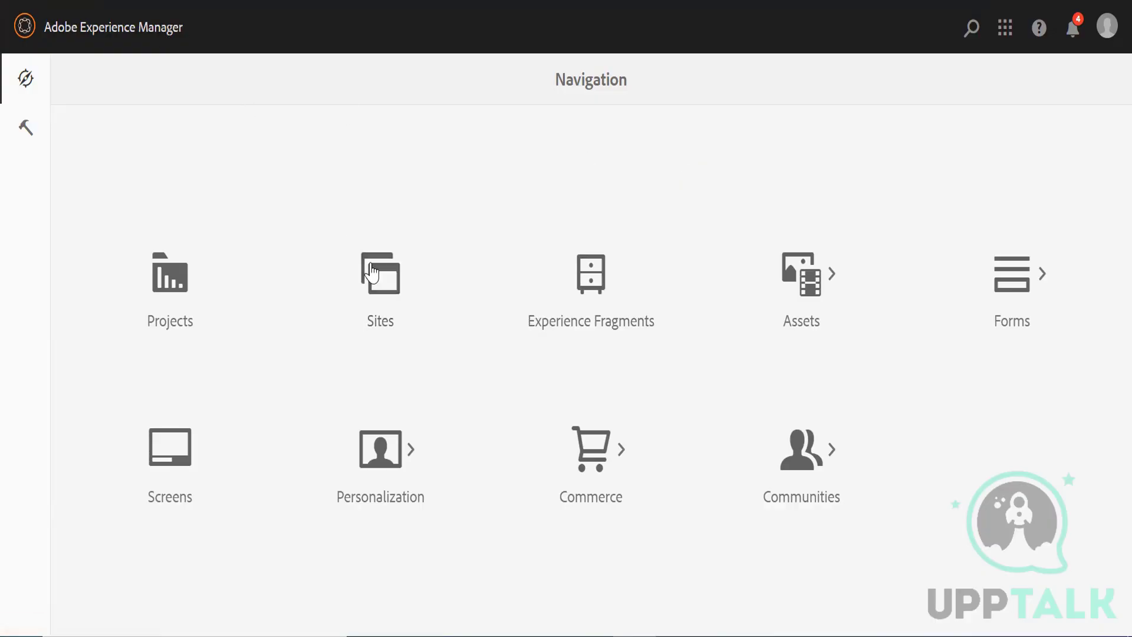
Open the Women page of We.Retail's United States English site for editing and show its page information options.
left_click(379, 302)
left_click(449, 185)
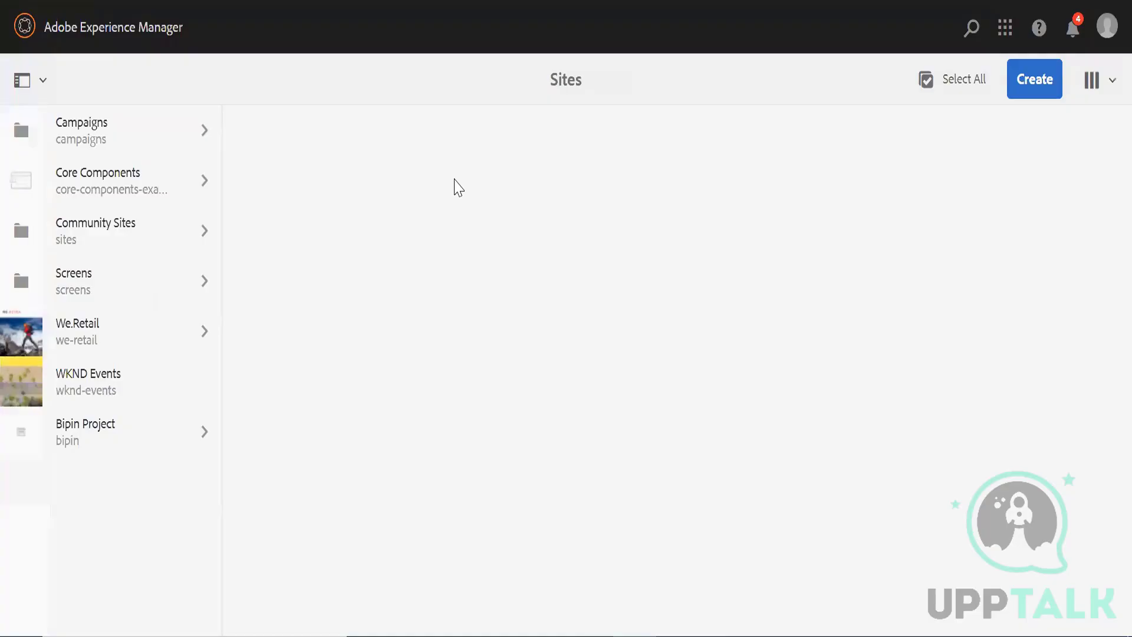
left_click(132, 334)
left_click(406, 184)
left_click(540, 131)
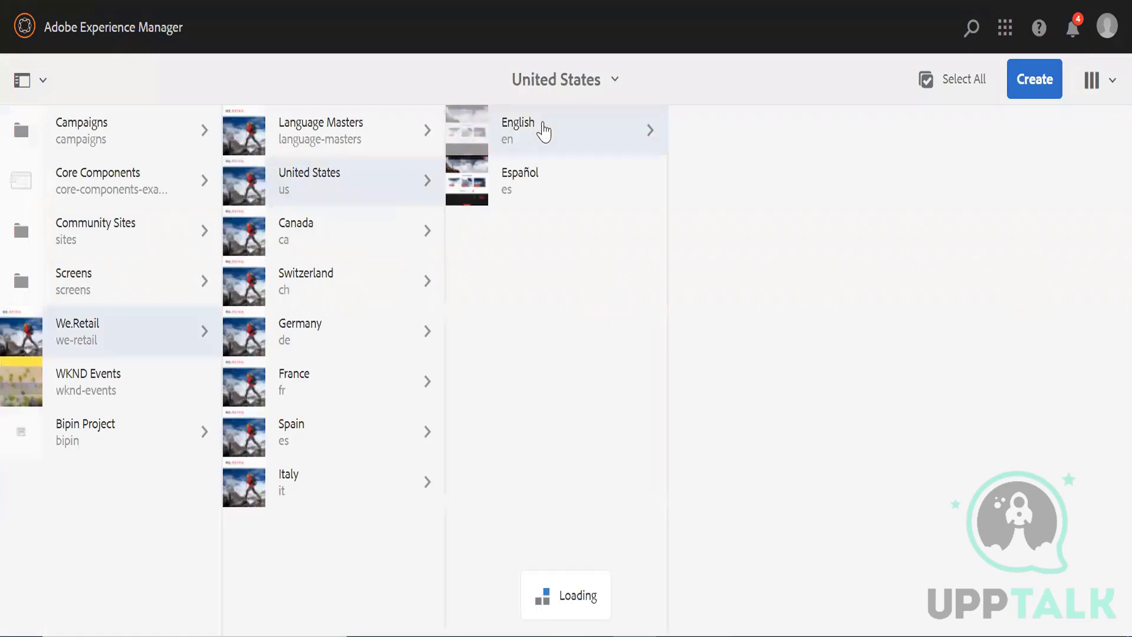
left_click(689, 231)
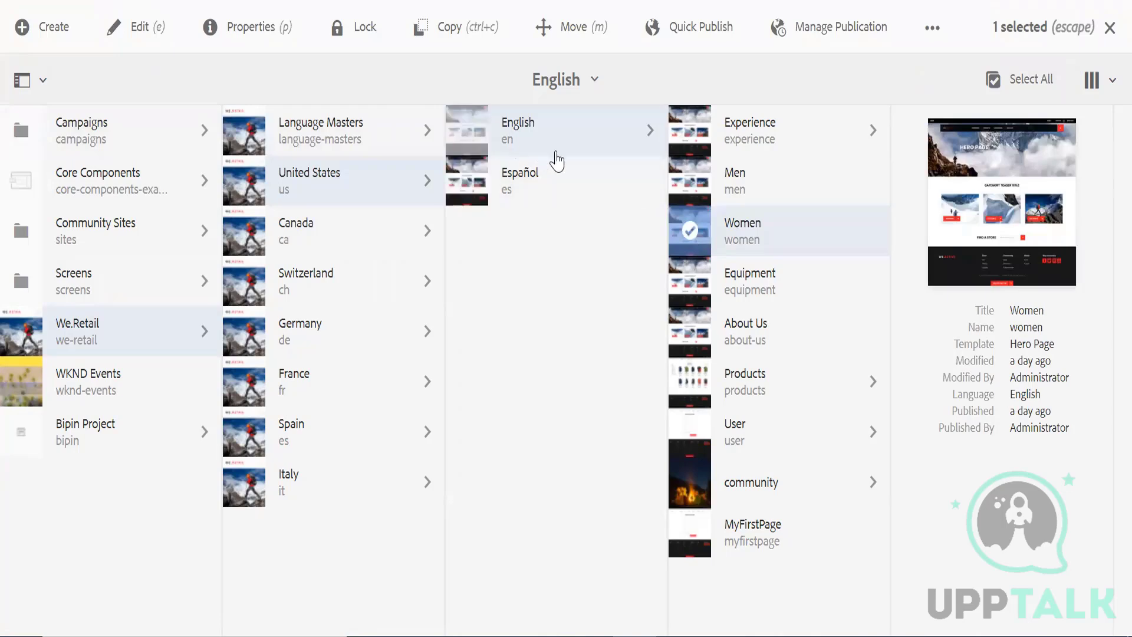
left_click(134, 30)
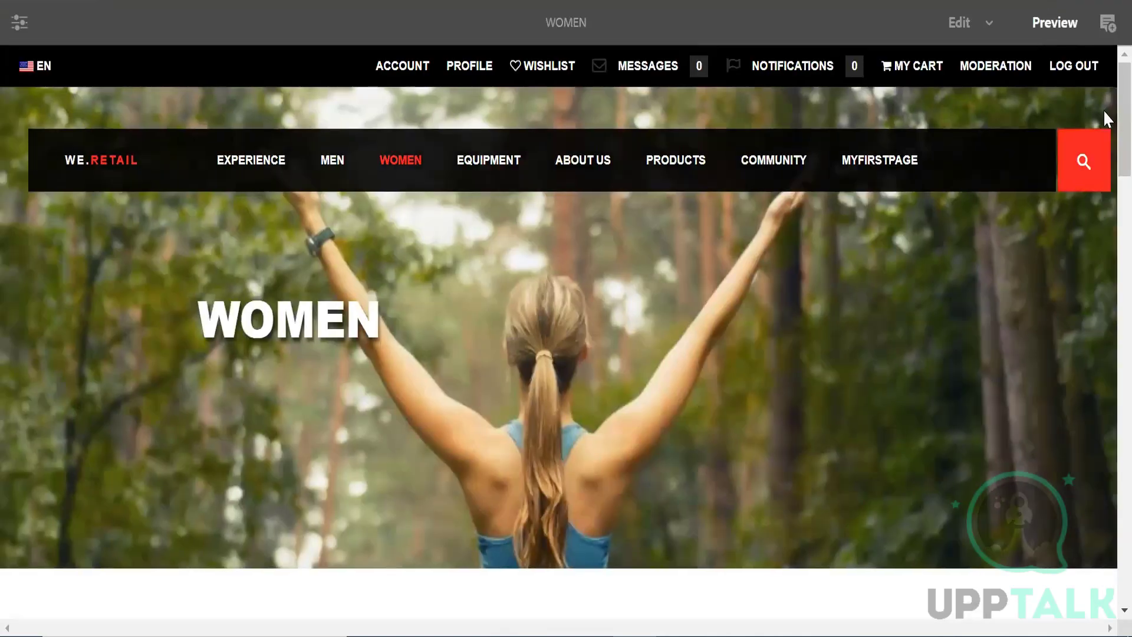
scroll(1105, 121, "down", 10)
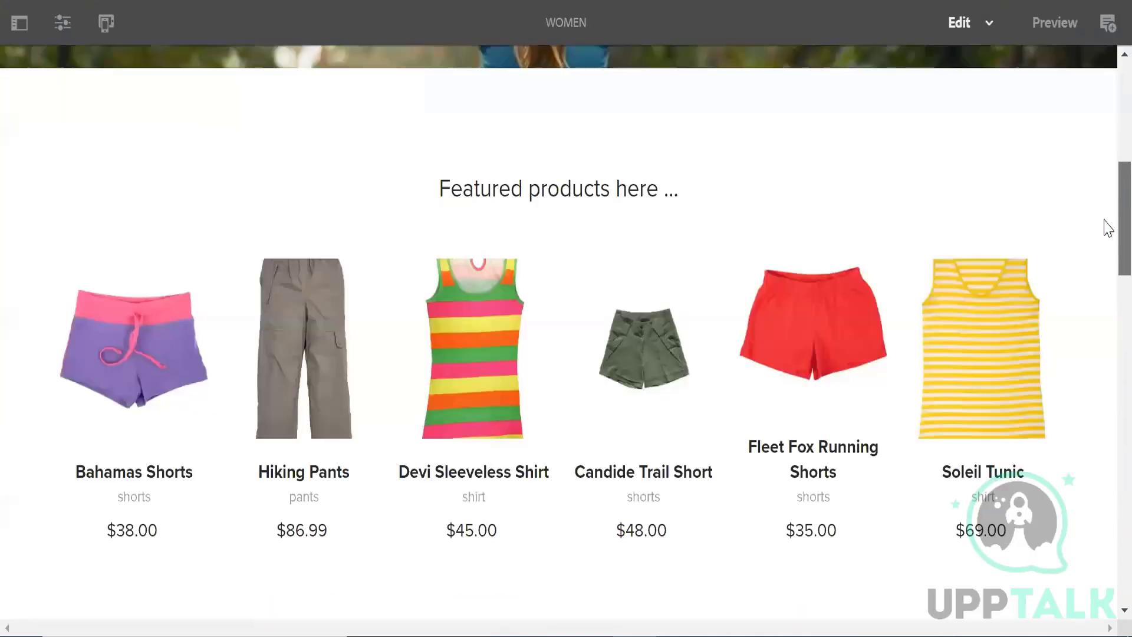
left_click(57, 25)
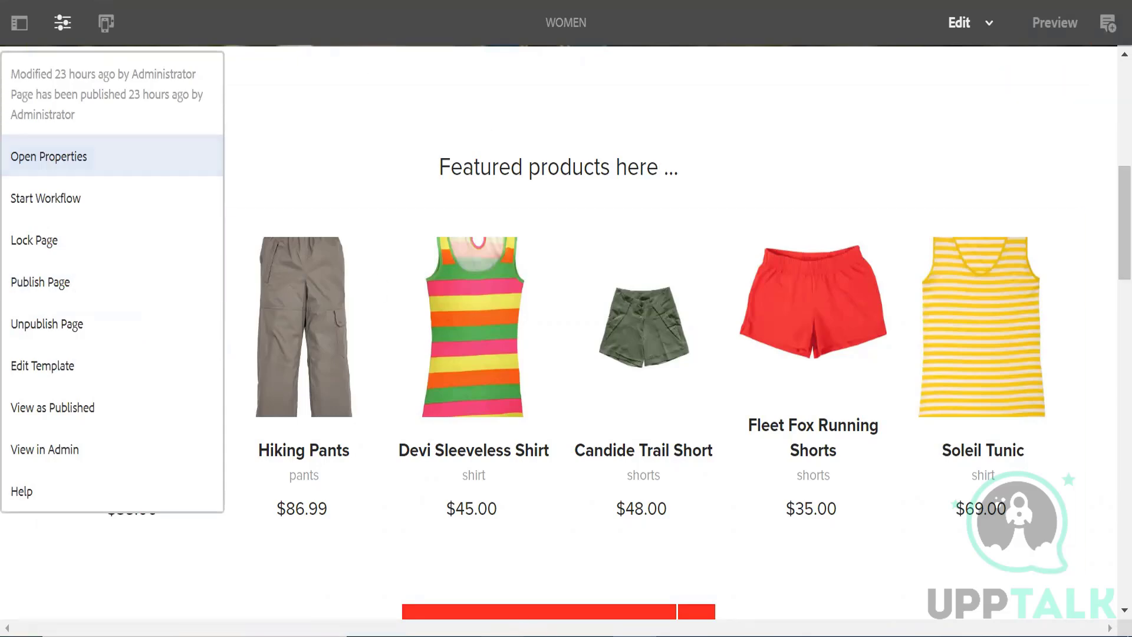
Switch to Paint and add the text "local 4503" inside the upper publish ellipse of the diagram.
key("alt+Tab")
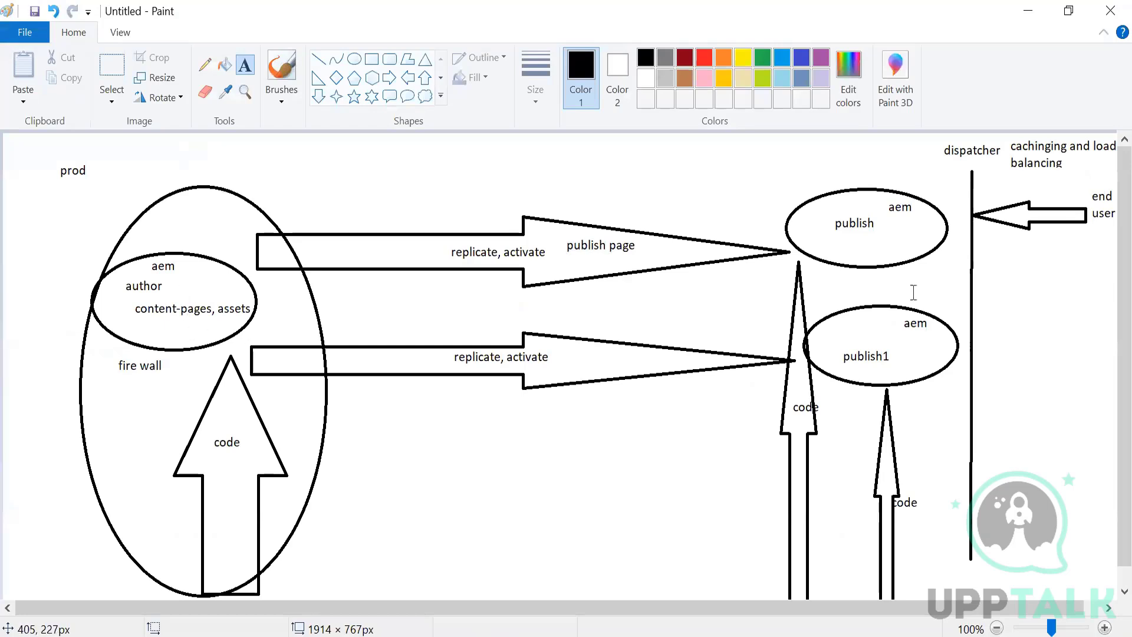
left_click(888, 218)
type("loc")
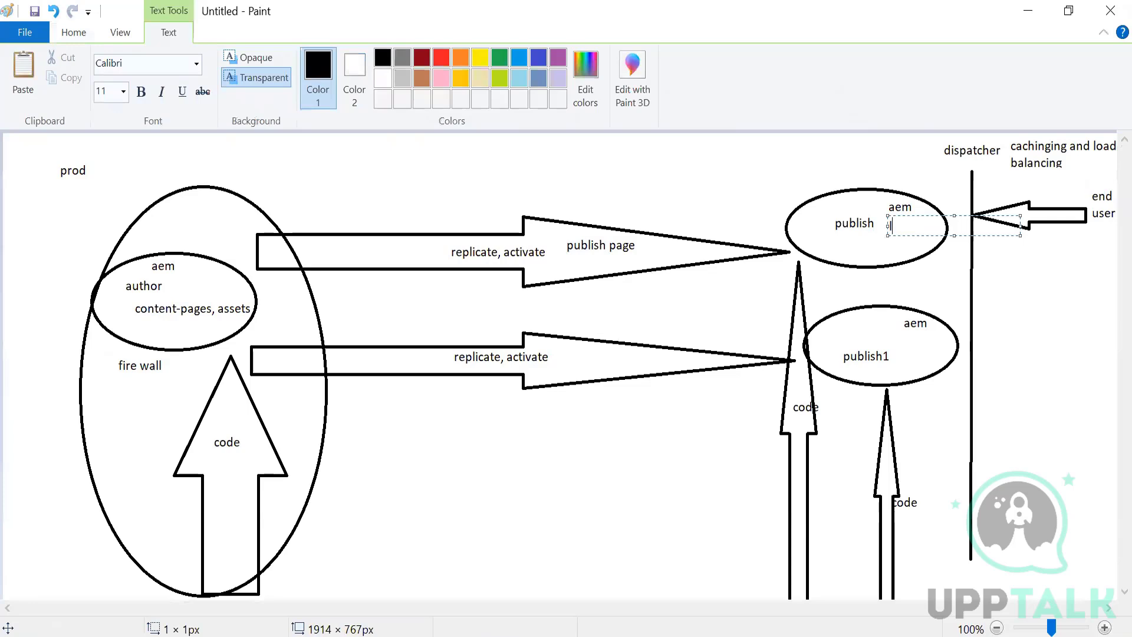
type("al 4503")
Look over the "new 5" and "Help2" notes in Notepad++, and return to the Women page in the browser.
key("alt+Tab")
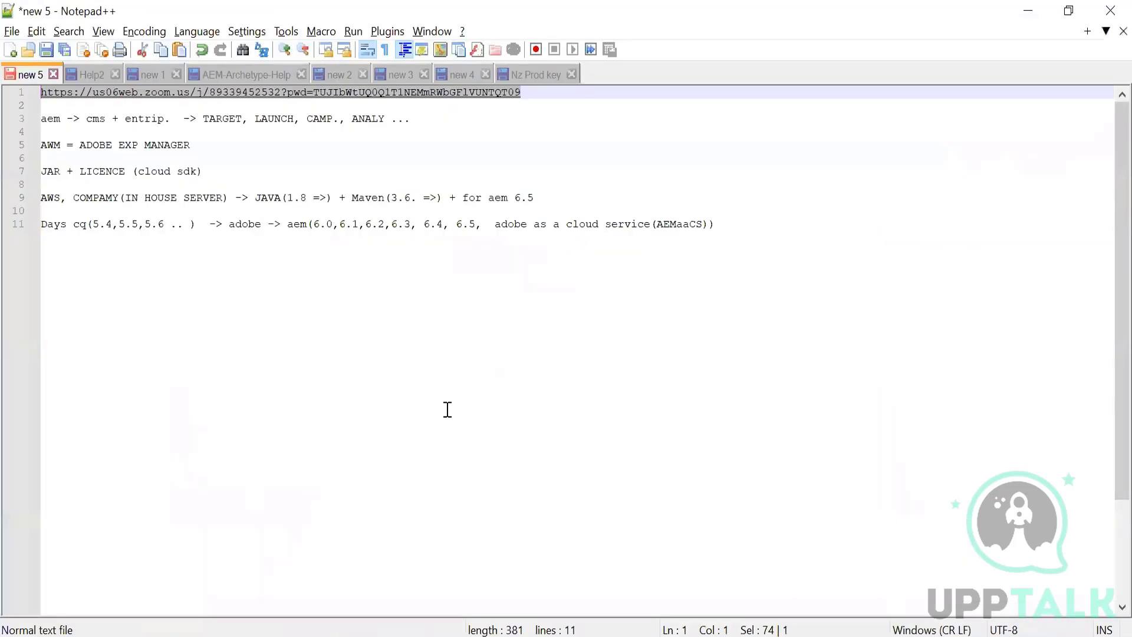
key("ctrl+End")
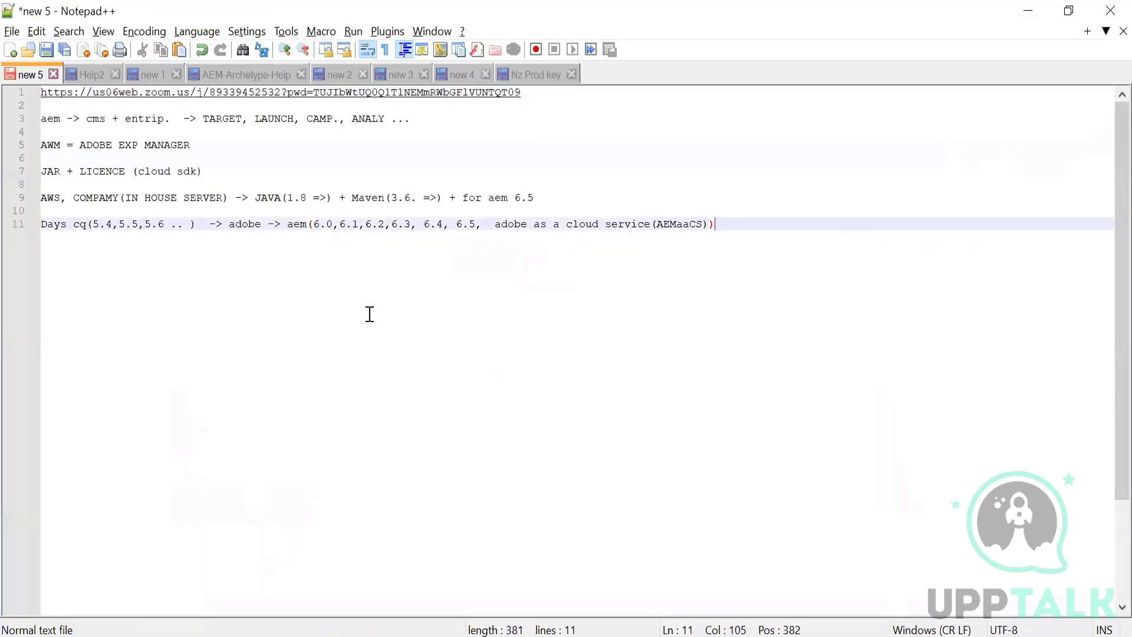
left_click(84, 73)
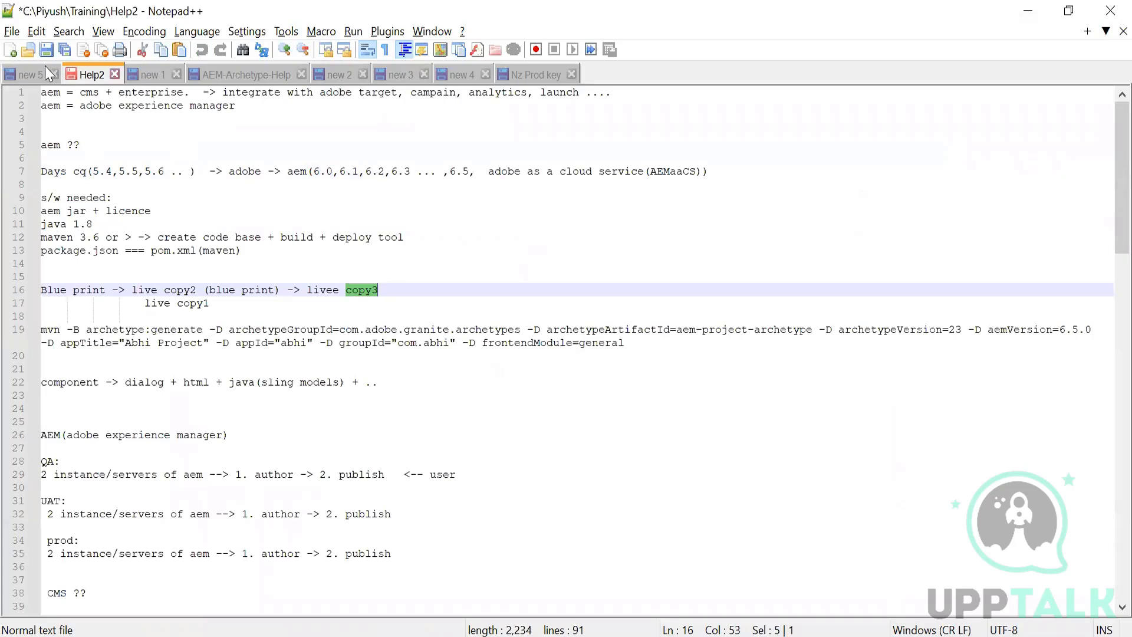
left_click(28, 72)
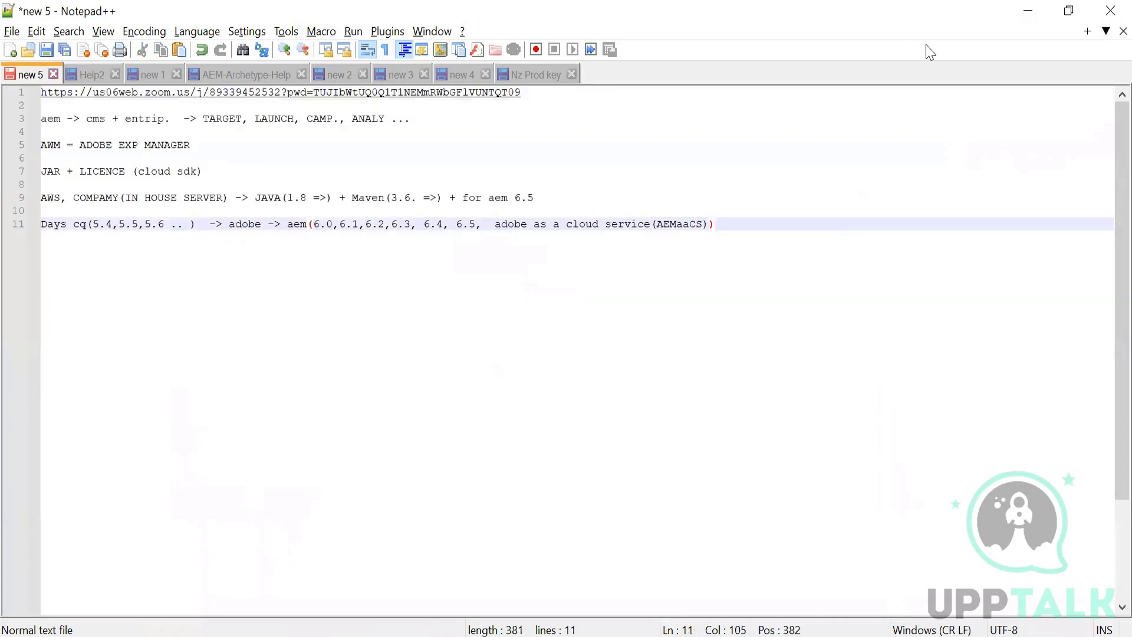
left_click(1028, 11)
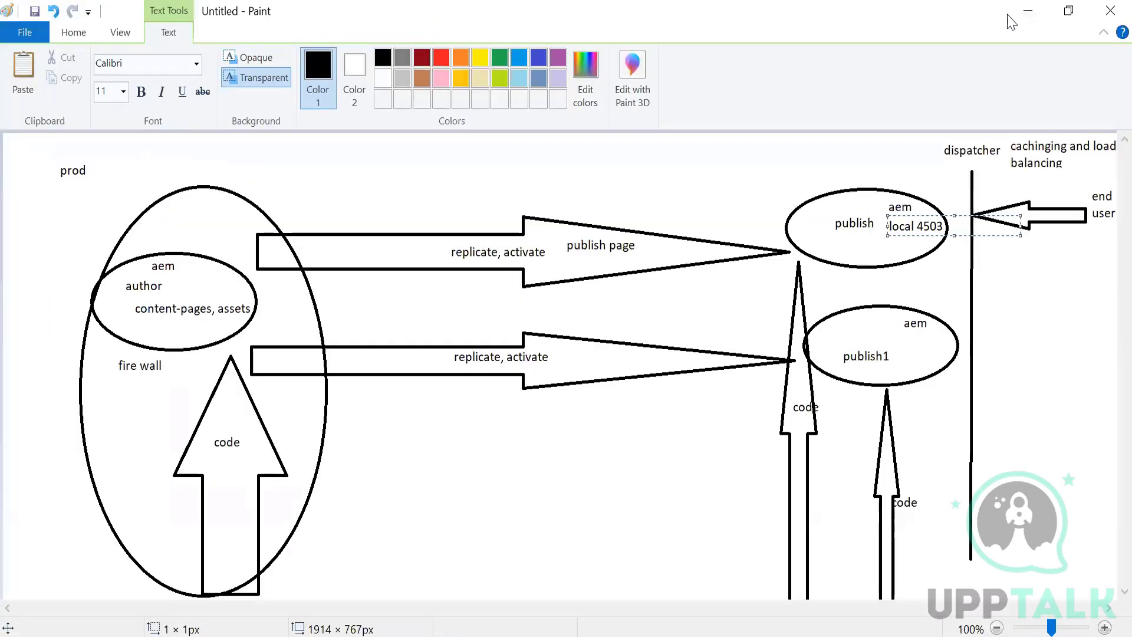
left_click(1017, 13)
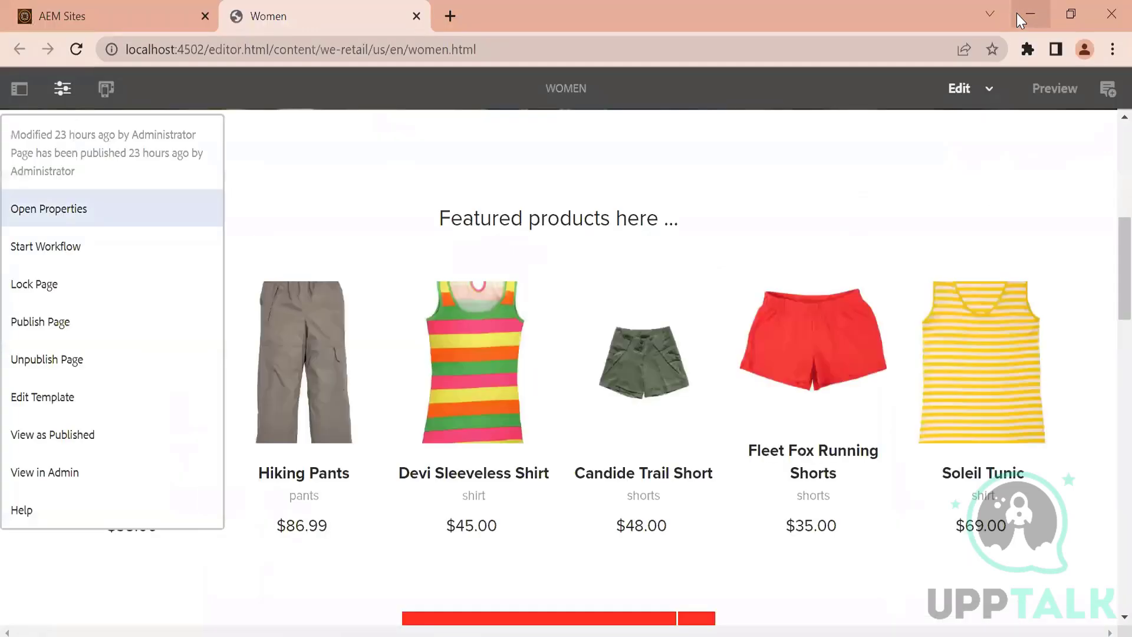
left_click(324, 89)
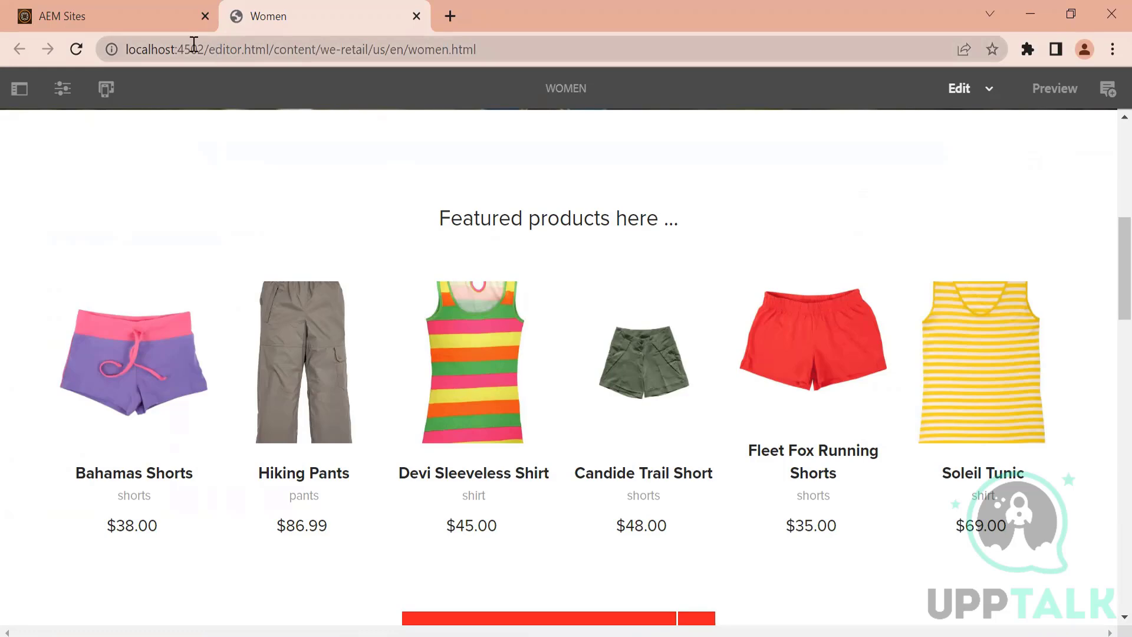
Load the AEM start page at localhost:4502 in place of the Sites console and show the Tools.
left_click(150, 20)
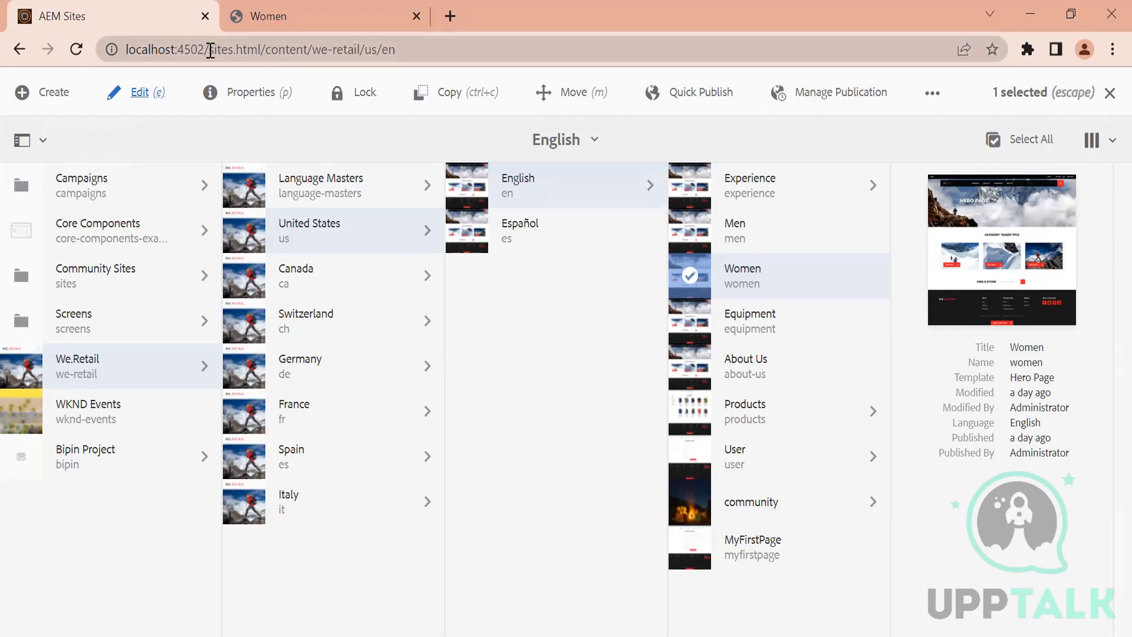
left_click_drag(211, 50, 636, 81)
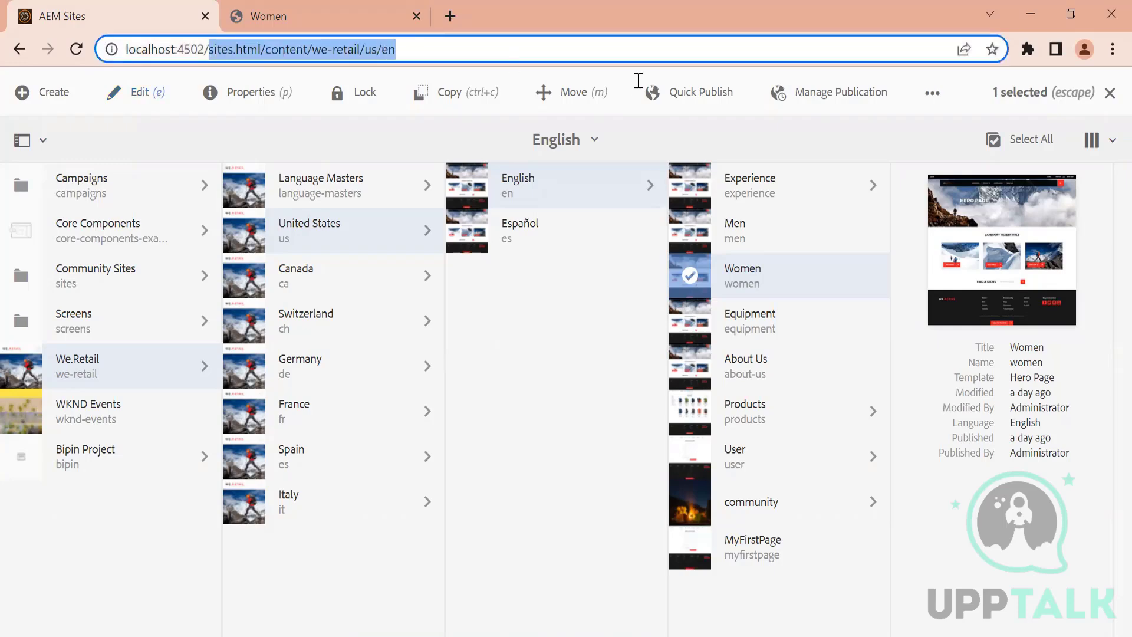
key("BackSpace")
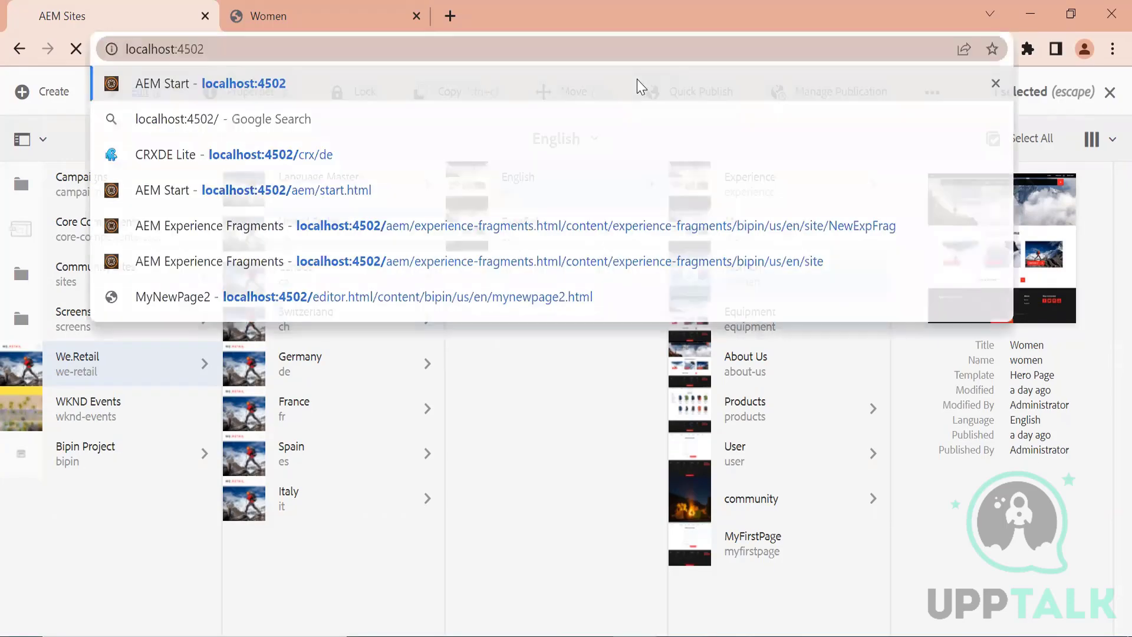
key("Return")
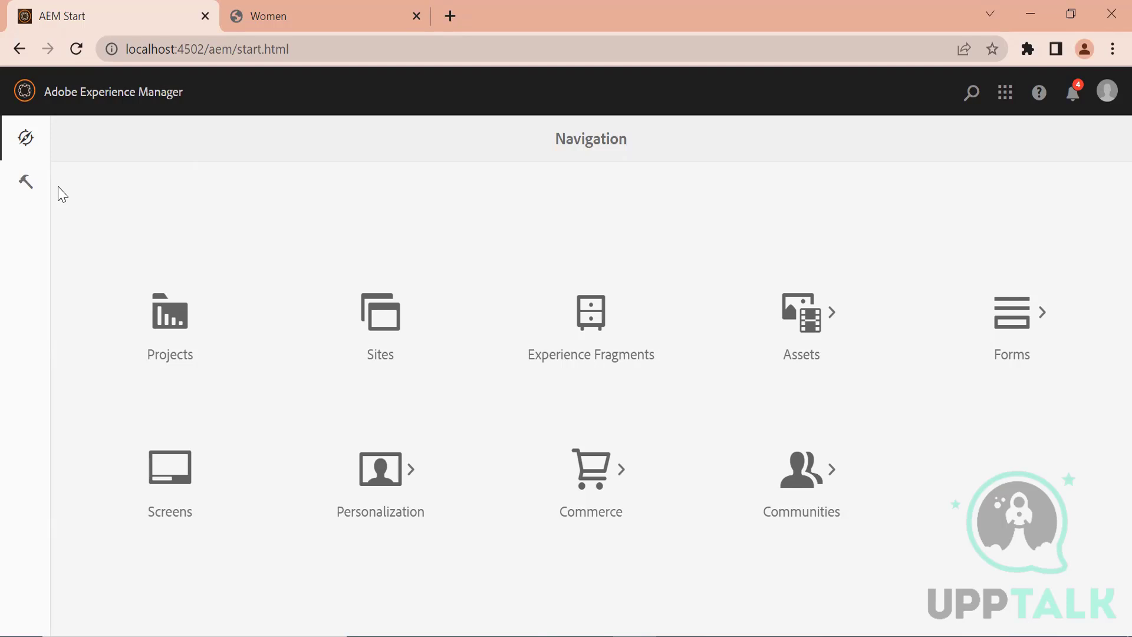
left_click(26, 184)
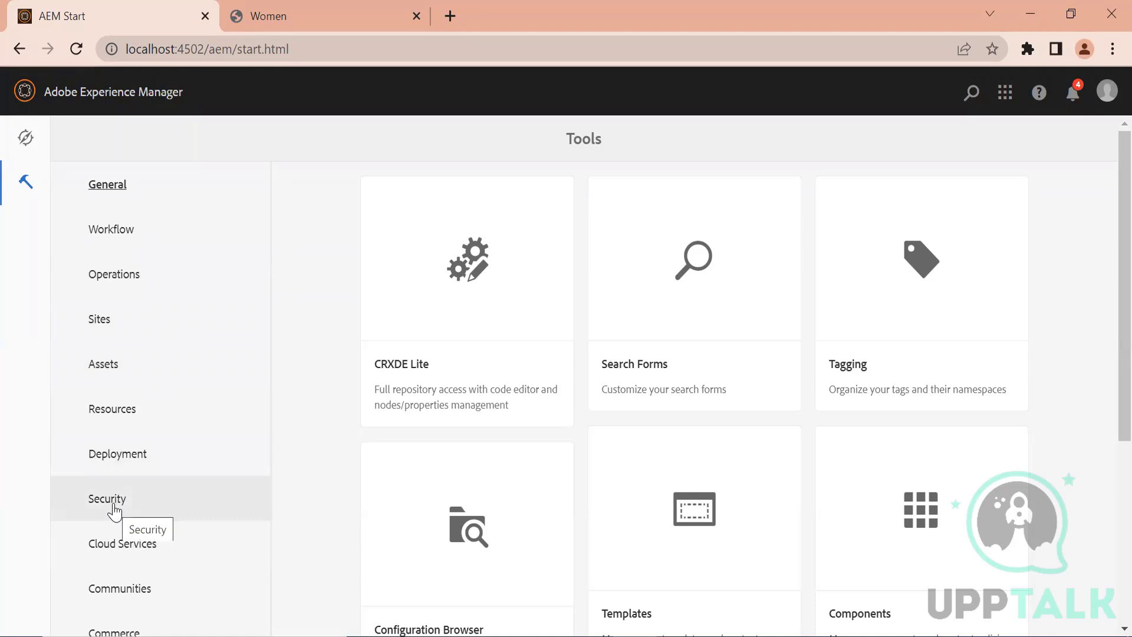
View the signed-in user's account options and close them again.
left_click_drag(113, 508, 1091, 248)
left_click(1092, 248)
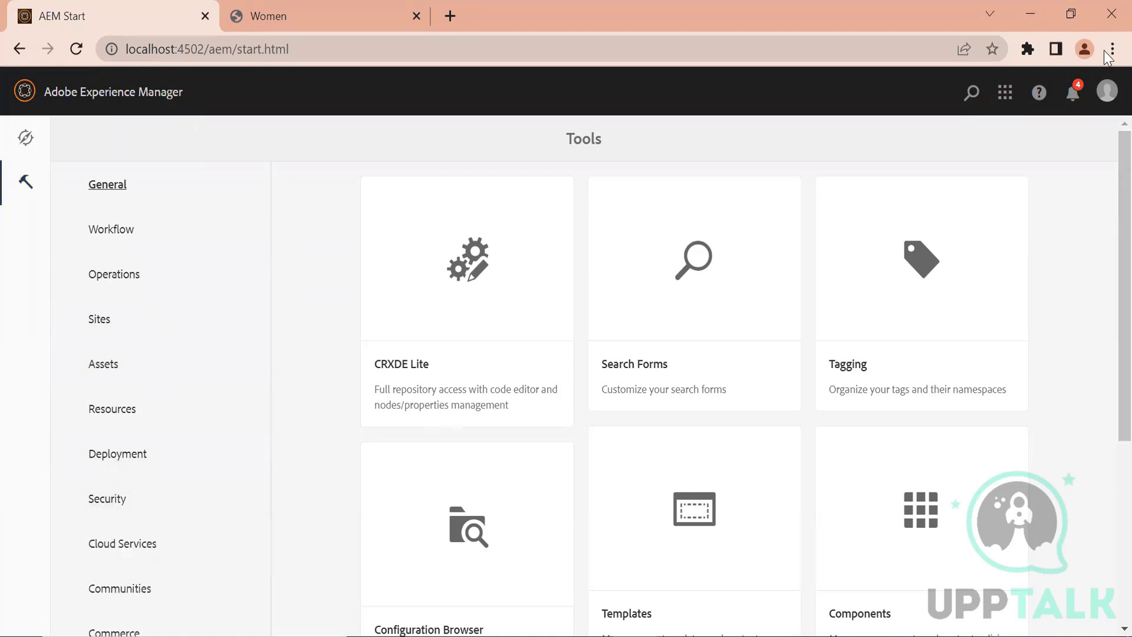
left_click(1107, 90)
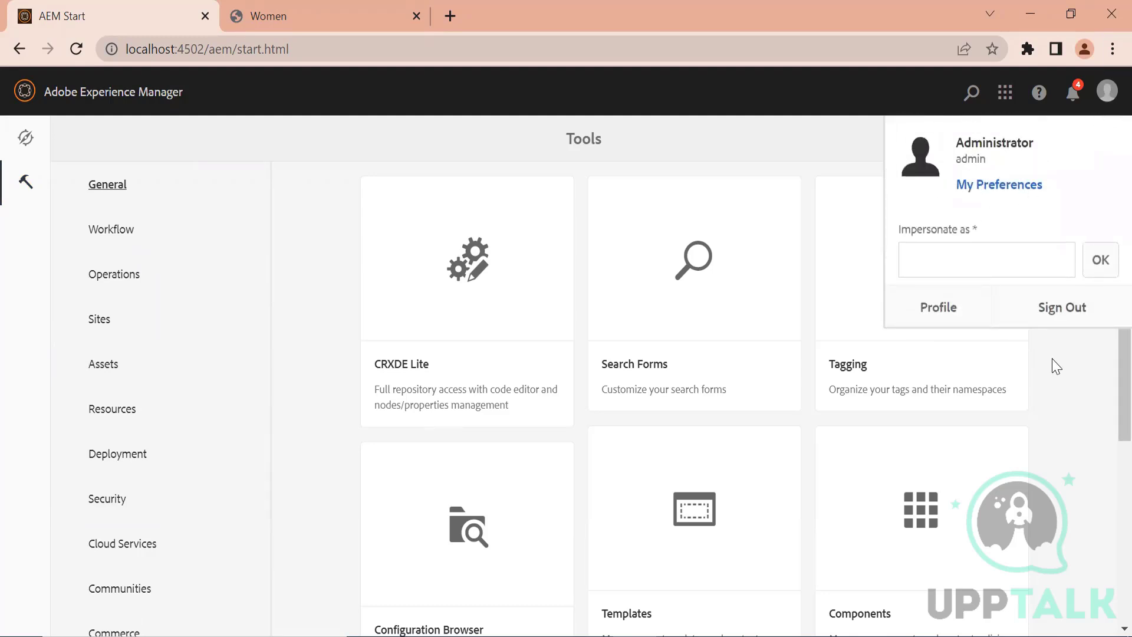
left_click(1060, 371)
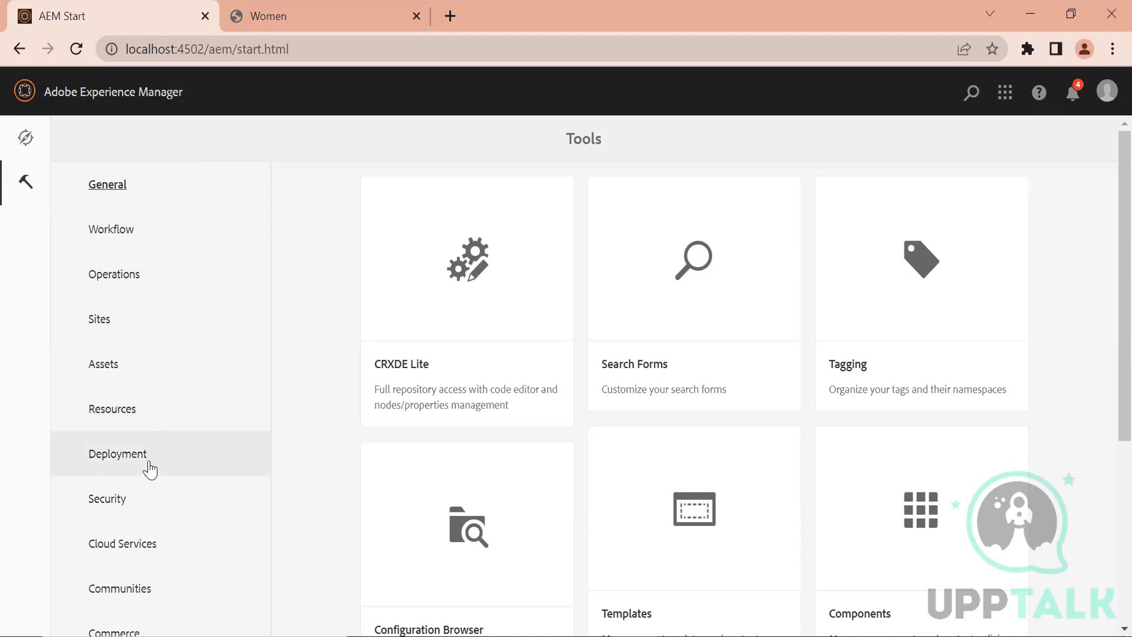
Open the Default Agent (publish) among the author's replication agents in the Deployment tools and test its connection.
left_click(121, 457)
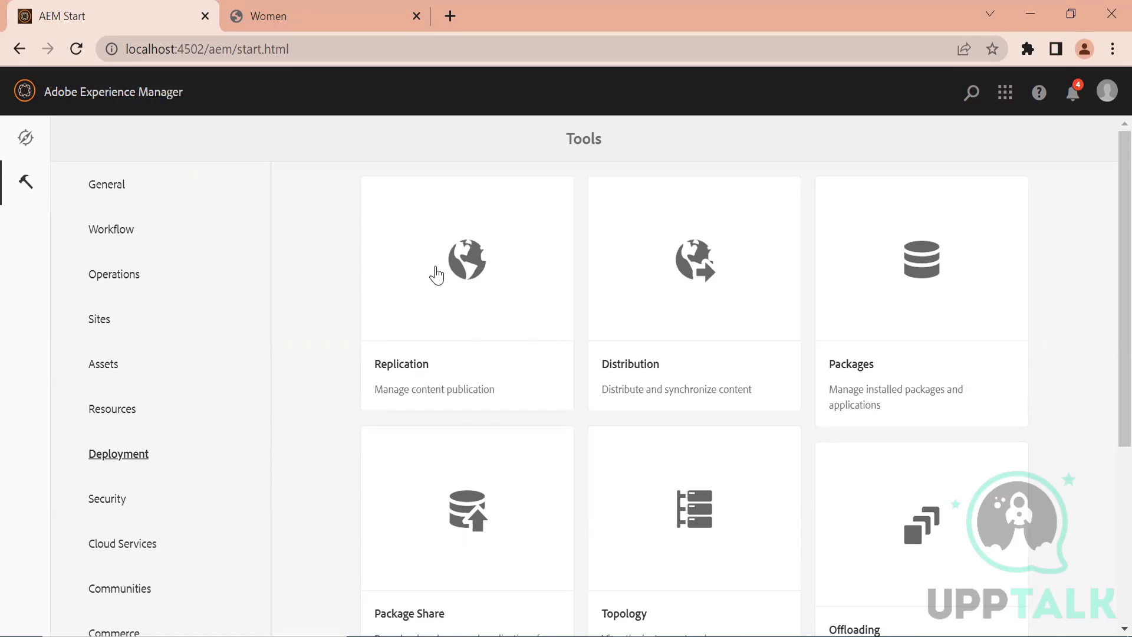
left_click(437, 272)
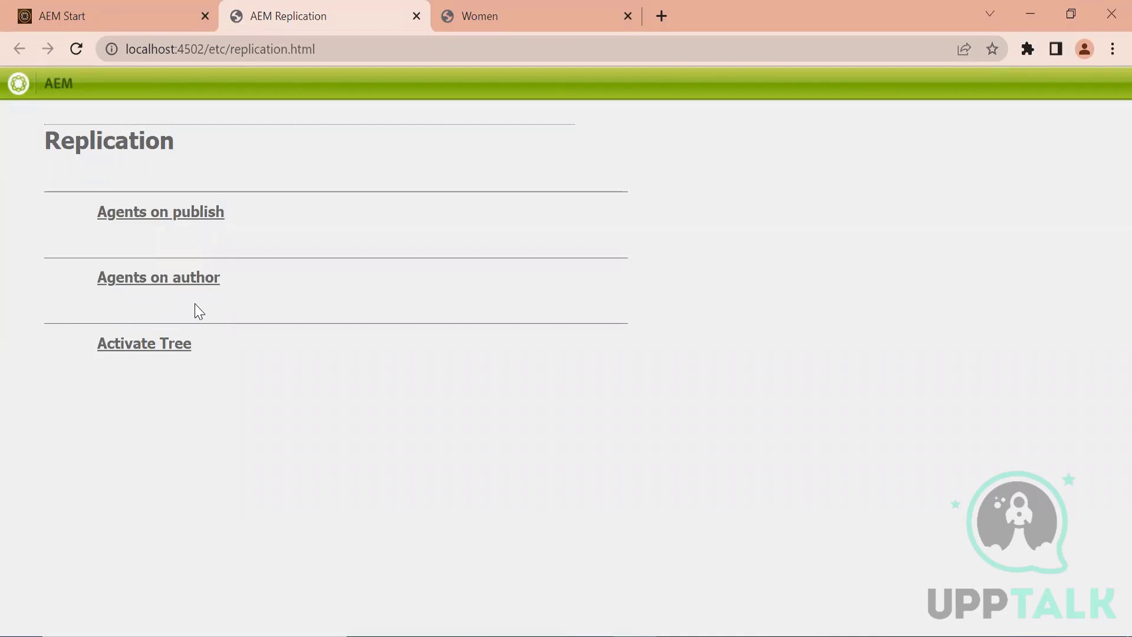
left_click(162, 277)
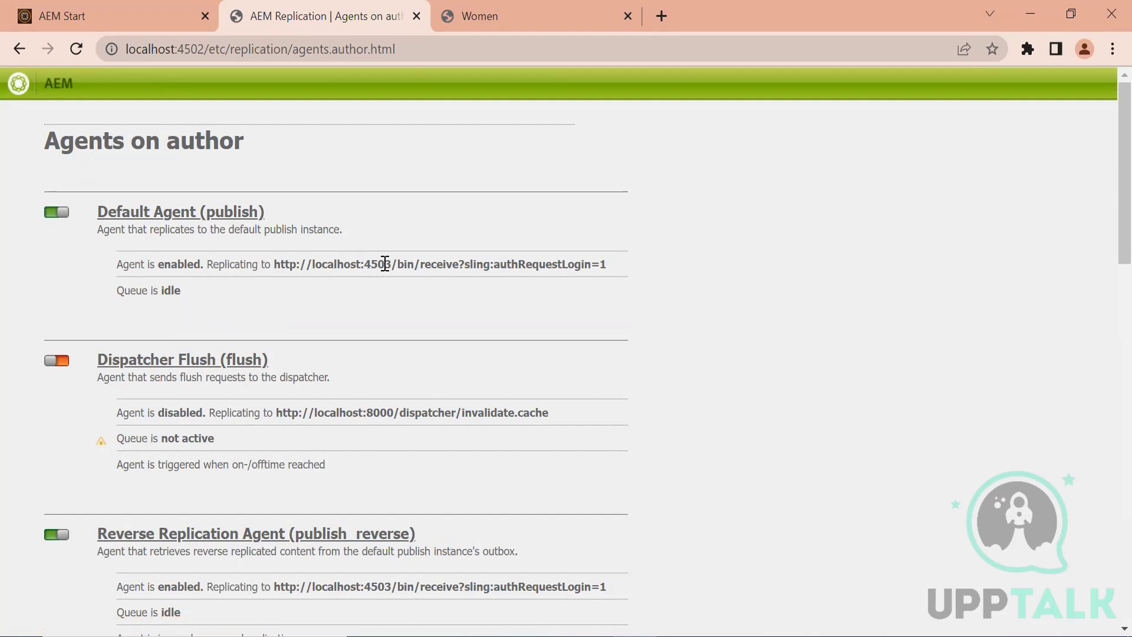
left_click(194, 221)
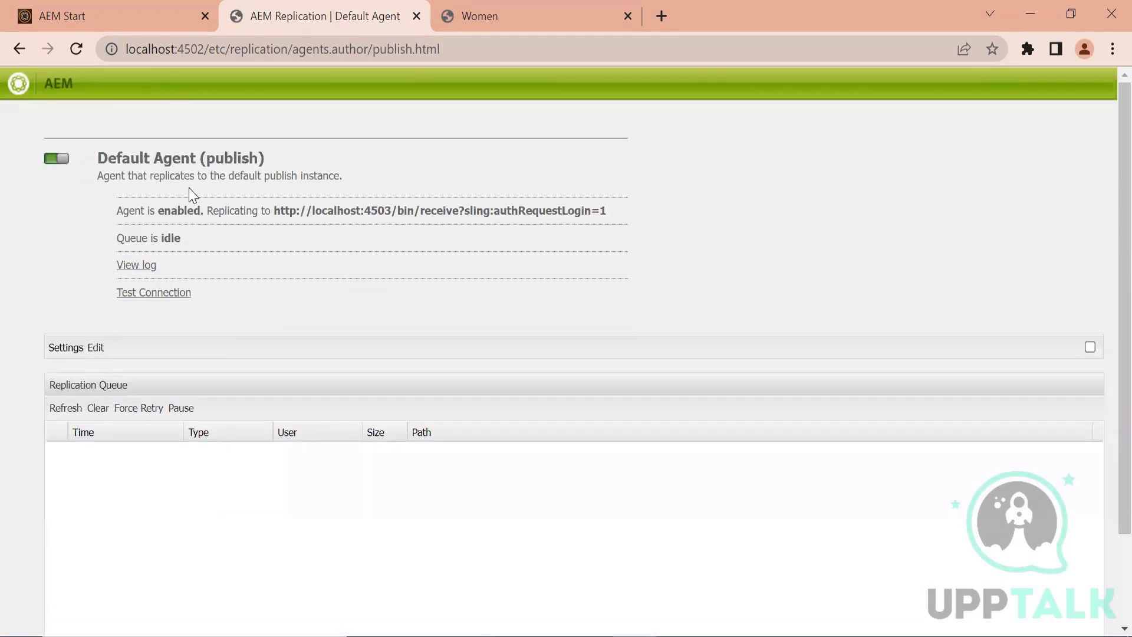
left_click(143, 295)
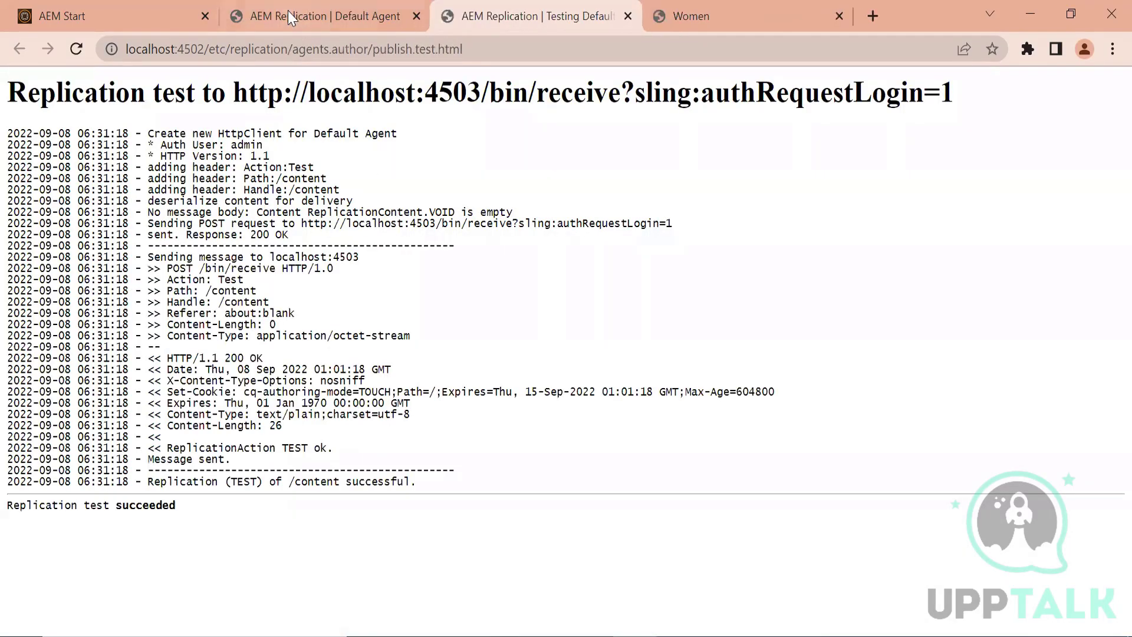
left_click(321, 2)
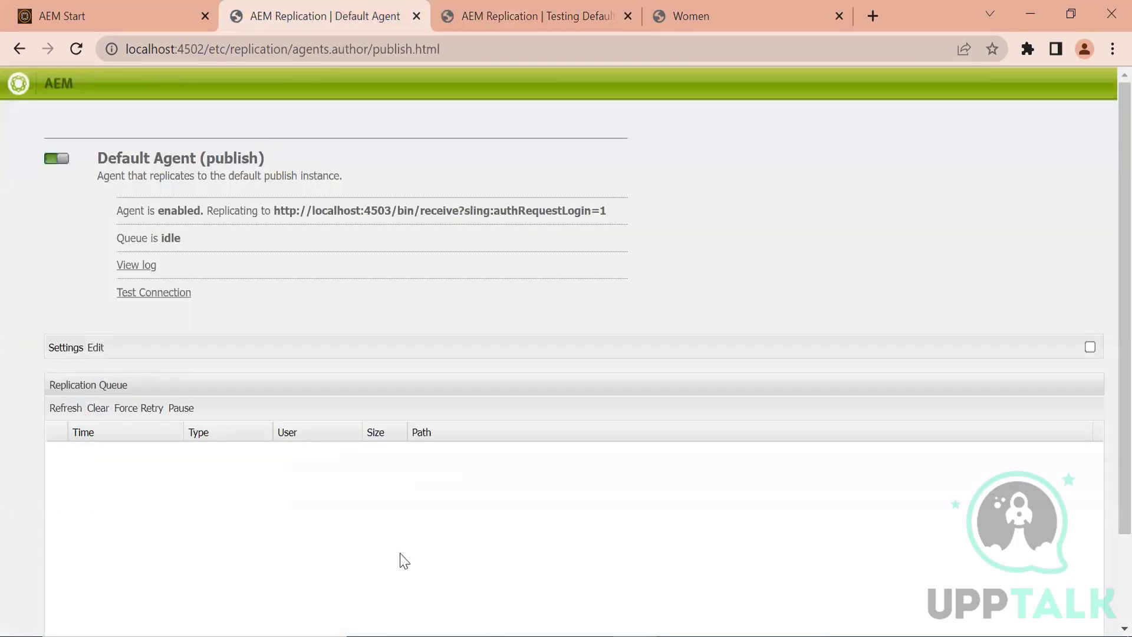
Set the port in the Default Agent's transport URI to 4504 and save the agent settings.
left_click(96, 348)
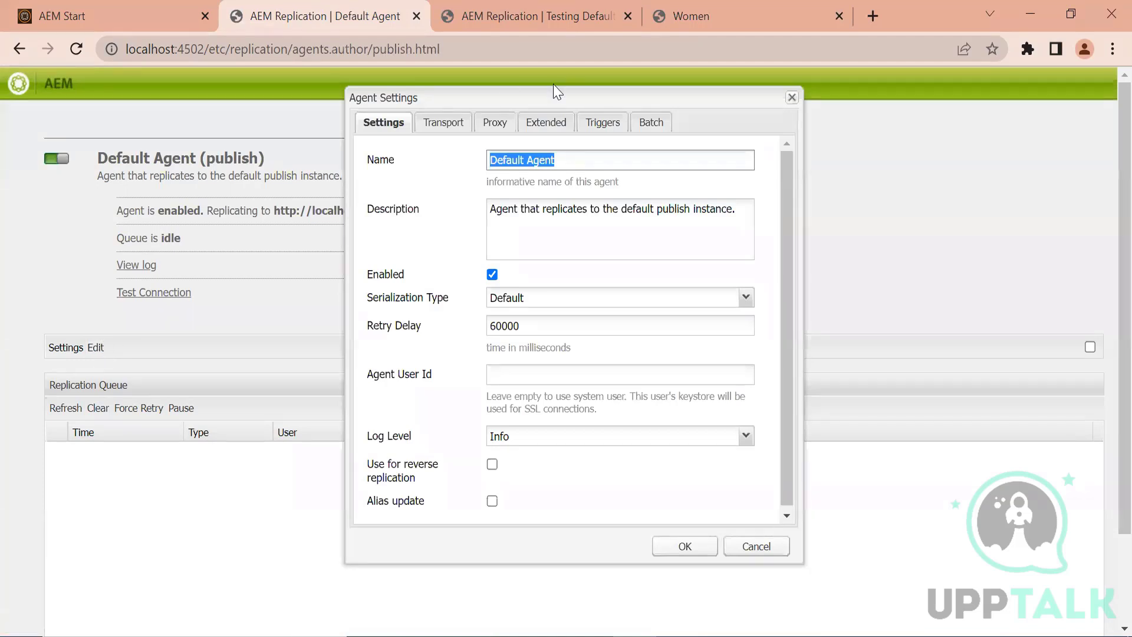
left_click(443, 122)
triple_click(582, 159)
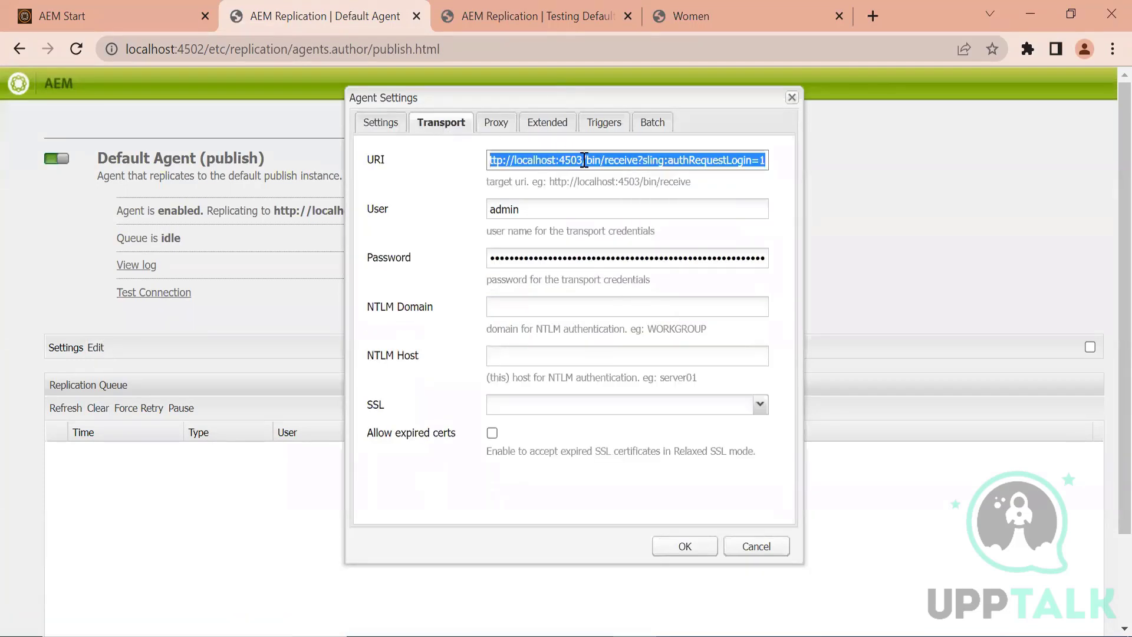
left_click(584, 160)
key("BackSpace")
type("4")
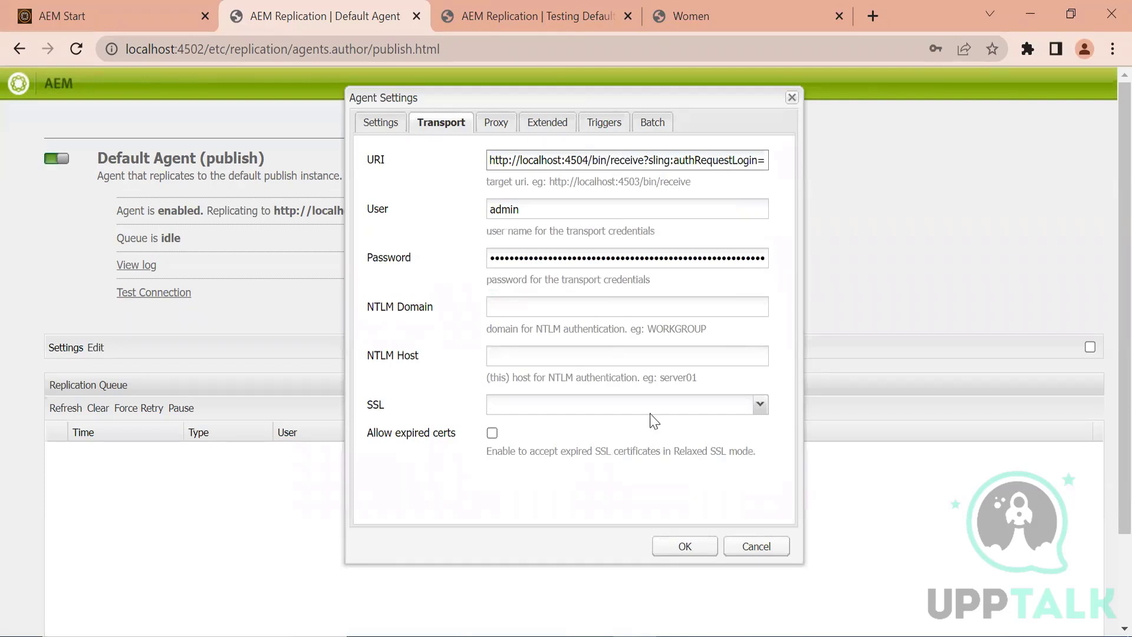
left_click(684, 548)
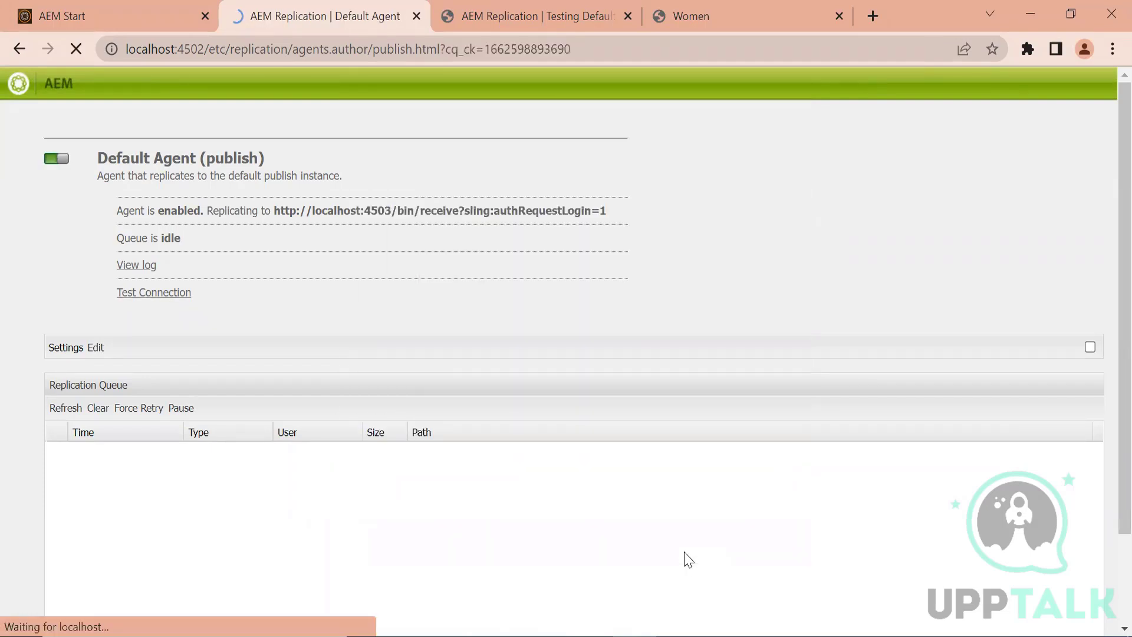
Test the Default Agent's connection to localhost:4504 and close the earlier test result.
left_click(142, 300)
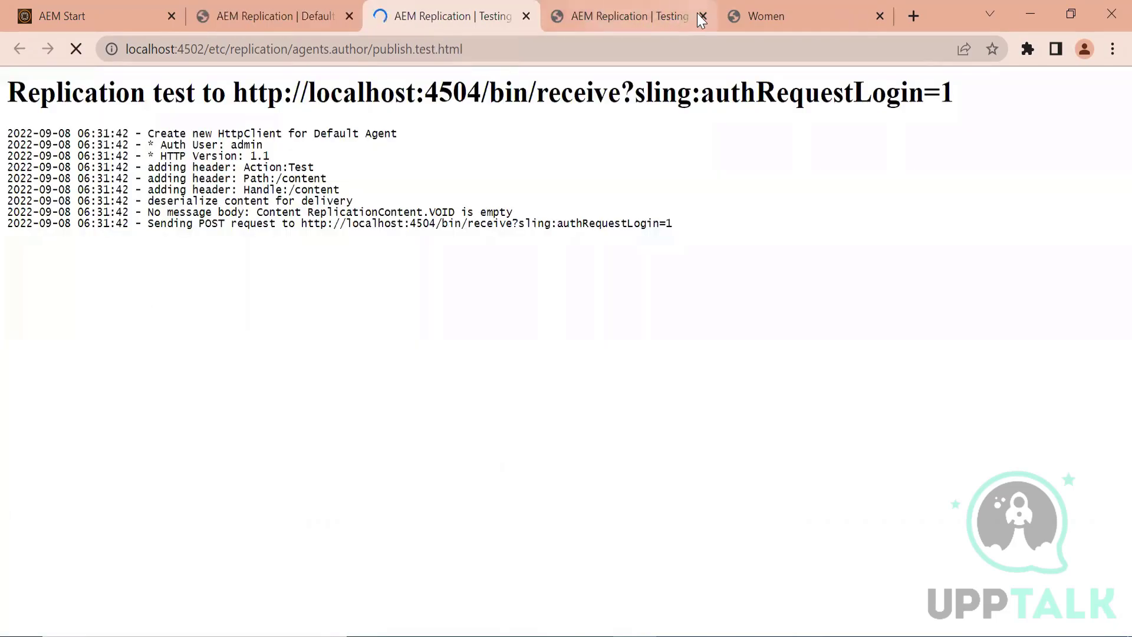
left_click(702, 16)
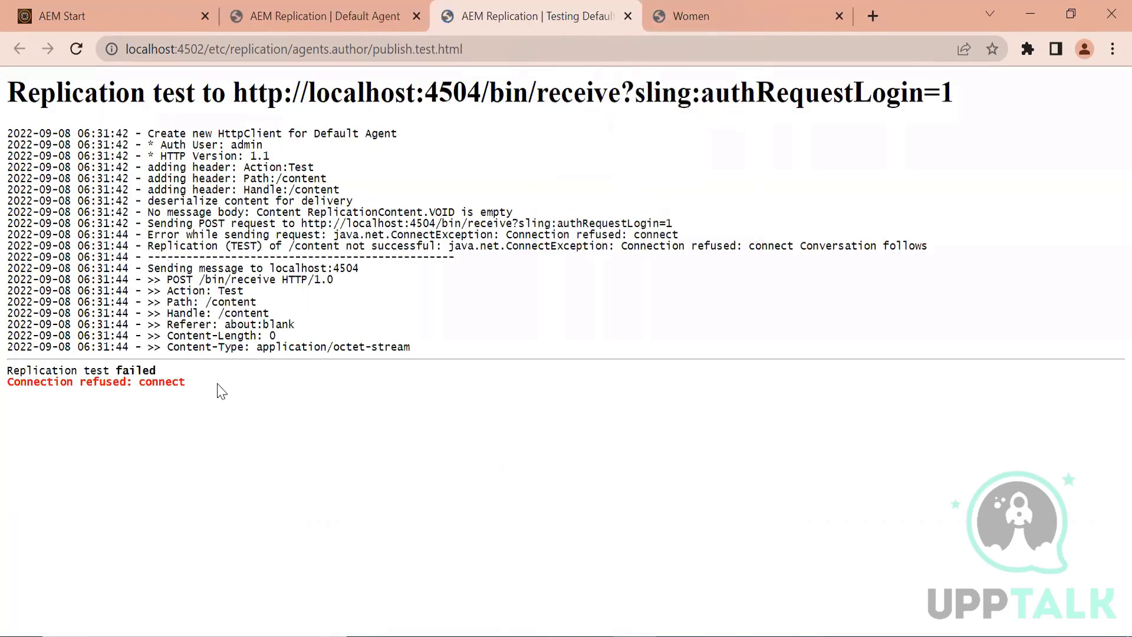
Examine the outcome of the replication test, close the test result and check the Default Agent's replication queue.
triple_click(195, 386)
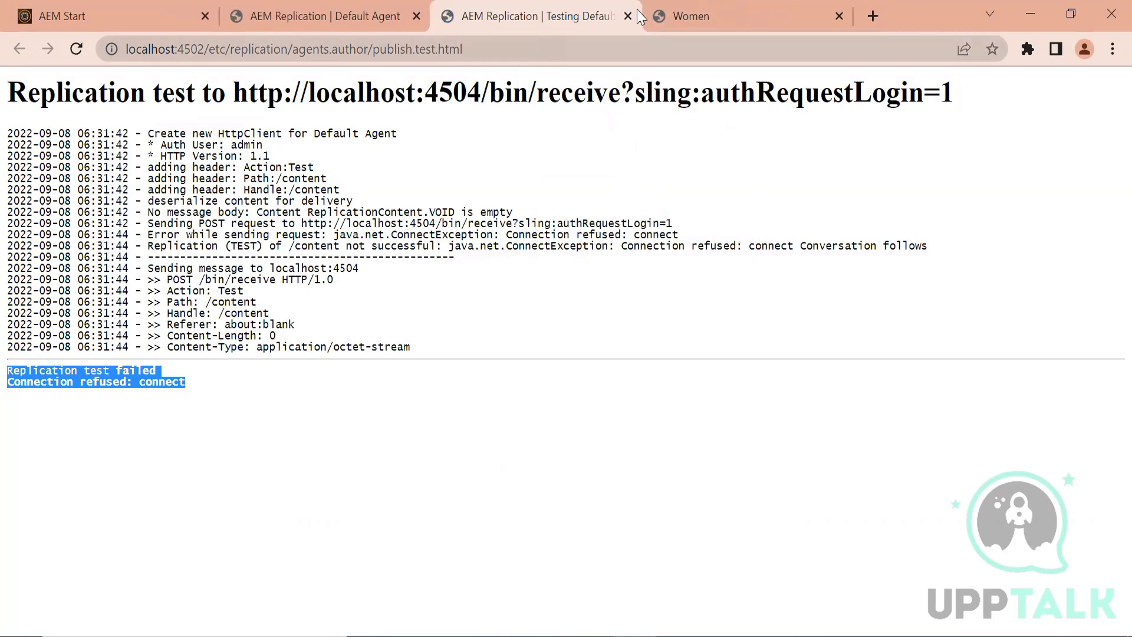
left_click(683, 4)
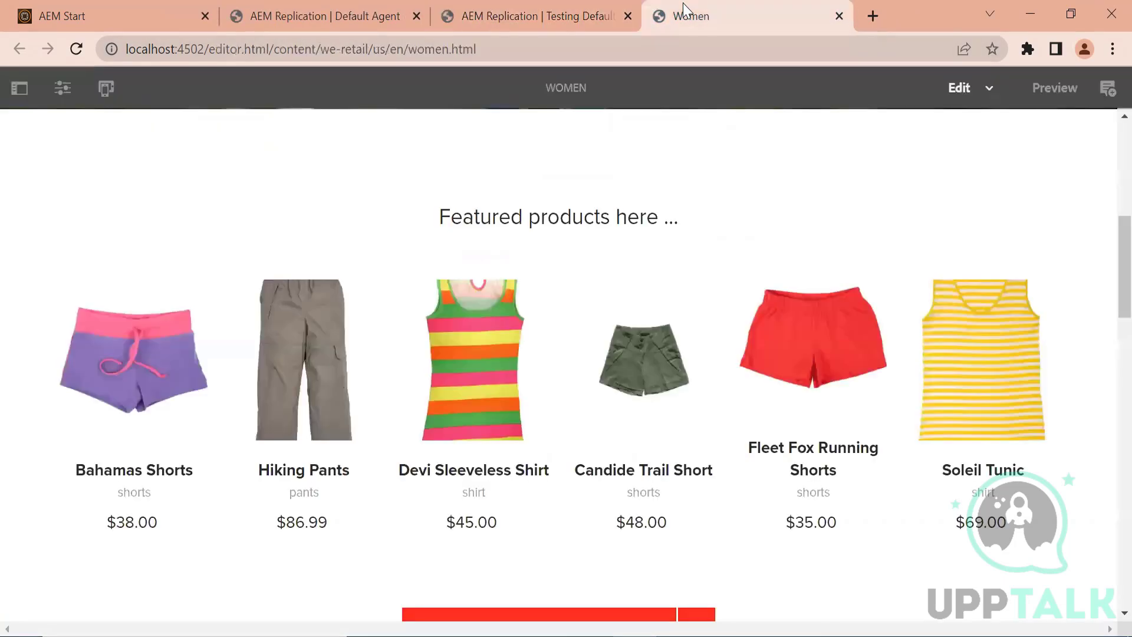
left_click(69, 96)
left_click(525, 2)
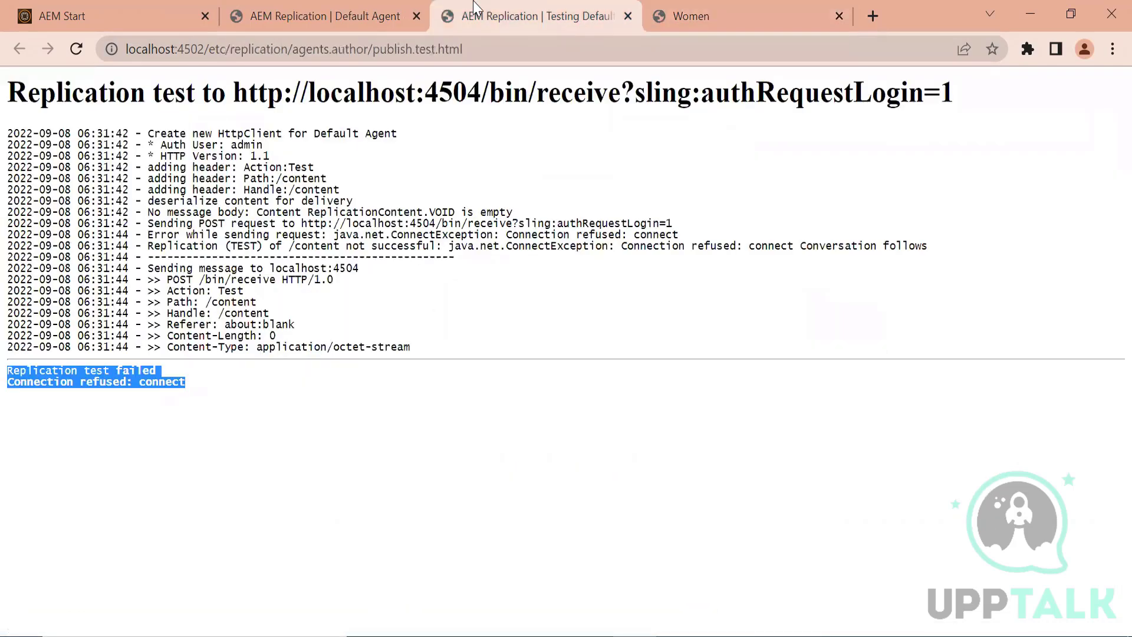
left_click(628, 15)
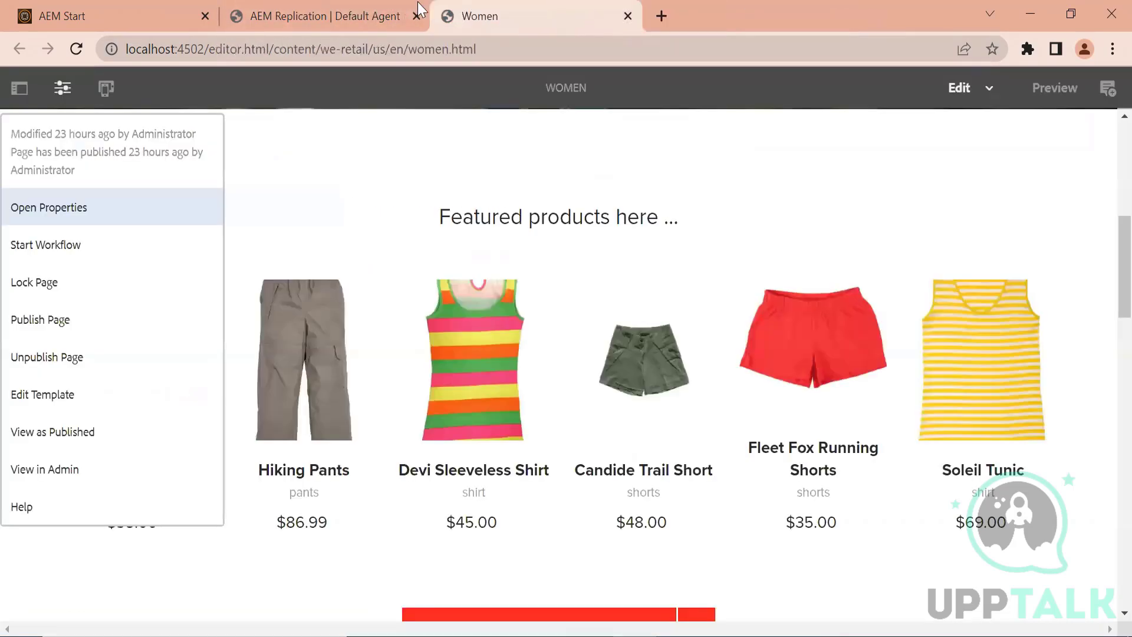
left_click(344, 9)
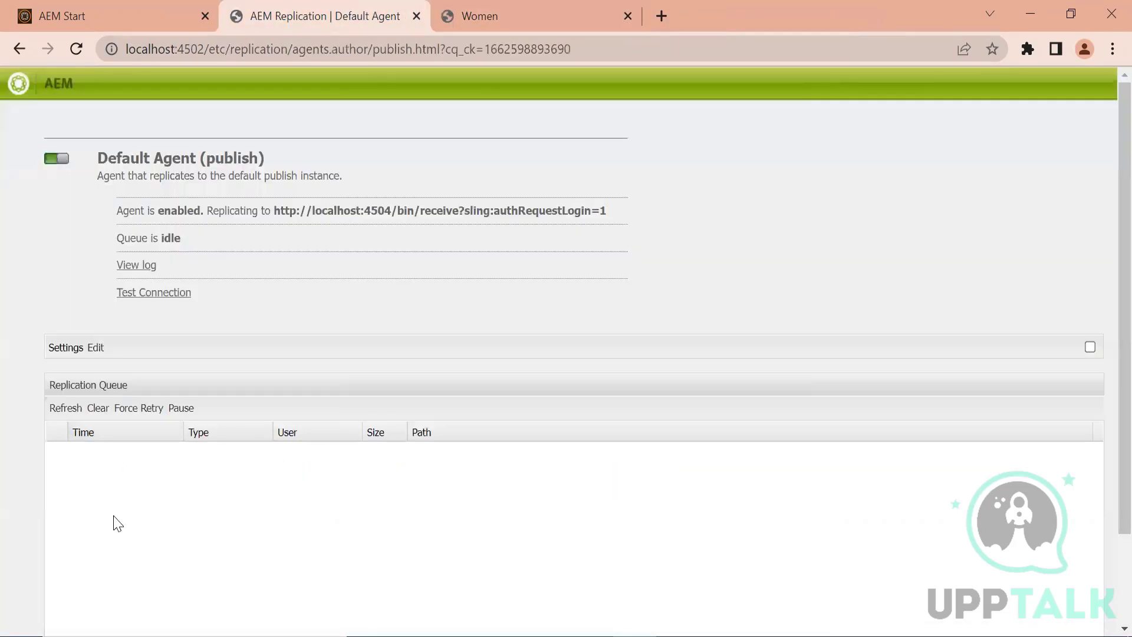
Publish the Women page with all referenced assets, content policies, content policy mappings and templates deselected.
left_click(534, 1)
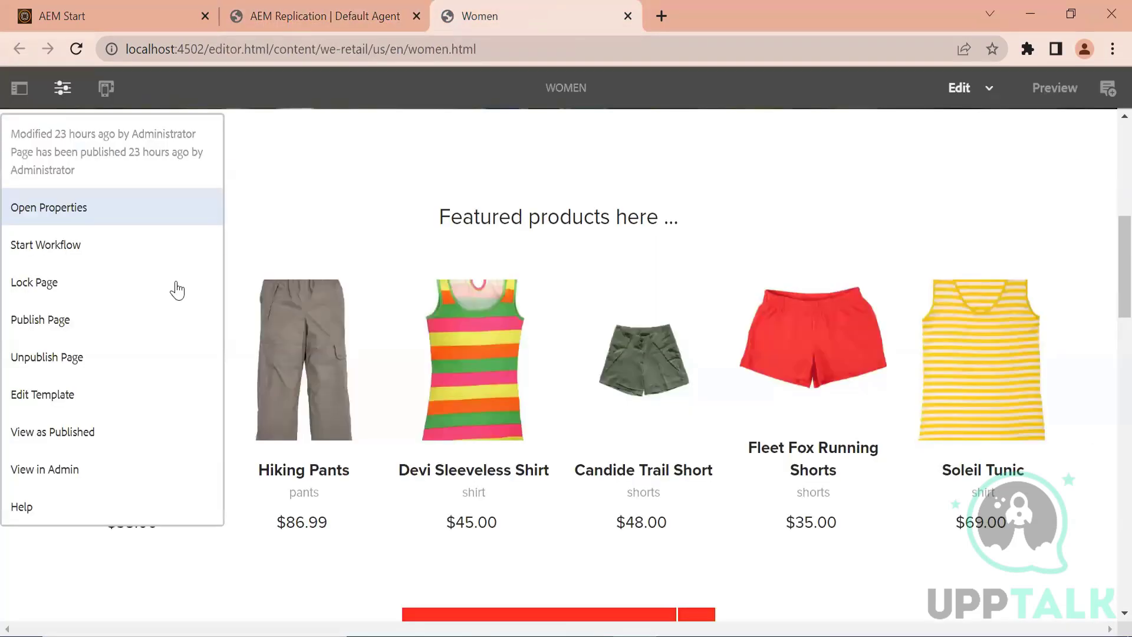
left_click(70, 320)
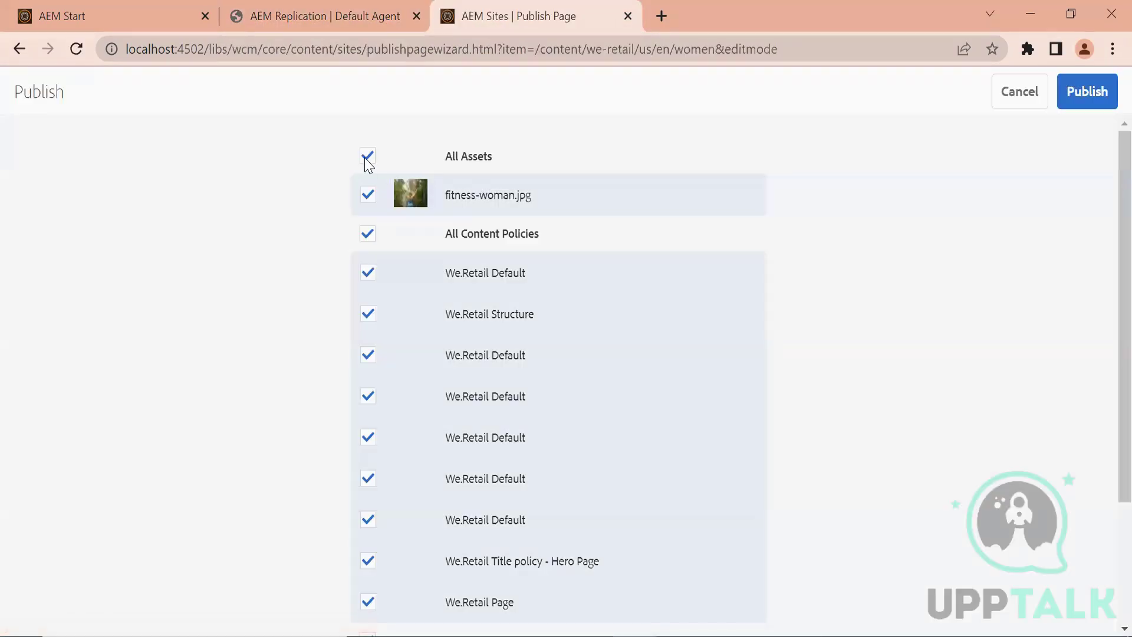
left_click(367, 157)
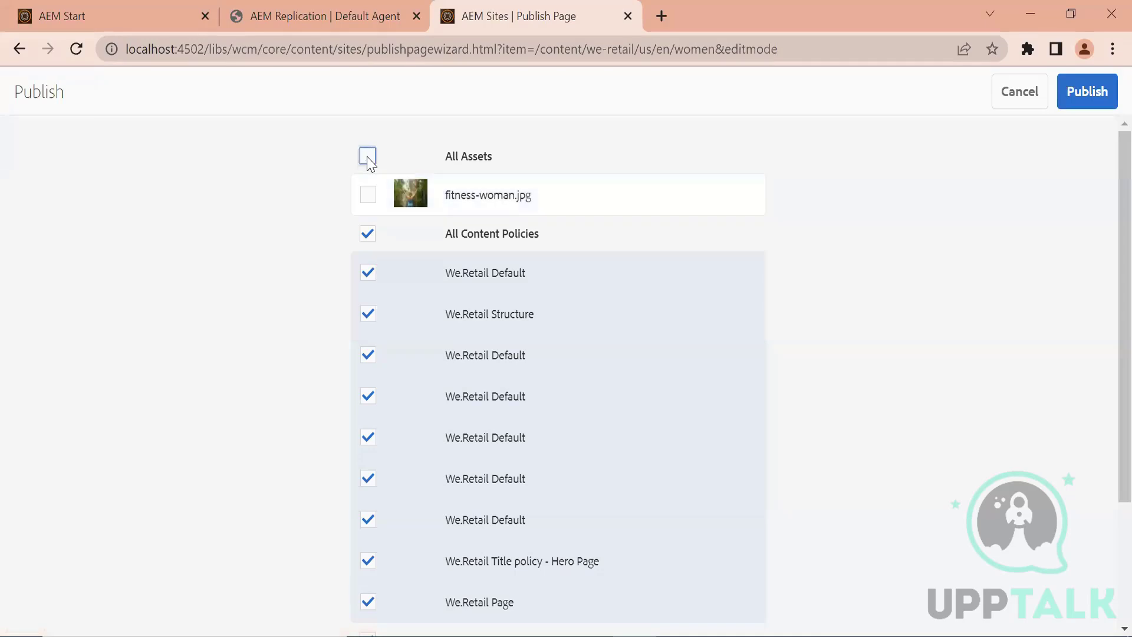
left_click(367, 234)
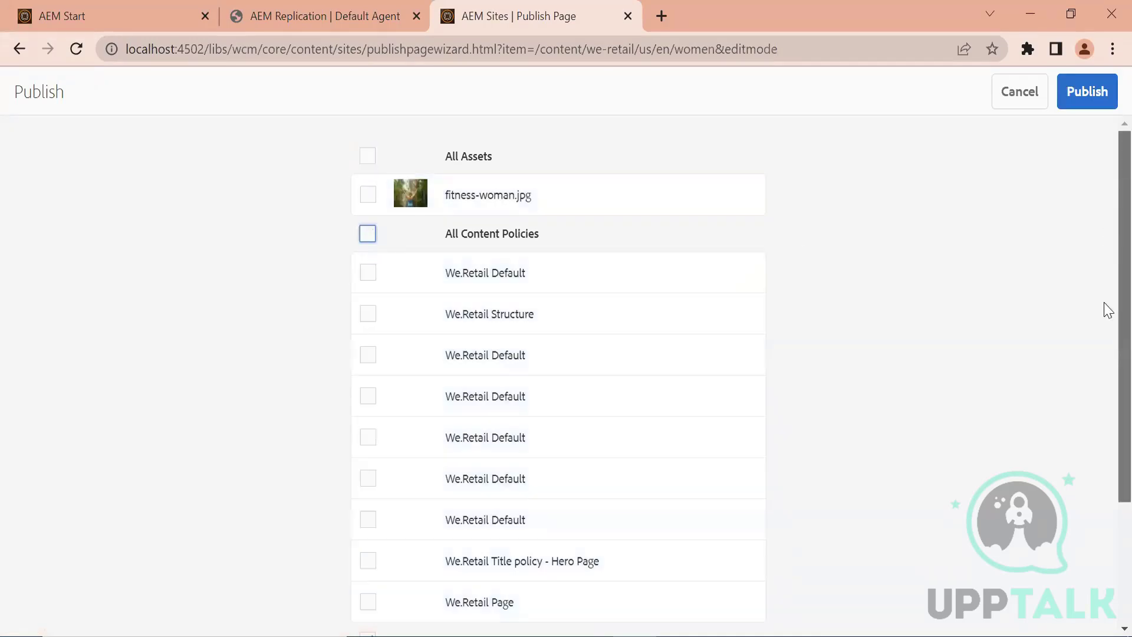
scroll(1108, 310, "down", 3)
left_click(367, 473)
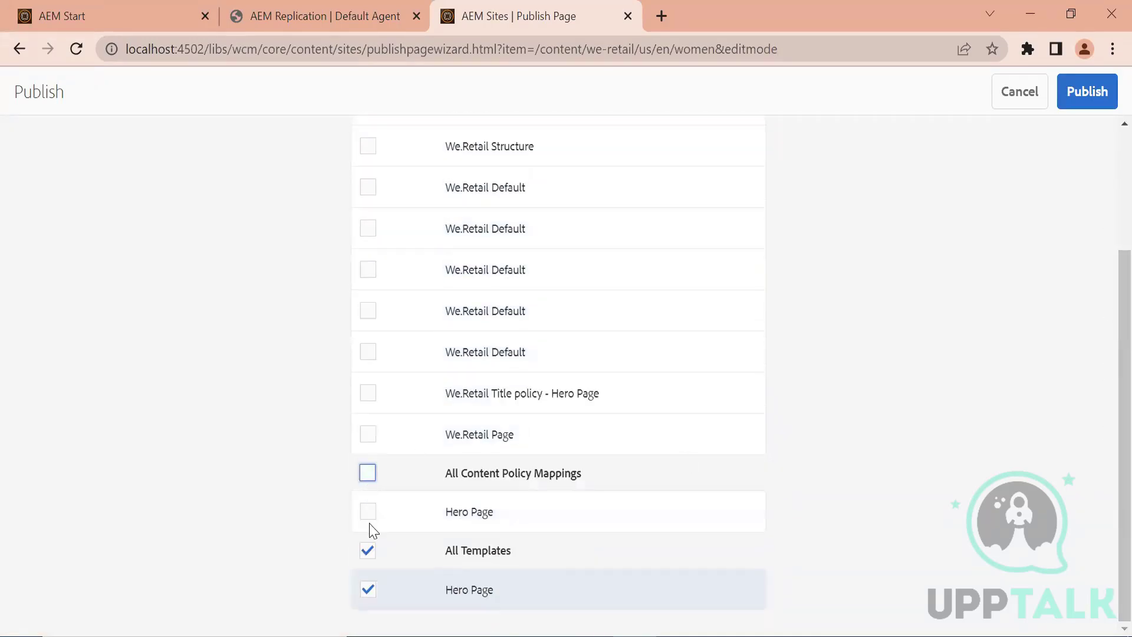
left_click(368, 550)
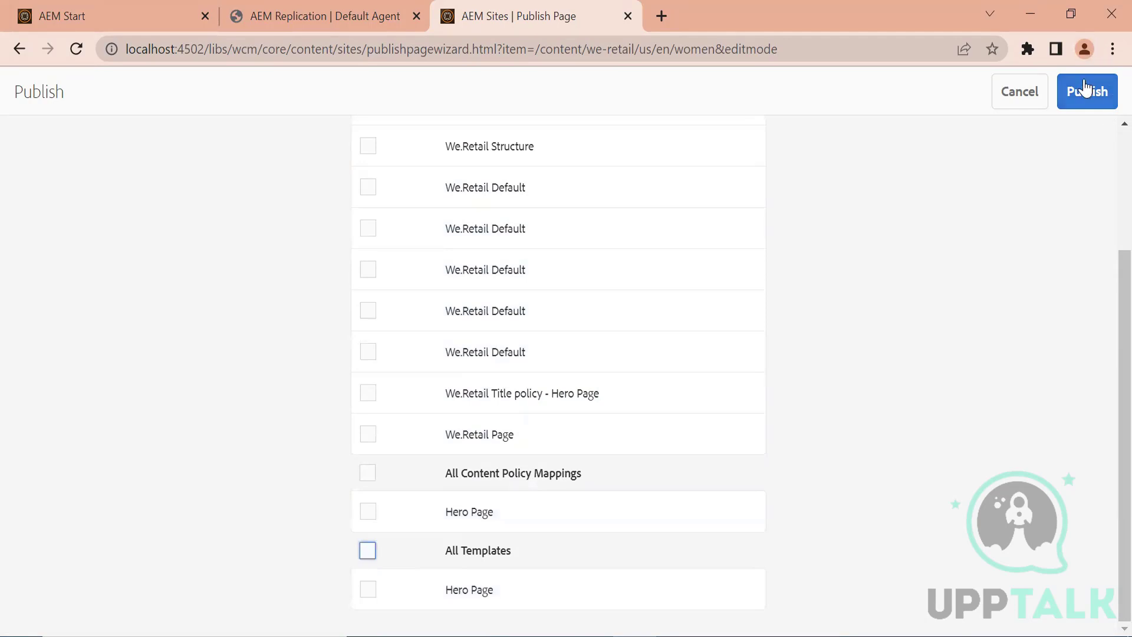
left_click(1086, 88)
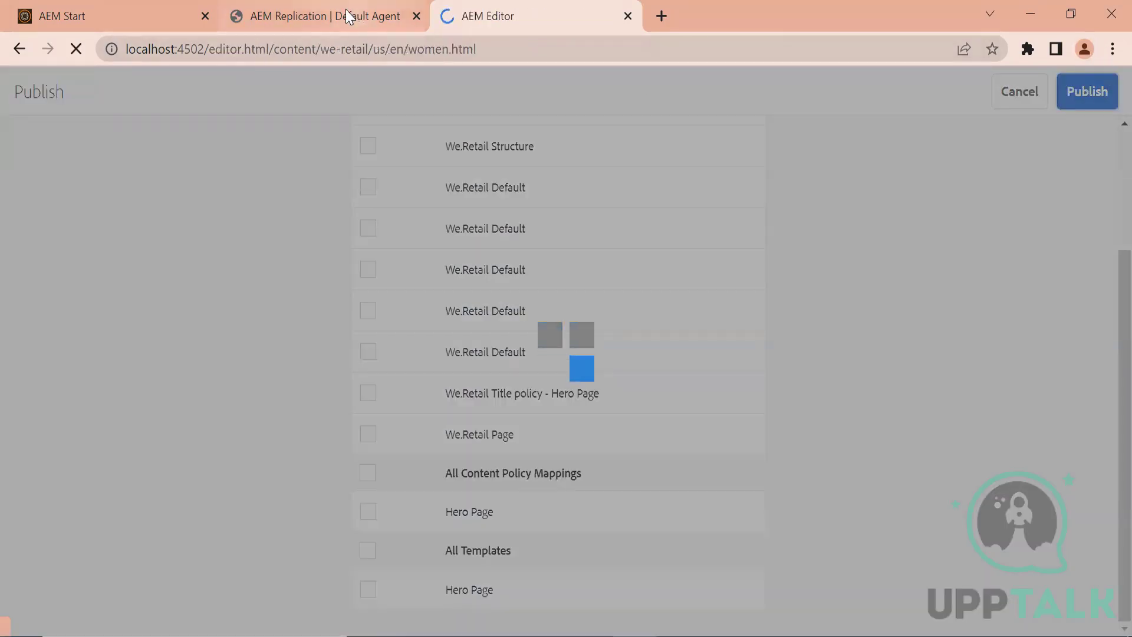
Highlight the Default Agent's target host, reload the agent page and inspect the Women page's entry in the replication queue.
left_click(345, 16)
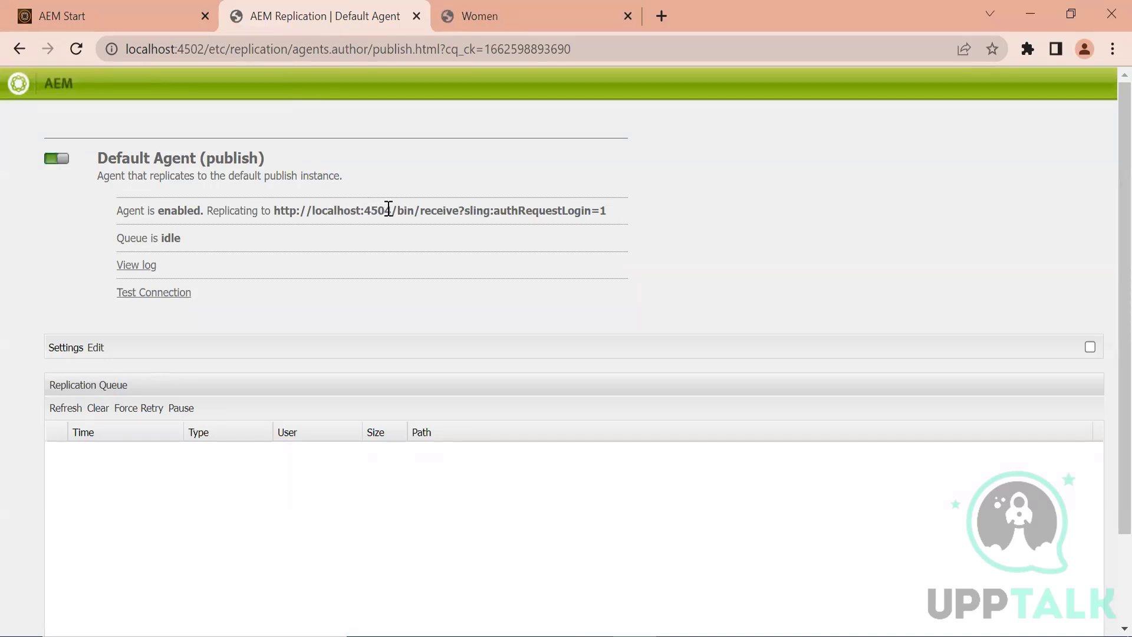
left_click_drag(391, 210, 315, 211)
left_click(510, 14)
left_click(329, 7)
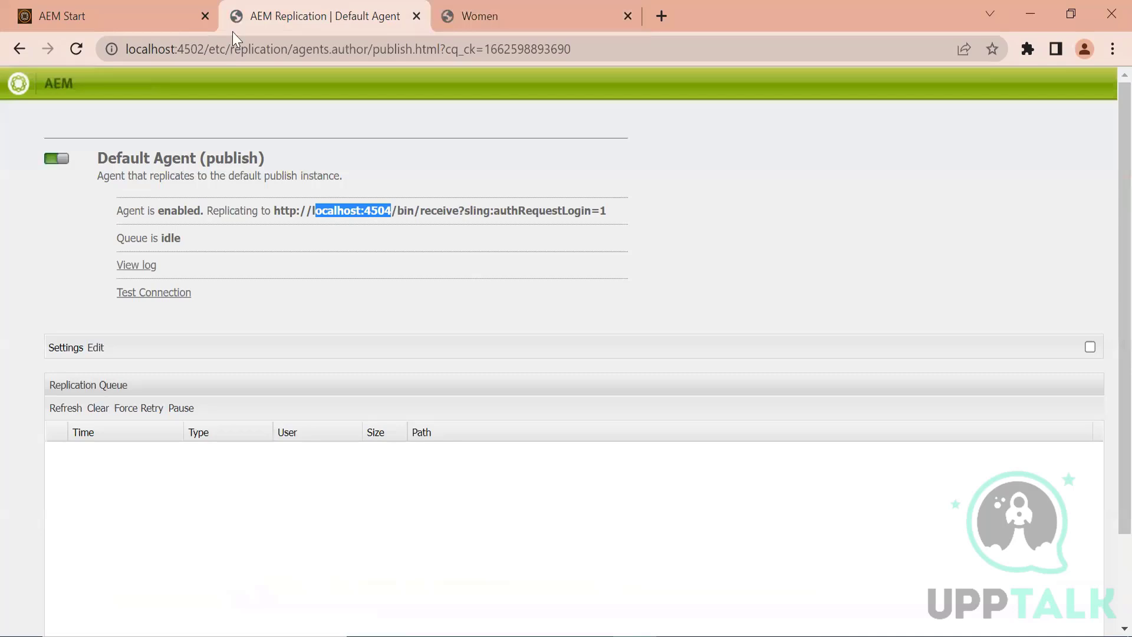
left_click(69, 48)
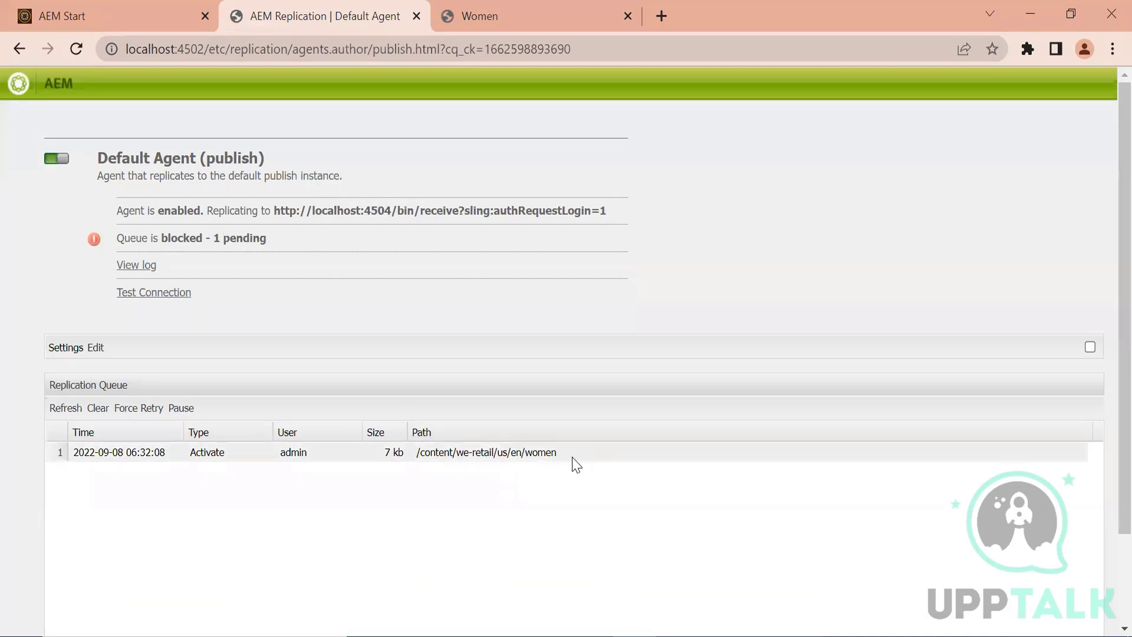
left_click(530, 456)
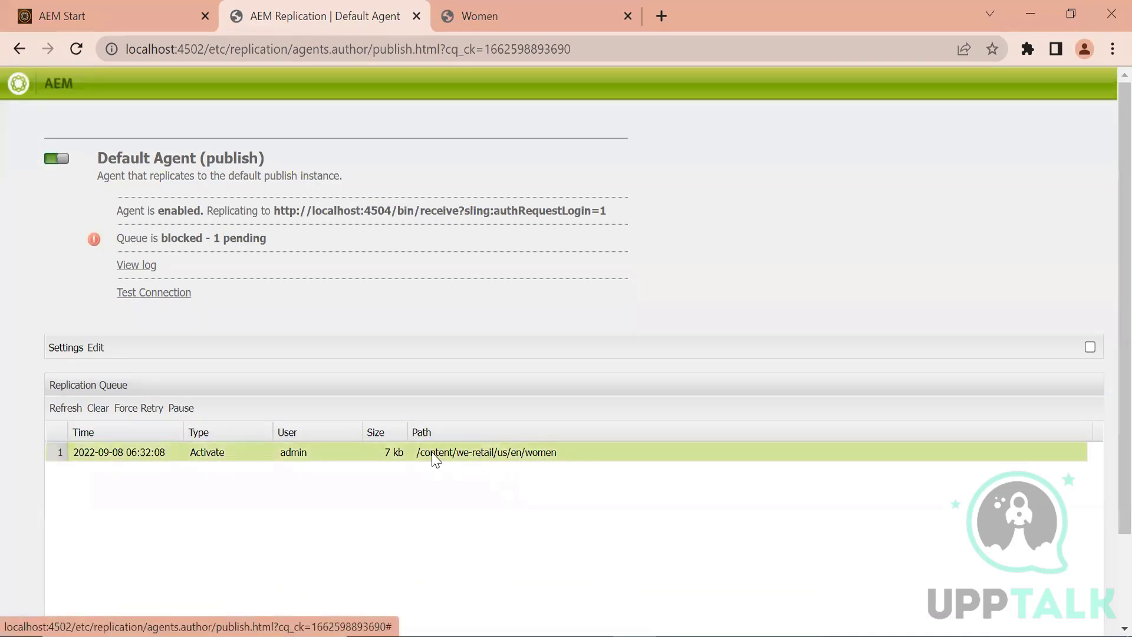
Set the port in the Default Agent's transport URI to 4503, save the settings, reload the agent page and select the queued entry.
left_click(96, 347)
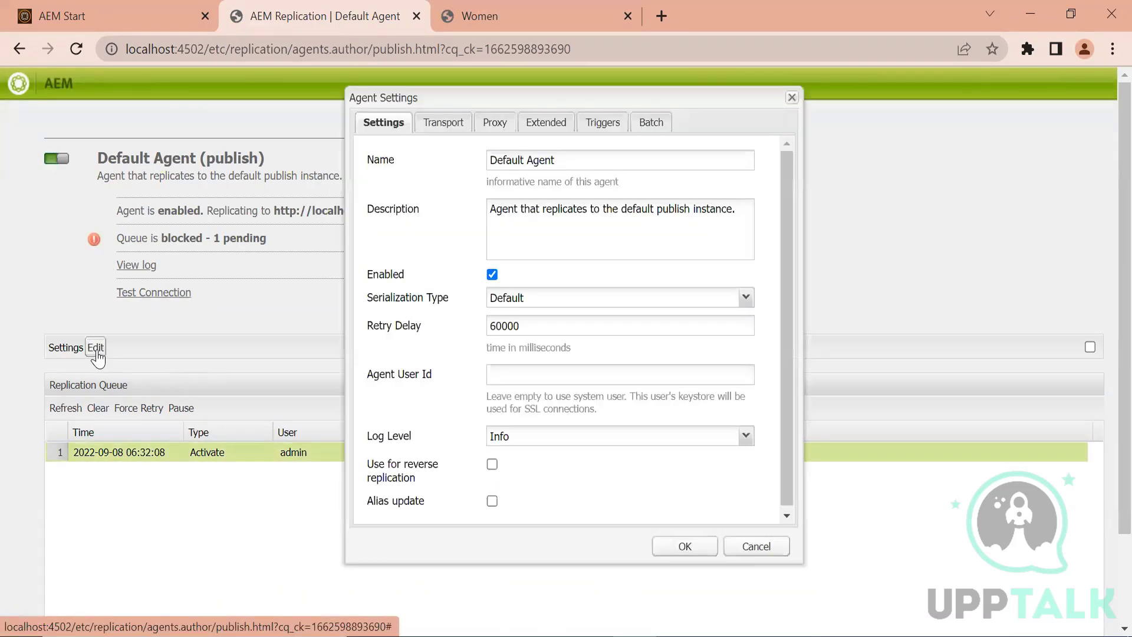
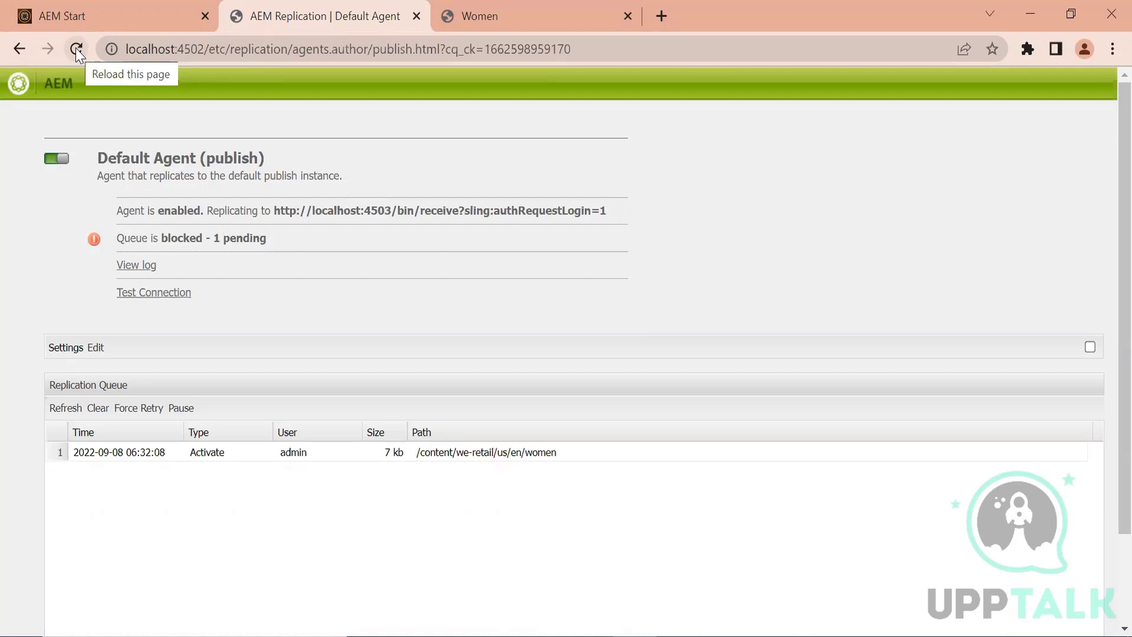
left_click(75, 47)
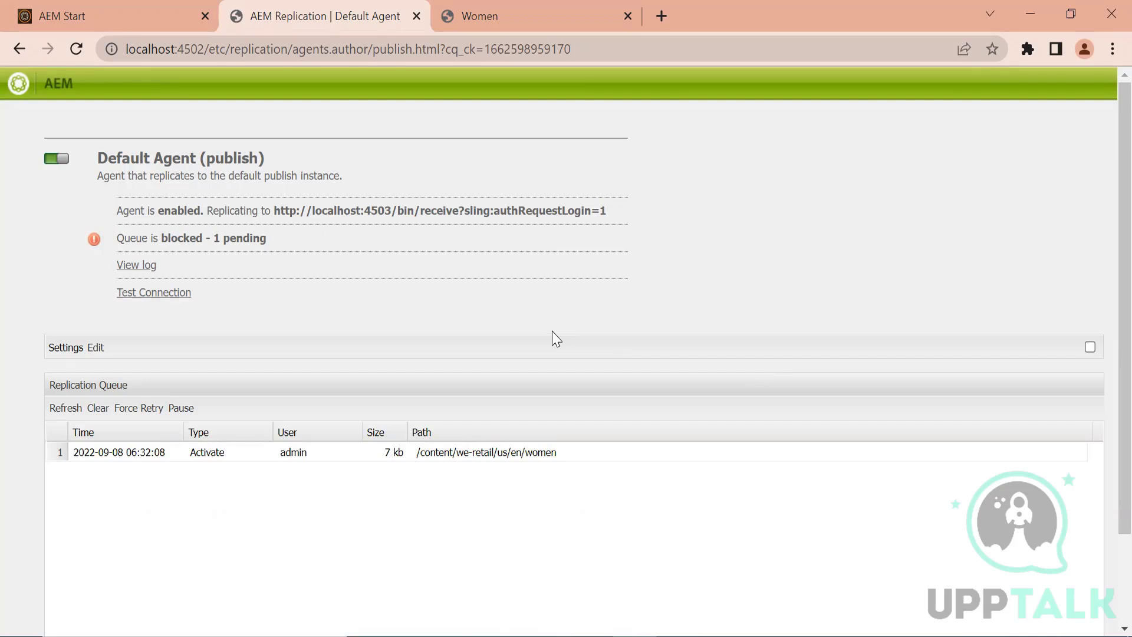
left_click(254, 463)
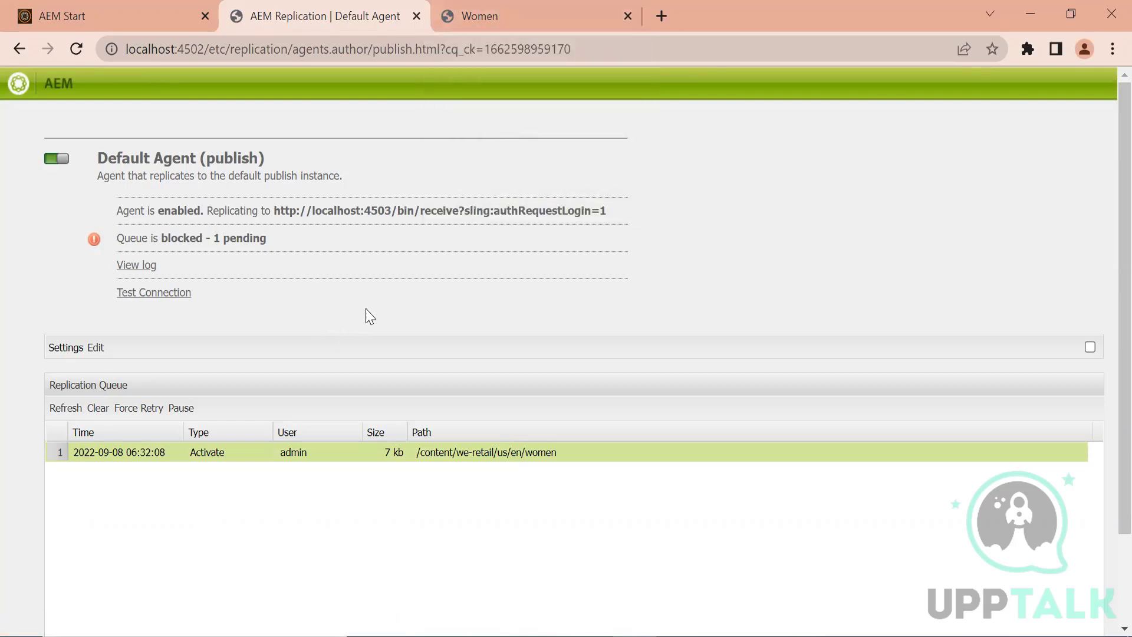
Check the Women page's publication details, then reload the Default Agent page and examine its queue status.
left_click(493, 3)
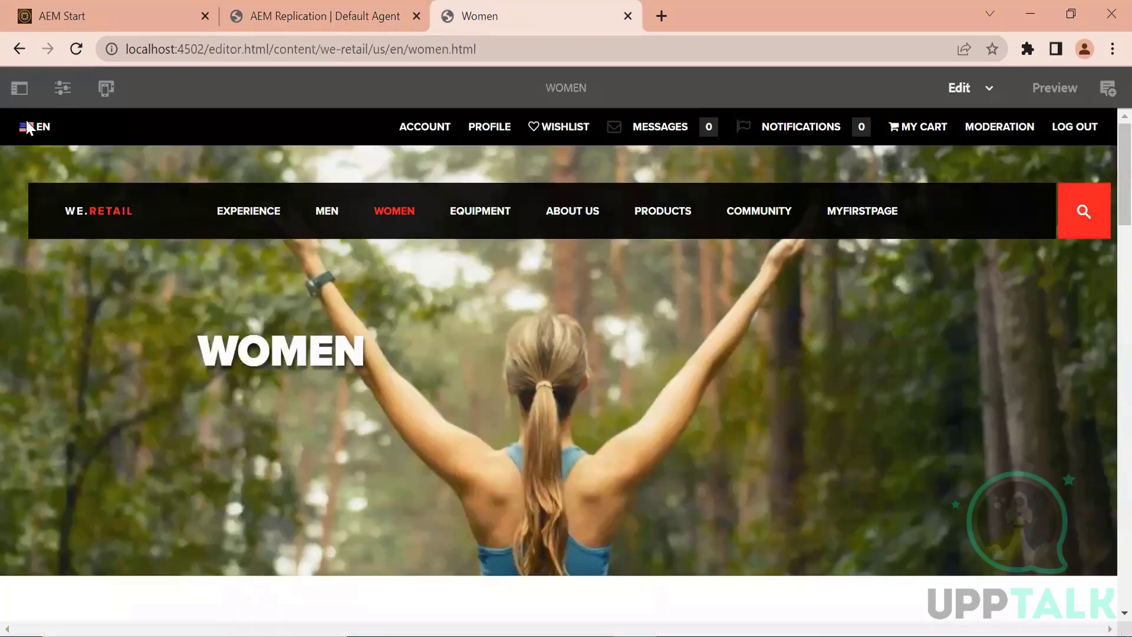
left_click(63, 88)
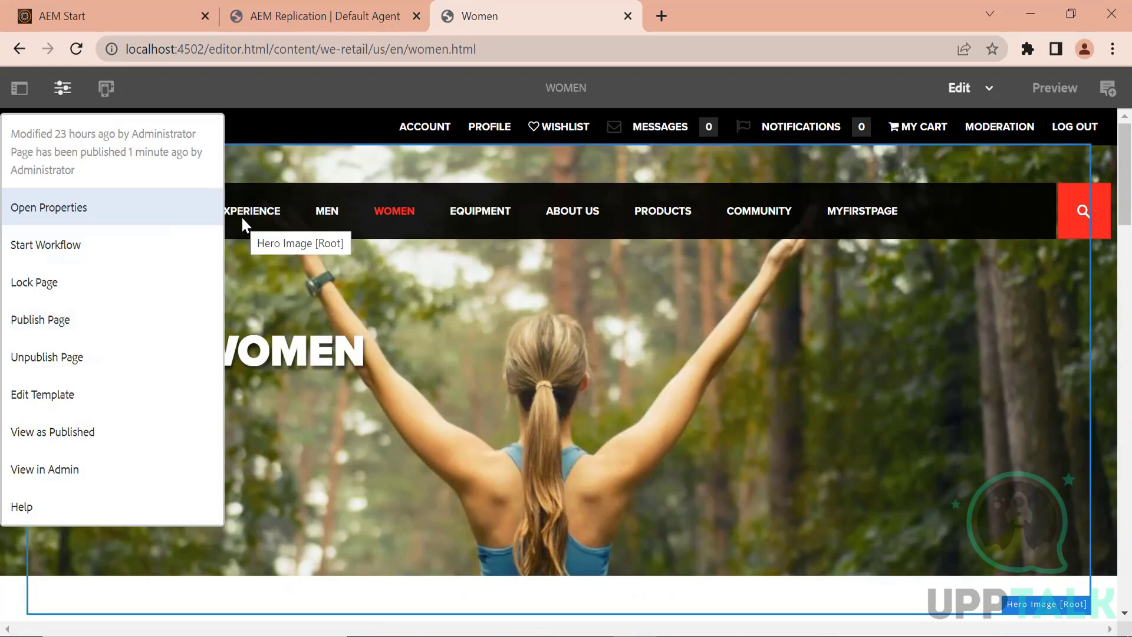
left_click(314, 23)
left_click(73, 52)
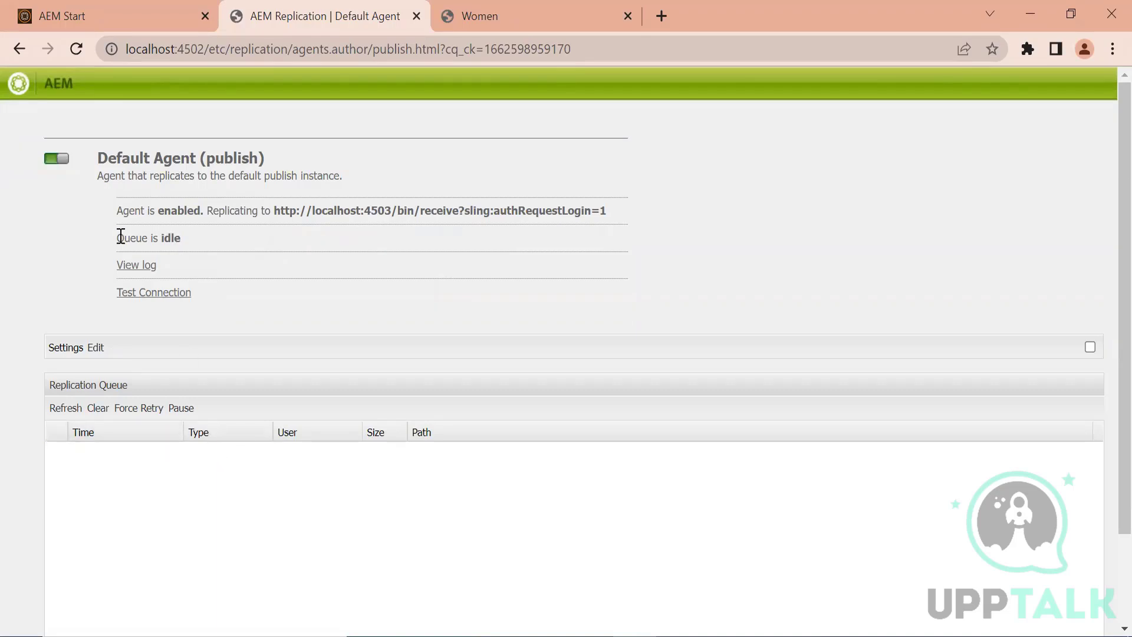
left_click_drag(199, 238, 115, 238)
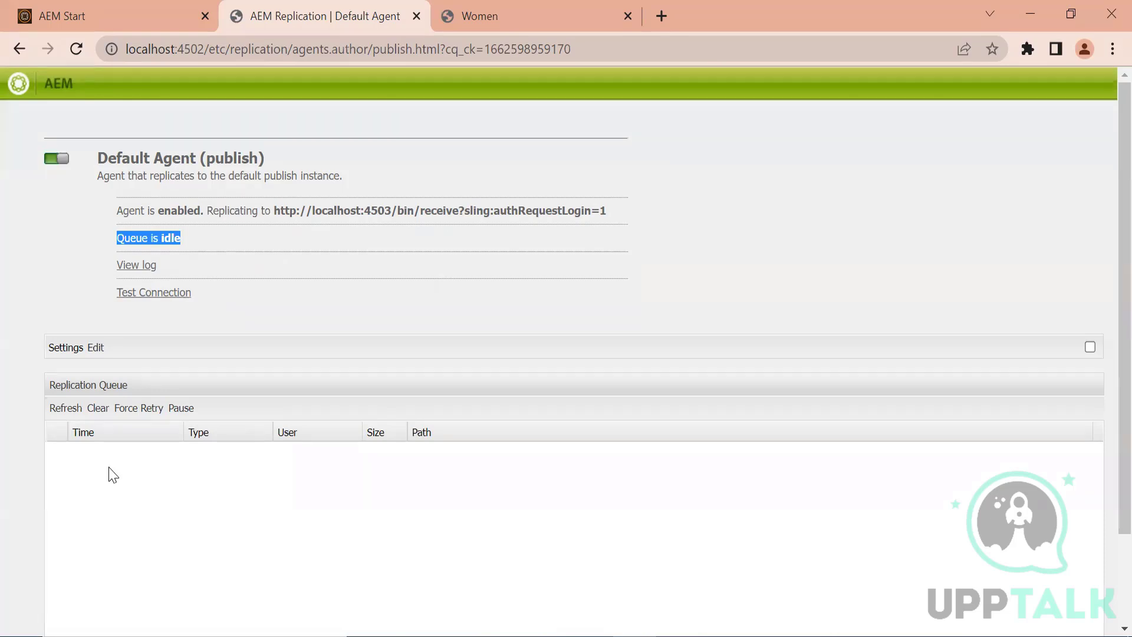
Switch to the Paint diagram, label the publish1 instance with port 4504 and return to the browser.
key("alt+Tab")
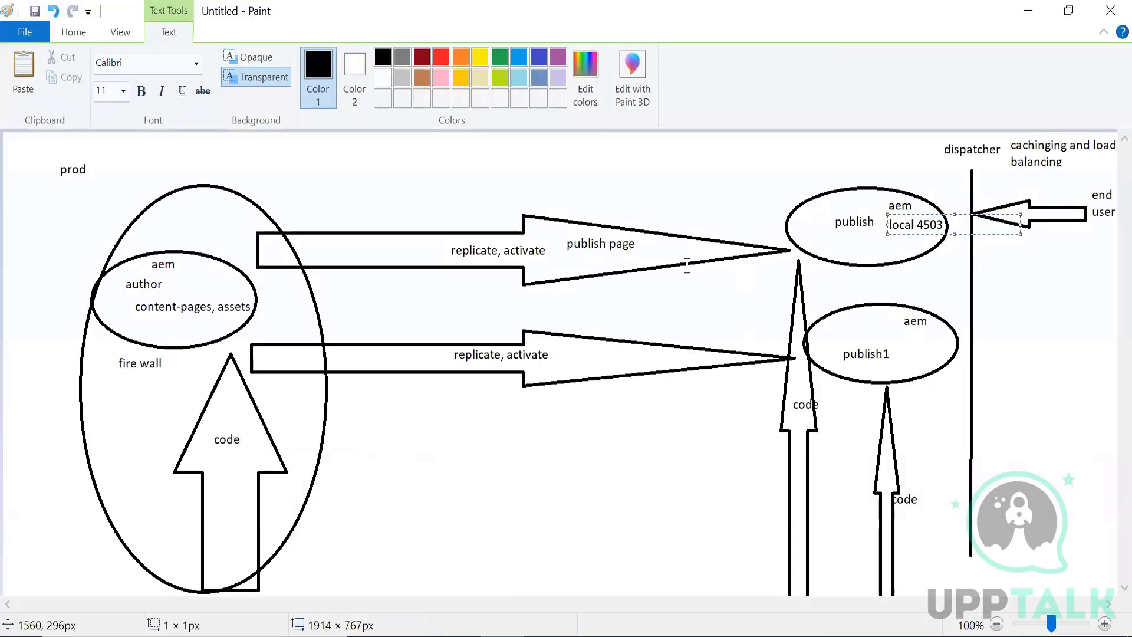
left_click(302, 157)
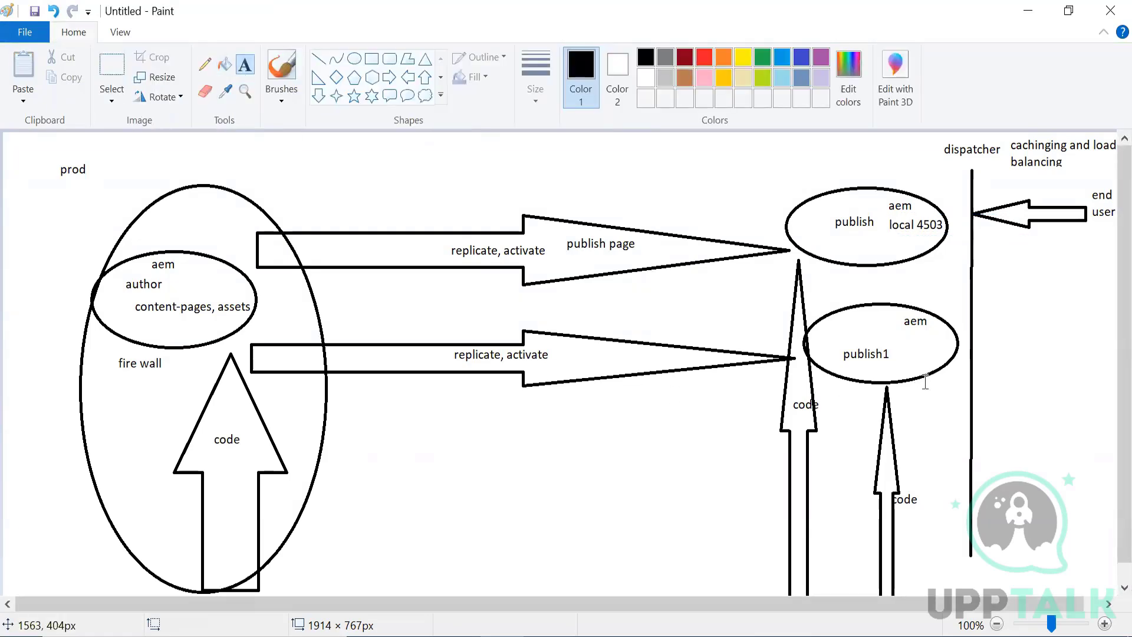
left_click(920, 343)
type("4504")
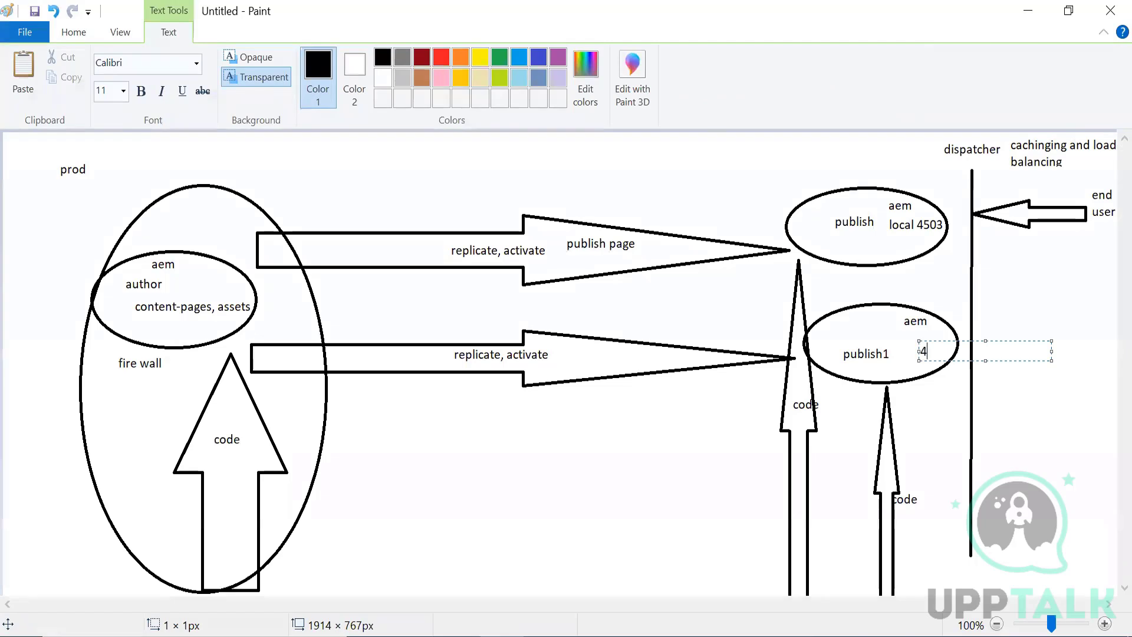
left_click(898, 447)
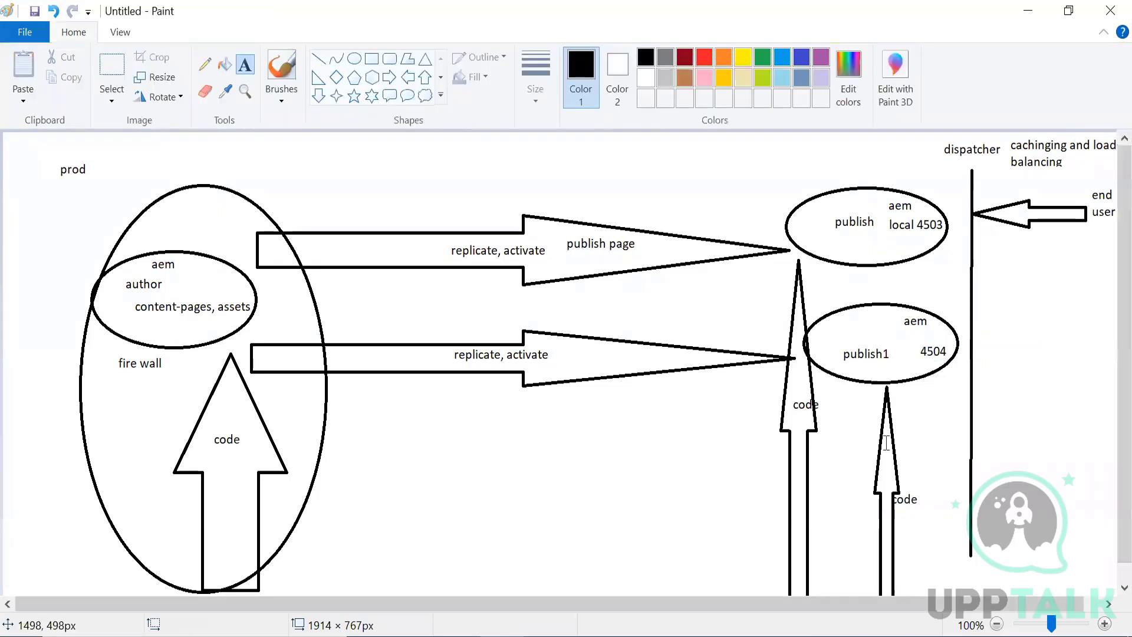
left_click(1027, 21)
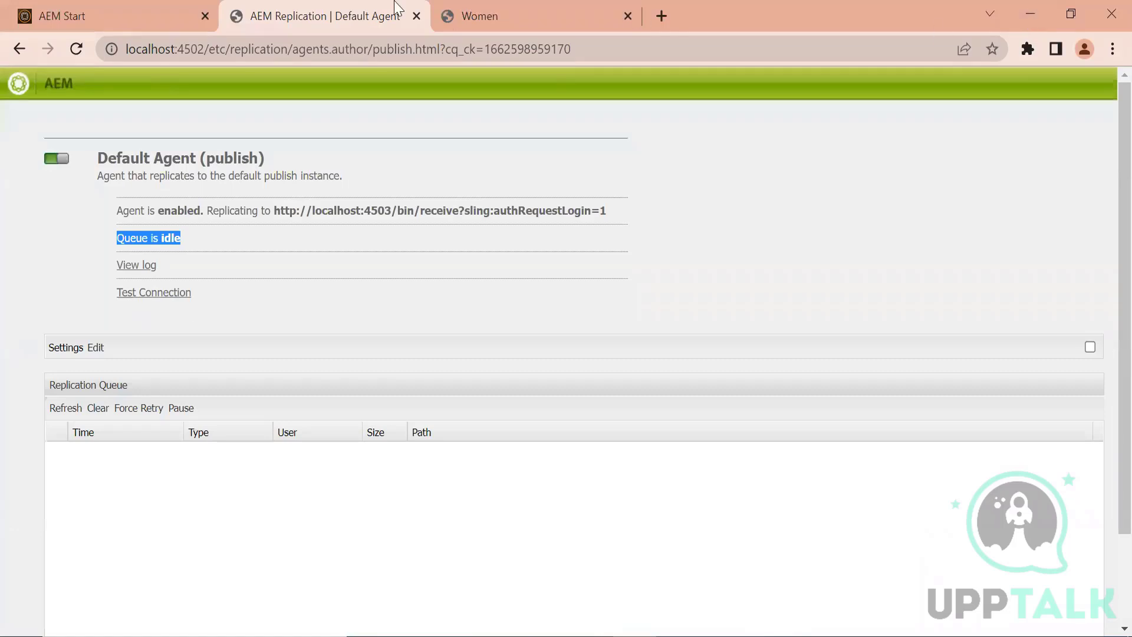
left_click(142, 16)
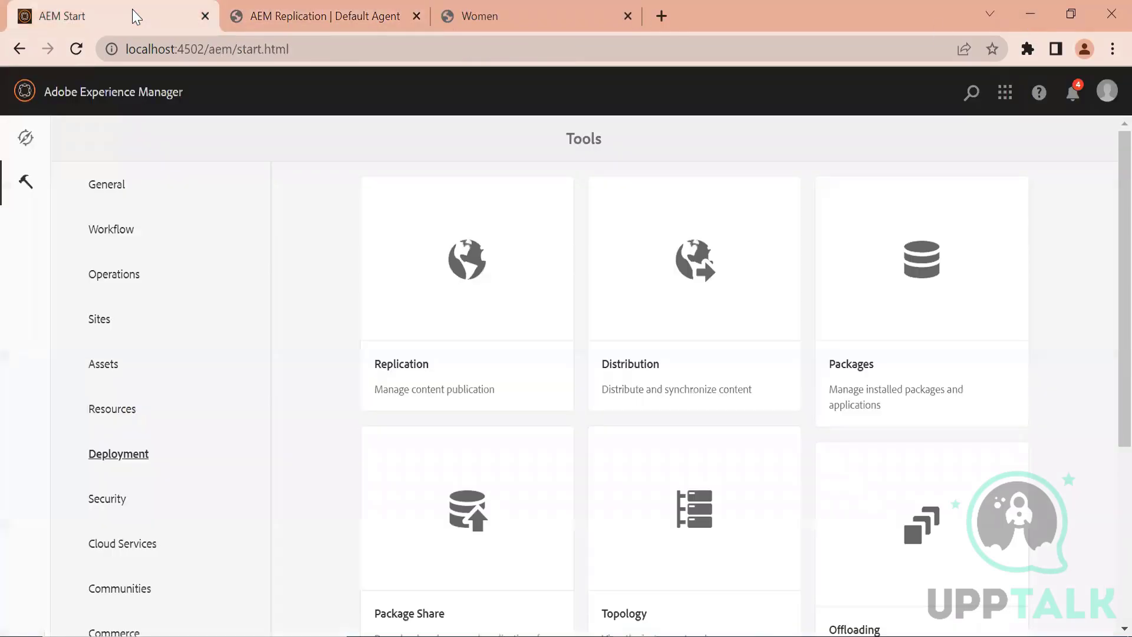
left_click(298, 14)
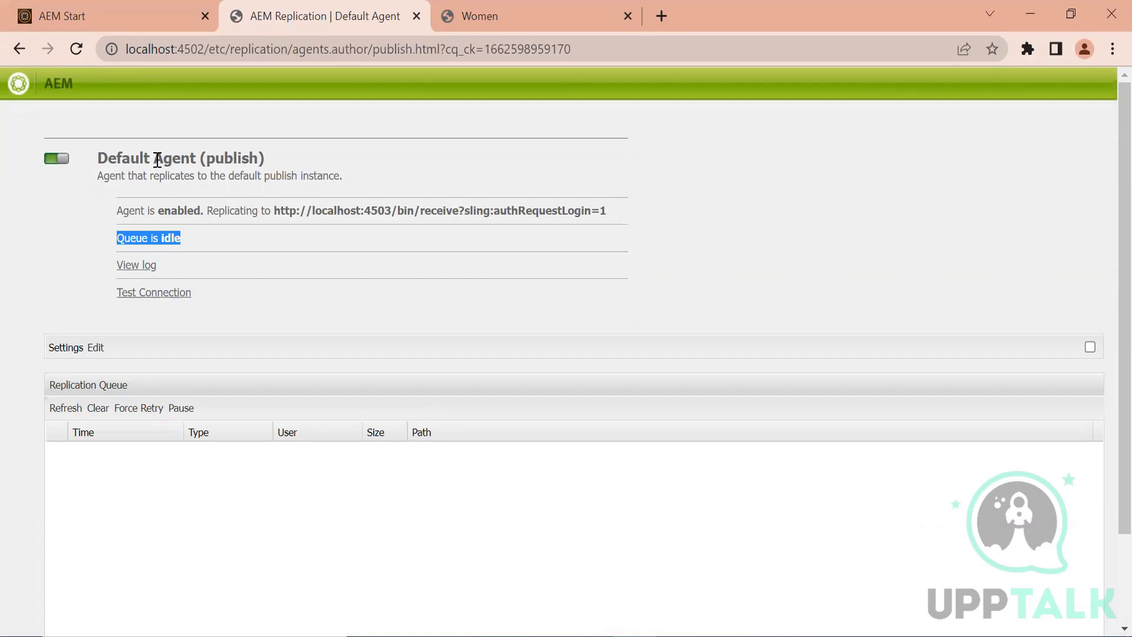
left_click(228, 329)
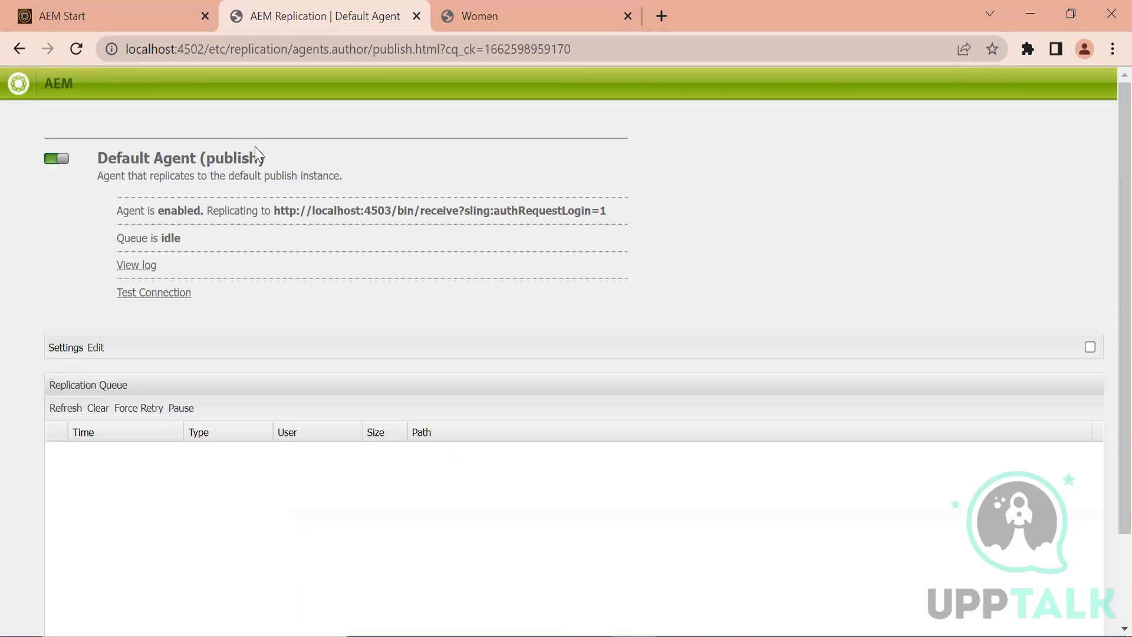
Highlight the path in the Default Agent page's address, then try to open localhost:4502/crx/e in a duplicate of that page.
left_click(205, 49)
left_click_drag(204, 49, 357, 77)
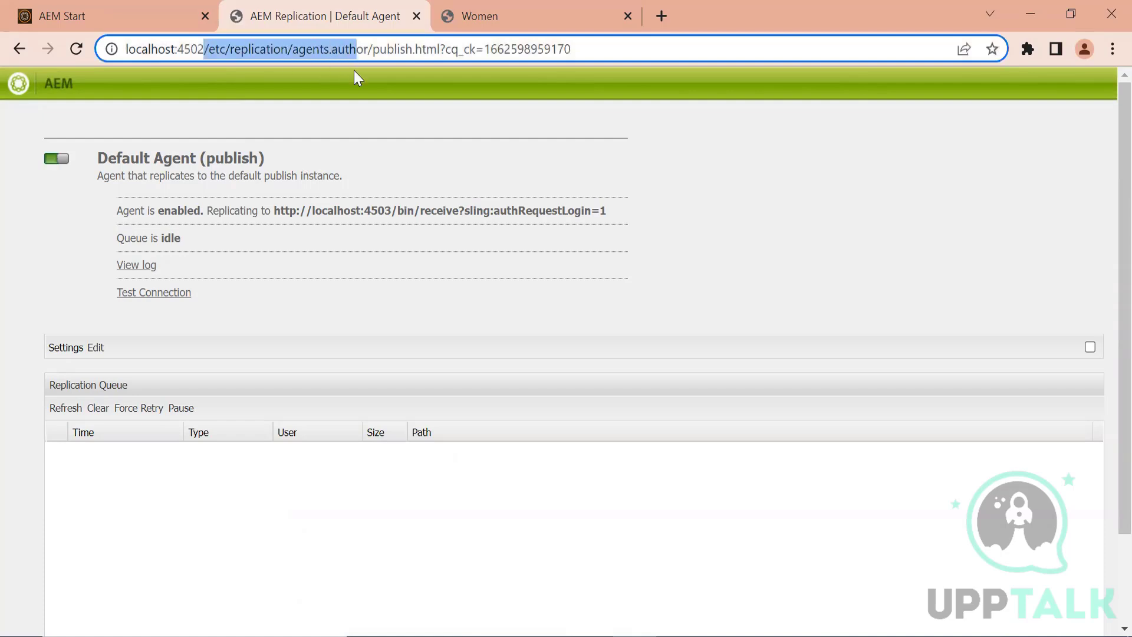
right_click(357, 15)
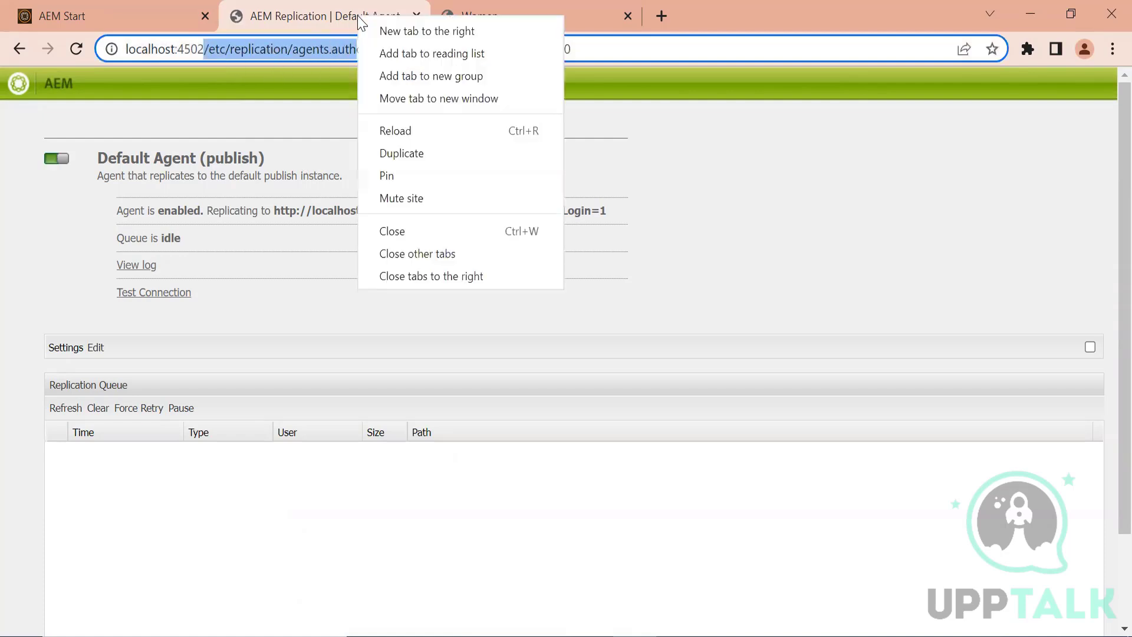
left_click(418, 154)
left_click_drag(205, 49, 712, 76)
type("/crx/e")
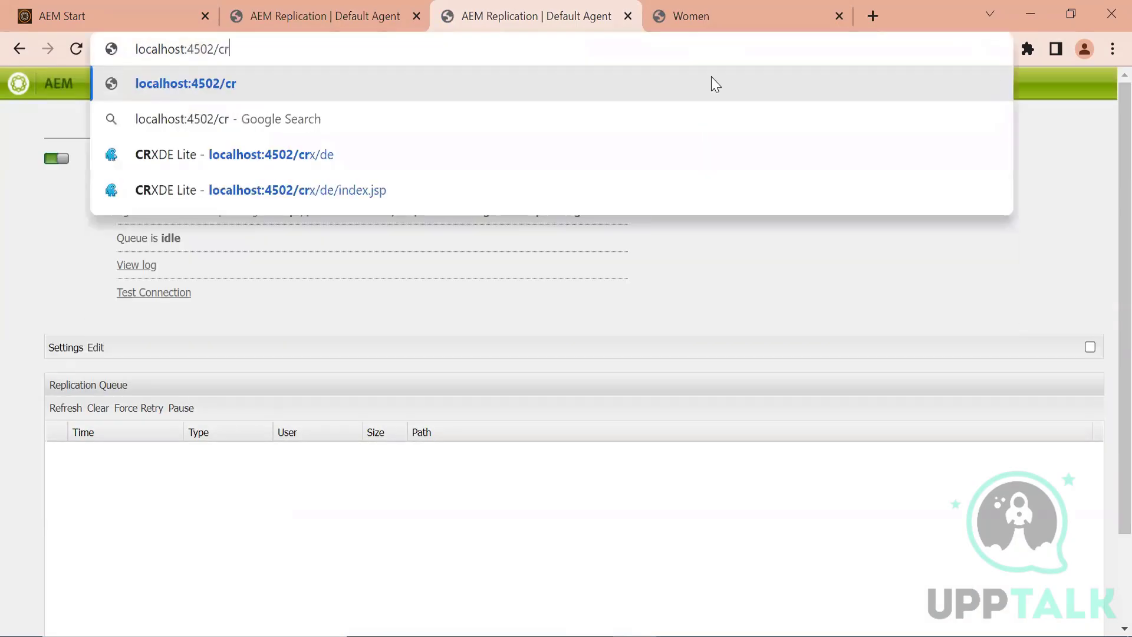
key("Return")
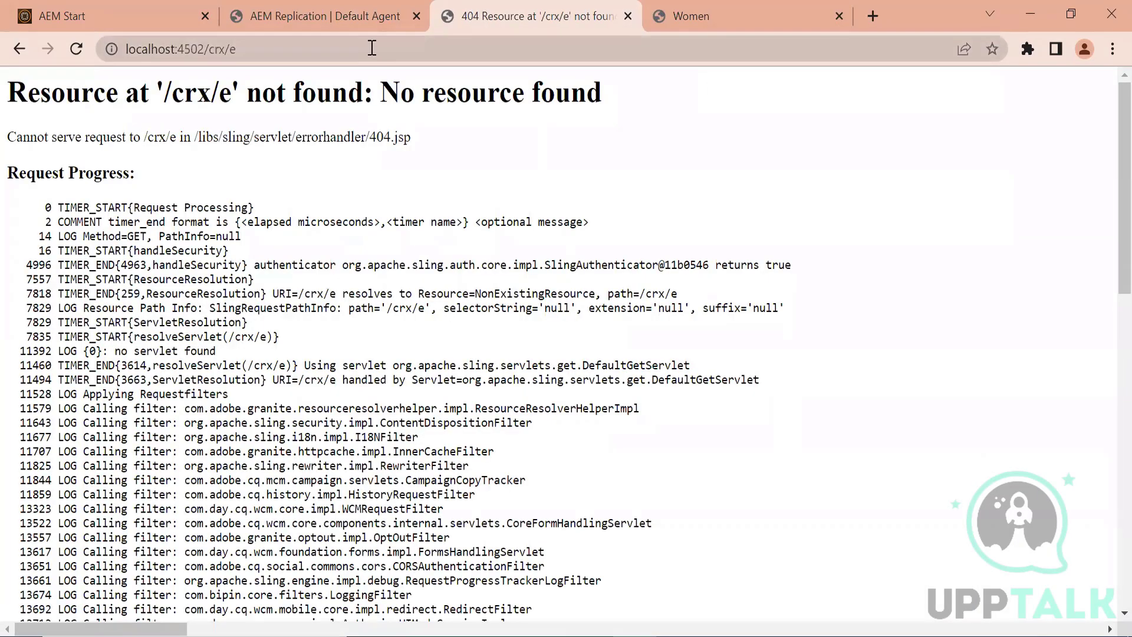
Correct the address to localhost:4502/crx/de, collapse the apps folder in the repository tree and close the duplicated page.
left_click(372, 48)
key("BackSpace")
type("de")
key("Return")
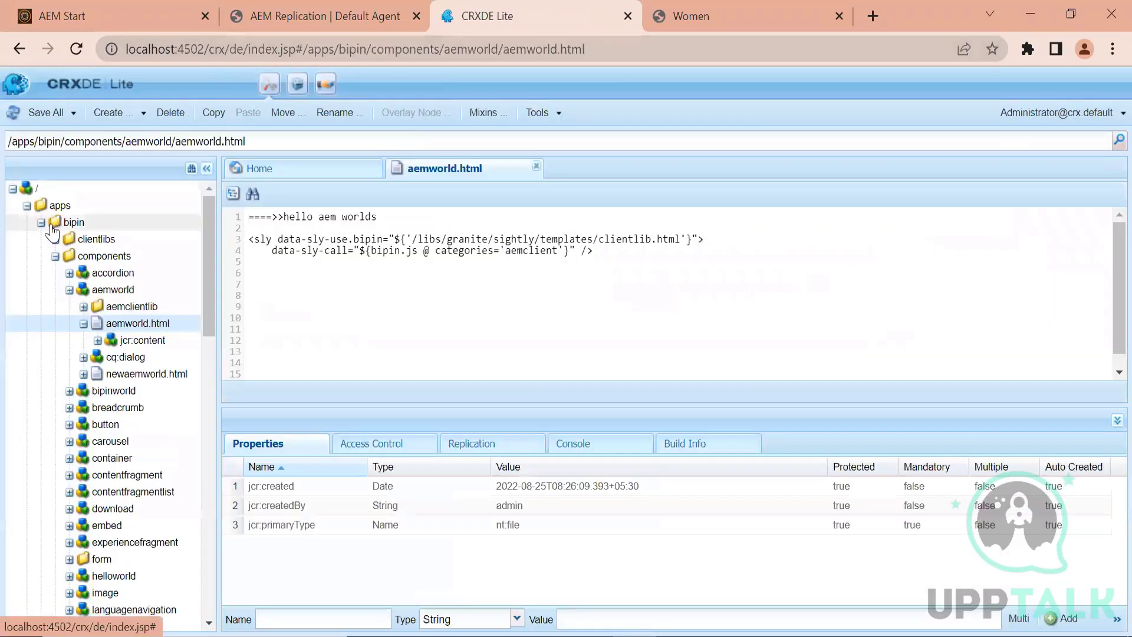
left_click(27, 206)
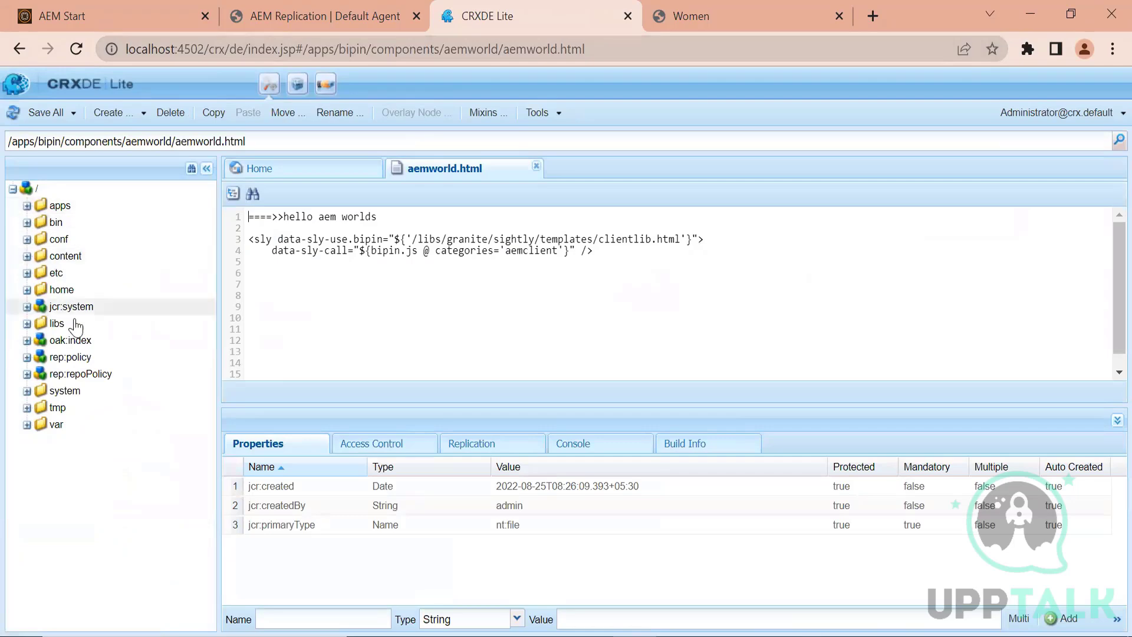
left_click(627, 16)
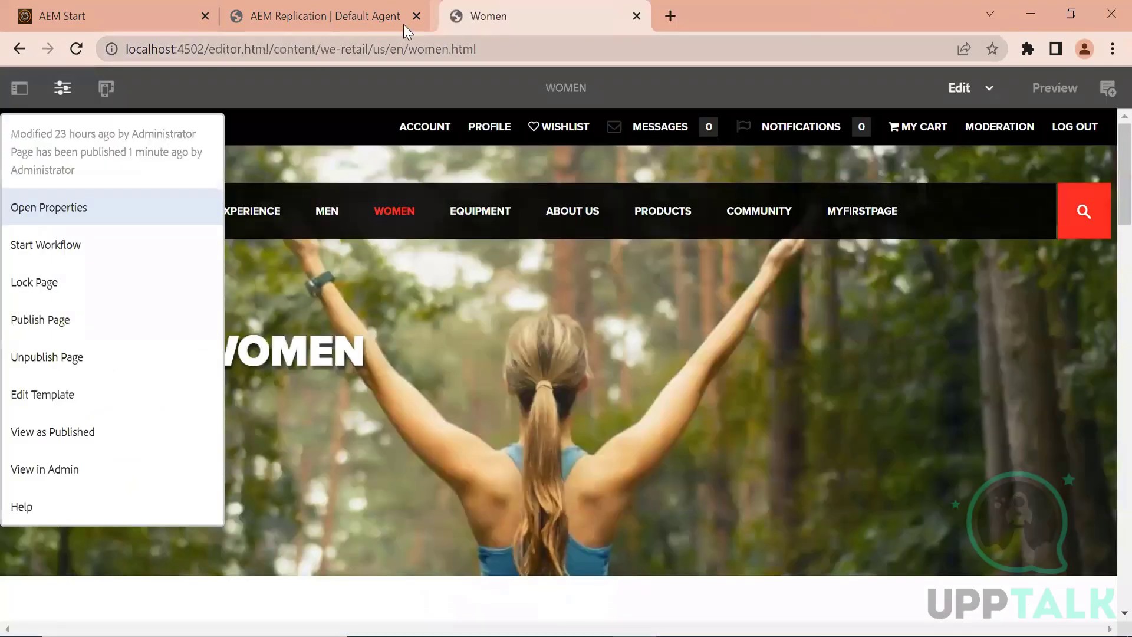
Duplicate the Default Agent page, load CRXDE Lite in the copy at localhost:4502/crx/de, and collapse the apps folder.
left_click(307, 16)
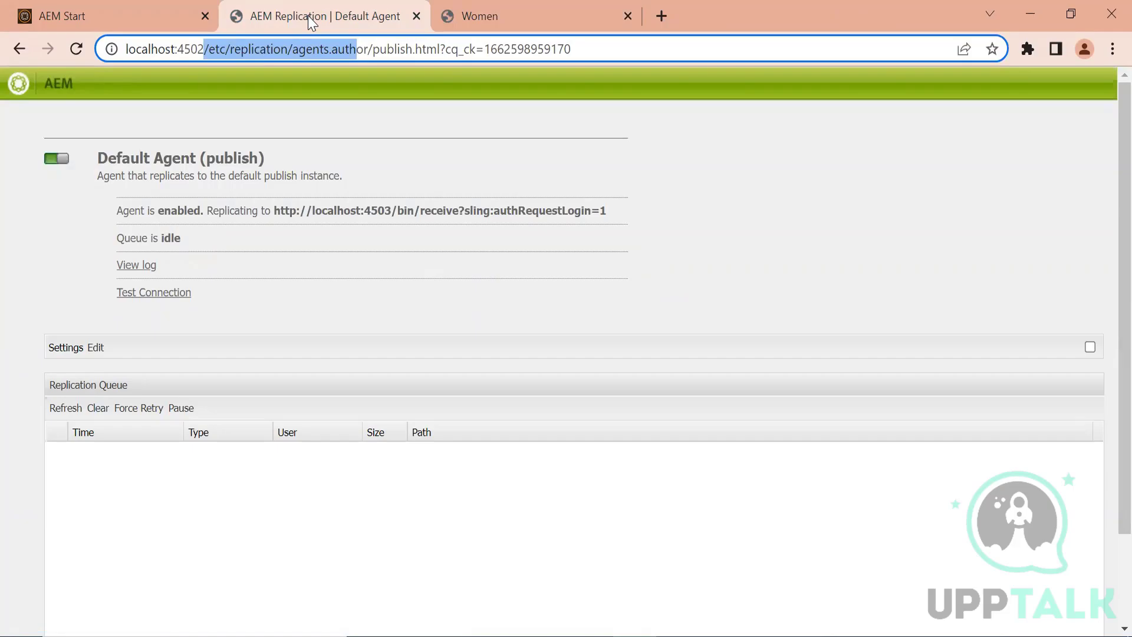
right_click(307, 15)
left_click(371, 155)
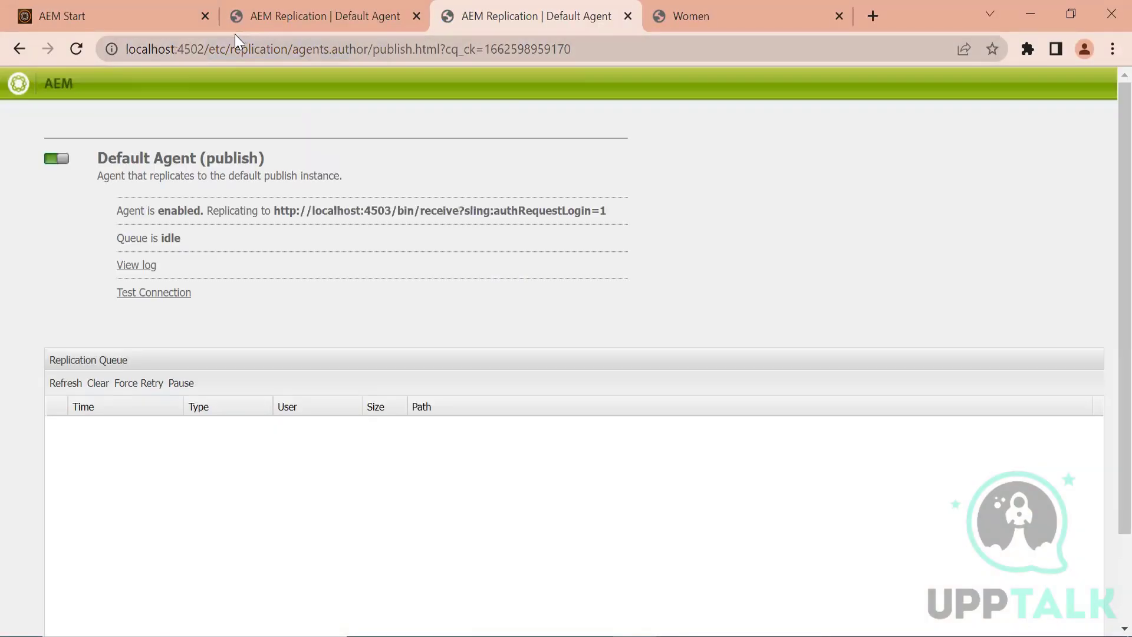
left_click_drag(207, 49, 852, 116)
type("crx/de")
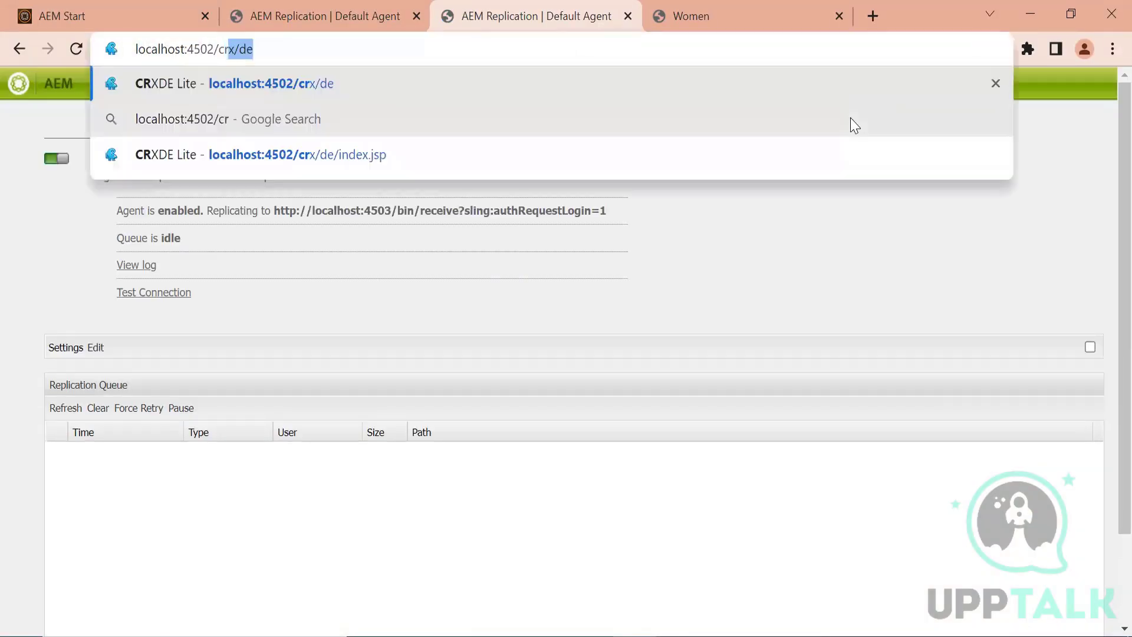
key("Return")
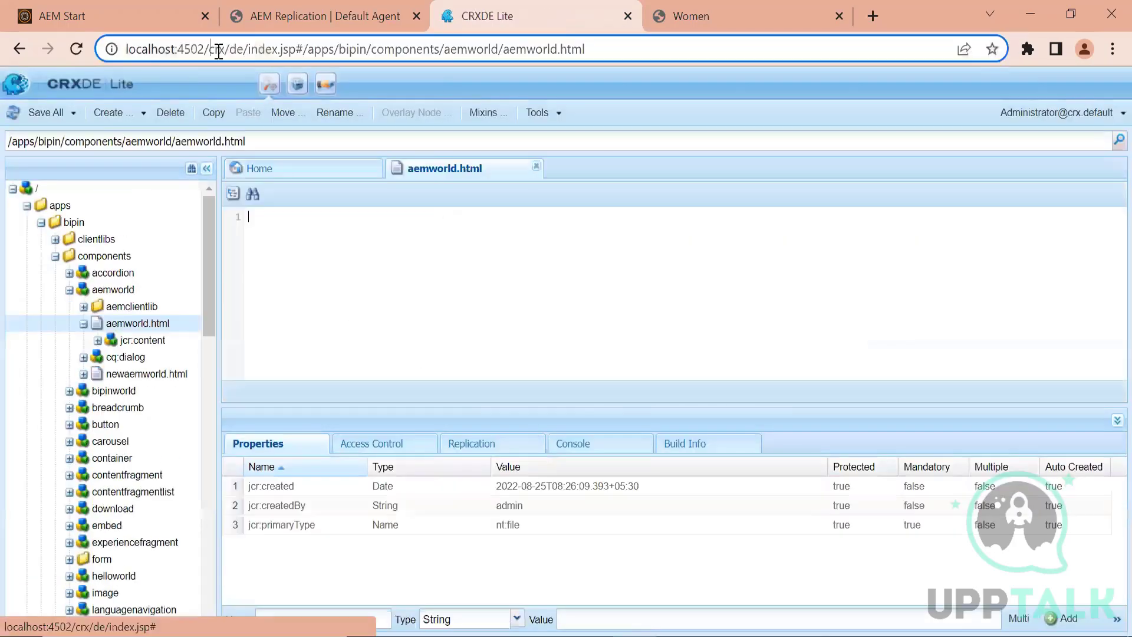
left_click_drag(218, 52, 240, 51)
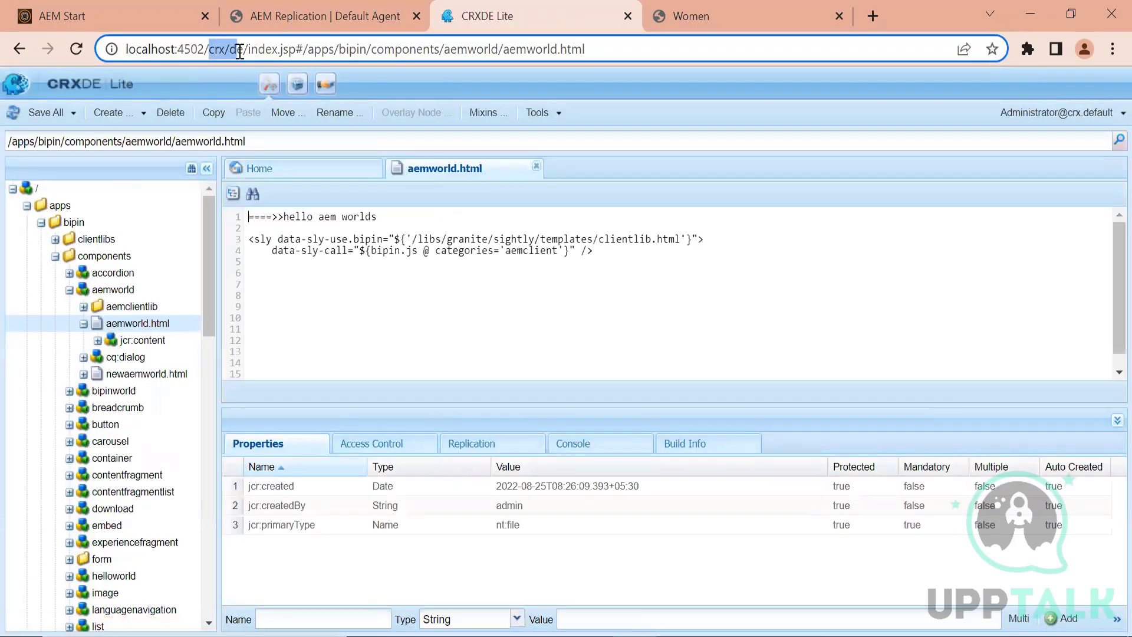
left_click(27, 205)
Open the Assets Files view from AEM's navigation, highlight /content/dam in its address and close the Product Navigation tip.
left_click(358, 1)
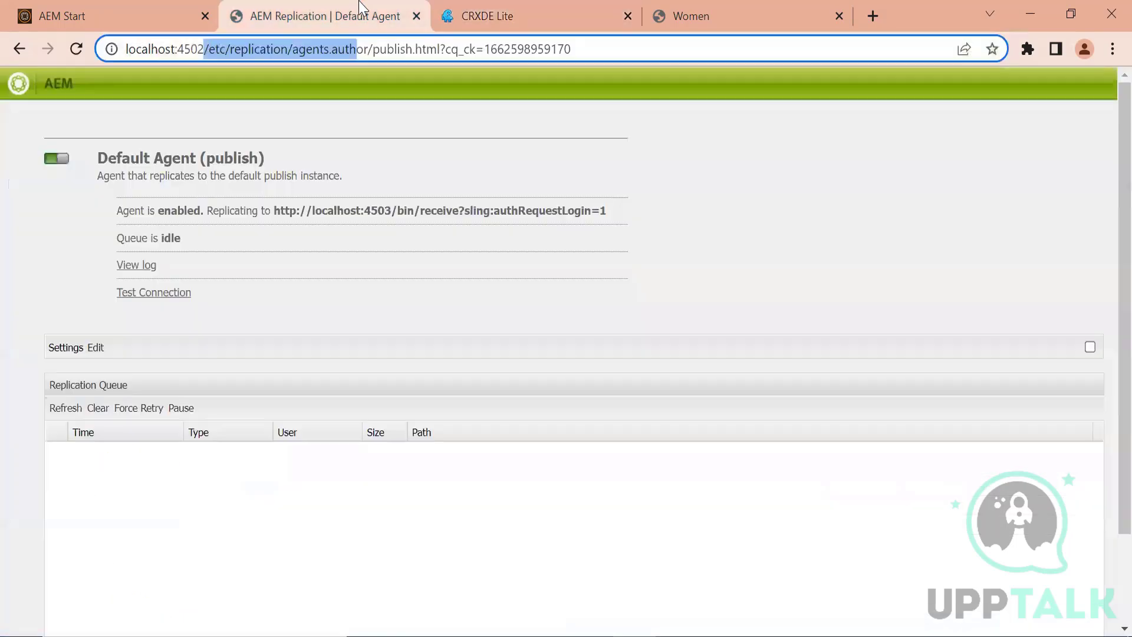
left_click(216, 51)
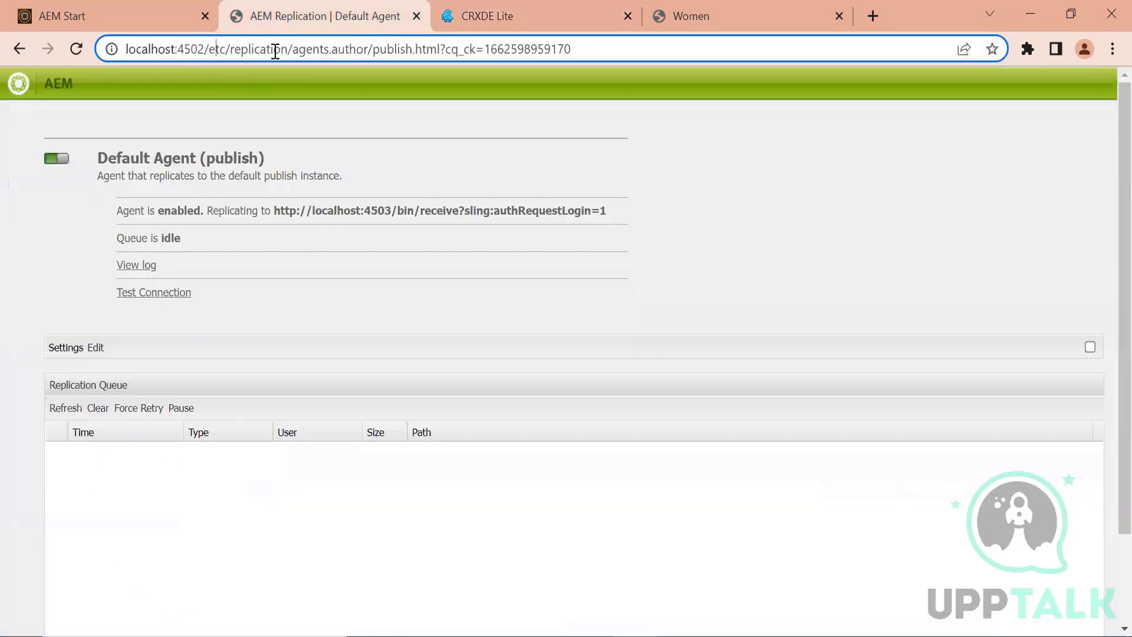
left_click(121, 24)
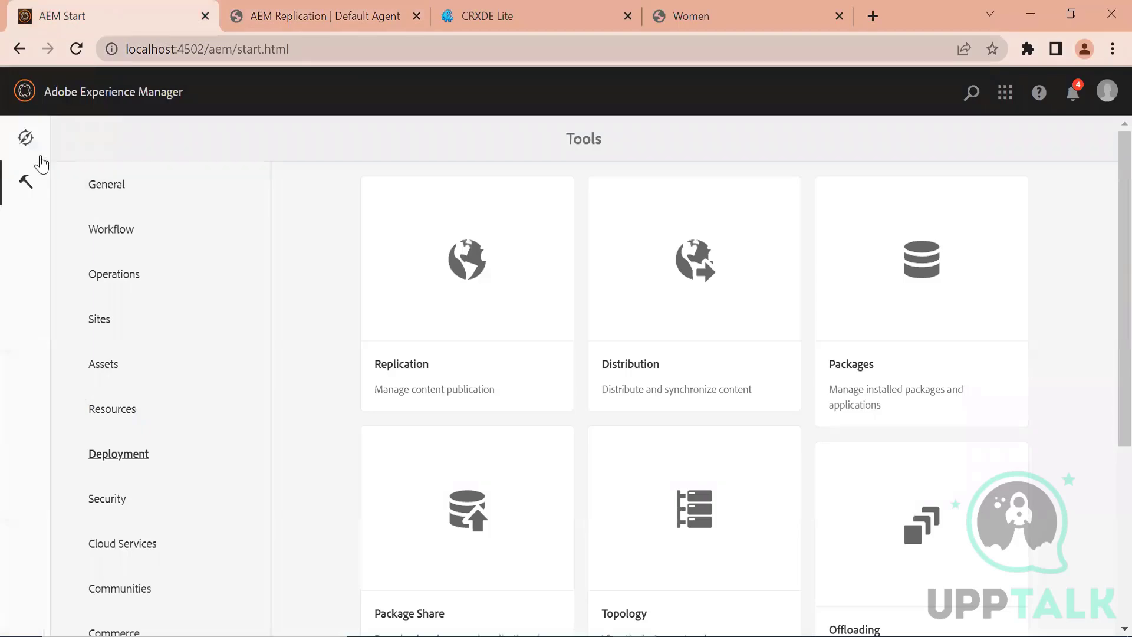
left_click(25, 138)
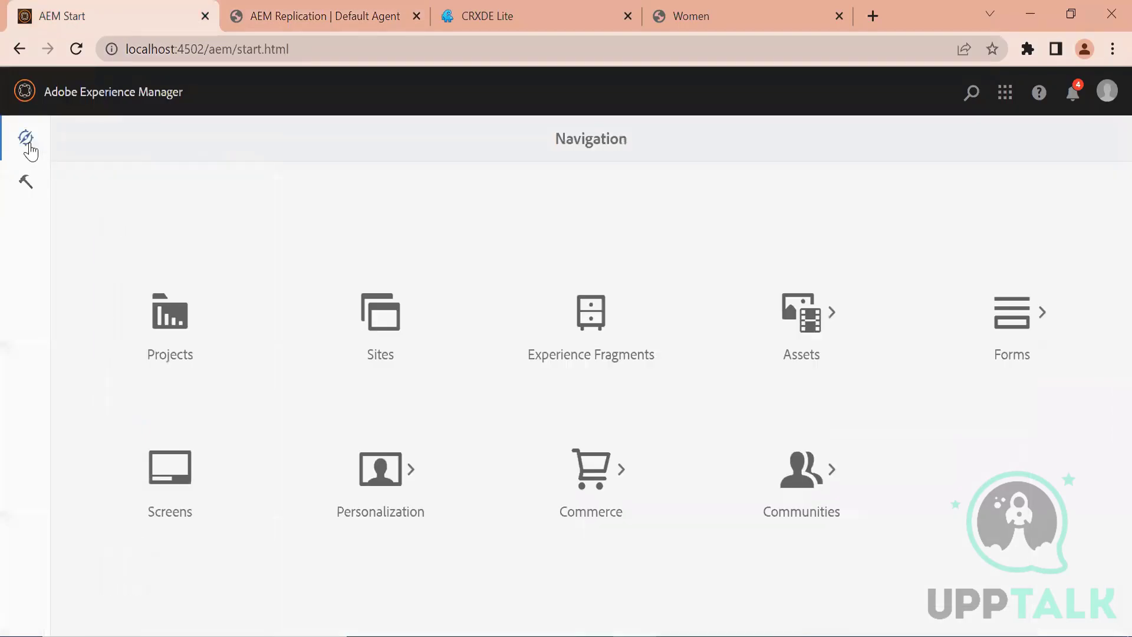
left_click(801, 321)
left_click(184, 317)
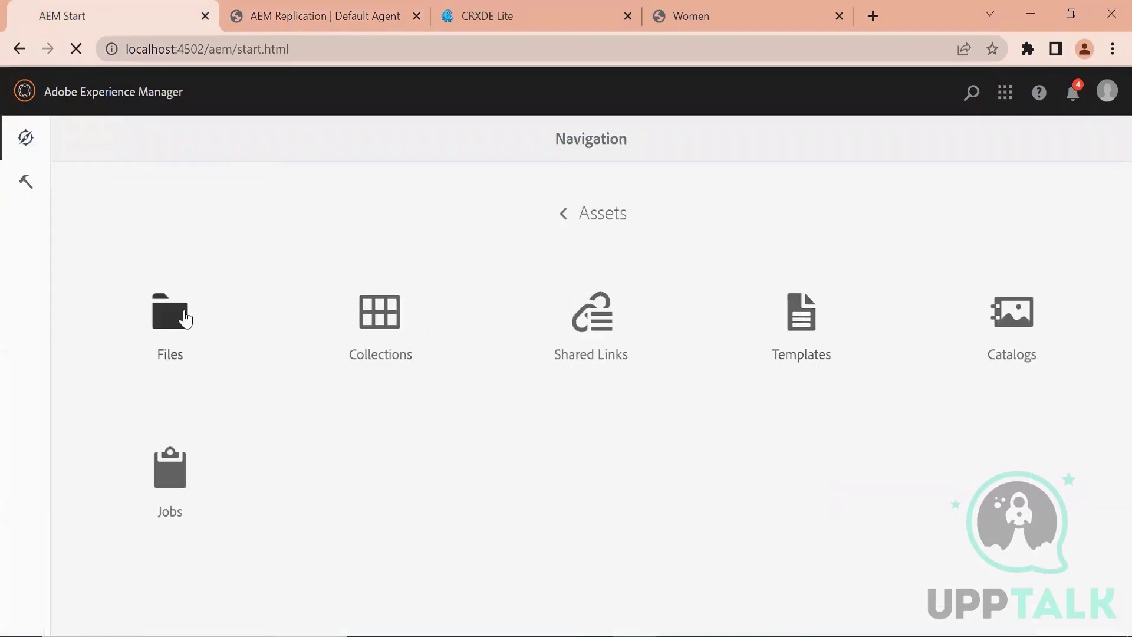
left_click_drag(270, 49, 348, 49)
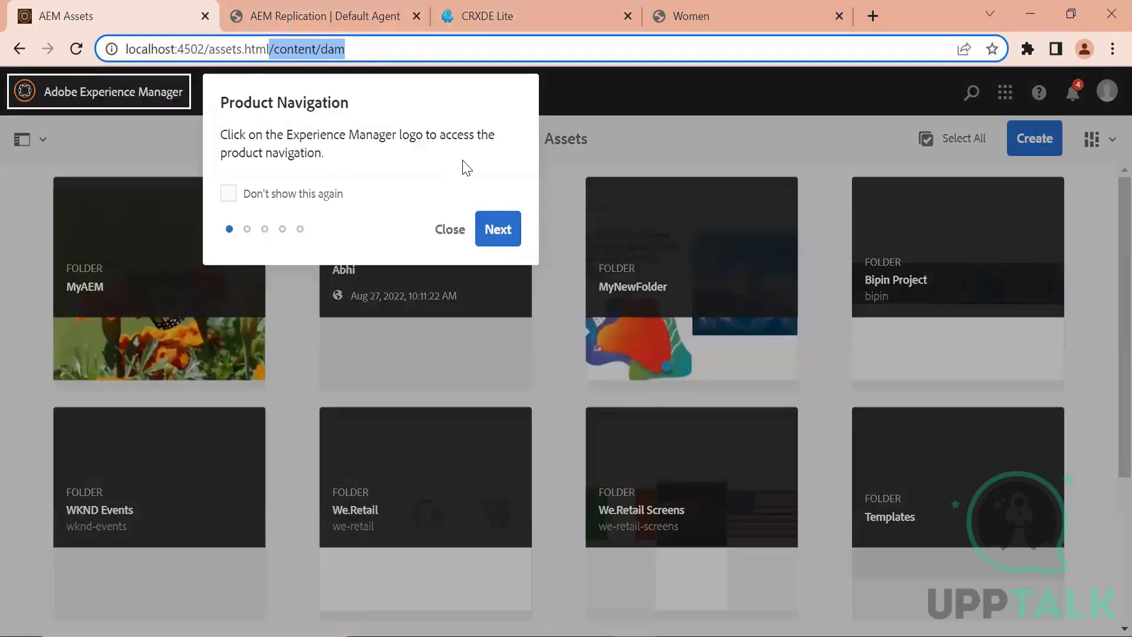
left_click(448, 232)
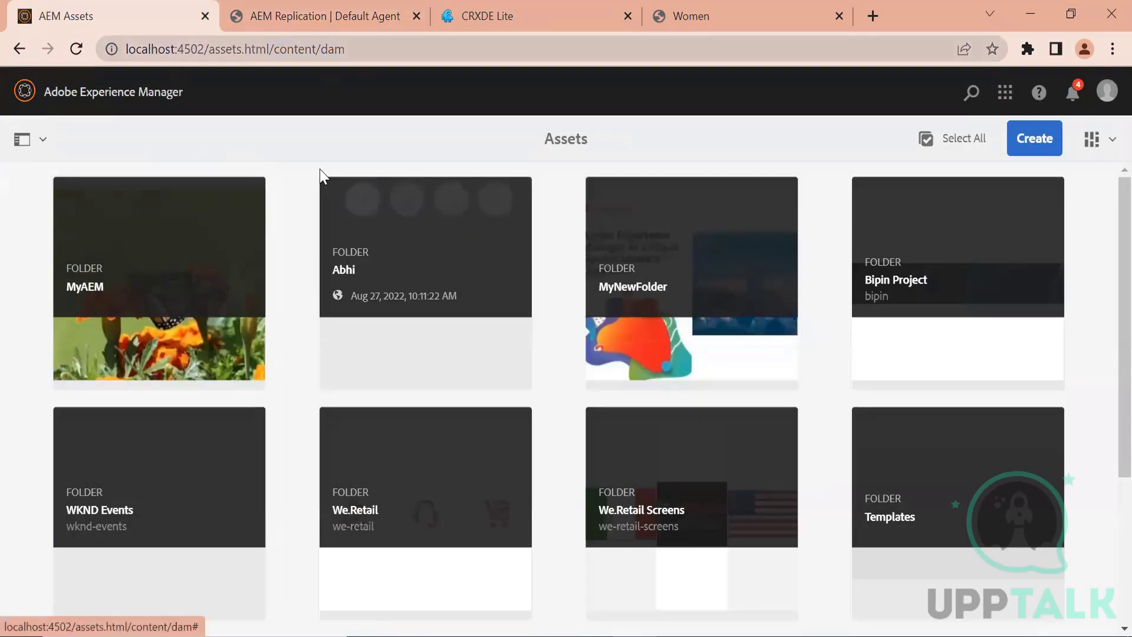
Compare the Assets folders with the CRXDE Lite repository tree and the Default Agent page.
mouse_move(488, 223)
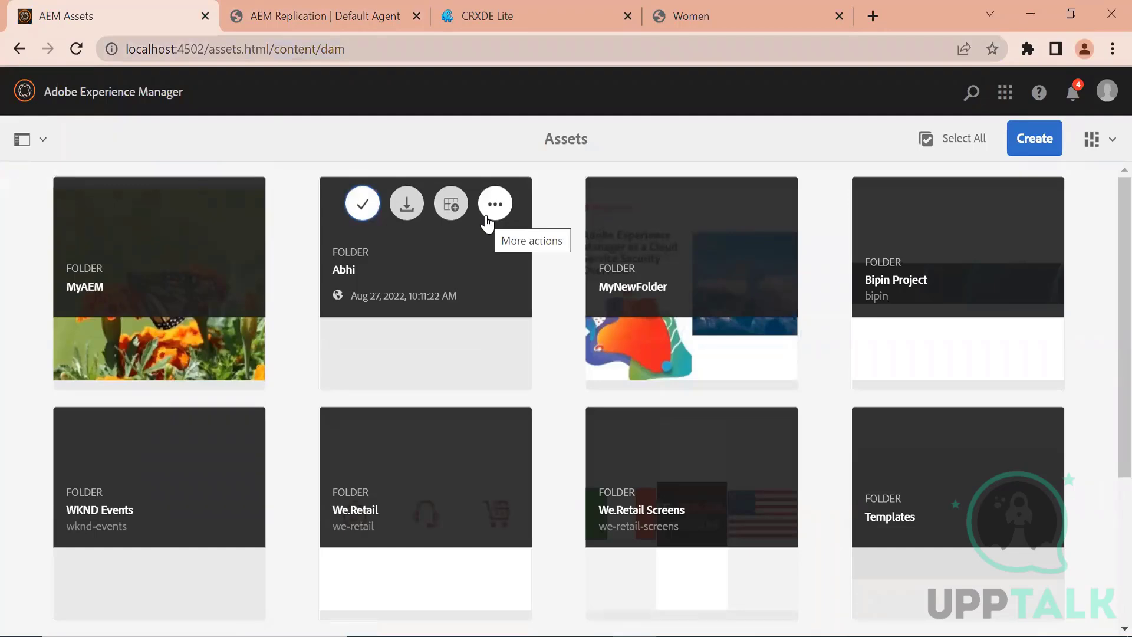
left_click(507, 23)
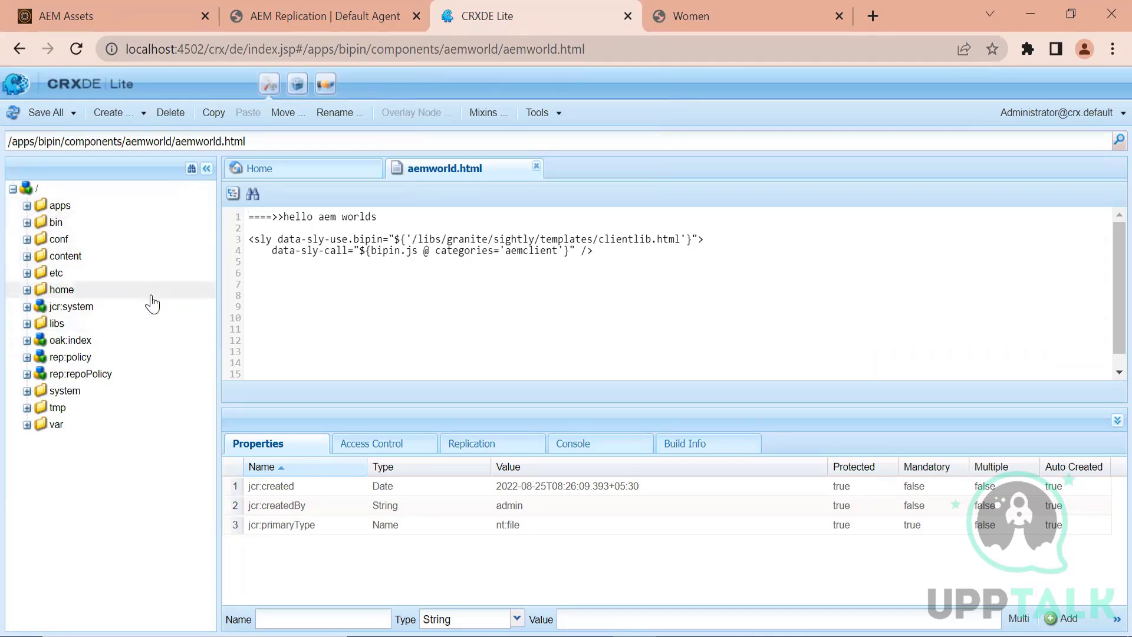
left_click(278, 20)
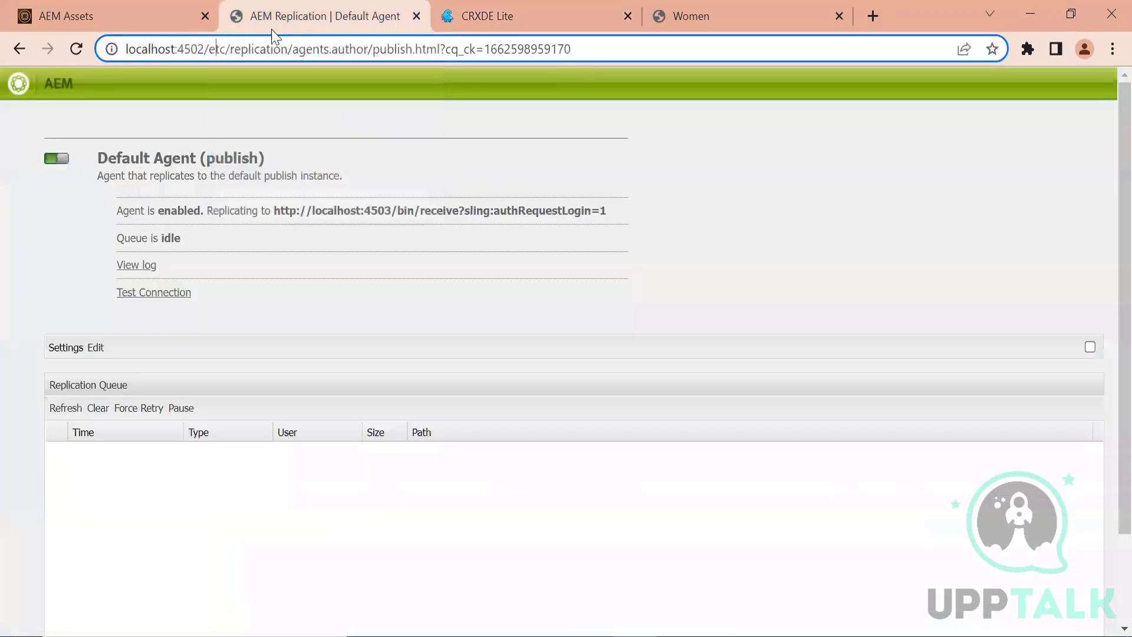
left_click(100, 4)
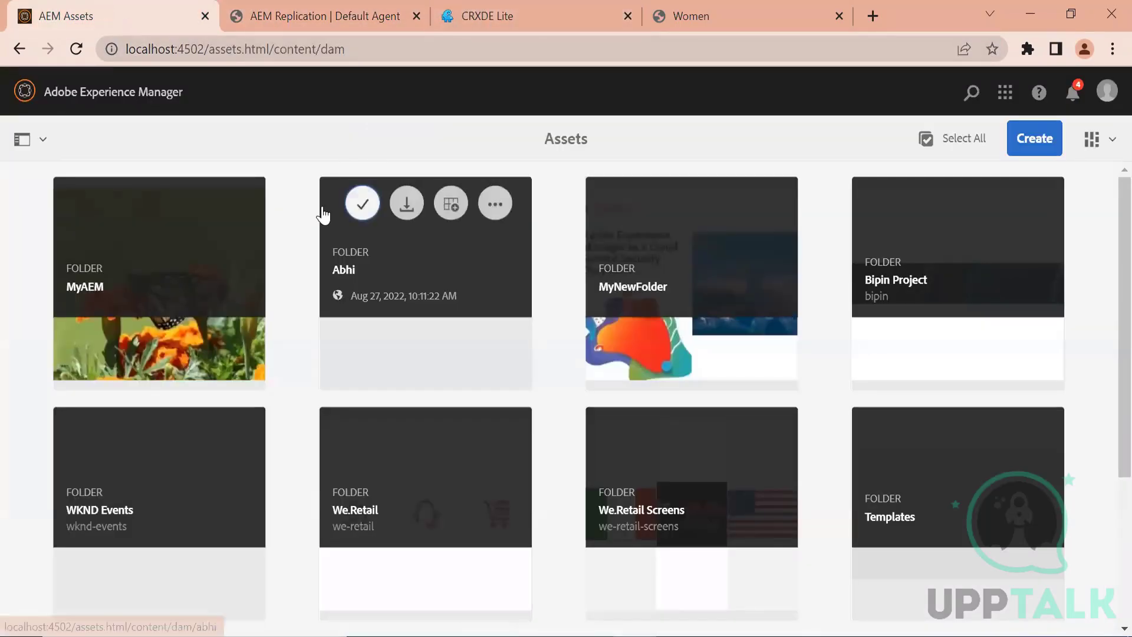
Expand /content/dam/myaem in the CRXDE Lite repository tree and examine the properties of MyNewImage.jpg.
left_click(542, 3)
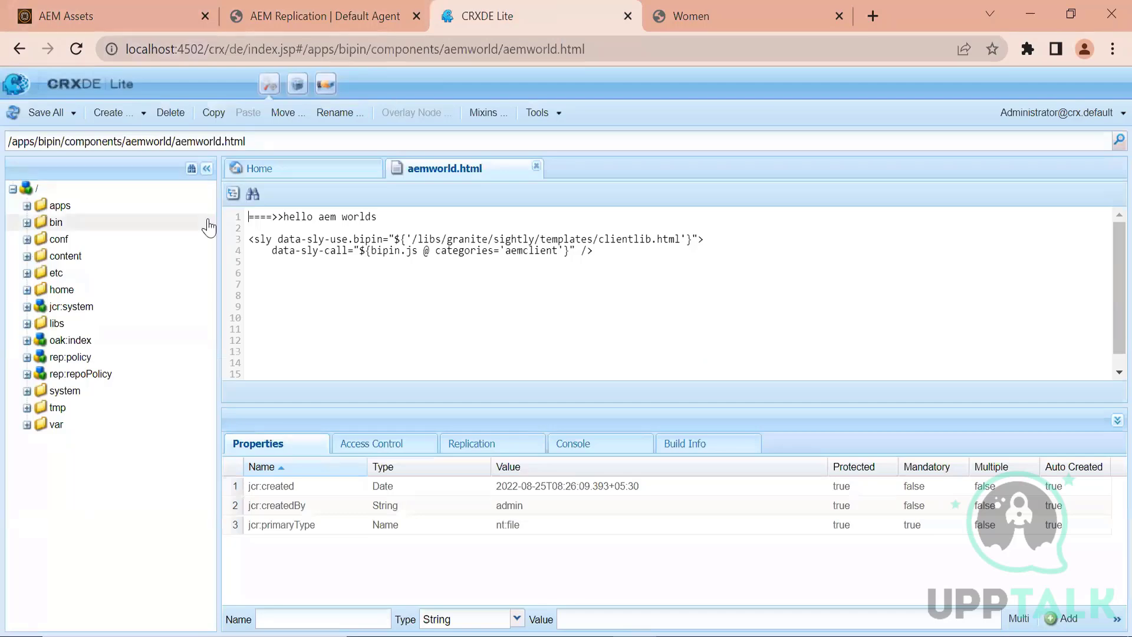
double_click(79, 260)
double_click(81, 294)
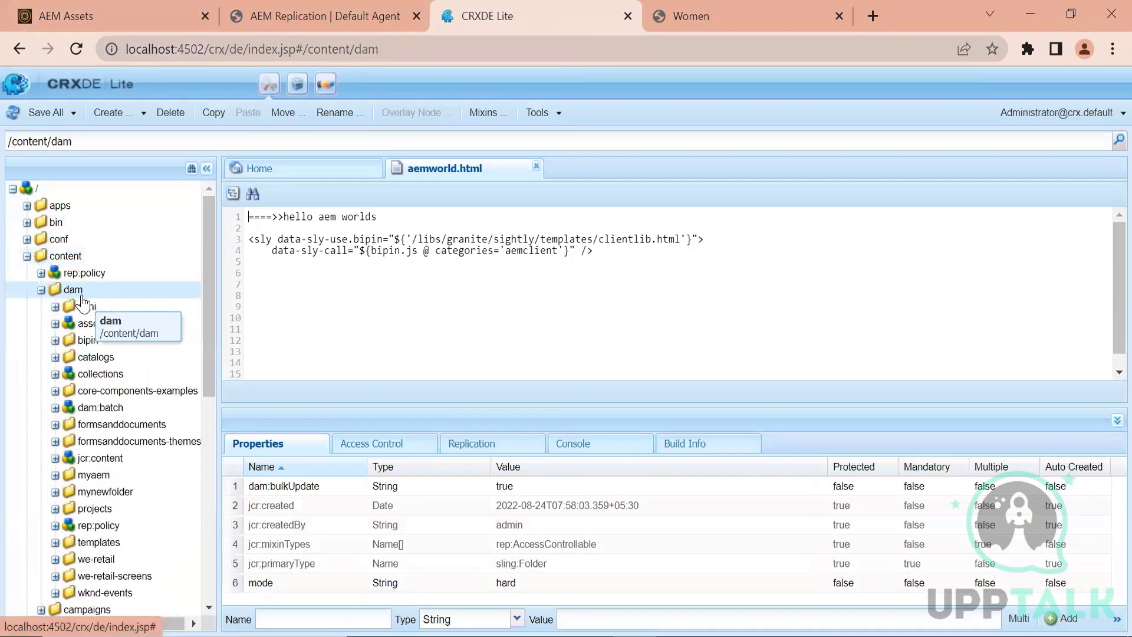
double_click(93, 475)
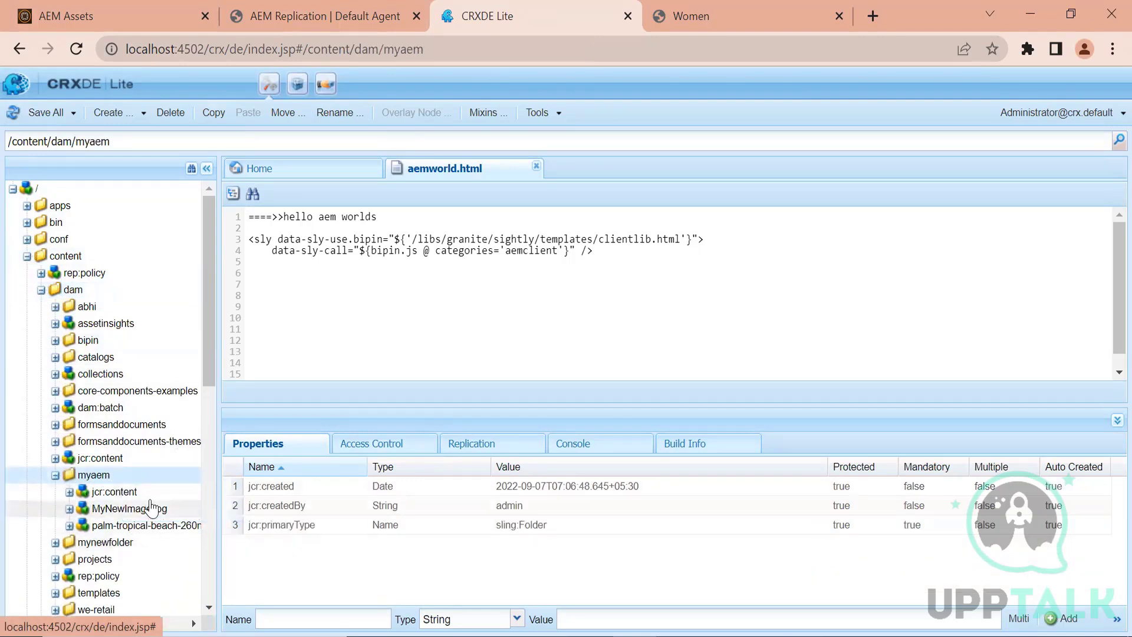
double_click(150, 508)
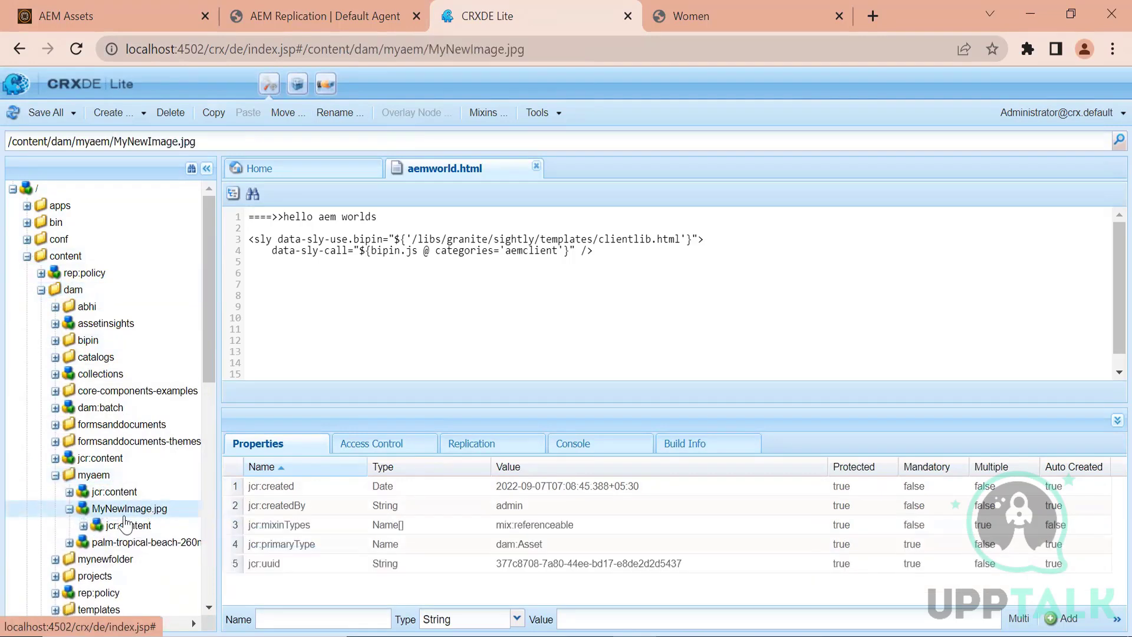
left_click(69, 509)
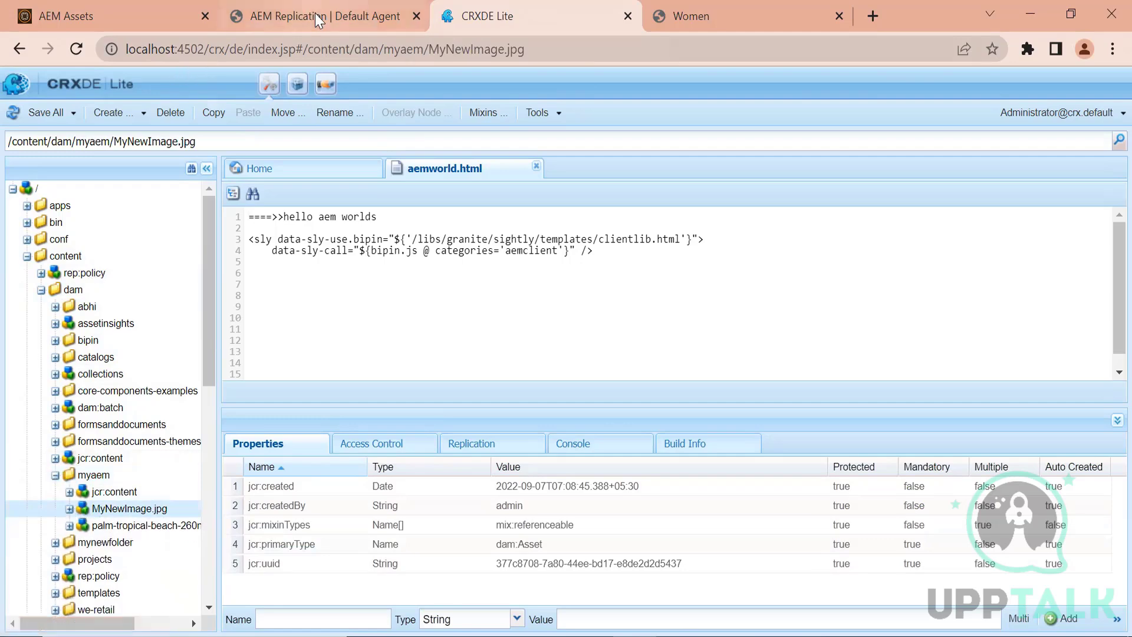
Highlight /etc/replication in the Default Agent page's address and return to CRXDE Lite.
left_click(315, 13)
left_click(127, 13)
left_click(454, 15)
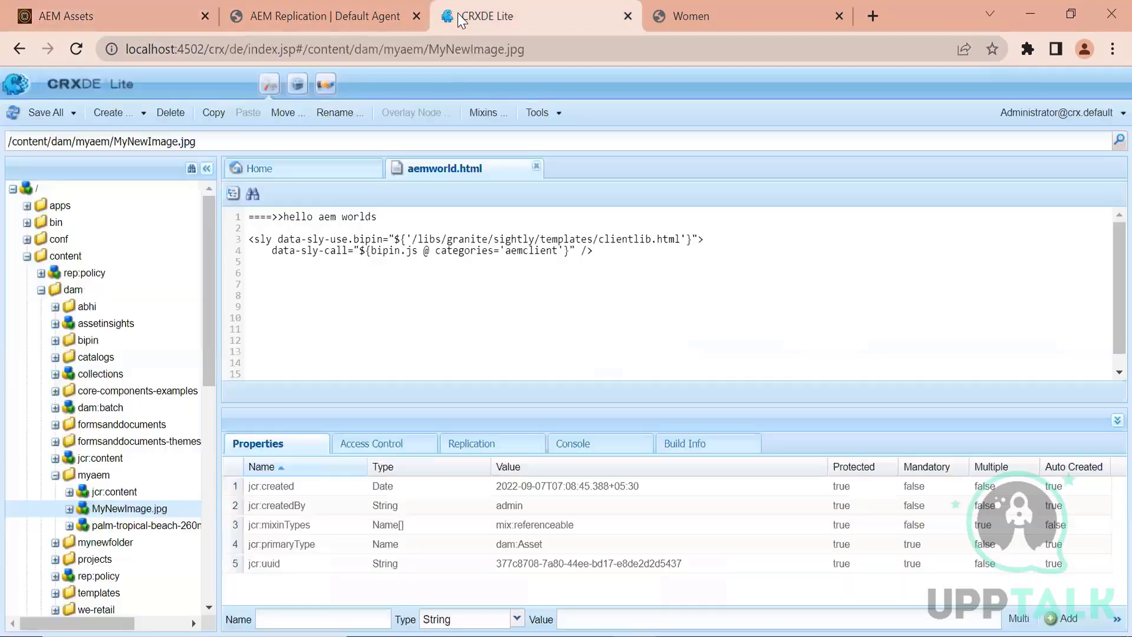
mouse_move(208, 292)
left_mouse_down()
mouse_move(207, 319)
mouse_move(208, 286)
left_mouse_up()
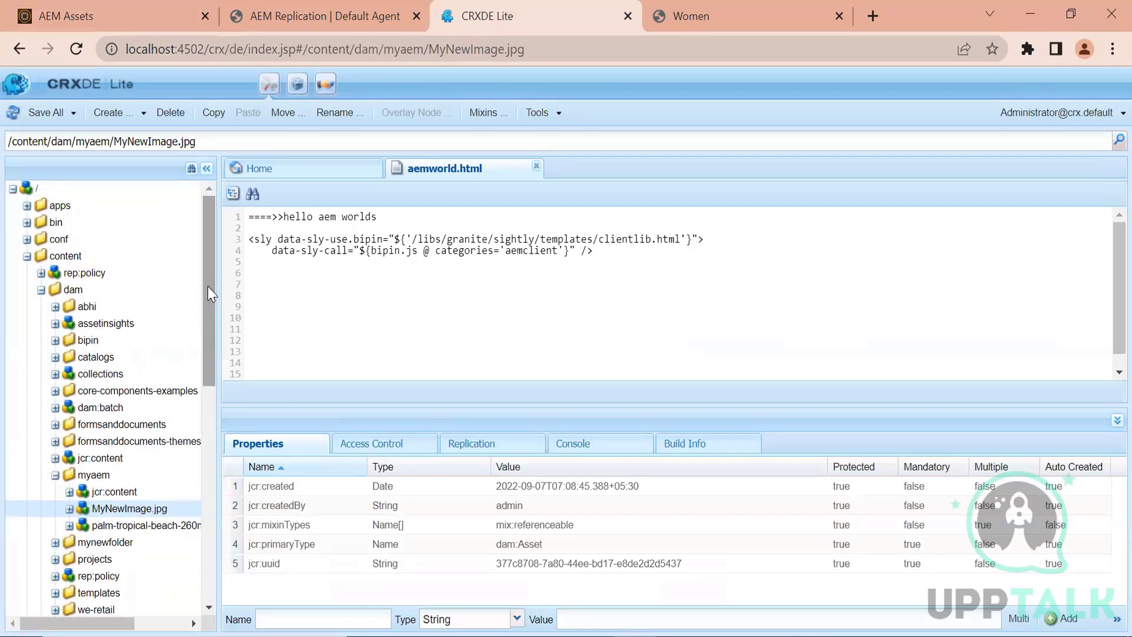
left_click(318, 16)
left_click(218, 49)
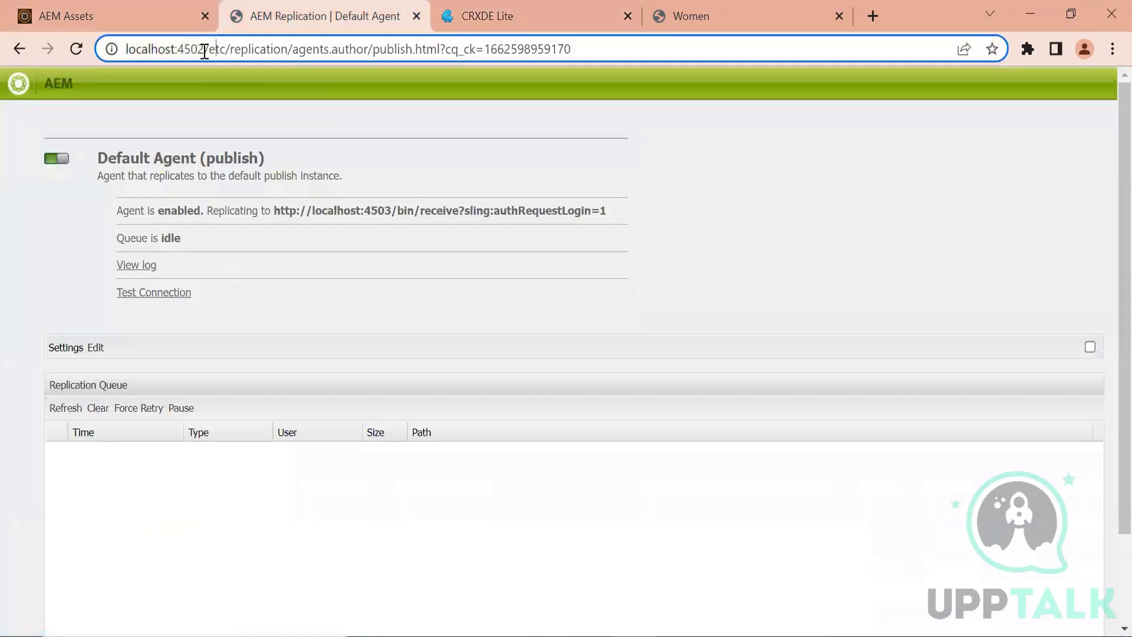
left_click_drag(204, 51, 287, 51)
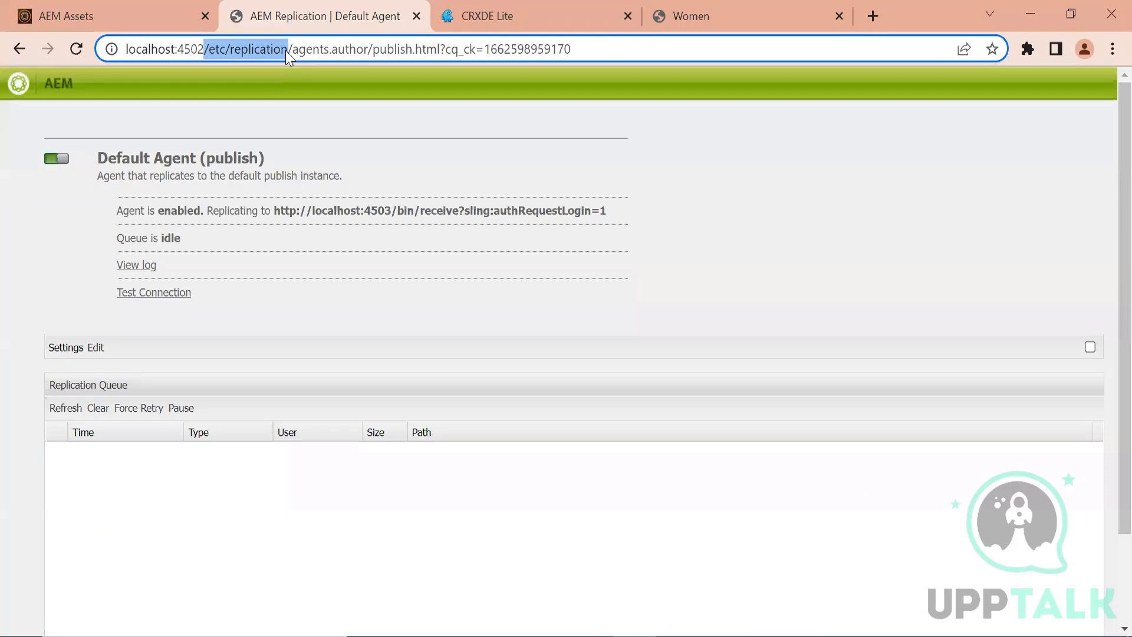
left_click(565, 1)
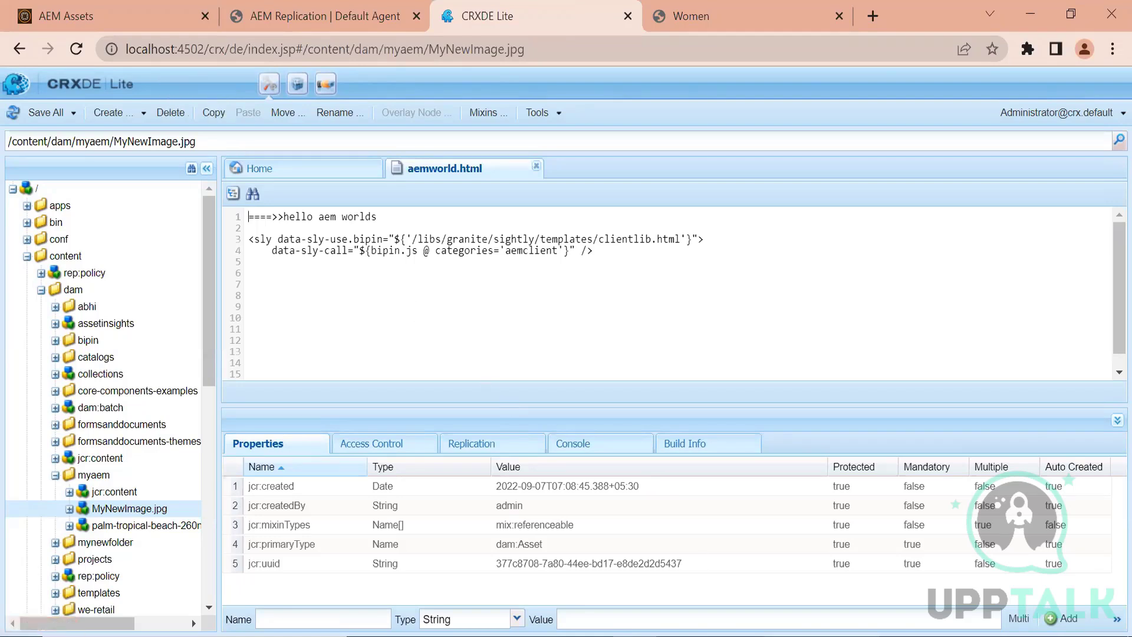
key("XF86AudioRaiseVolume")
key("XF86AudioLowerVolume")
key("XF86AudioLowerVolume")
key("XF86AudioLowerVolume")
key("XF86AudioLowerVolume")
key("XF86AudioLowerVolume")
key("XF86AudioLowerVolume")
key("XF86AudioLowerVolume")
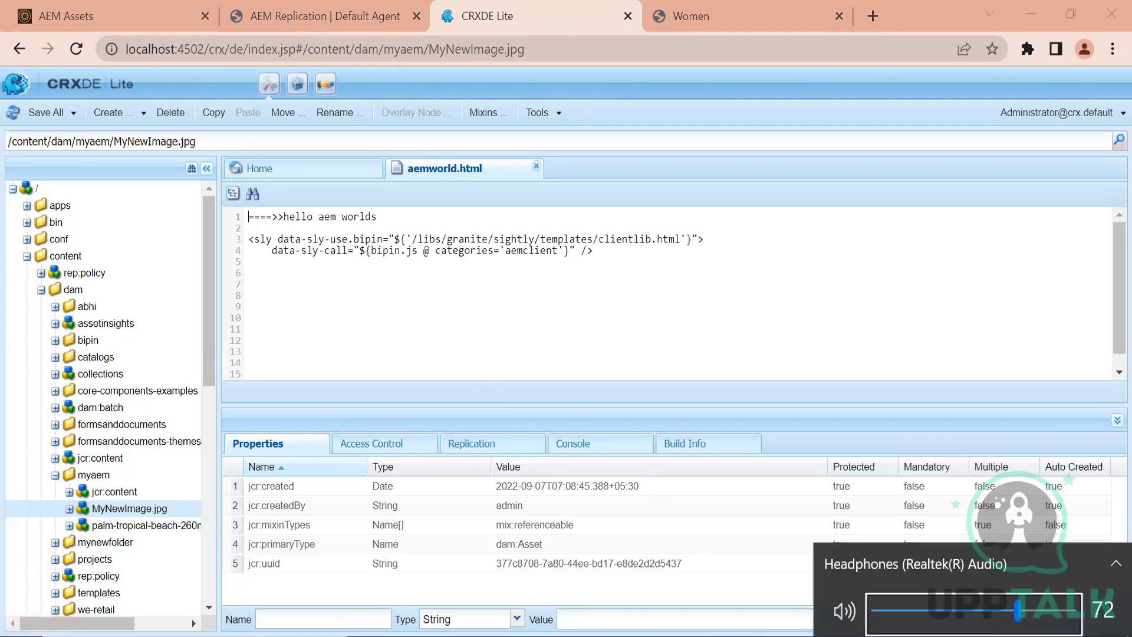
key("XF86AudioLowerVolume")
key("XF86AudioLowerVolume")
left_click(600, 253)
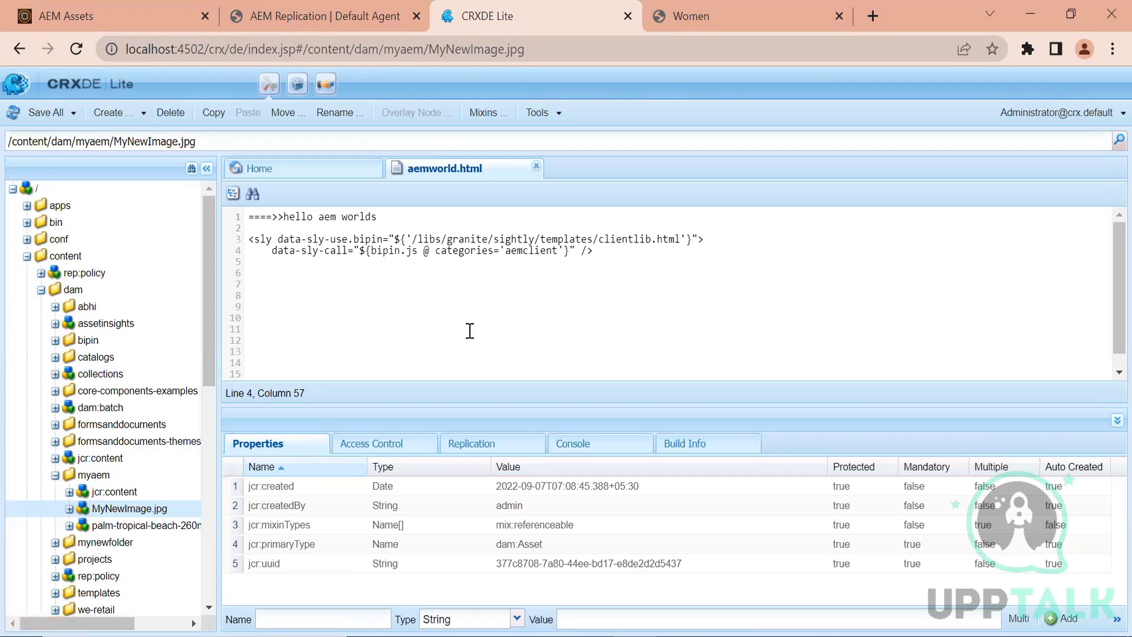
Close the open aemworld.html file and compare the Default Agent page with the content folder in CRXDE Lite.
left_click(536, 168)
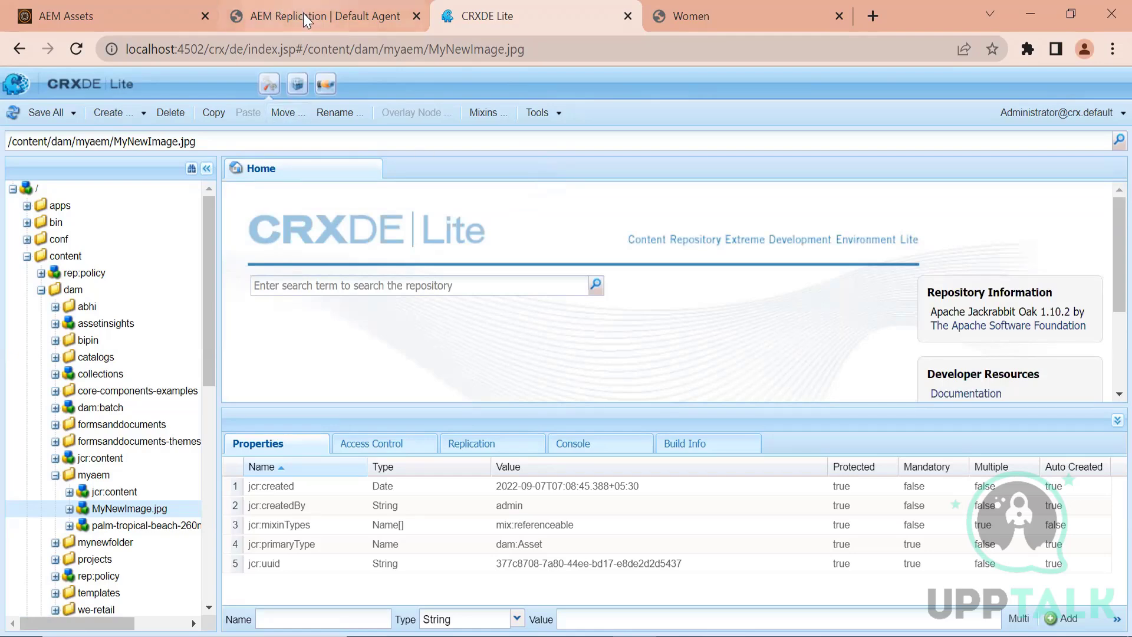
mouse_move(304, 13)
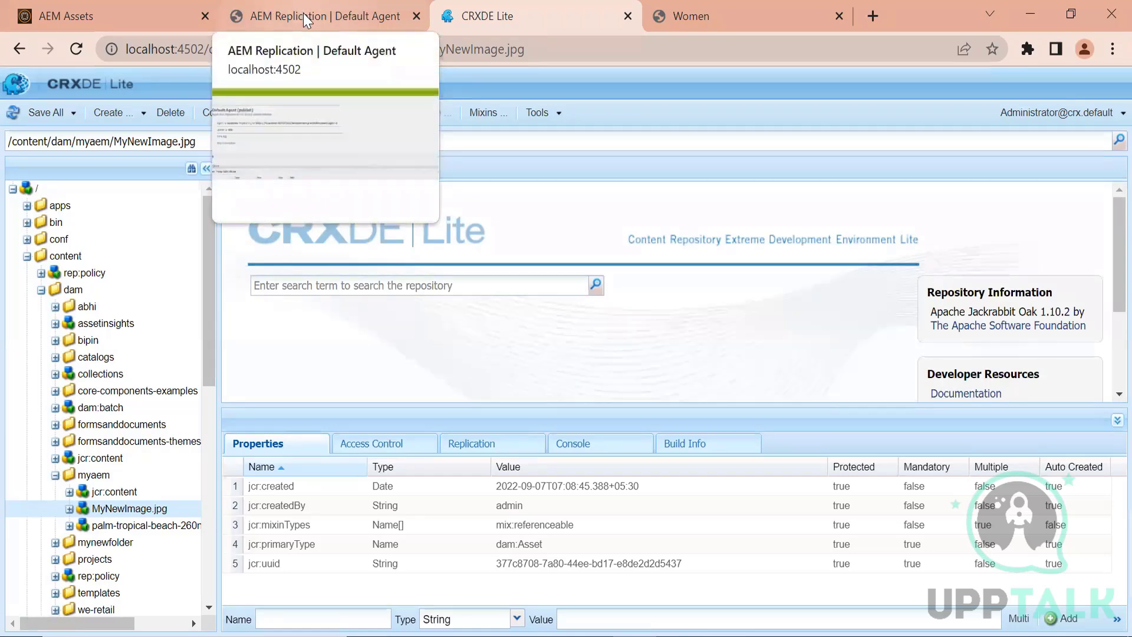
left_click(303, 13)
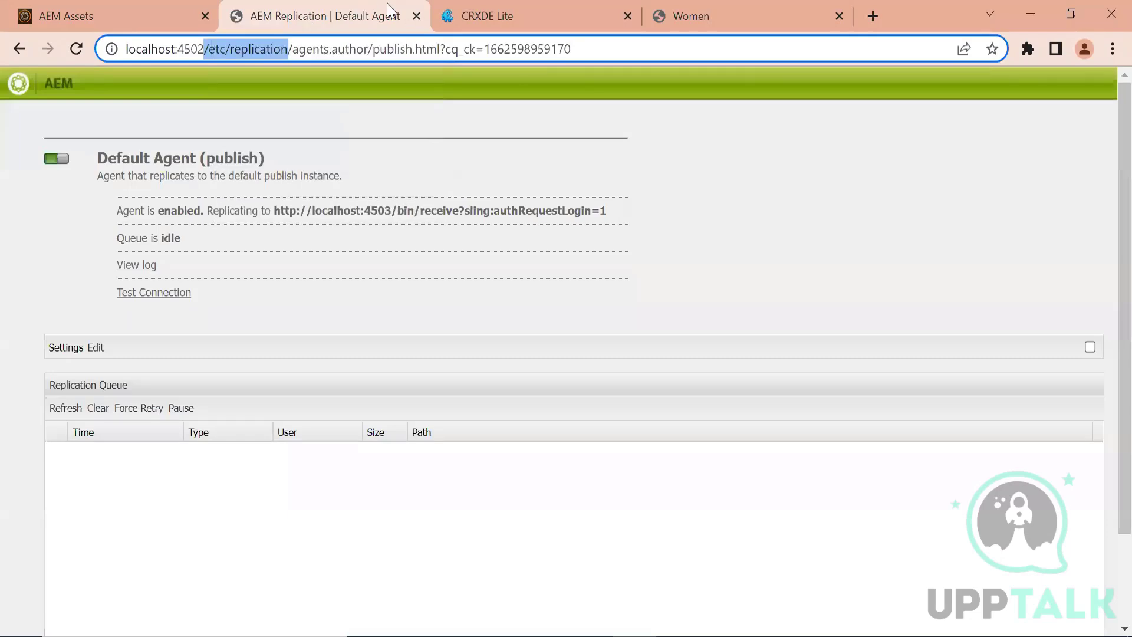
left_click(530, 7)
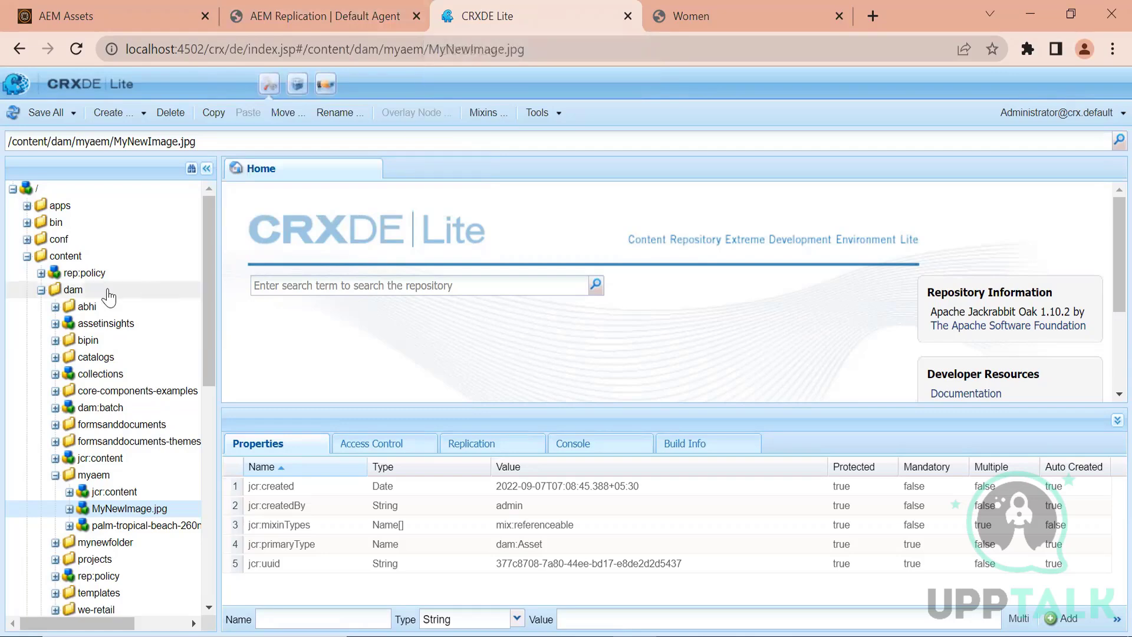
left_click(27, 256)
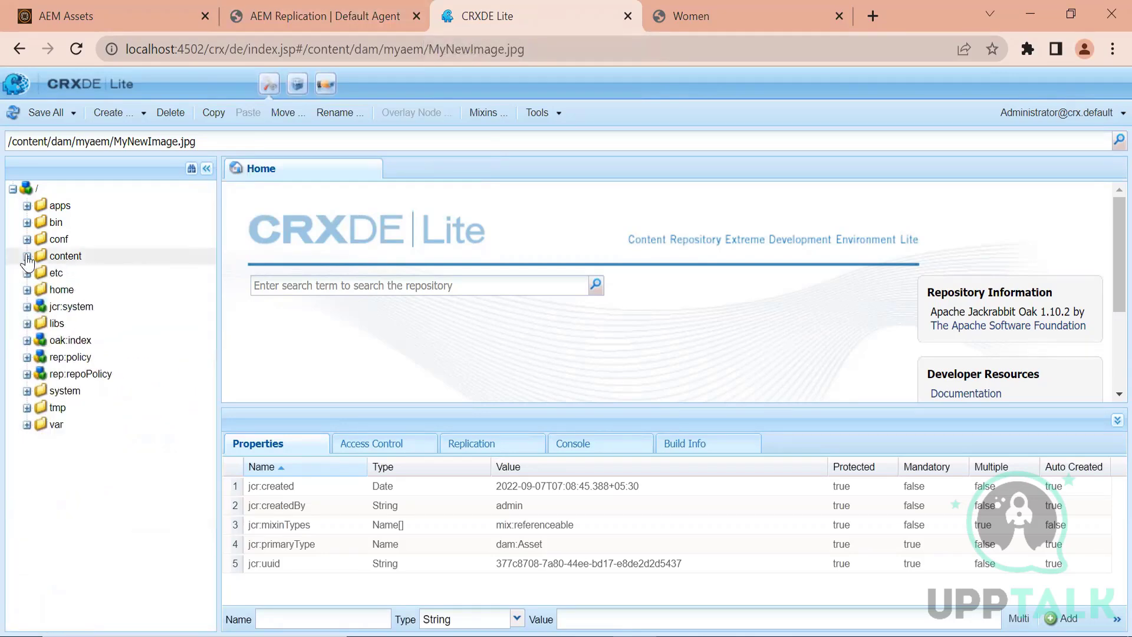
left_click(26, 256)
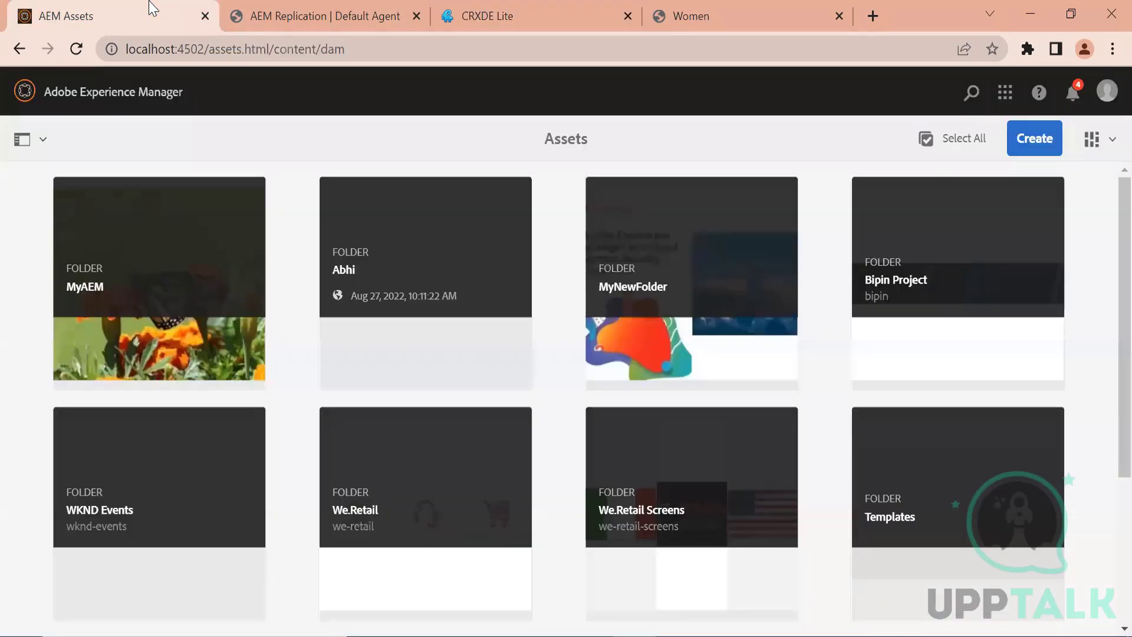
Switch to the AEM Assets page, open the Sites view from AEM's navigation and close the Product Navigation tip.
left_click(148, 2)
left_click(25, 93)
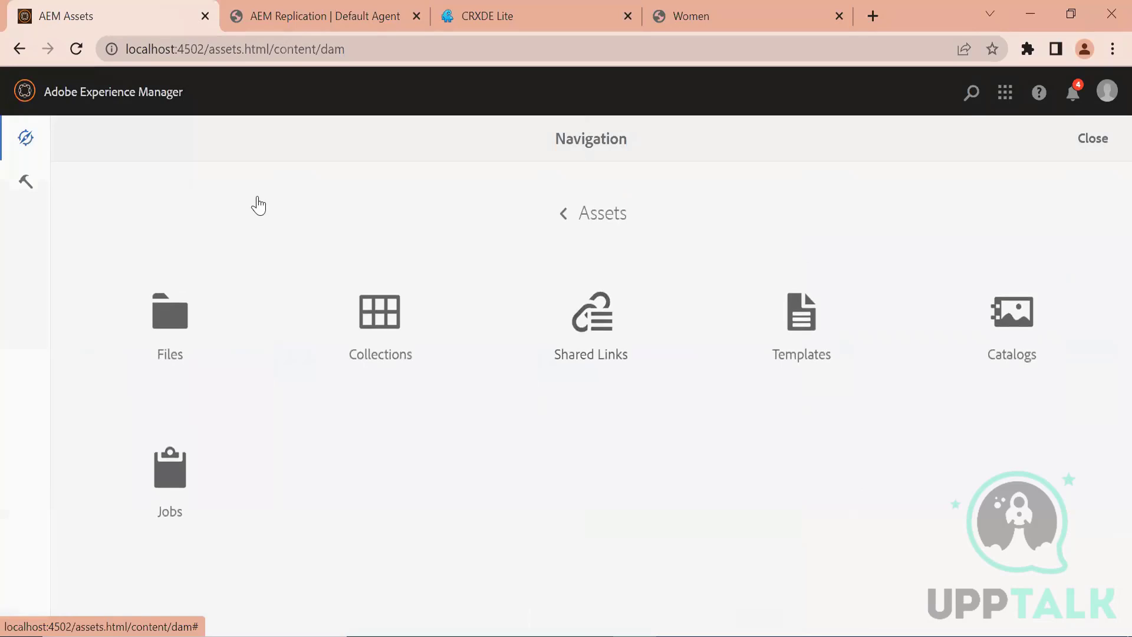
left_click(565, 216)
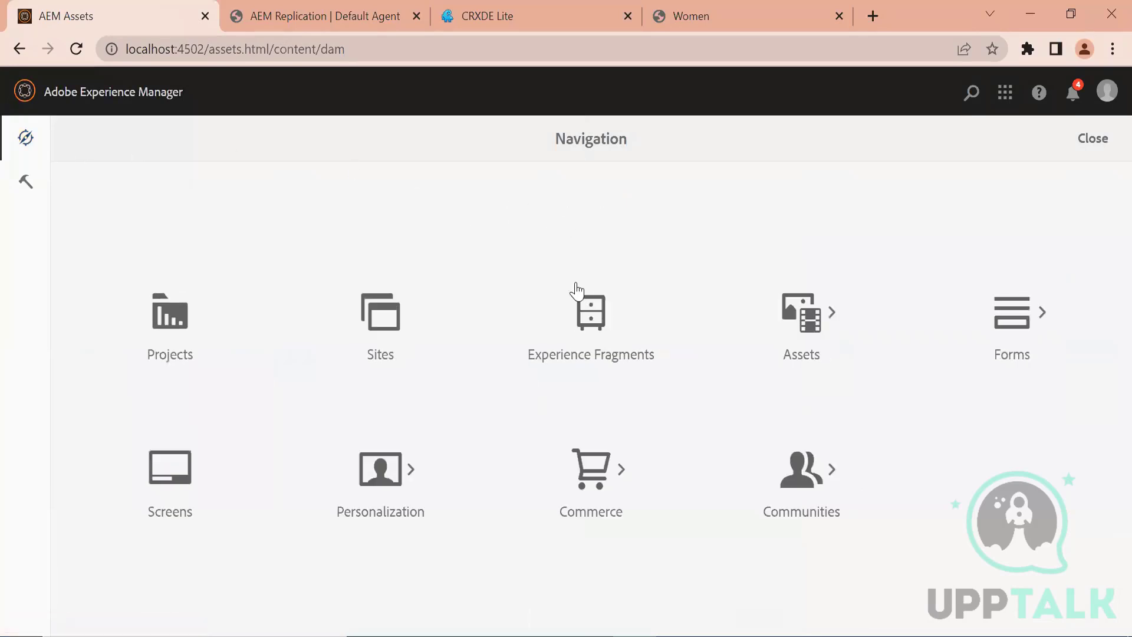
left_click(379, 311)
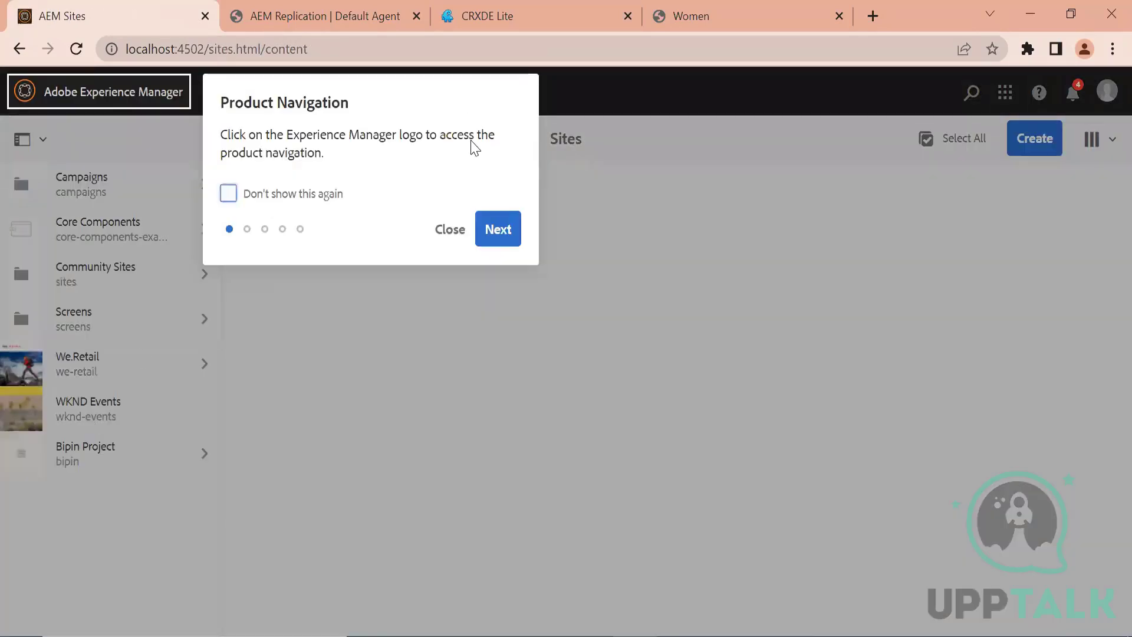
left_click(451, 231)
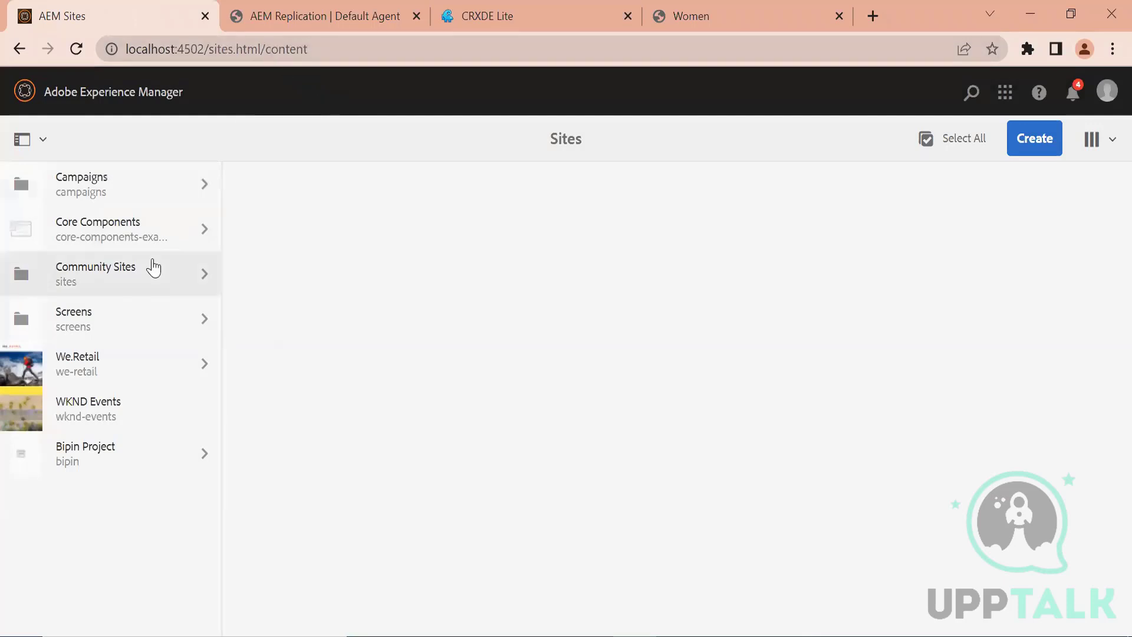
Browse to We.Retail > United States > English in Sites and copy its /content/we-retail/us/en path from the address.
left_click(142, 373)
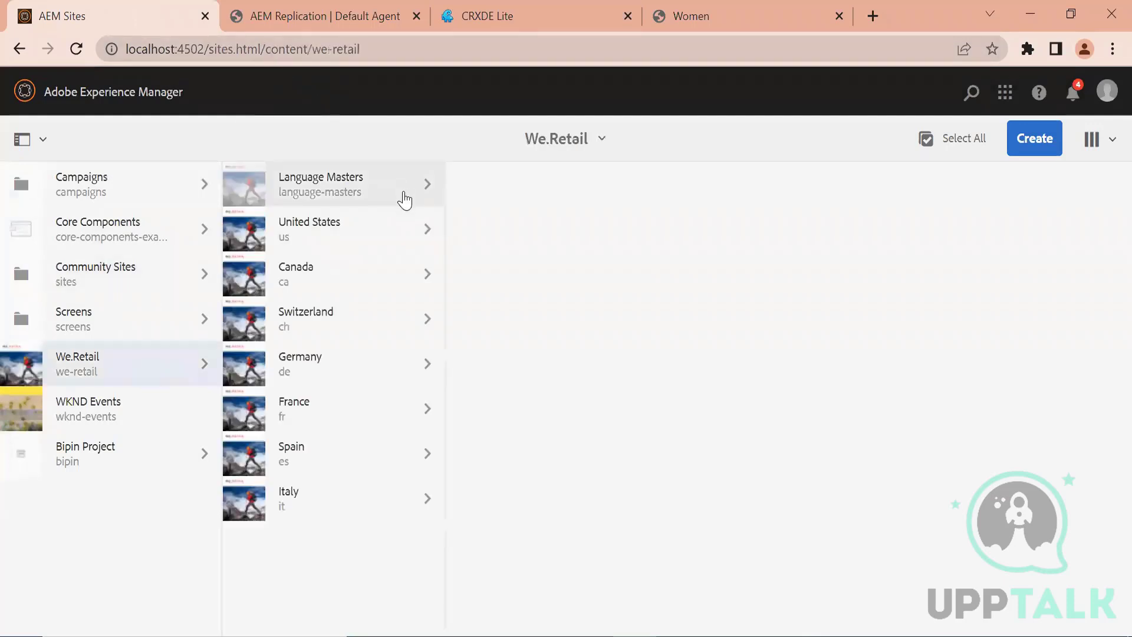
left_click(384, 233)
left_click(501, 194)
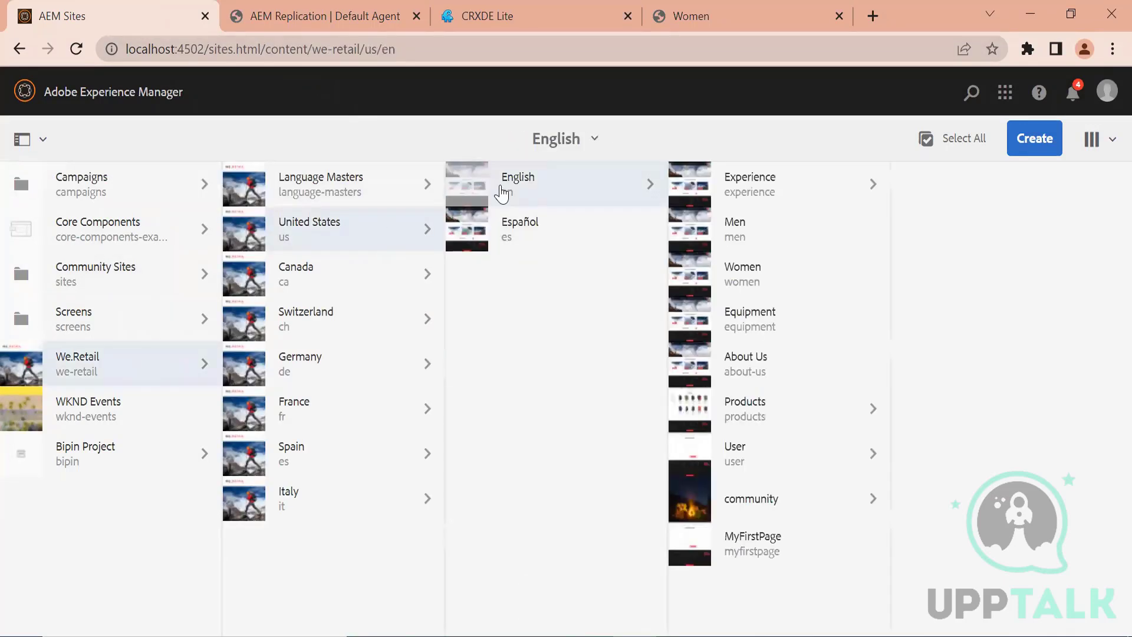
left_click_drag(259, 49, 415, 49)
key("ctrl+c")
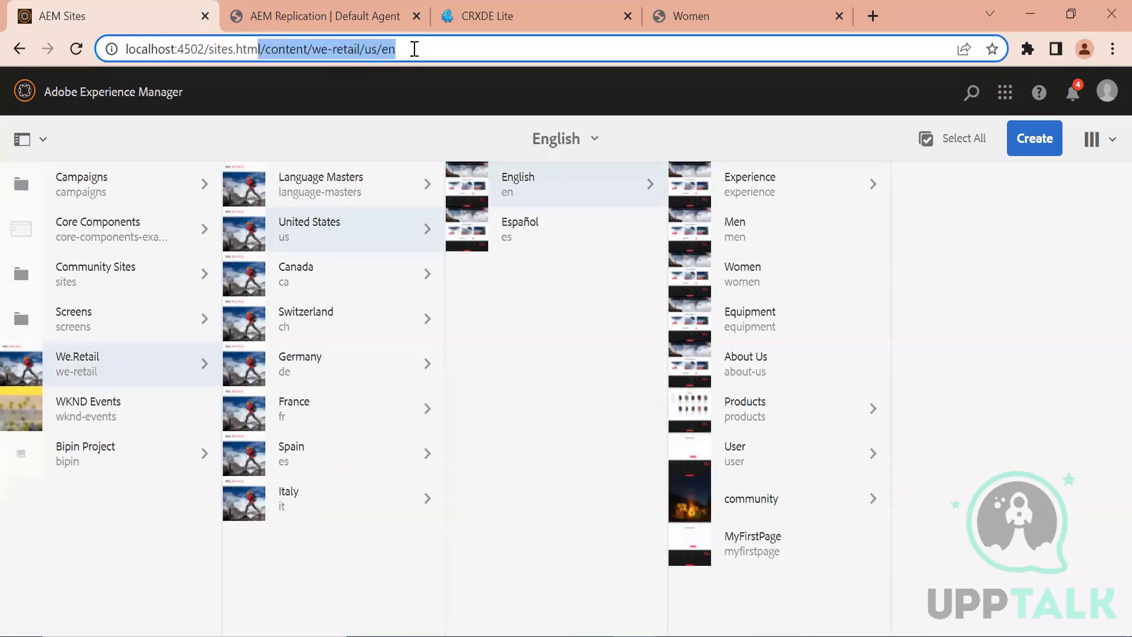
Switch to CRXDE Lite, placing it directly after AEM Sites, and go to the repository path /content/we-retail/us/en.
left_click_drag(520, 2, 339, 7)
triple_click(230, 140)
key("ctrl+v")
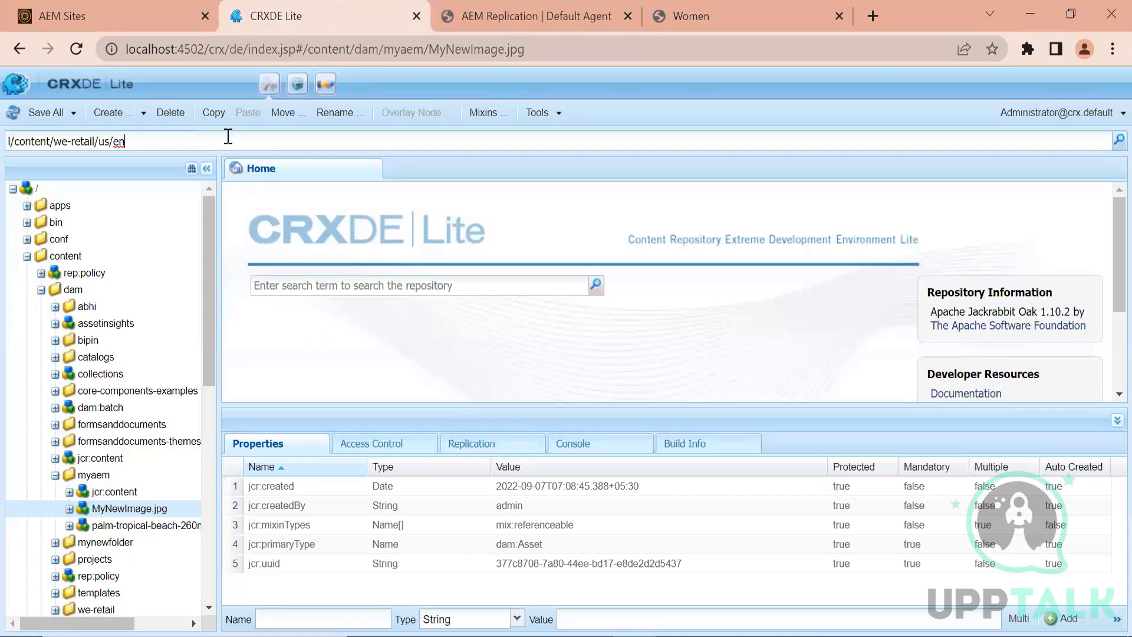
left_click(14, 141)
key("Return")
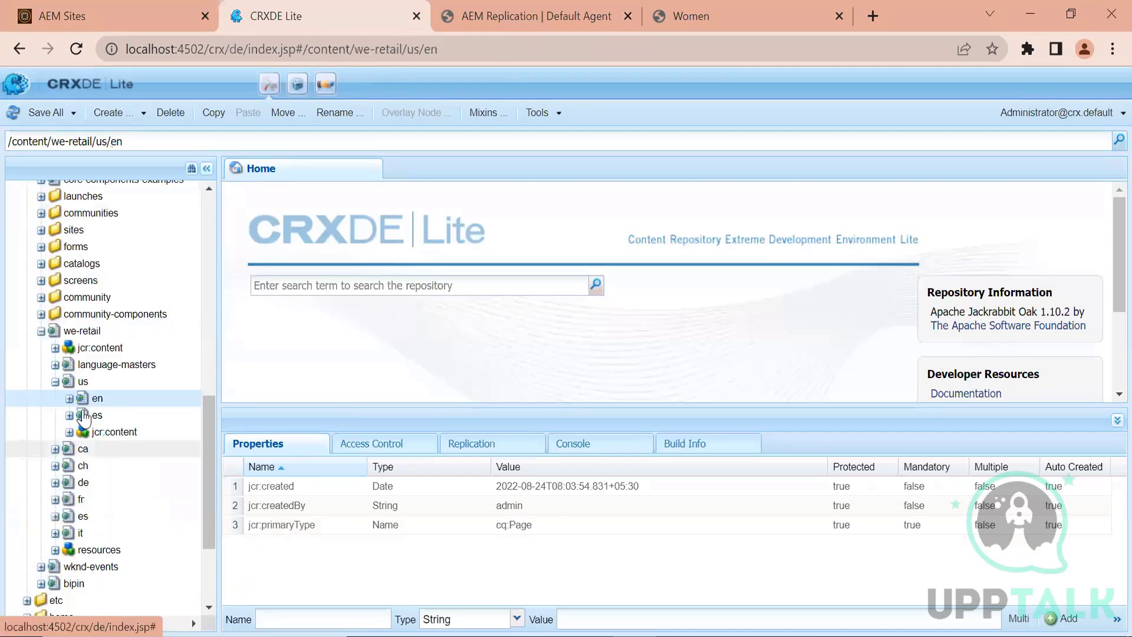
Collapse the dam folder and expand we-retail/us/en to examine the women page node.
left_click_drag(206, 452, 218, 277)
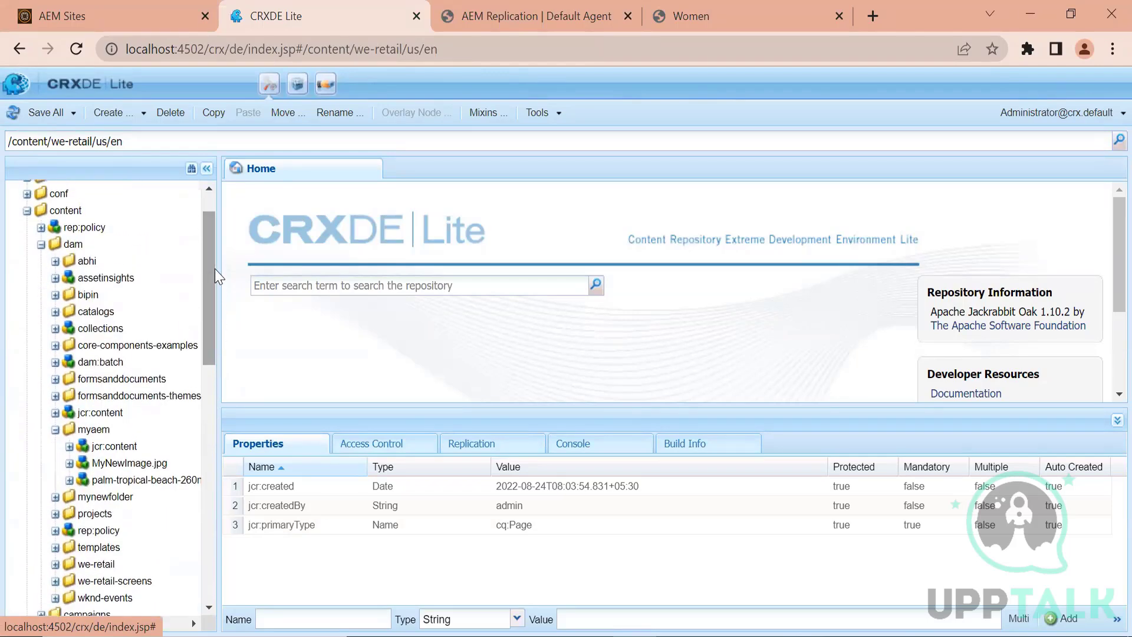
left_click(41, 244)
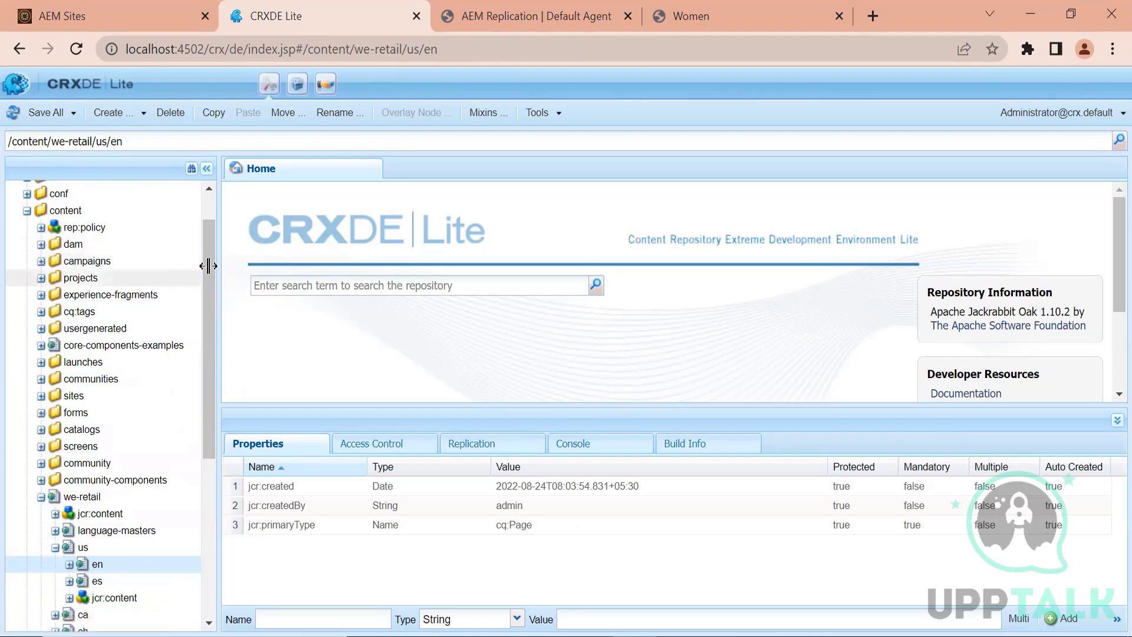
left_click_drag(209, 260, 209, 292)
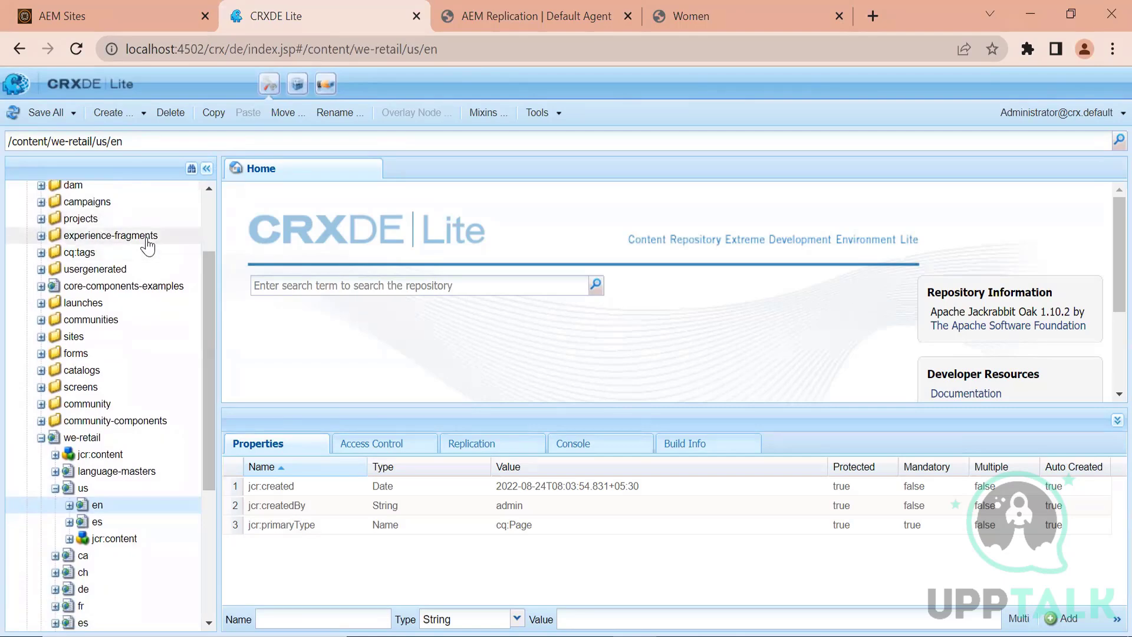
left_click(70, 505)
double_click(154, 573)
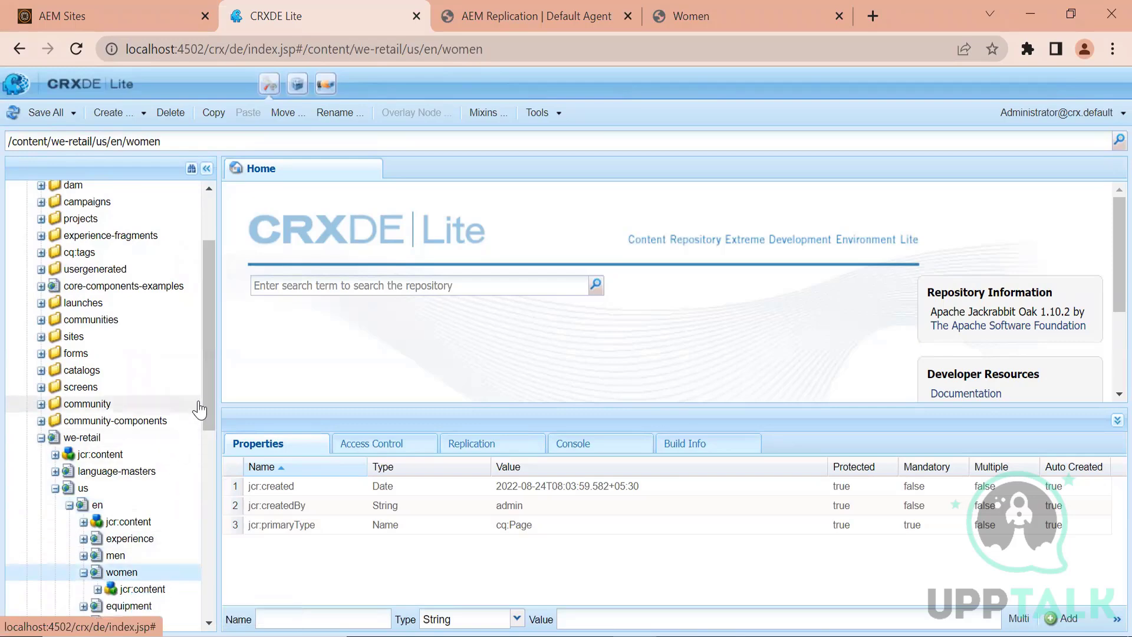
Expand the apps folder in the repository tree and select the aemworld component under bipin/components.
left_click_drag(208, 392, 210, 348)
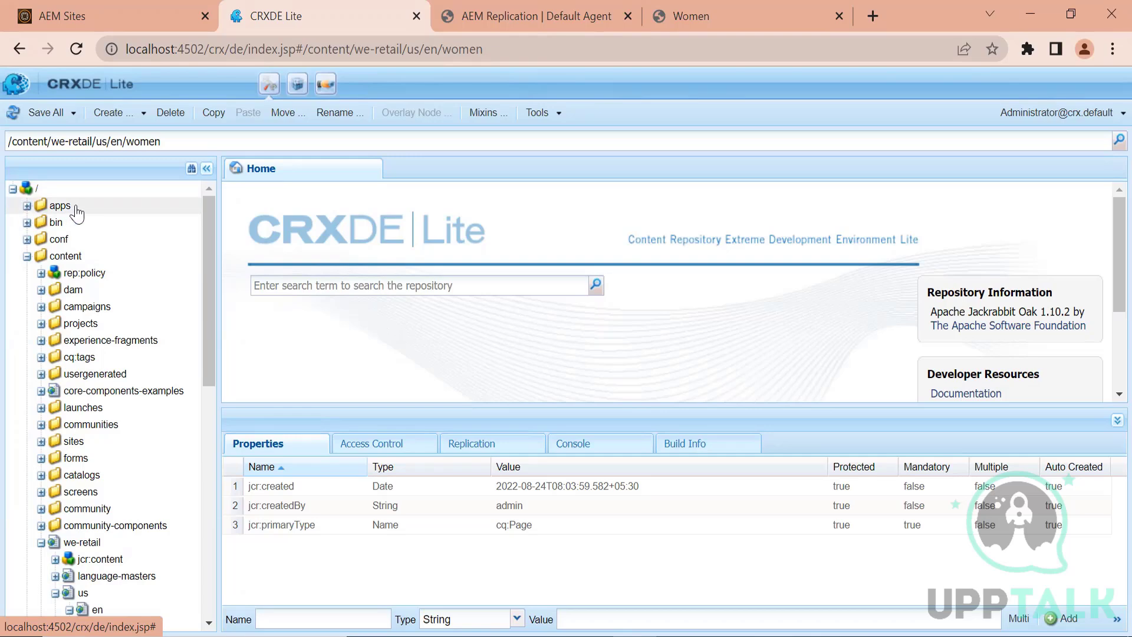
left_click(27, 206)
left_click(69, 290)
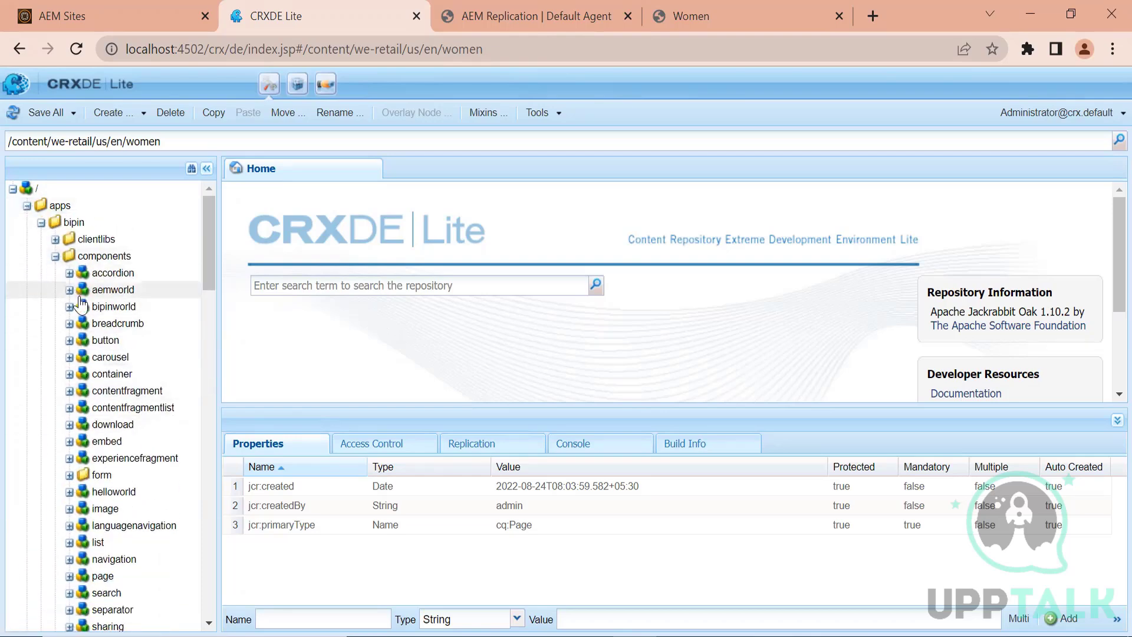
left_click(108, 290)
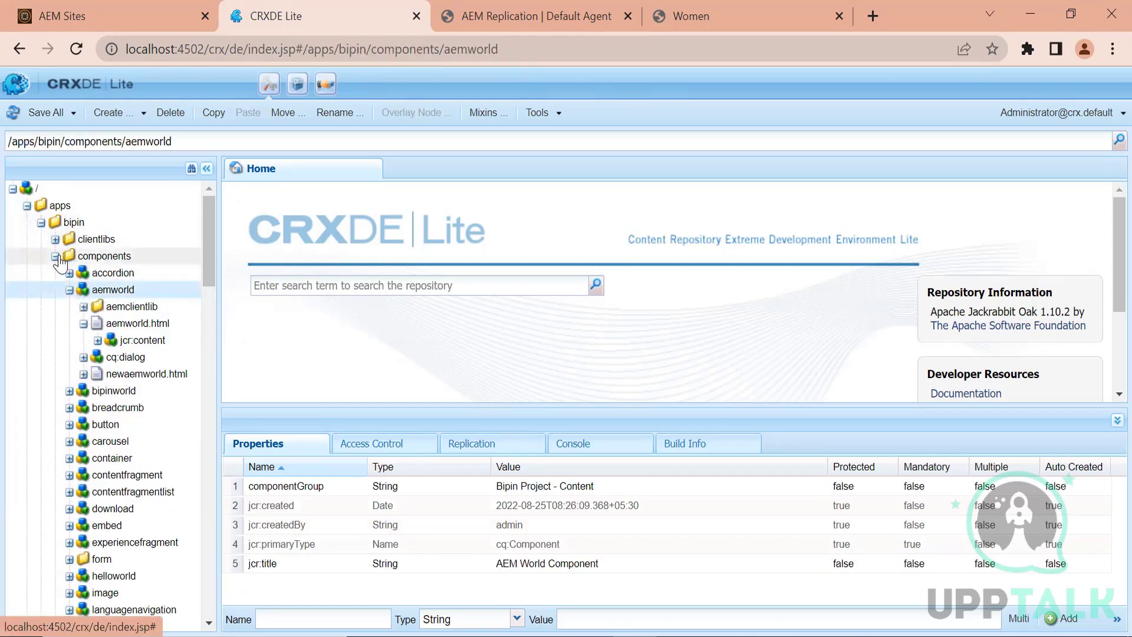
Collapse and re-expand the bipin and components folders, and examine the properties of components and aemworld.
left_click(41, 223)
left_click(42, 223)
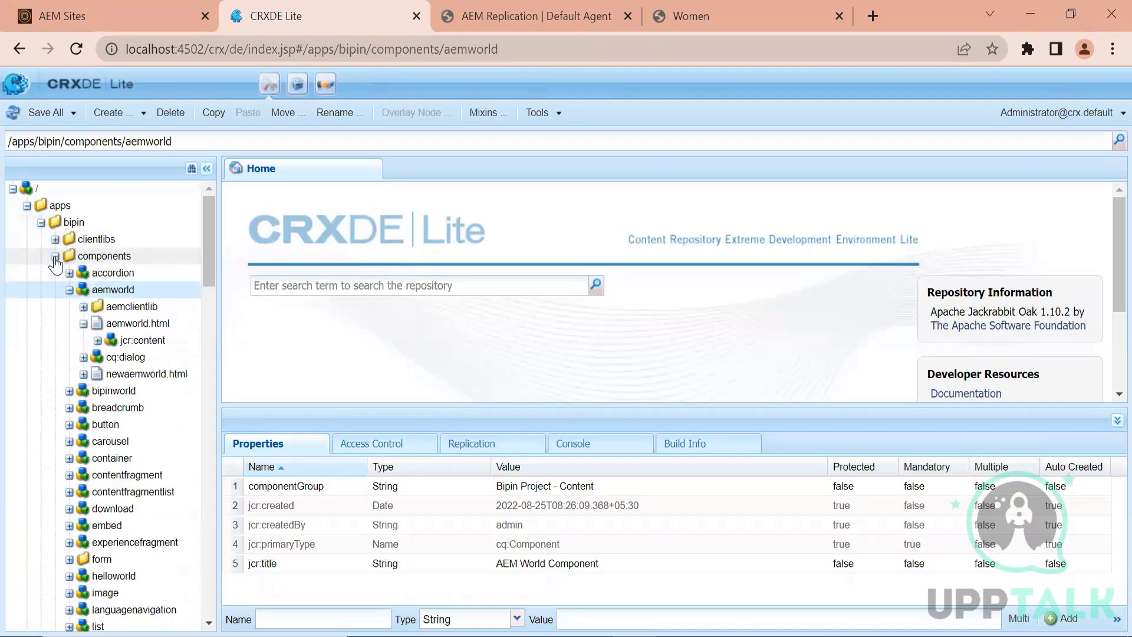
left_click(54, 257)
left_click(55, 256)
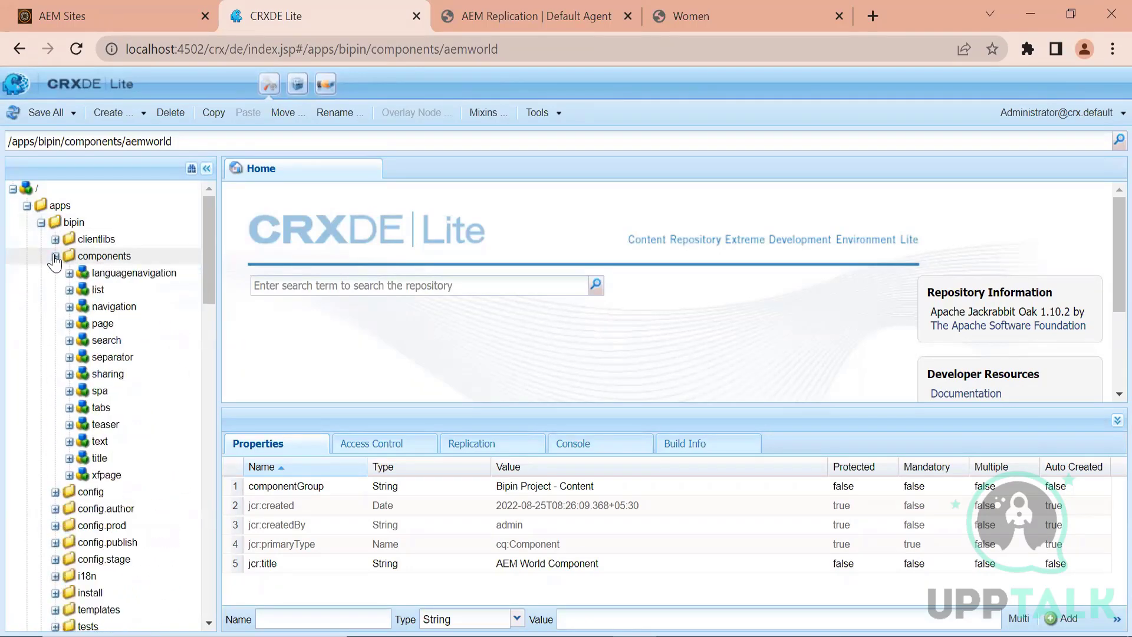
double_click(104, 256)
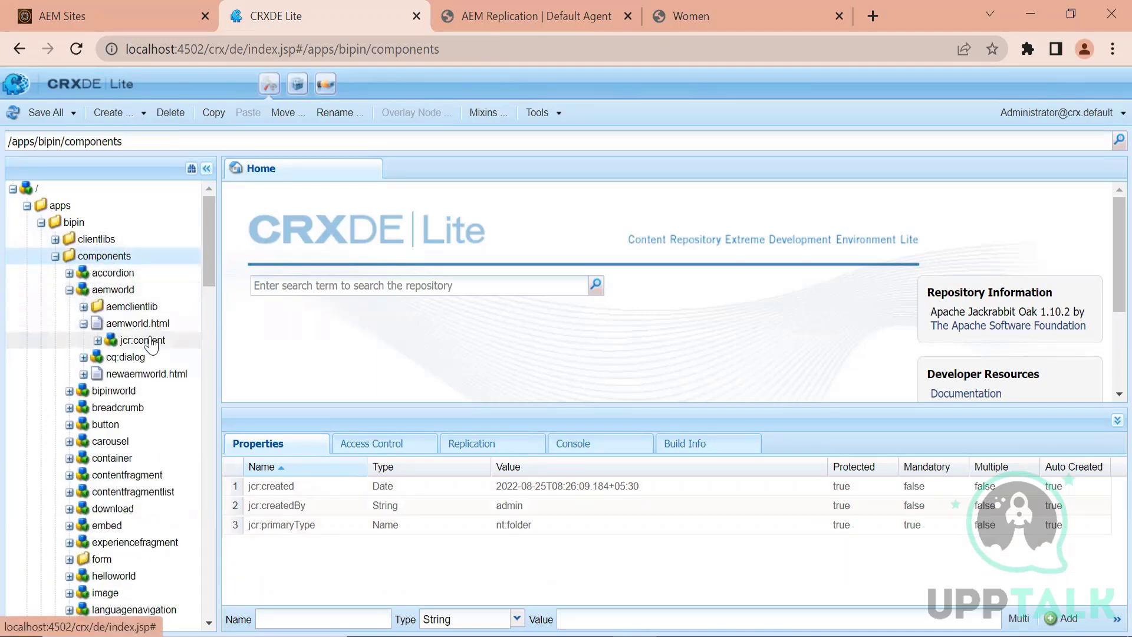
left_click(113, 290)
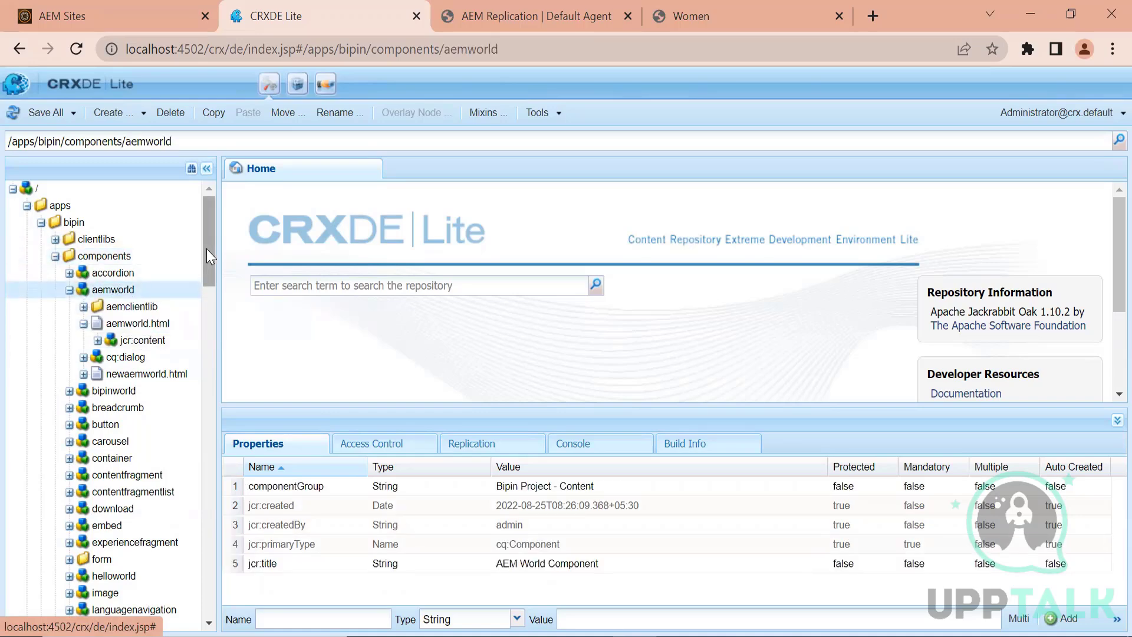
Collapse the us node under we-retail and expand /content/bipin/us/en to list its pages.
scroll(211, 397, "down", 3)
scroll(211, 396, "down", 15)
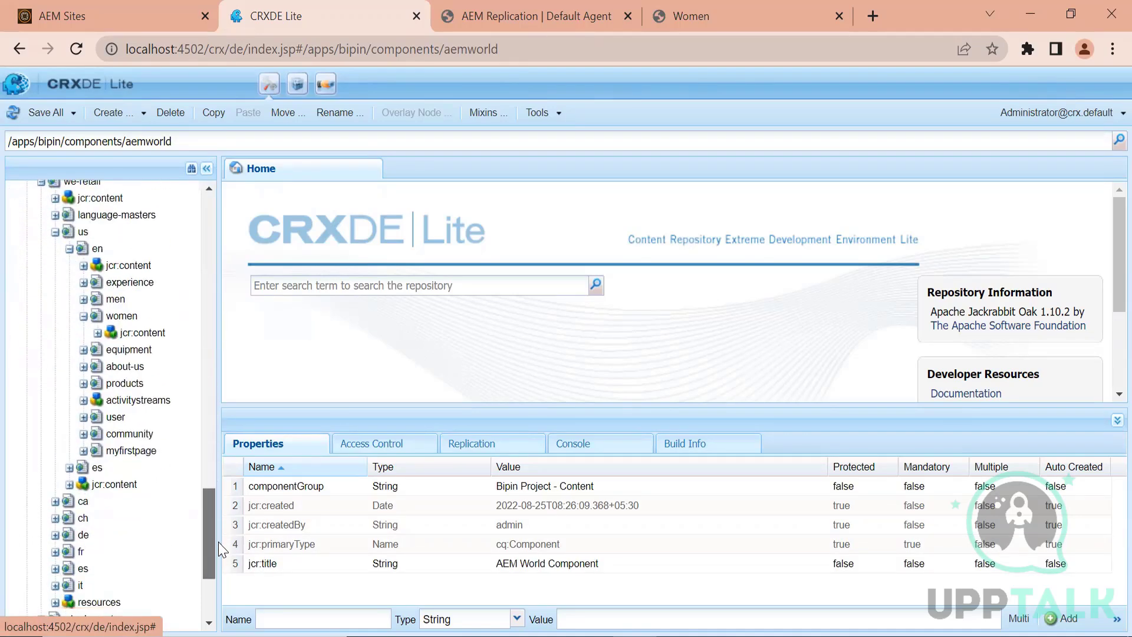
left_click(52, 234)
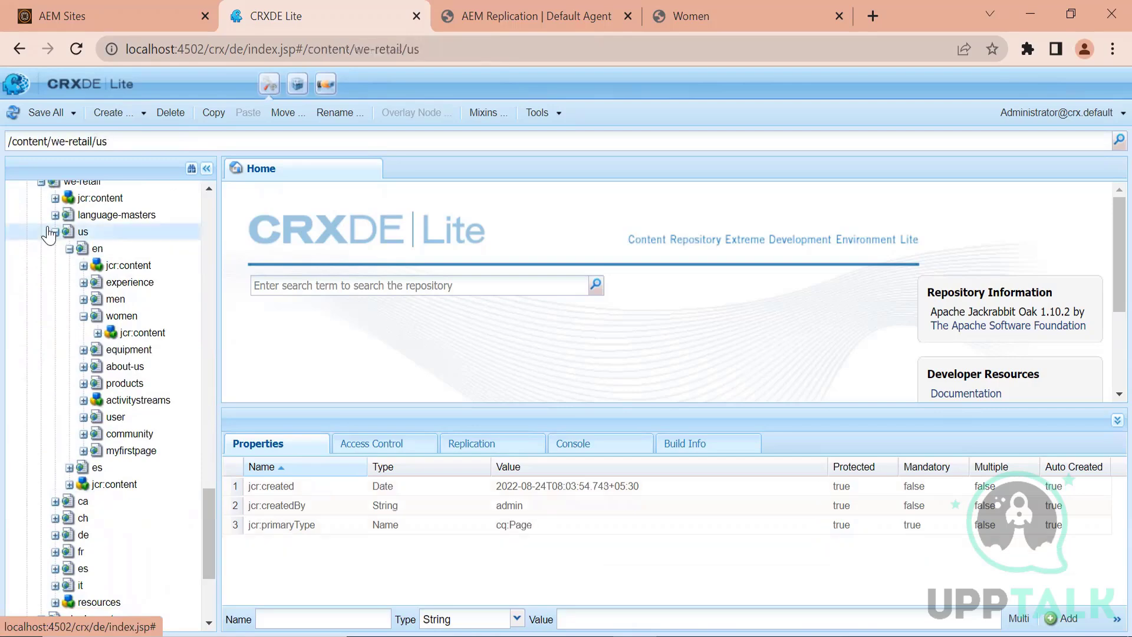
left_click(52, 232)
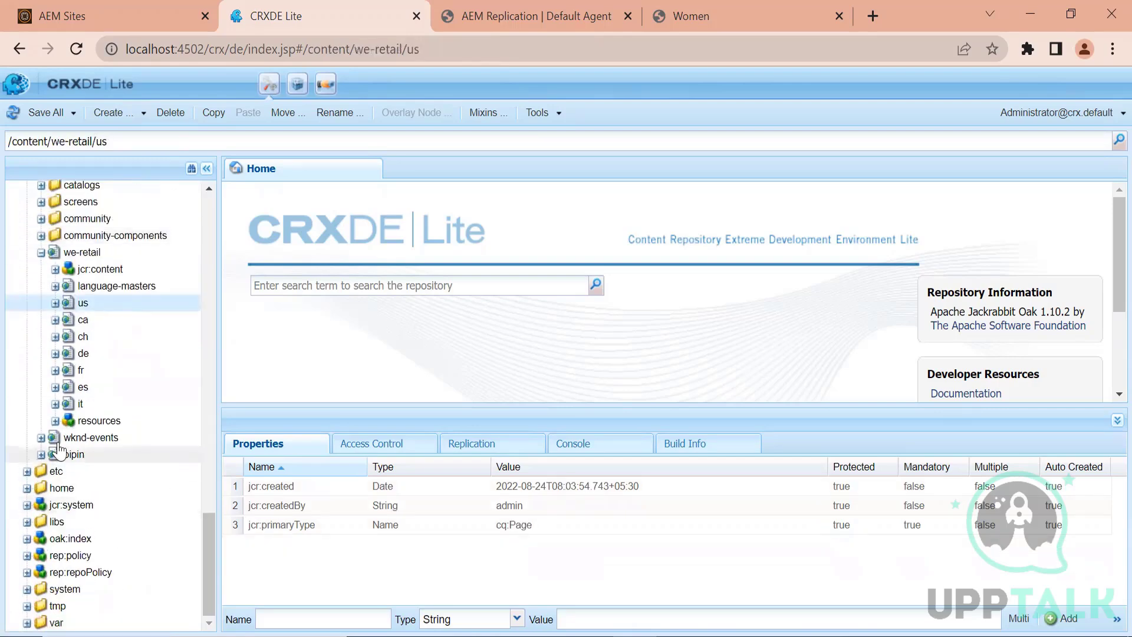
left_click(41, 455)
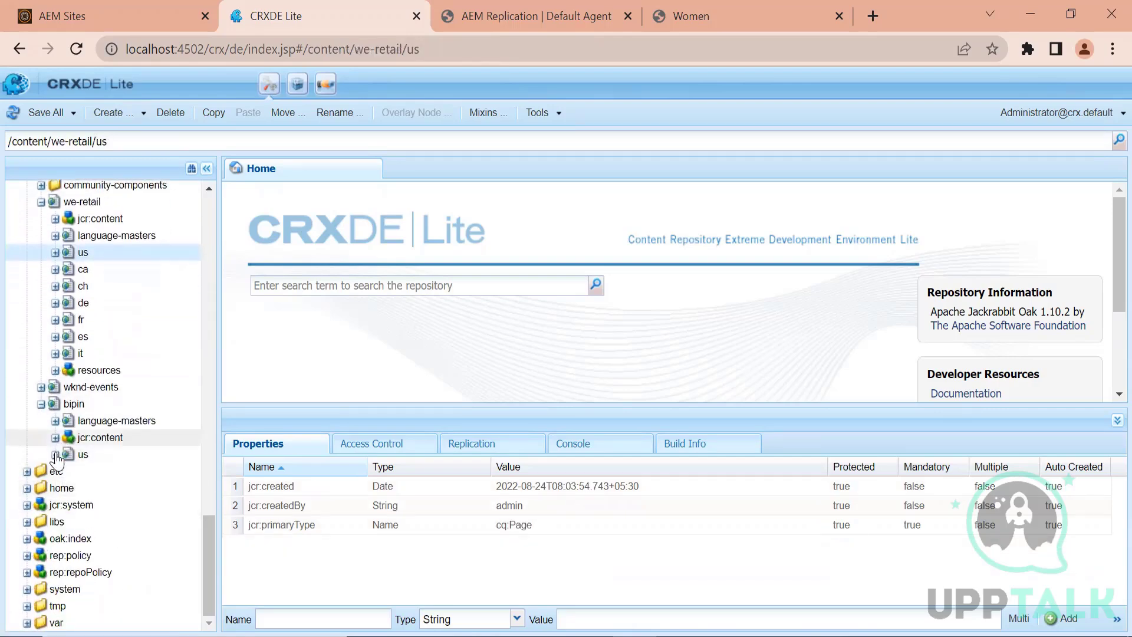
left_click(54, 453)
left_click(69, 468)
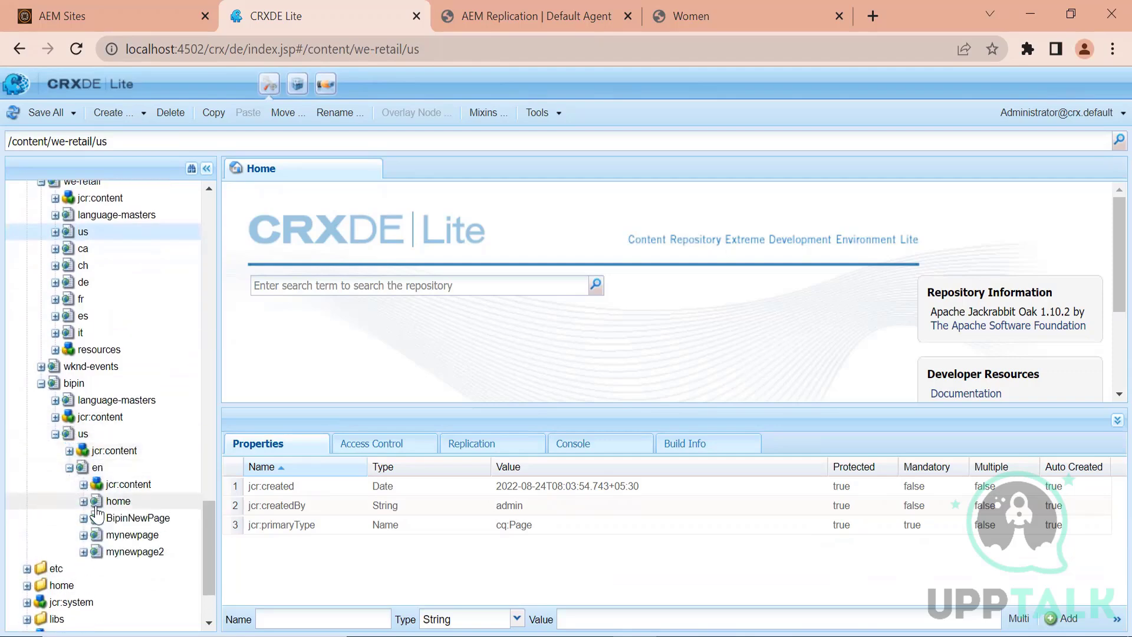
Open the aemworld node under mynewpage/jcr:content/root/responsivegrid and enlarge the properties area to examine all its properties.
double_click(118, 535)
double_click(140, 552)
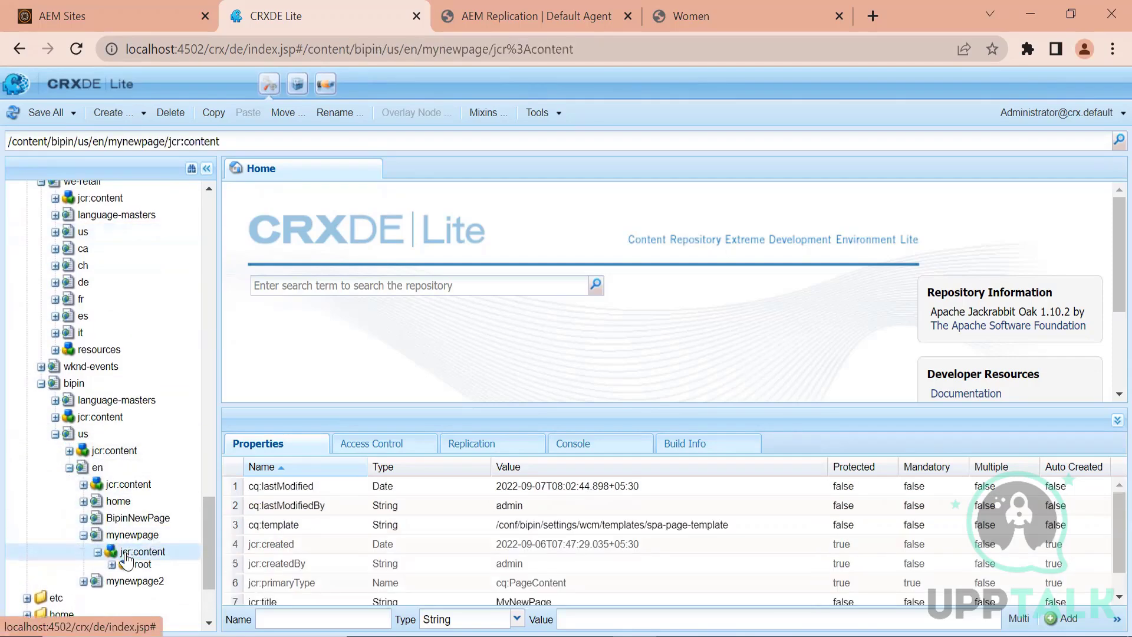
double_click(141, 569)
double_click(168, 586)
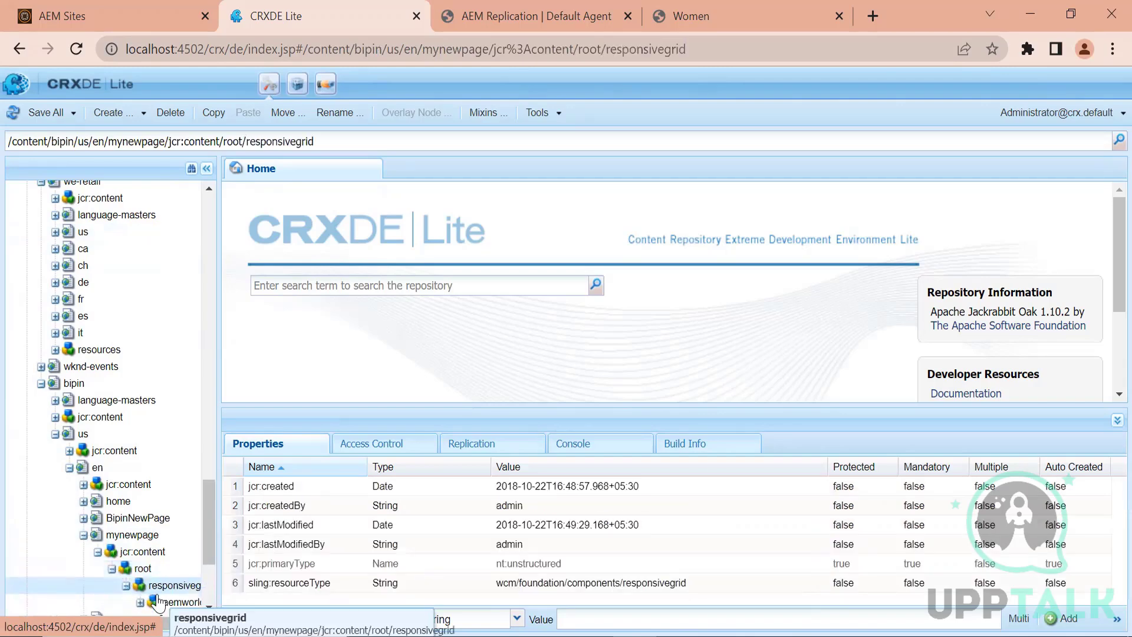
double_click(177, 602)
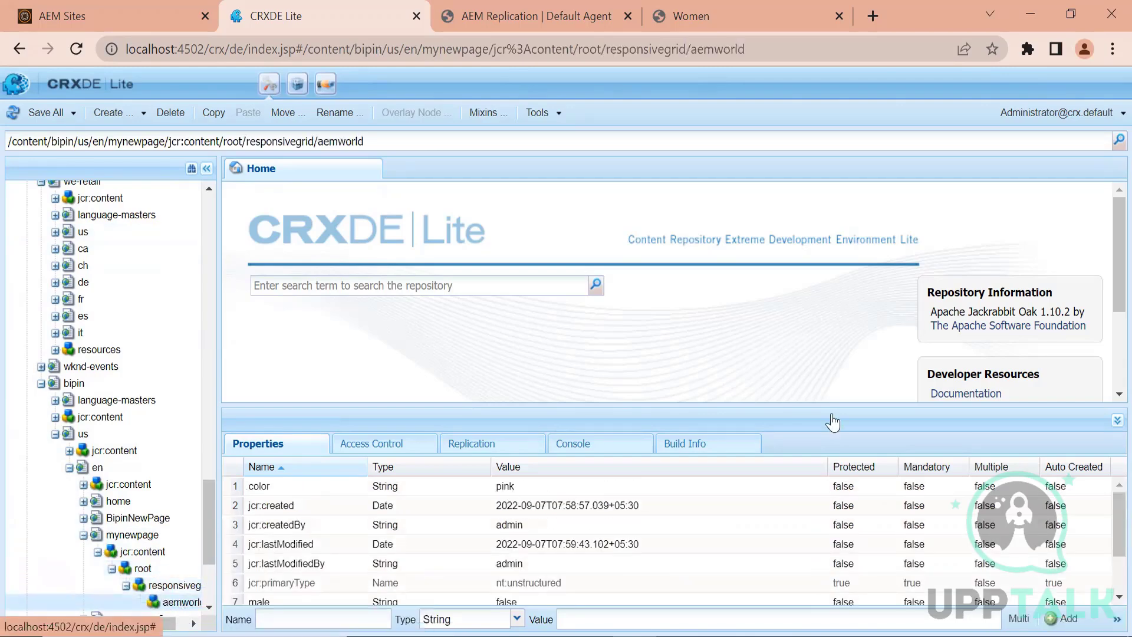
left_click_drag(831, 405, 776, 230)
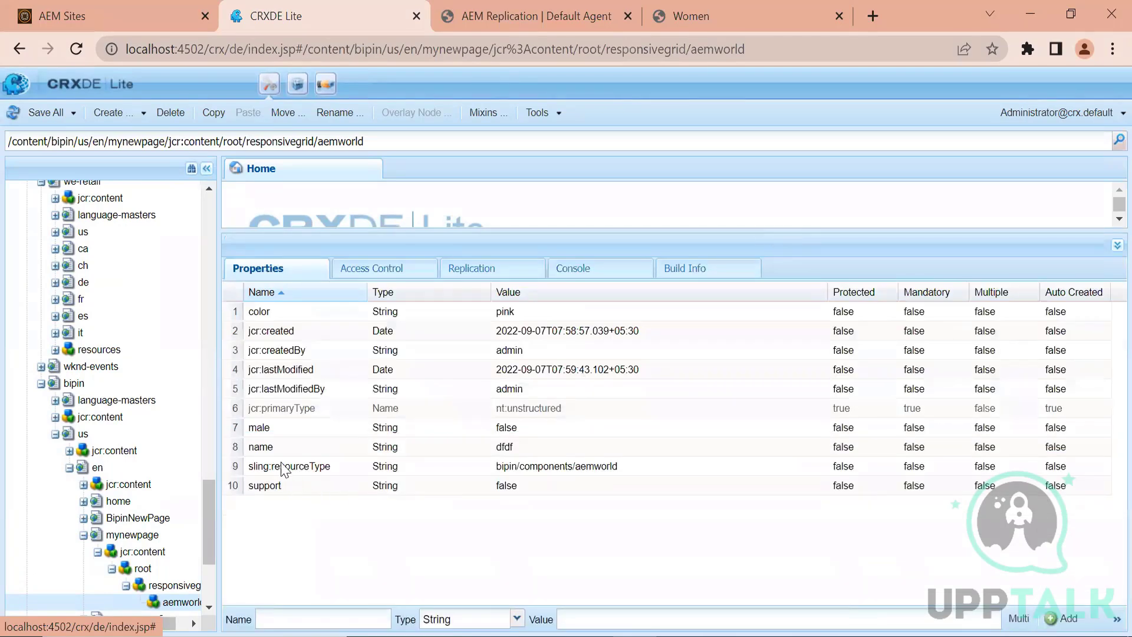
Examine the aemworld node's sling:resourceType, color, male and name properties without changing any value.
left_click(281, 466)
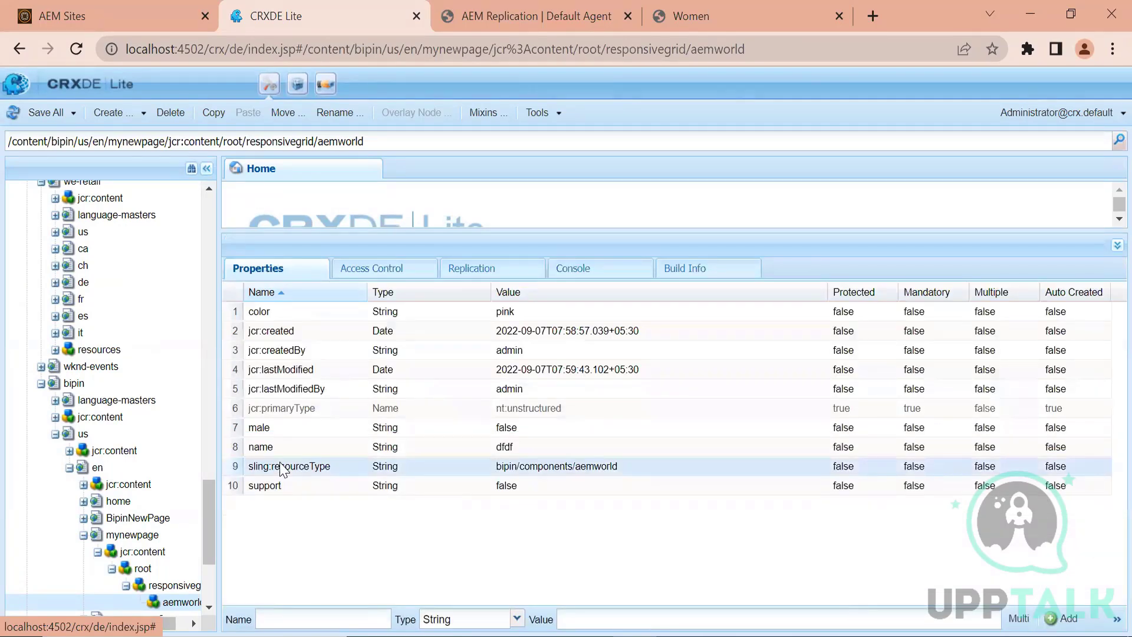
double_click(539, 466)
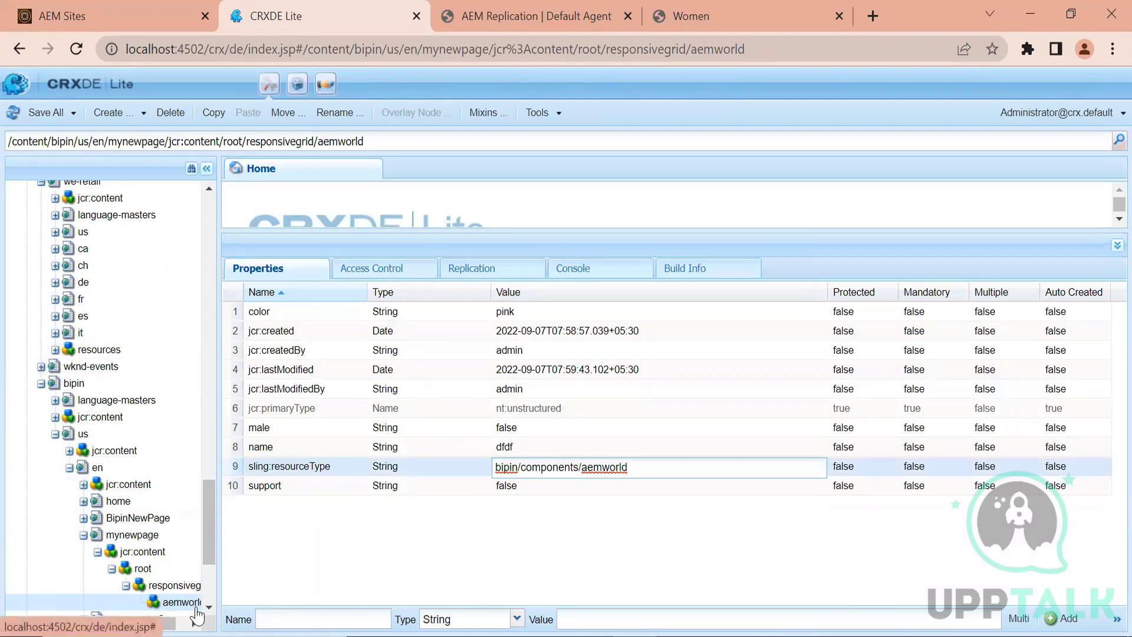
left_click(342, 541)
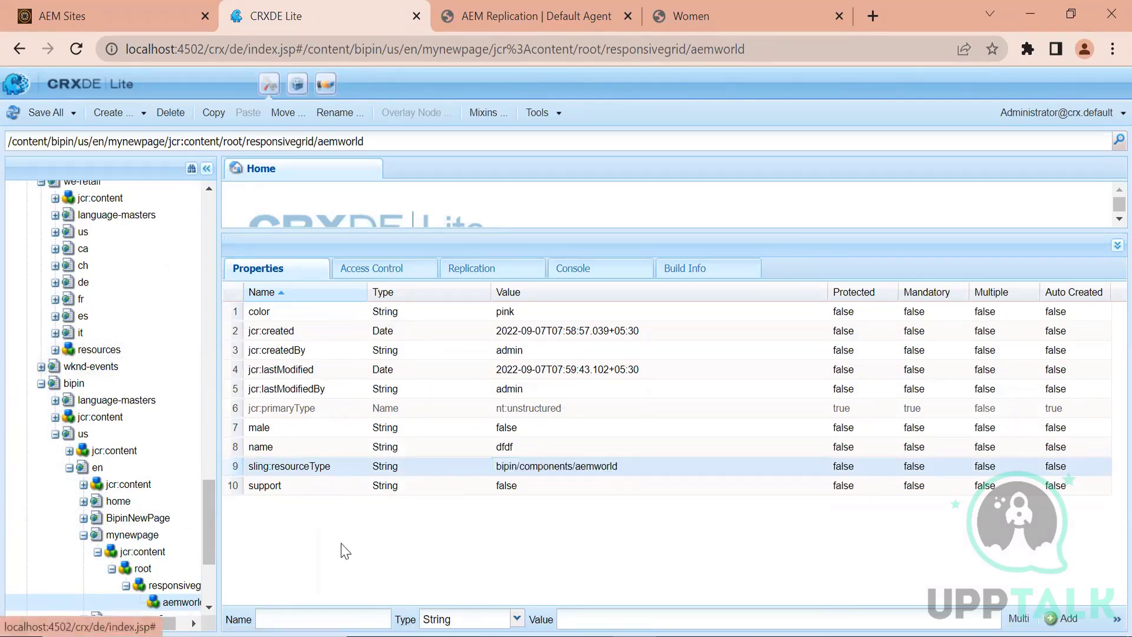
left_click(344, 312)
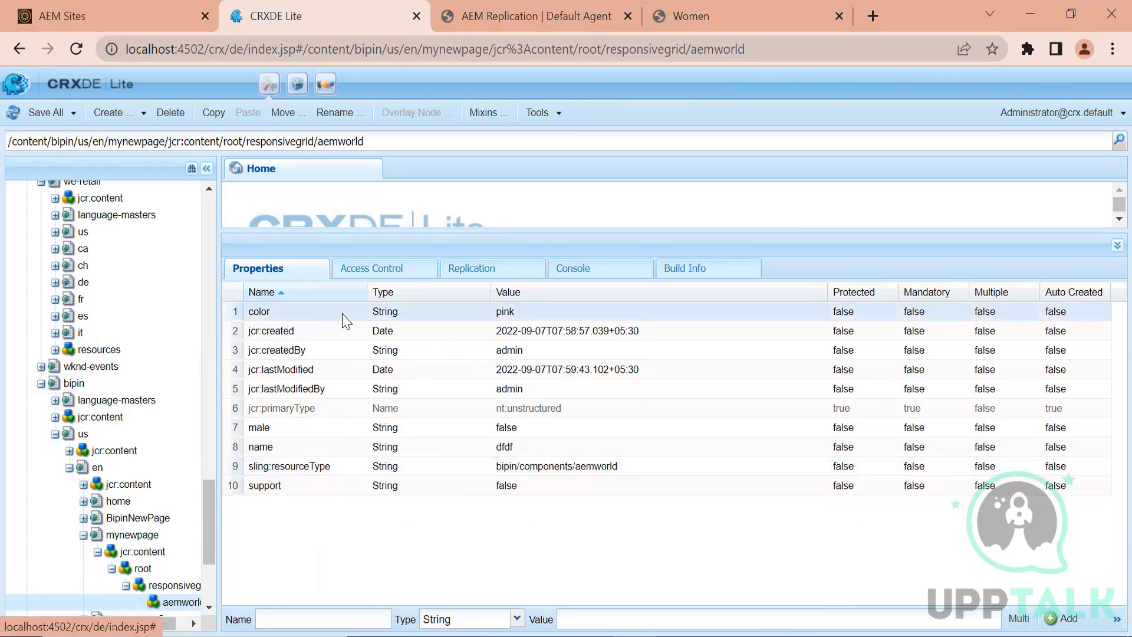
left_click(265, 429)
left_click(264, 448)
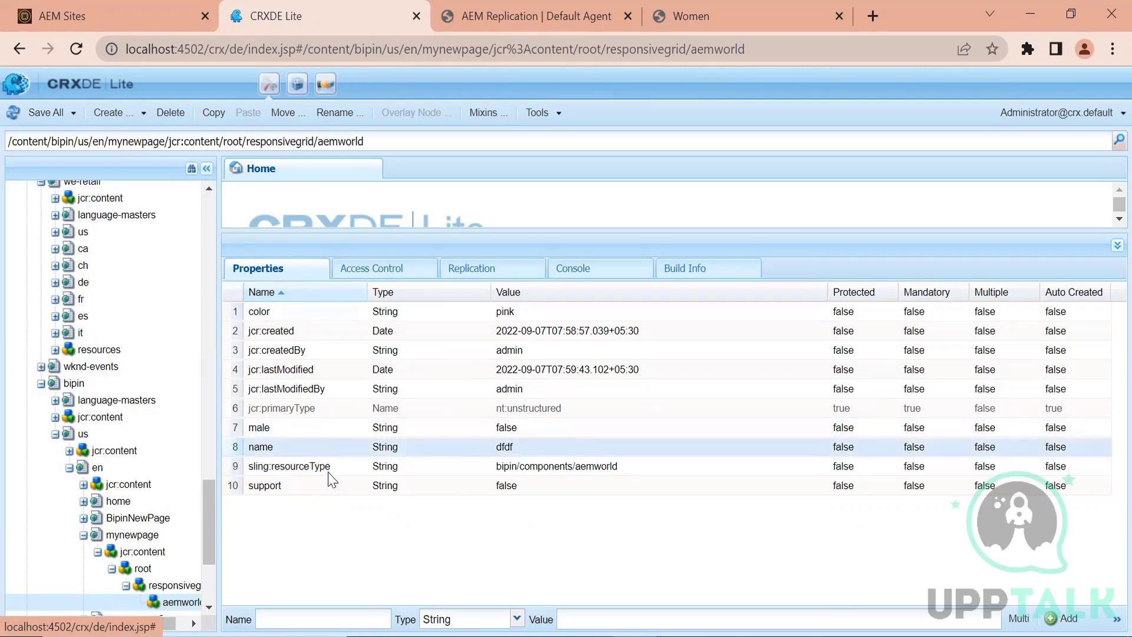
left_click(355, 467)
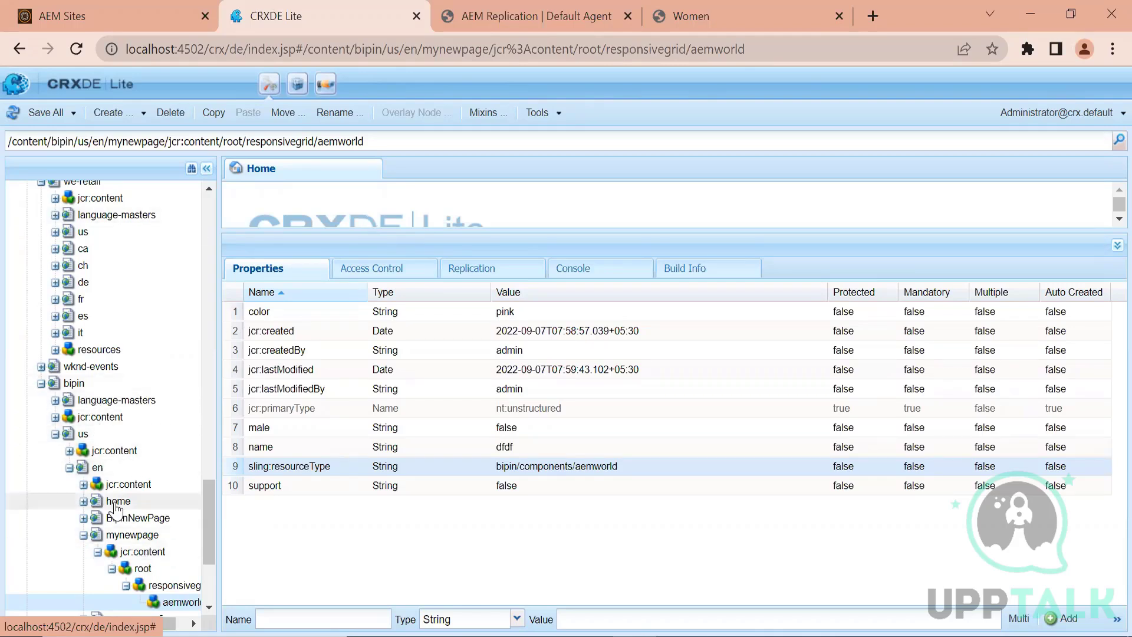
Open mynewpage from the repository tree and load it in the page editor at localhost:4502/editor.html/content/bipin/us/en/mynewpage.html.
double_click(126, 535)
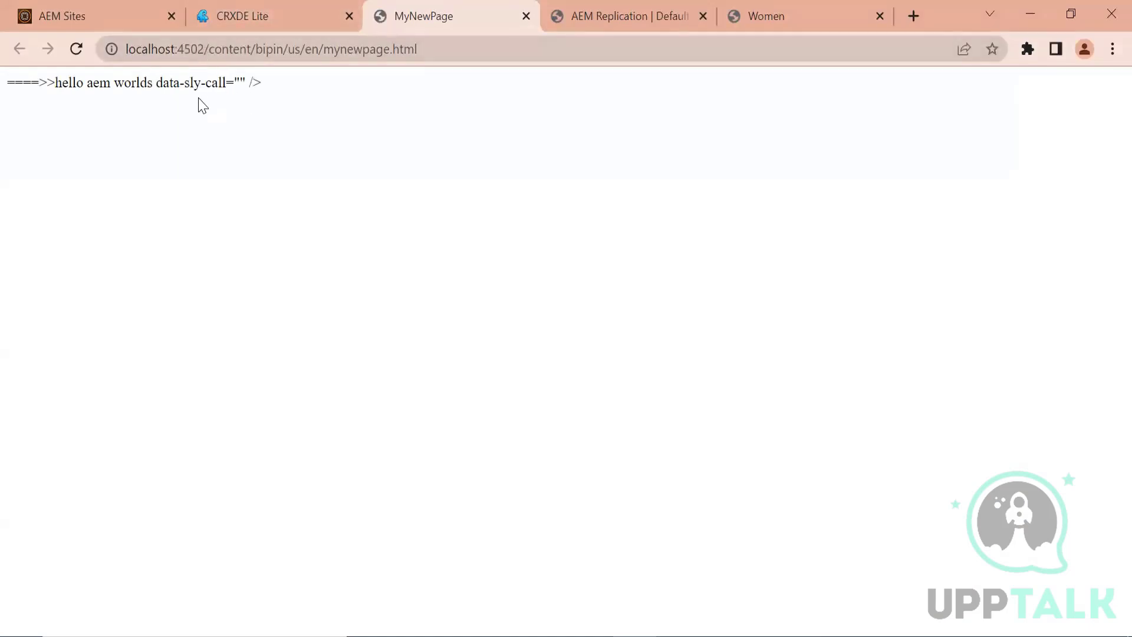
left_click(208, 50)
double_click(210, 49)
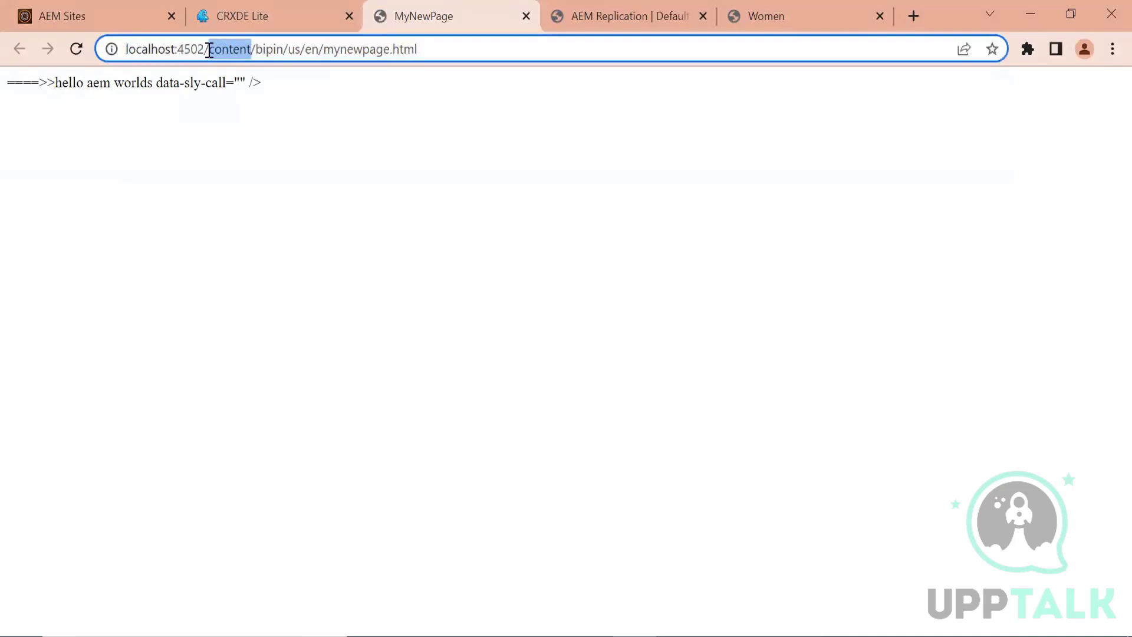
left_click(210, 49)
type("editor.html")
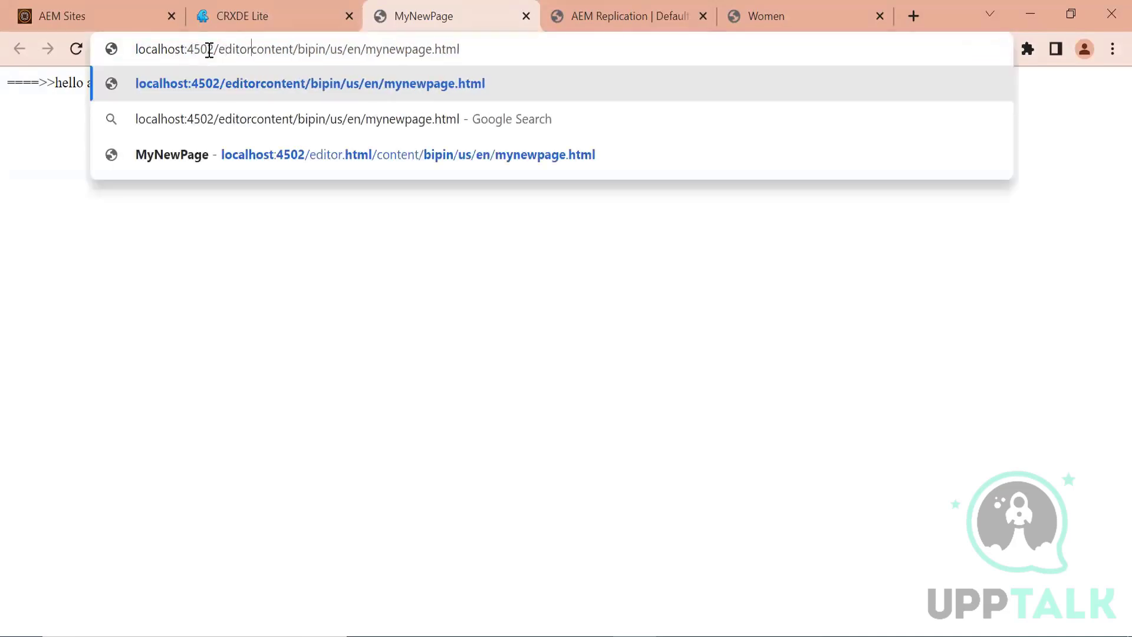
type("/")
key("Return")
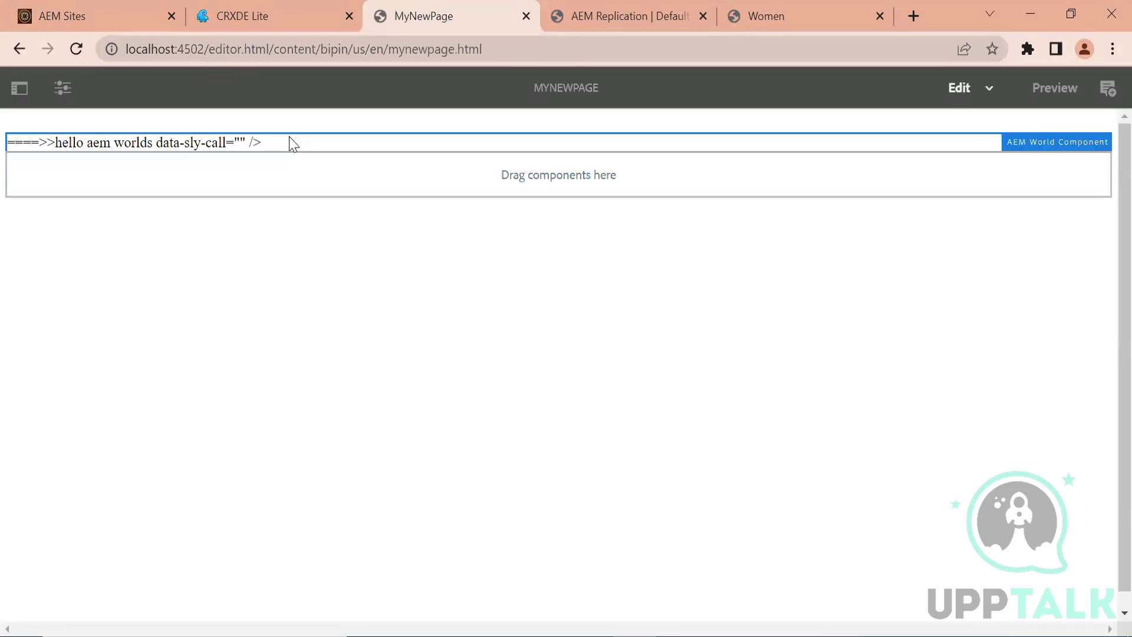
Review the AEM World Component's properties dialog on the page and close it without saving.
left_click(291, 144)
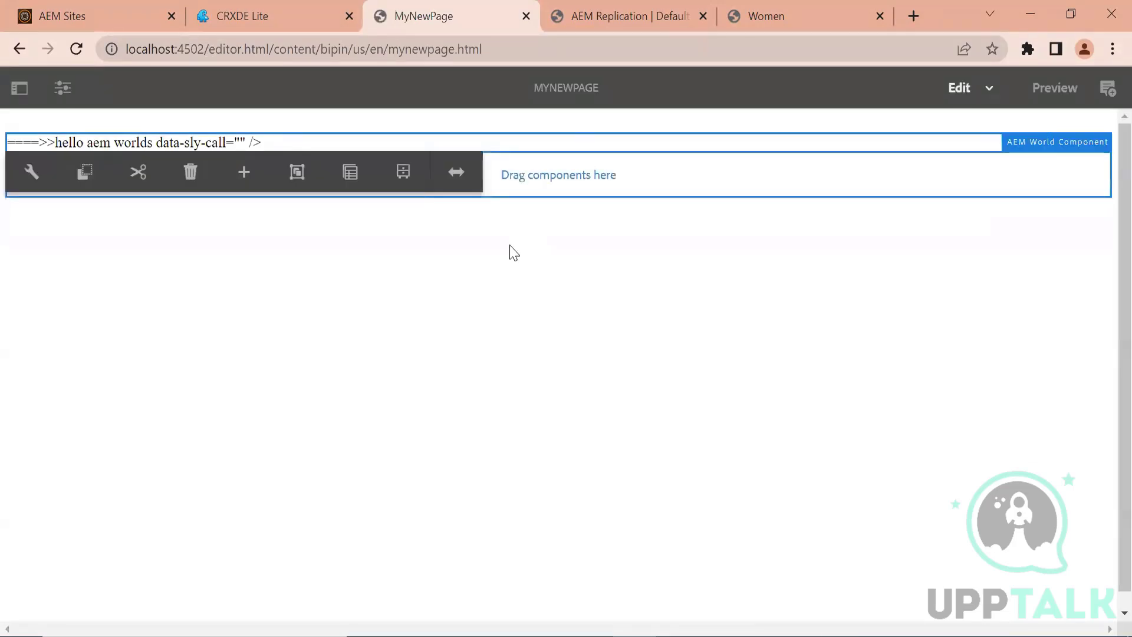
left_click(30, 173)
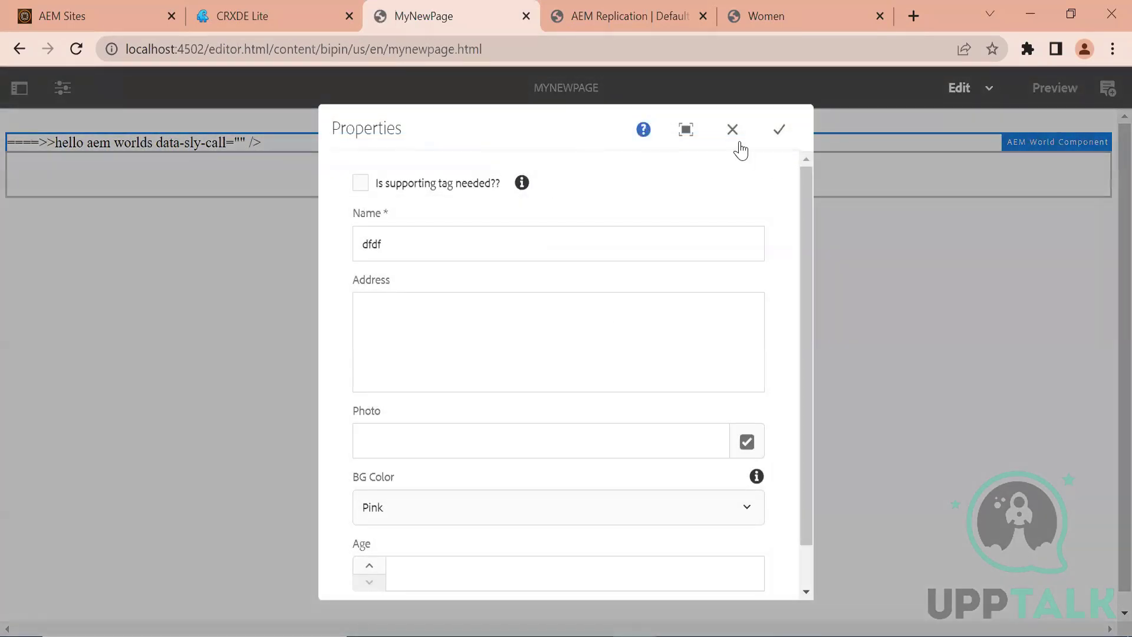
left_click(732, 130)
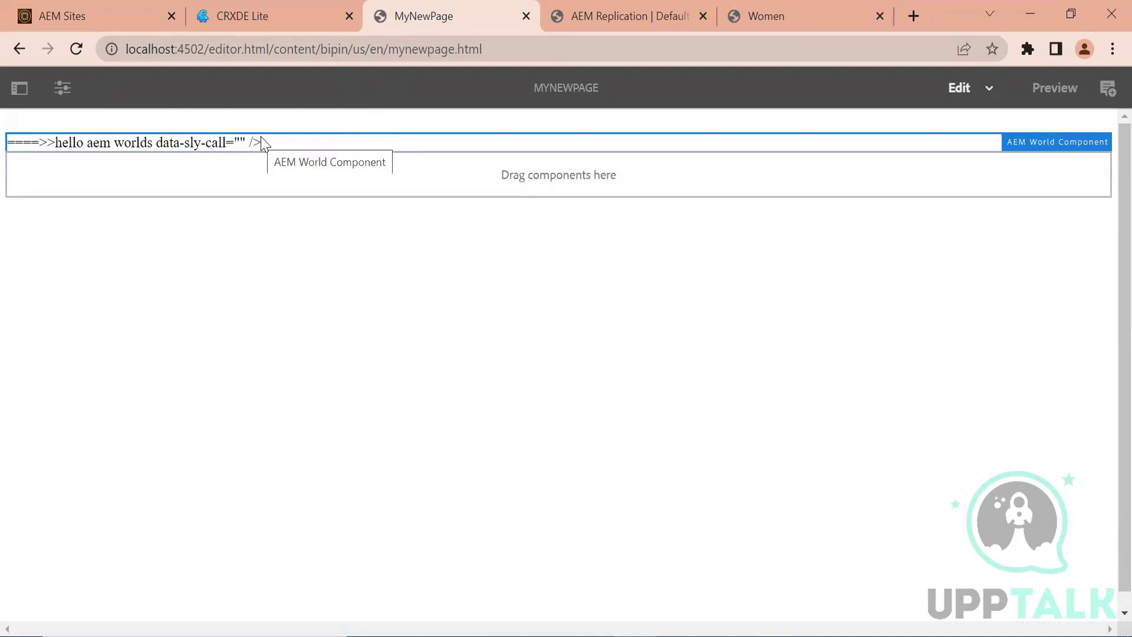
Return to CRXDE Lite, reselect the aemworld node under mynewpage and examine its color, male, name and sling:resourceType properties.
left_click(258, 10)
left_click(83, 535)
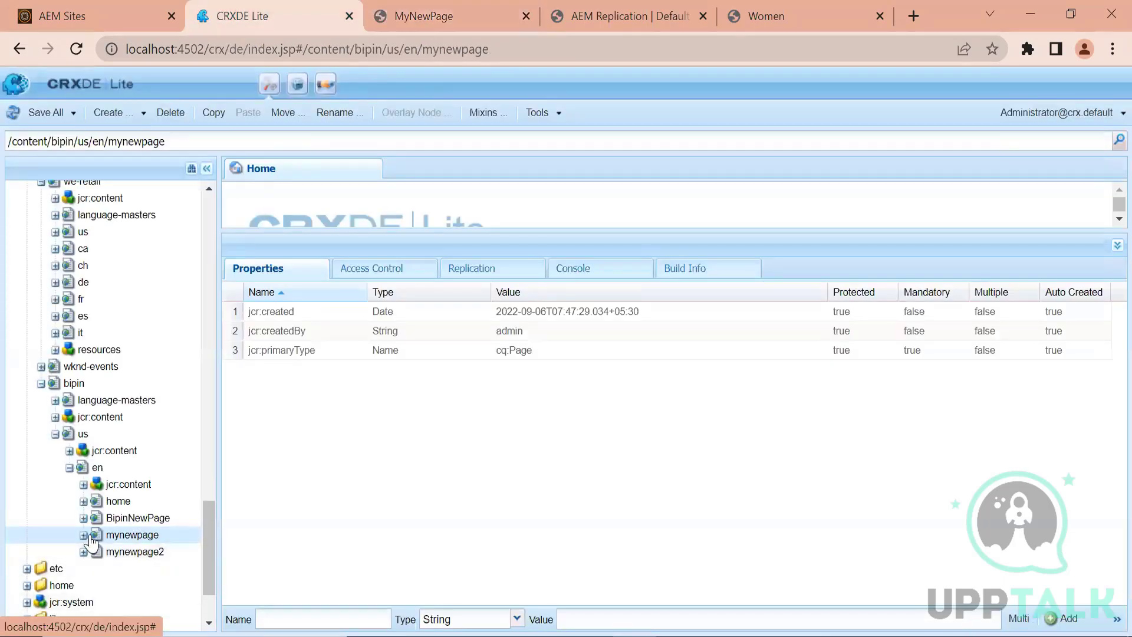
left_click(179, 606)
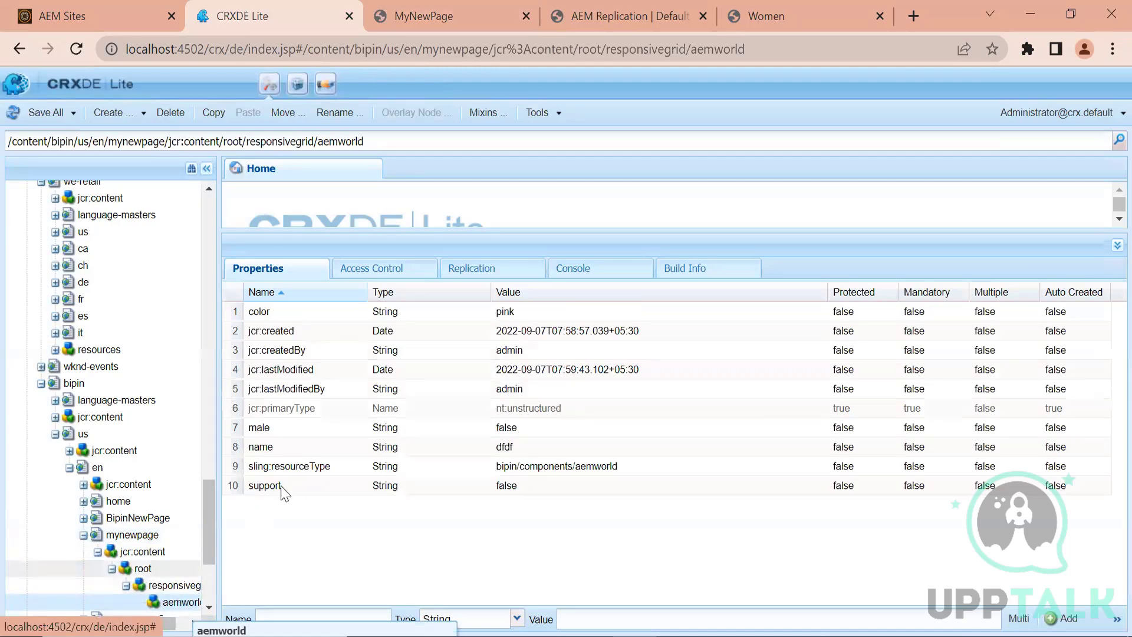
left_click(309, 472)
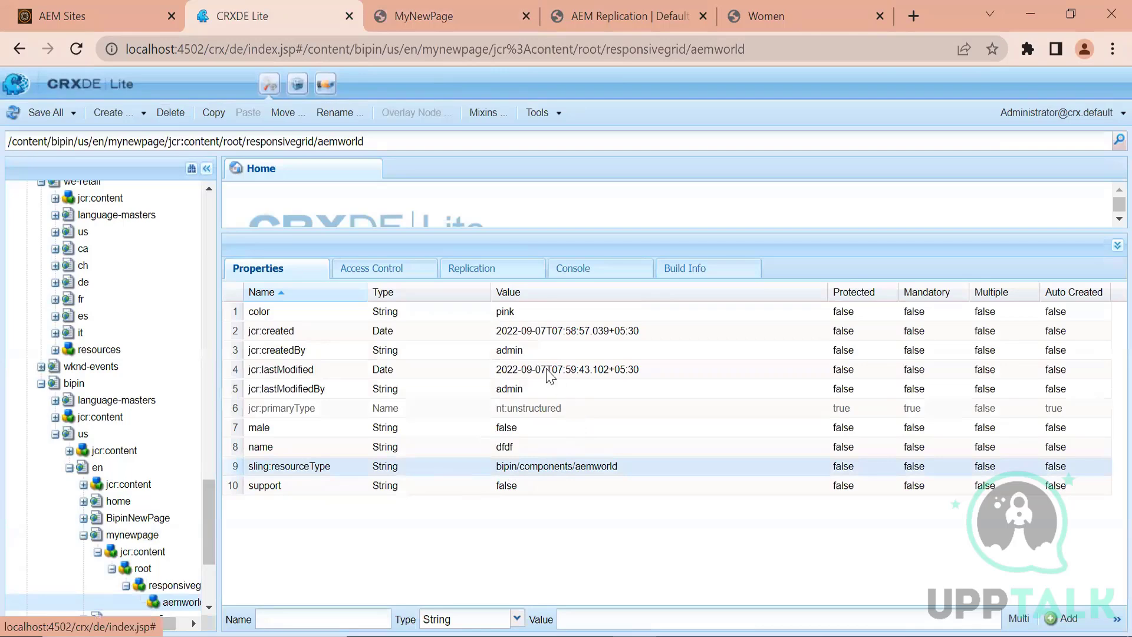
left_click(496, 315)
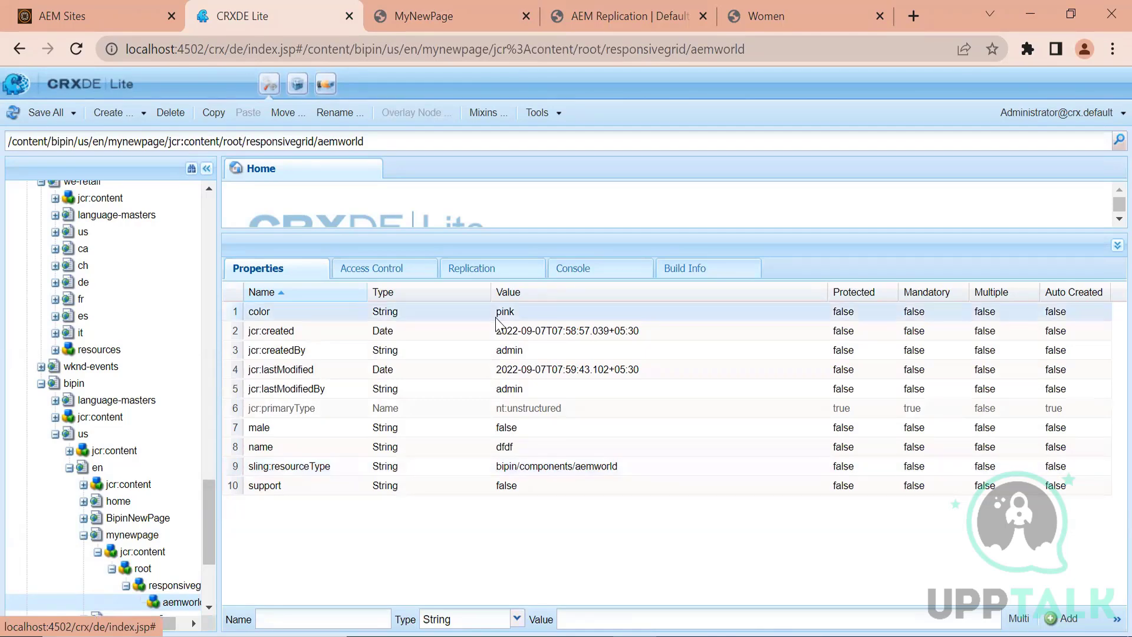
left_click(508, 429)
left_click(511, 453)
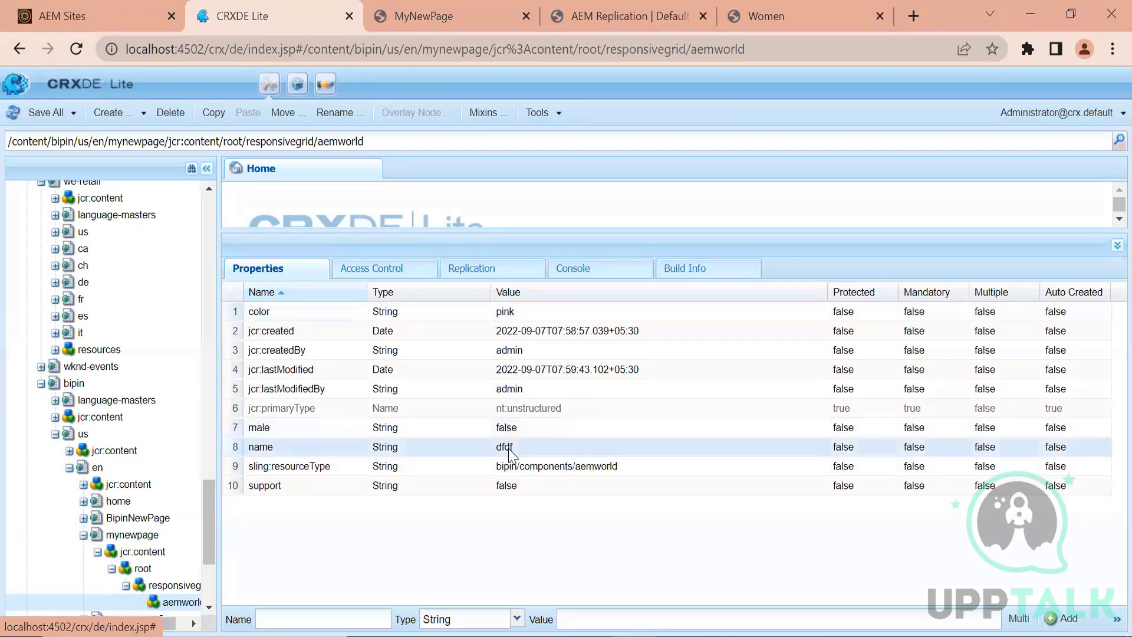
left_click(511, 470)
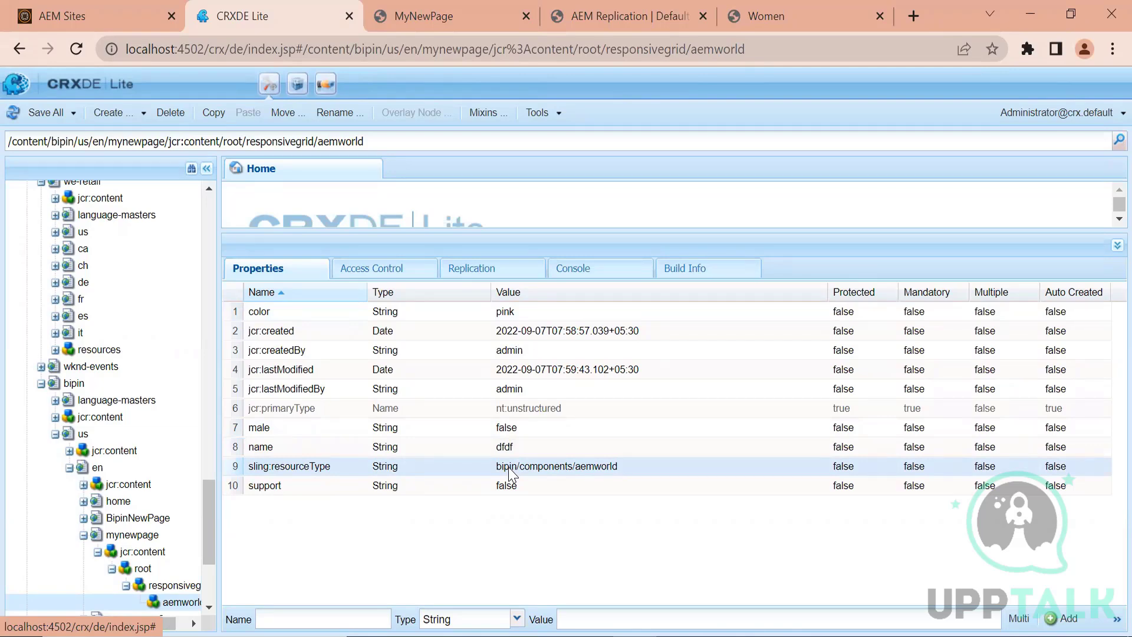
left_click(275, 314)
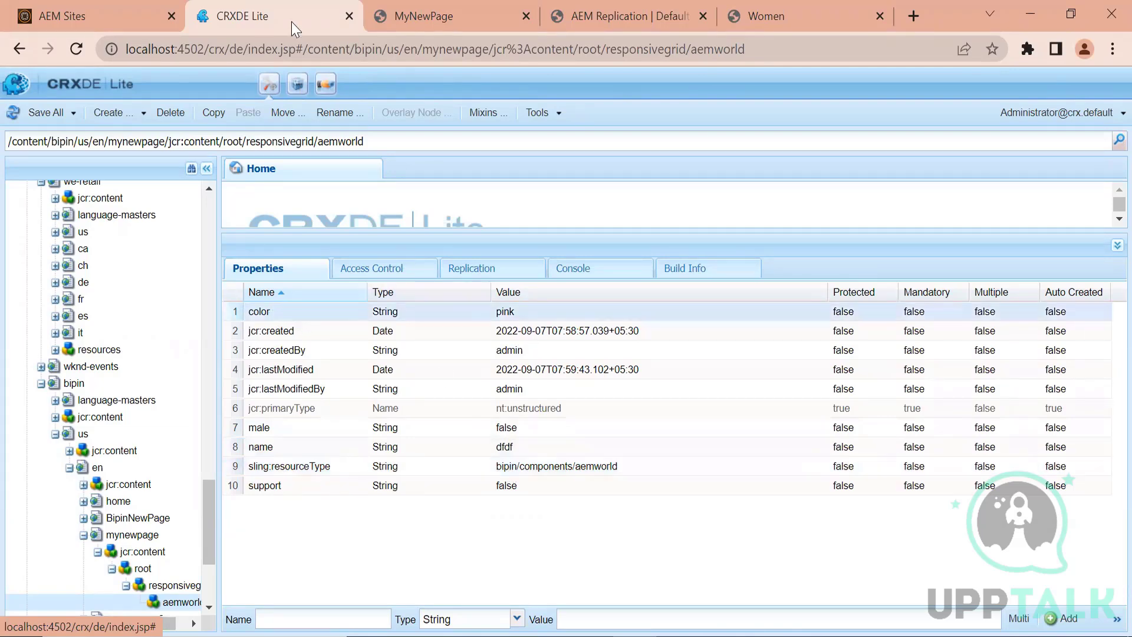
In the MyNewPage editor, set the AEM World Component's BG Color to Blue and save the dialog.
left_click(426, 15)
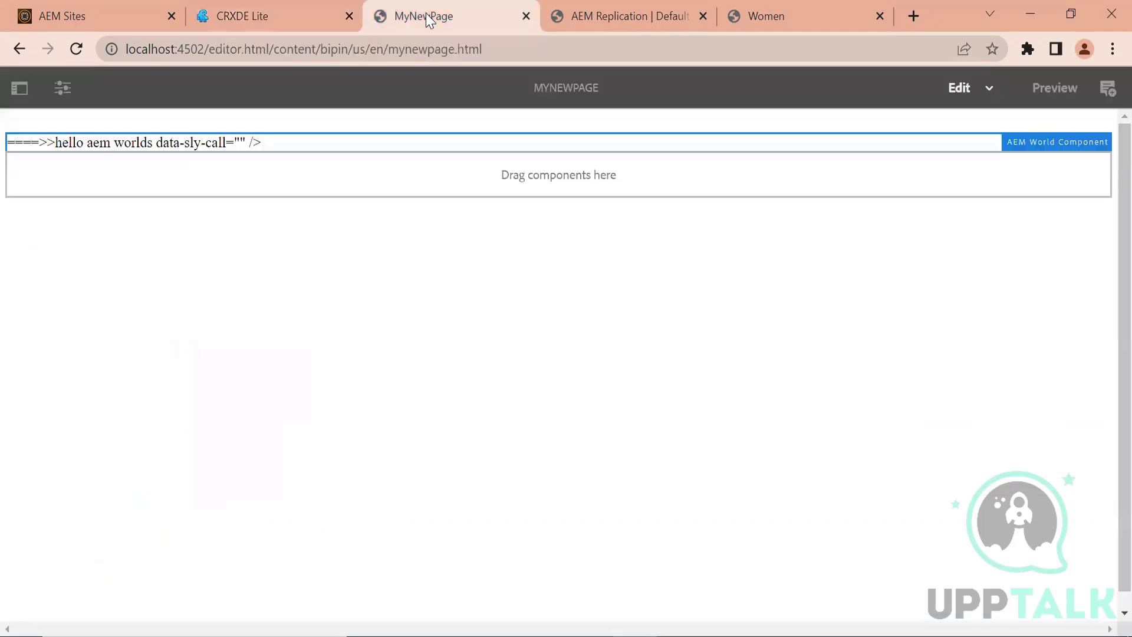
left_click(341, 146)
left_click(36, 170)
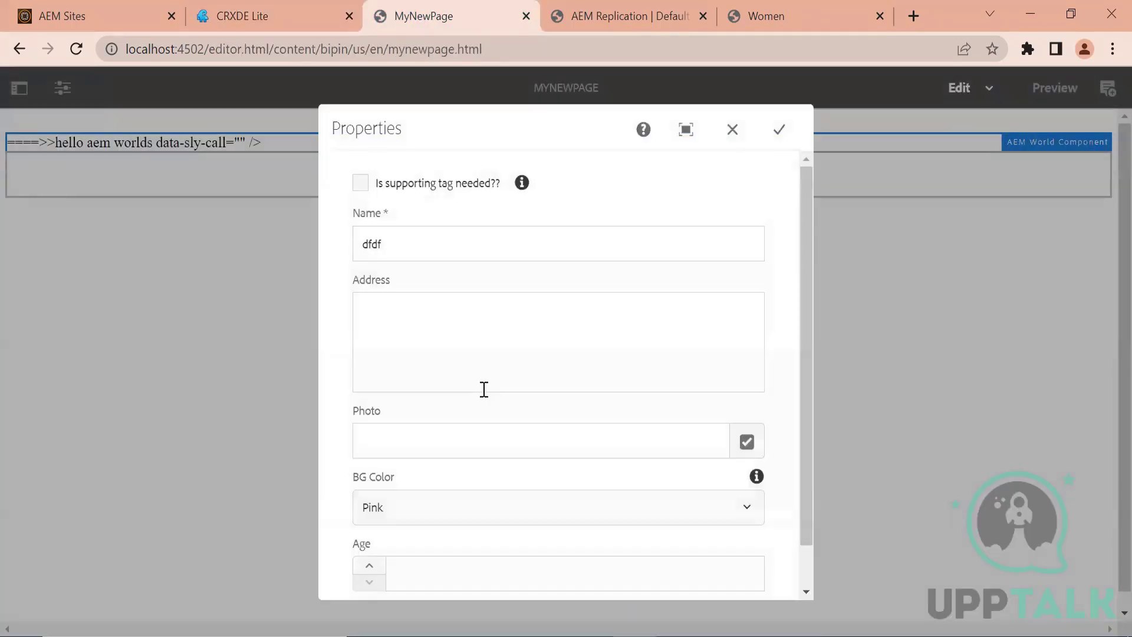
left_click(412, 500)
left_click(376, 438)
left_click(779, 133)
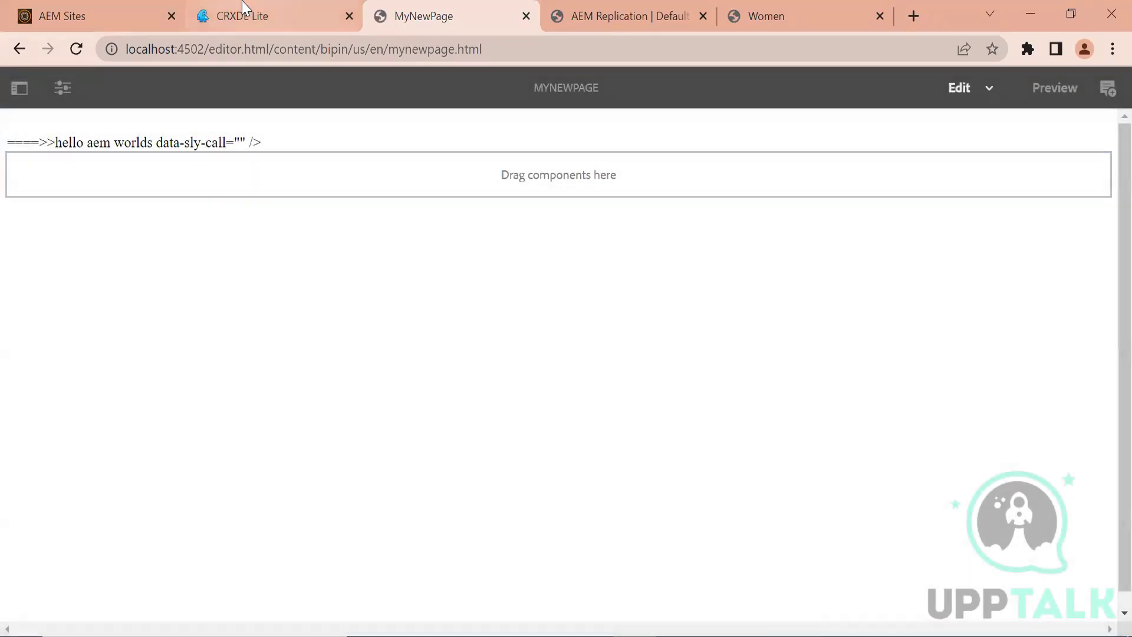
Refresh the aemworld node in CRXDE Lite and check its color and sling:resourceType properties.
left_click(242, 2)
left_click(13, 113)
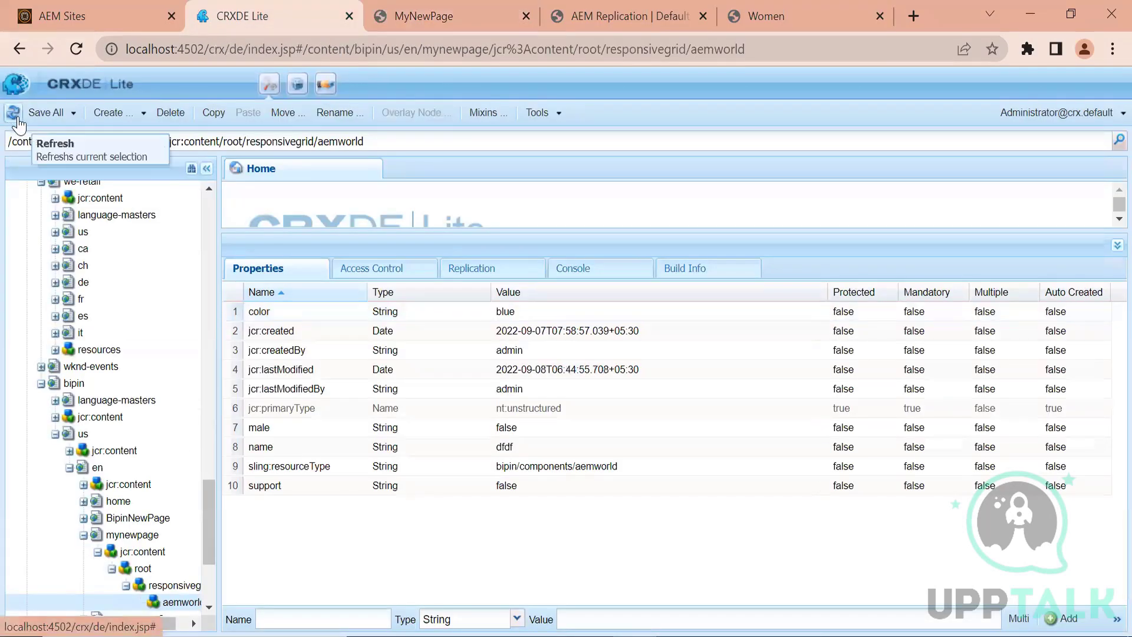
left_click(510, 313)
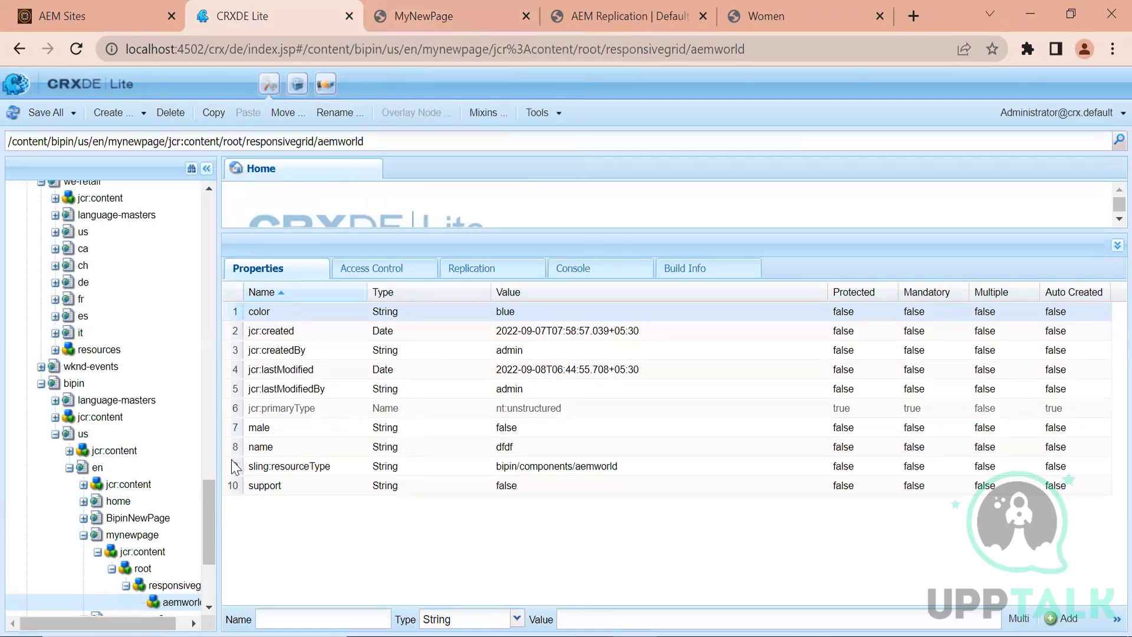
left_click_drag(207, 518, 207, 536)
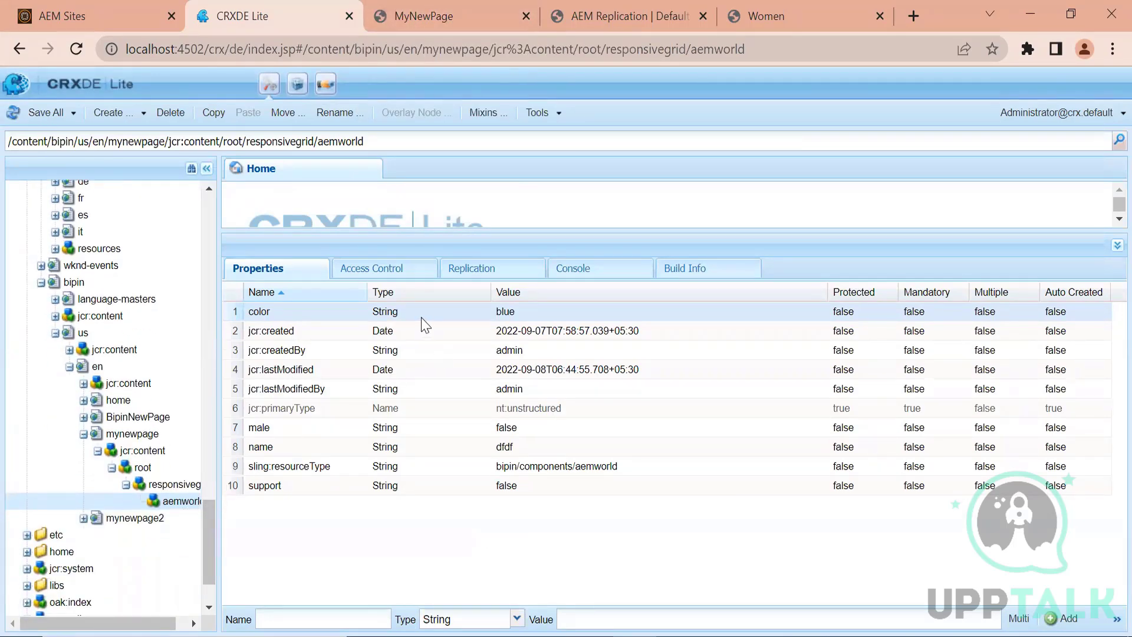
left_click(529, 472)
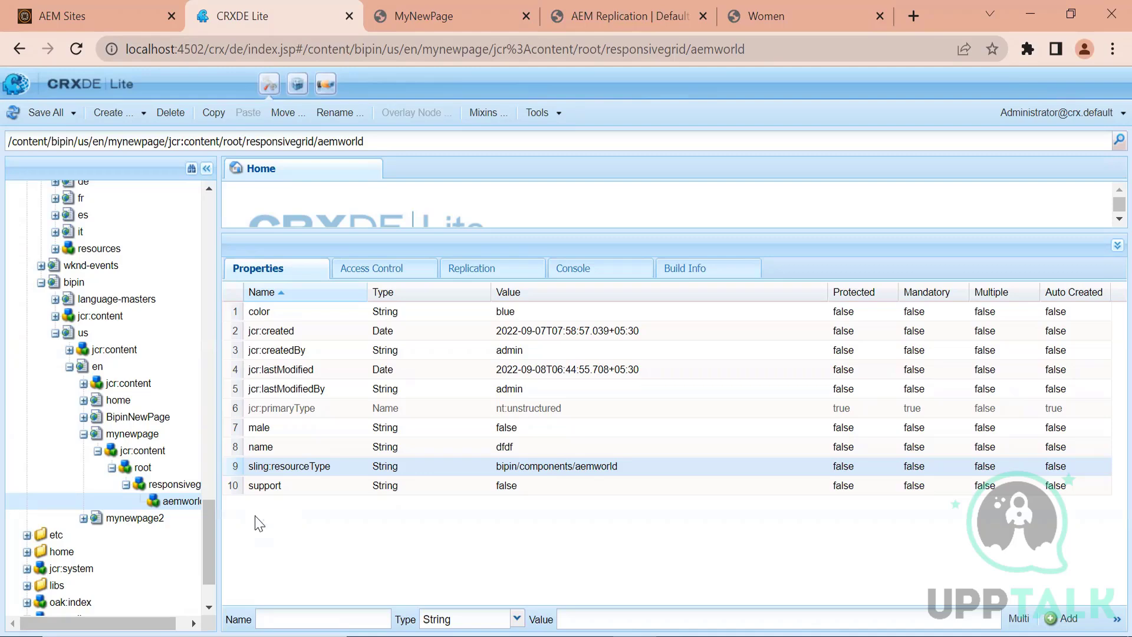
In the MyNewPage editor, insert a Title component below the AEM World Component and select it.
left_click(407, 16)
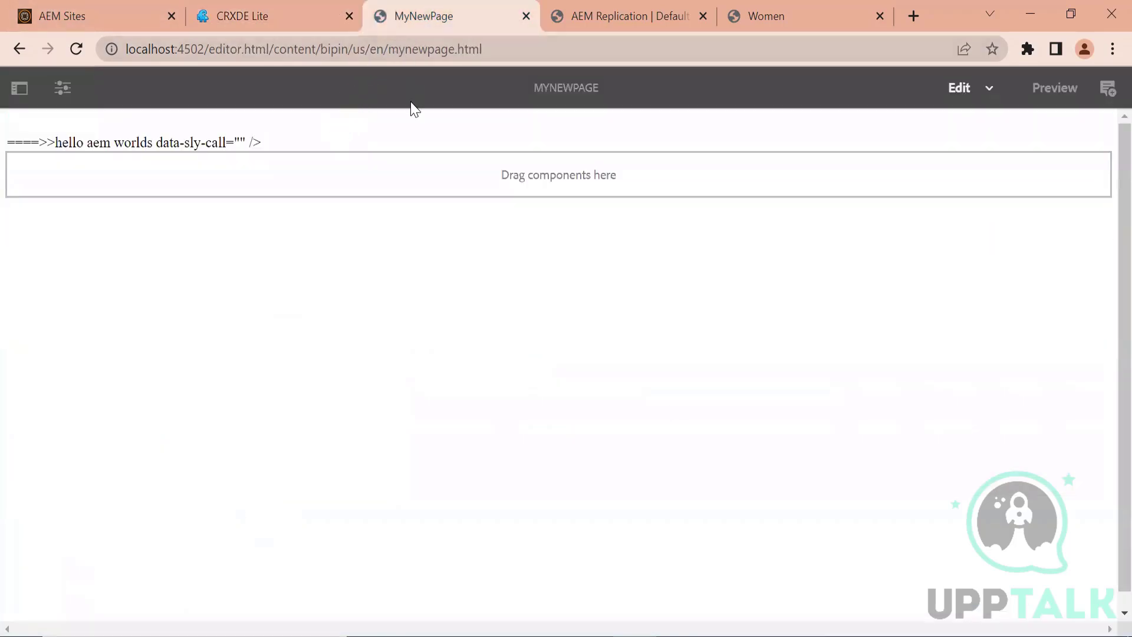
left_click(316, 145)
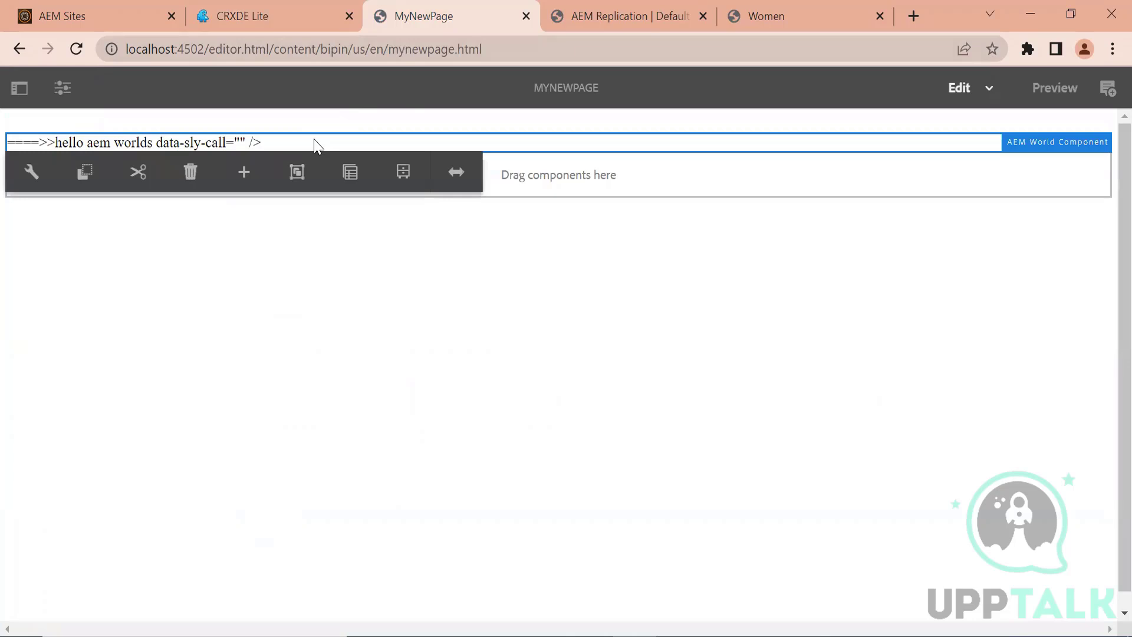
double_click(572, 175)
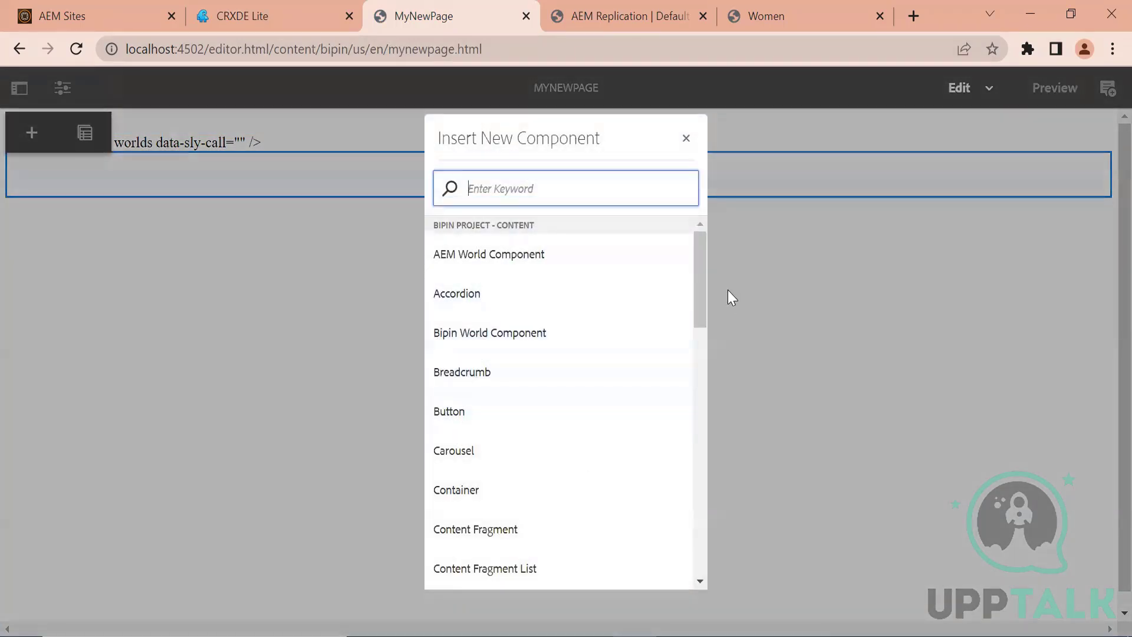
left_click_drag(696, 285, 704, 429)
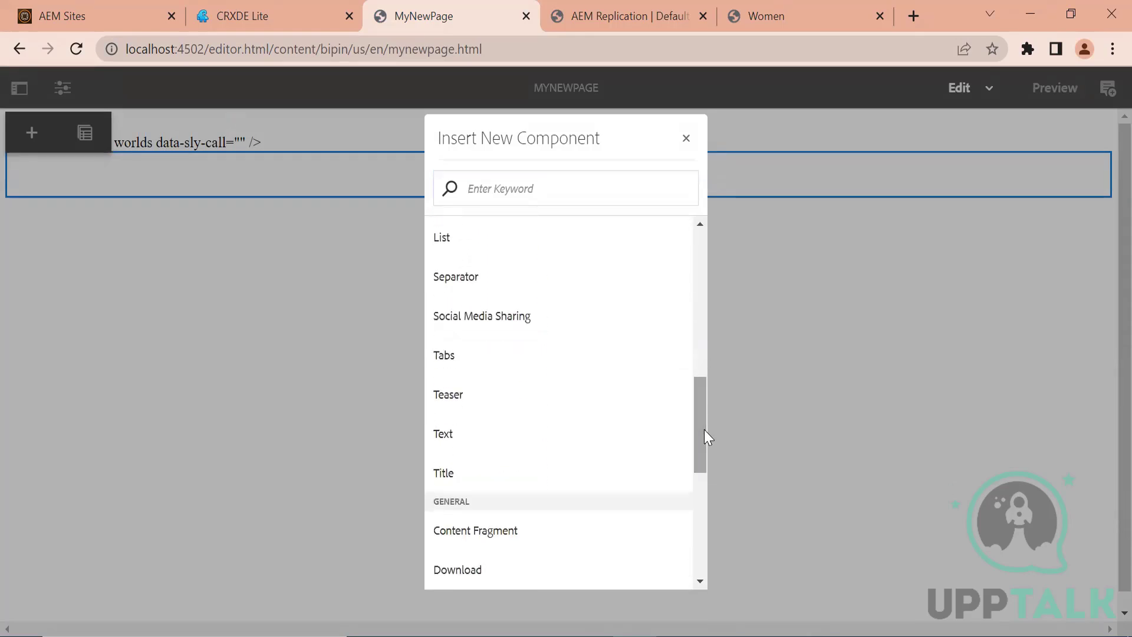
left_click(503, 464)
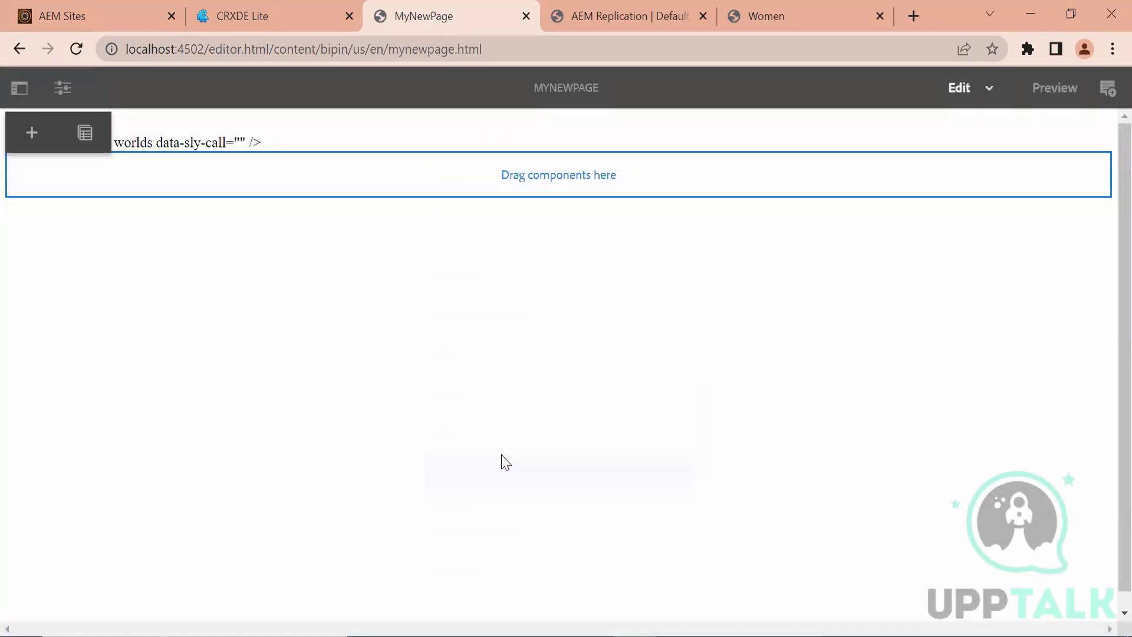
left_click(352, 202)
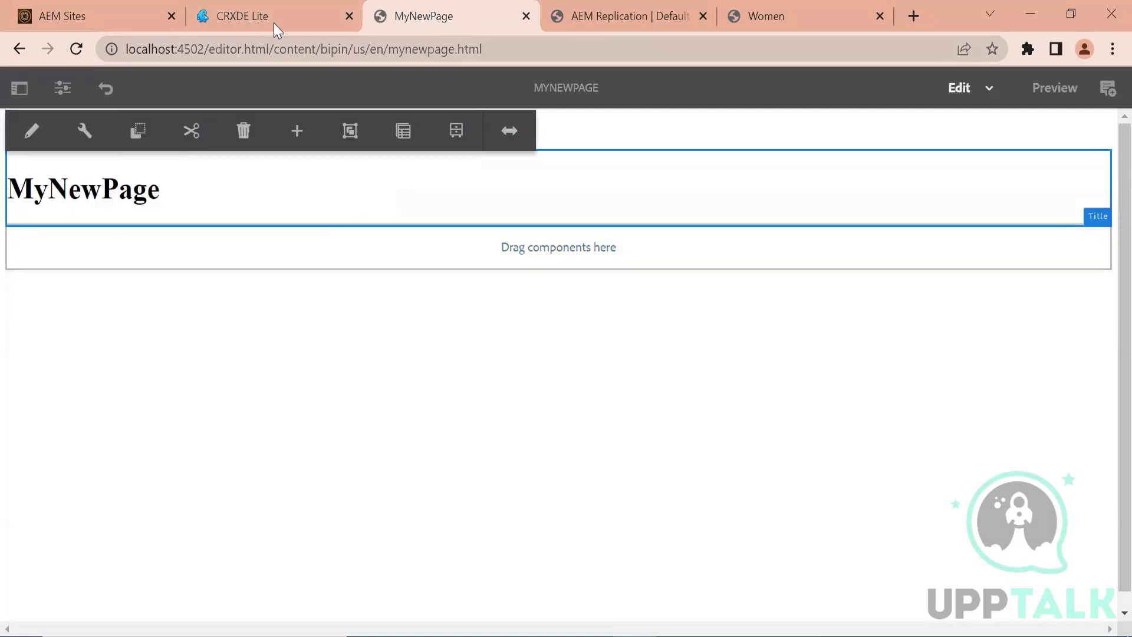
Return to CRXDE Lite and refresh the responsivegrid node under mynewpage/jcr:content/root to reload its child nodes.
left_click(259, 11)
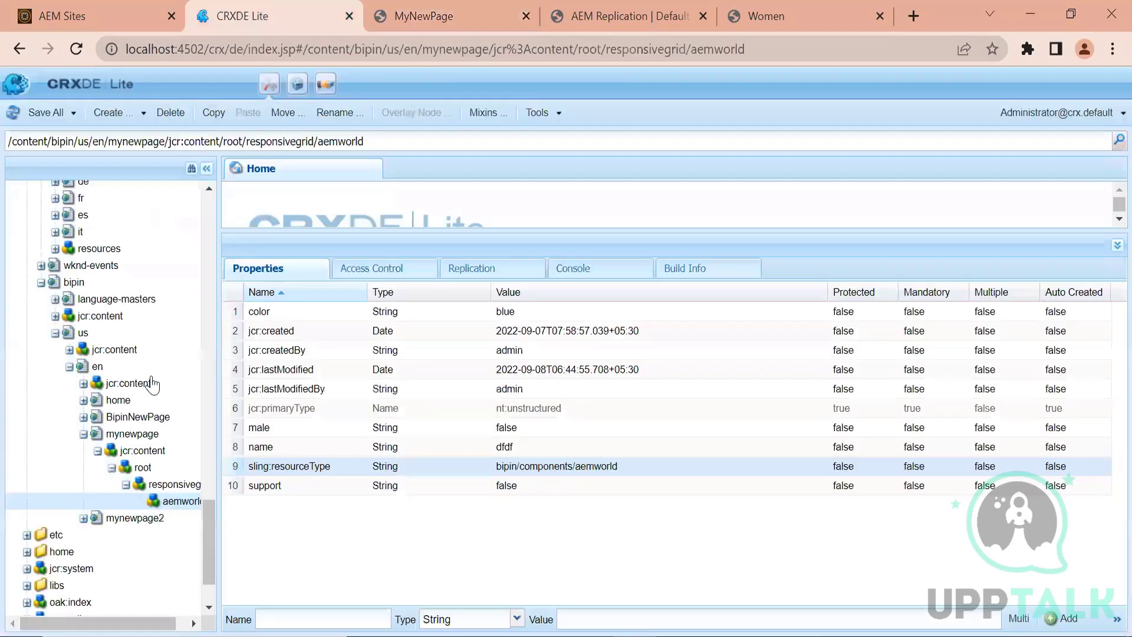
left_click(13, 112)
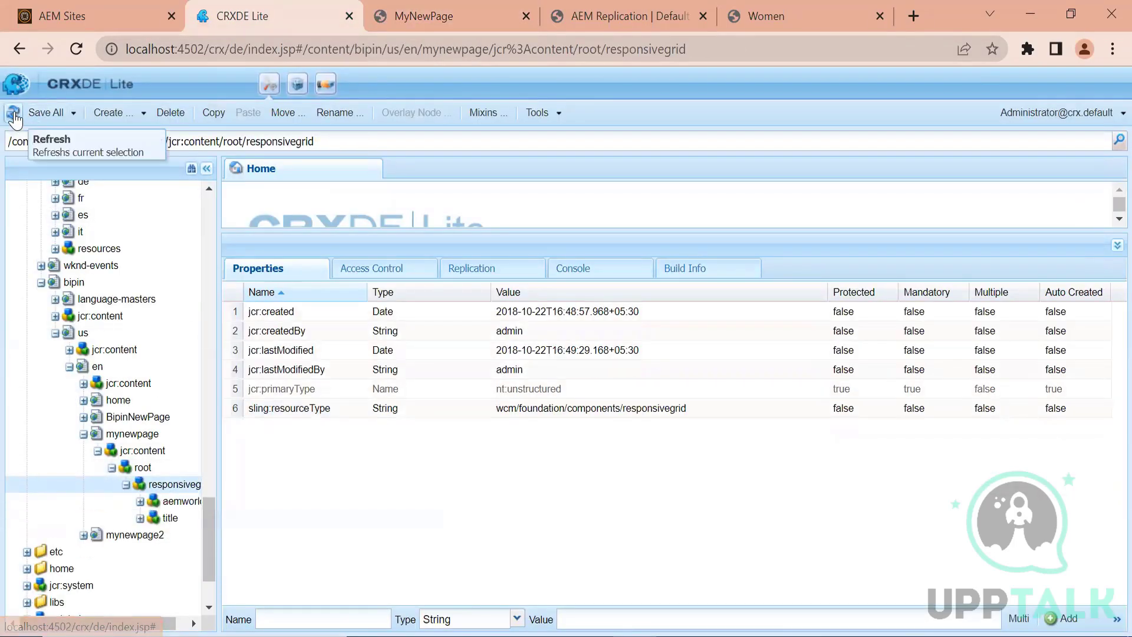
Open the new title node under responsivegrid and check its sling:resourceType value.
left_click(170, 523)
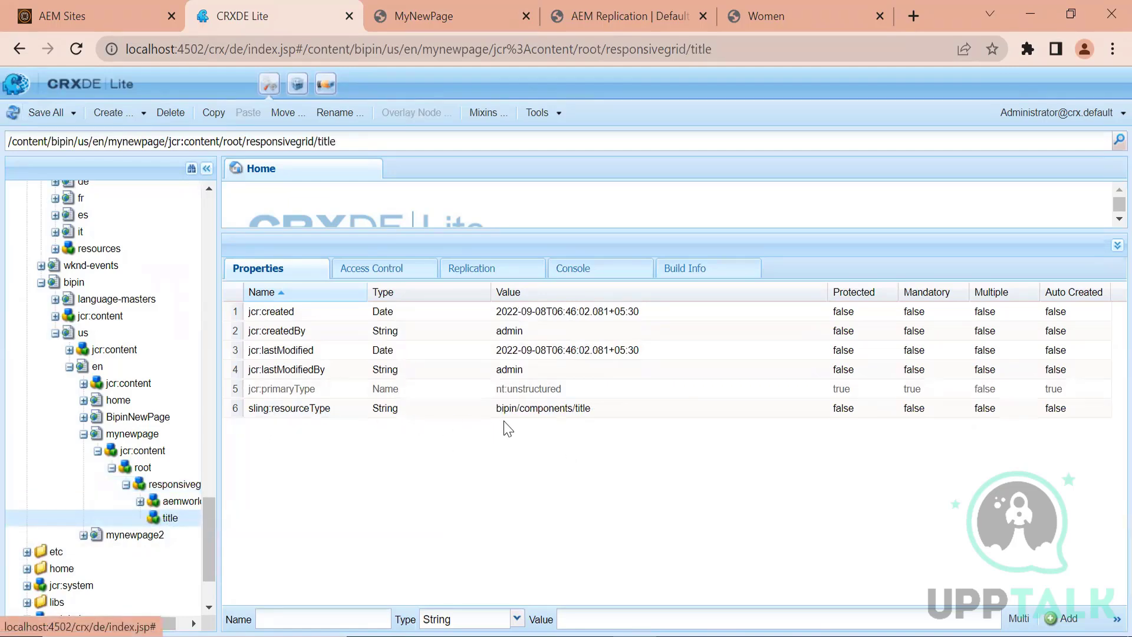
double_click(535, 408)
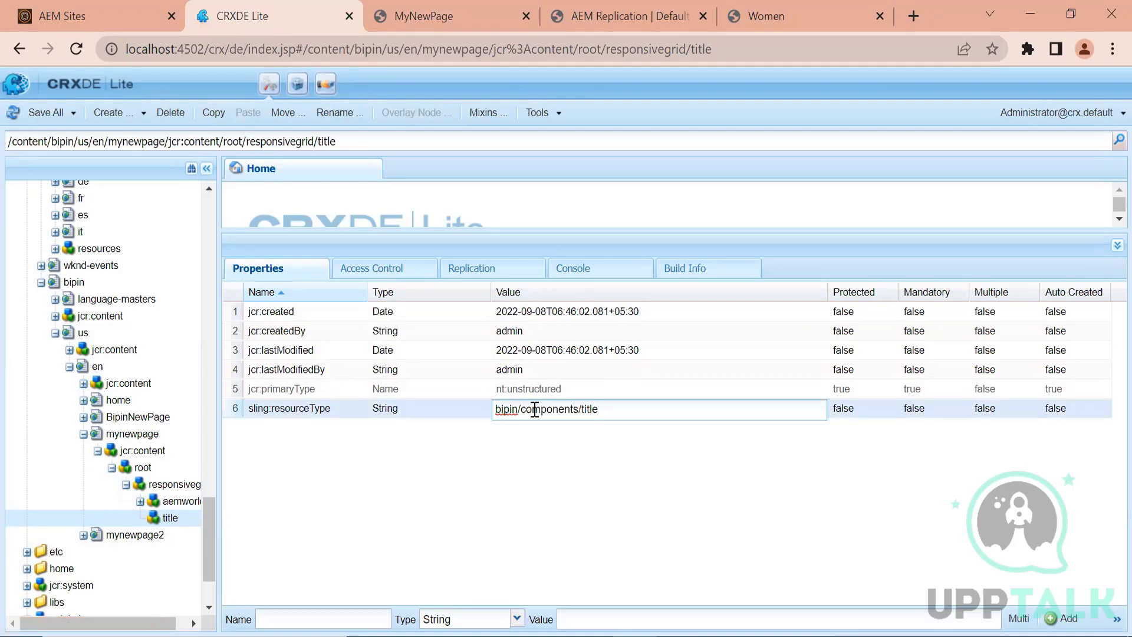
In the MyNewPage editor, configure the Title component with a short greeting containing a first name as its title and save the dialog.
left_click(421, 6)
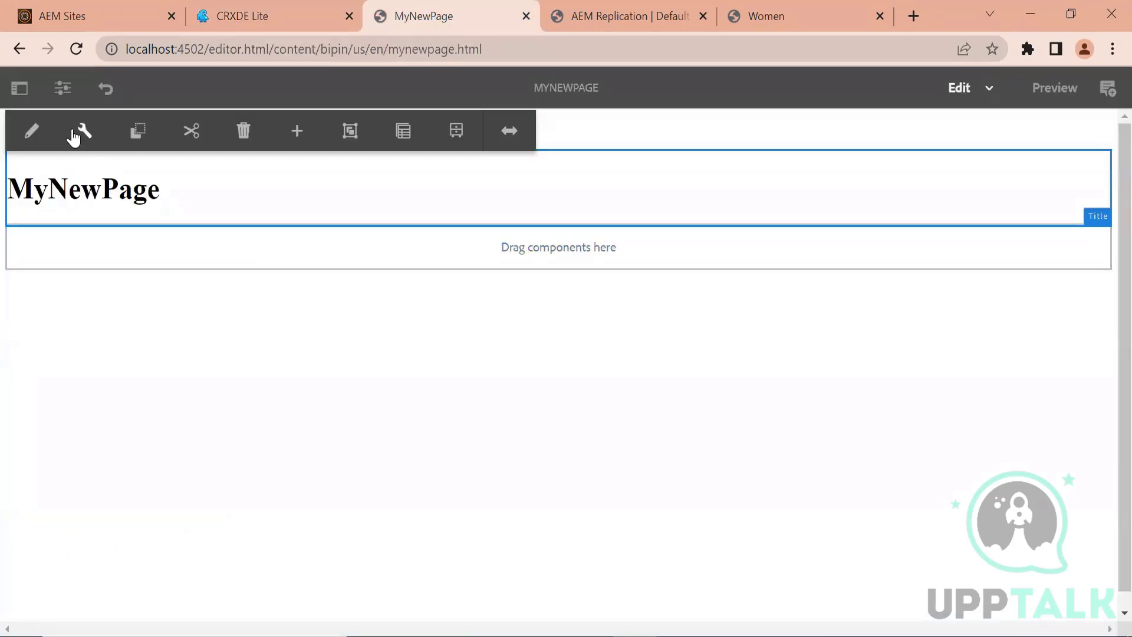
left_click(77, 129)
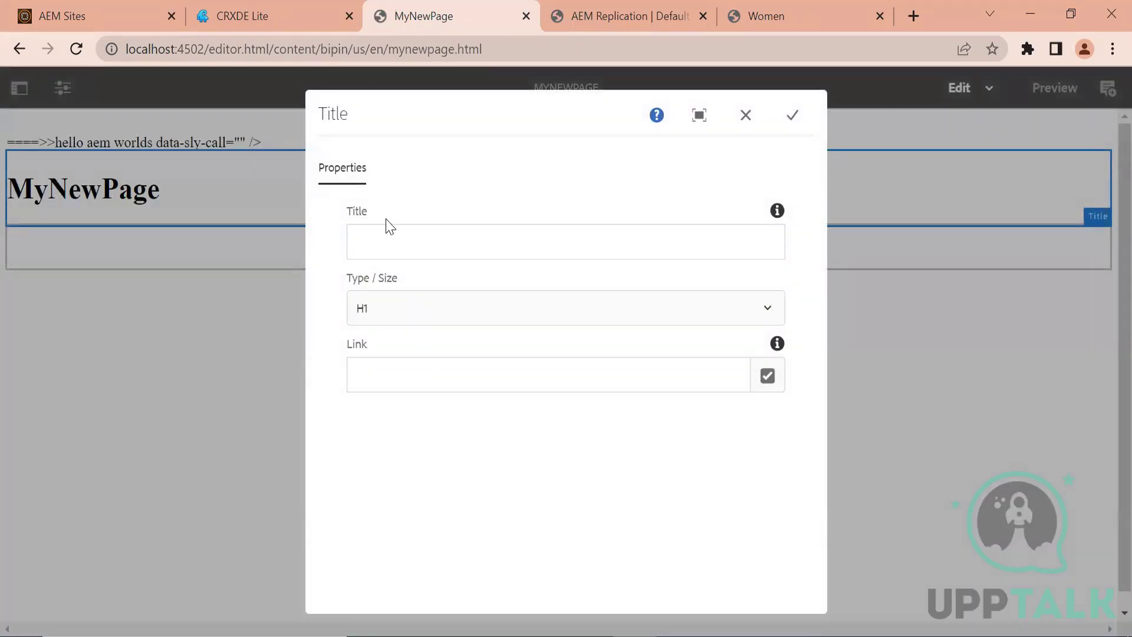
left_click(409, 236)
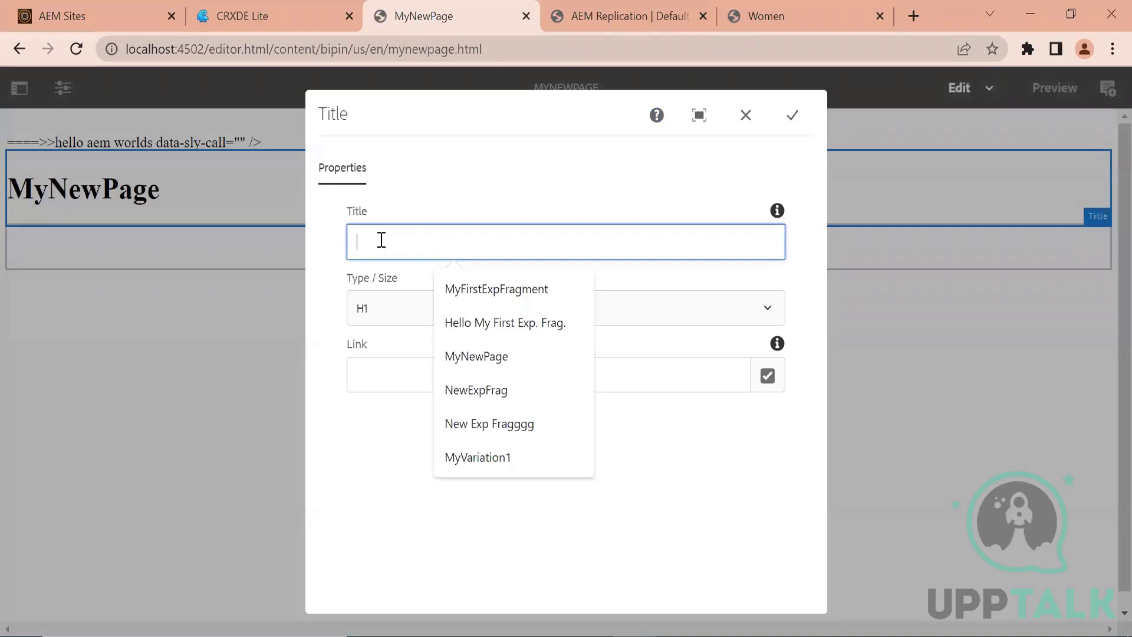
type("Hi Tojo")
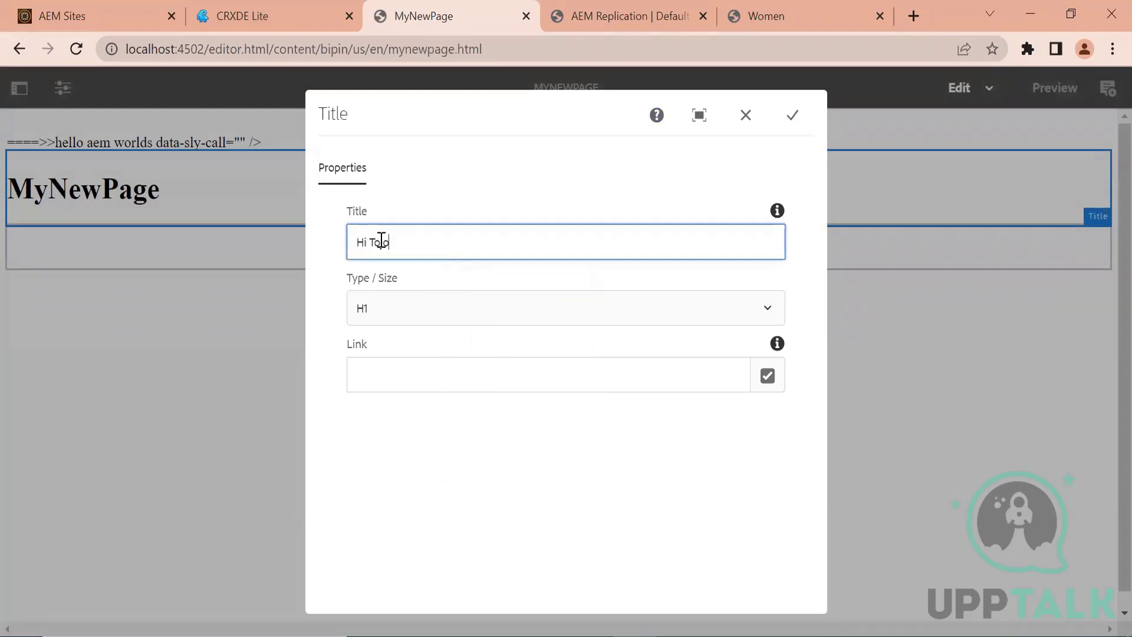
left_click(792, 116)
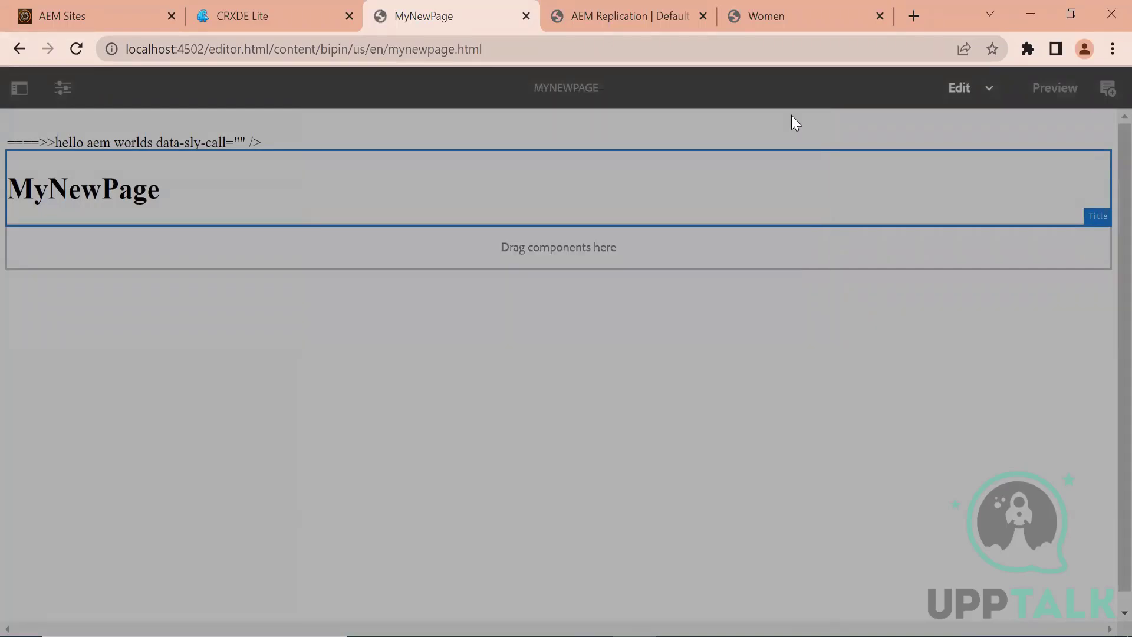
Refresh the title node in CRXDE Lite and check its jcr:title and sling:resourceType properties.
left_click(278, 23)
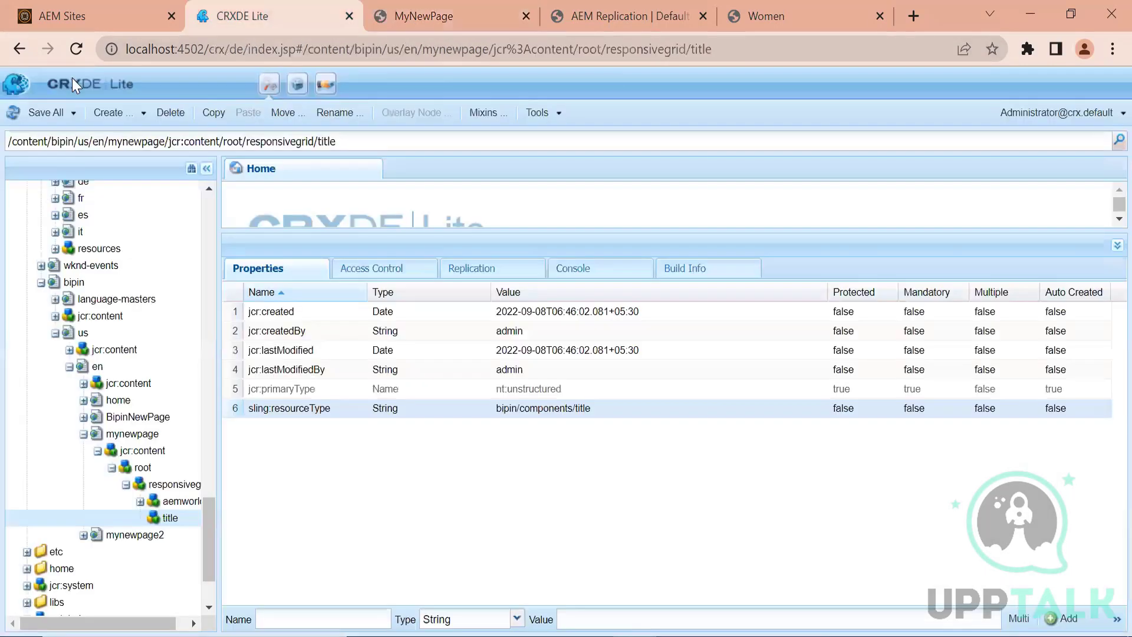
left_click(12, 112)
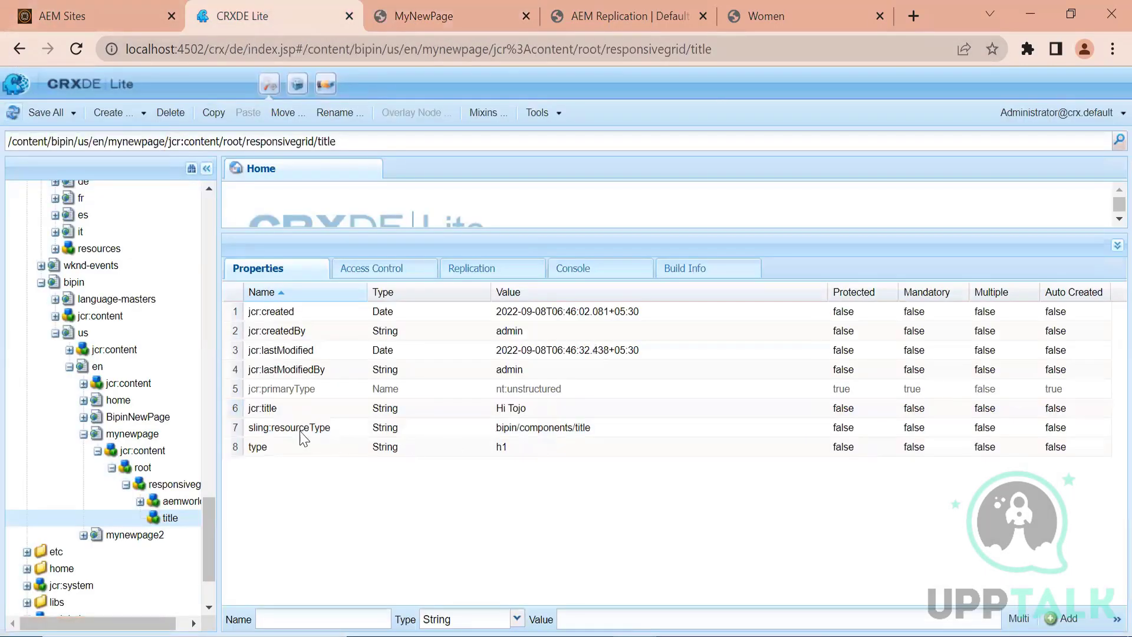
left_click(282, 409)
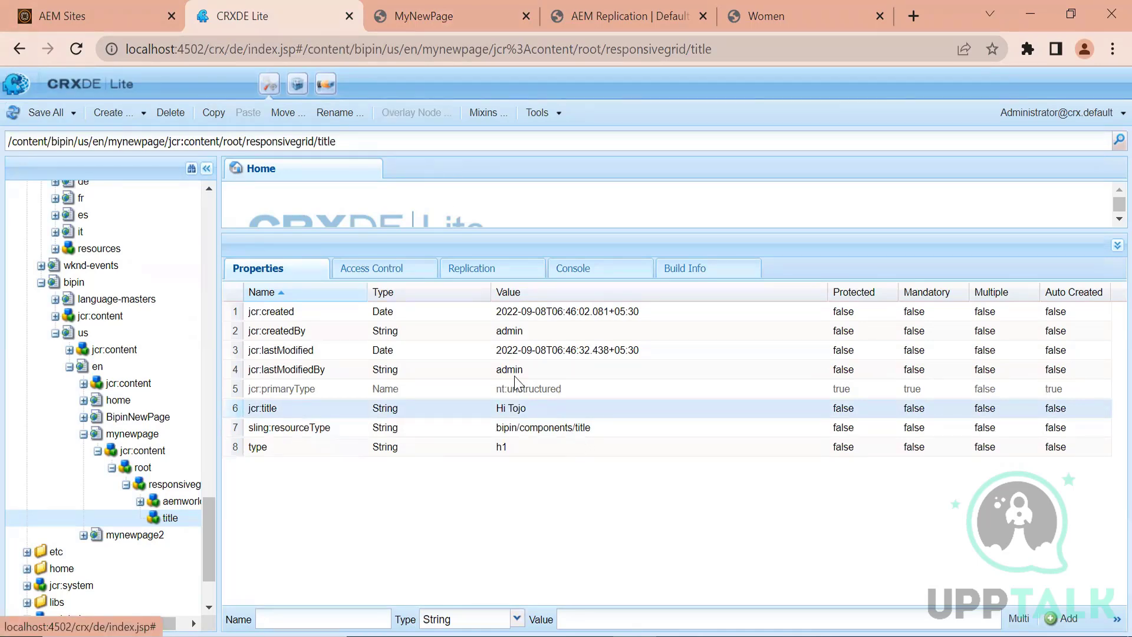
left_click(517, 432)
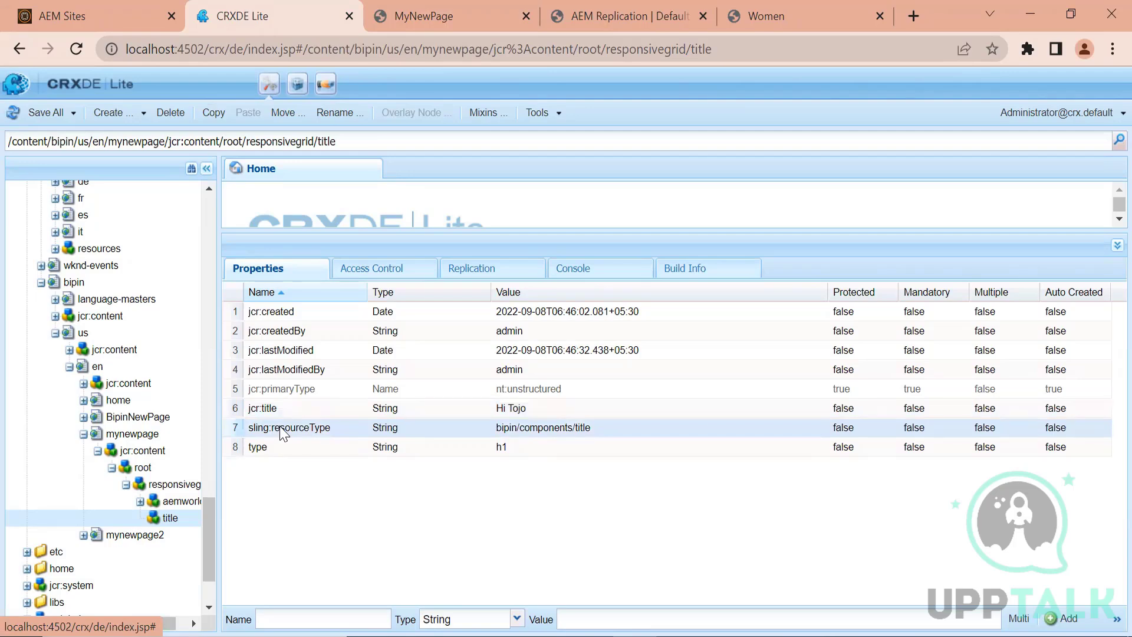
Return to the MyNewPage editor and highlight the page name mynewpage in the page URL.
left_click(433, 12)
left_click(278, 7)
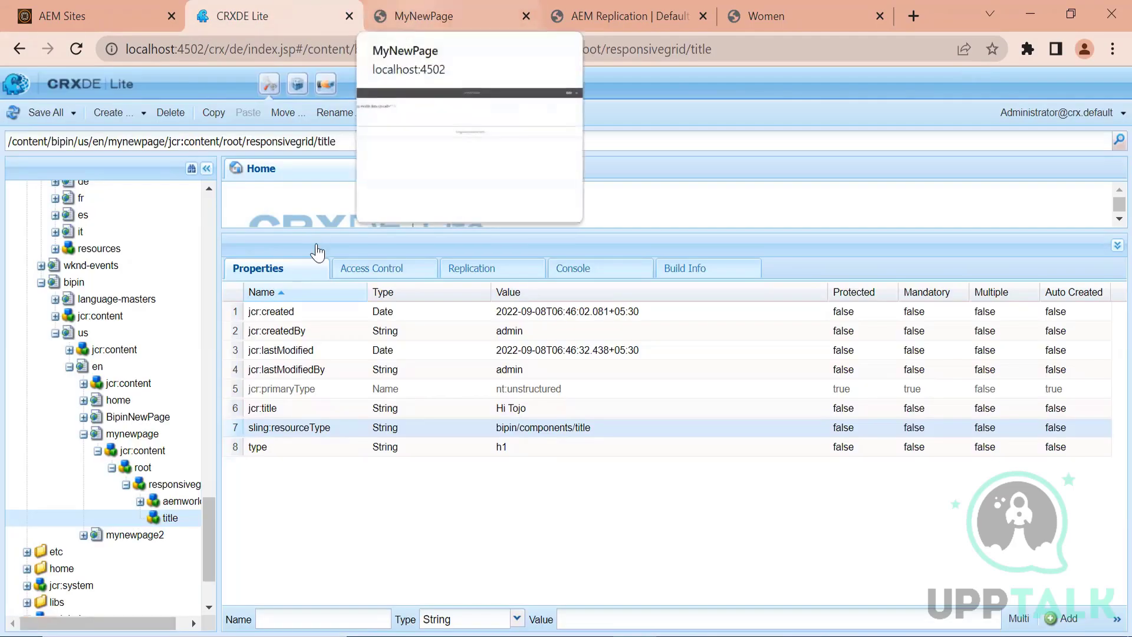
left_click(414, 22)
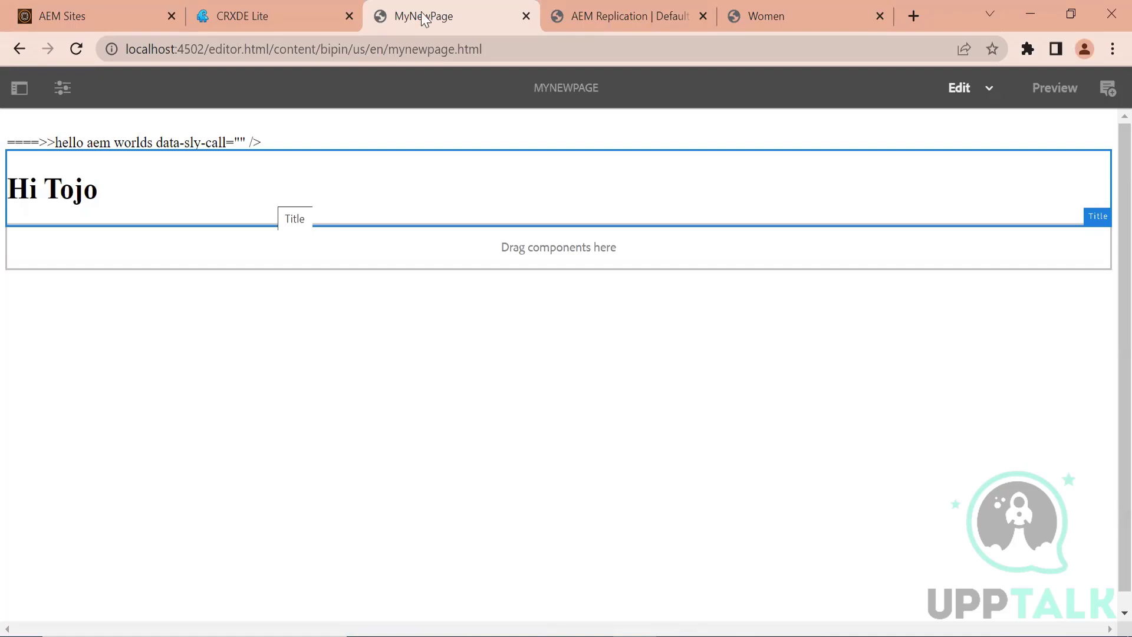
double_click(414, 48)
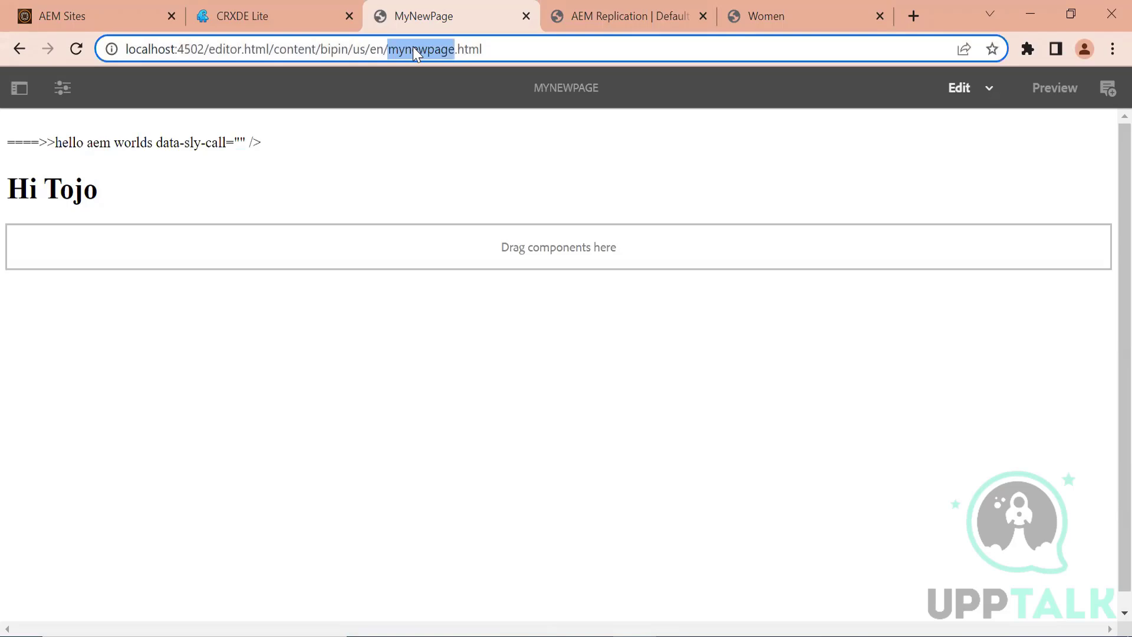
Back in CRXDE Lite, examine the title node's jcr:title, sling:resourceType and type properties.
left_click(258, 6)
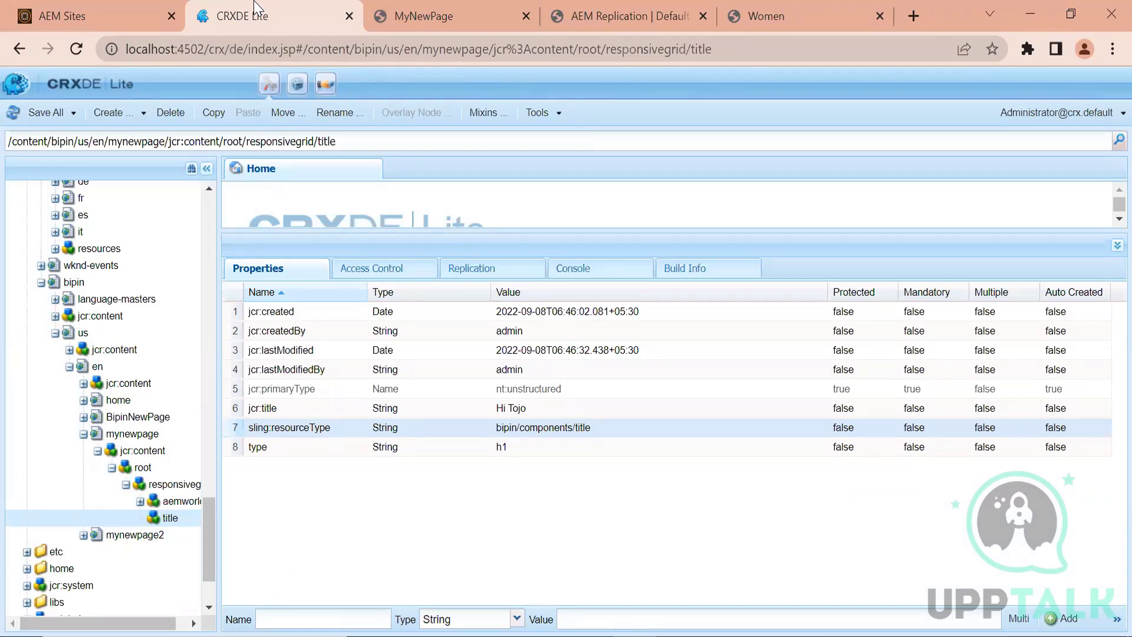
left_click(285, 412)
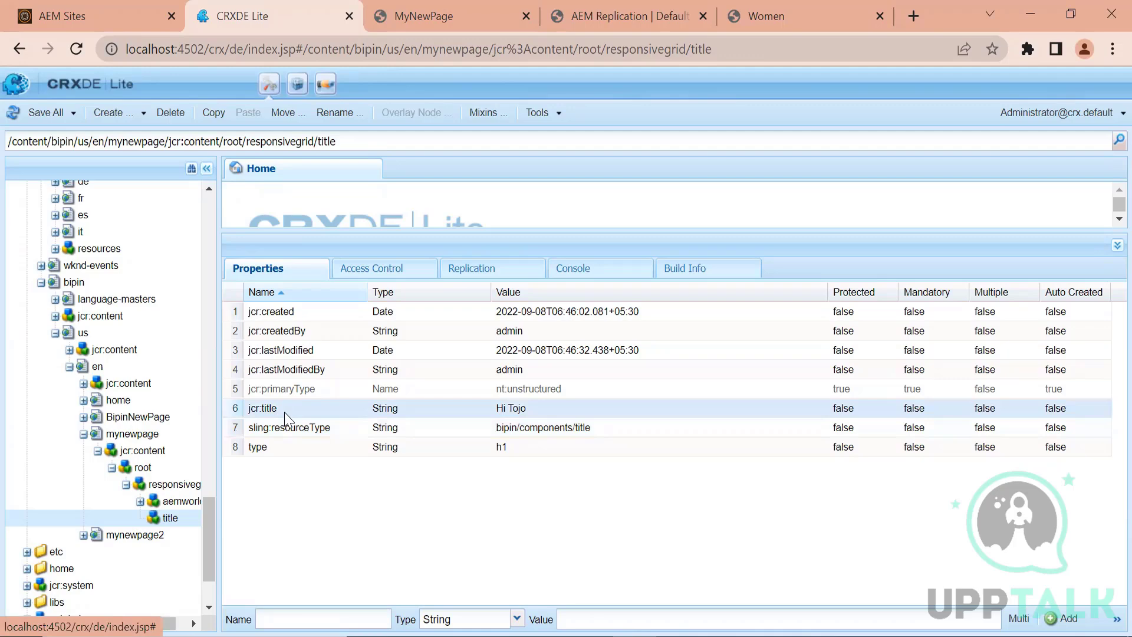
left_click(517, 430)
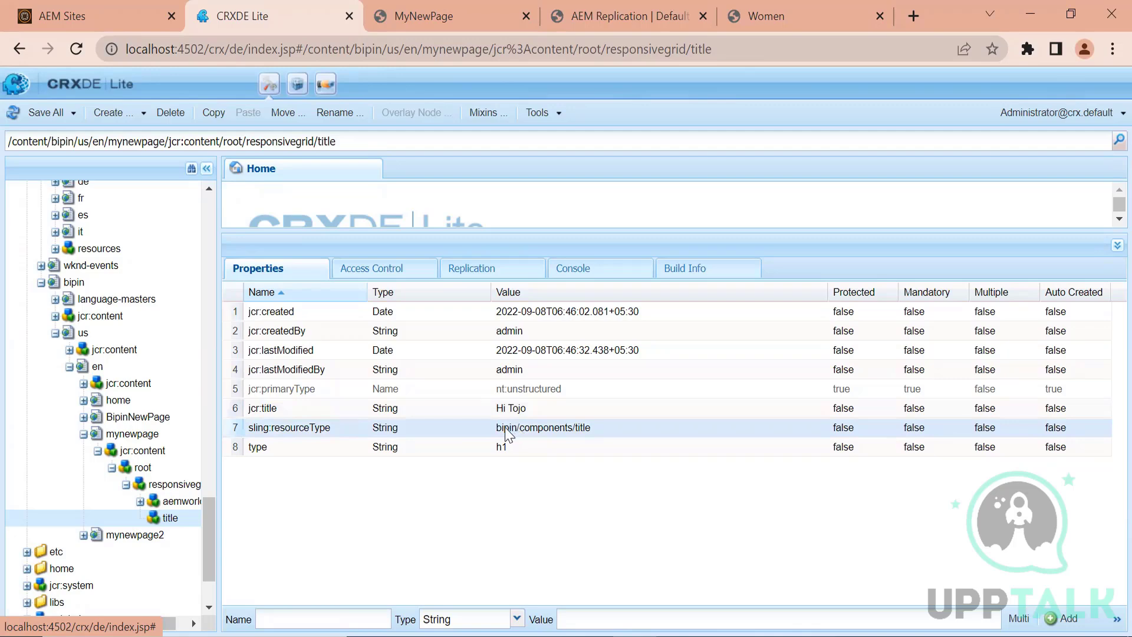
left_click(509, 413)
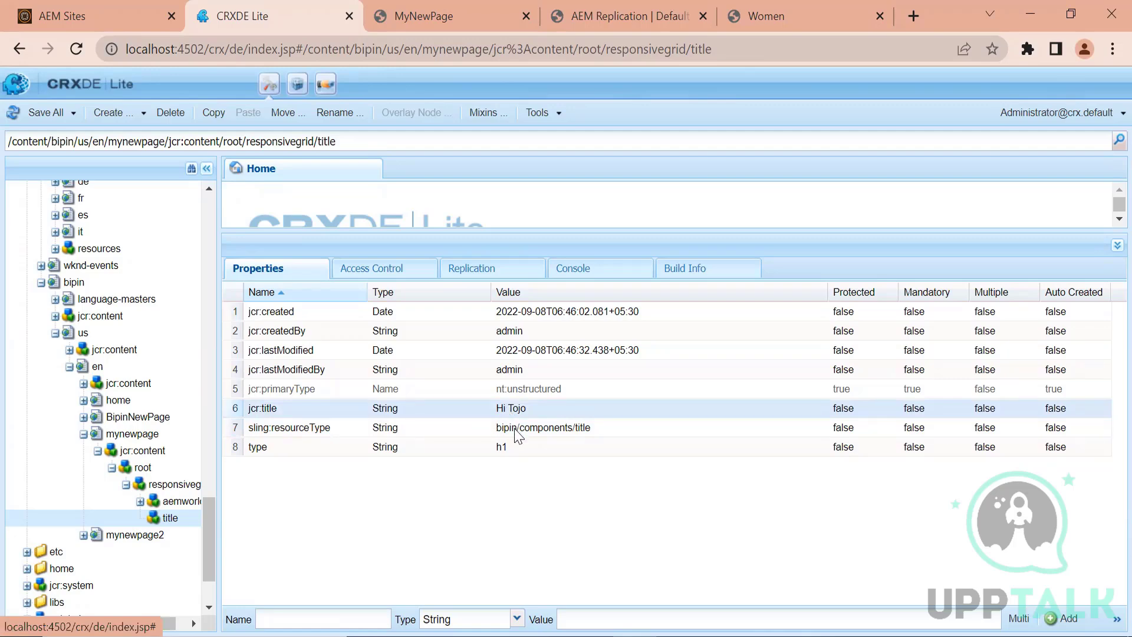
left_click(514, 431)
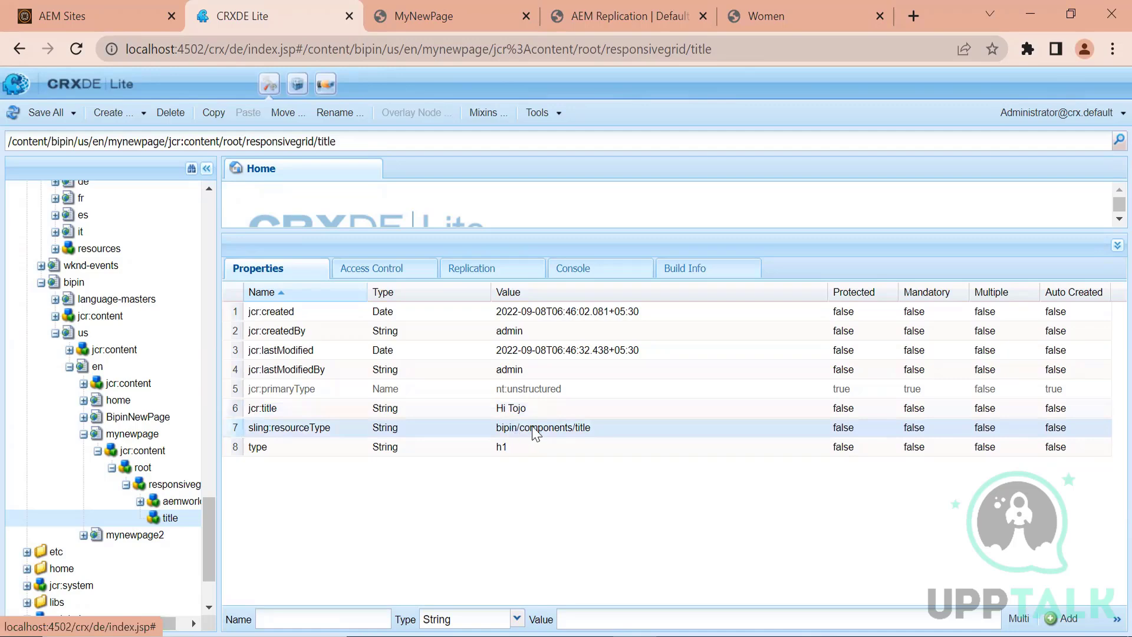
left_click(519, 411)
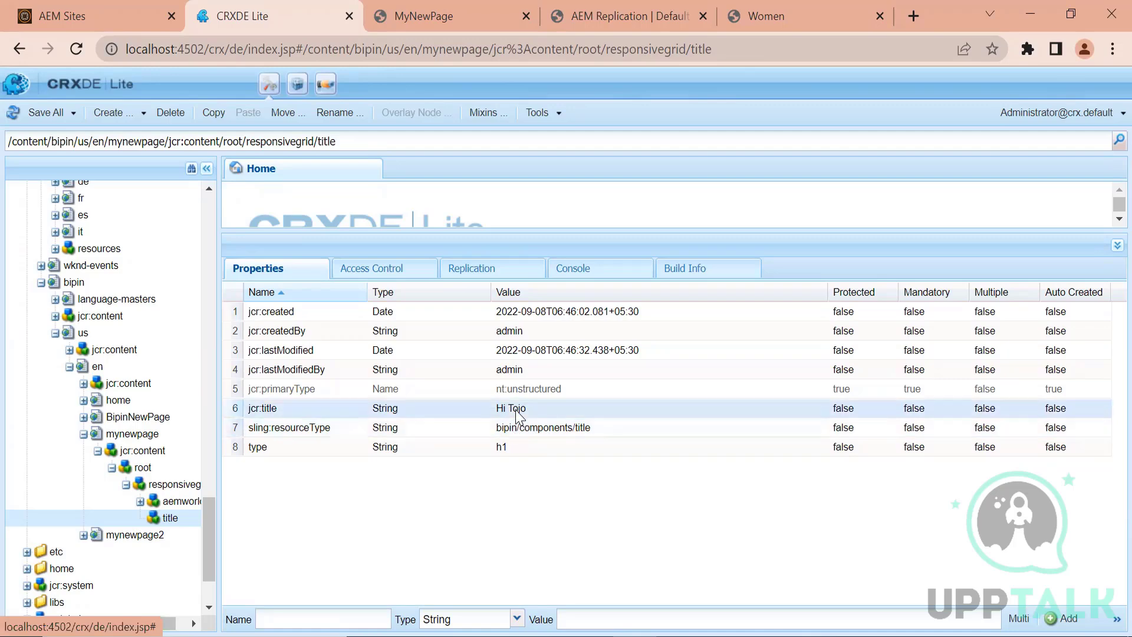
left_click(504, 446)
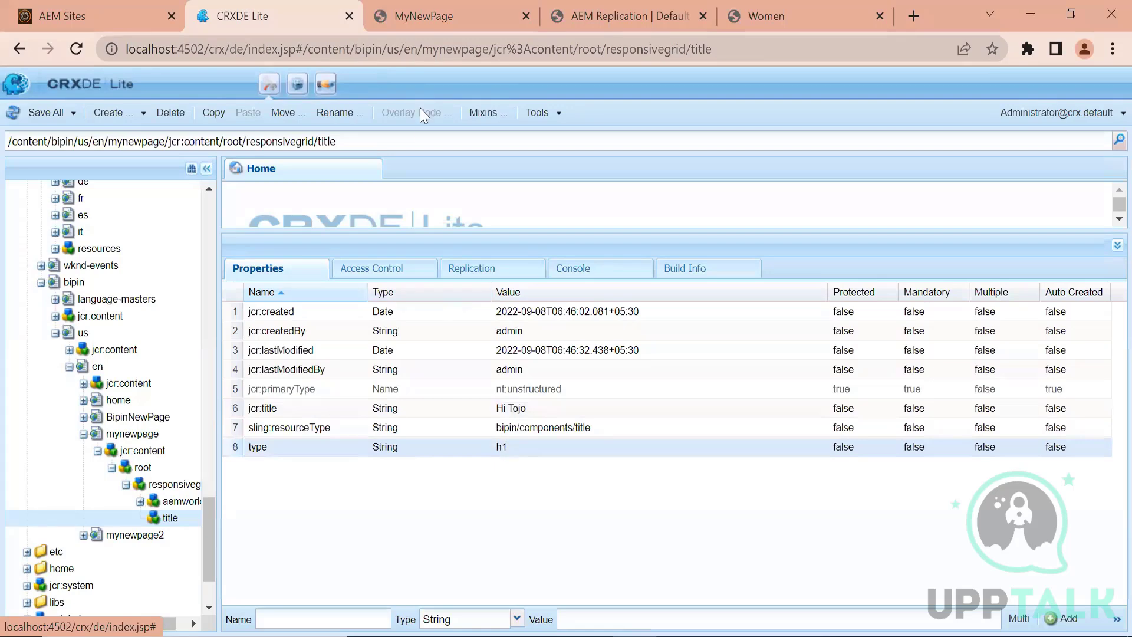
Compare the MyNewPage editor with its repository nodes and highlight the /content/bipin/us/en/mynewpage path in the page URL.
left_click(421, 15)
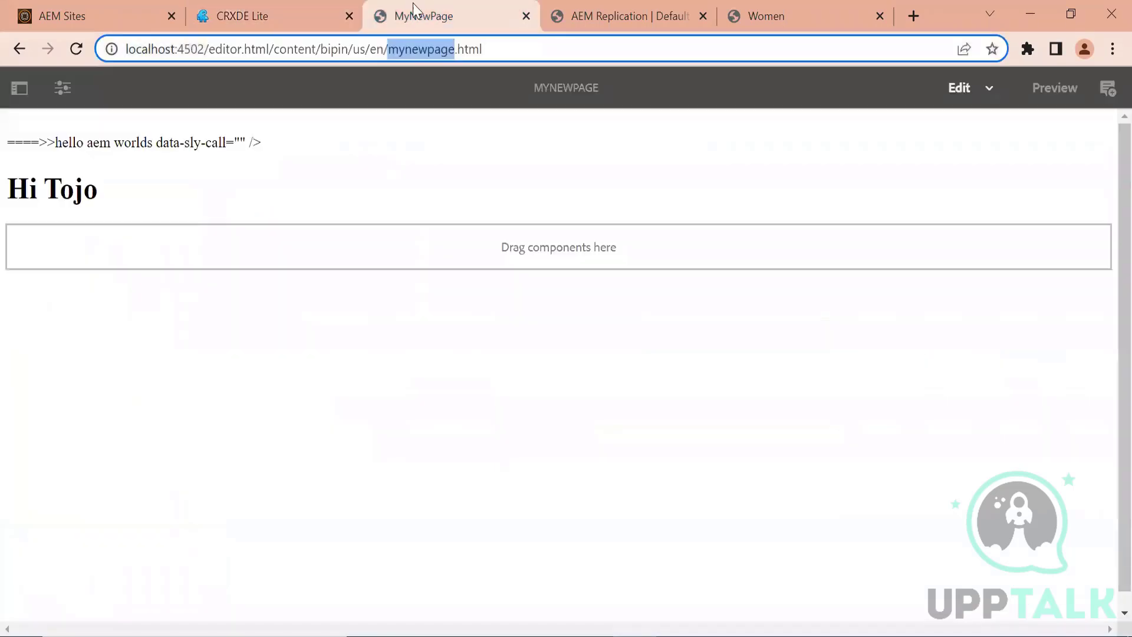
left_click(251, 4)
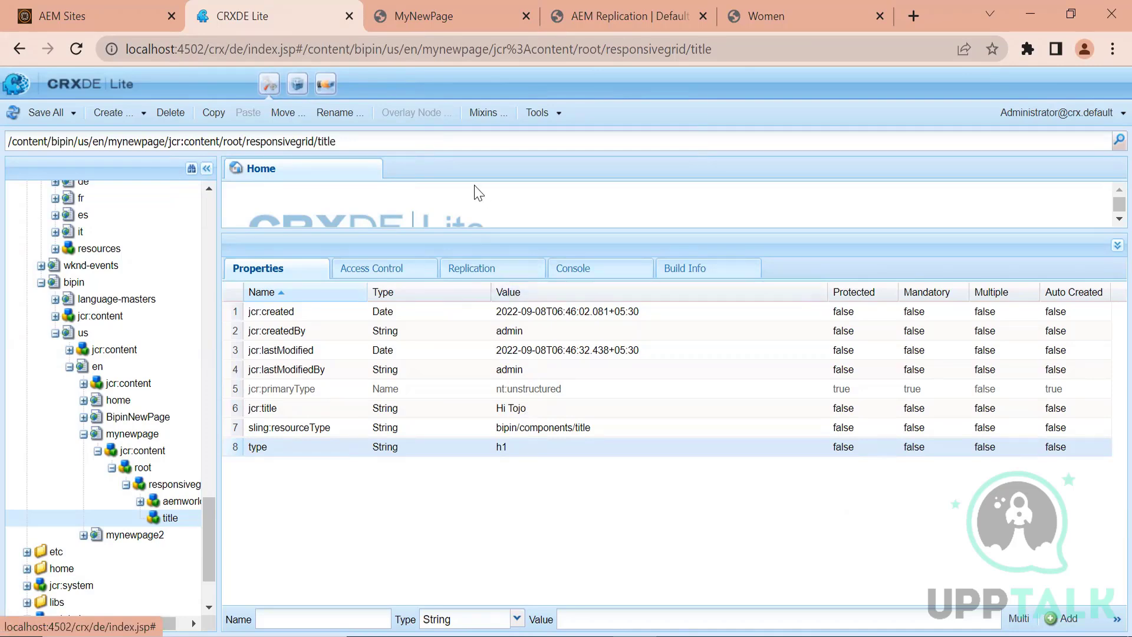
left_click(466, 16)
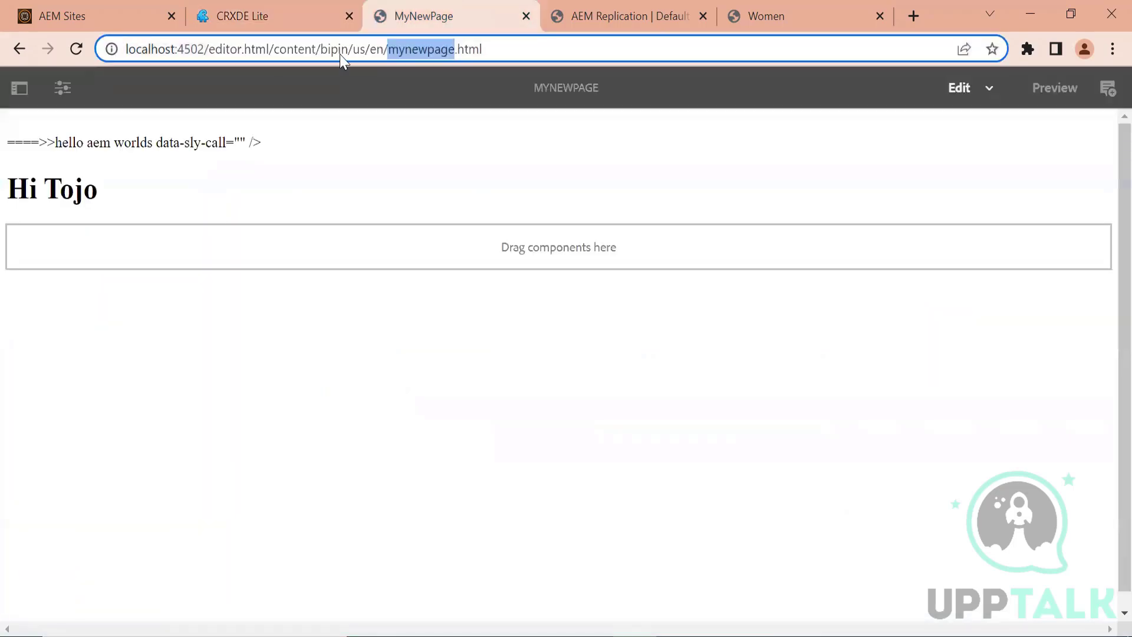
left_click_drag(266, 50, 455, 58)
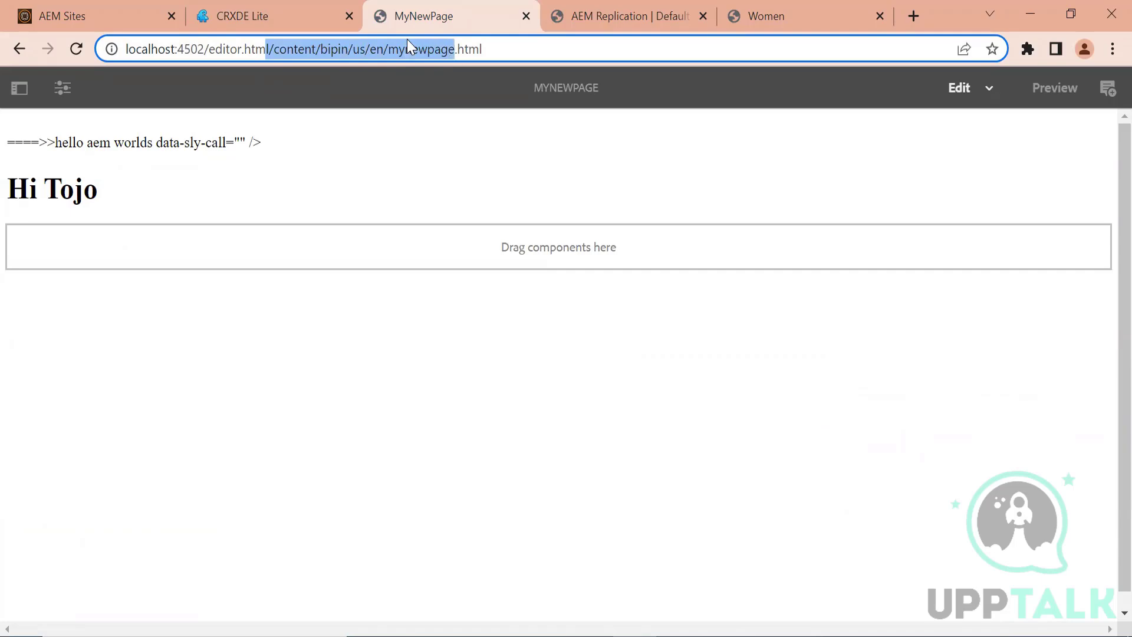
In CRXDE Lite, inspect the jcr:content, responsivegrid, aemworld and title nodes under mynewpage.
left_click(296, 7)
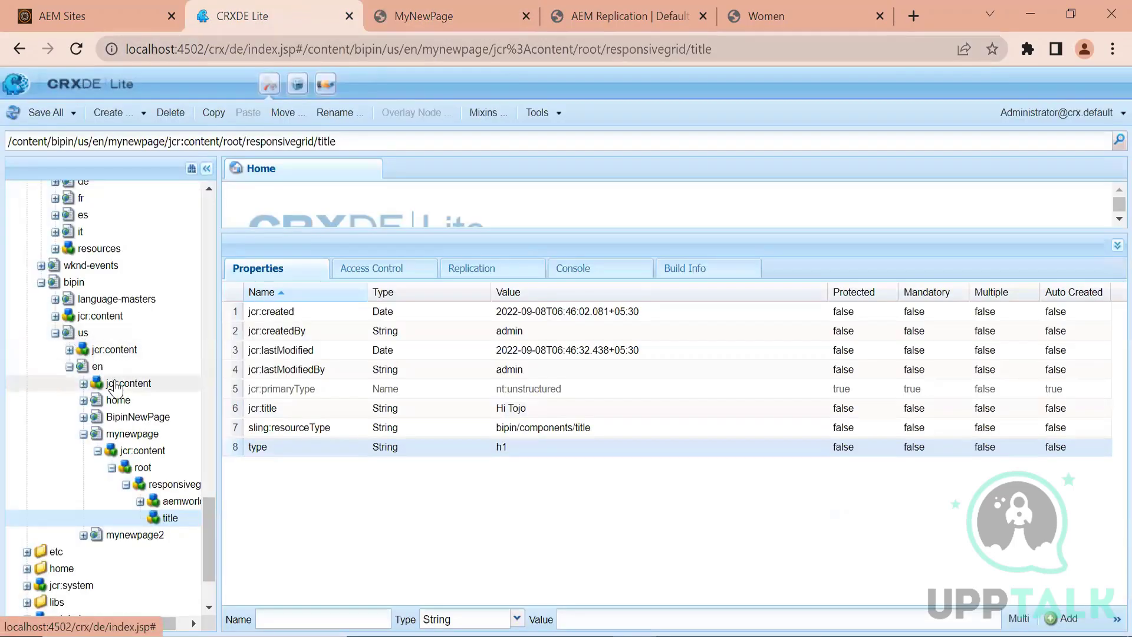
mouse_move(132, 434)
left_mouse_down()
mouse_move(177, 451)
mouse_move(143, 485)
mouse_move(135, 453)
left_mouse_up()
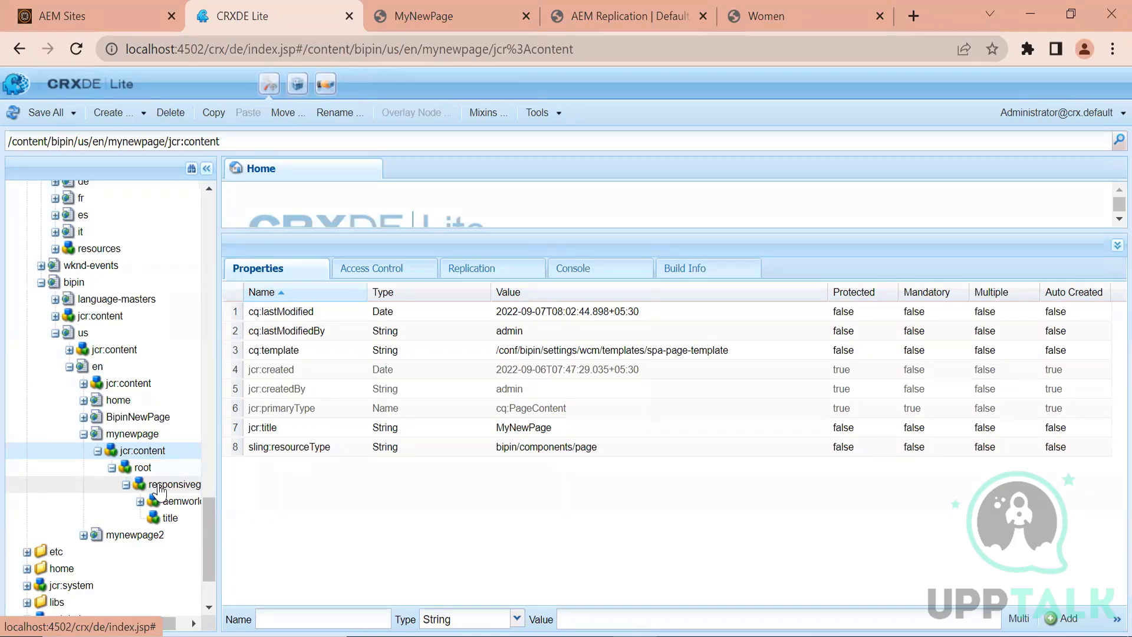
left_click(161, 487)
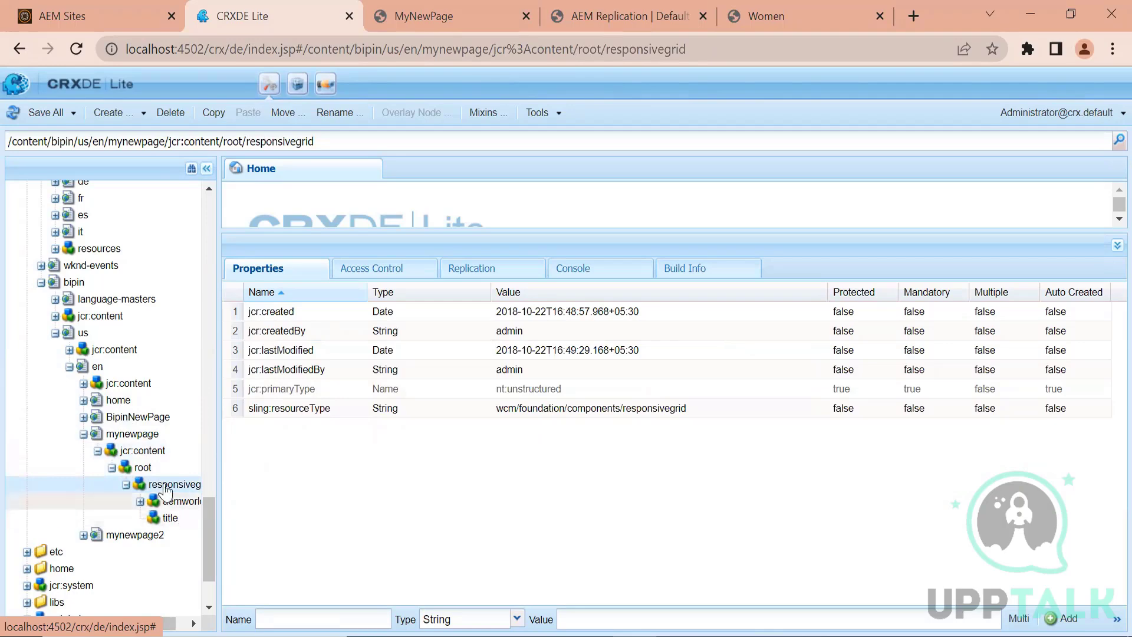
left_click(146, 454)
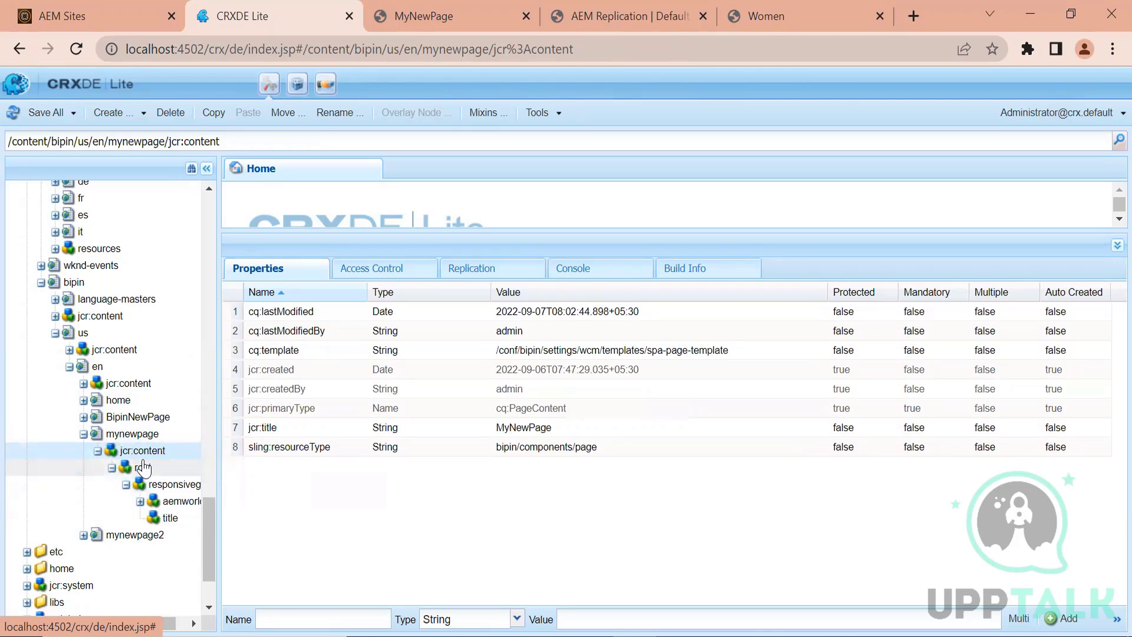
left_click(177, 501)
left_click(171, 522)
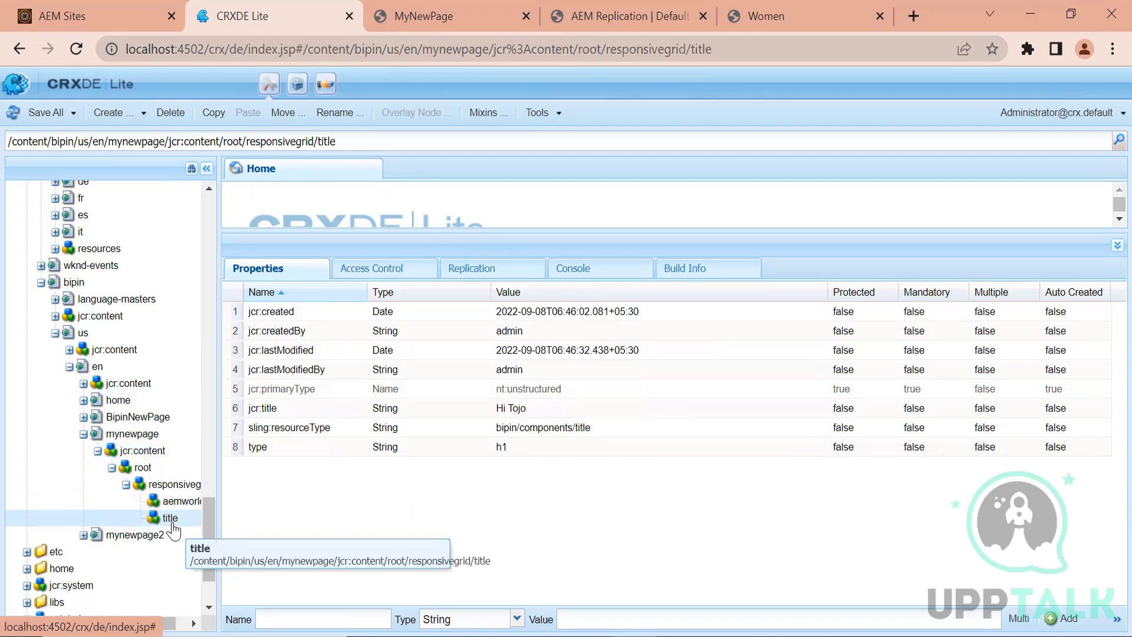
left_click(187, 492)
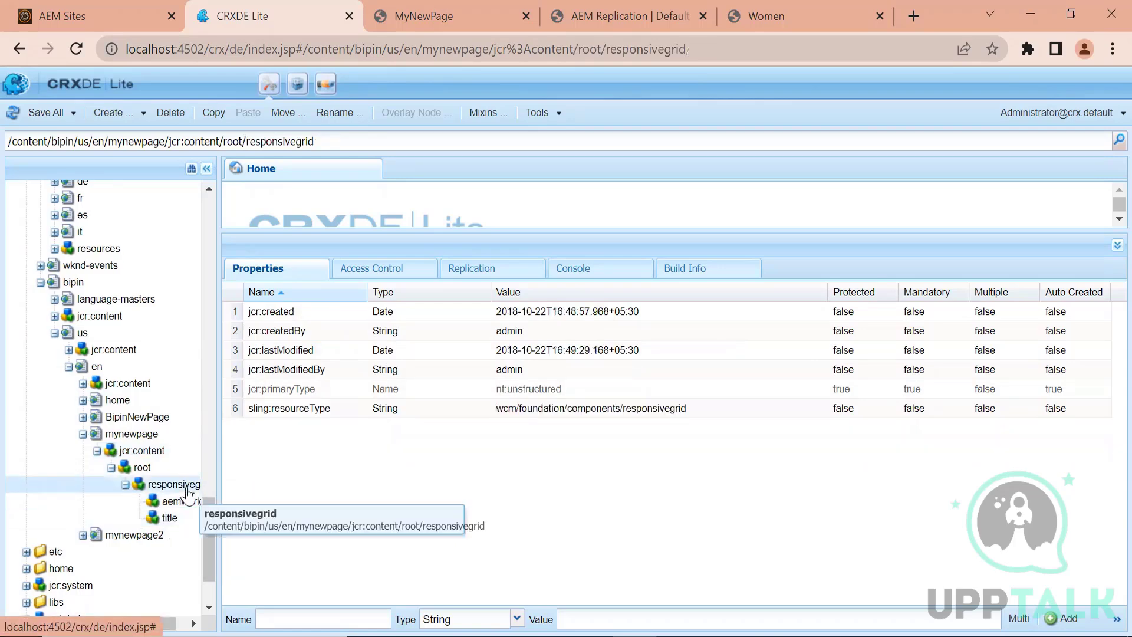
In the MyNewPage editor, select the component drop area and the Title component, and return to the responsivegrid node in CRXDE Lite.
left_click(409, 12)
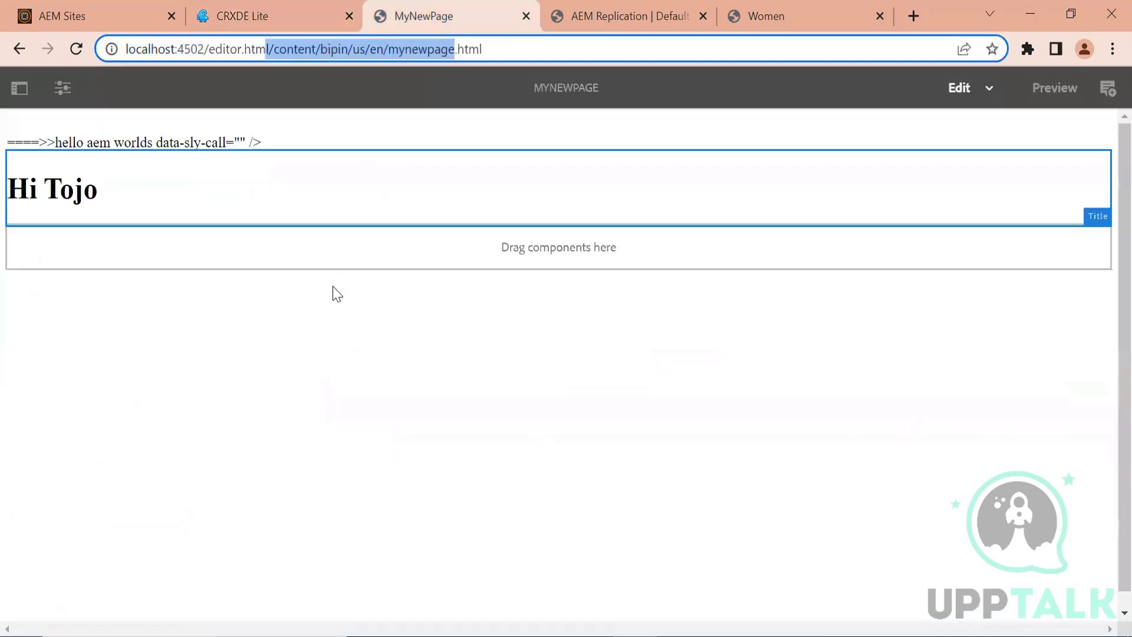
left_click(301, 251)
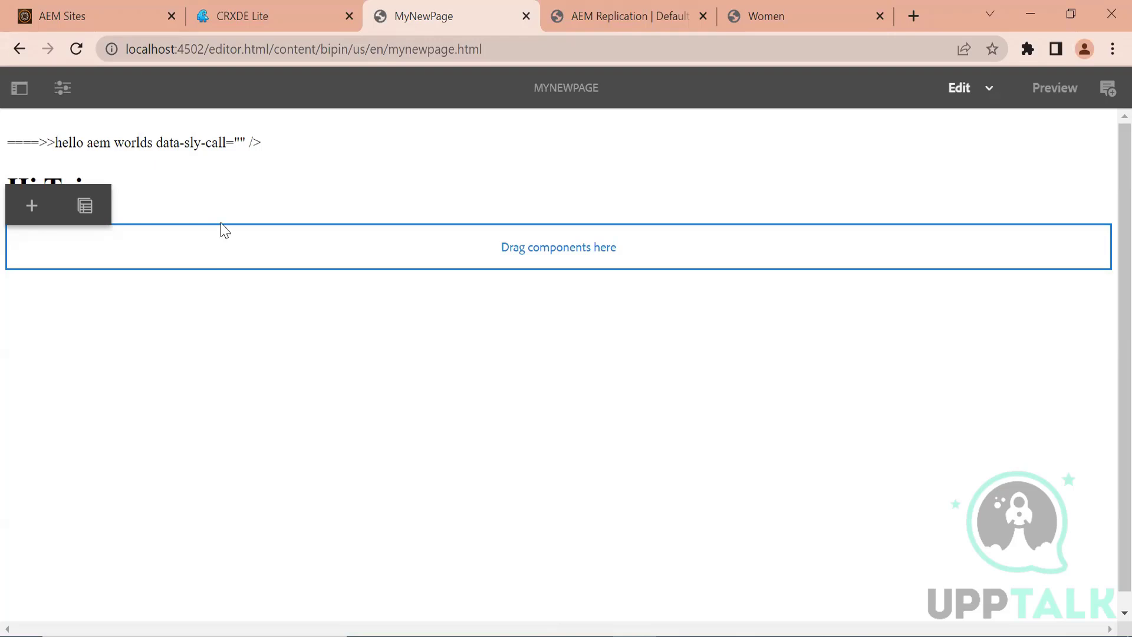
left_click(237, 205)
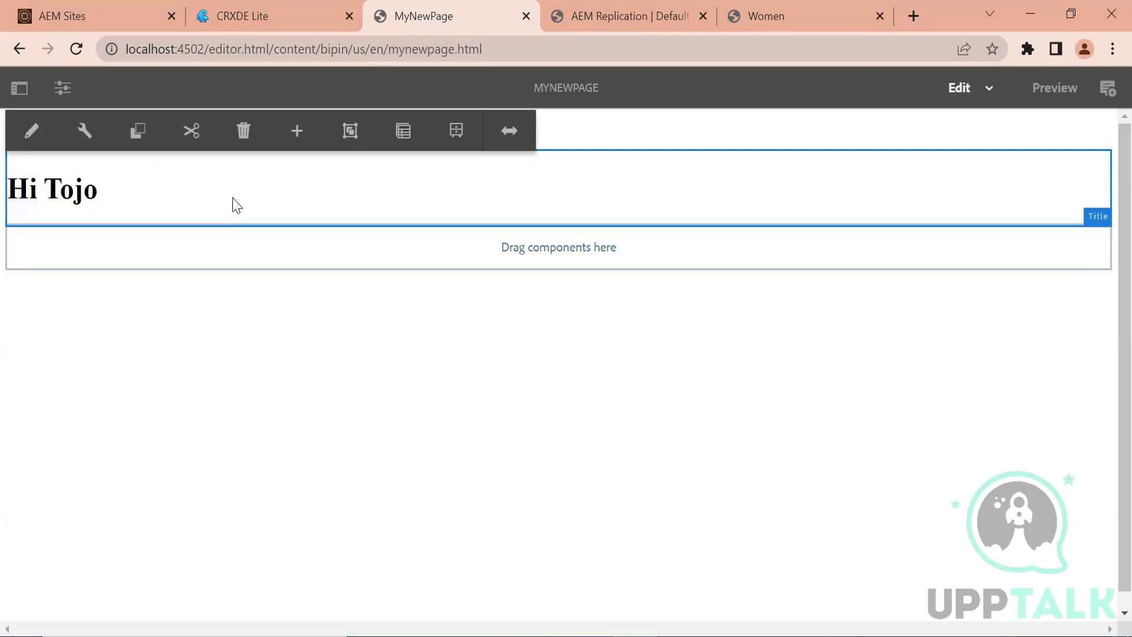
left_click(273, 10)
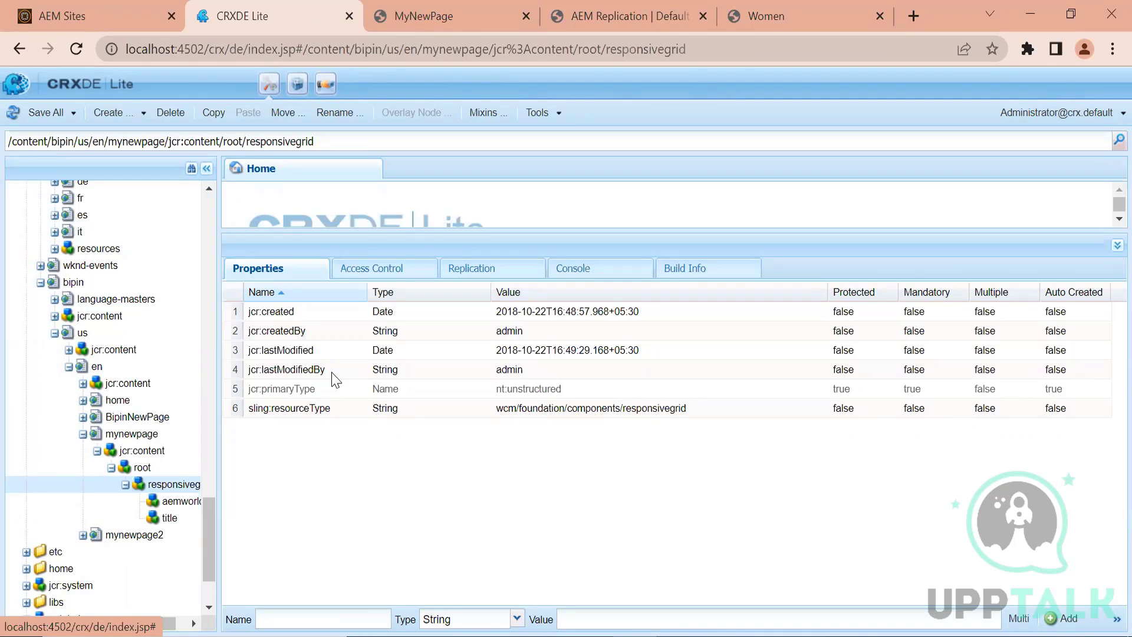
Examine the title node's properties under mynewpage's responsivegrid, comparing the content branch with the apps folder in the repository tree.
left_click(169, 522)
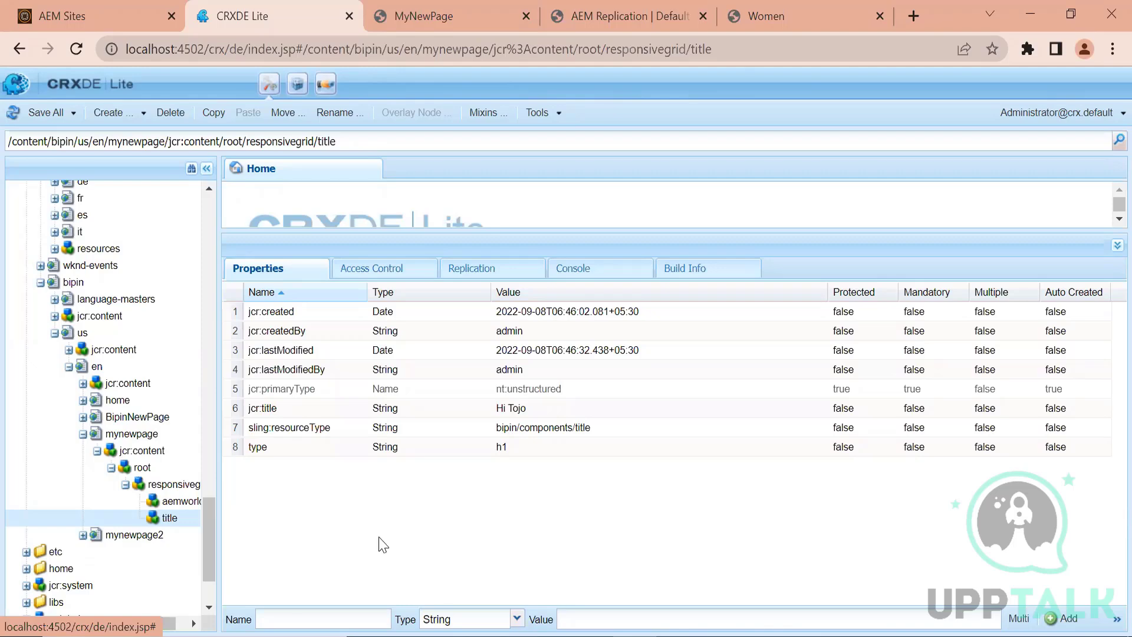
left_click_drag(204, 533, 228, 189)
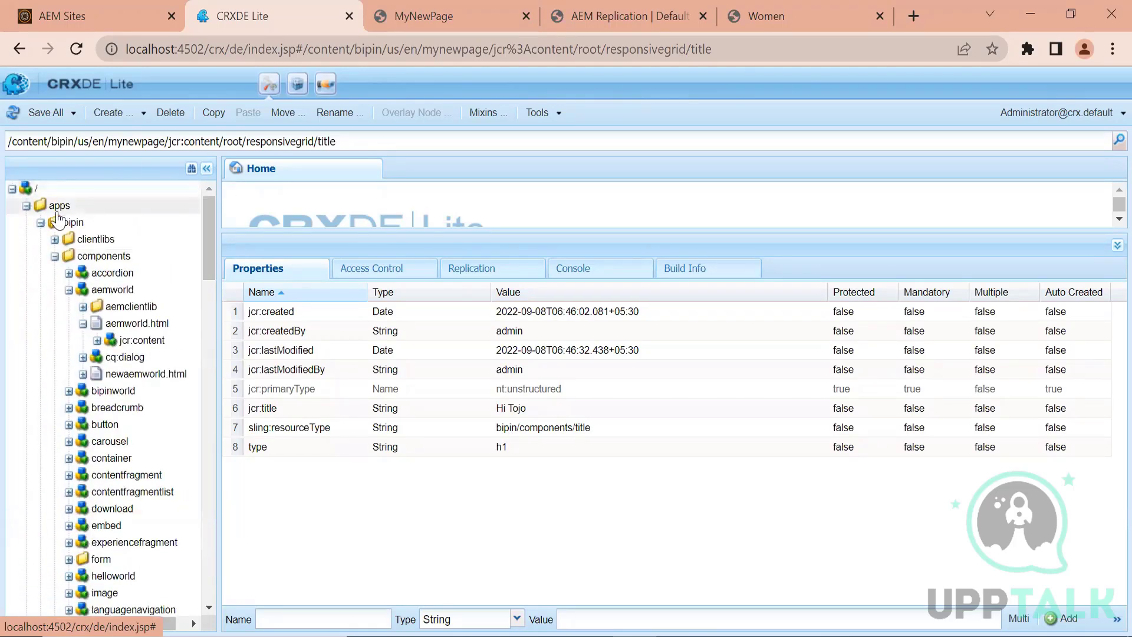
left_click(26, 206)
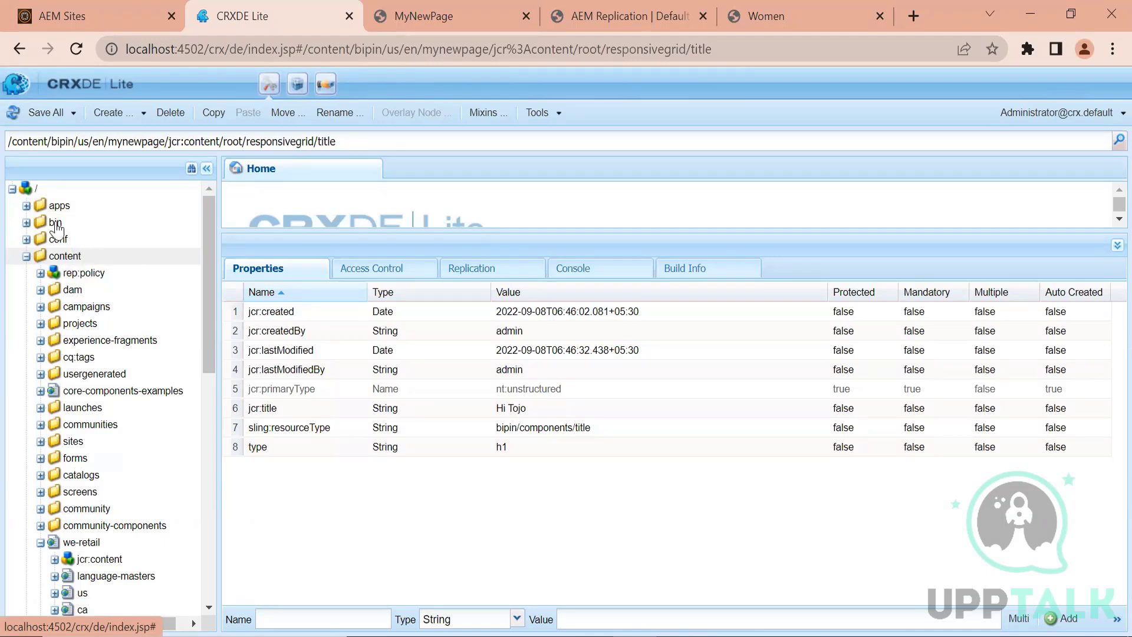
left_click(27, 206)
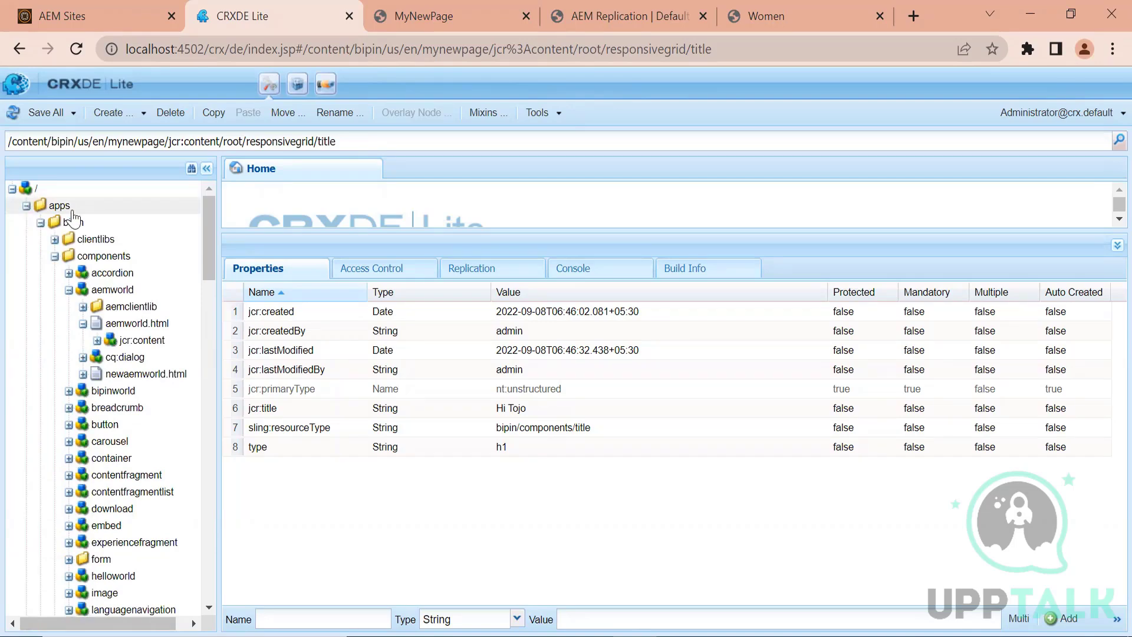
left_click_drag(212, 303, 260, 565)
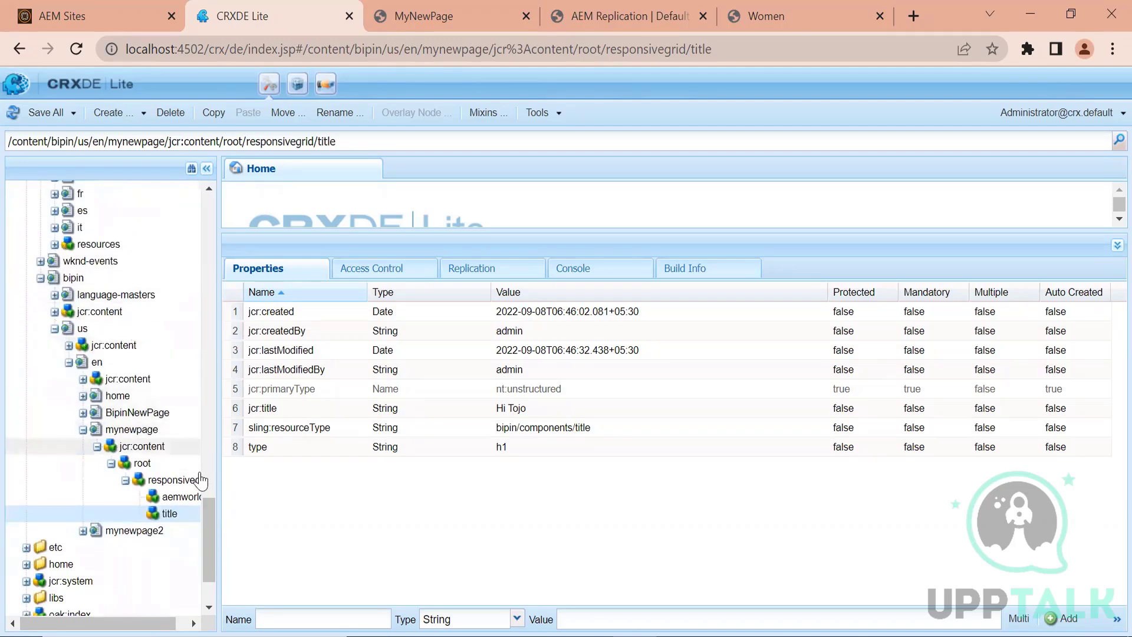
left_click(195, 499)
left_click(172, 514)
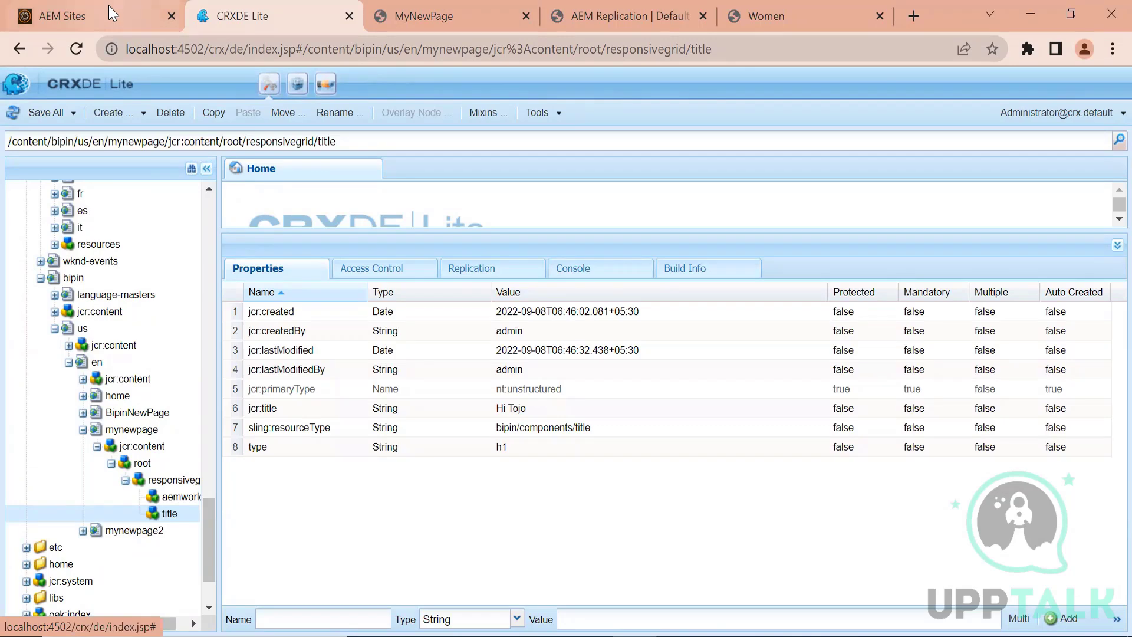
Close the MyNewPage editor and highlight the /etc/replication path in the Default Agent page's URL.
left_click(467, 13)
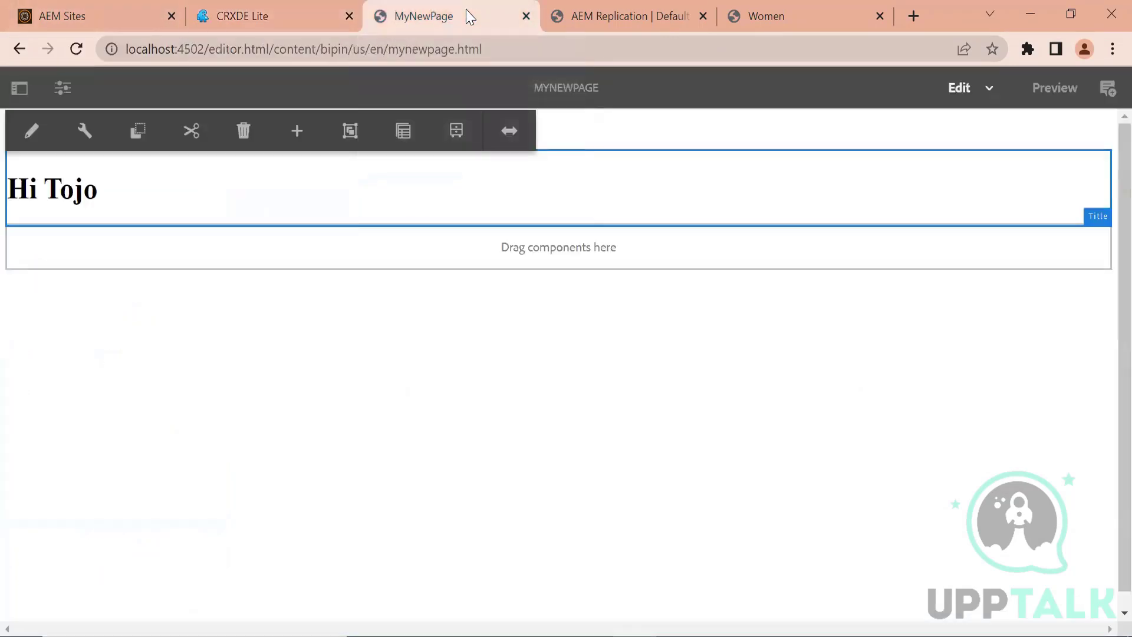
left_click(526, 16)
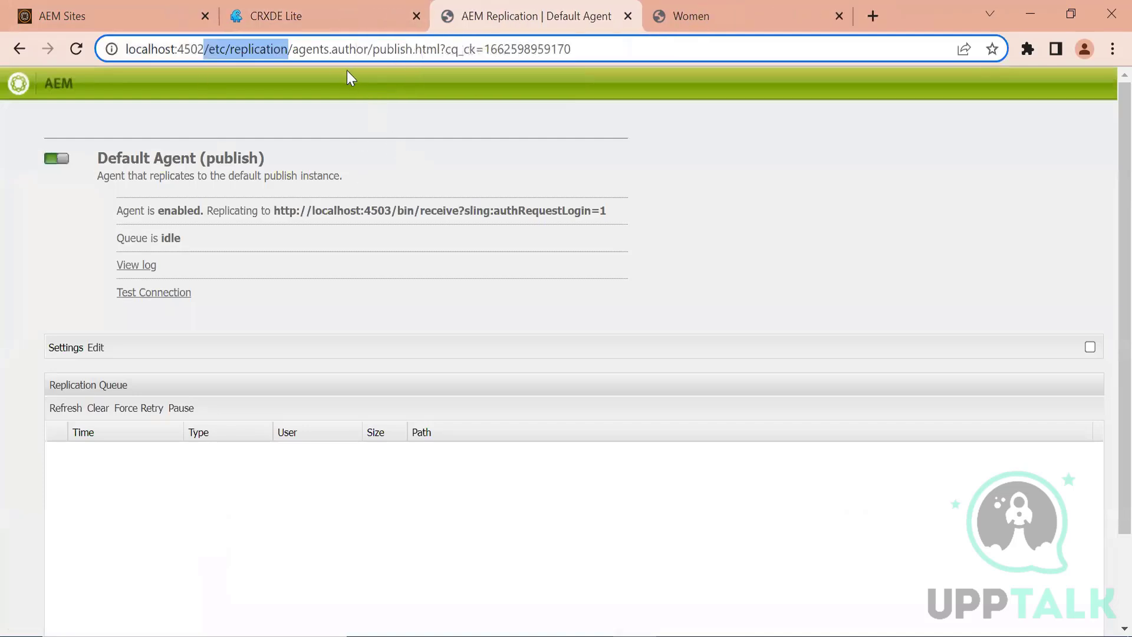
left_click(308, 47)
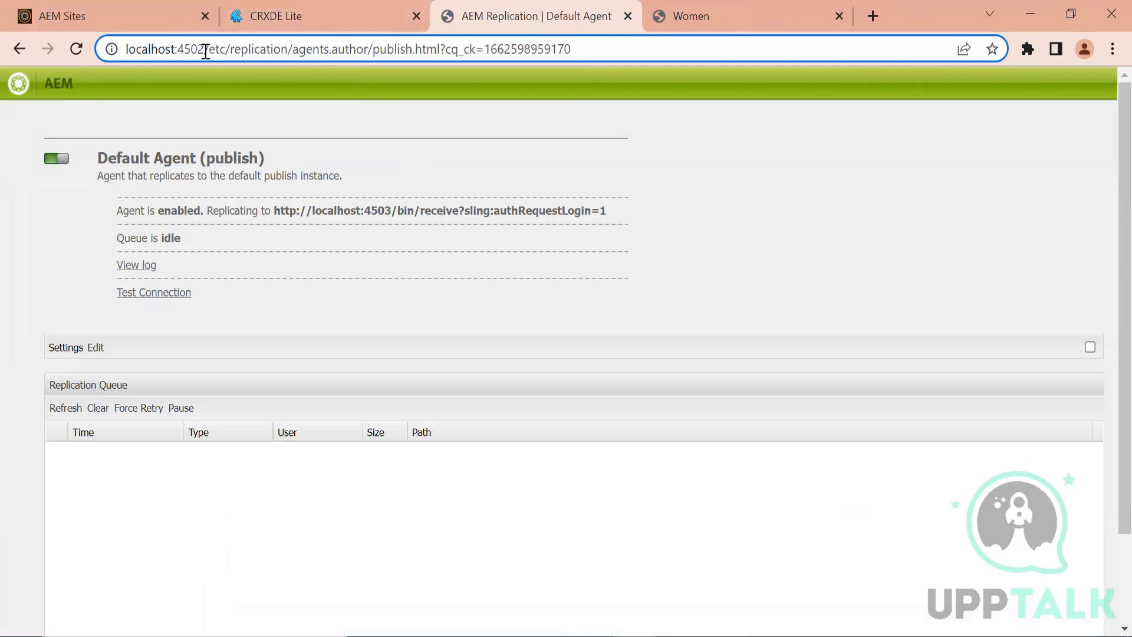
left_click_drag(205, 49, 313, 54)
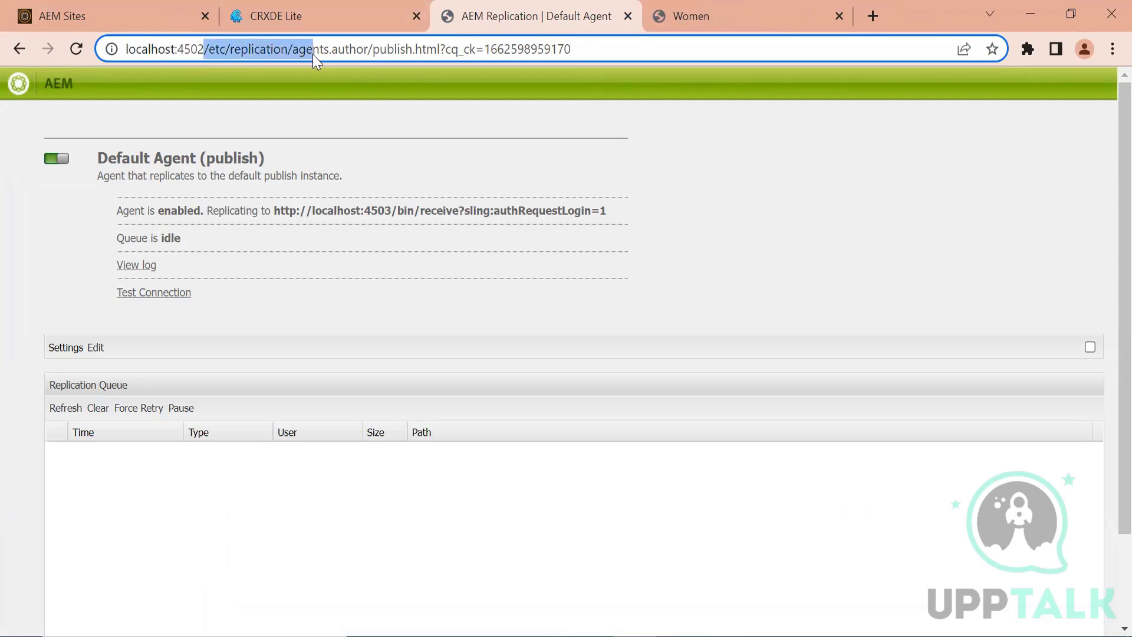
In CRXDE Lite, collapse the apps and content folders and expand etc, checking its contents against the replication agent page's path.
left_click(289, 17)
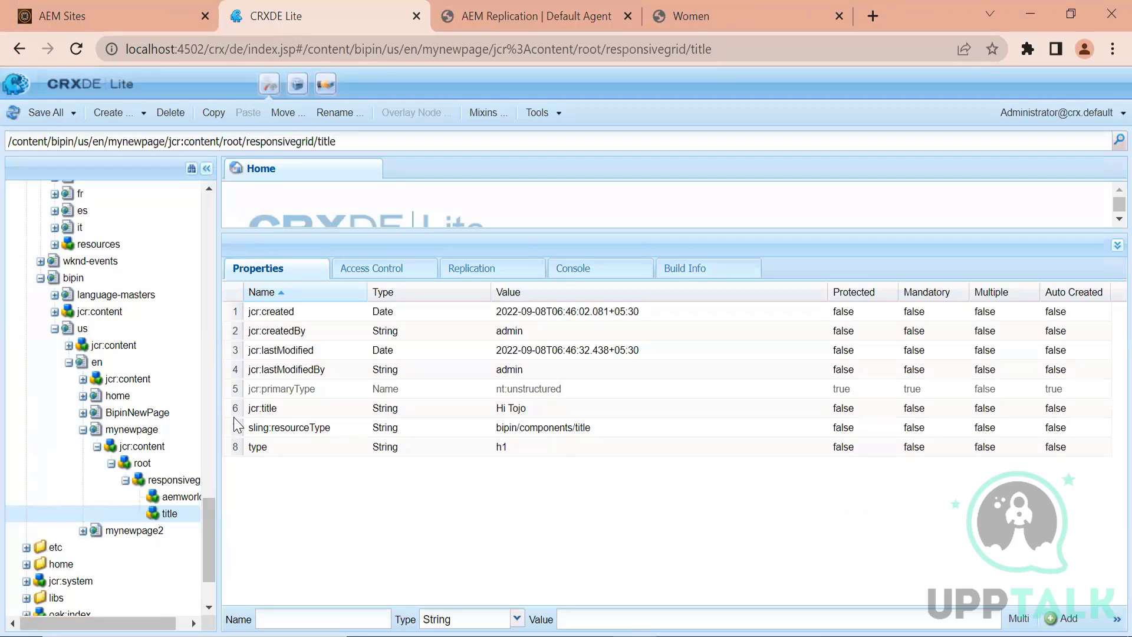
left_click_drag(210, 519, 212, 260)
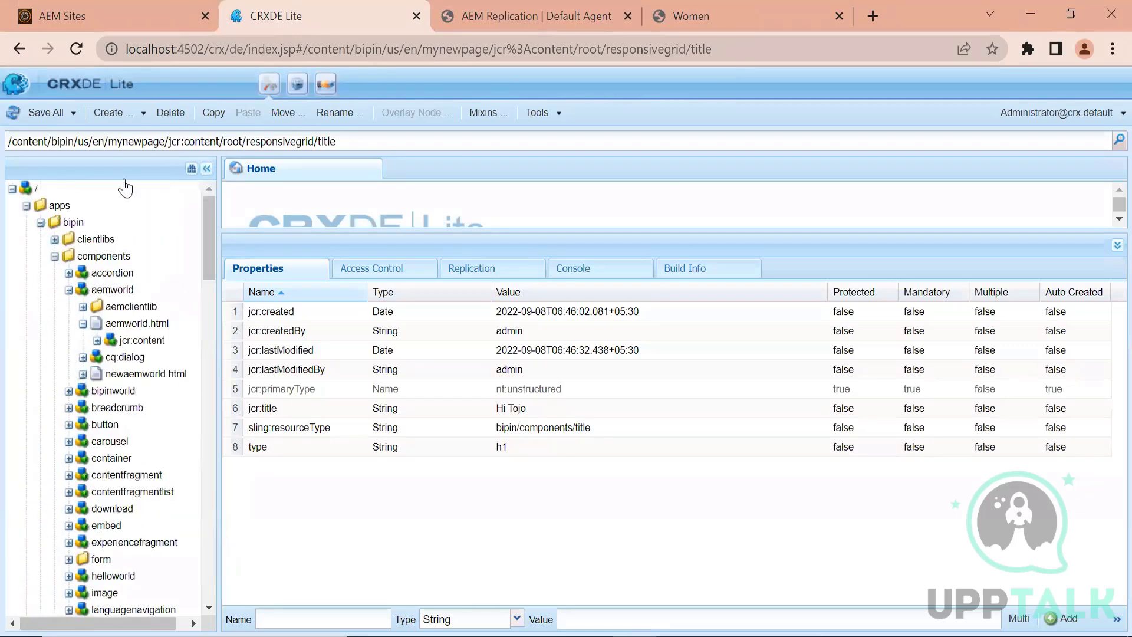
left_click(26, 206)
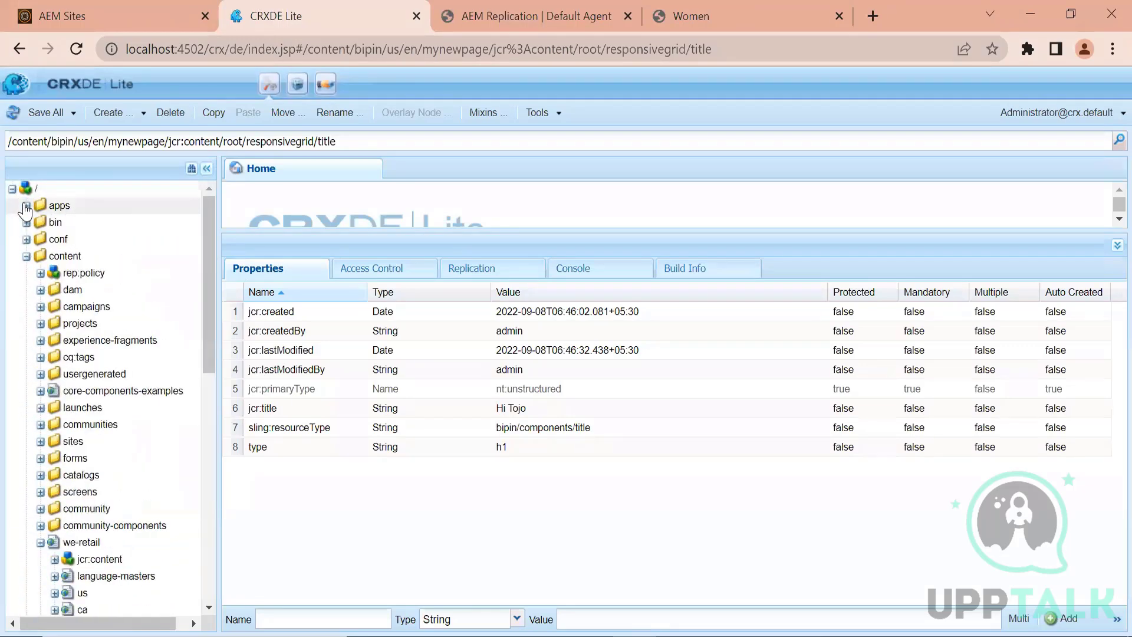
left_click(26, 256)
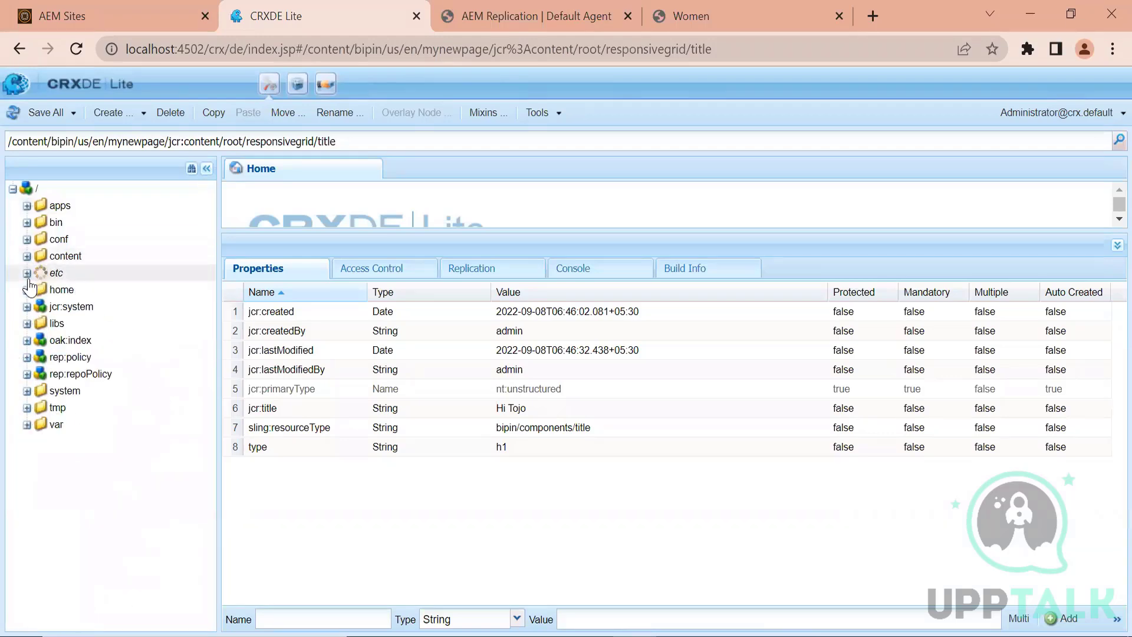
left_click(26, 273)
left_click_drag(208, 342, 209, 390)
left_click(519, 16)
left_click(279, 12)
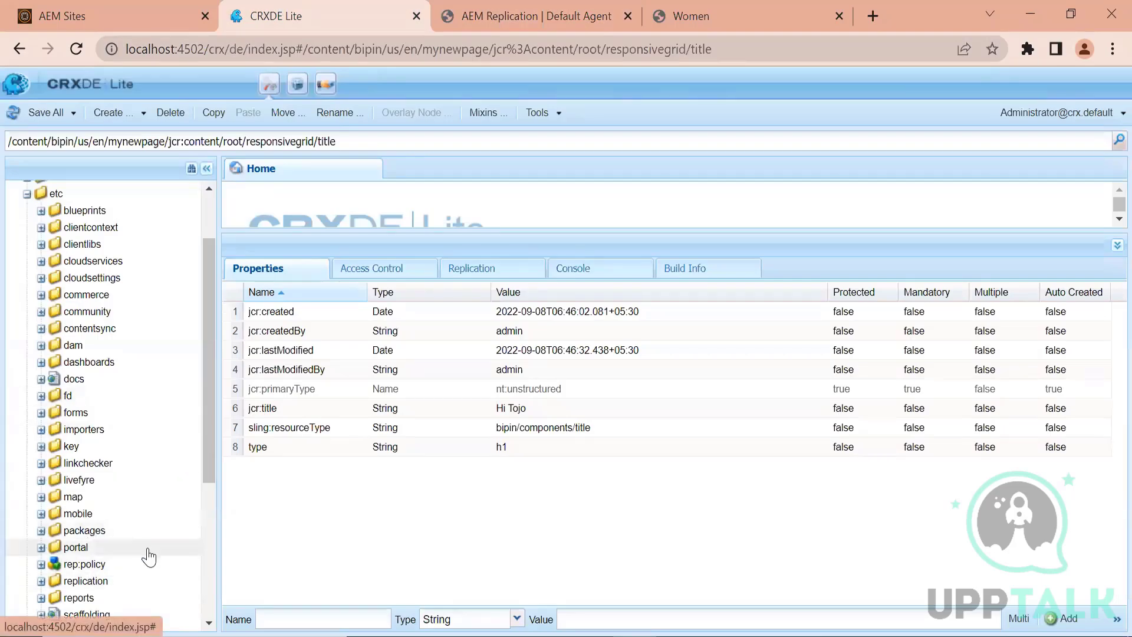
Inspect the jcr:content properties of /etc/replication/agents.author/publish, including jcr:title, and collapse the publish node.
left_click(93, 581)
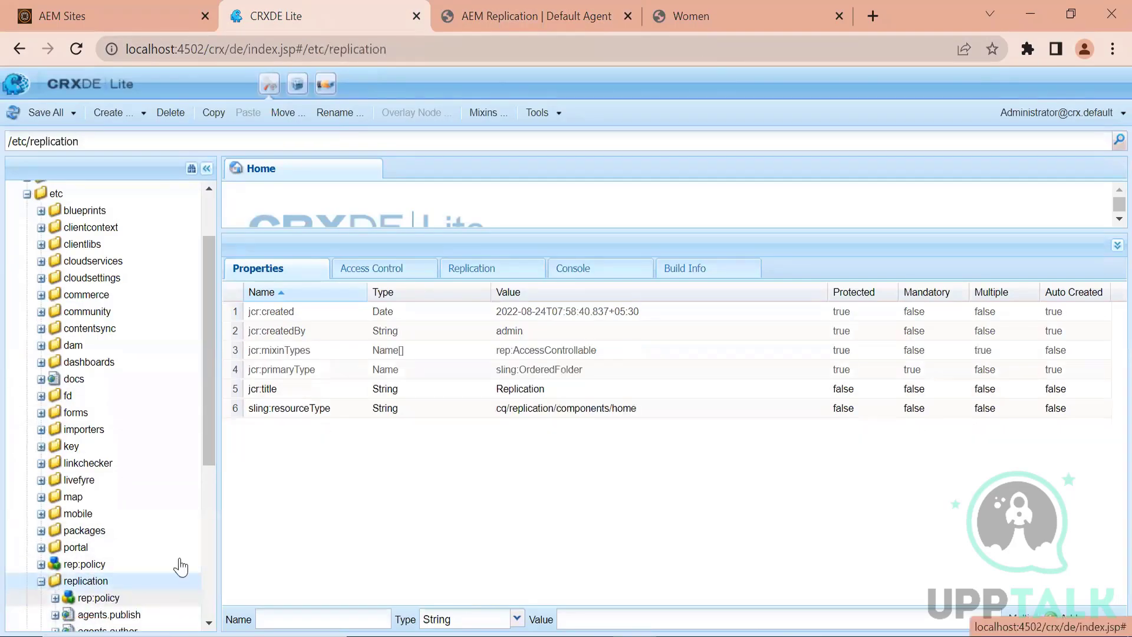
left_click_drag(210, 433, 209, 505)
left_click(135, 508)
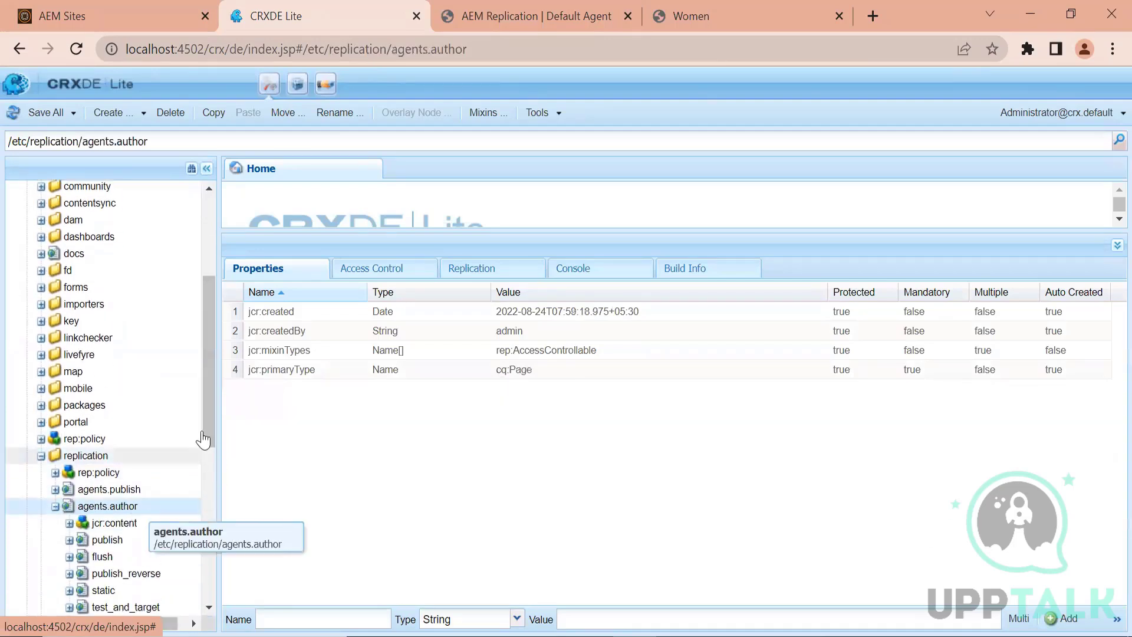
left_click_drag(207, 416, 209, 500)
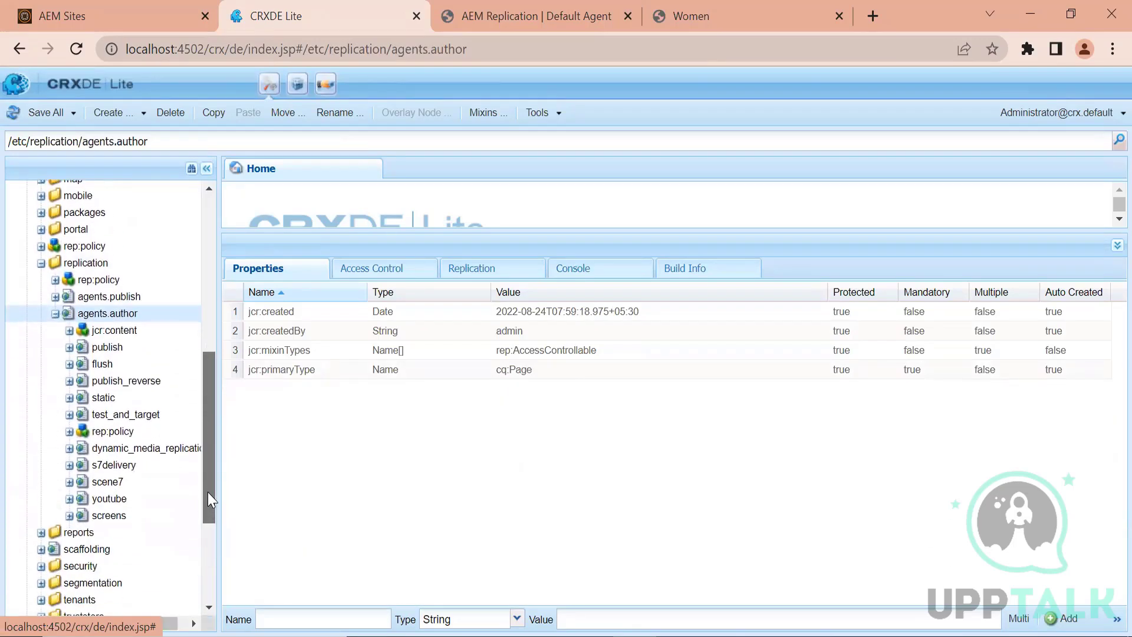
double_click(112, 353)
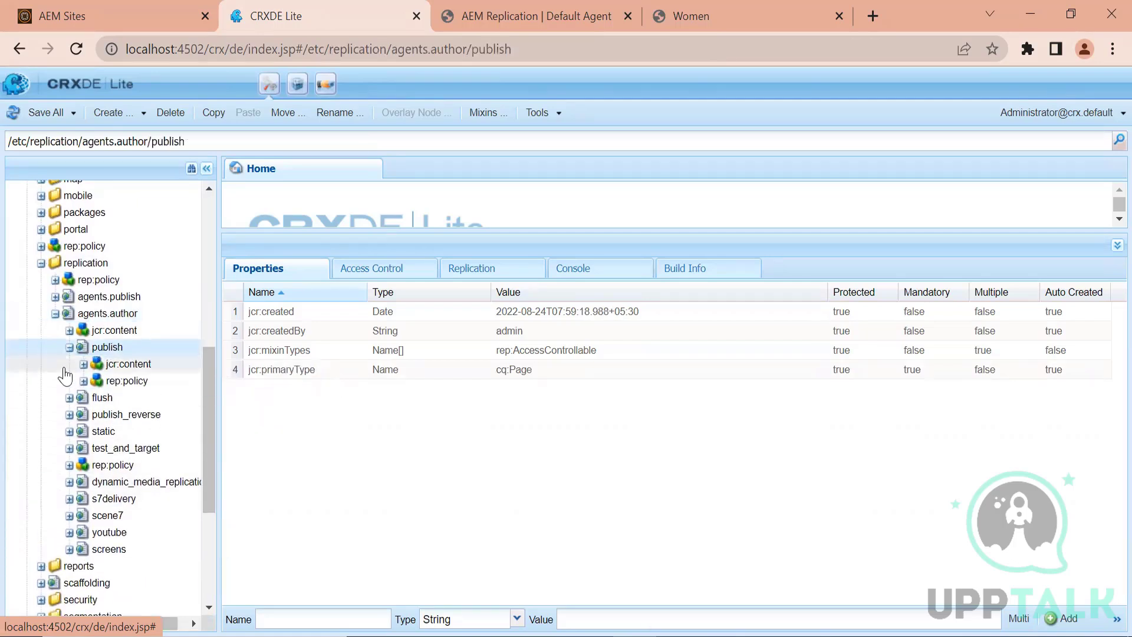
left_click(134, 364)
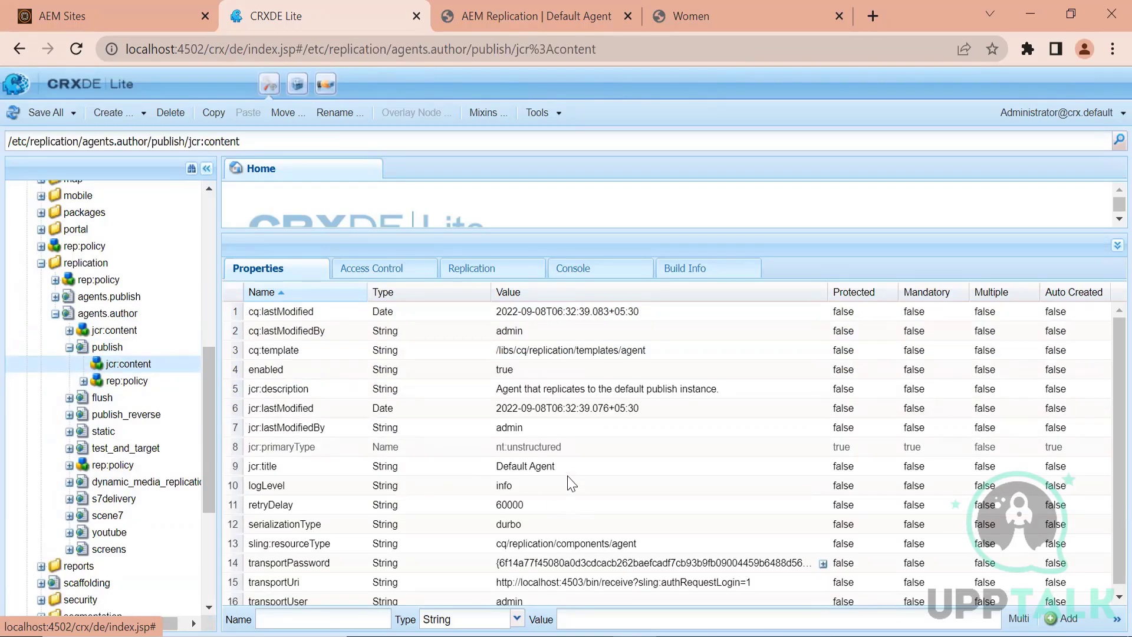
left_click(549, 467)
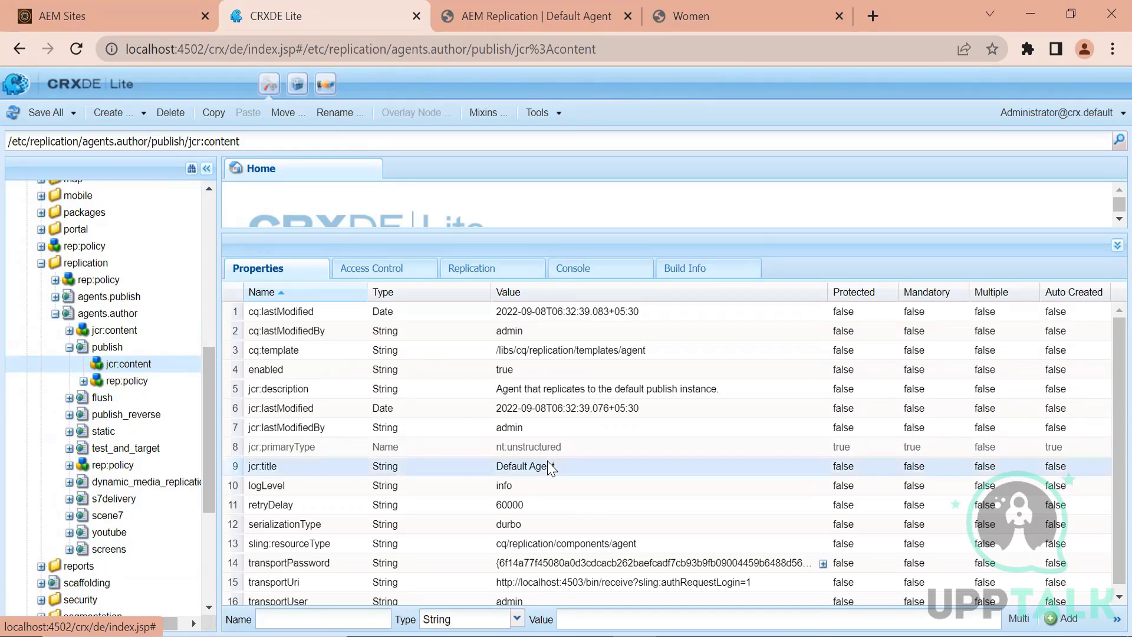
left_click(70, 348)
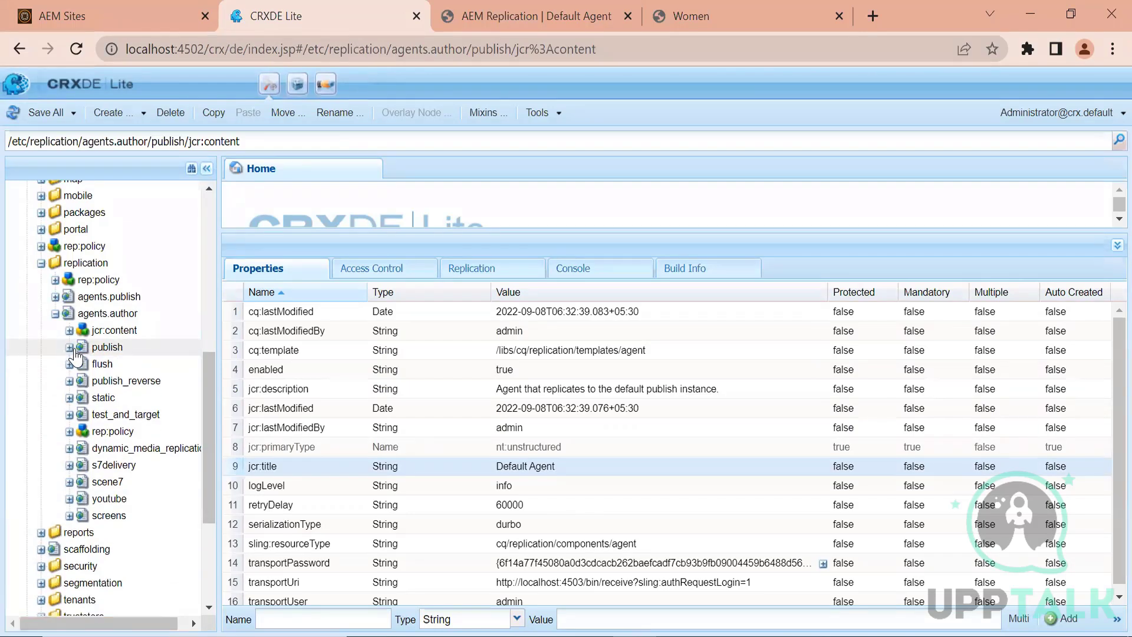
Duplicate the AEM Replication page and load localhost:4502/miscadmin in the copy.
left_click(522, 8)
right_click(521, 5)
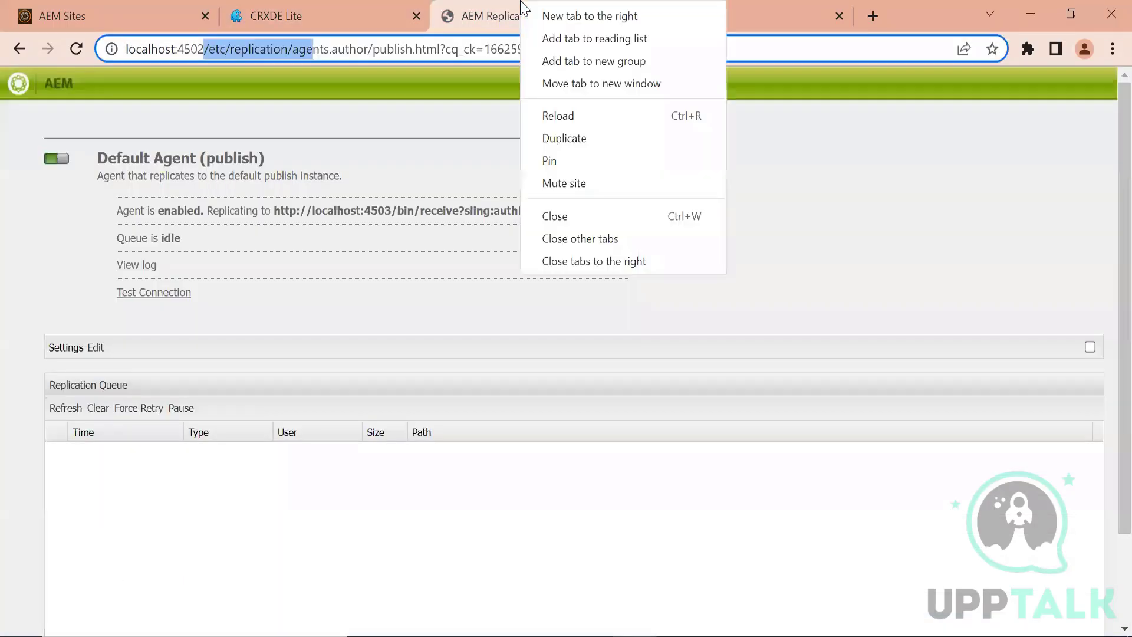
key("alt+Return")
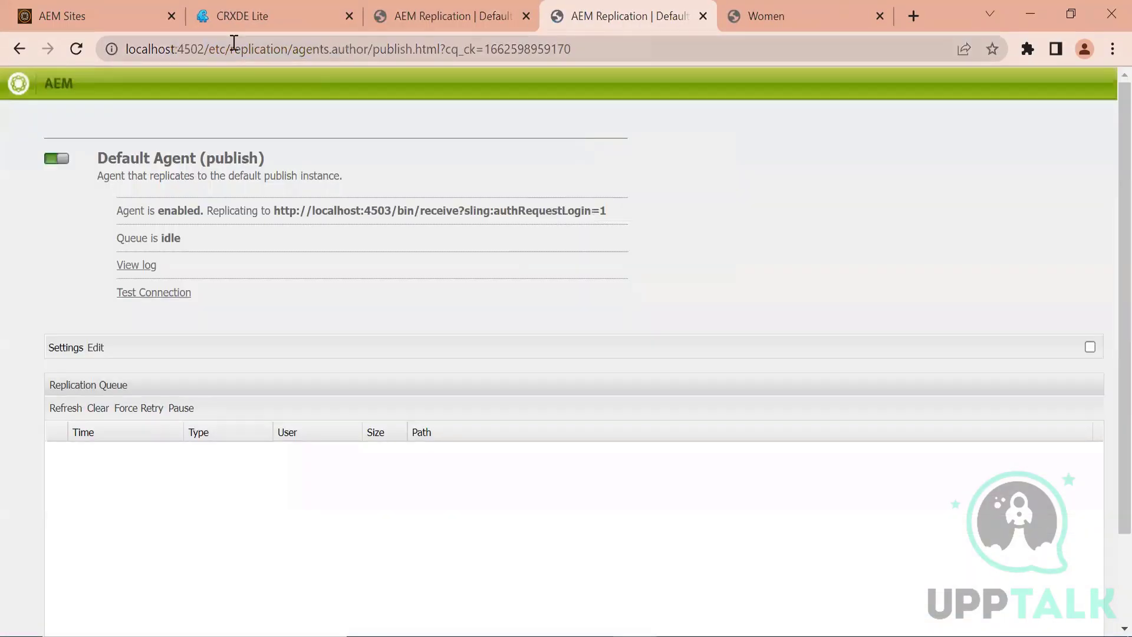
left_click_drag(208, 49, 637, 95)
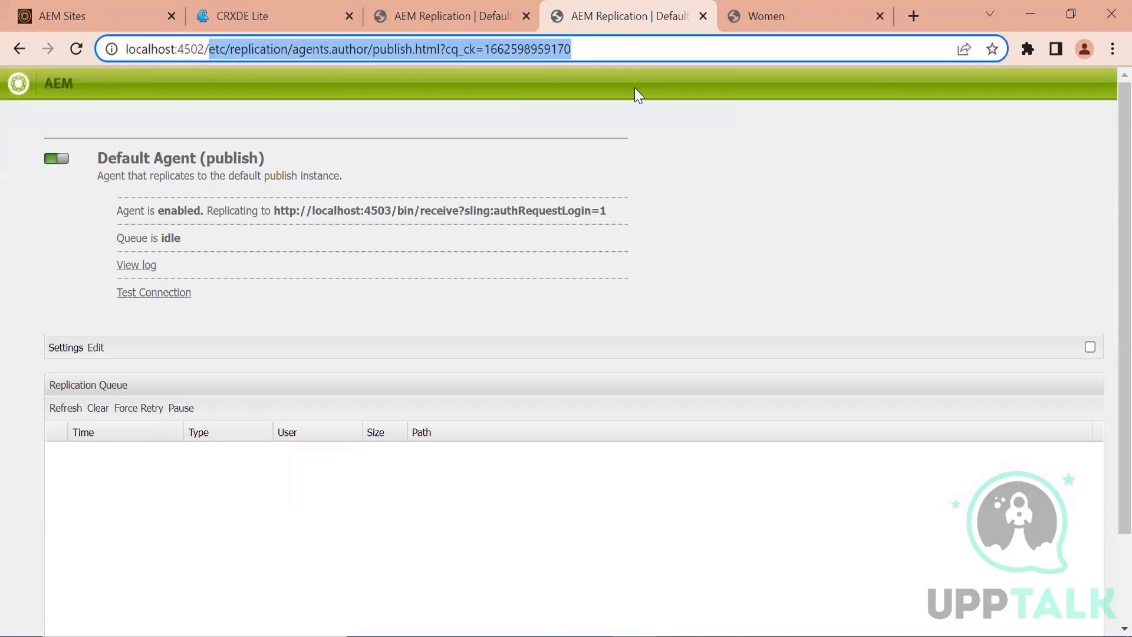
type("miscadmi")
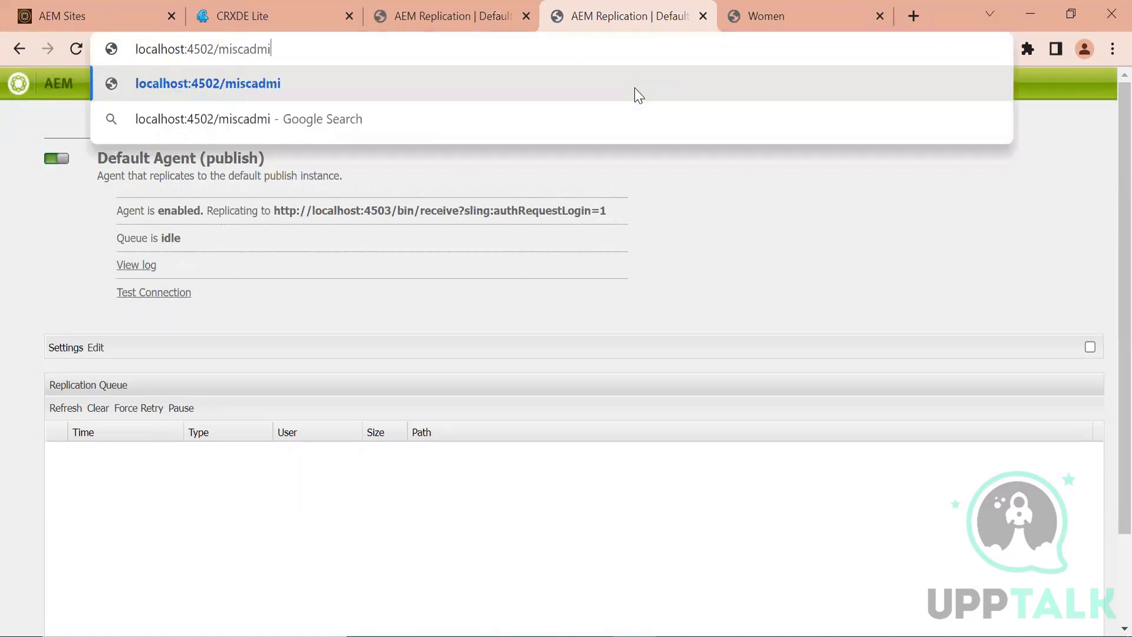
type("n")
key("Return")
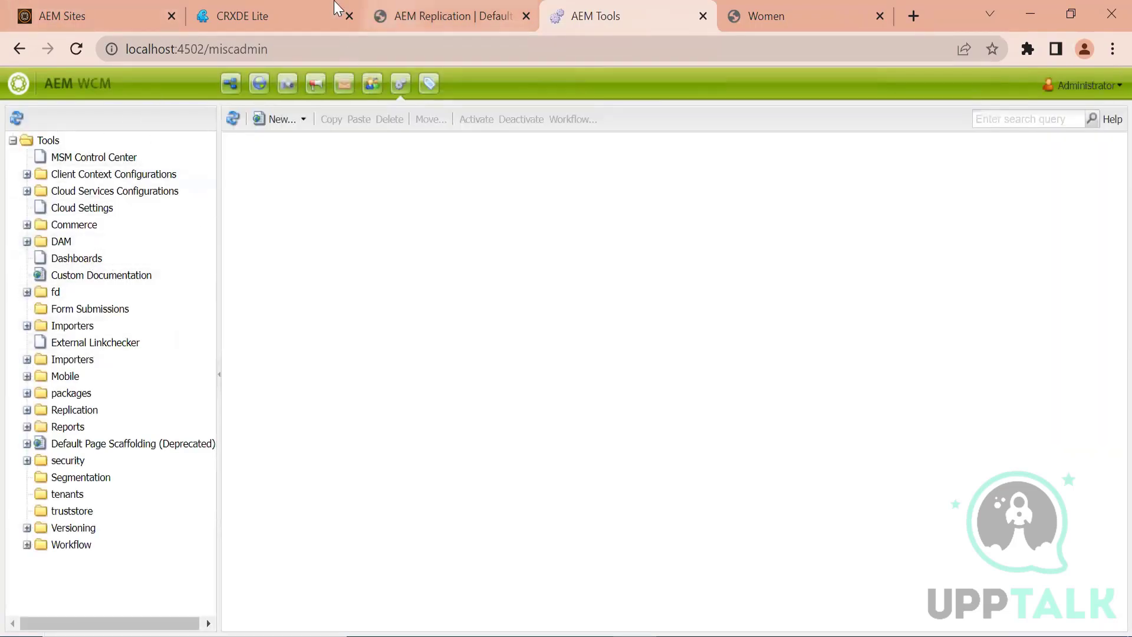
Place the AEM Tools page directly beside CRXDE Lite and compare it with the repository's replication nodes.
left_click(274, 2)
left_click(583, 10)
left_click_drag(582, 11, 481, 2)
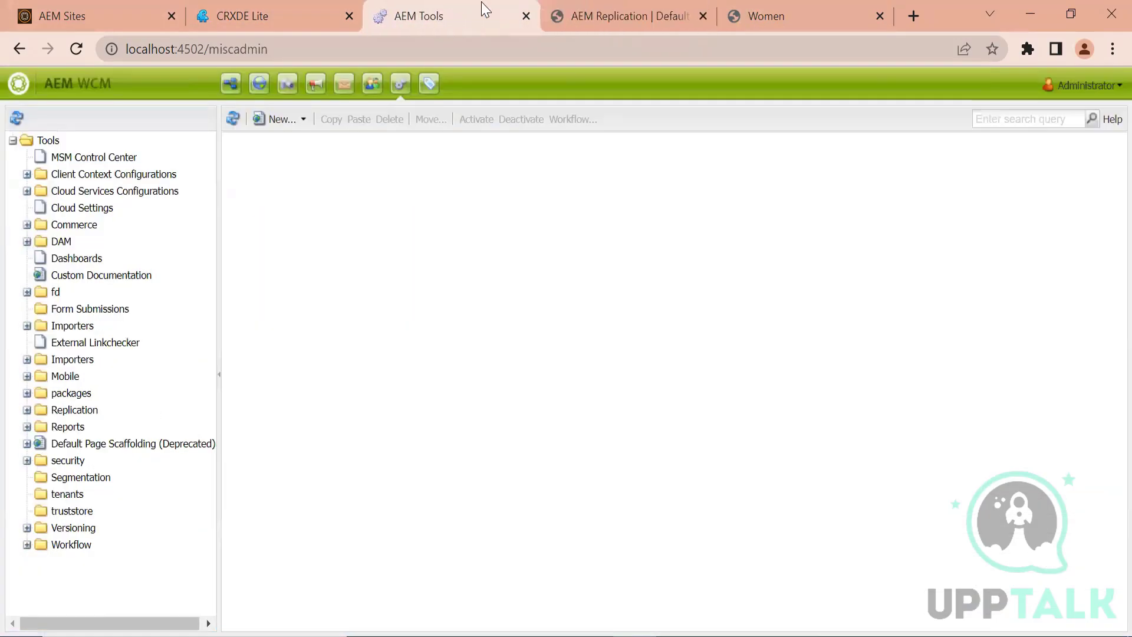
left_click(274, 7)
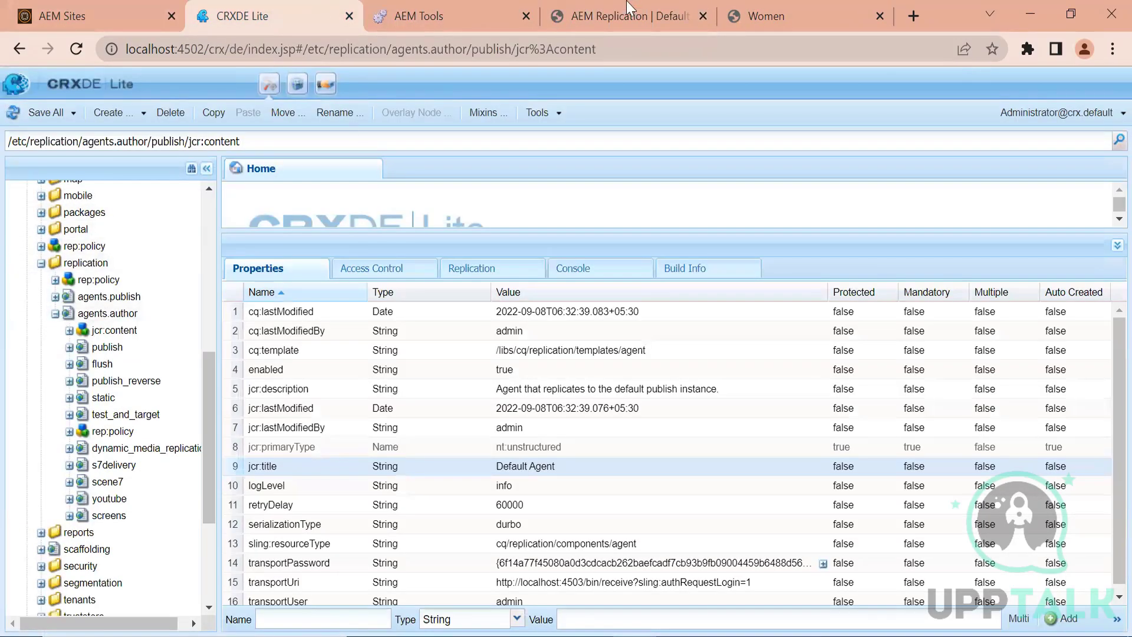
left_click(460, 5)
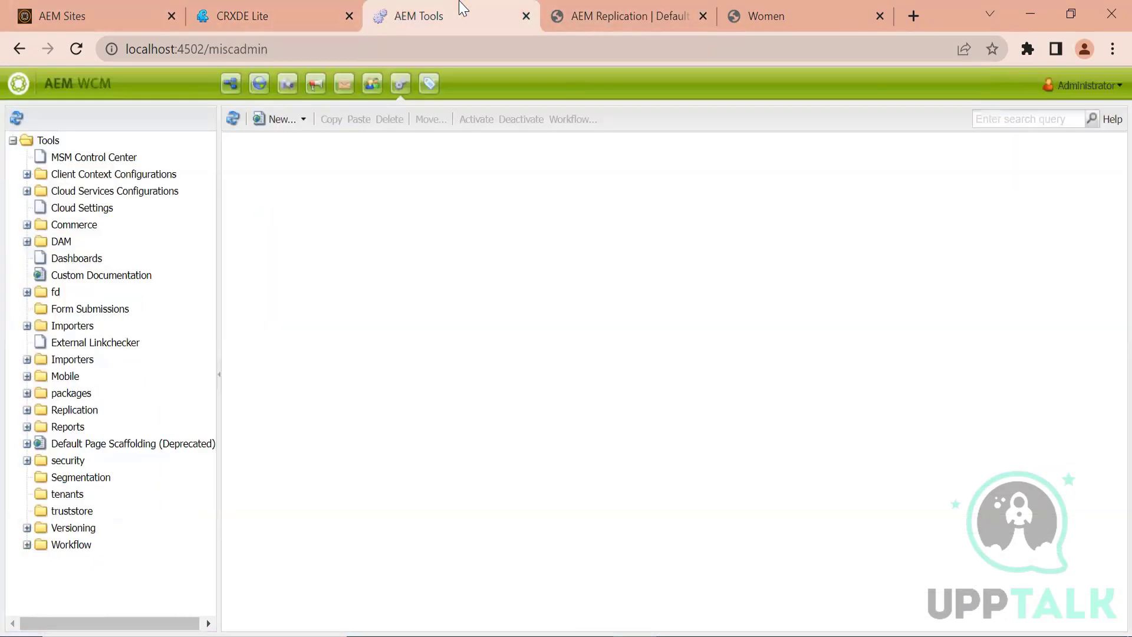
In the AEM Tools tree, expand Replication and view Agents on publish and its Dispatcher Flush agent.
left_click(79, 413)
left_click(89, 428)
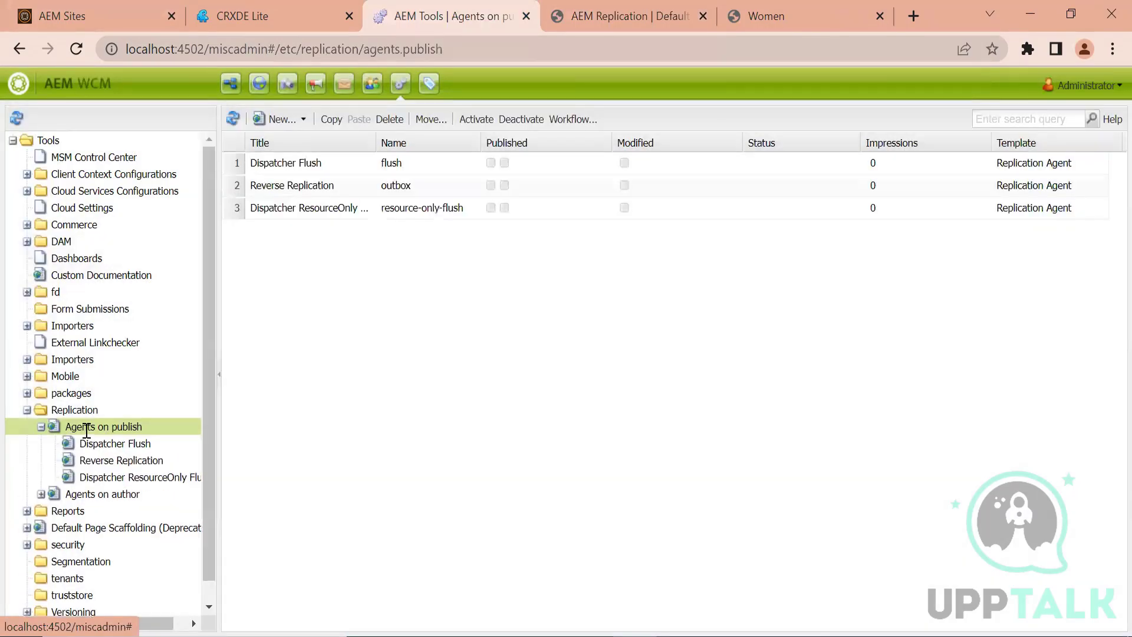
left_click(107, 443)
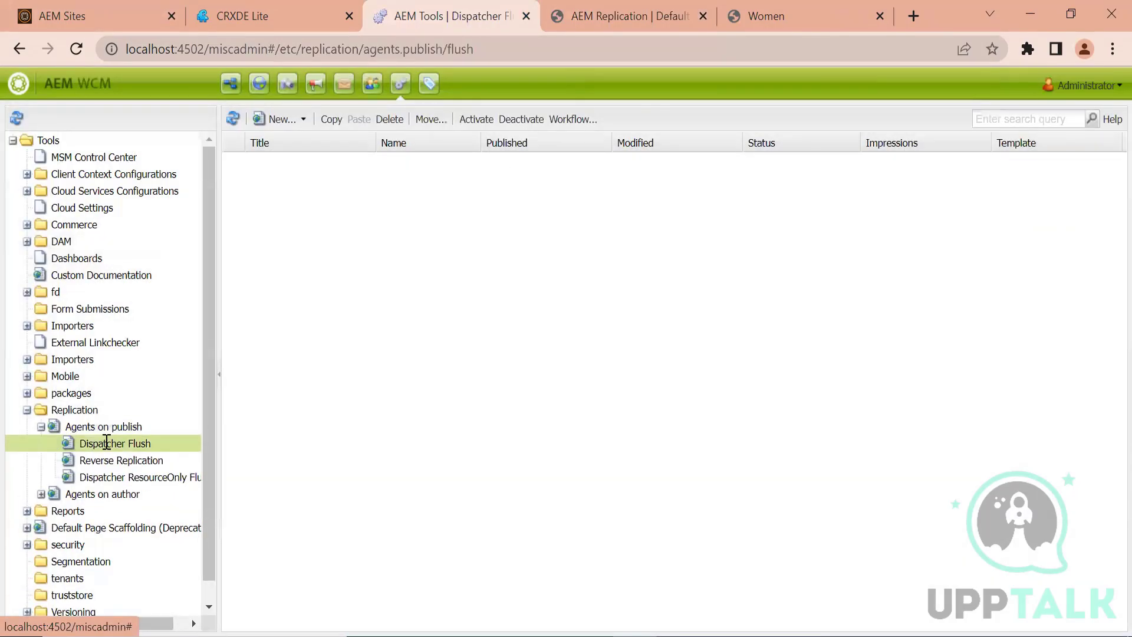
List the Agents on author, collapse Agents on publish, and select the Default Agent.
left_click(113, 494)
left_click(41, 427)
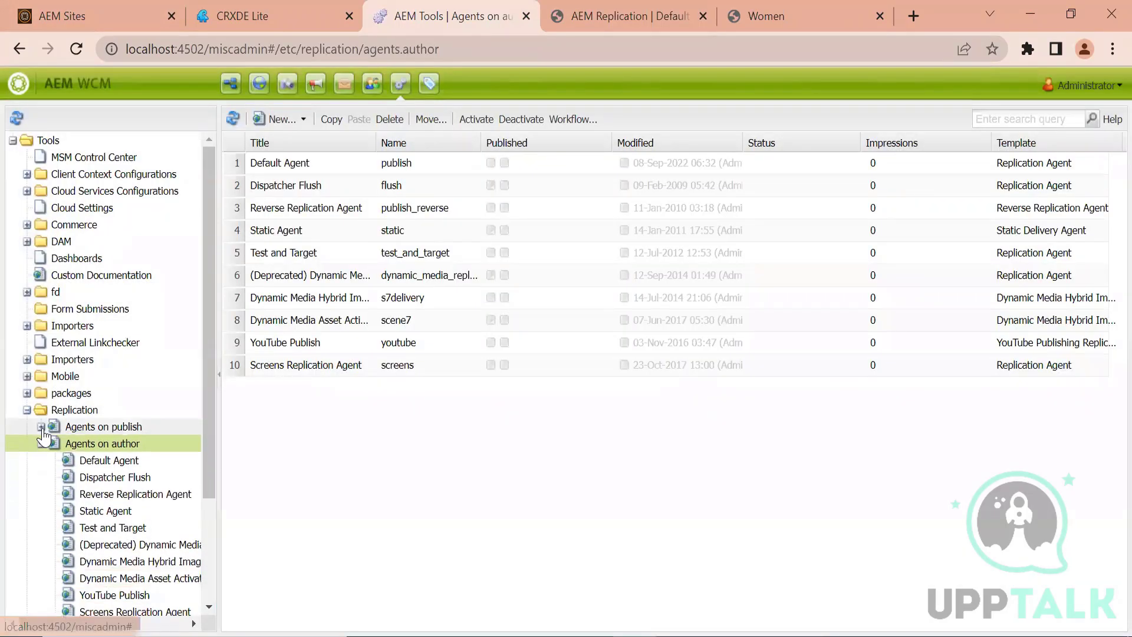
left_click(95, 460)
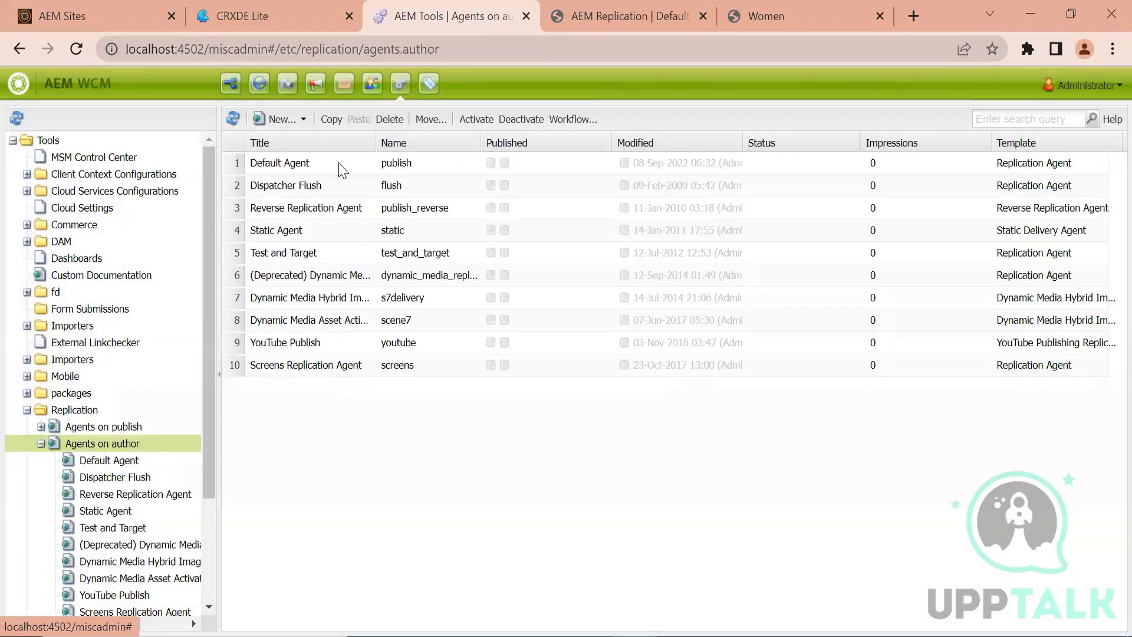
left_click(341, 166)
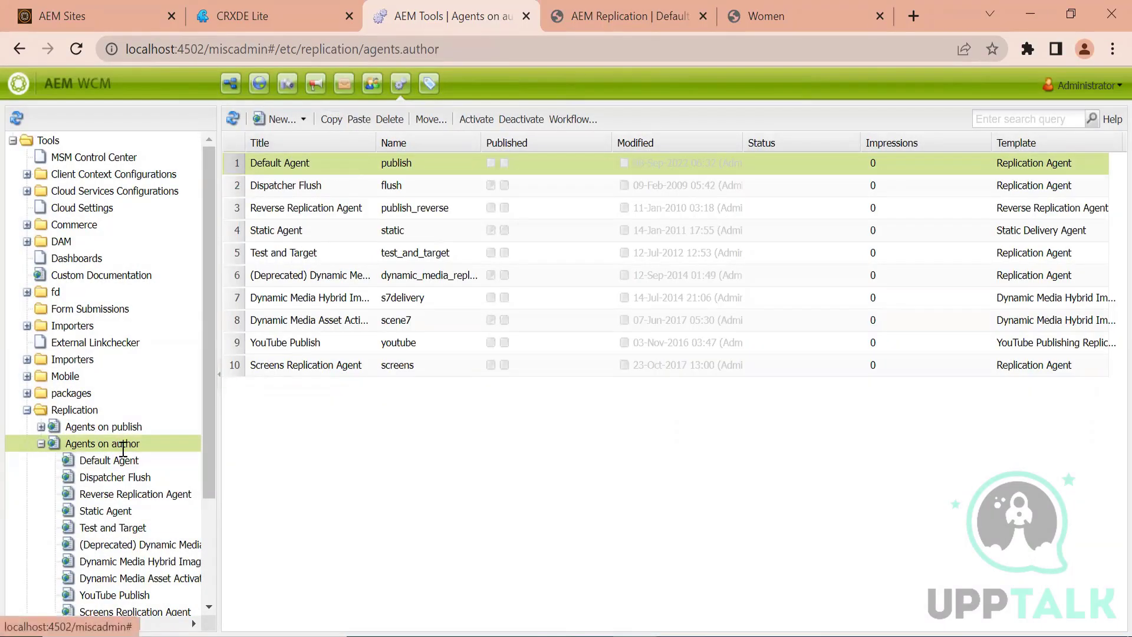
Copy the Default Agent page within /etc/replication/agents.author under the name publish1, including its children.
left_click(358, 119)
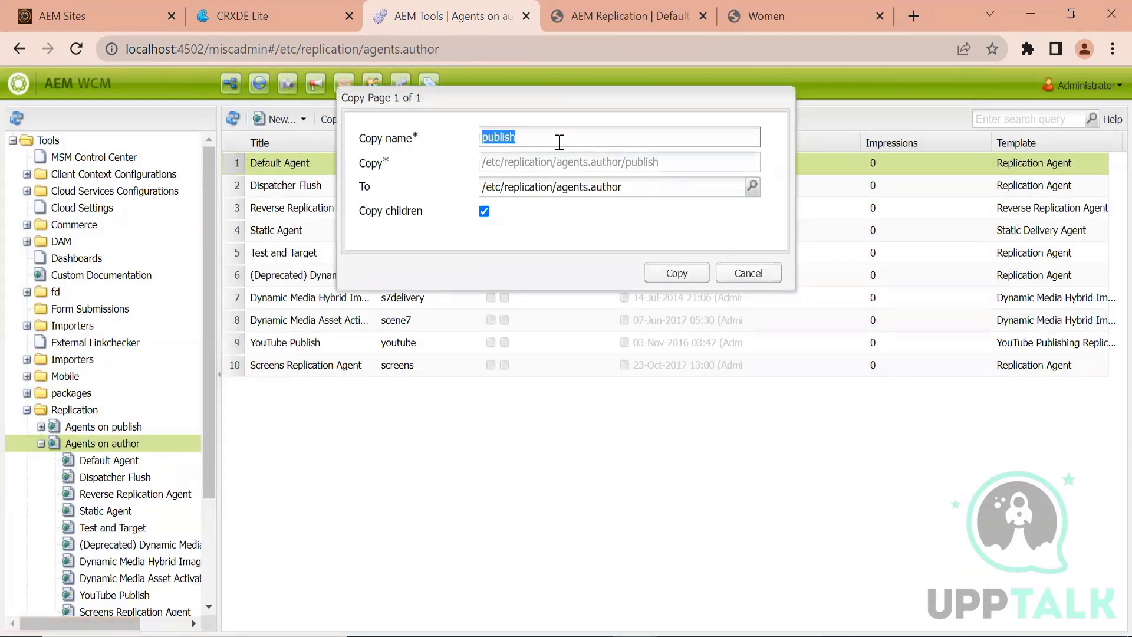
left_click(545, 136)
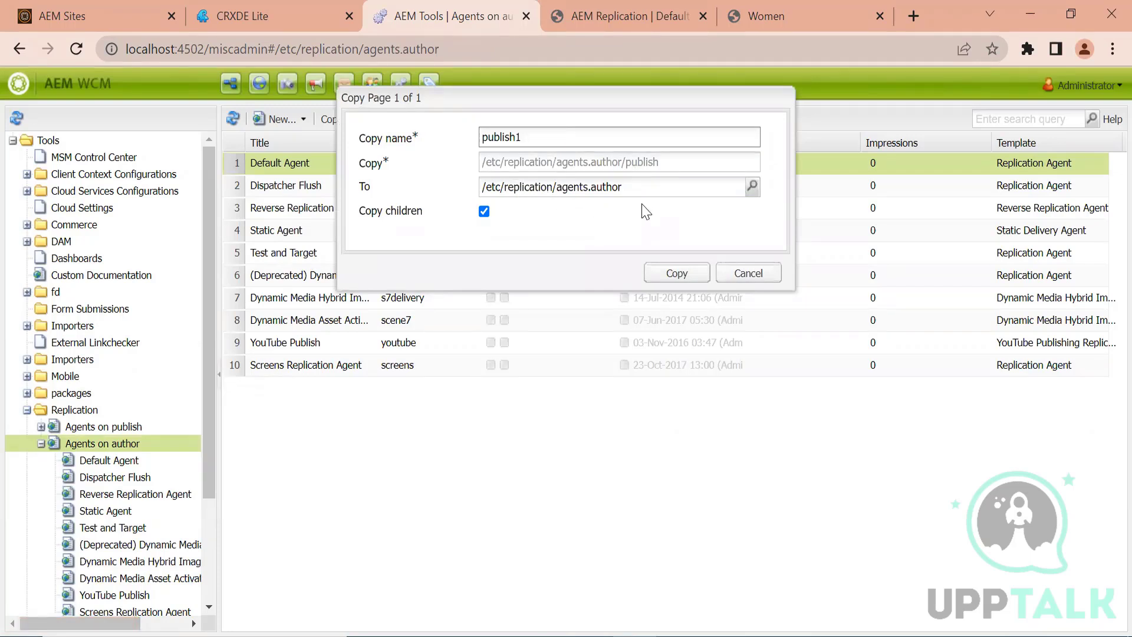
left_click(664, 274)
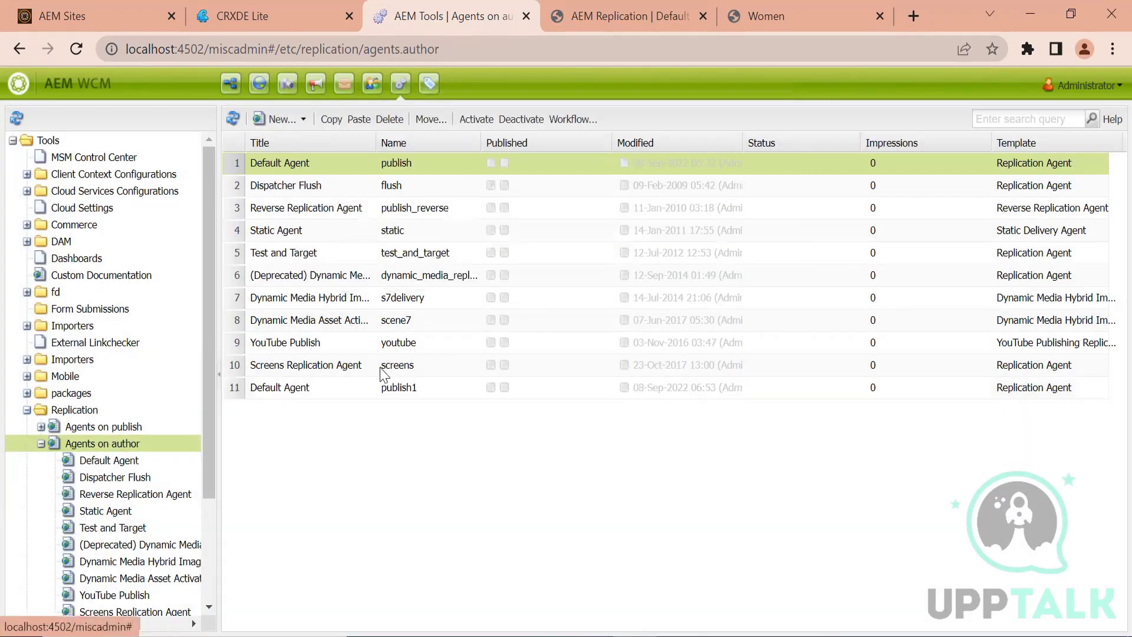
Open the publish1 agent and set the port in its transport URI to 4504, saving the agent settings.
left_click(369, 392)
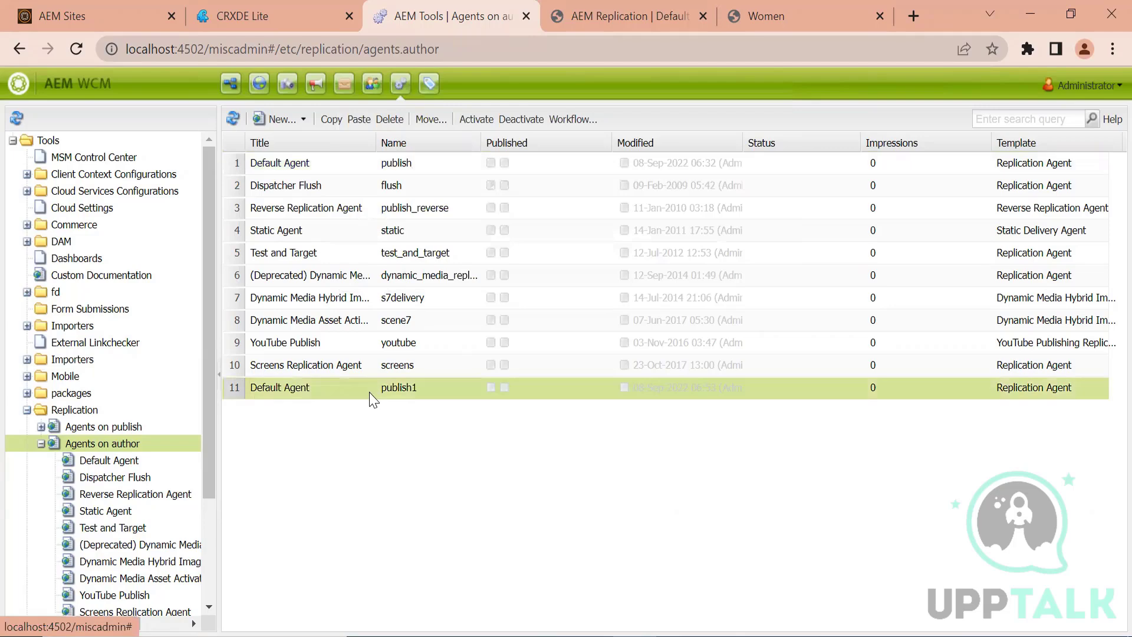
double_click(384, 397)
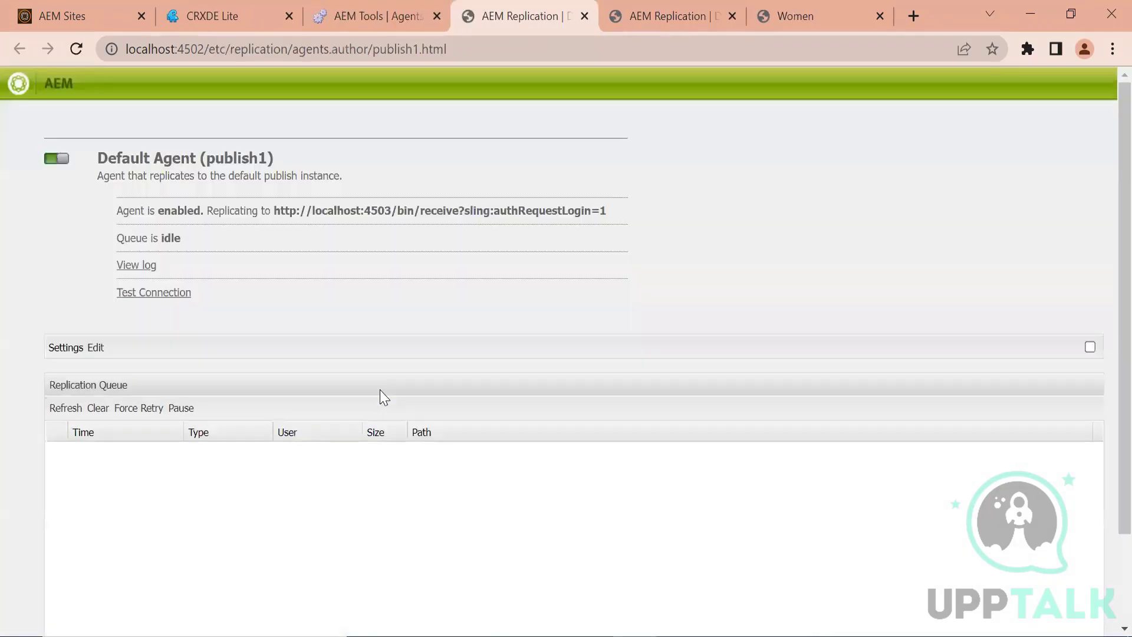
left_click(94, 351)
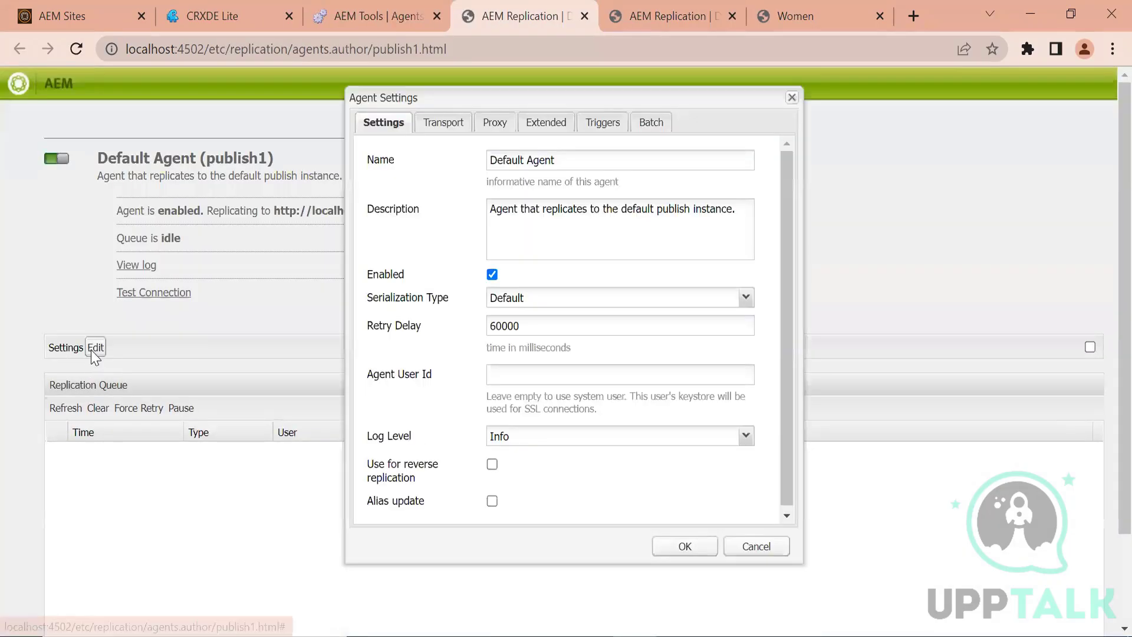
left_click(452, 122)
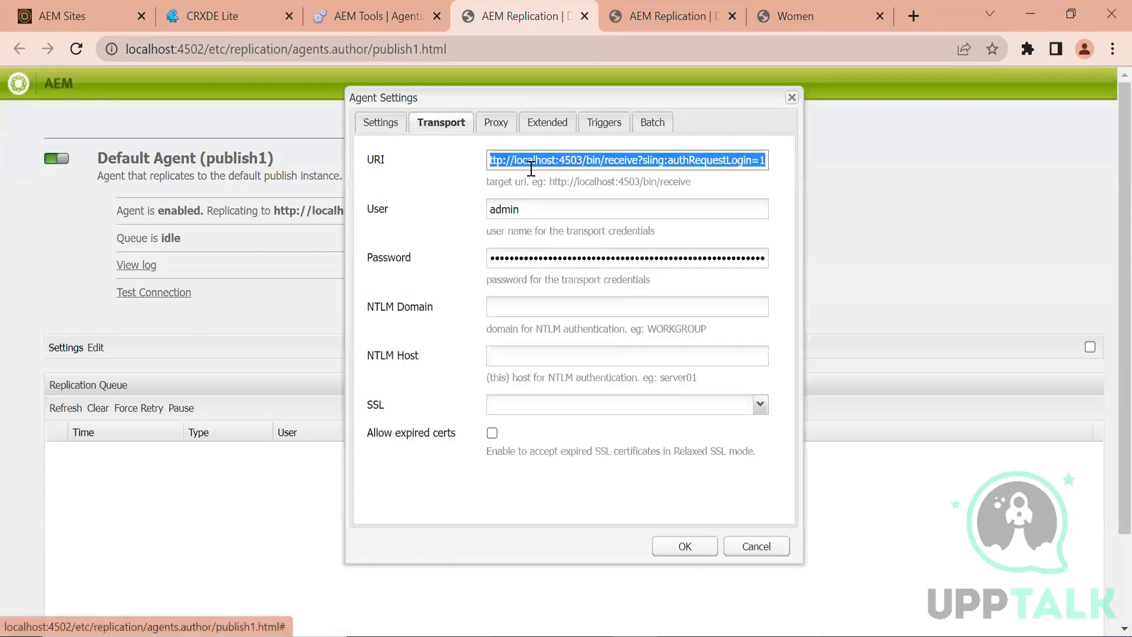
left_click(582, 158)
key("BackSpace")
type("4")
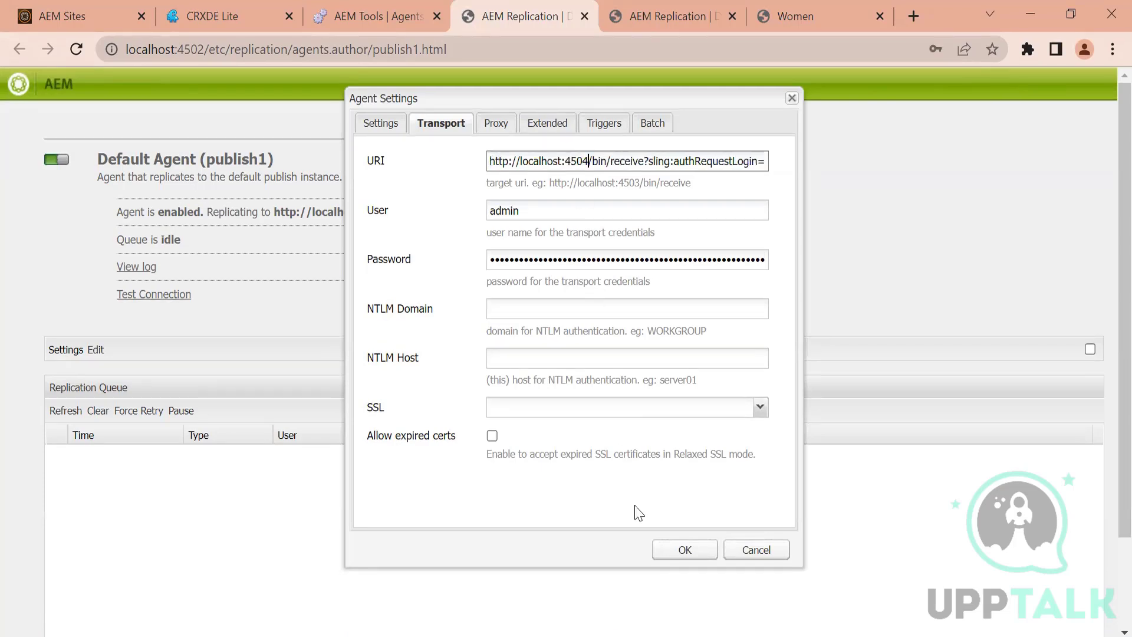
left_click(684, 549)
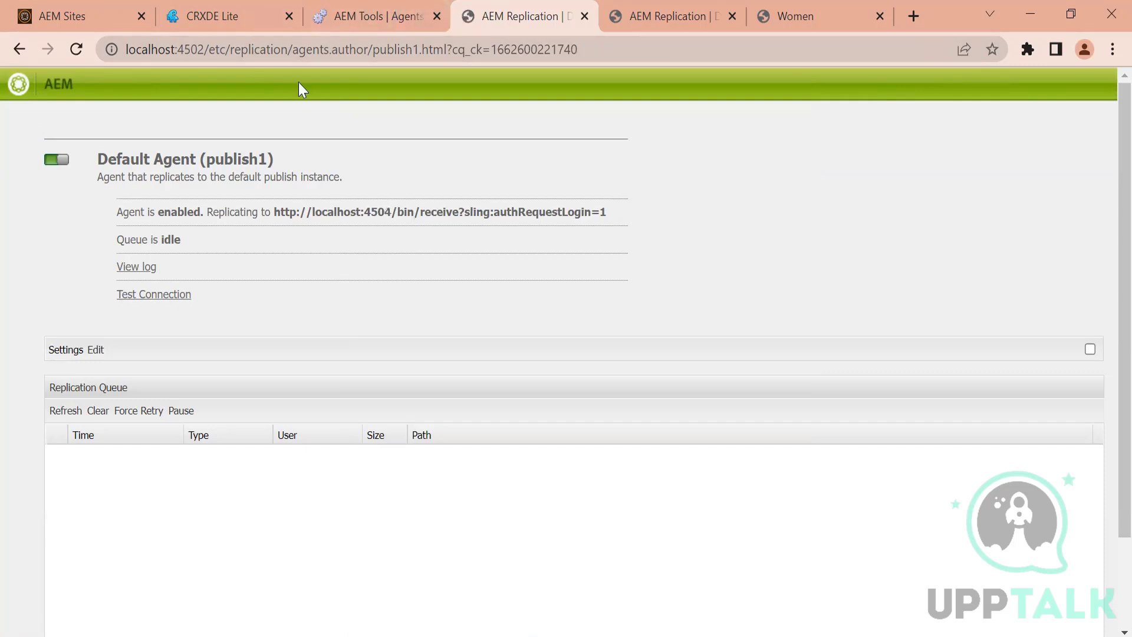
Load localhost:4502/aem/start.html in place of the publish1 agent page.
left_click_drag(208, 49, 690, 112)
key("BackSpace")
type("aem/start.html")
key("Return")
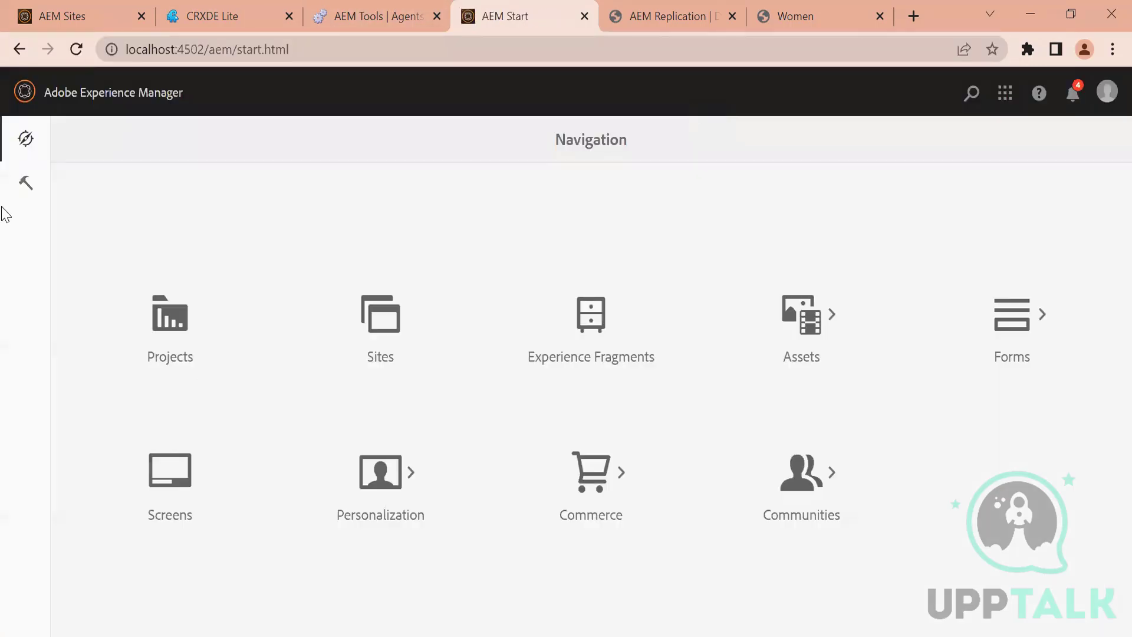
Open Agents on author from the Deployment replication tools and review the agent list through to publish1.
left_click(23, 190)
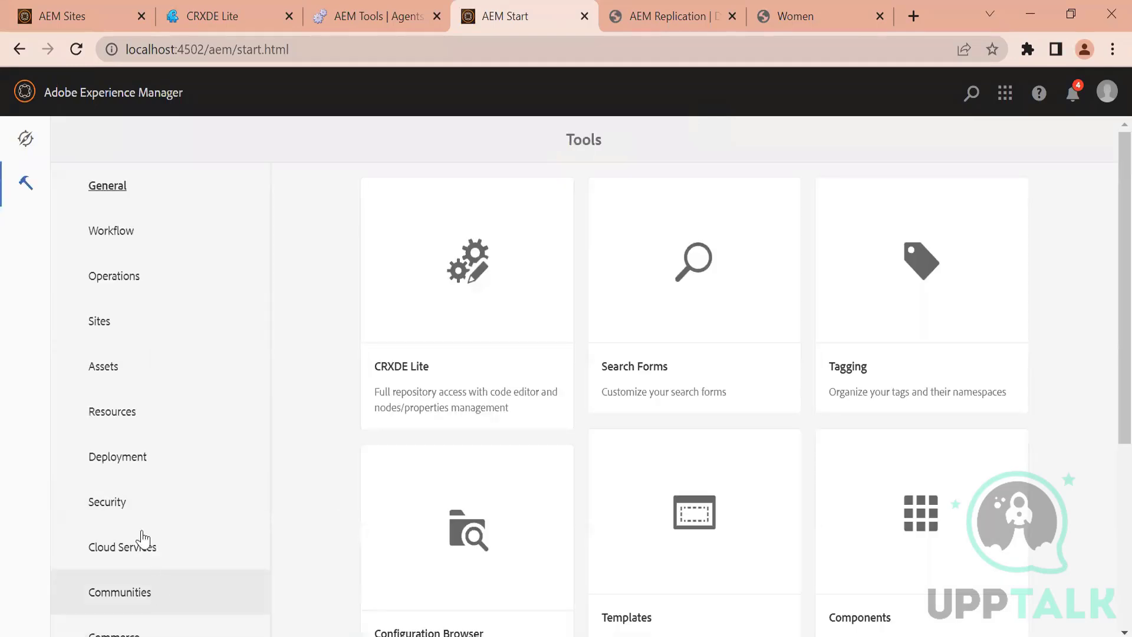
left_click(133, 458)
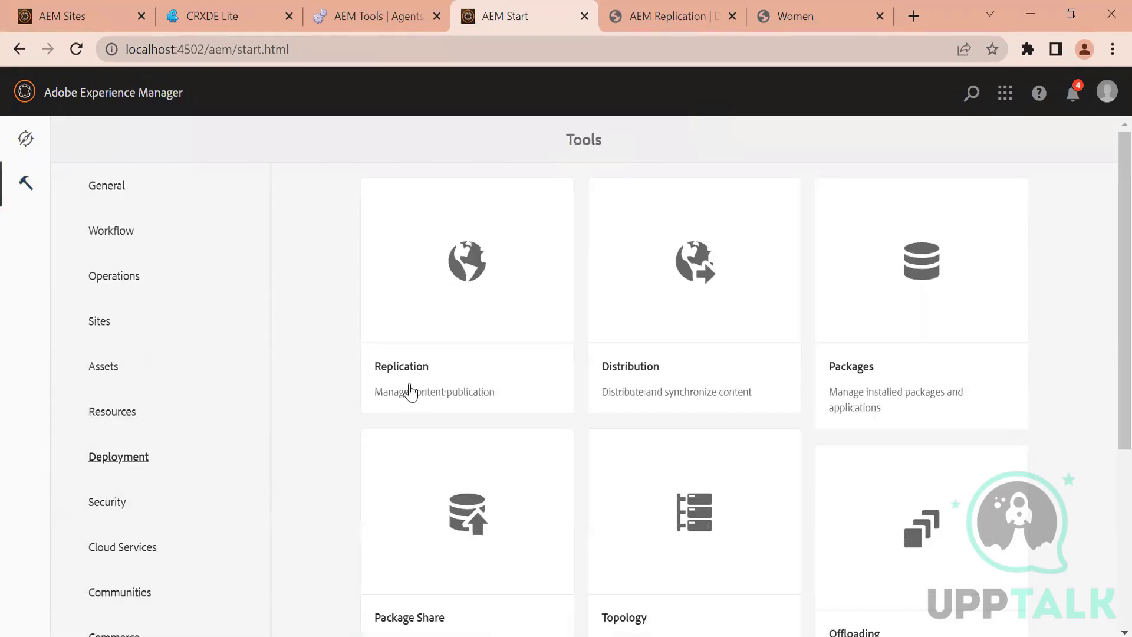
left_click(463, 326)
left_click(177, 280)
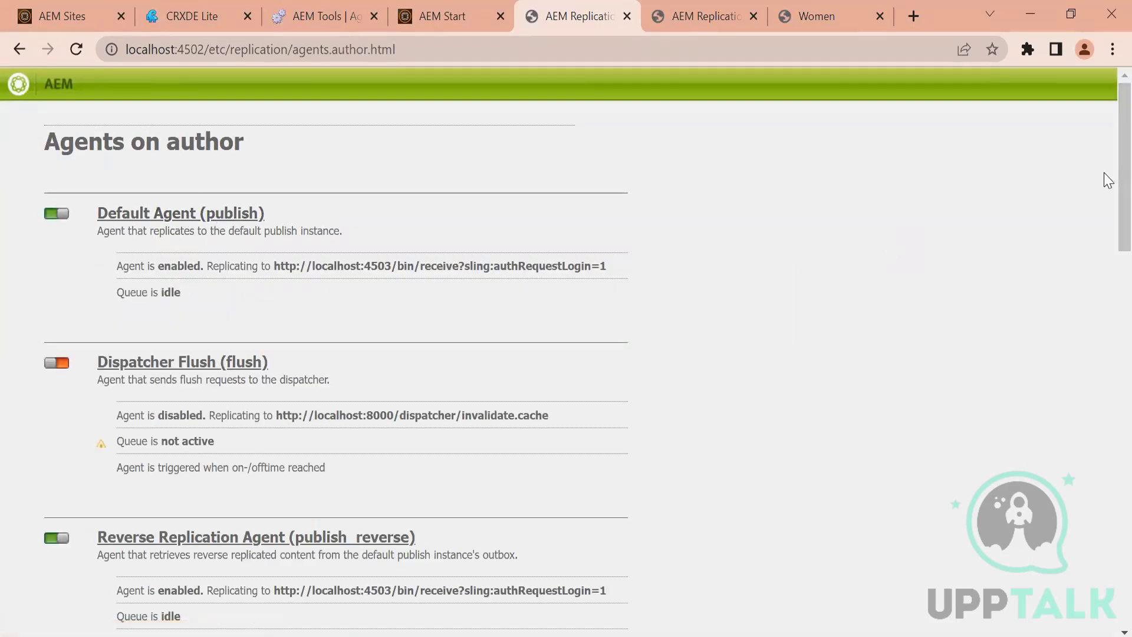
scroll(1106, 236, "down", 10)
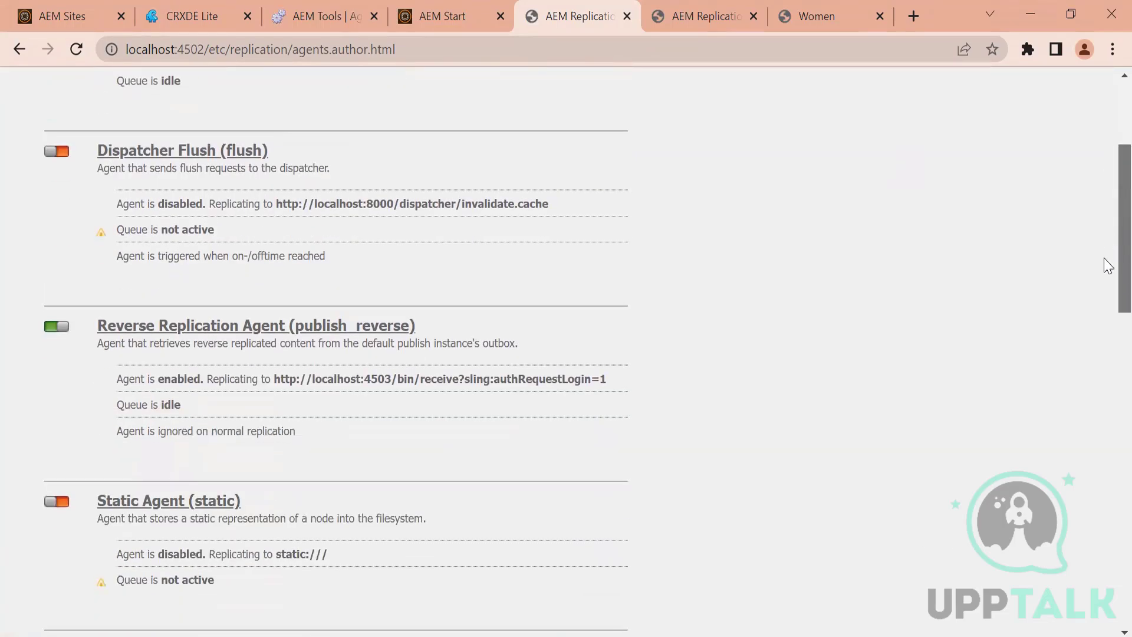
scroll(1108, 512, "down", 10)
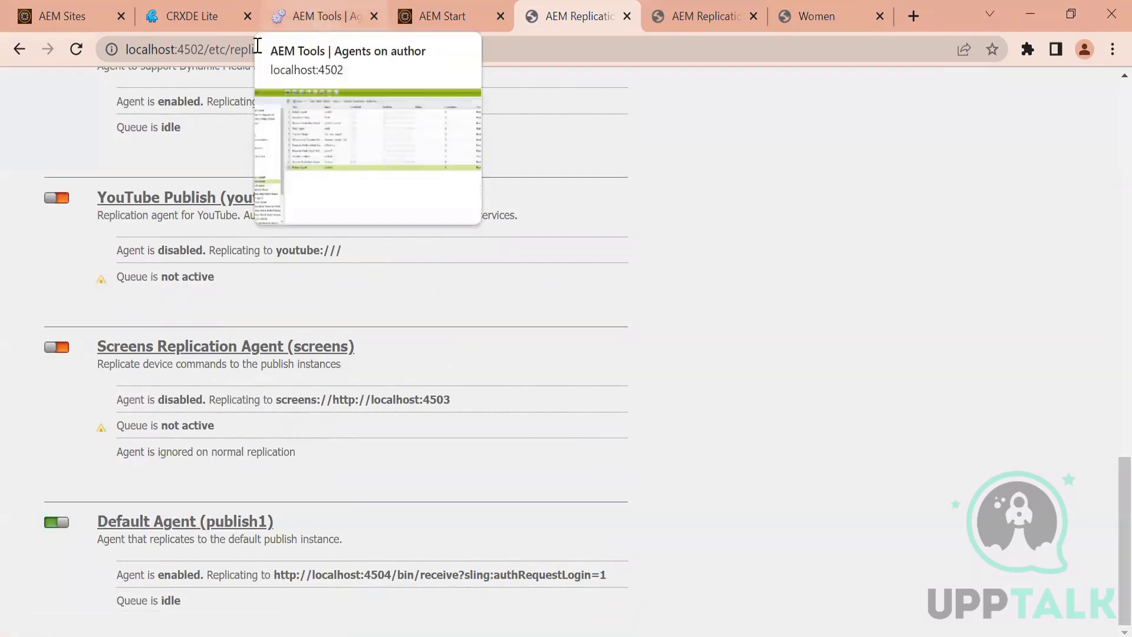
Switch to CRXDE Lite and refresh the agents.author node to reload its child agents.
left_click(307, 18)
left_click(197, 15)
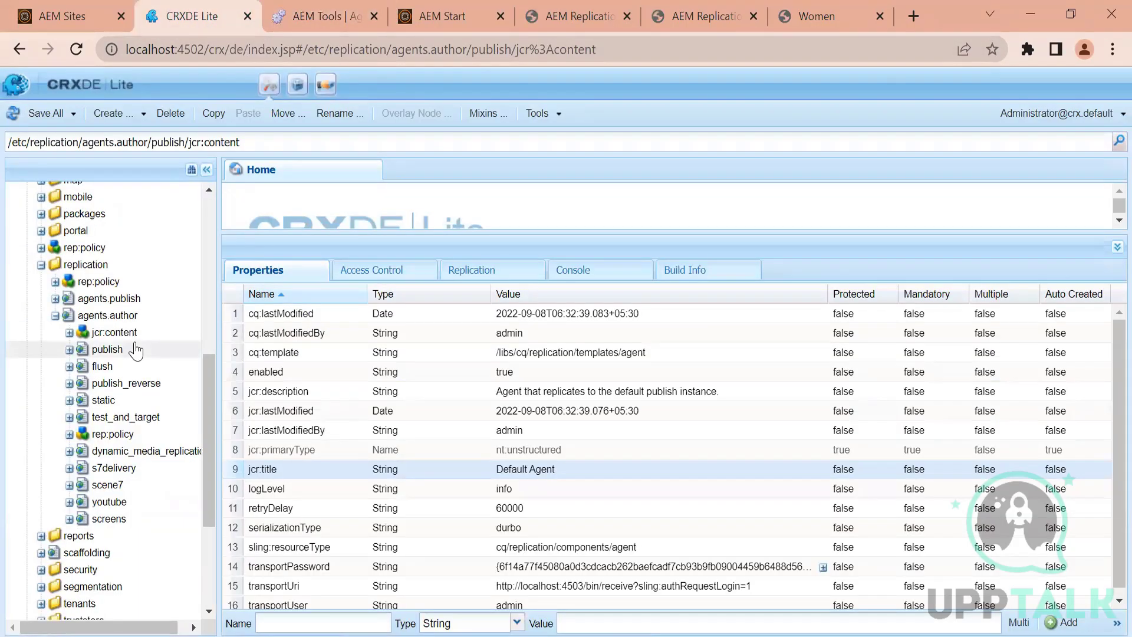
double_click(108, 350)
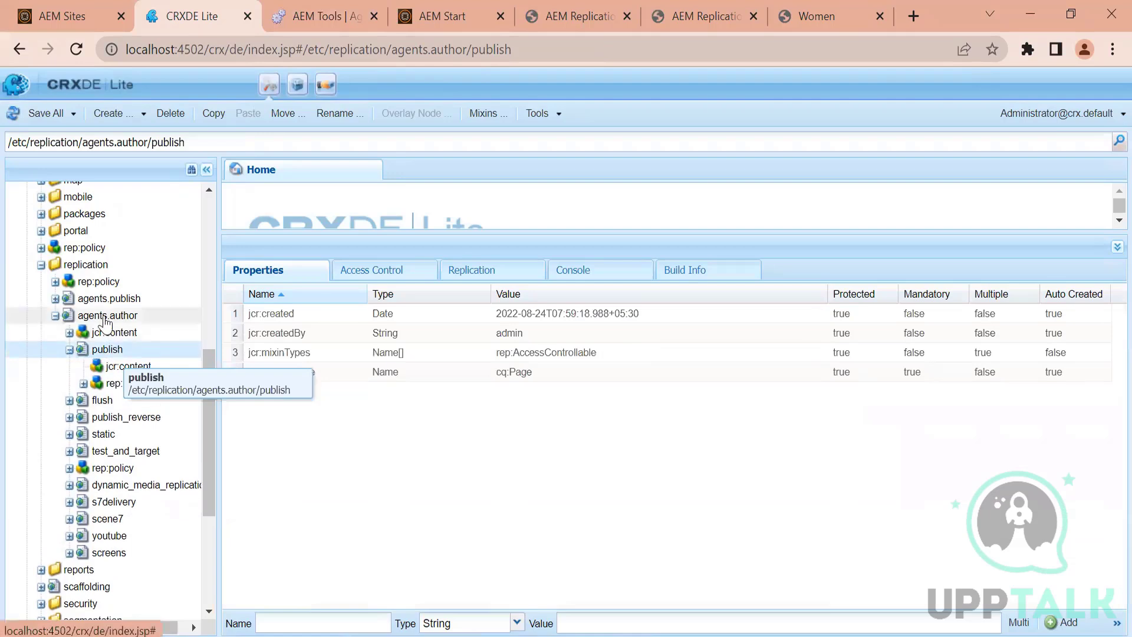
left_click(106, 319)
left_click(13, 113)
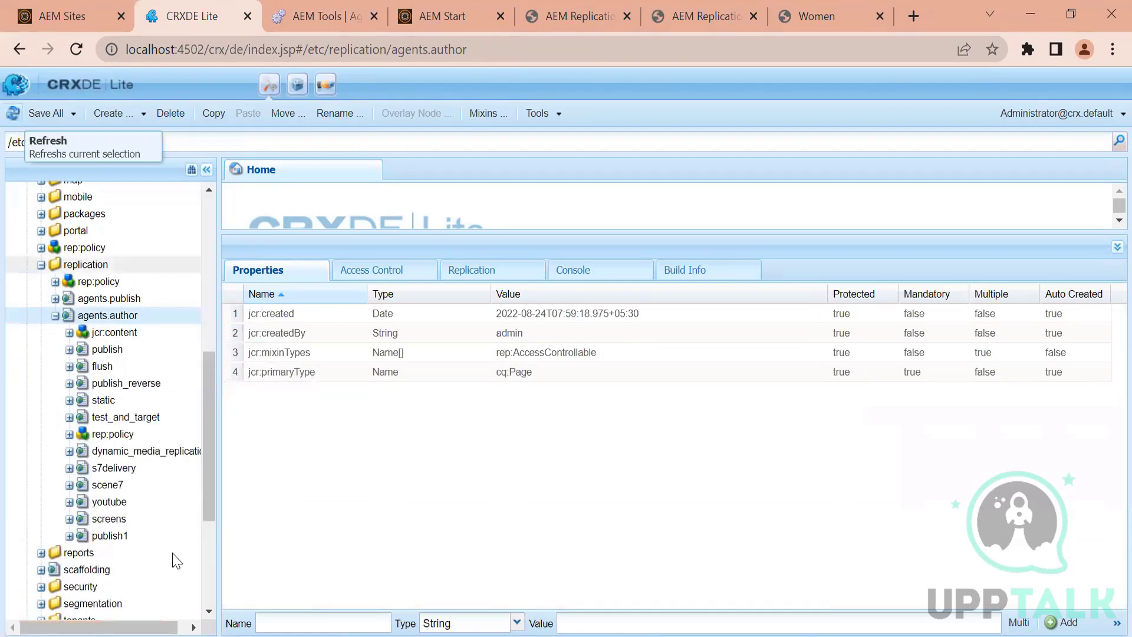
Copy the publish agent node and paste it under agents.author.
double_click(109, 351)
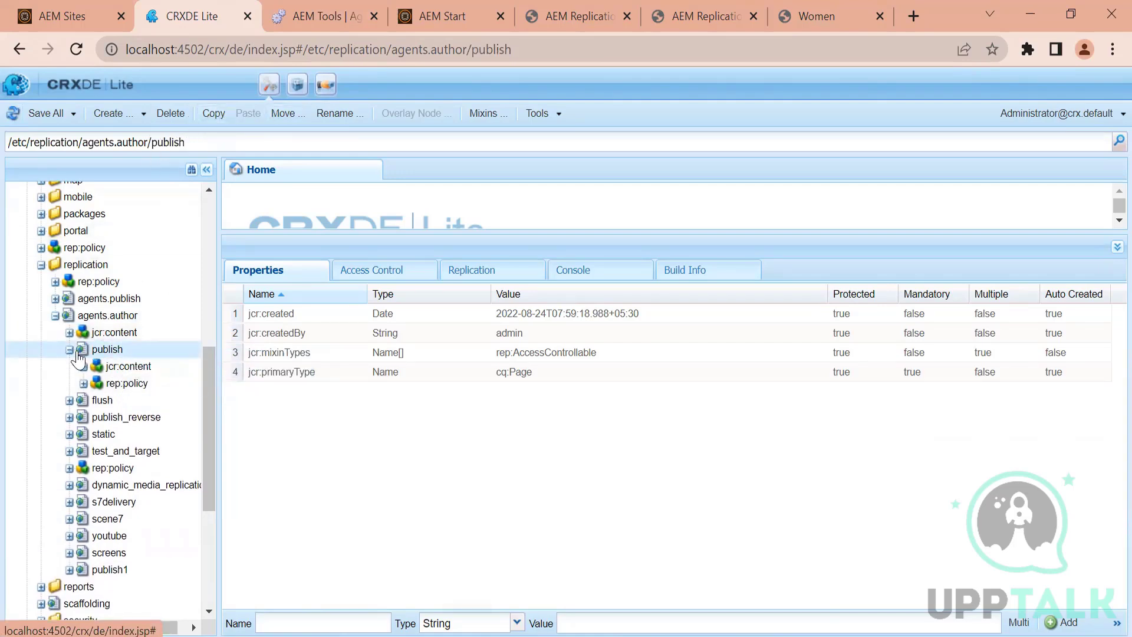
left_click(214, 114)
left_click(125, 317)
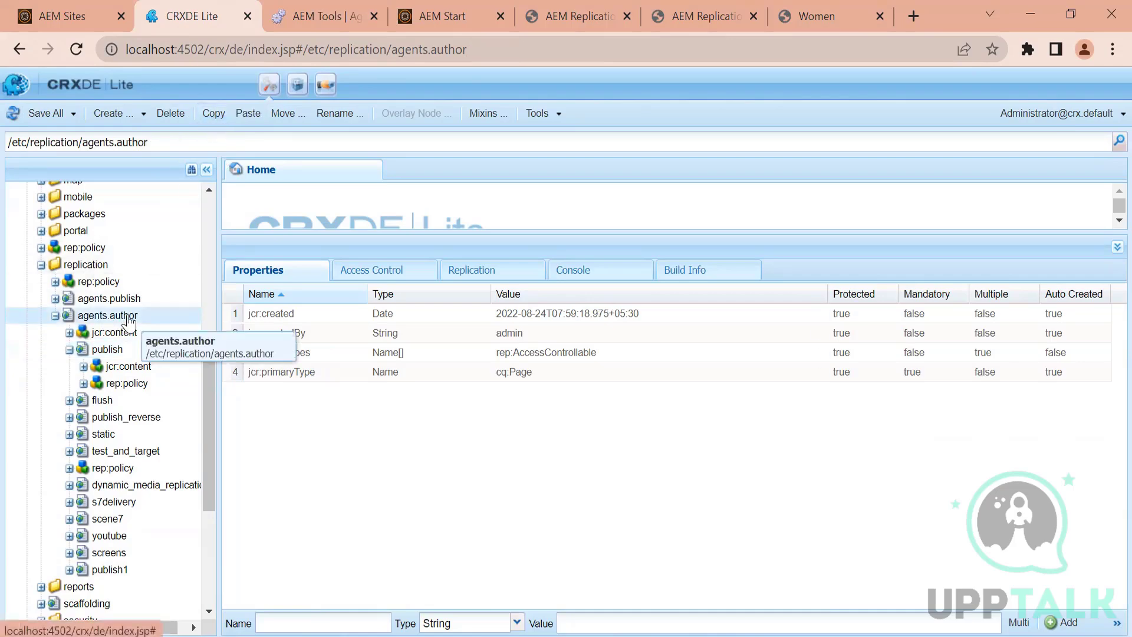
left_click(248, 113)
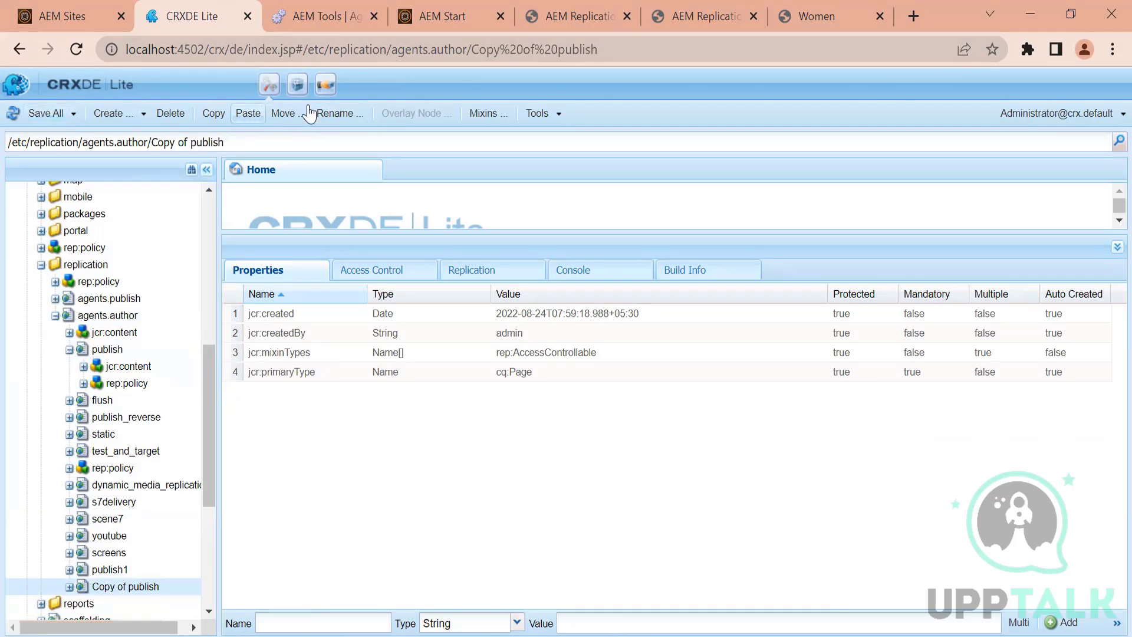
Rename the pasted agent node under agents.author as publish2.
left_click(334, 113)
left_click_drag(135, 589, 3, 581)
key("BackSpace")
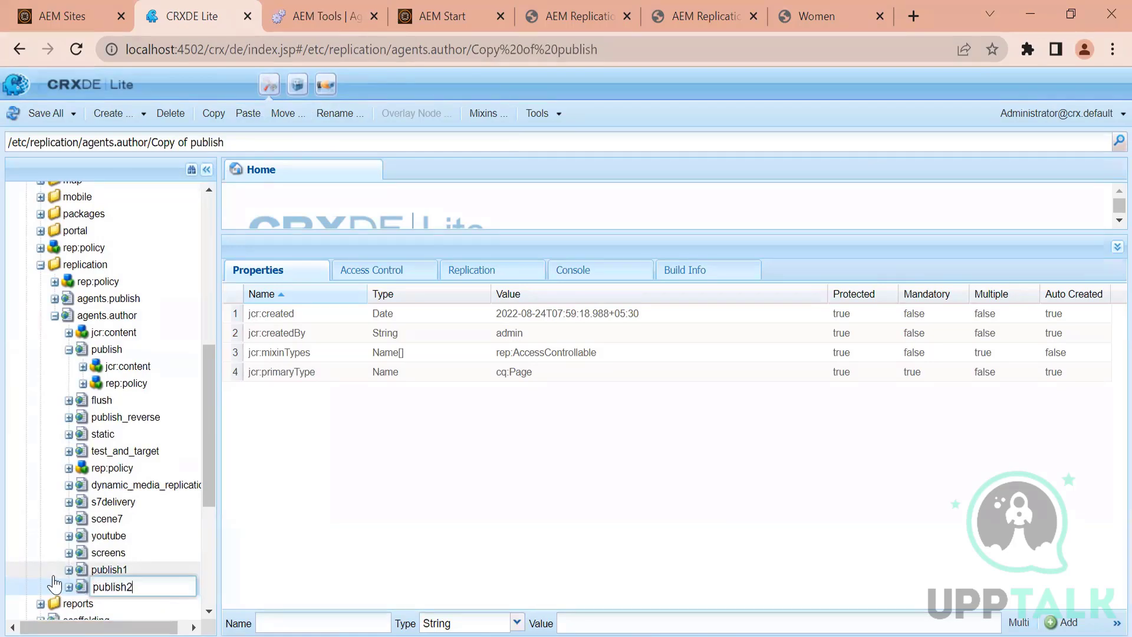
type("2")
left_click(17, 115)
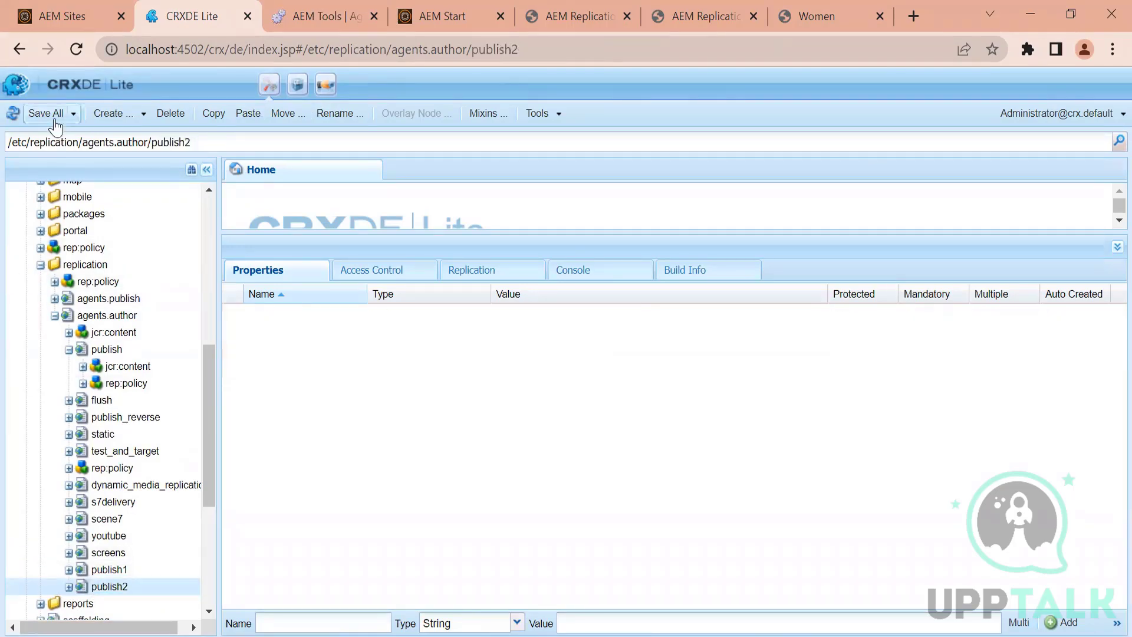
Expand the publish1 and publish2 nodes and examine the properties of publish2's jcr:content, including its transport settings.
double_click(100, 569)
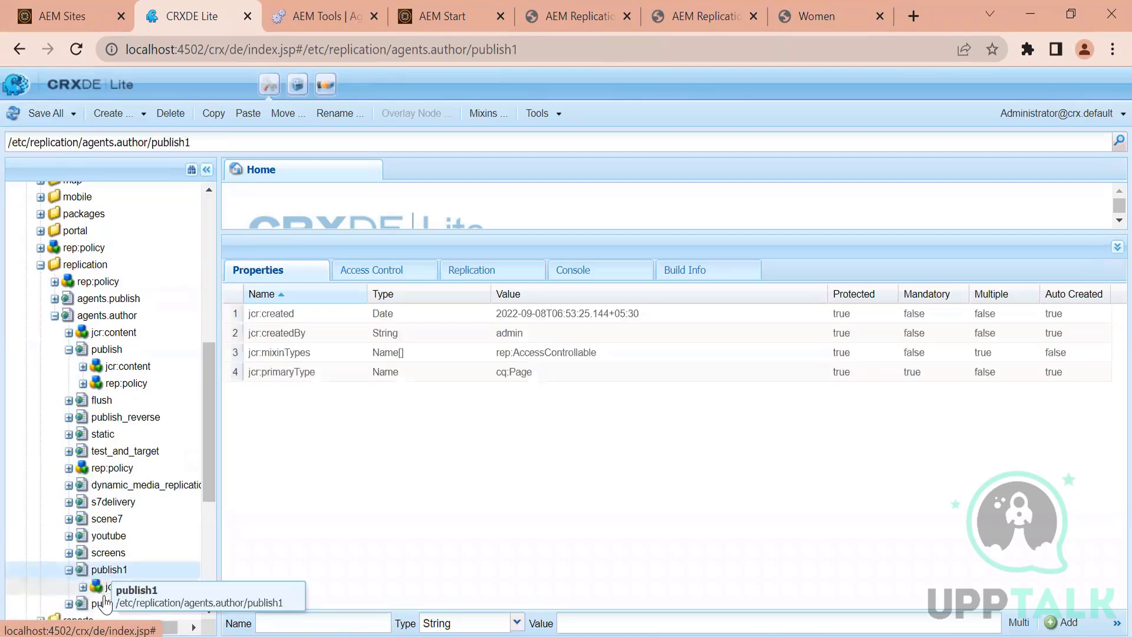
double_click(106, 606)
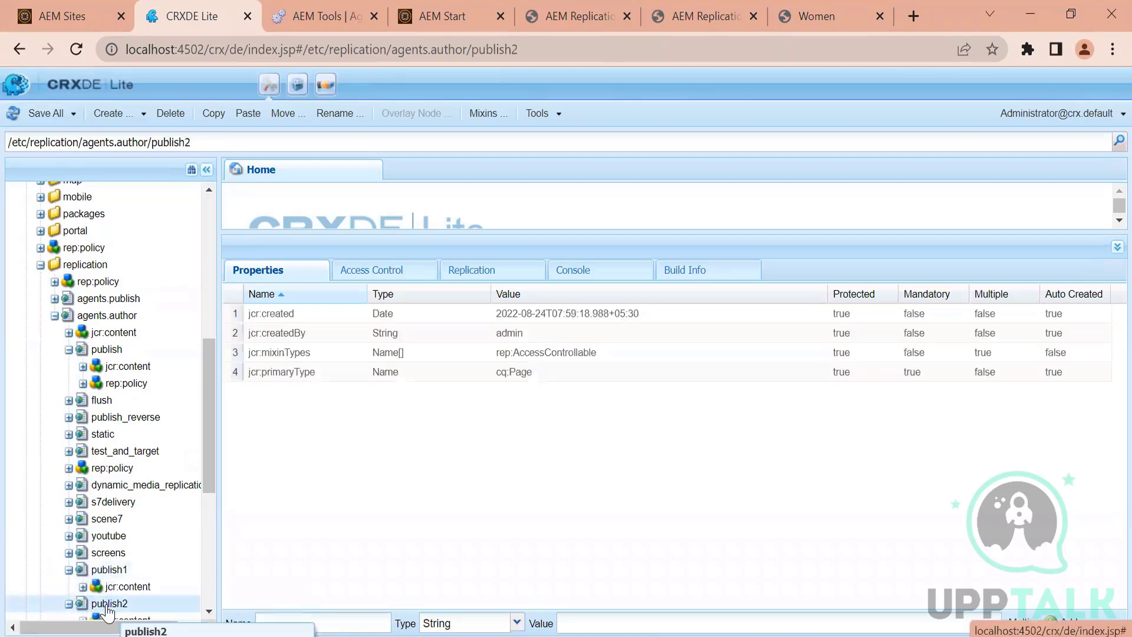
double_click(209, 613)
scroll(152, 551, "down", 2)
left_click(126, 509)
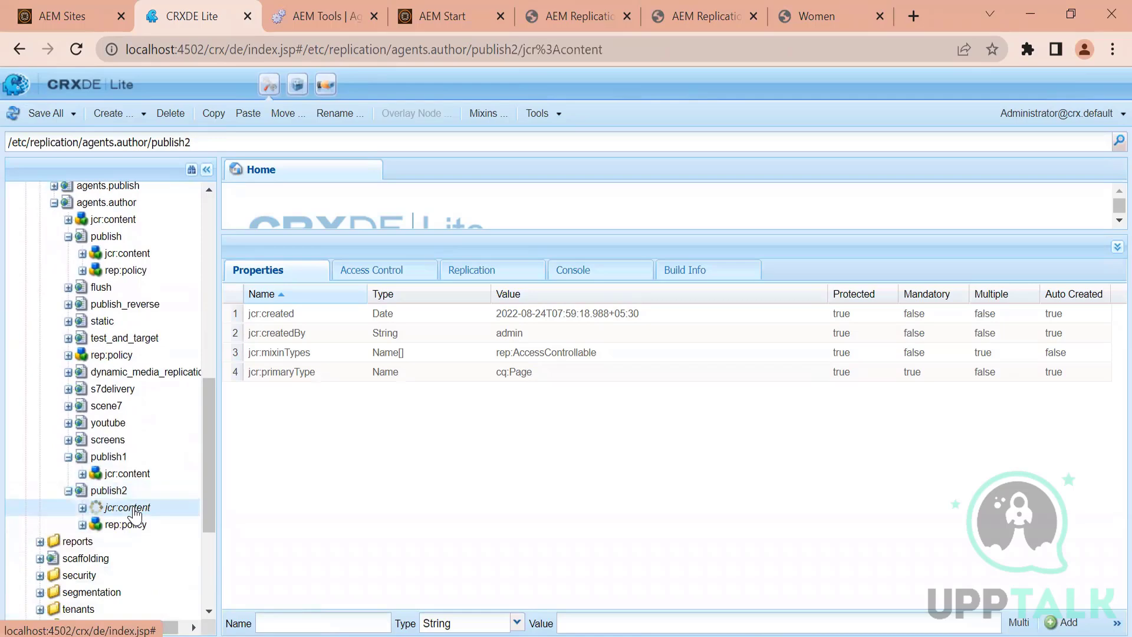
left_click(577, 476)
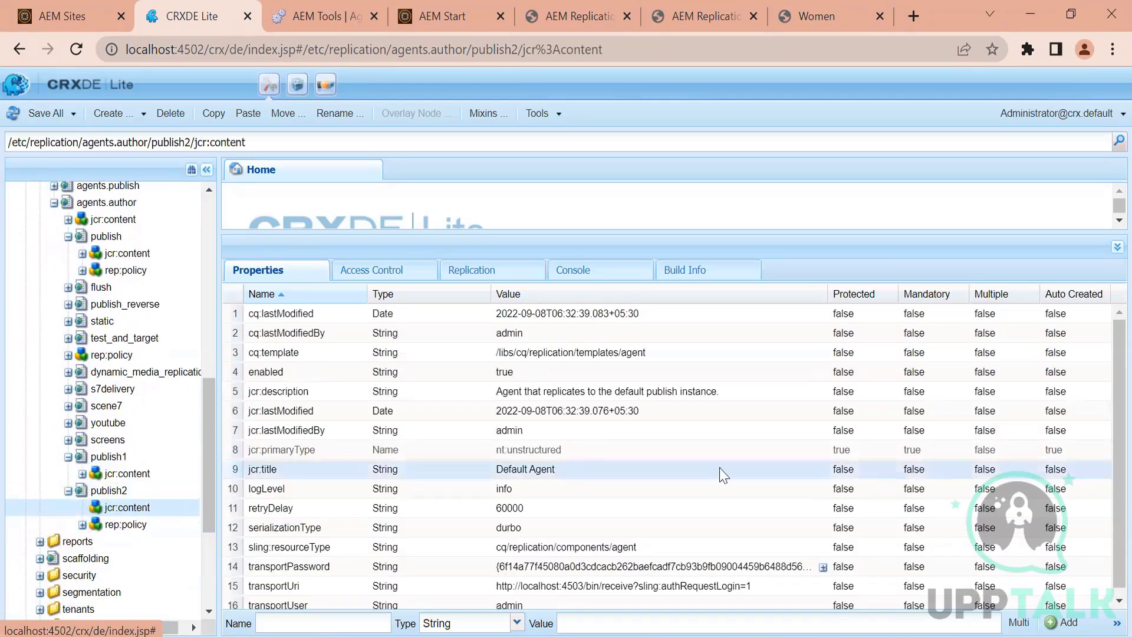
scroll(1107, 437, "down", 1)
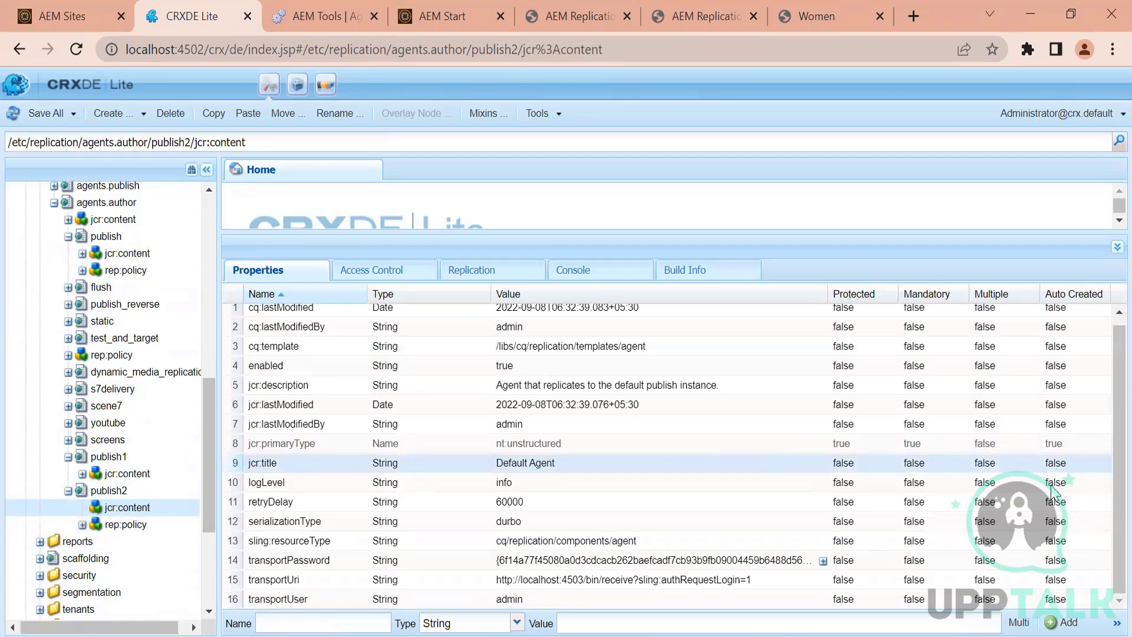
scroll(1109, 453, "up", 1)
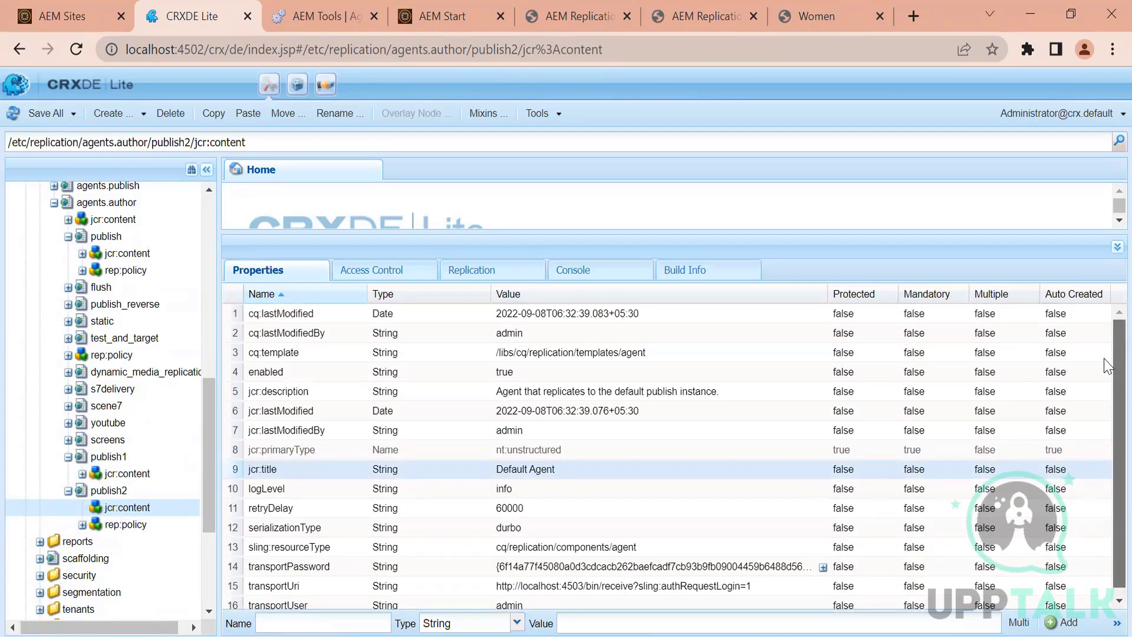
scroll(1108, 448, "down", 1)
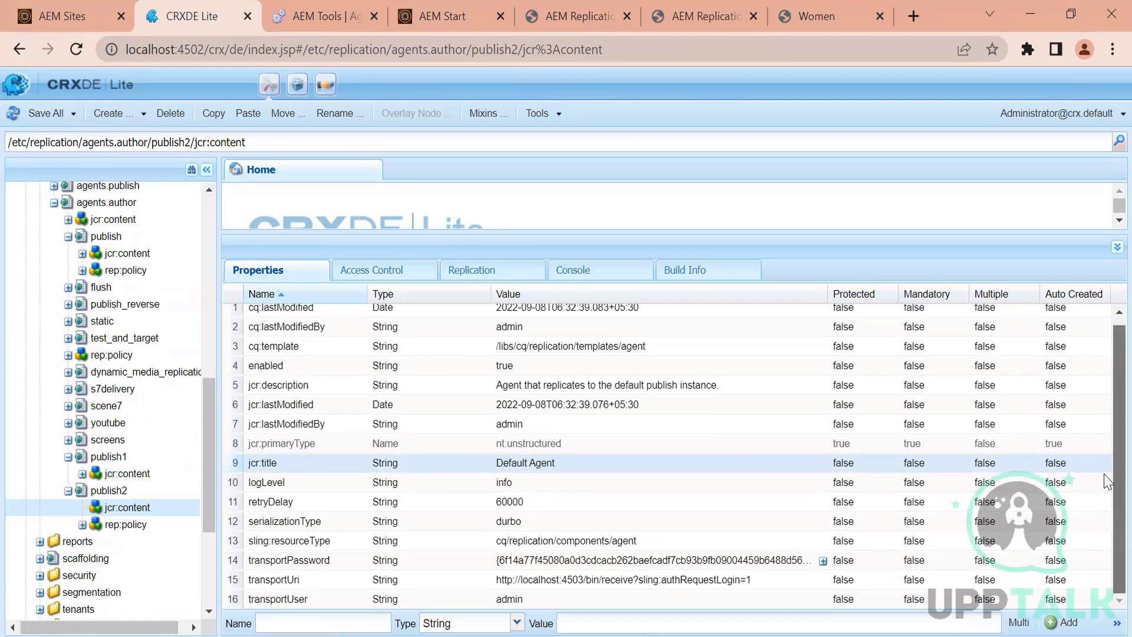
scroll(1108, 481, "up", 1)
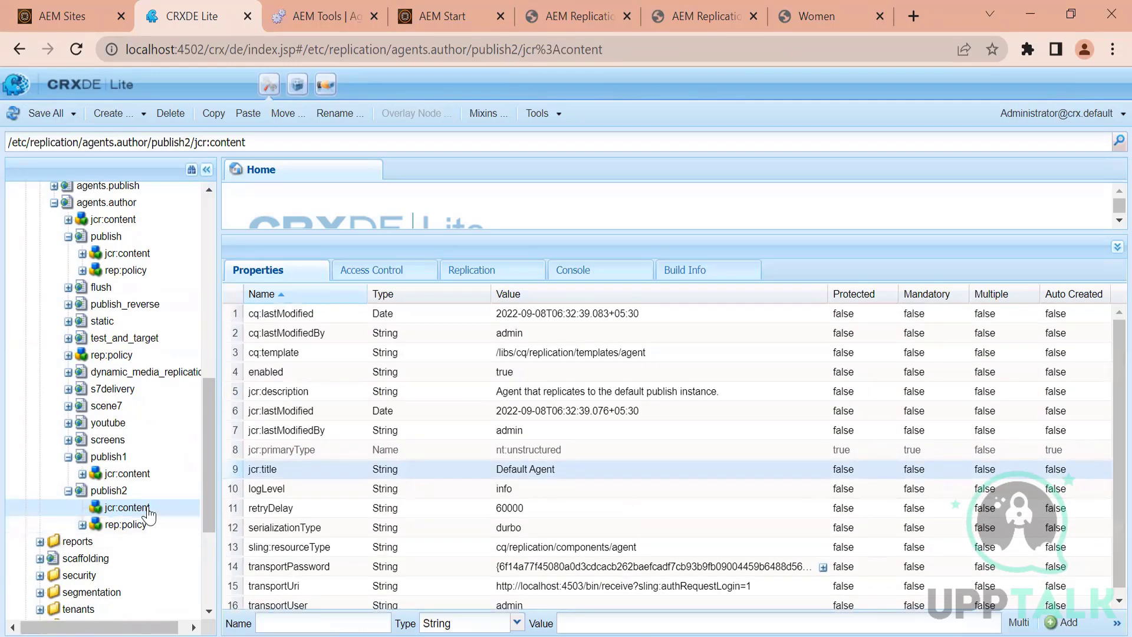
Open the publish2 agent page from its node, inspect the transport URI without saving, and return to CRXDE Lite.
double_click(112, 490)
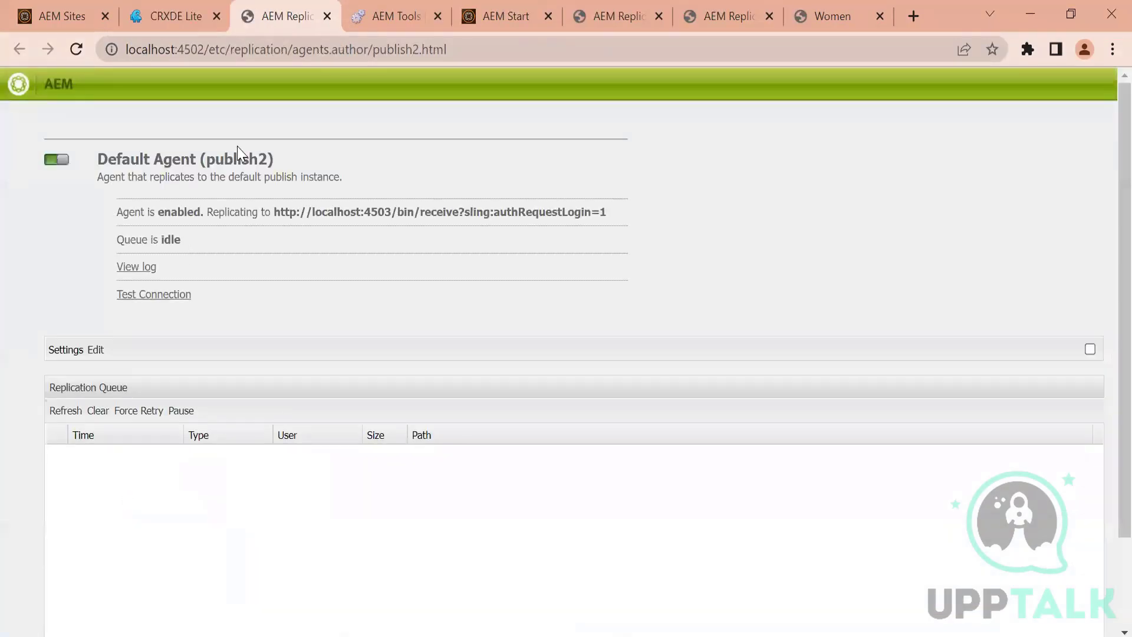
left_click(95, 350)
left_click(443, 124)
triple_click(580, 160)
left_click(583, 160)
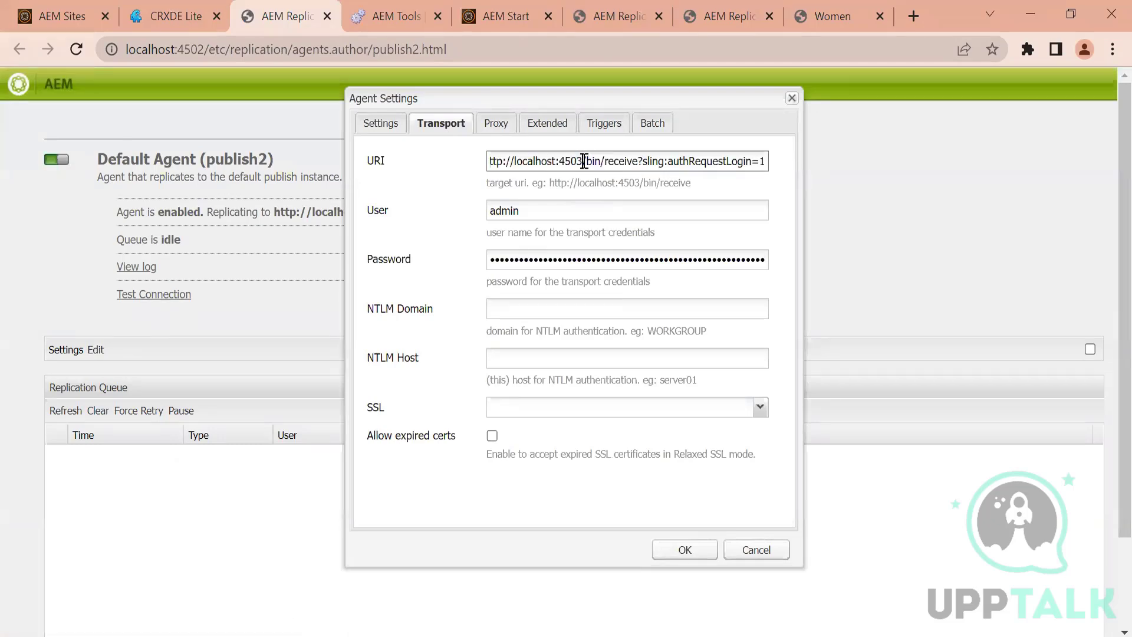
left_click(737, 550)
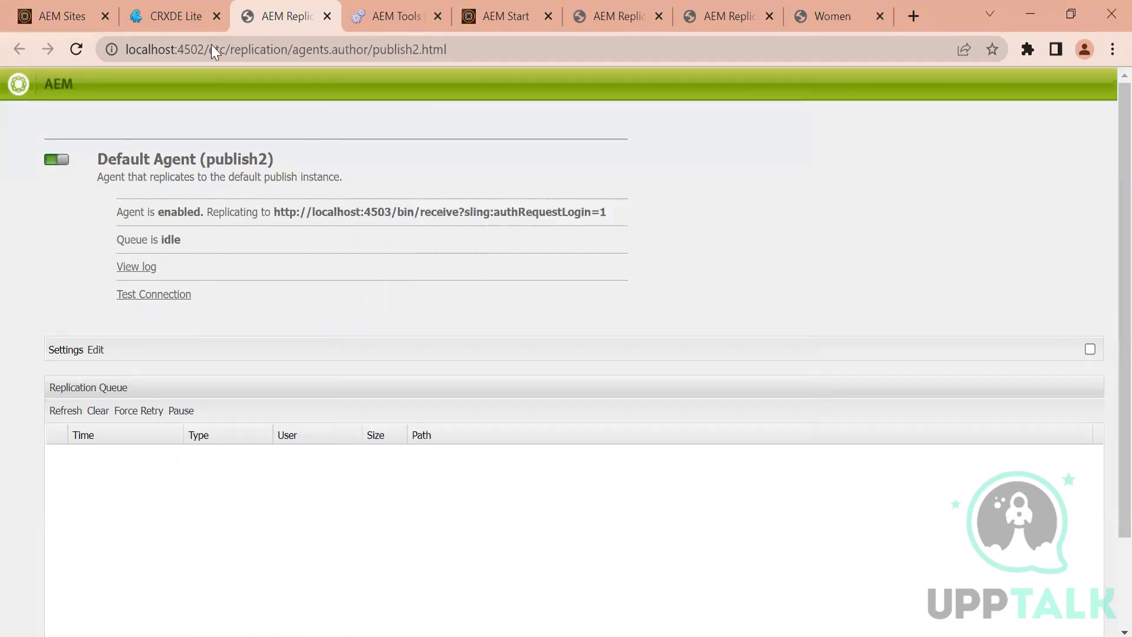
left_click(197, 29)
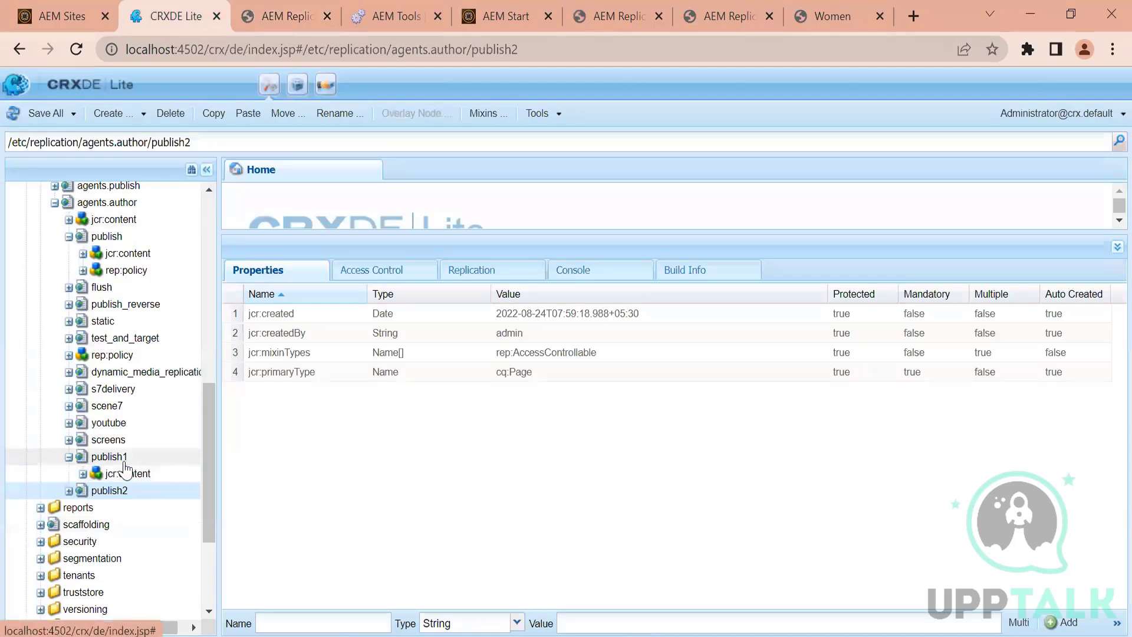
Delete the publish1 and publish2 agent nodes under agents.author and save the repository changes.
left_click(123, 494)
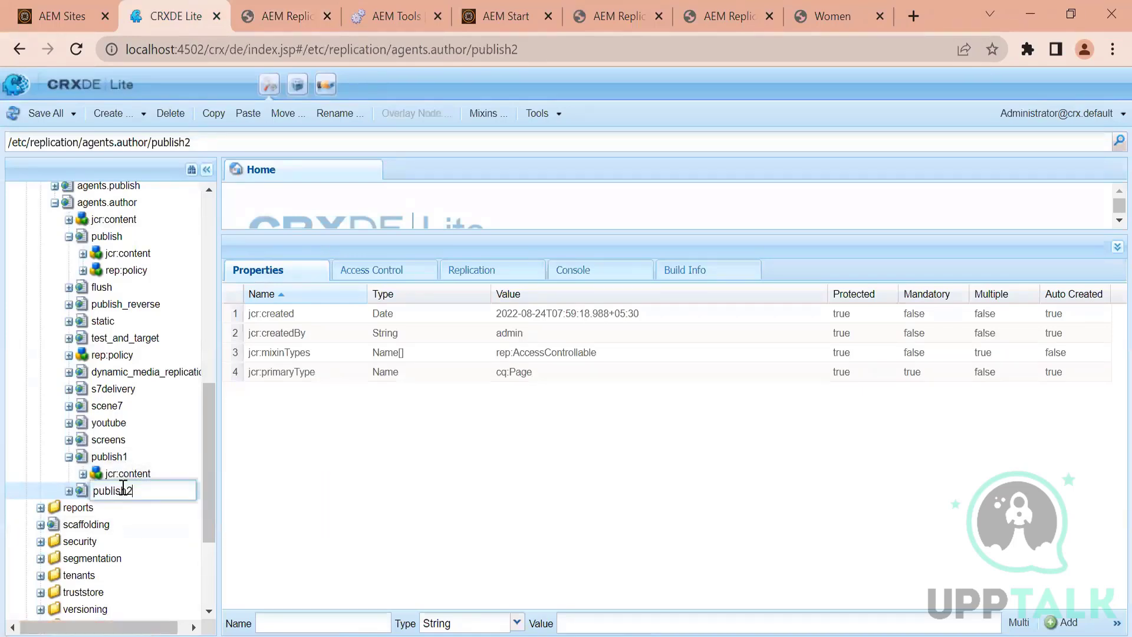
left_click(323, 504)
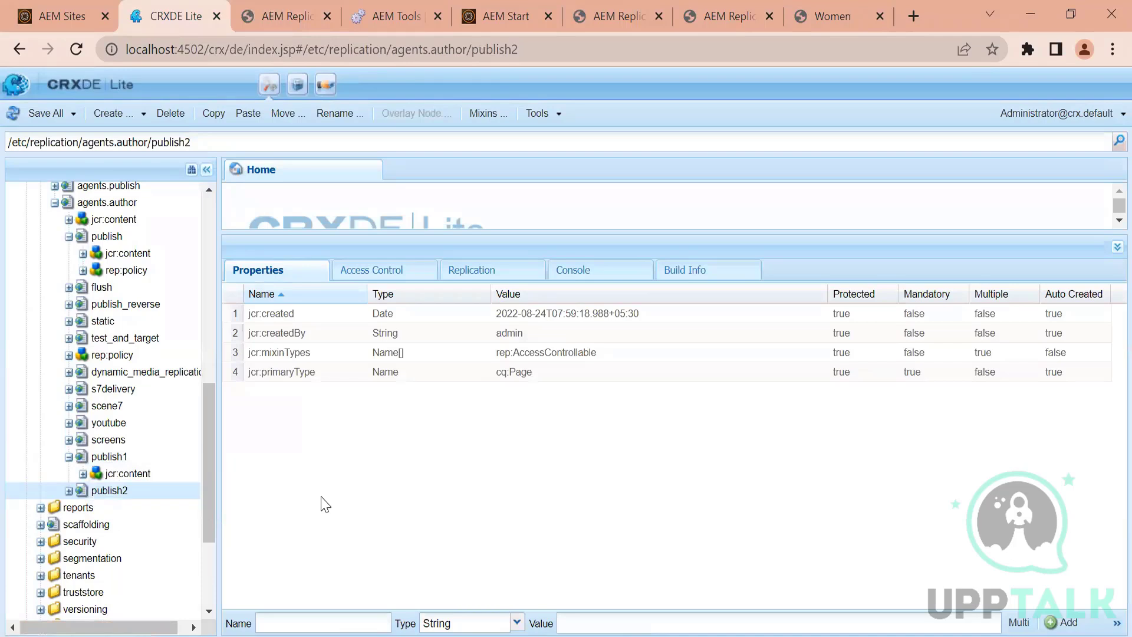
left_click(68, 490)
left_click(107, 457)
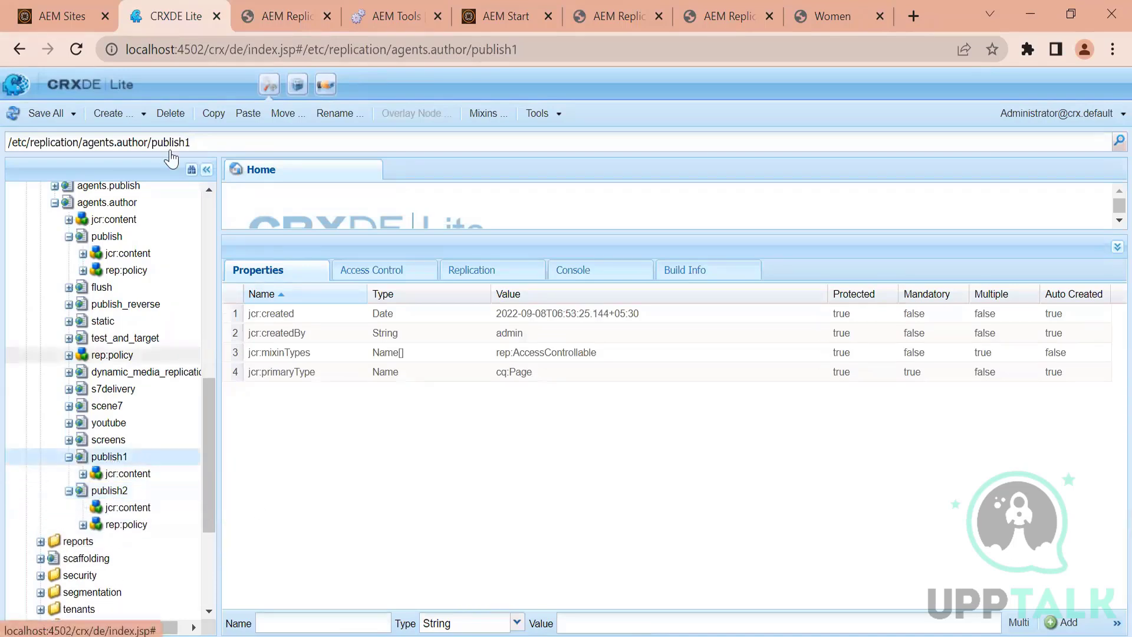
left_click(170, 115)
left_click(108, 459)
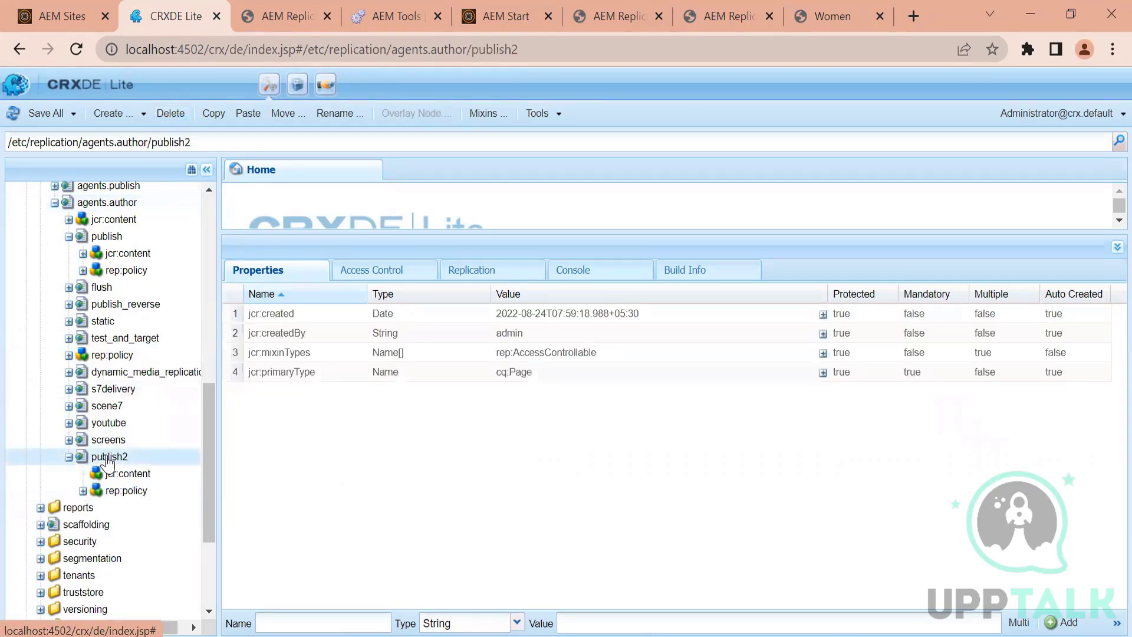
left_click(170, 114)
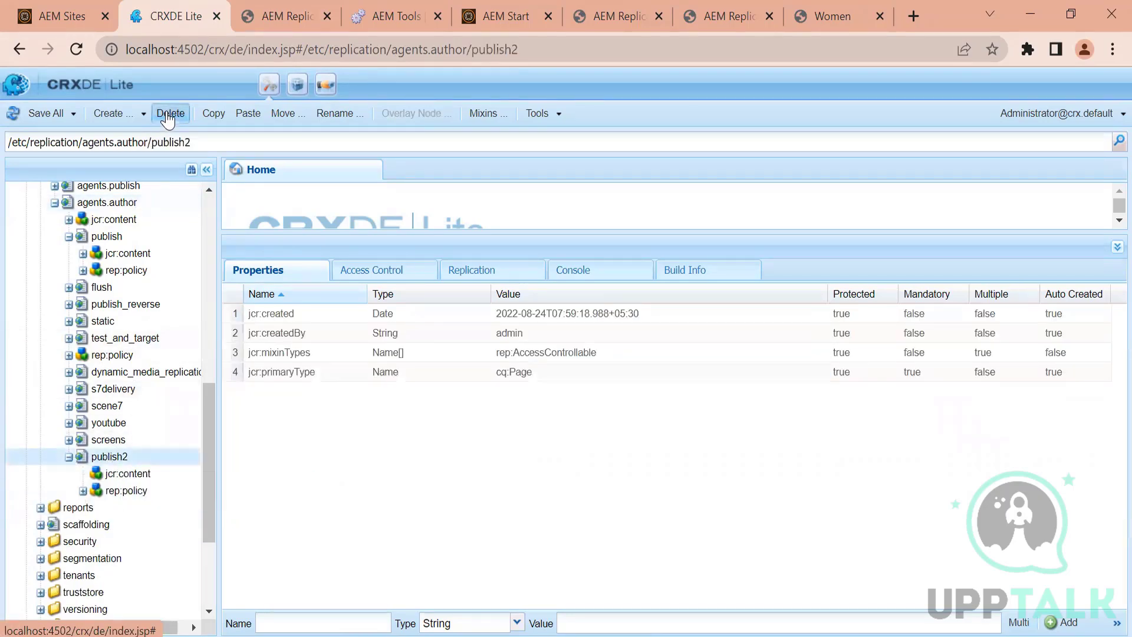
left_click(32, 116)
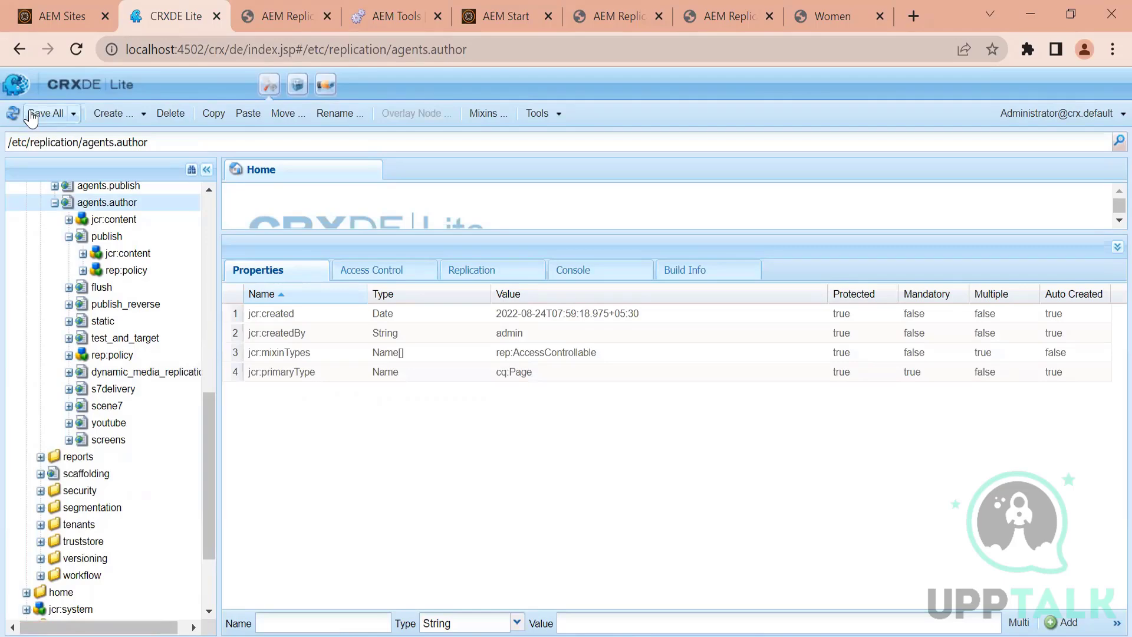
Reload the publish2 agent page to check how it responds without its node.
left_click(286, 24)
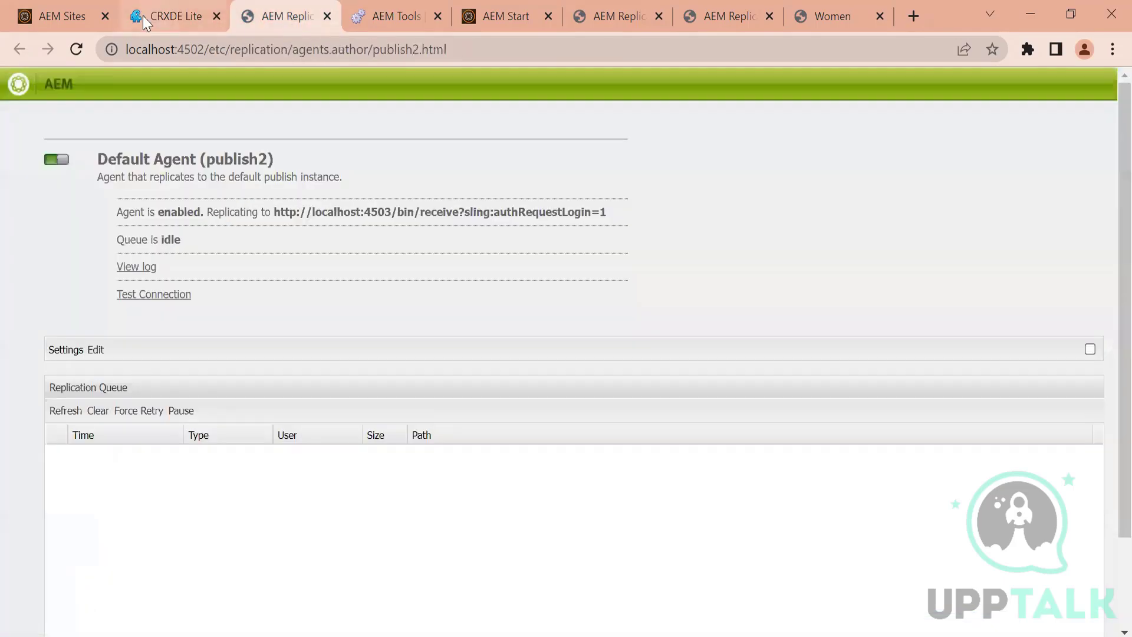
left_click(144, 16)
left_click(313, 19)
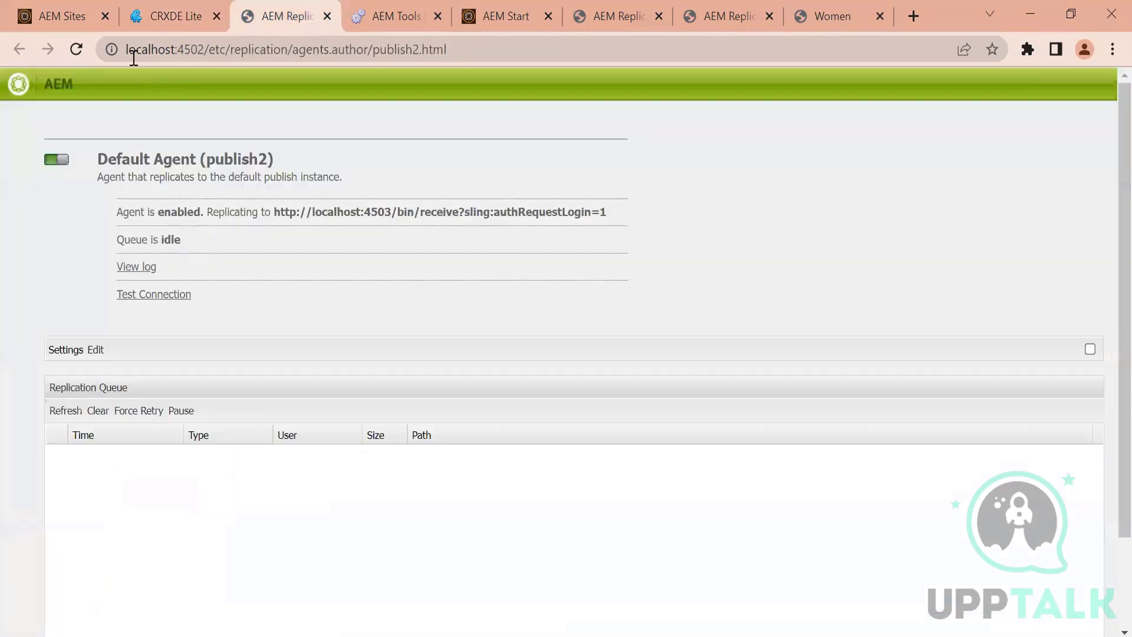
left_click(76, 51)
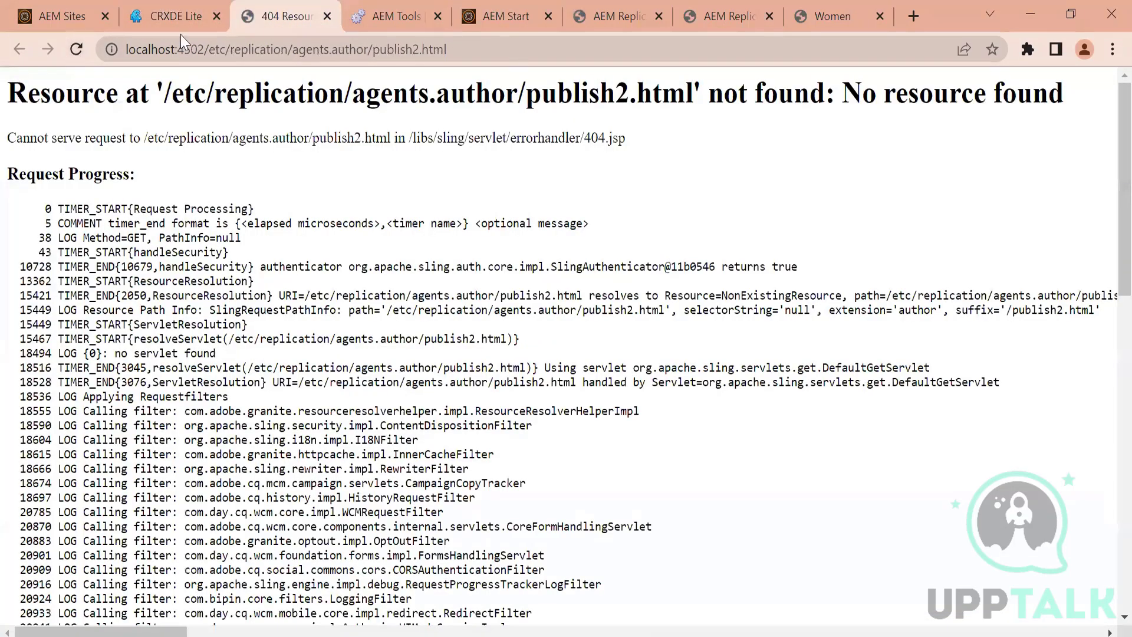
Return to CRXDE Lite and close all browser tabs that follow it.
left_click(148, 13)
right_click(146, 10)
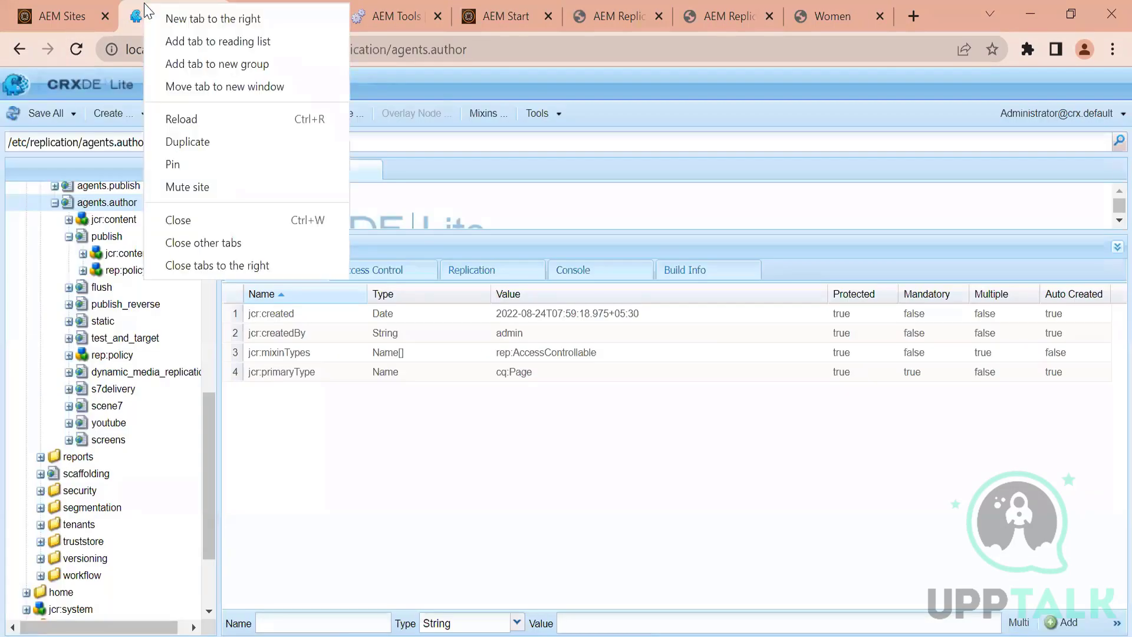
left_click(257, 267)
left_click(116, 13)
left_click(250, 11)
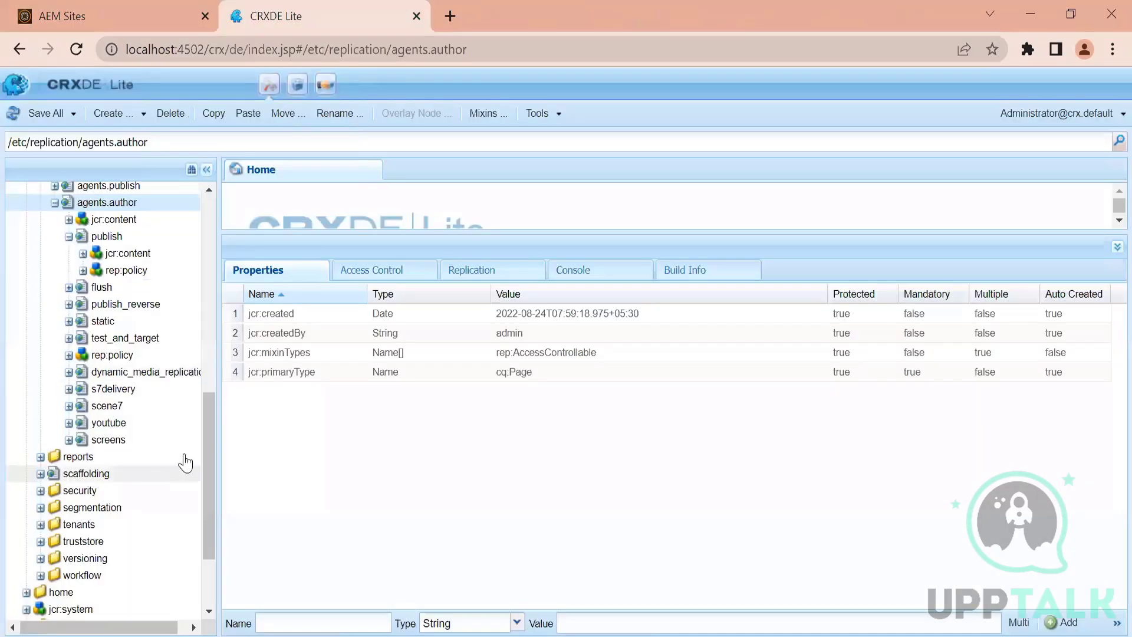
left_click_drag(203, 448, 208, 254)
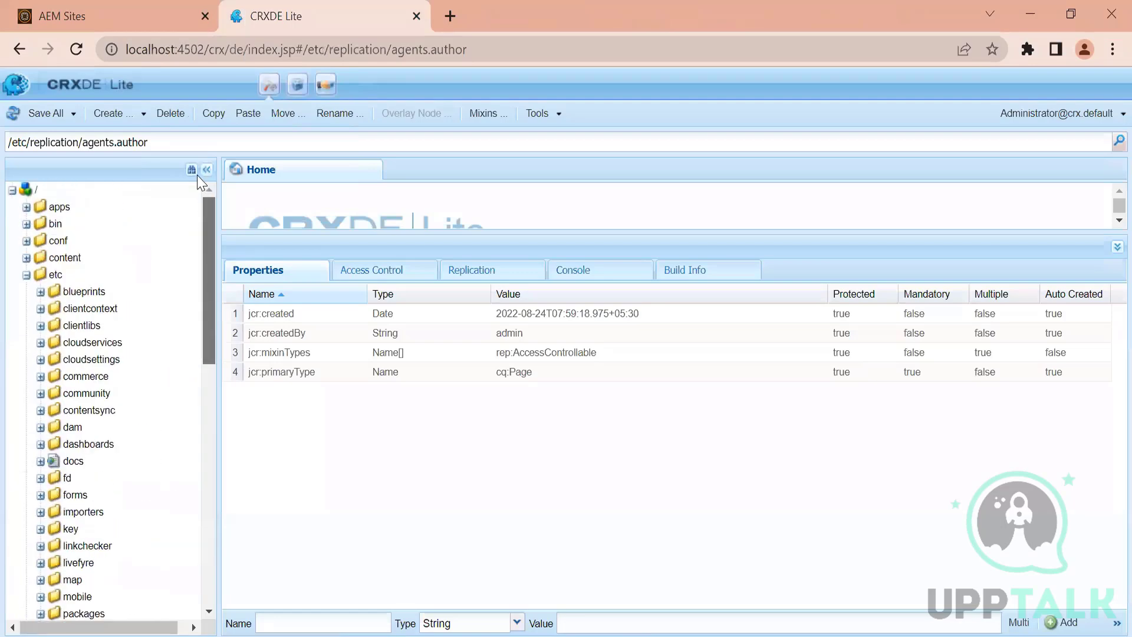
Duplicate the AEM Sites browser tab and open the Tools page in the copy, dismissing the product navigation tour.
left_click(132, 13)
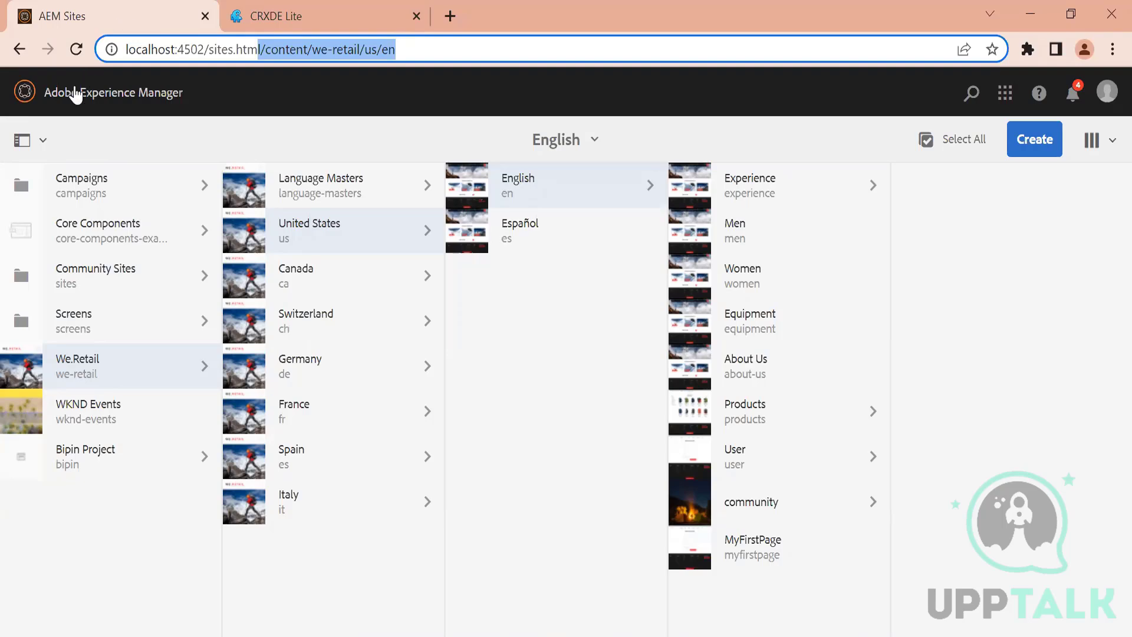
right_click(136, 17)
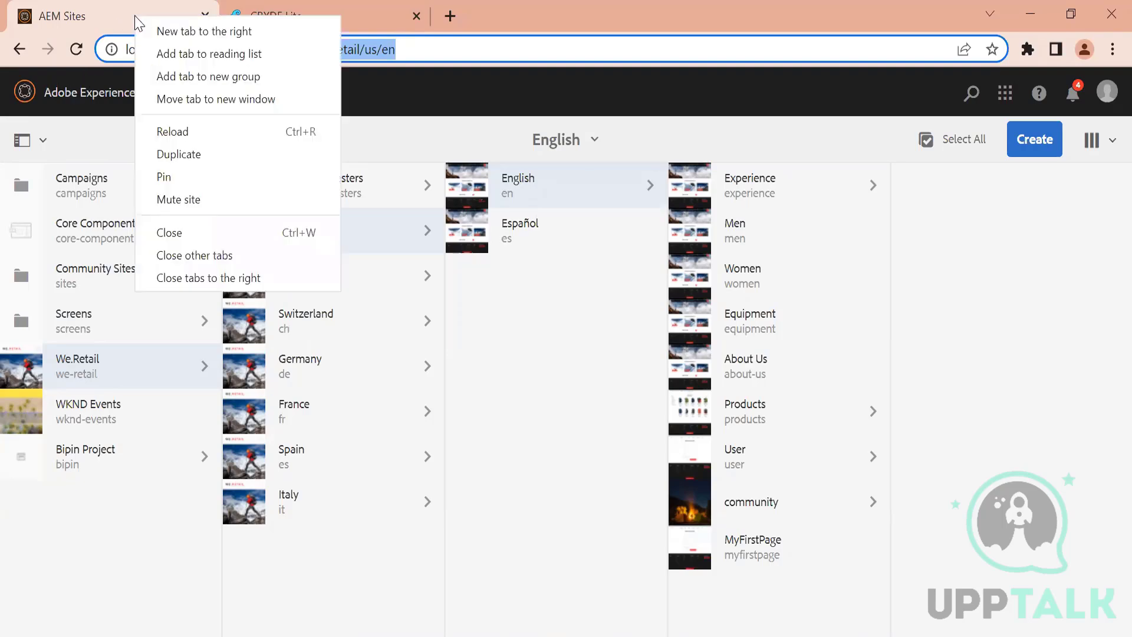
left_click(187, 155)
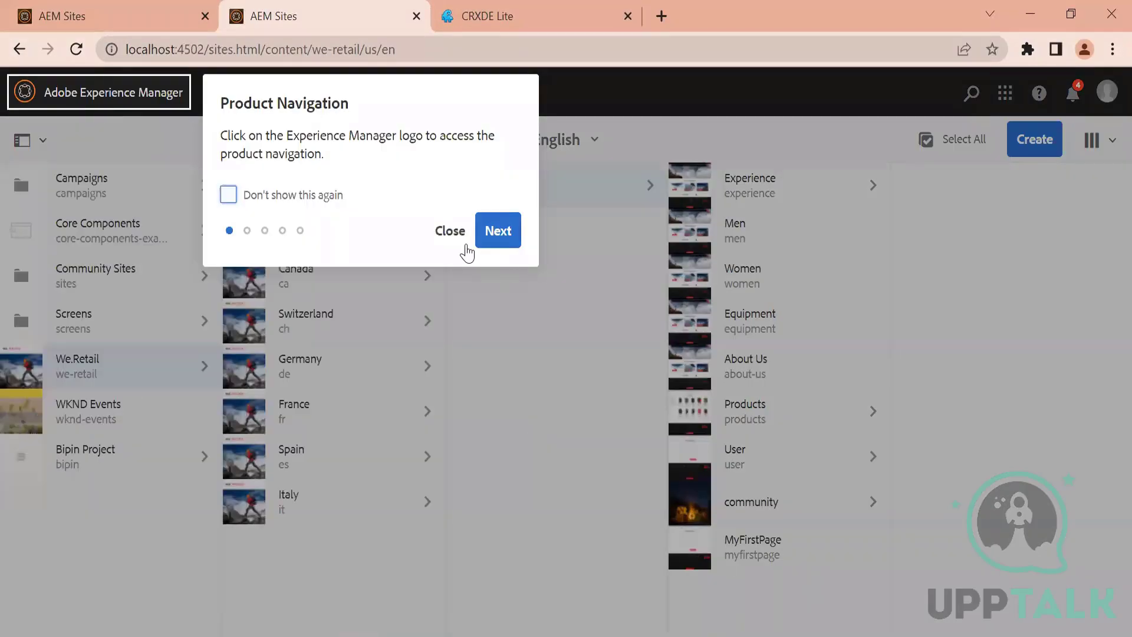
left_click(450, 232)
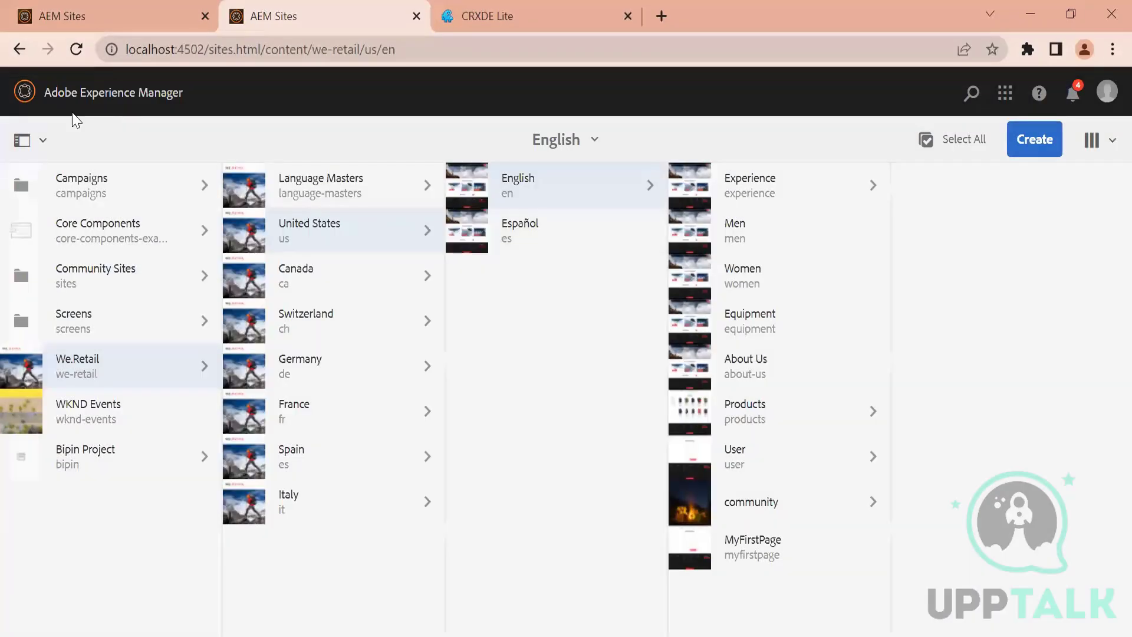
left_click(17, 93)
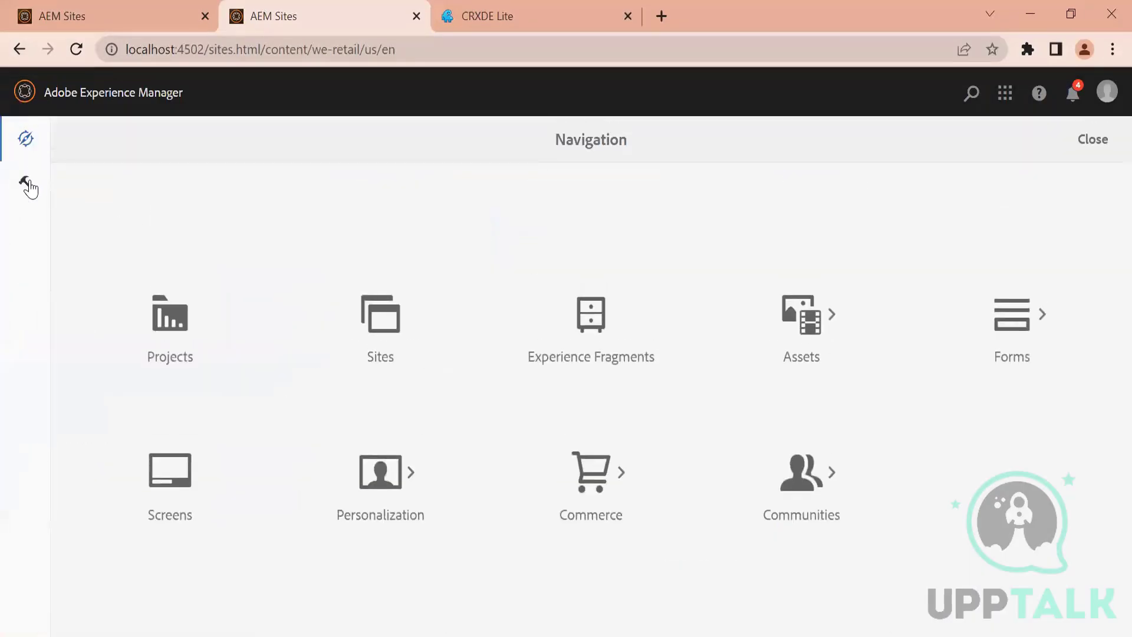
left_click(28, 183)
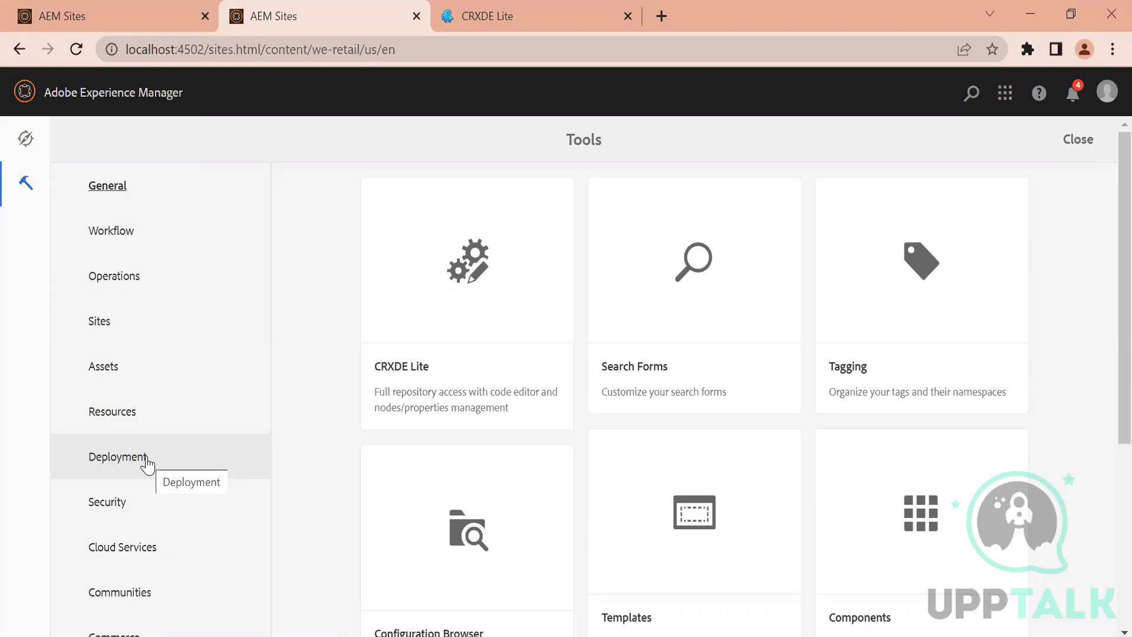
In CRXDE Lite, collapse etc and expand content, with we-retail and the custom project node collapsed, to review the site nodes.
left_click(519, 2)
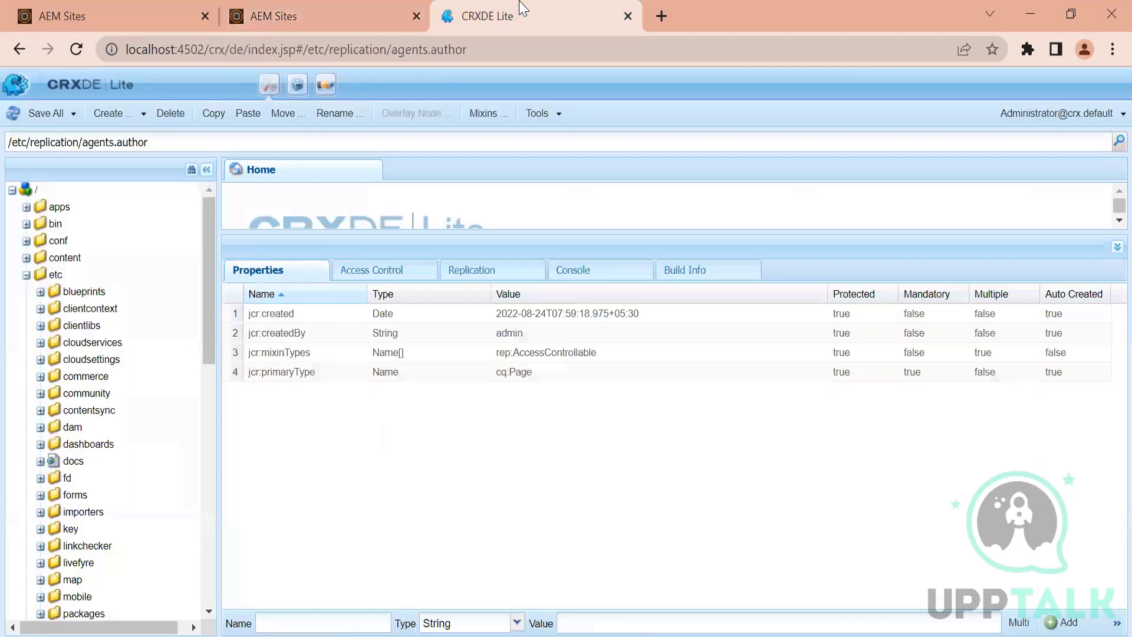
left_click(26, 275)
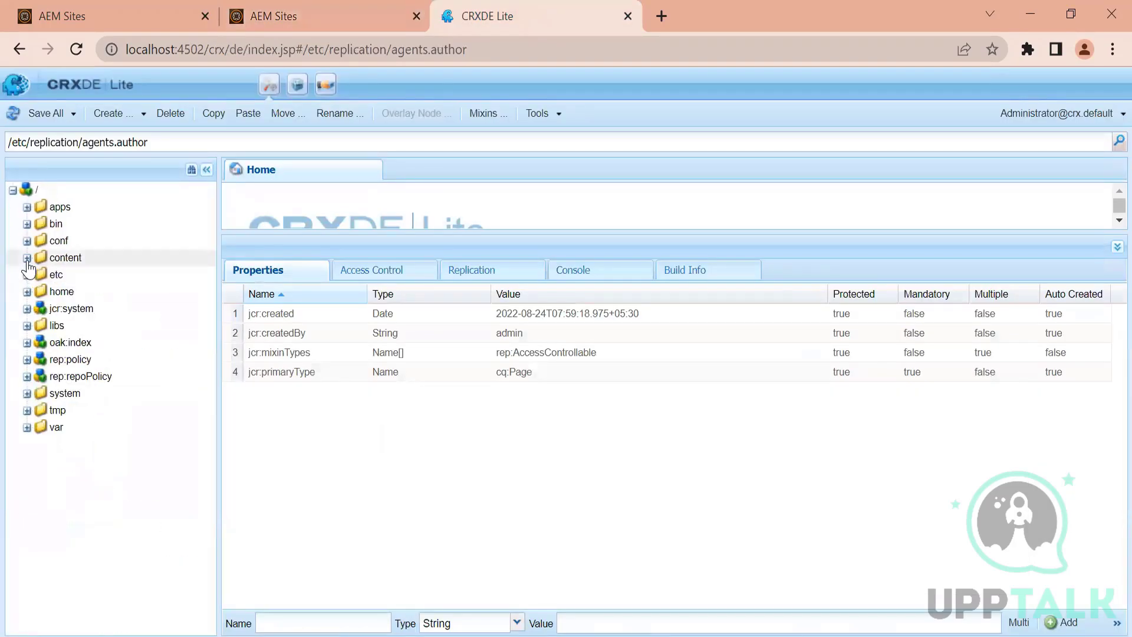
left_click(26, 258)
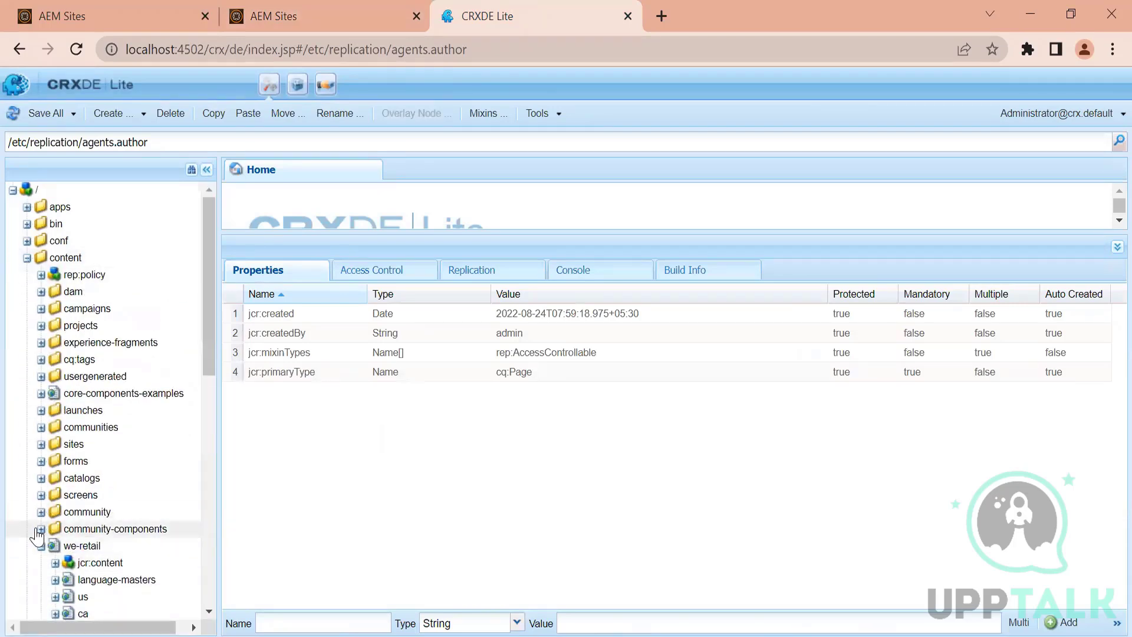
left_click(41, 545)
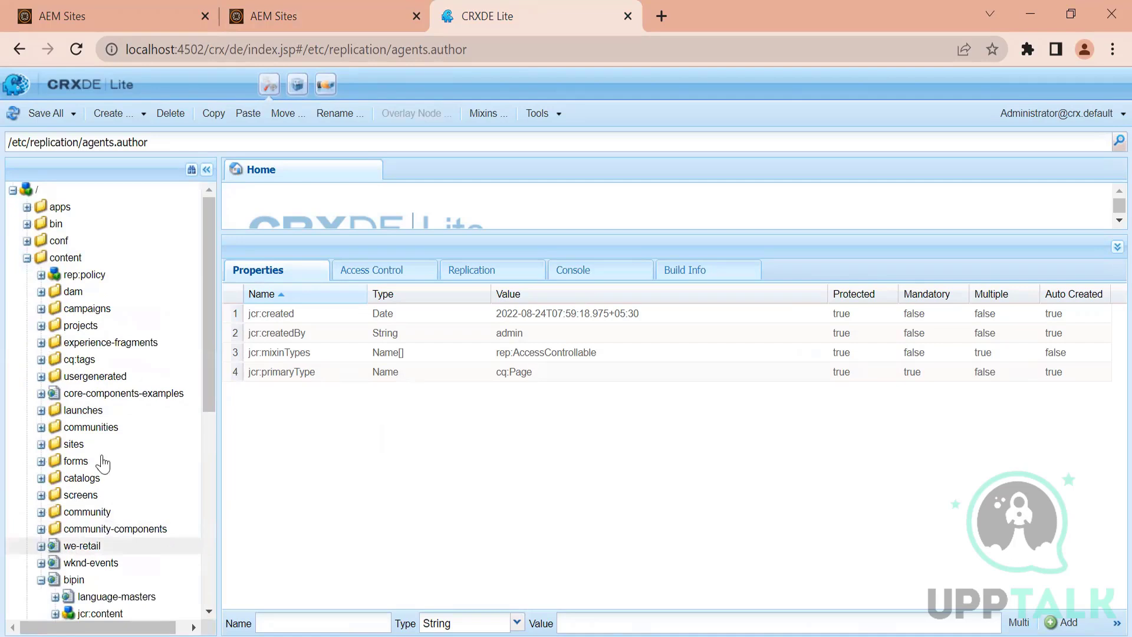
left_click_drag(210, 374, 208, 420)
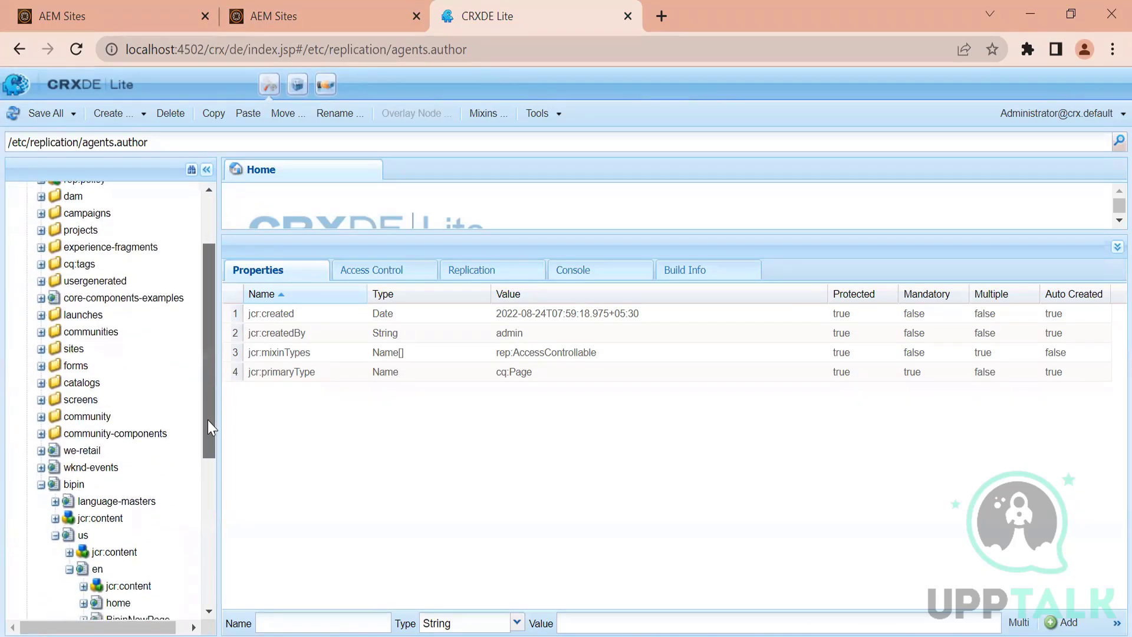
left_click(39, 485)
left_click_drag(206, 458, 205, 352)
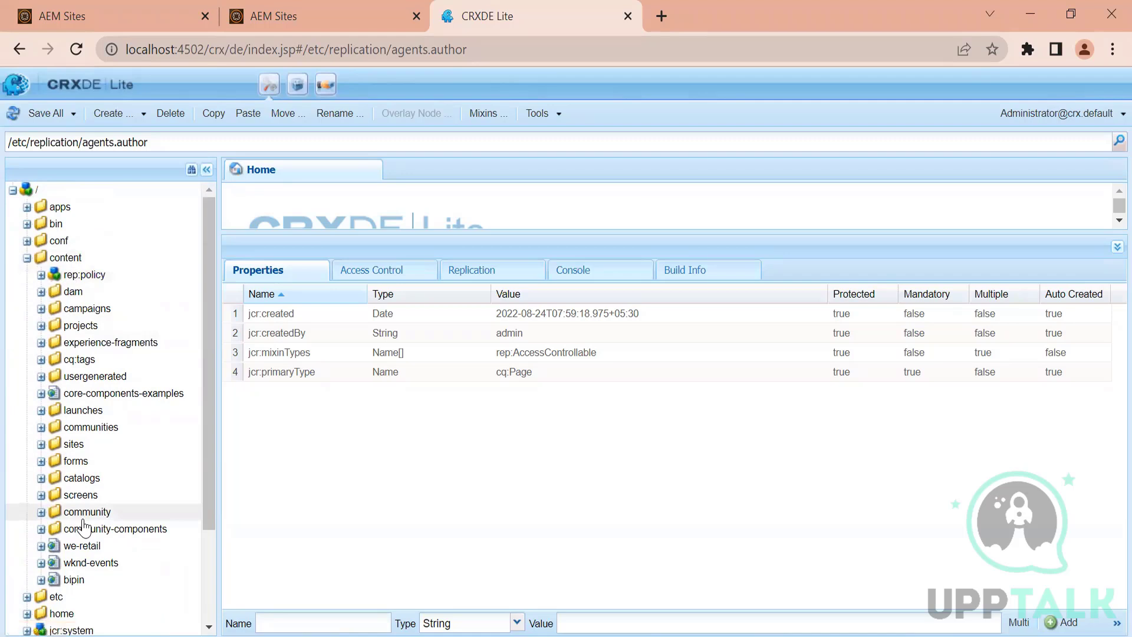
Display the Deployment tools on the AEM Tools page and return to CRXDE Lite.
left_click(326, 24)
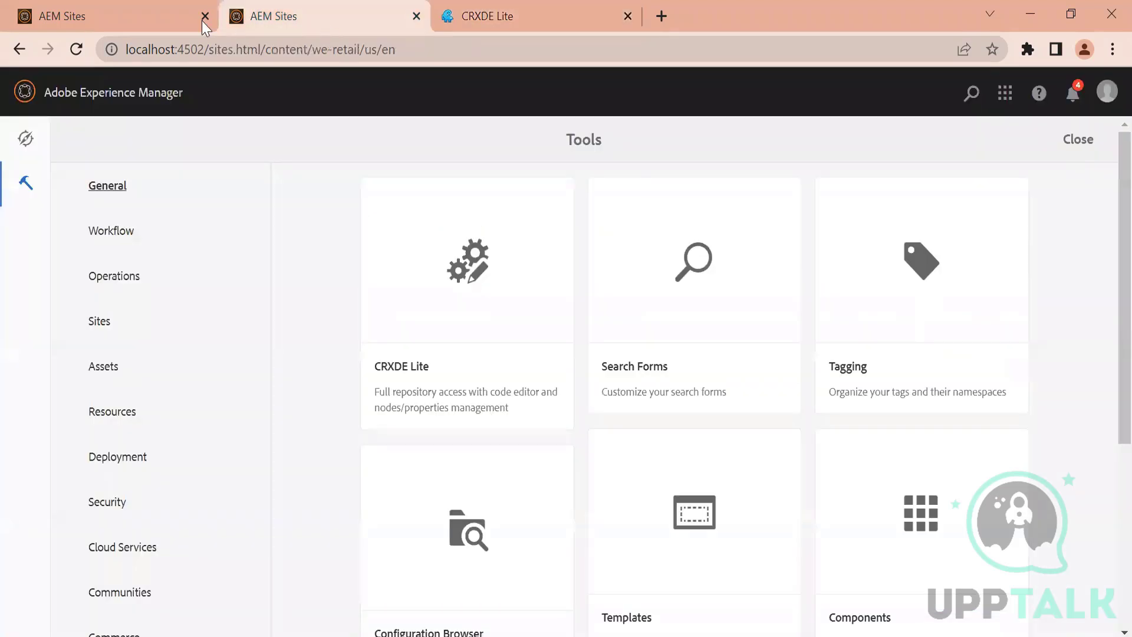
left_click(108, 463)
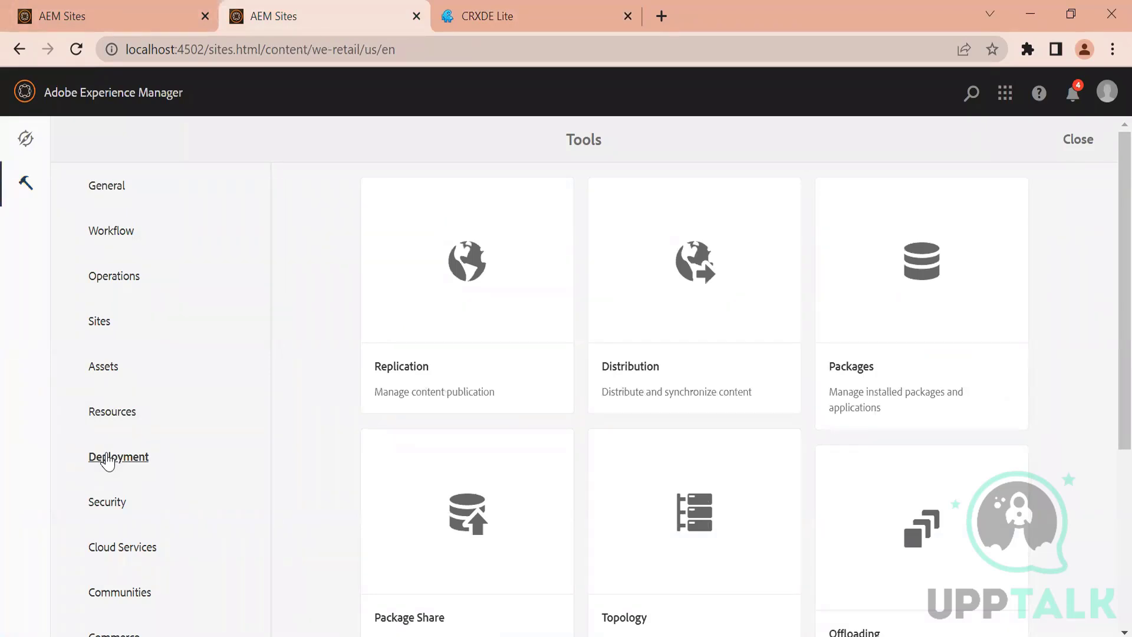
left_click(533, 15)
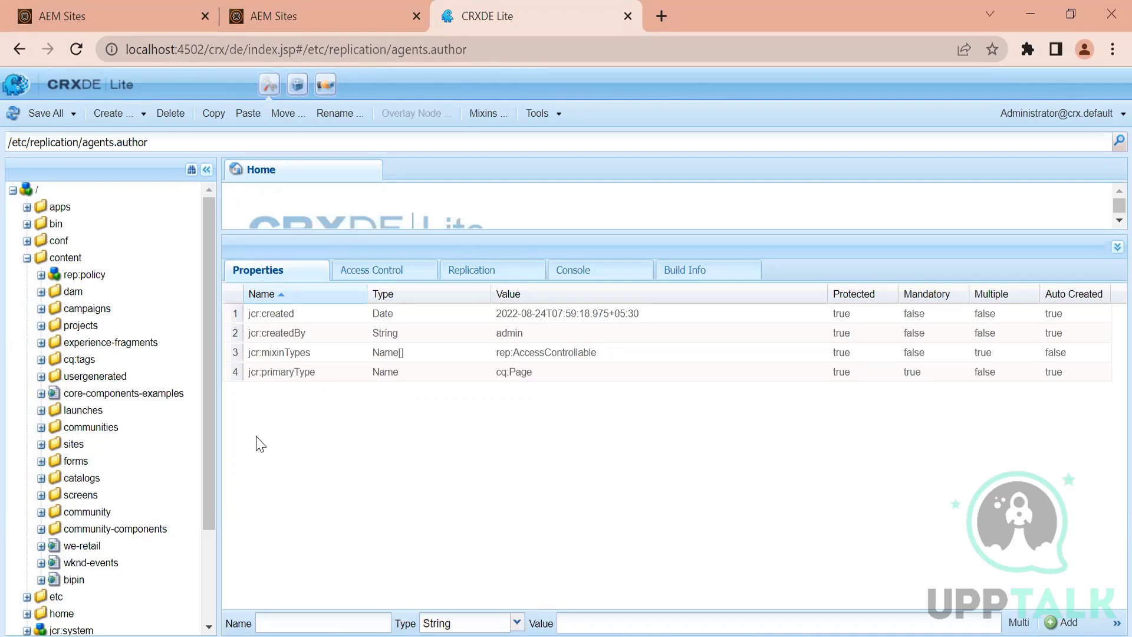
Expand the content tree through the custom project's us/en branch to the nodes inside mynewpage's responsivegrid.
left_click(26, 258)
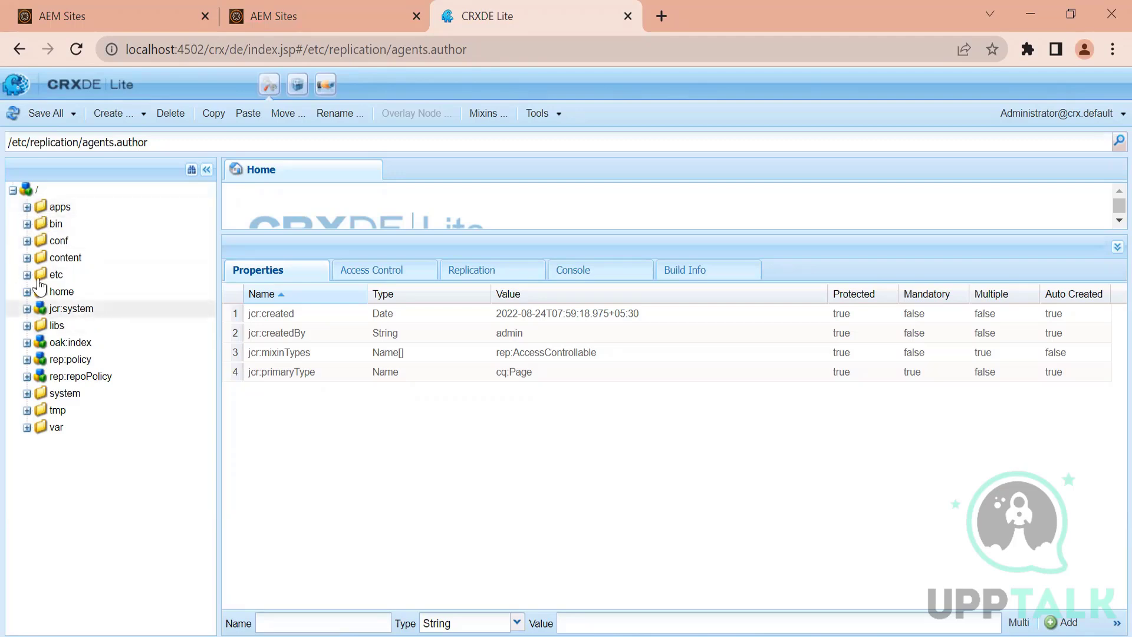
left_click(28, 259)
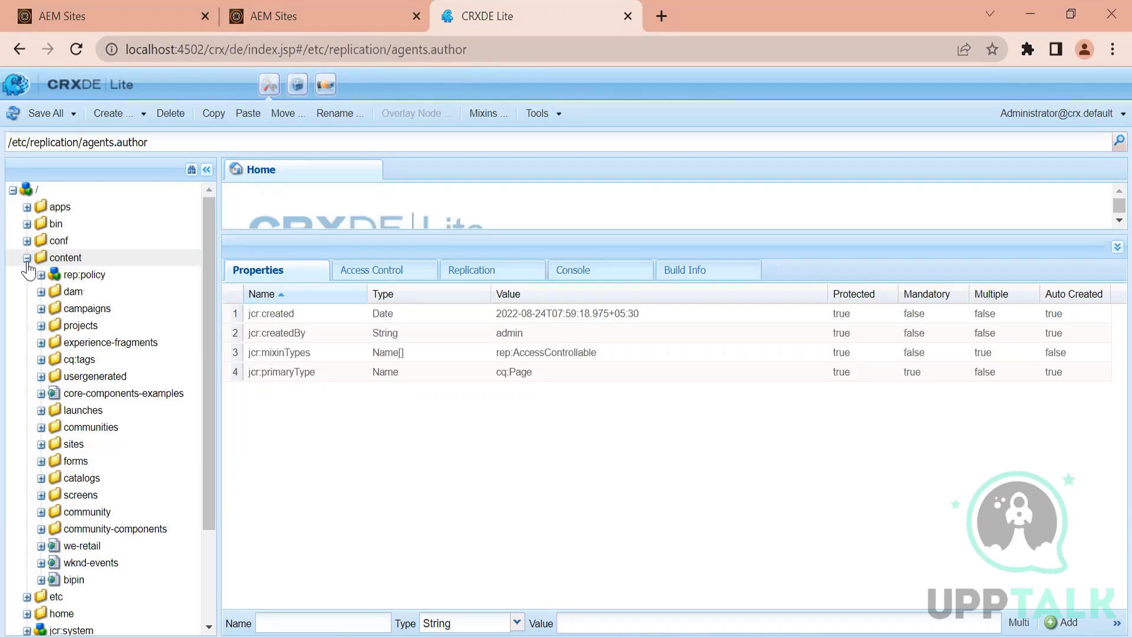
double_click(129, 580)
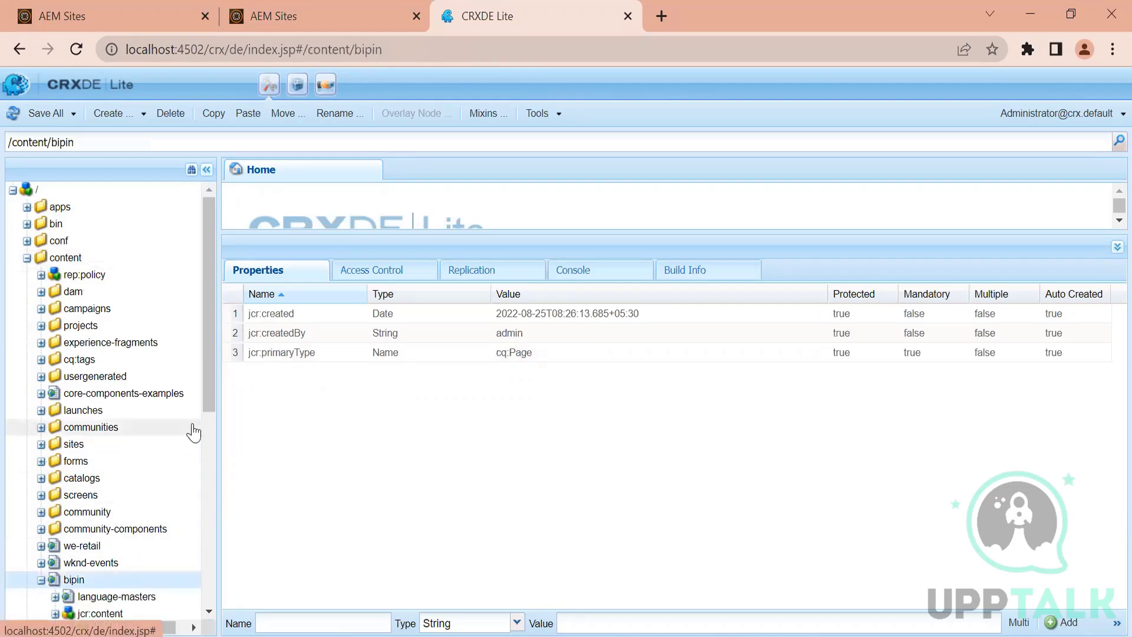
scroll(208, 399, "down", 3)
left_click(55, 511)
left_click(69, 545)
left_click(83, 512)
left_click(97, 530)
left_click(111, 546)
left_click(126, 563)
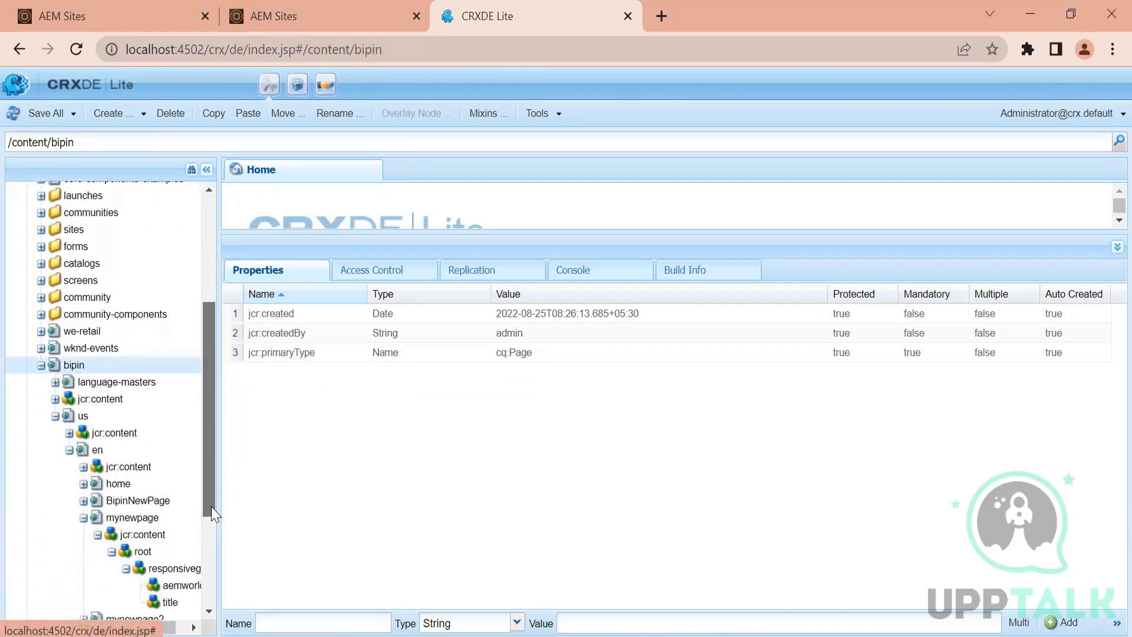
Examine the properties of mynewpage's responsivegrid and aemworld nodes, including aemworld's name and support entries.
left_click(134, 512)
left_click(171, 564)
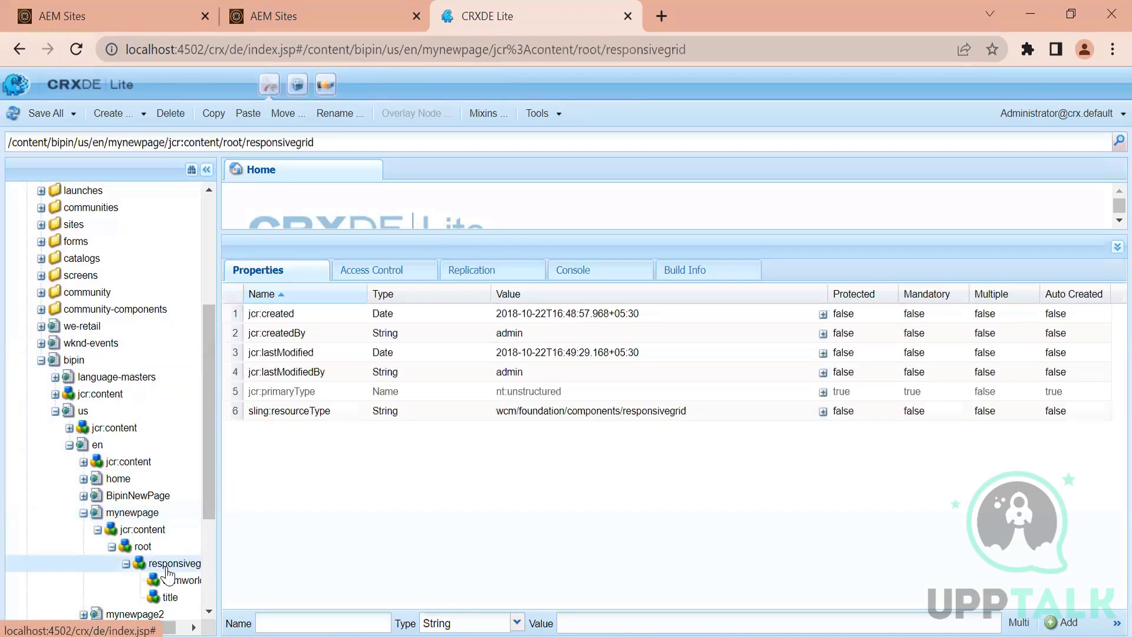
left_click(172, 581)
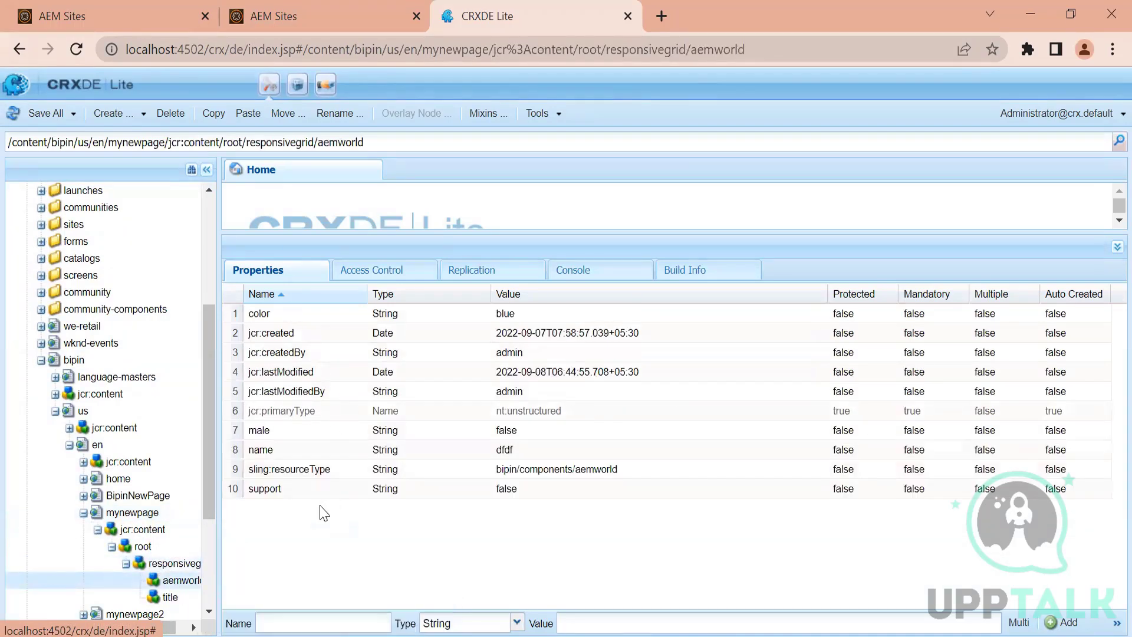
left_click(277, 449)
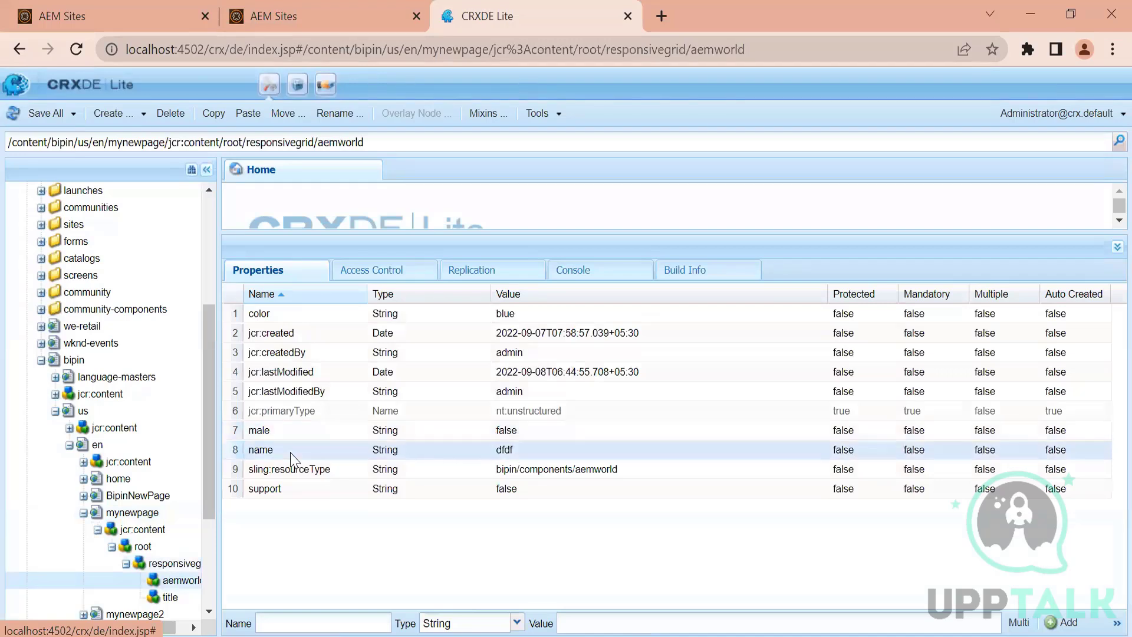
left_click(280, 489)
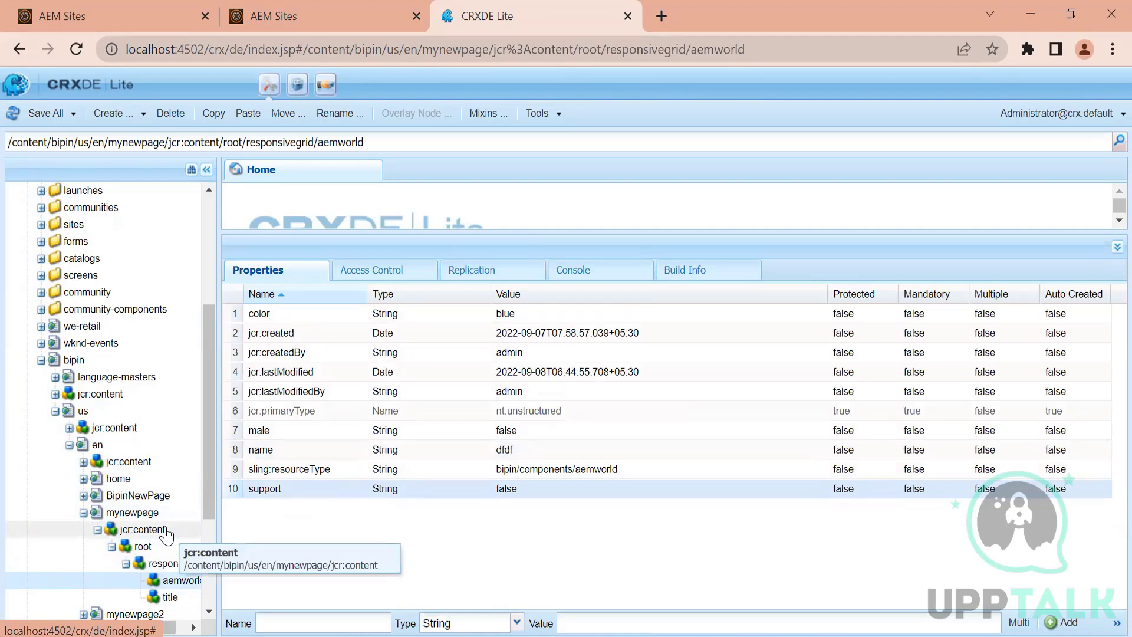
Switch to File Explorer and open the aem6.5 folder inside MyDocuments > Training.
mouse_move(412, 636)
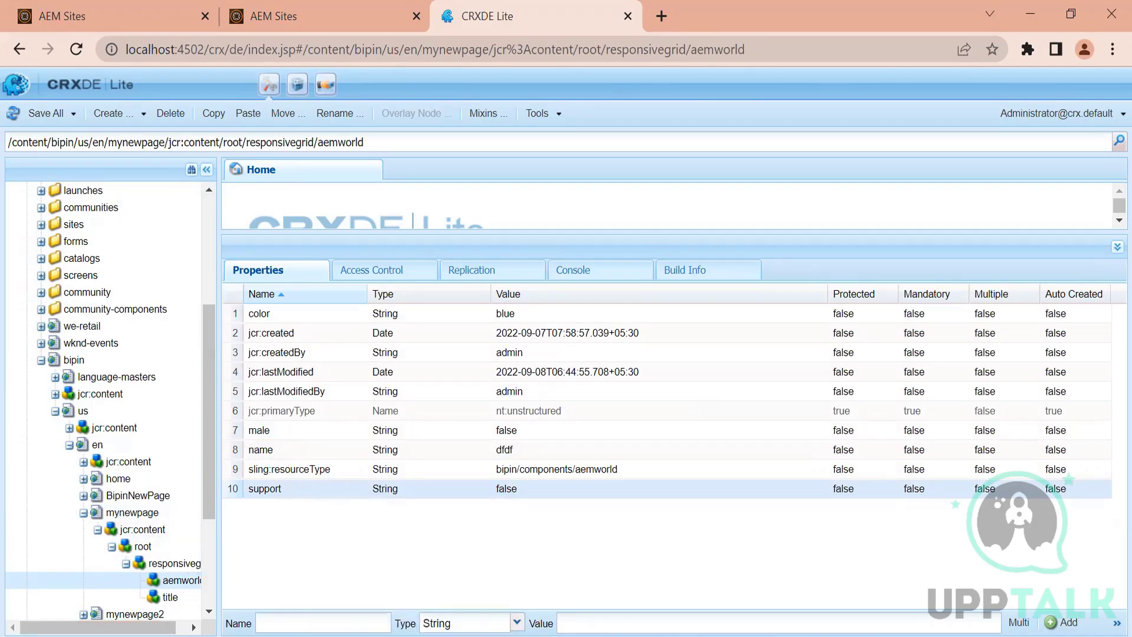
key("alt+Tab")
left_click(267, 66)
double_click(224, 205)
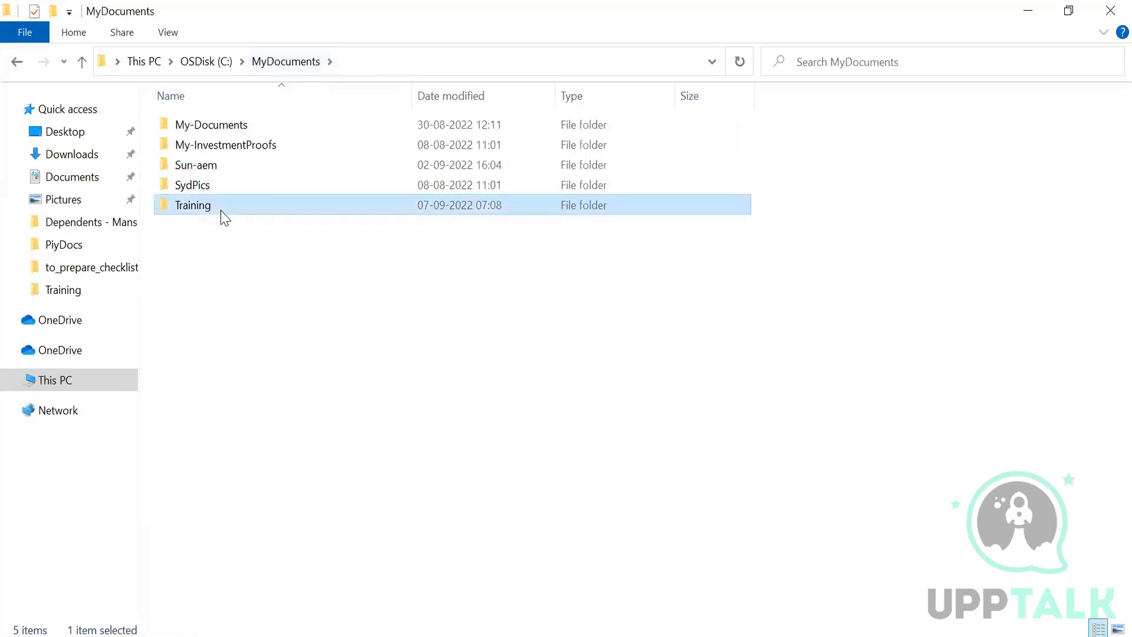
double_click(211, 151)
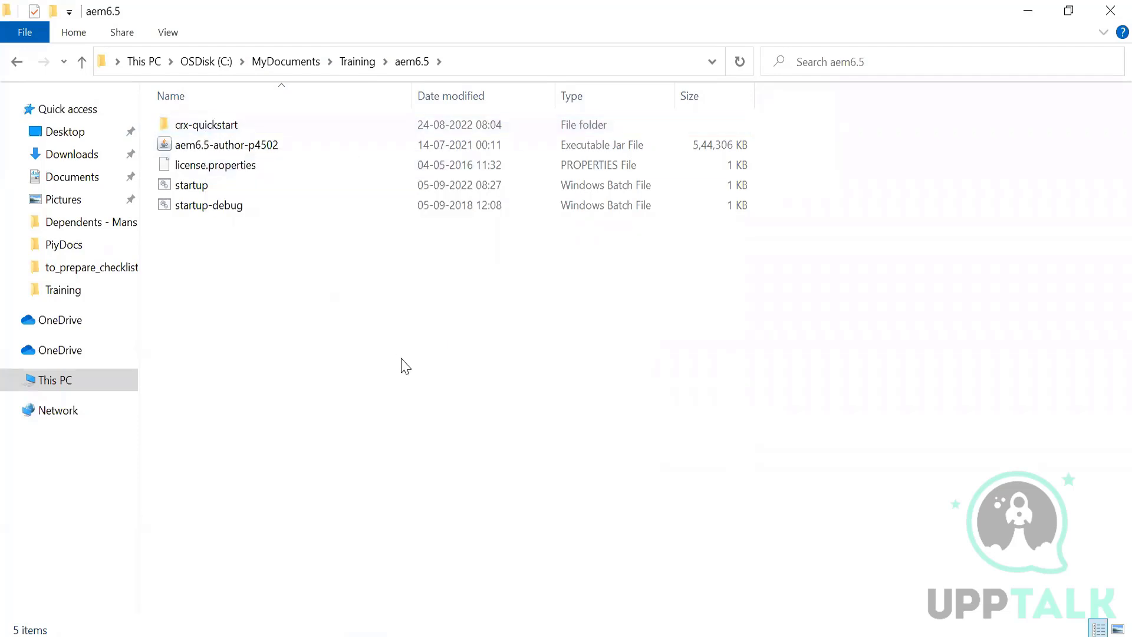
Return to CRXDE Lite and widen the repository tree pane so the nested node names fit.
left_click(623, 636)
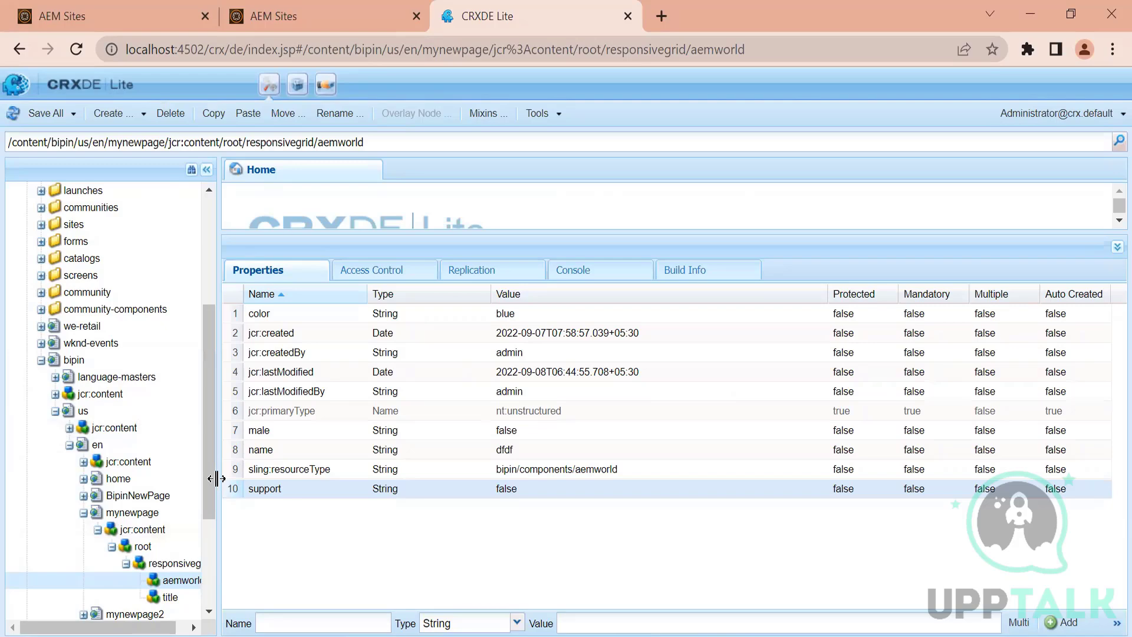
left_click_drag(216, 478, 299, 506)
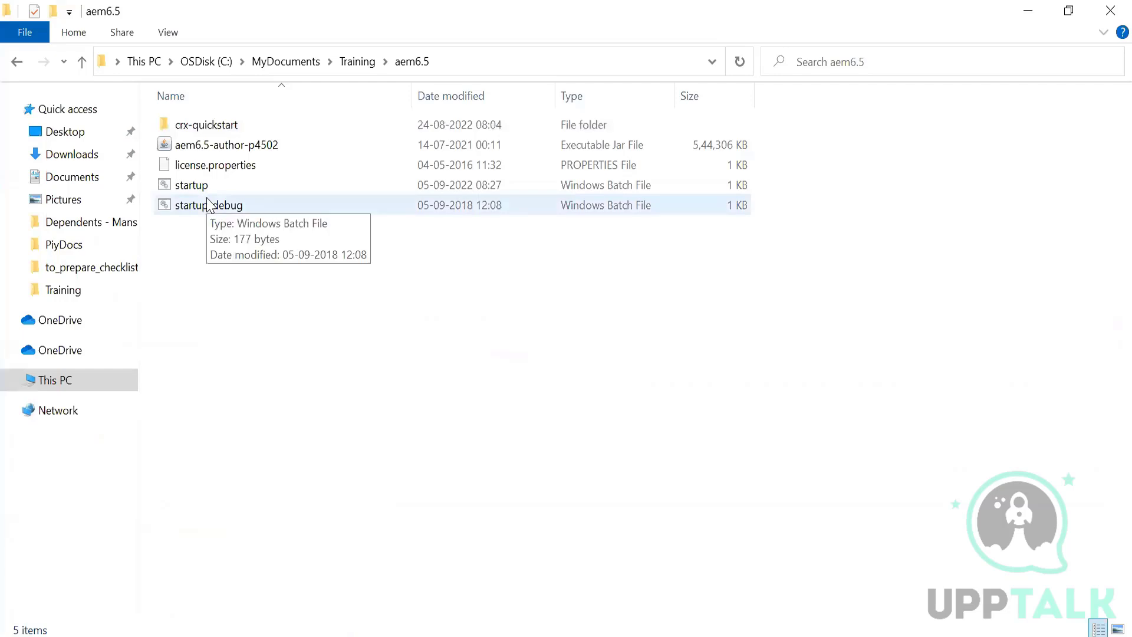
In File Explorer, open crx-quickstart > repository > segmentstore to view the TAR files that store the repository.
left_click(201, 126)
double_click(201, 131)
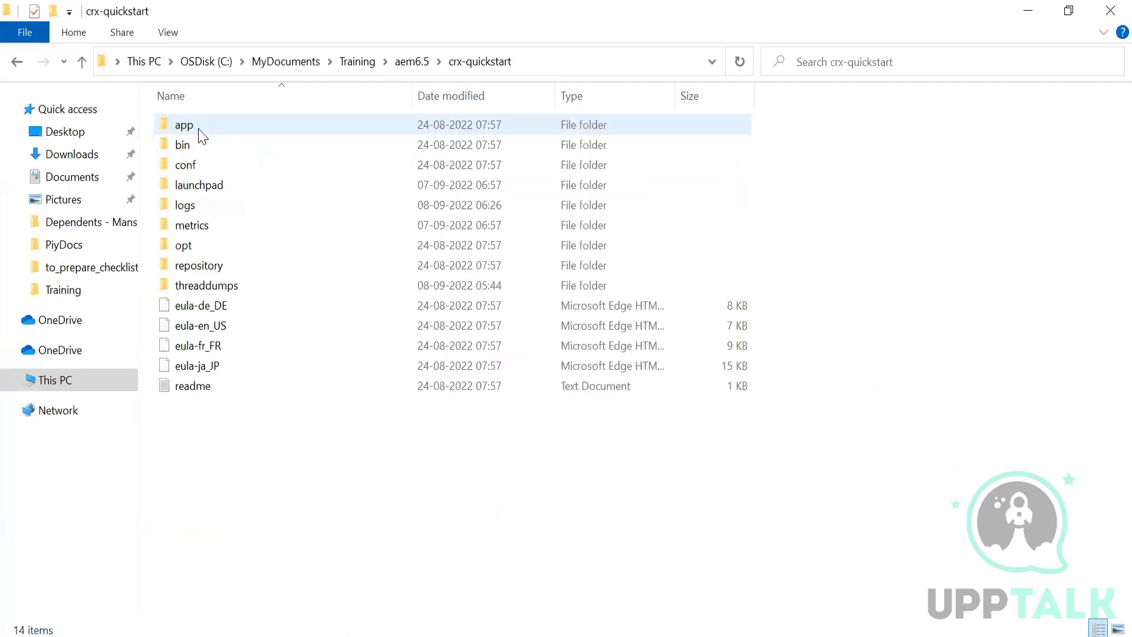
double_click(205, 270)
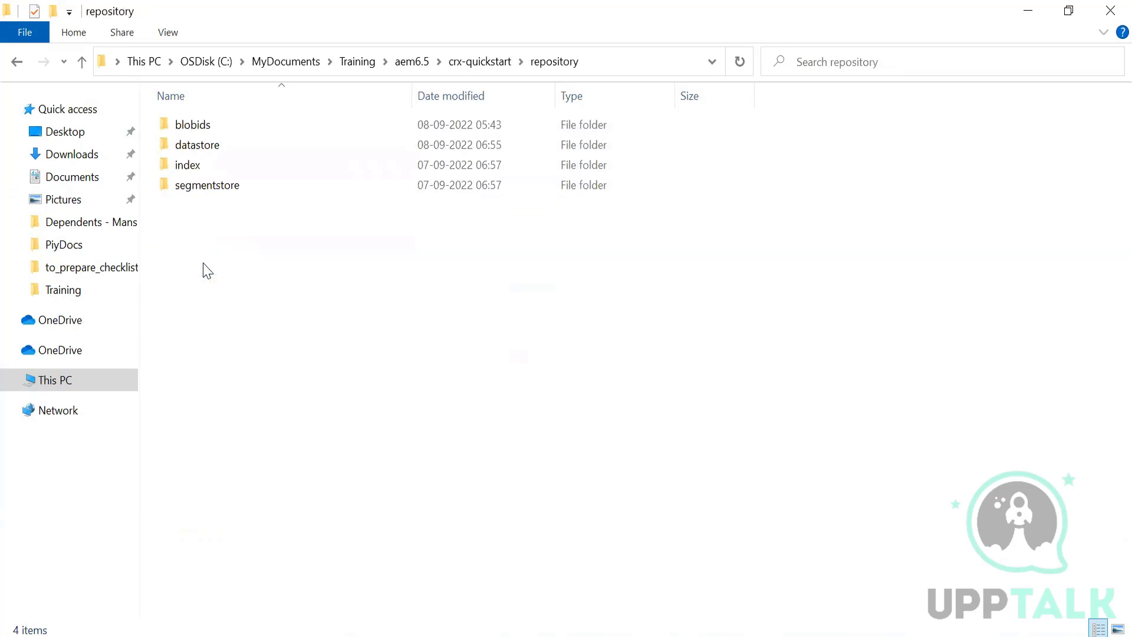
left_click(202, 197)
double_click(203, 197)
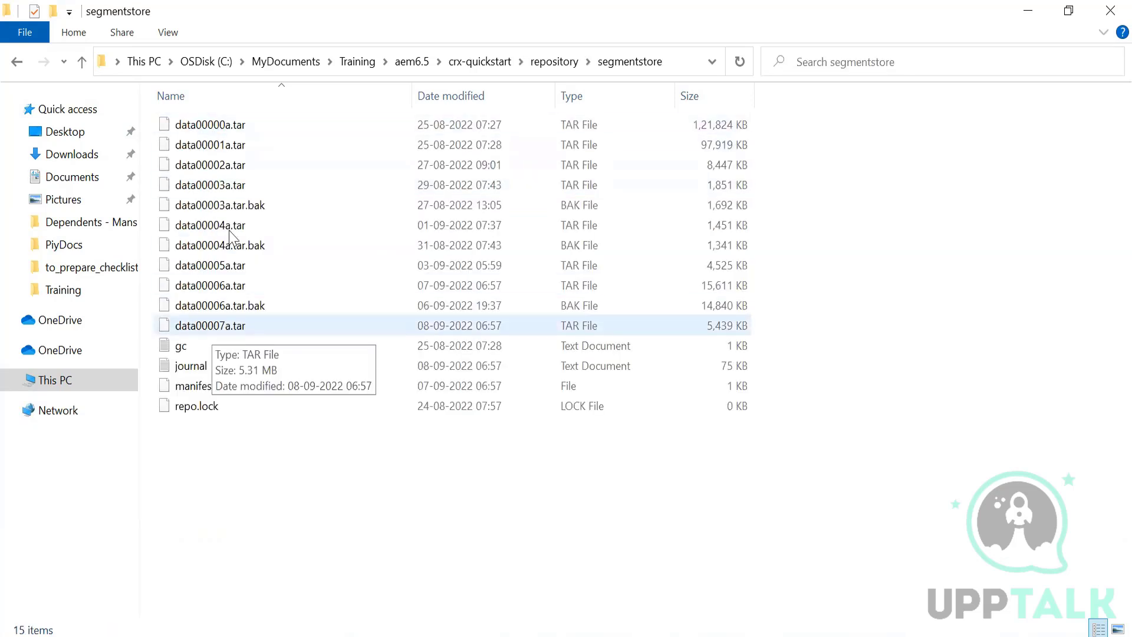
Open the repository's datastore folder down to 00 > 6e > 32 and widen the Name column to read the stored file's name.
left_click(553, 63)
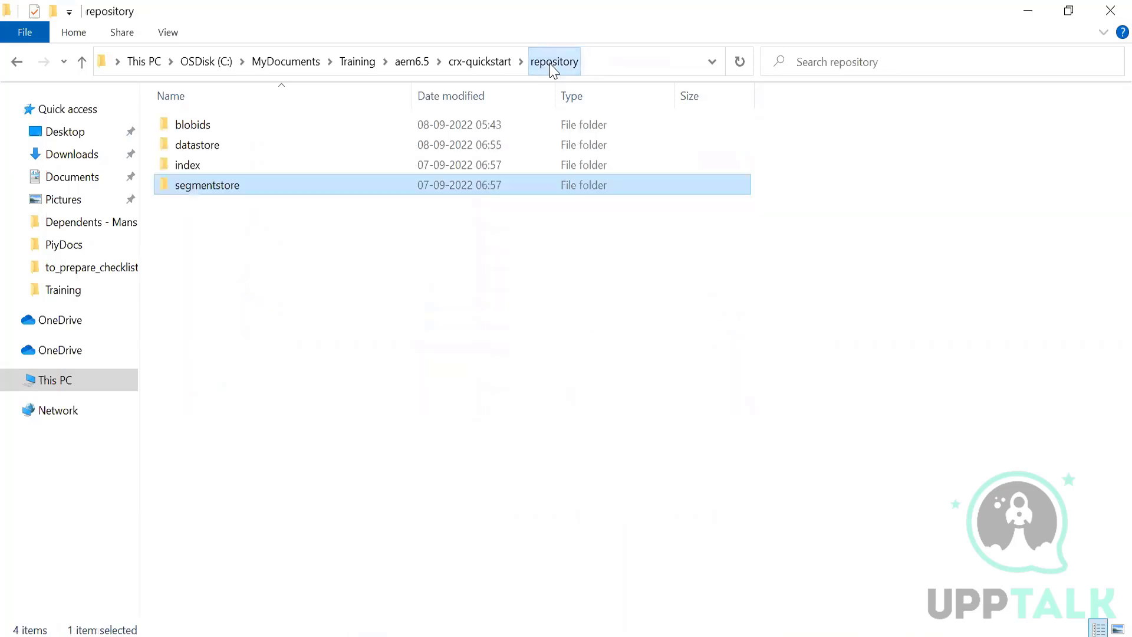
double_click(260, 157)
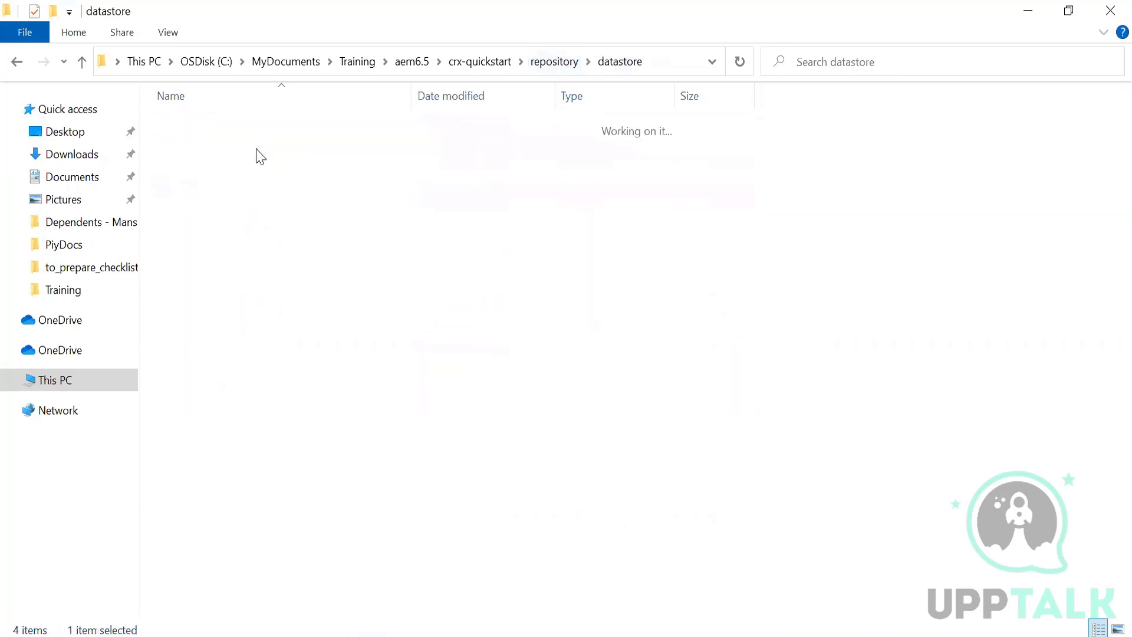
double_click(181, 126)
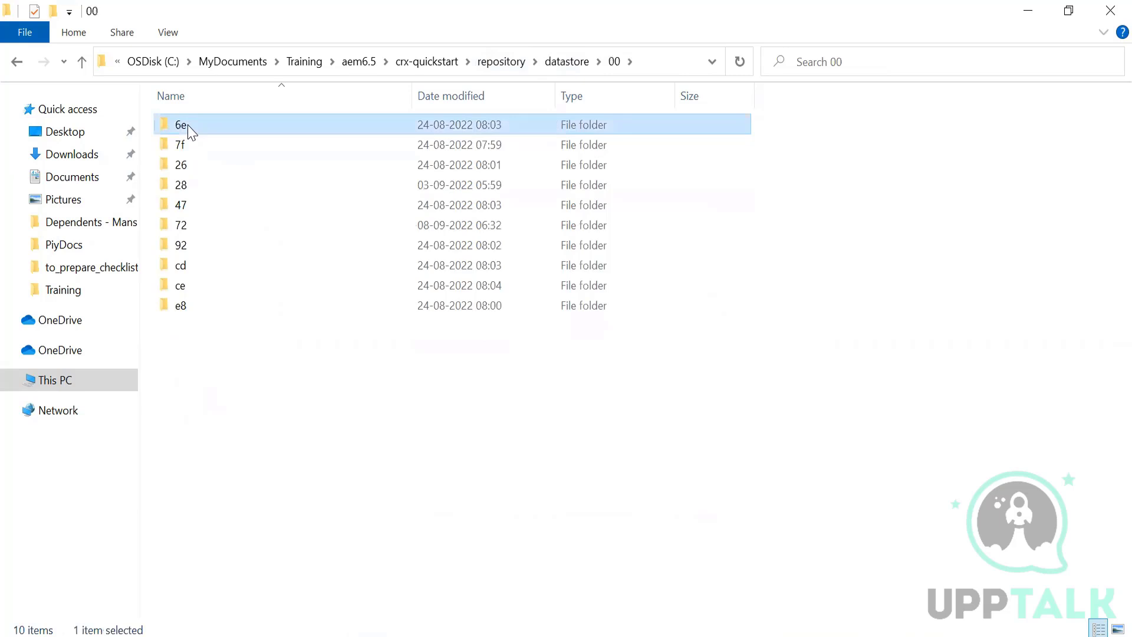
double_click(184, 129)
double_click(200, 128)
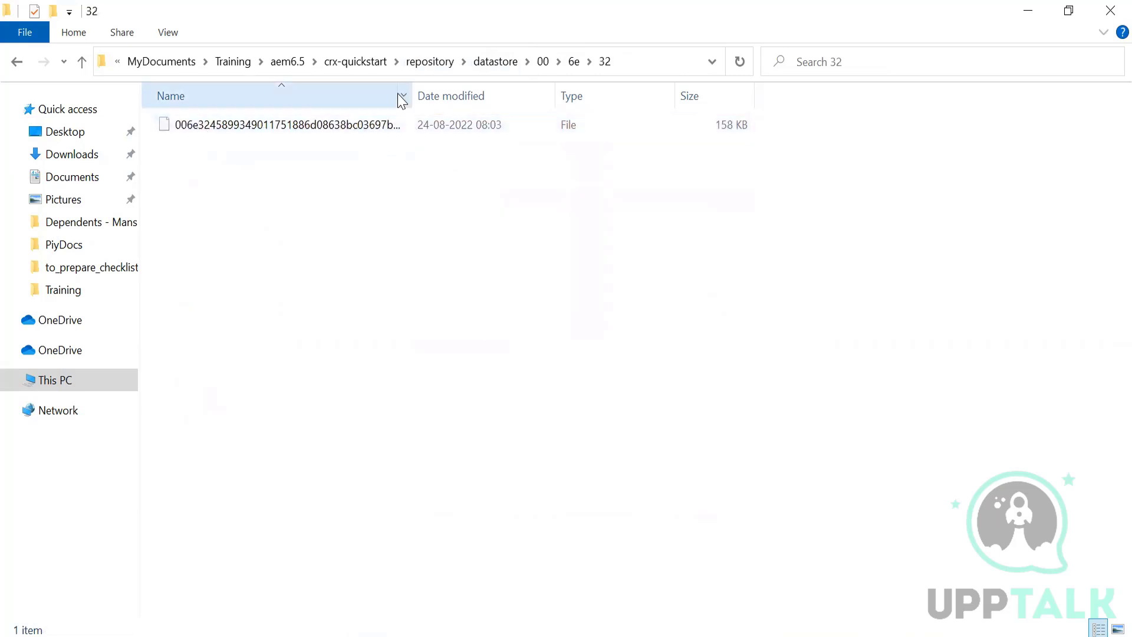
left_click_drag(412, 95, 545, 148)
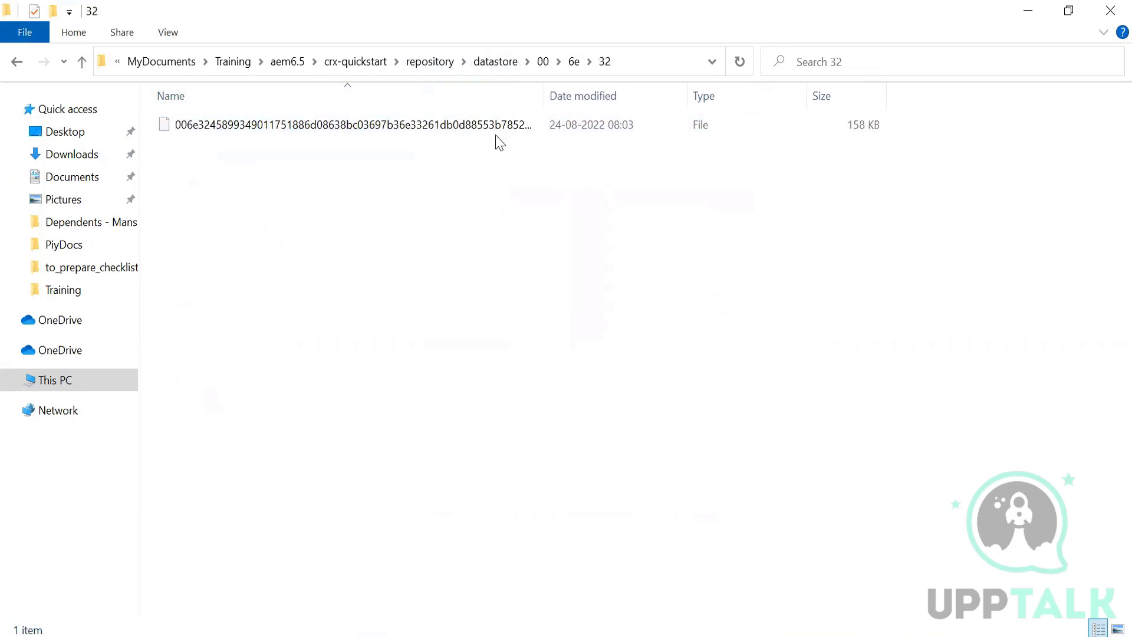
Go back to the repository folder and alternate between it and CRXDE Lite to relate the stored files to the node tree.
left_click(434, 62)
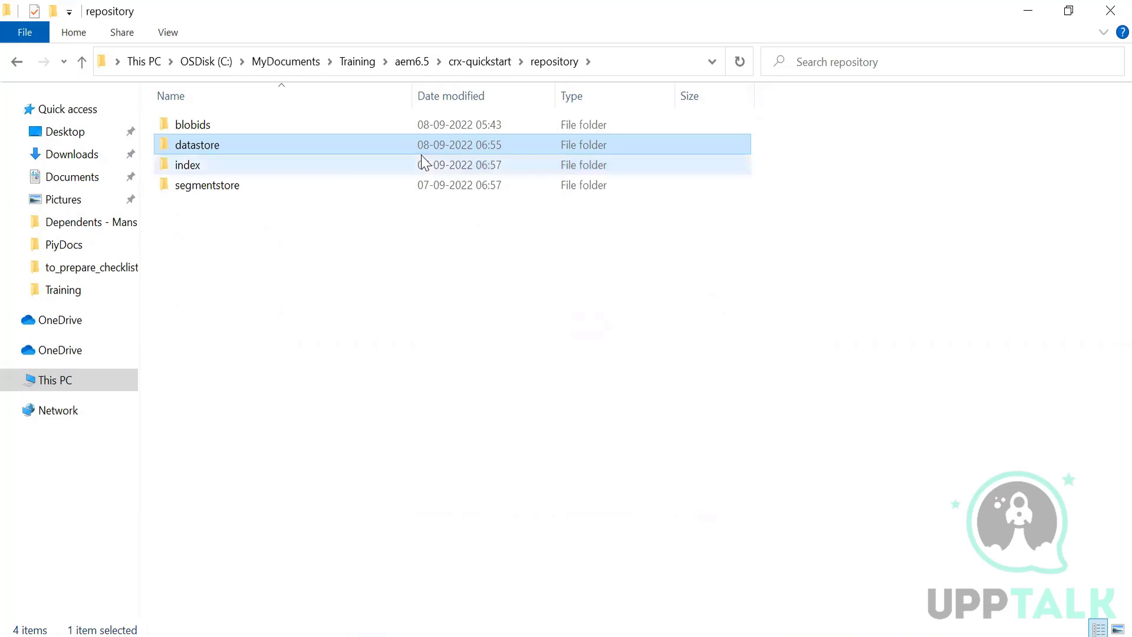
key("alt+Tab")
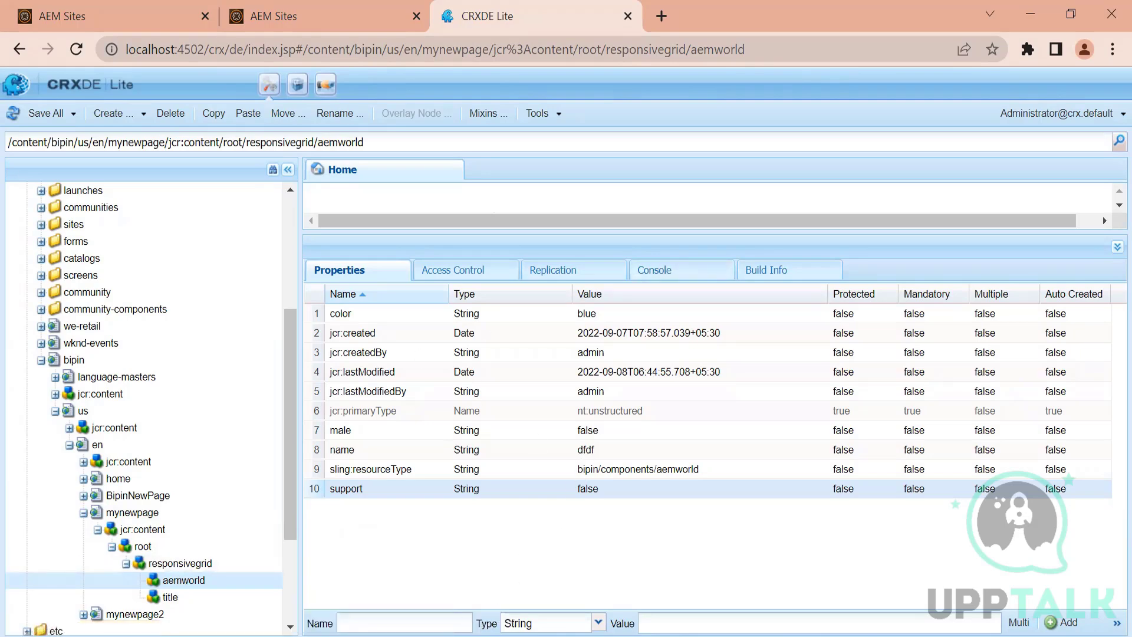
mouse_move(413, 628)
left_click(412, 548)
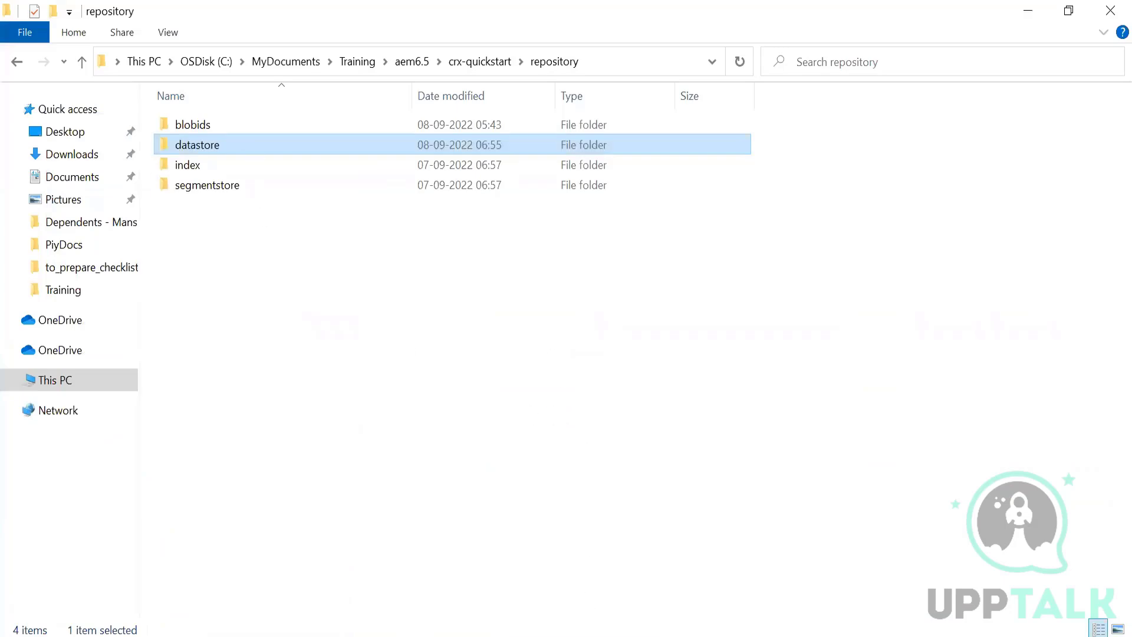
mouse_move(631, 628)
left_click(631, 554)
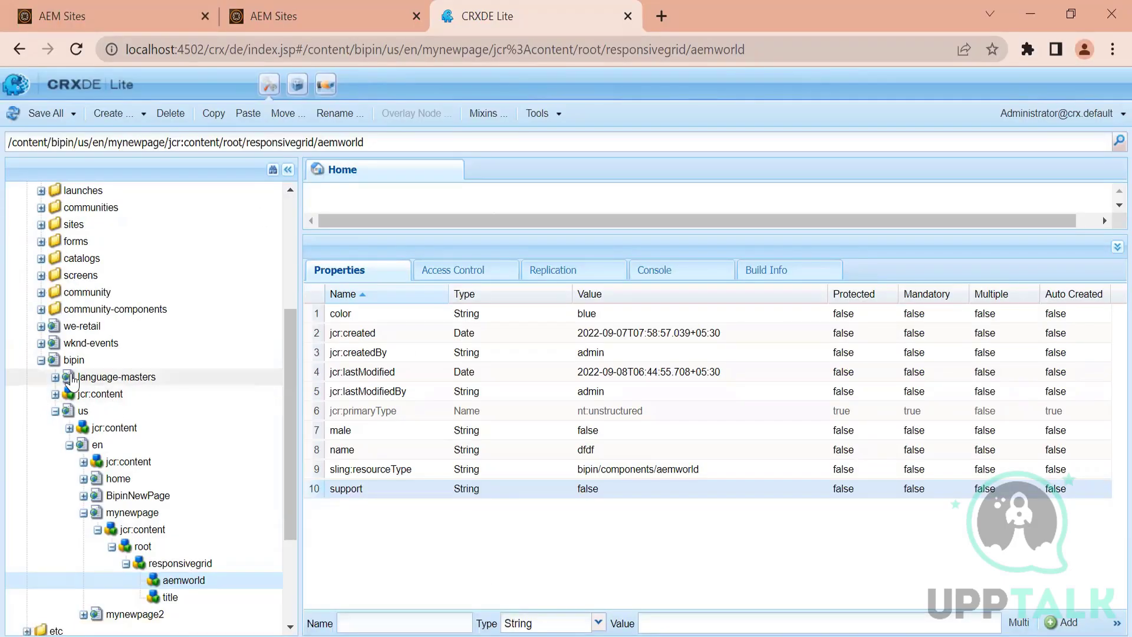
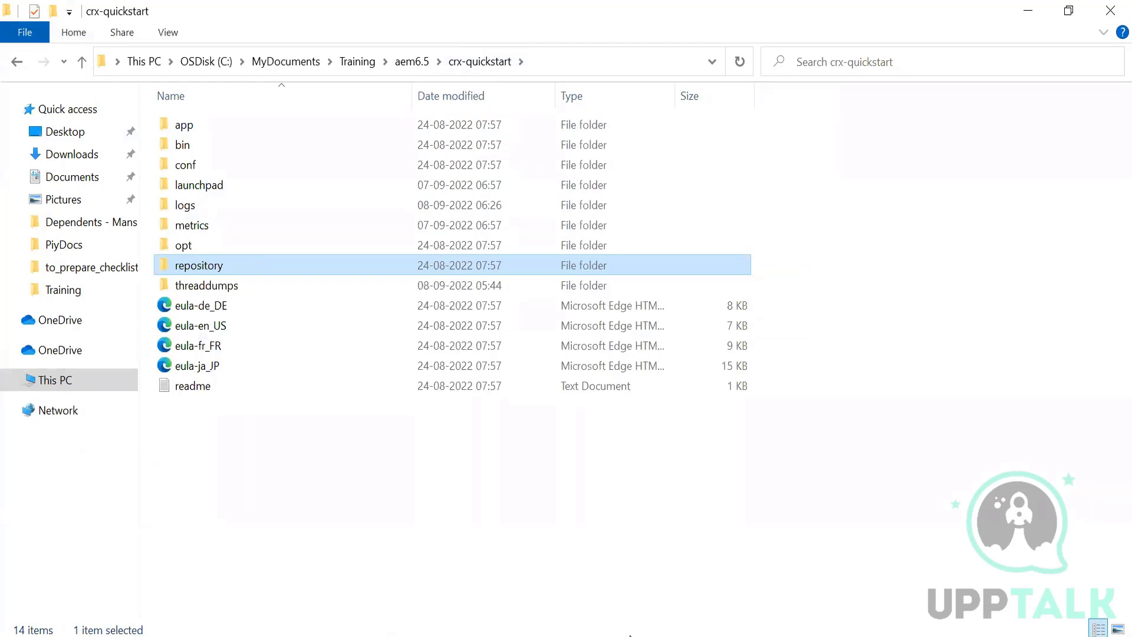
Show the repository folder inside crx-quickstart in File Explorer again and return to CRXDE Lite.
key("alt+Tab")
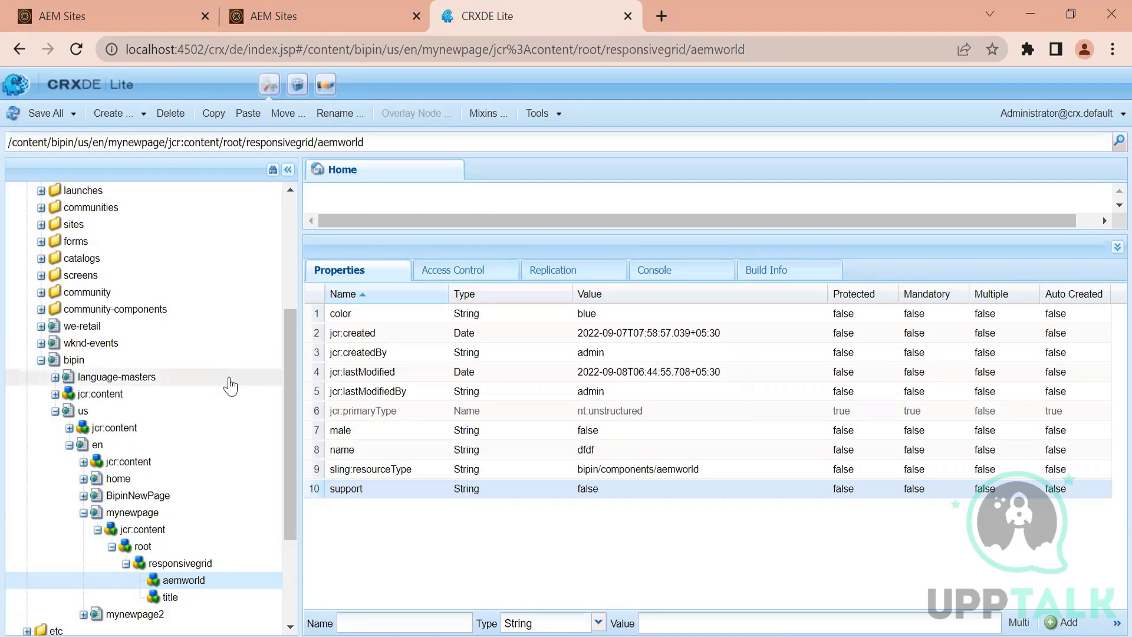
key("alt+Tab")
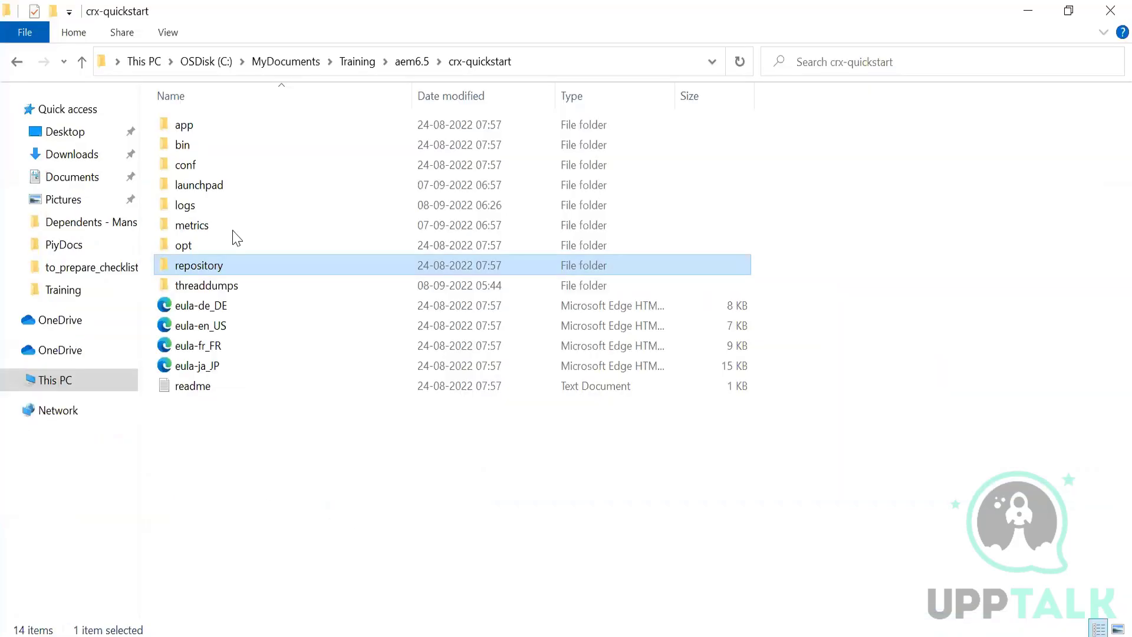
double_click(191, 270)
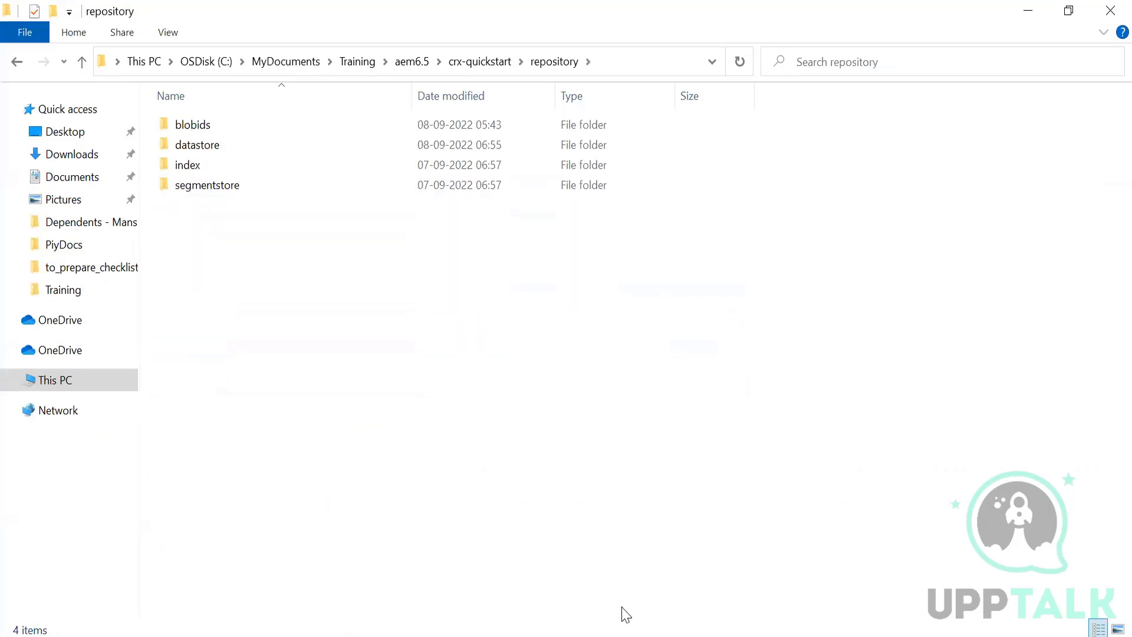
mouse_move(635, 636)
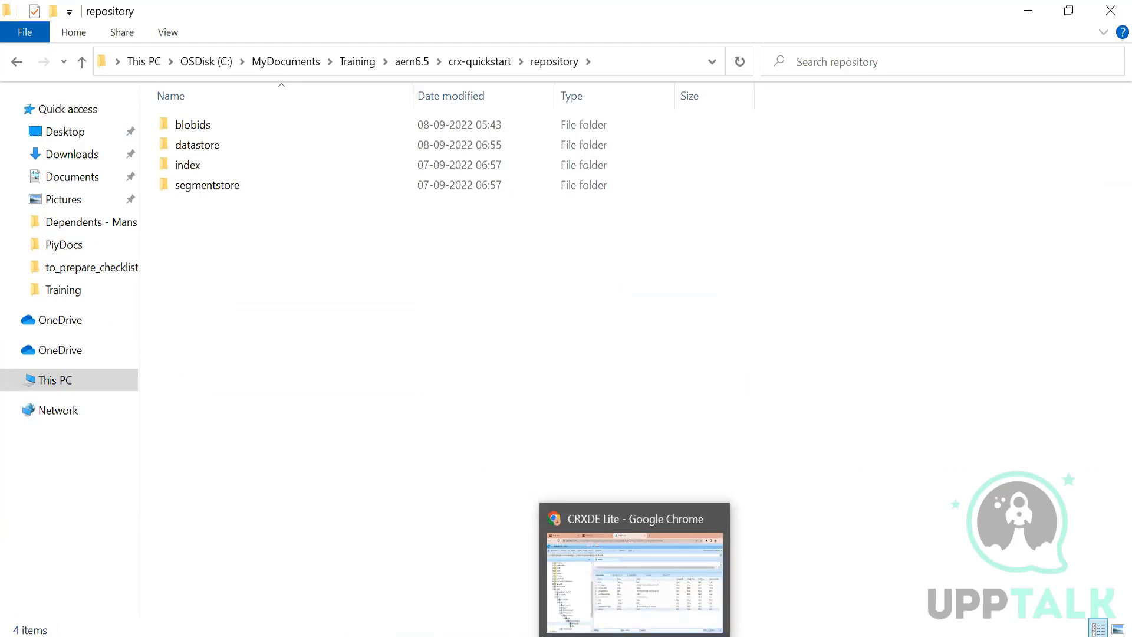
left_click(635, 635)
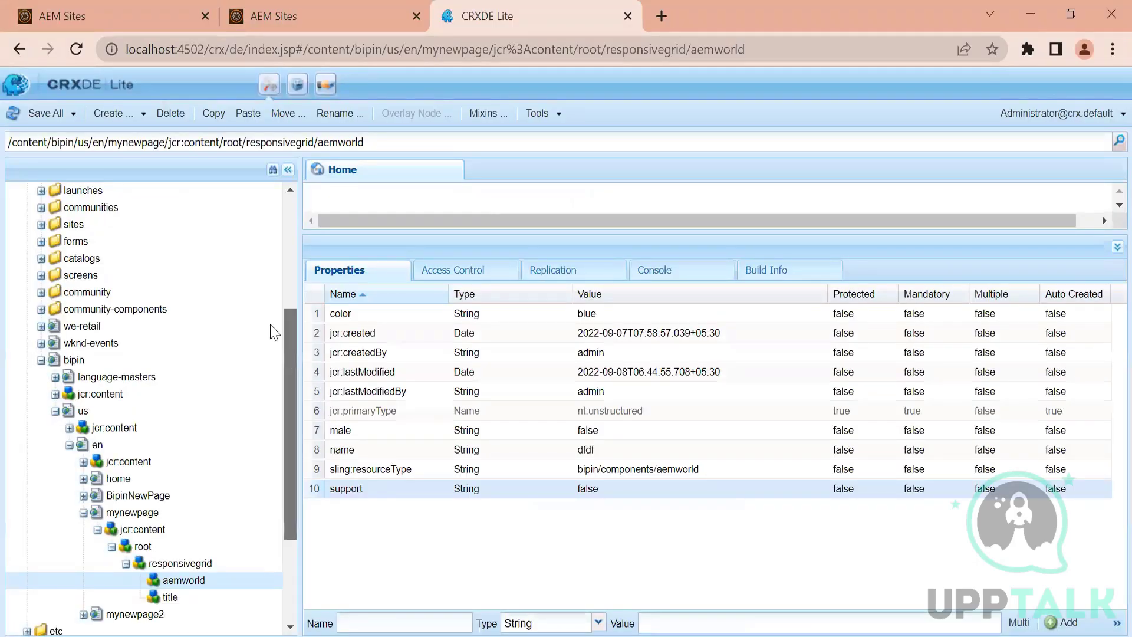
Collapse the content node and expand etc to show the replication agents' nodes.
scroll(268, 295, "up", 5)
left_click(27, 258)
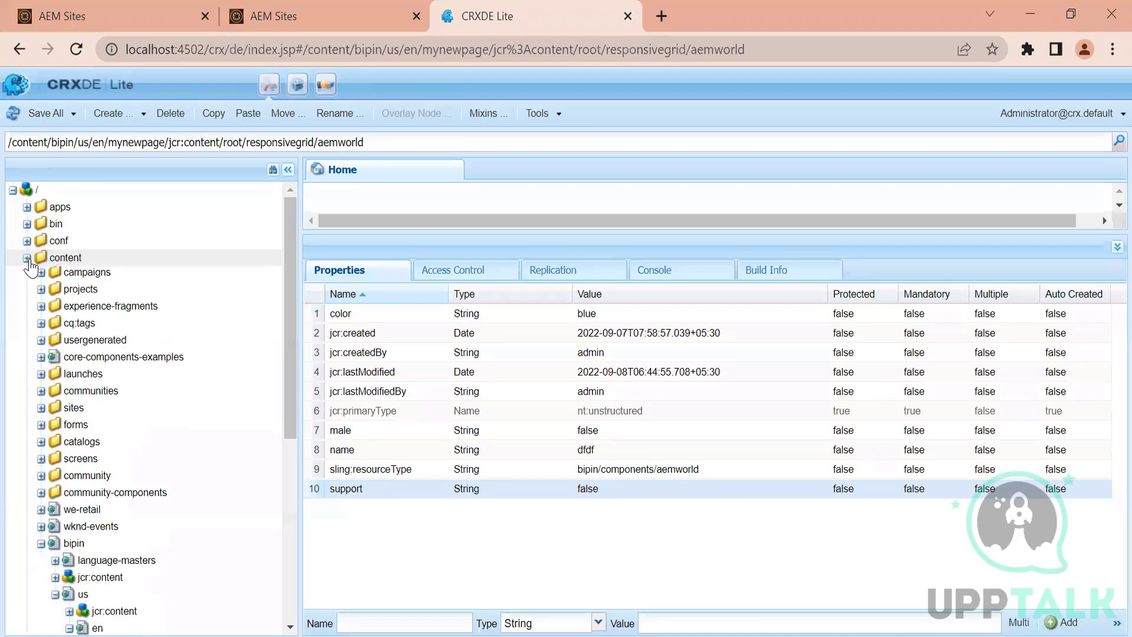
left_click(27, 275)
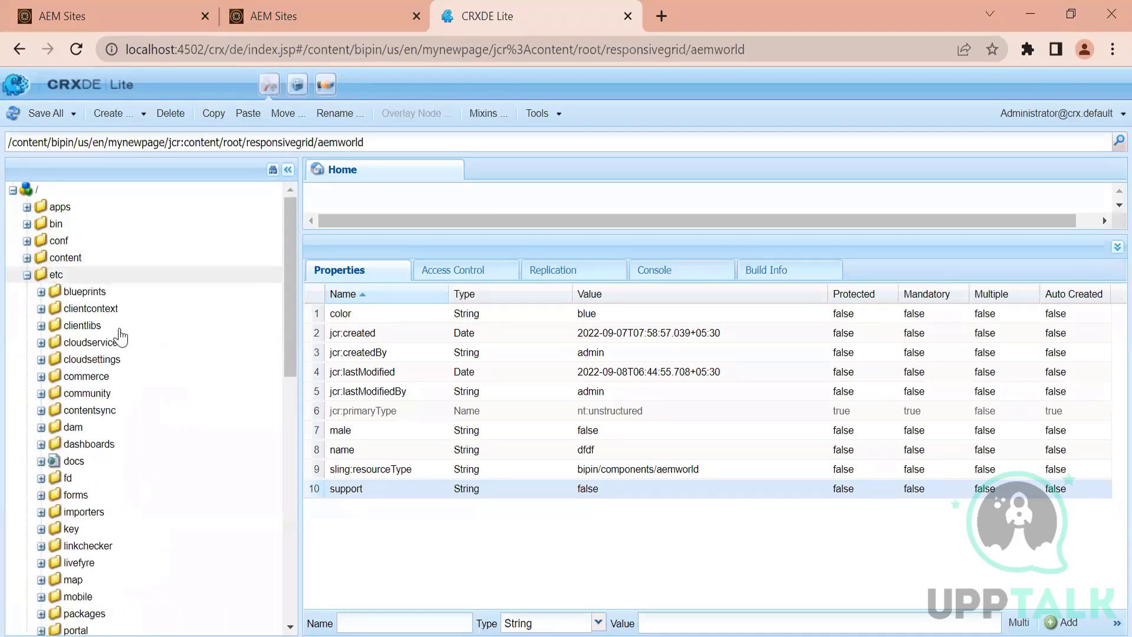
left_click_drag(292, 305, 296, 363)
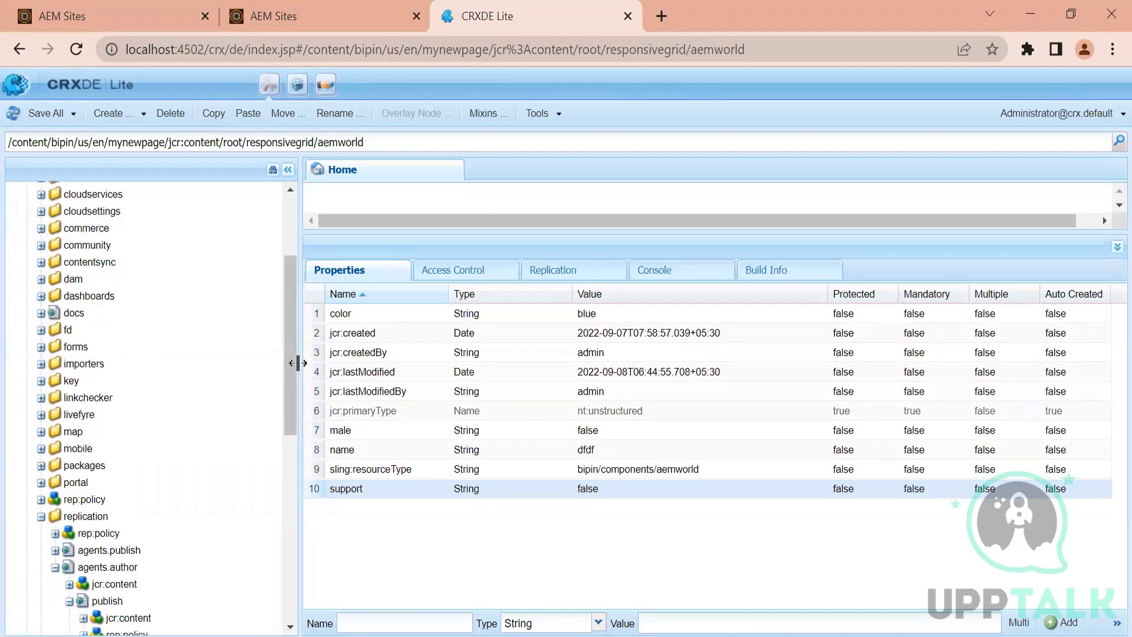
Open the Replication tool from the AEM Deployment tools and display the Agents on author page.
left_click(345, 13)
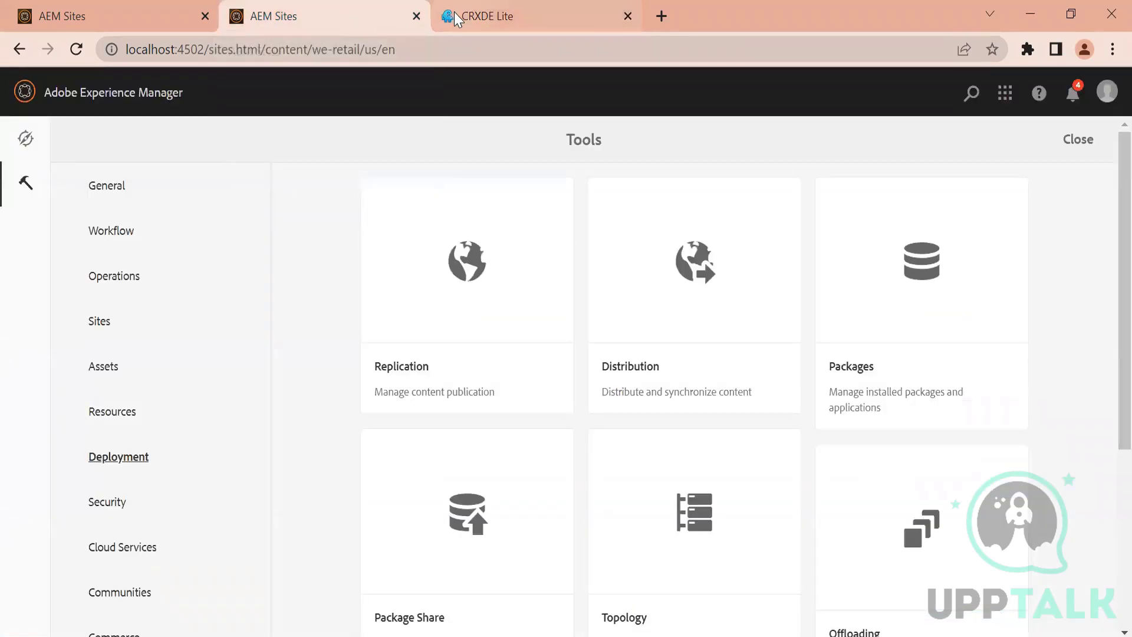
mouse_move(458, 19)
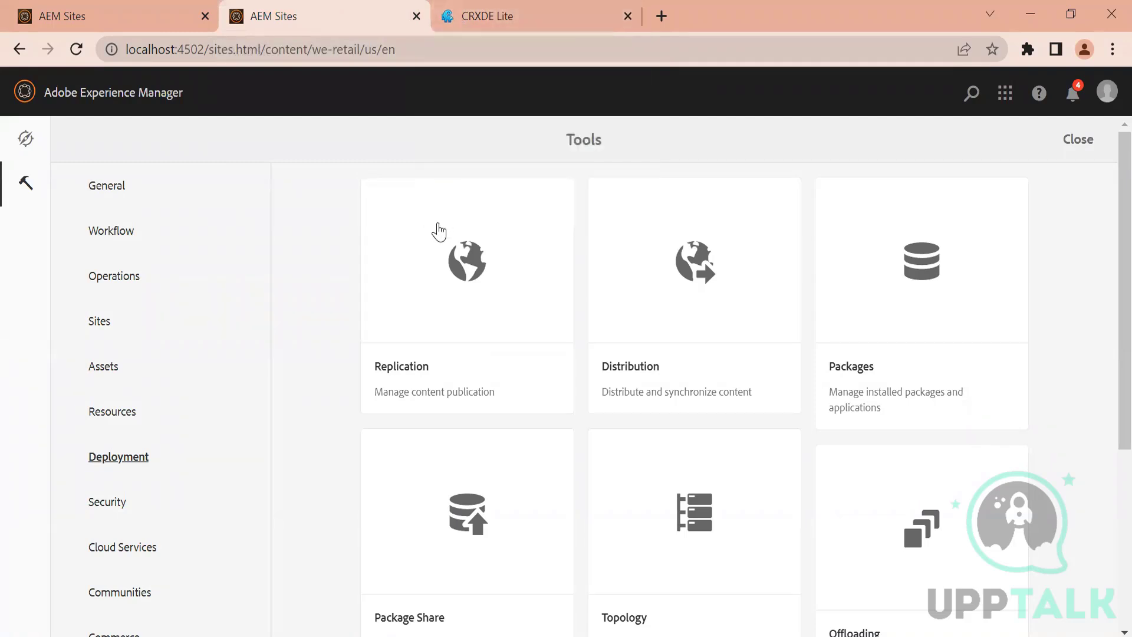
left_click(439, 228)
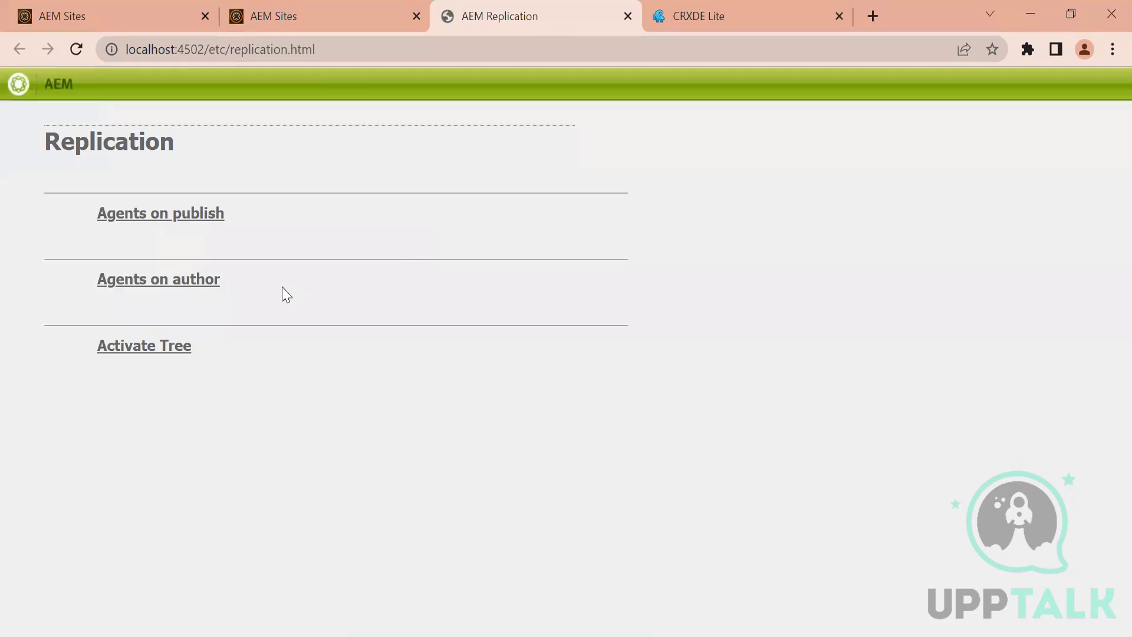
left_click(171, 285)
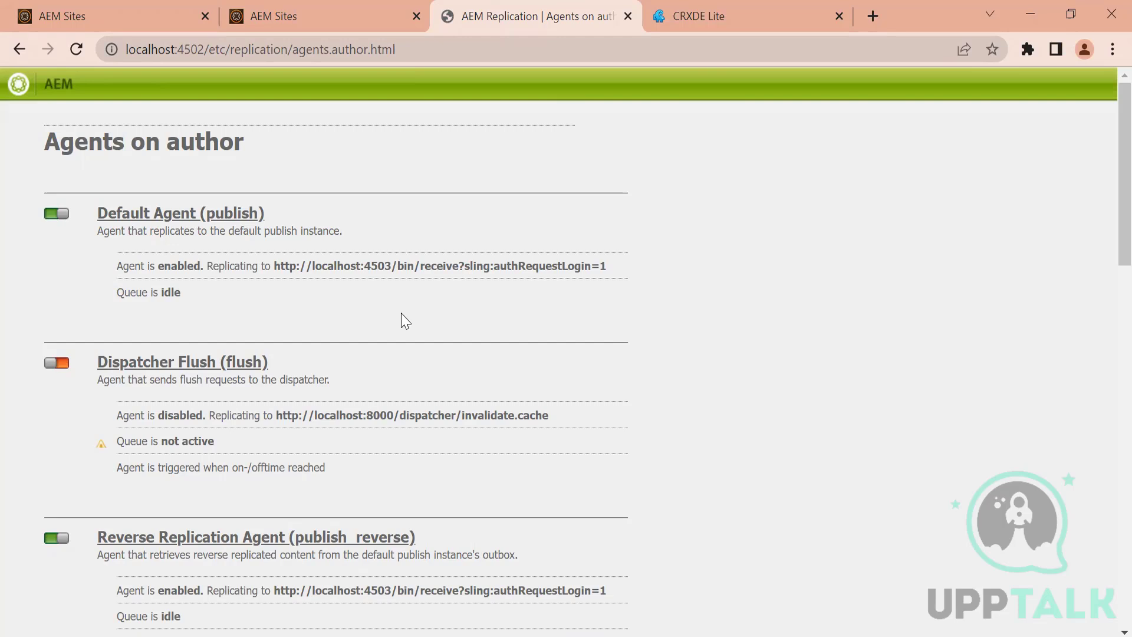
Compare the etc/replication node in CRXDE Lite with the Agents on author page and return to the AEM Tools page.
left_click(747, 9)
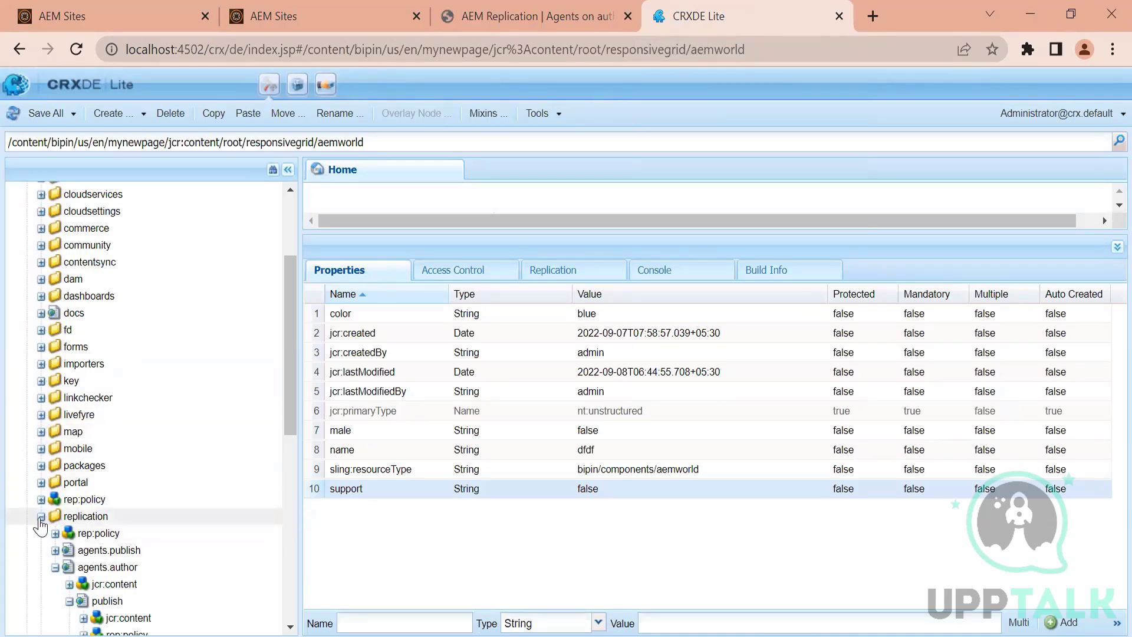
left_click(529, 18)
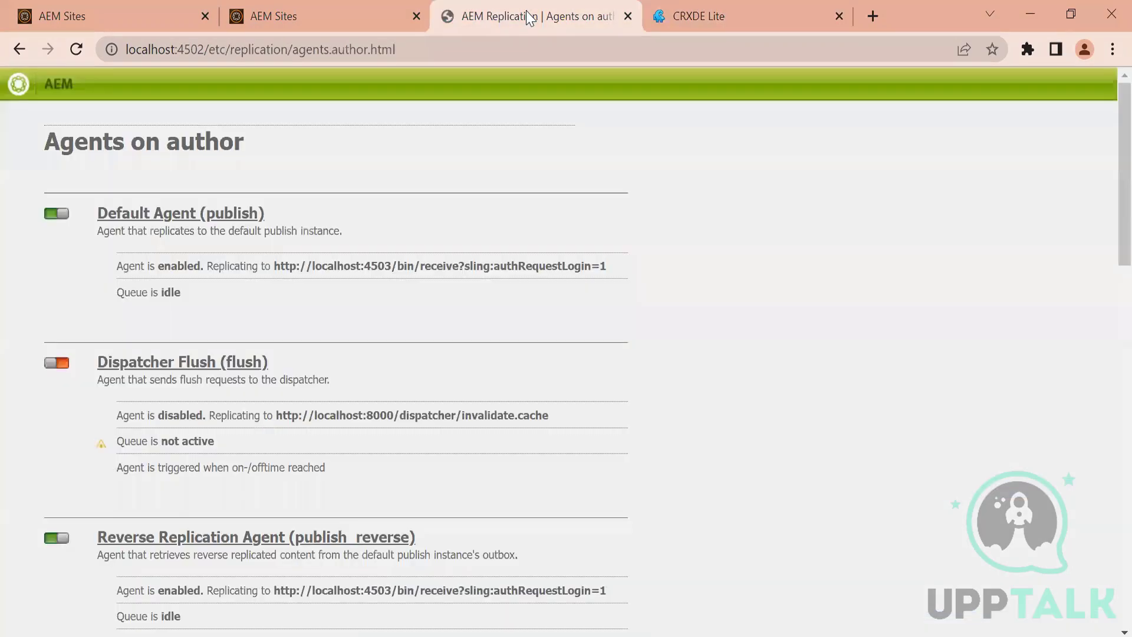
left_click(321, 13)
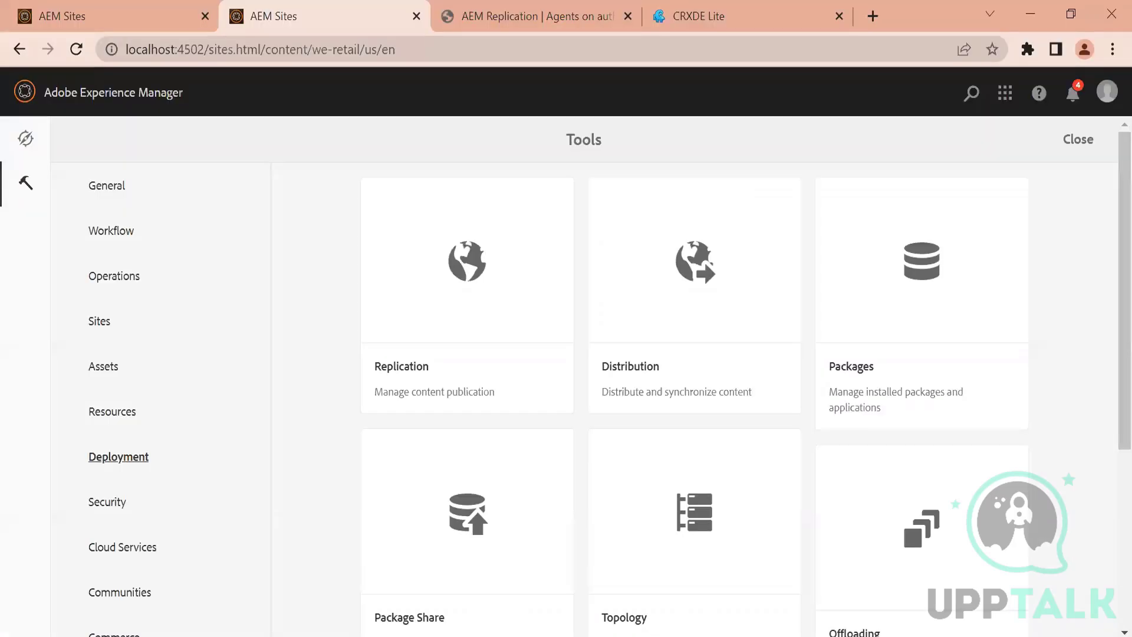
Place the CRXDE Lite tab directly after the first AEM Sites tab and expand the packages node under etc.
left_click_drag(714, 13, 312, 24)
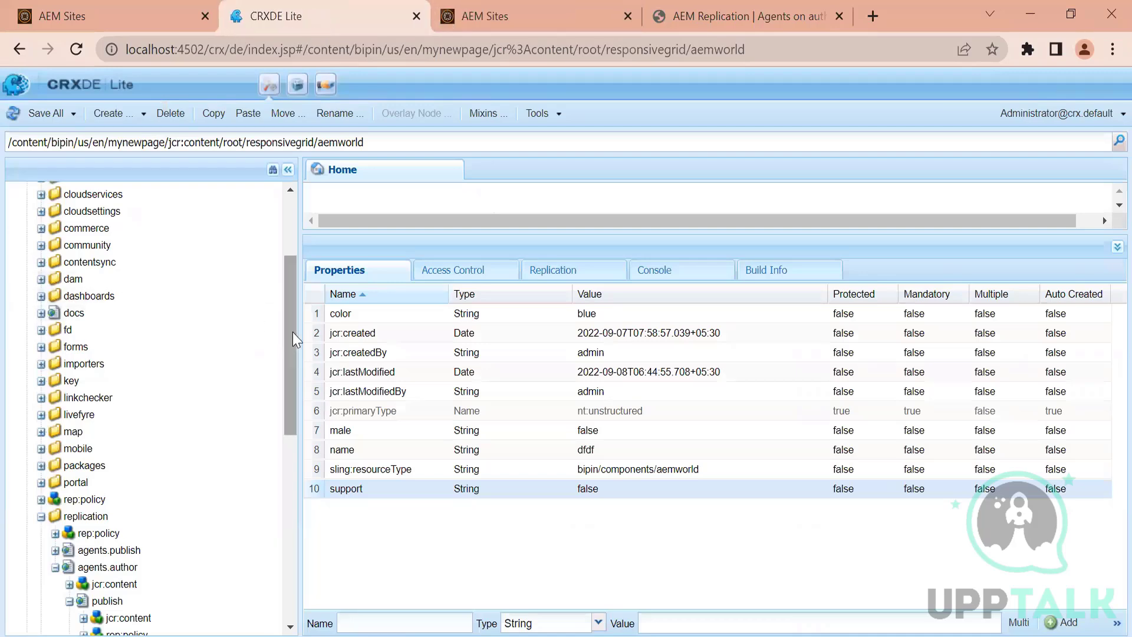
left_click_drag(293, 331, 295, 263)
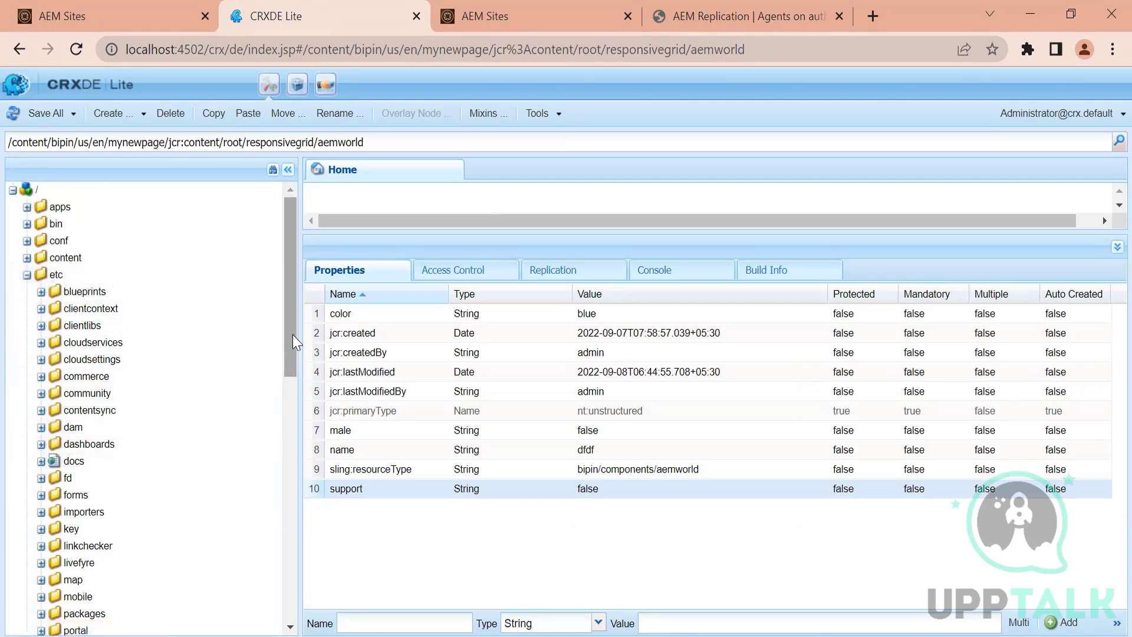
left_click_drag(293, 331, 292, 390)
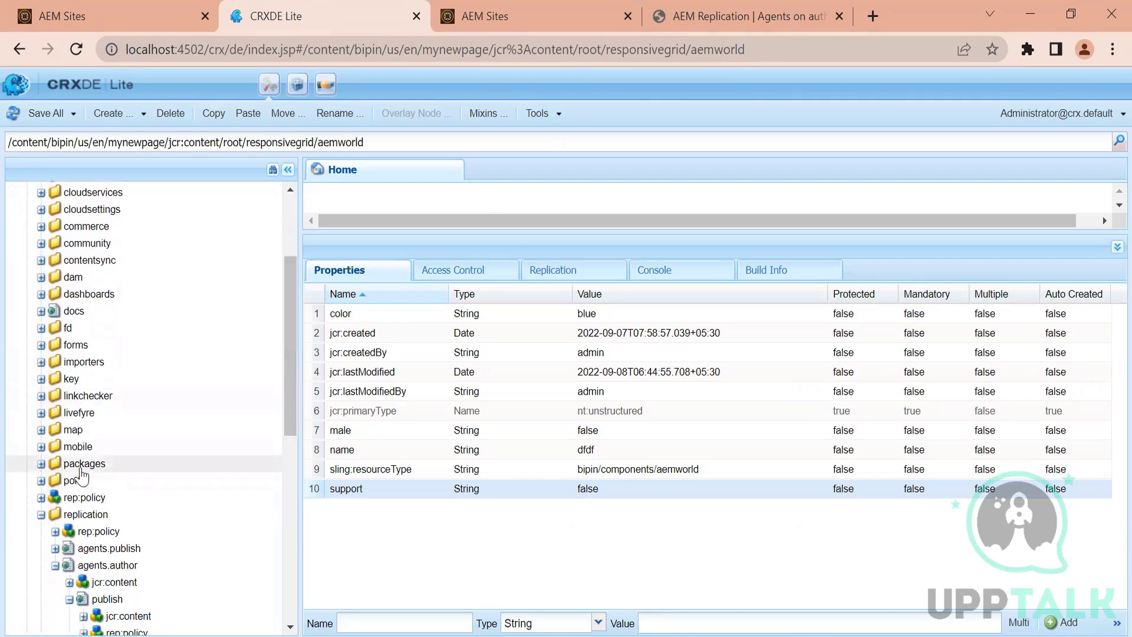
left_click(81, 466)
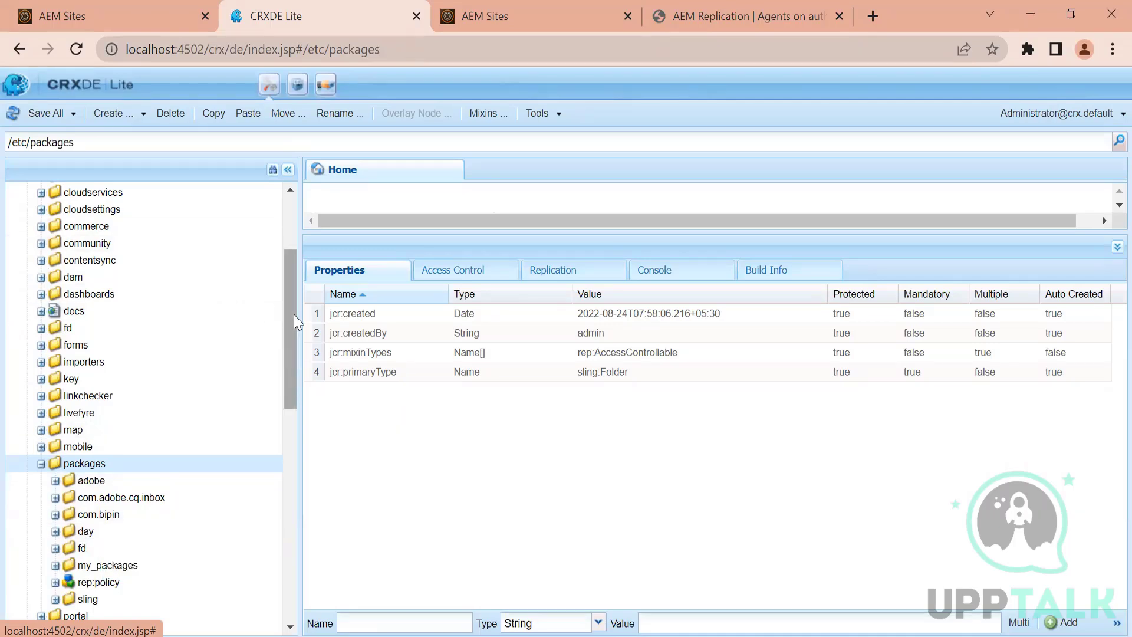
left_click_drag(293, 314, 297, 210)
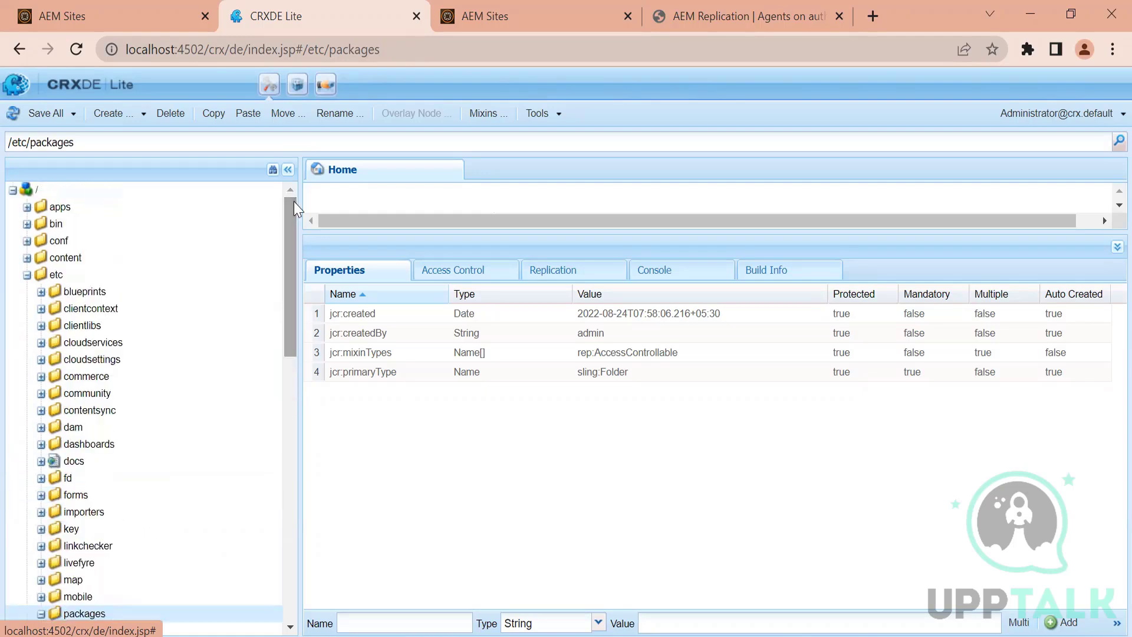
Collapse the etc folder in the repository tree and close the Tools overlay on the second AEM Sites page.
left_click(27, 276)
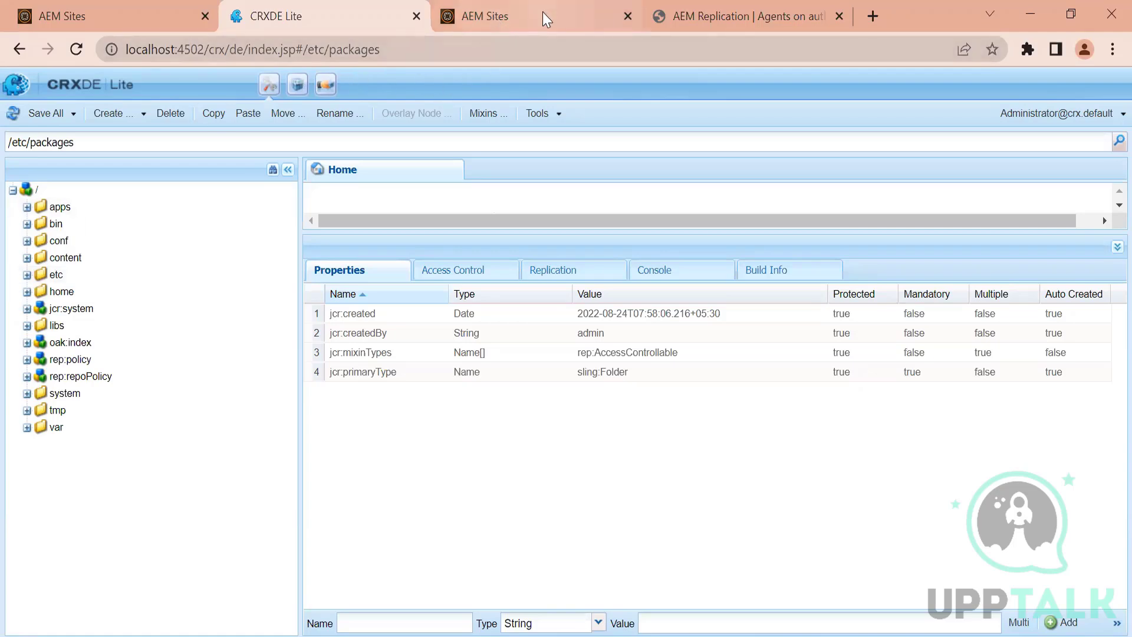
mouse_move(542, 12)
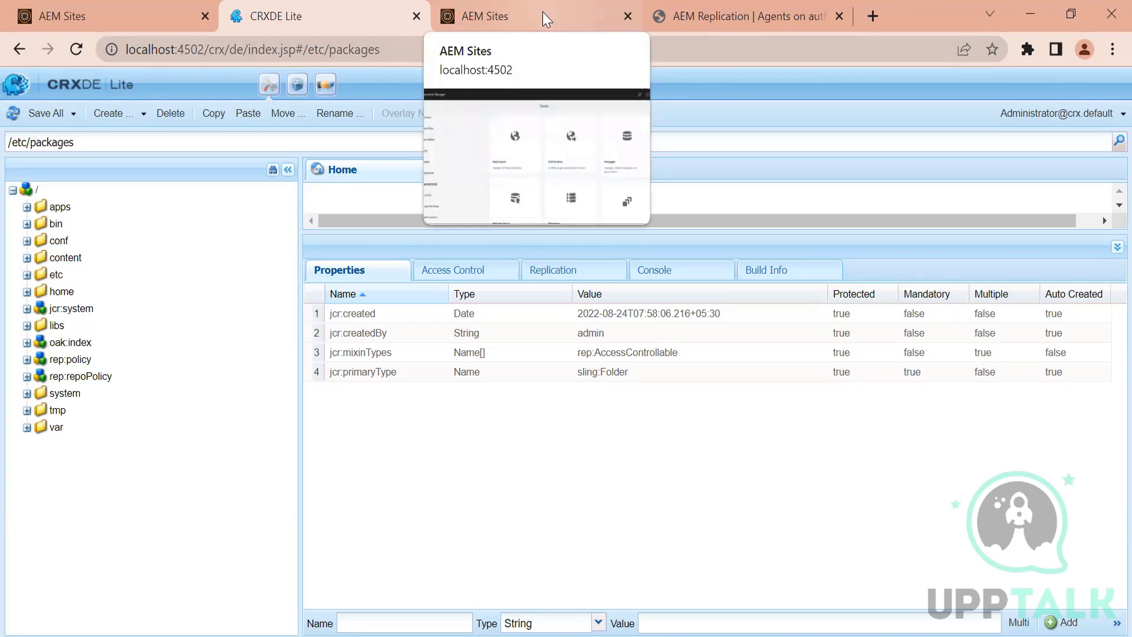
left_click(540, 12)
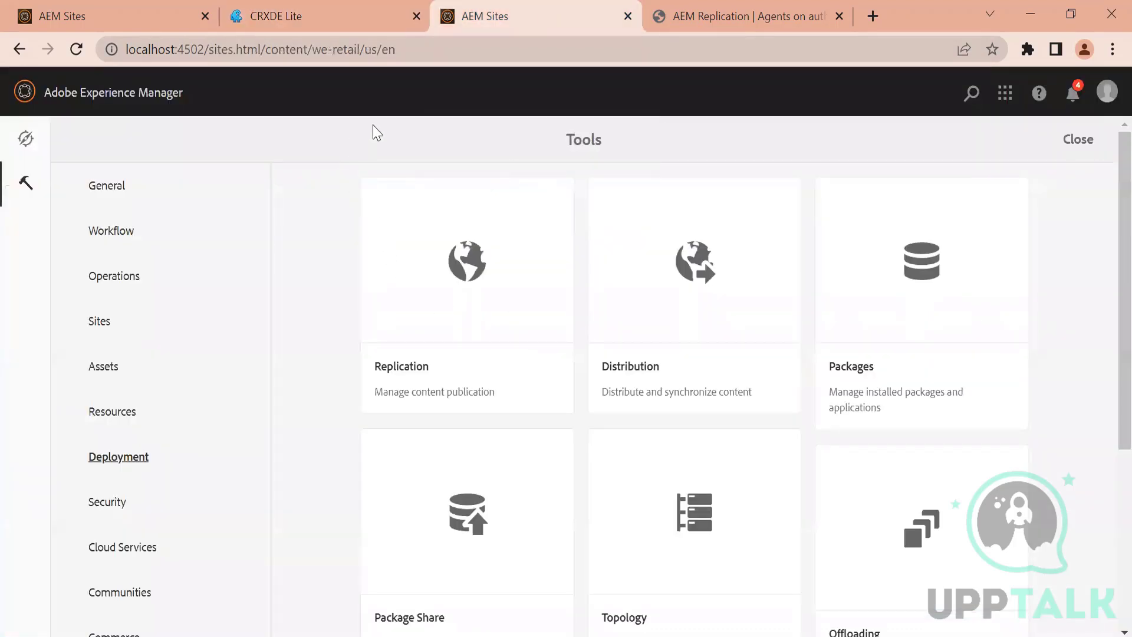
left_click(514, 44)
left_click(514, 44)
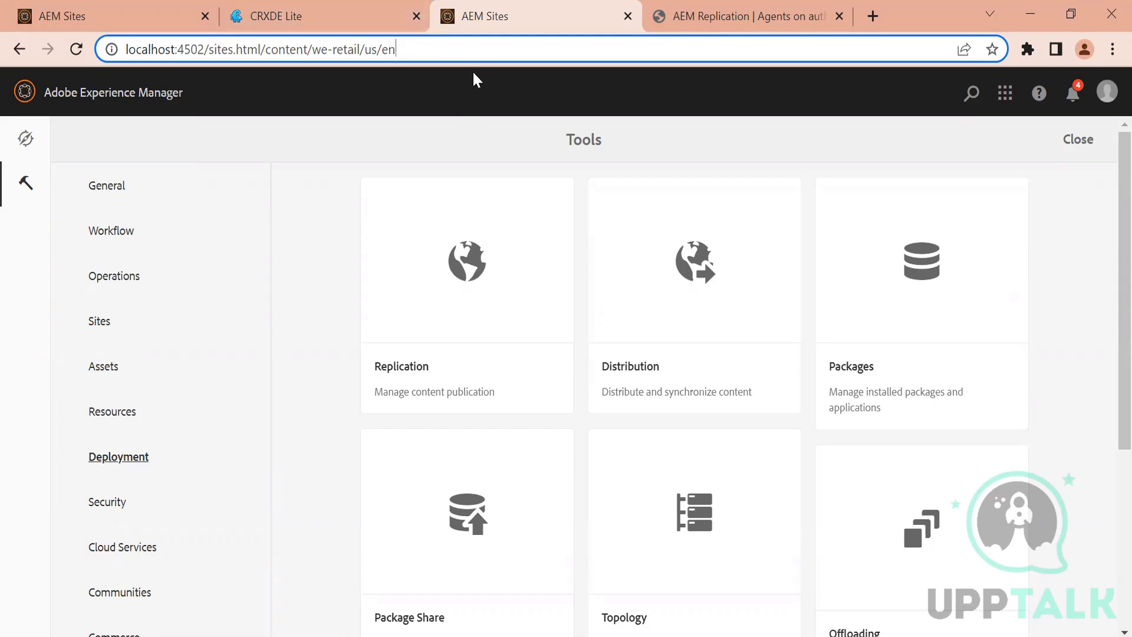
left_click(1078, 139)
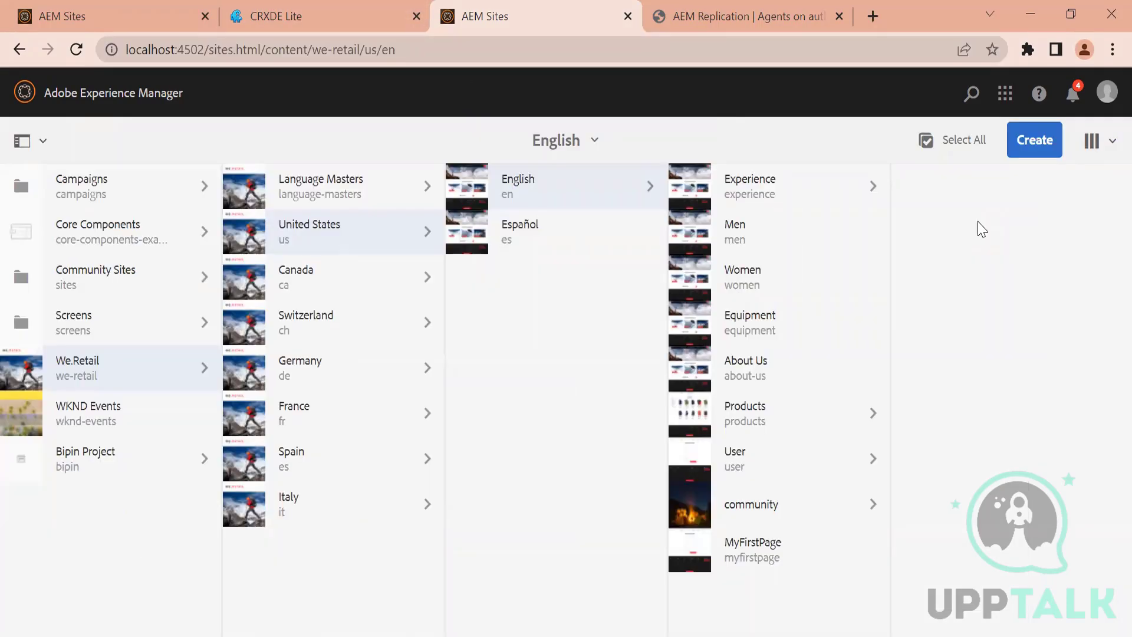
Switch to Paint to review the author and publish replication diagram, and return to CRXDE Lite in the browser.
left_click(322, 2)
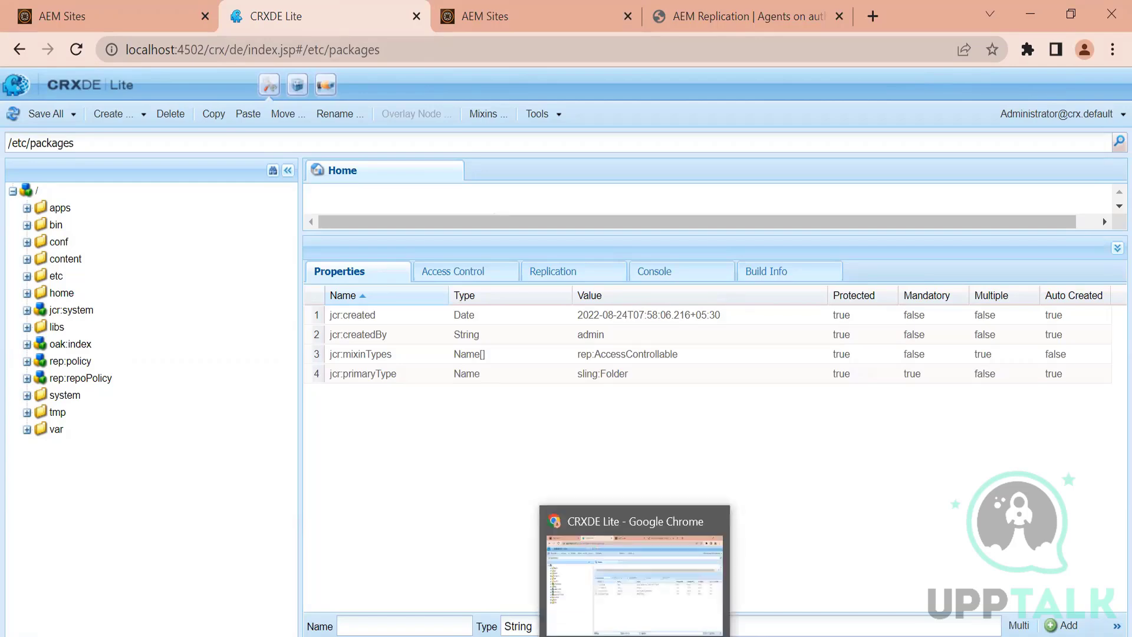
mouse_move(501, 634)
left_click(485, 597)
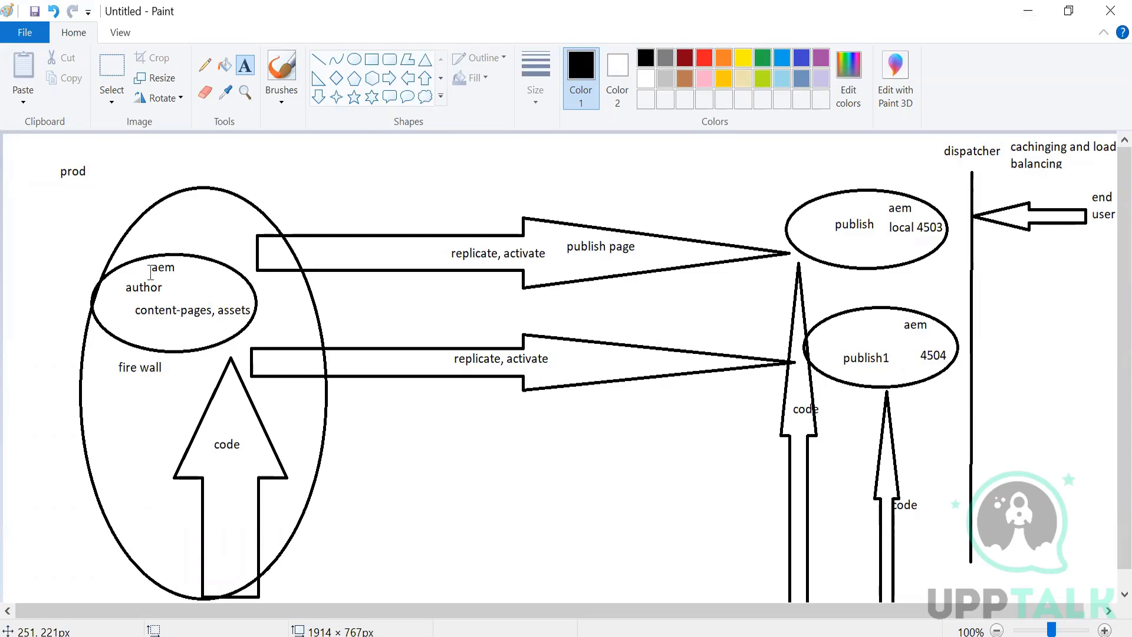
left_click_drag(151, 271, 204, 289)
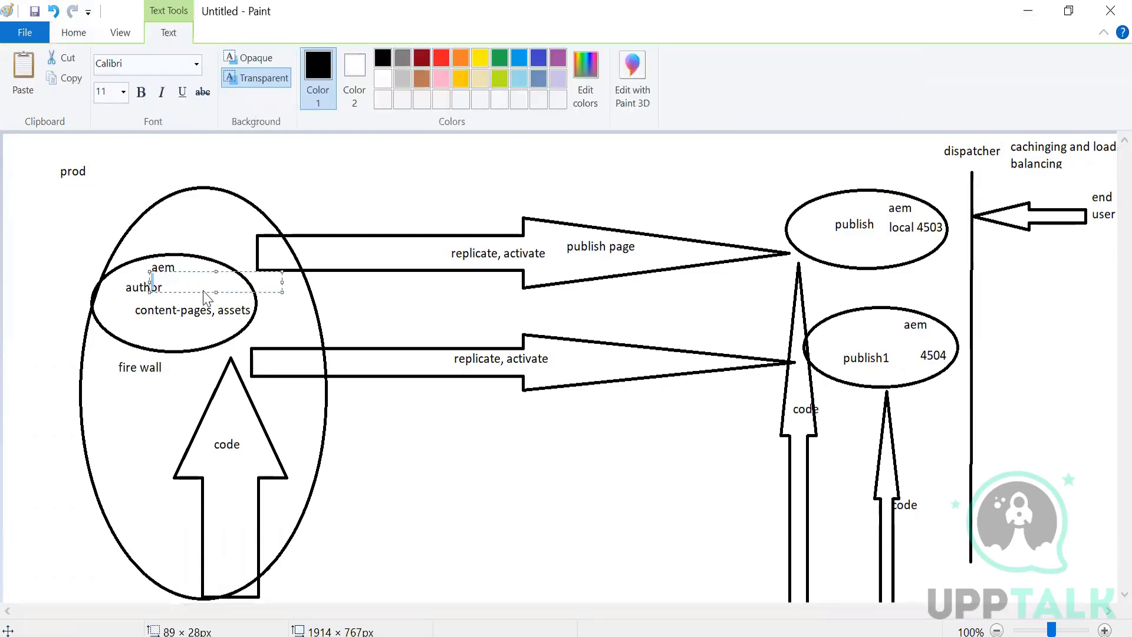
left_click(142, 289)
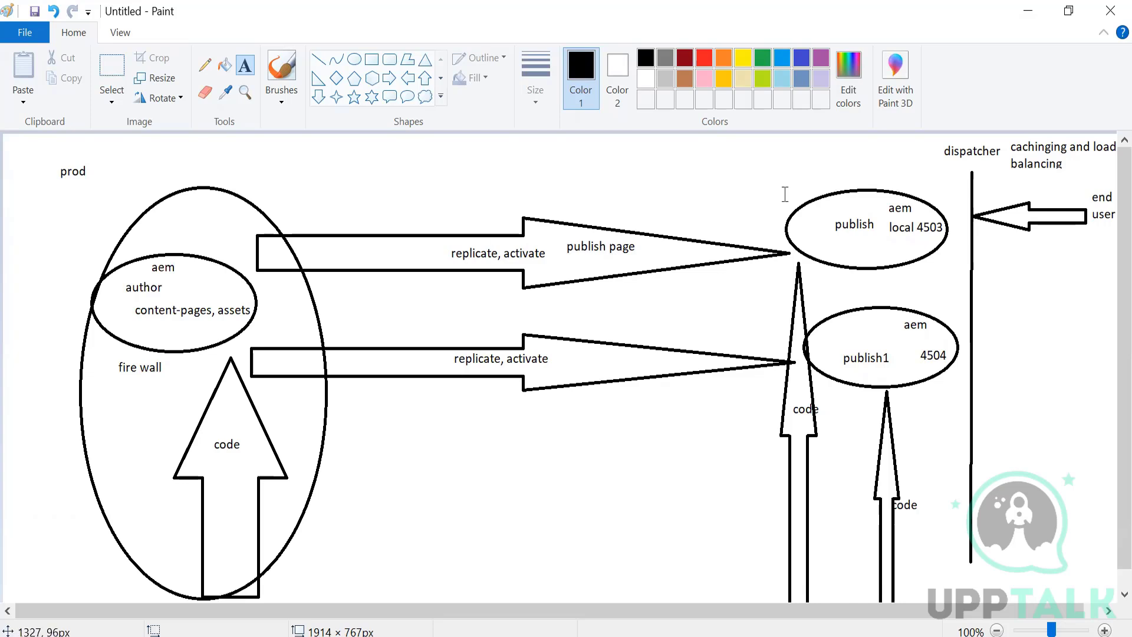
left_click(1036, 7)
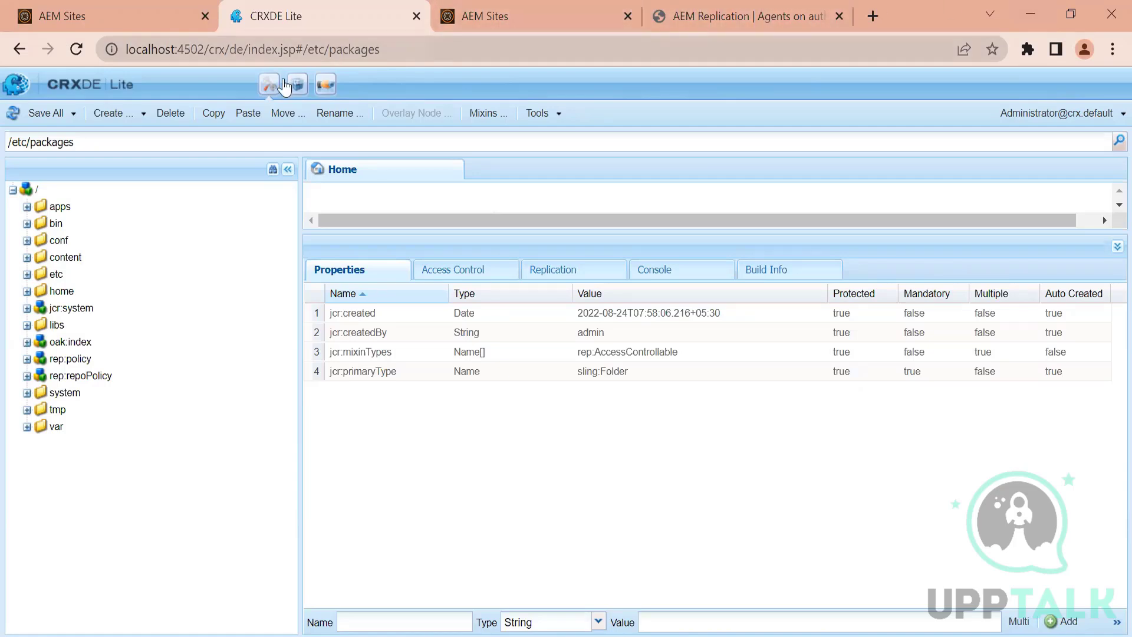
Open the Package Manager from the Deployment tools of Adobe Experience Manager.
left_click_drag(209, 49, 273, 50)
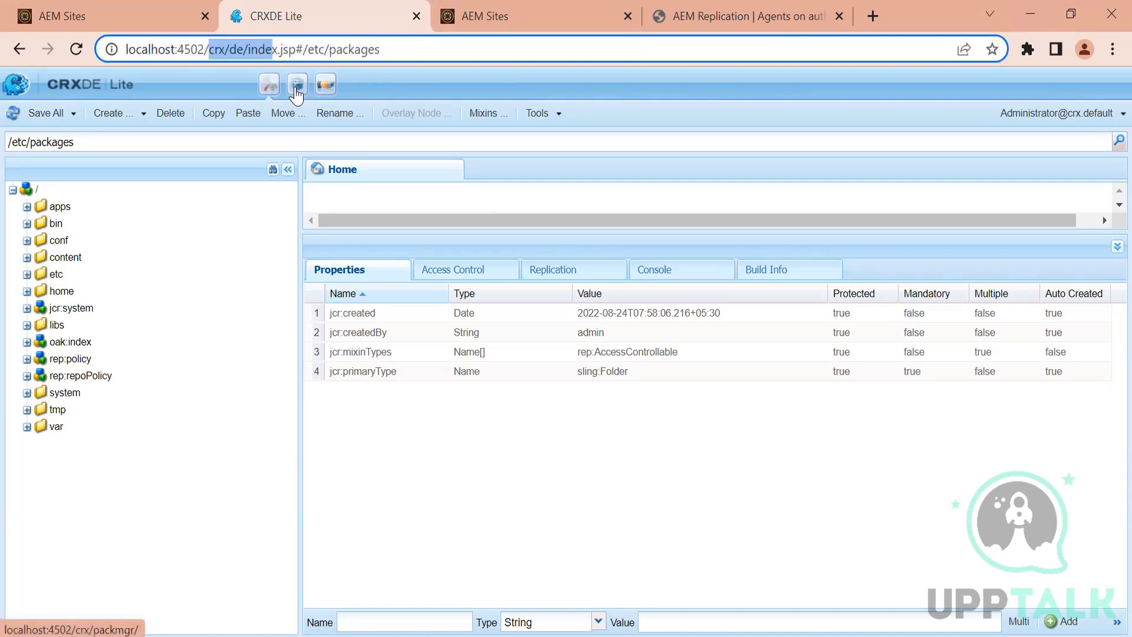
left_click(137, 19)
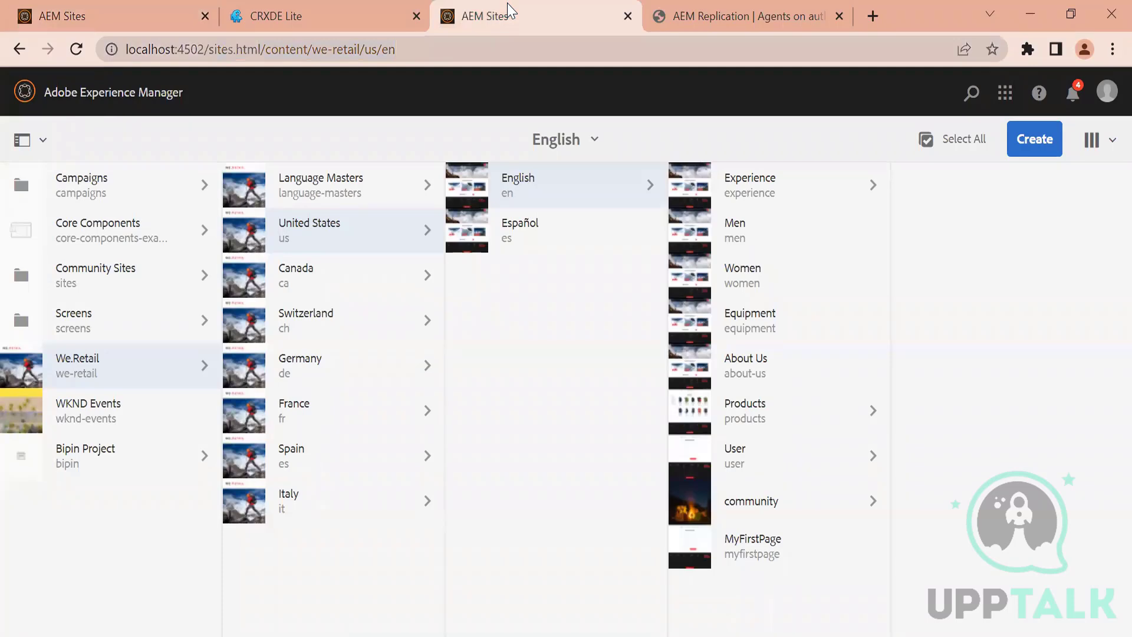
left_click(24, 94)
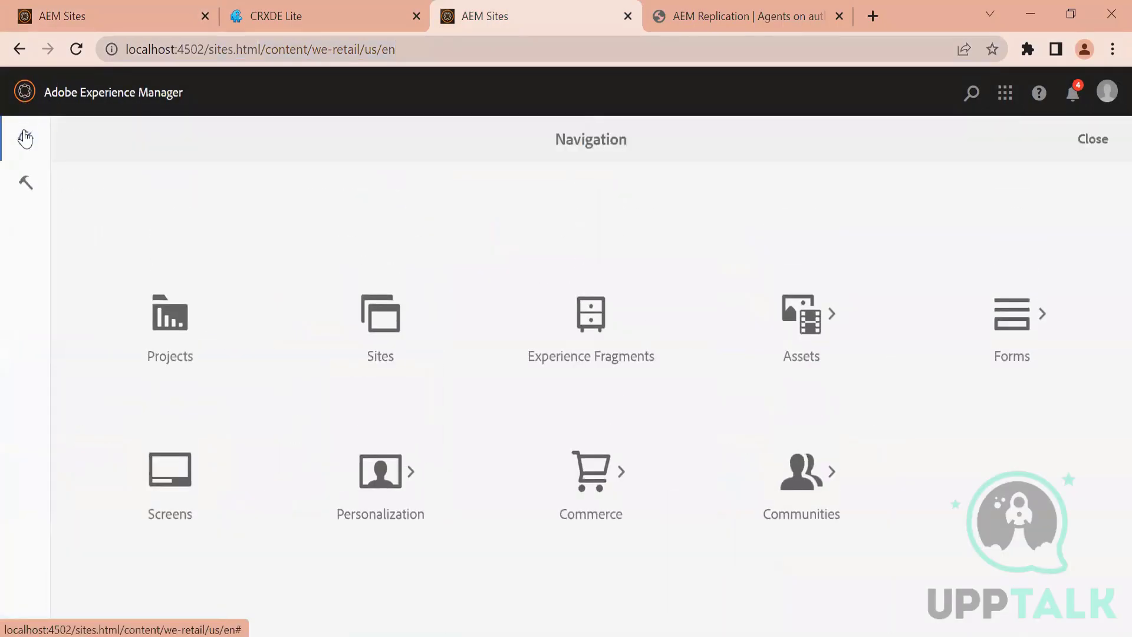
left_click(25, 184)
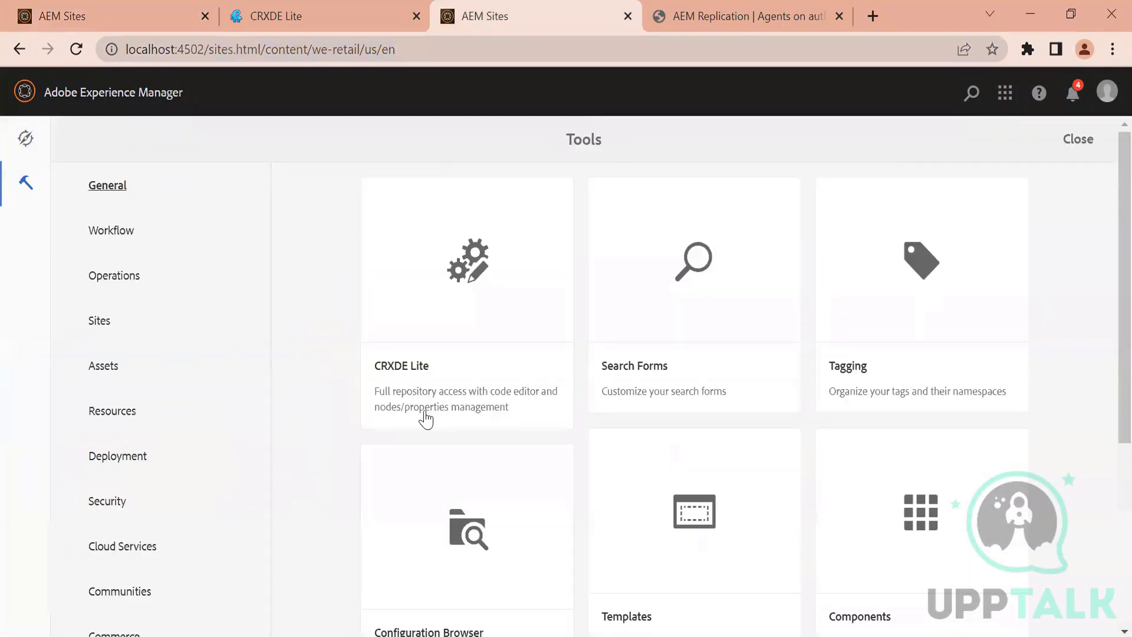
left_click(118, 455)
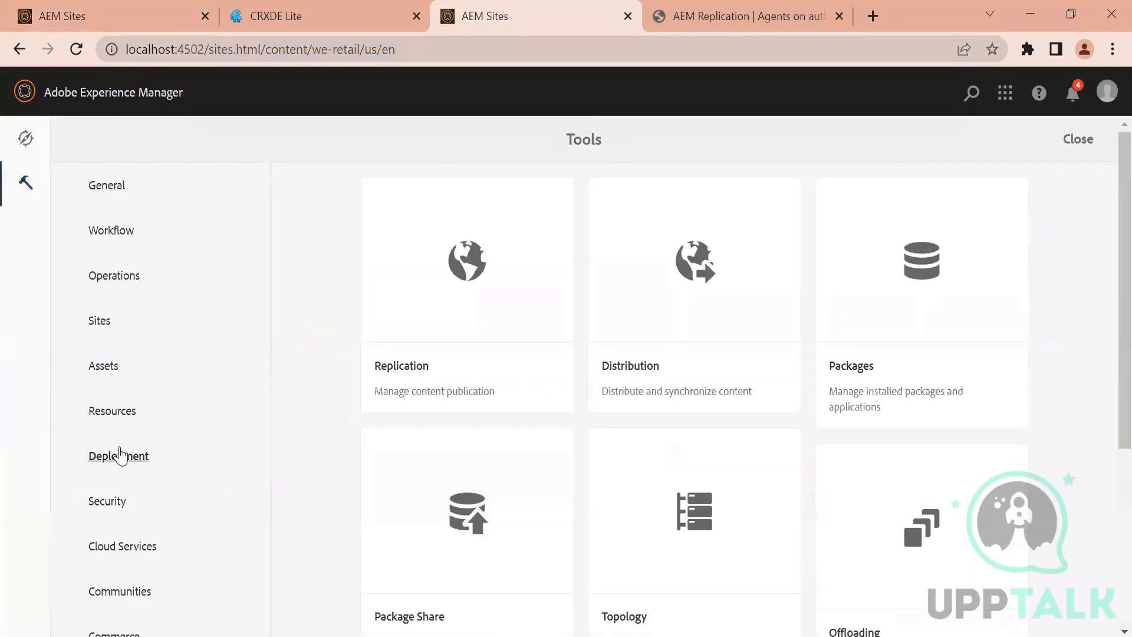
left_click(929, 278)
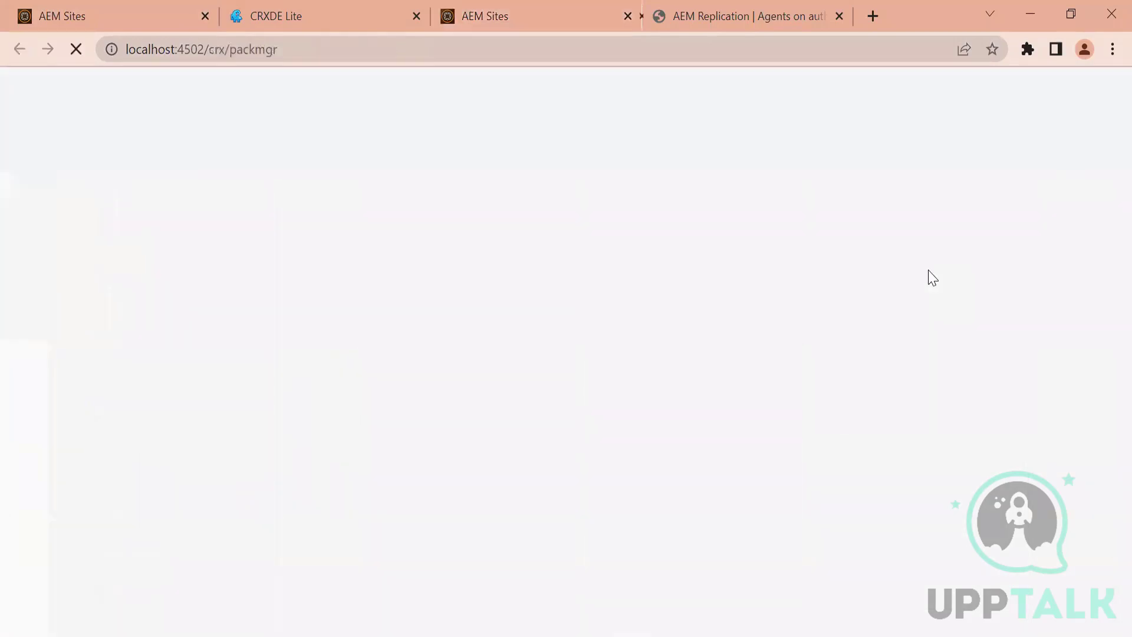
Open Package Manager from CRXDE Lite as well and compare the /crx/packmgr address on both Package Manager pages.
left_click(255, 12)
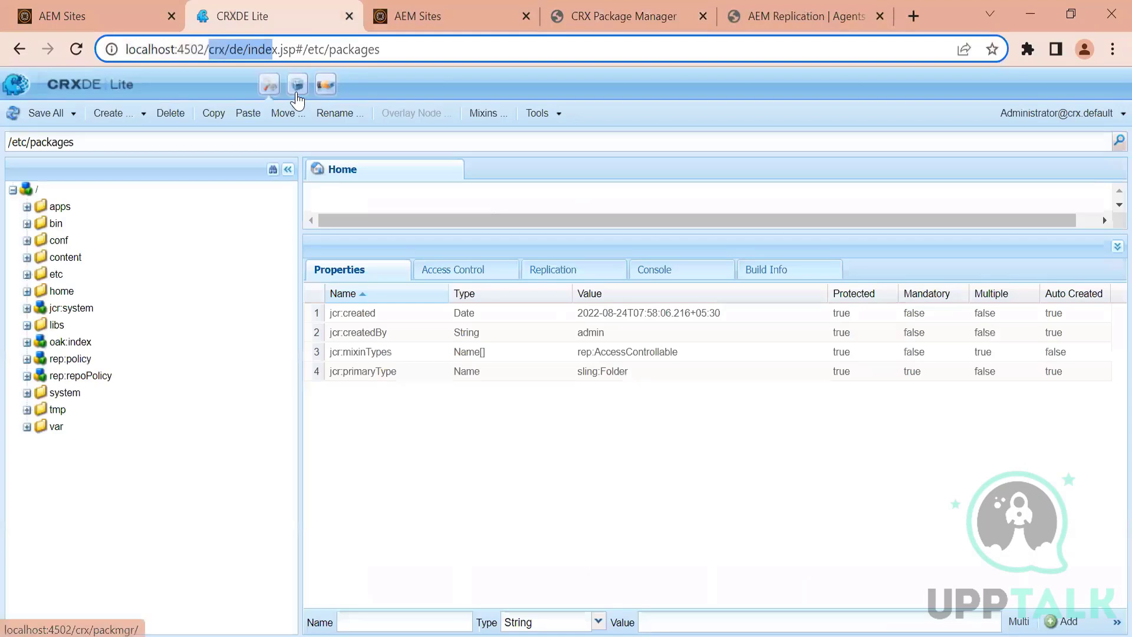
left_click(298, 84)
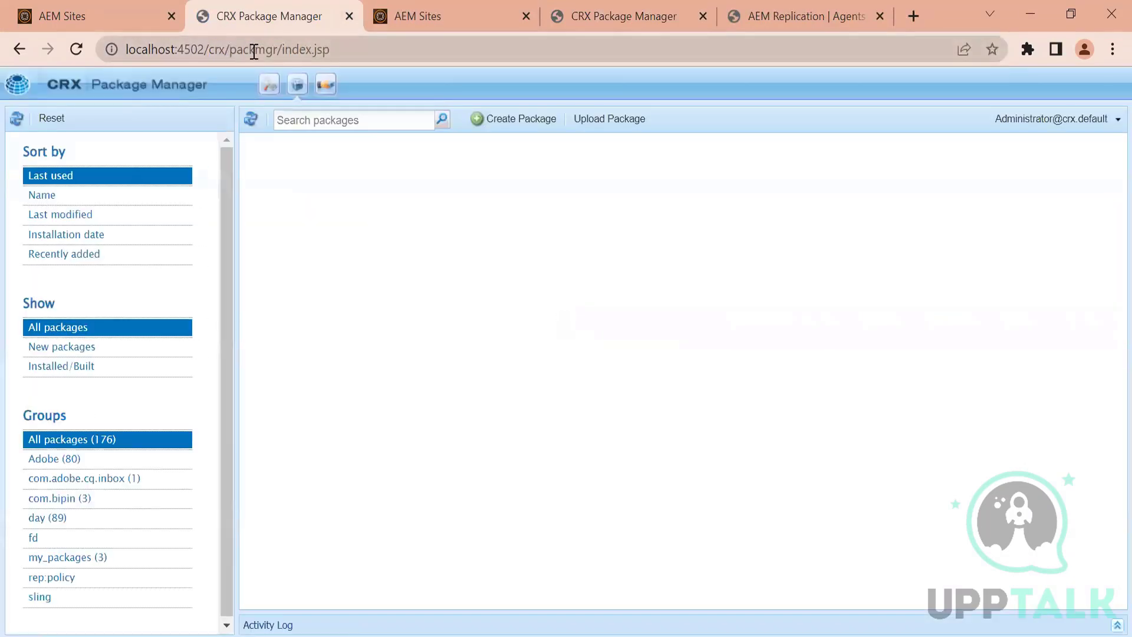
left_click_drag(230, 52, 279, 57)
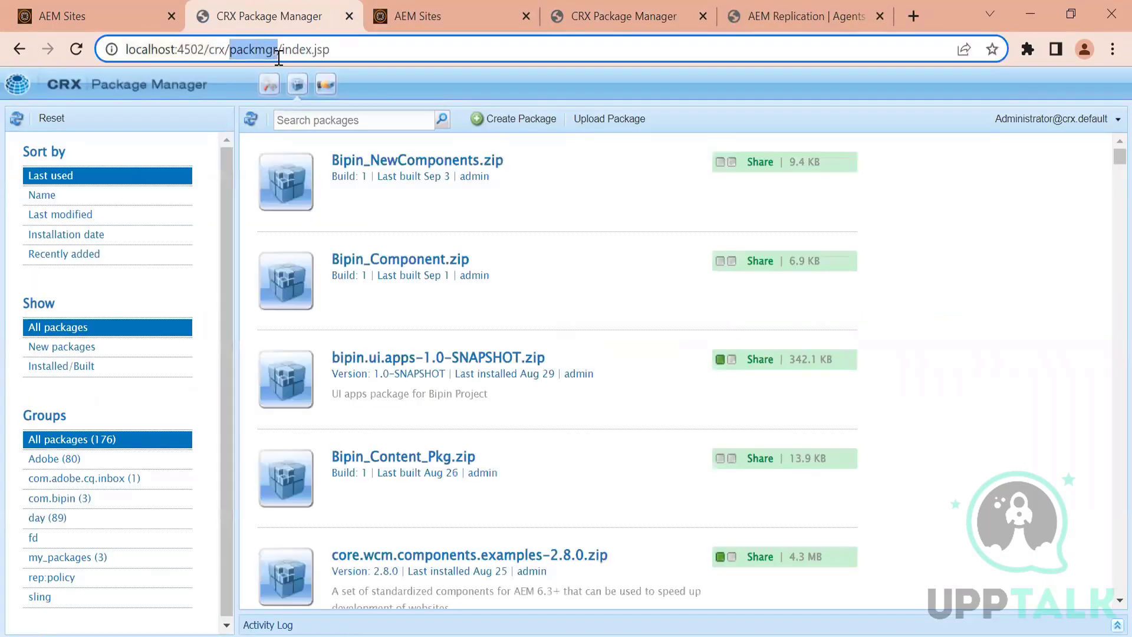
left_click_drag(198, 51, 278, 51)
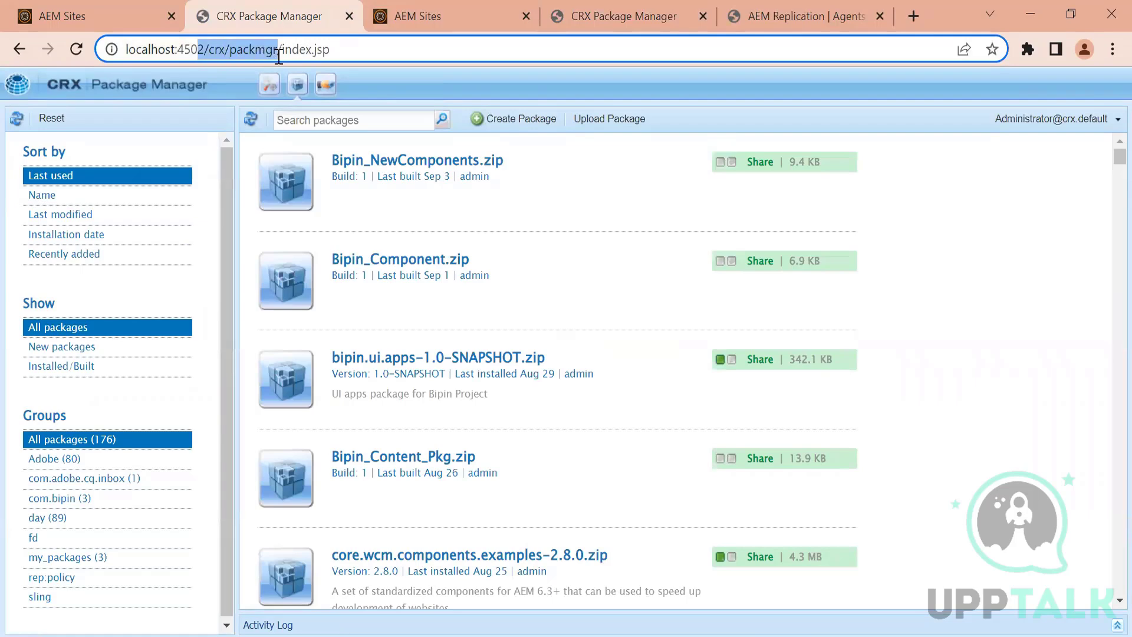
left_click(552, 7)
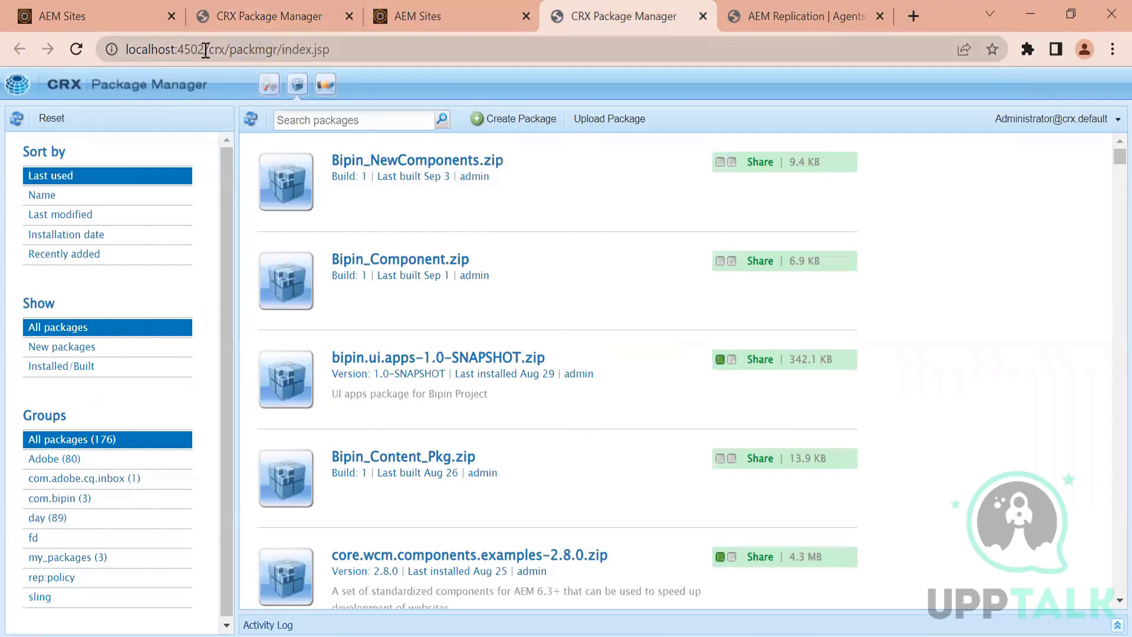
left_click_drag(205, 51, 277, 51)
Return the first Package Manager page to CRXDE Lite and place the other Package Manager page directly beside it.
left_click(256, 23)
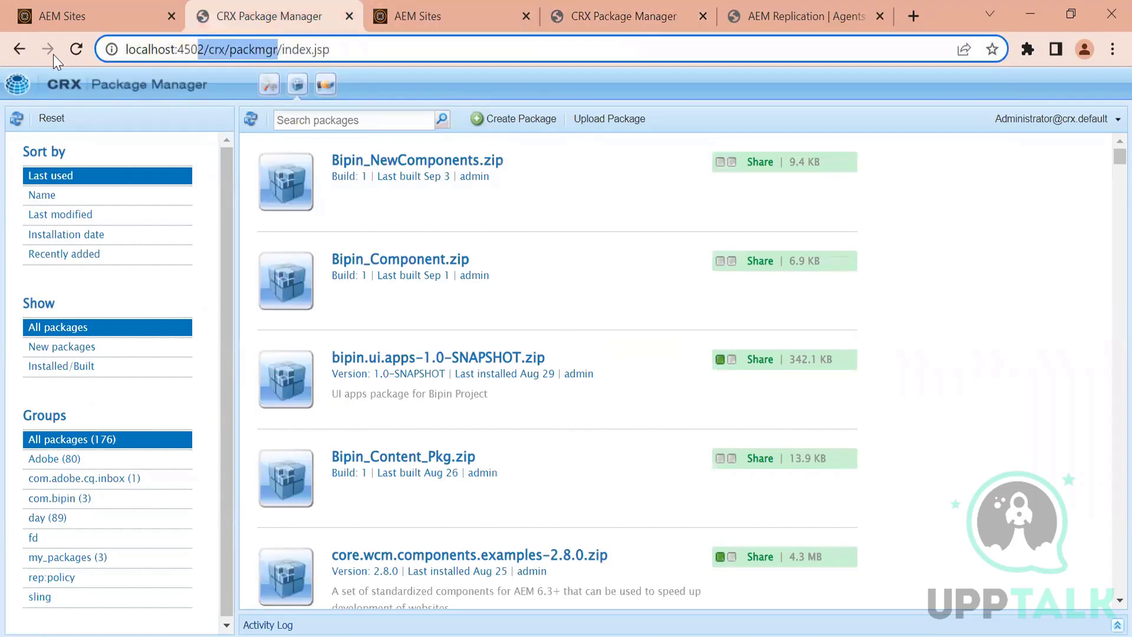
left_click(20, 49)
left_click_drag(590, 9, 454, 2)
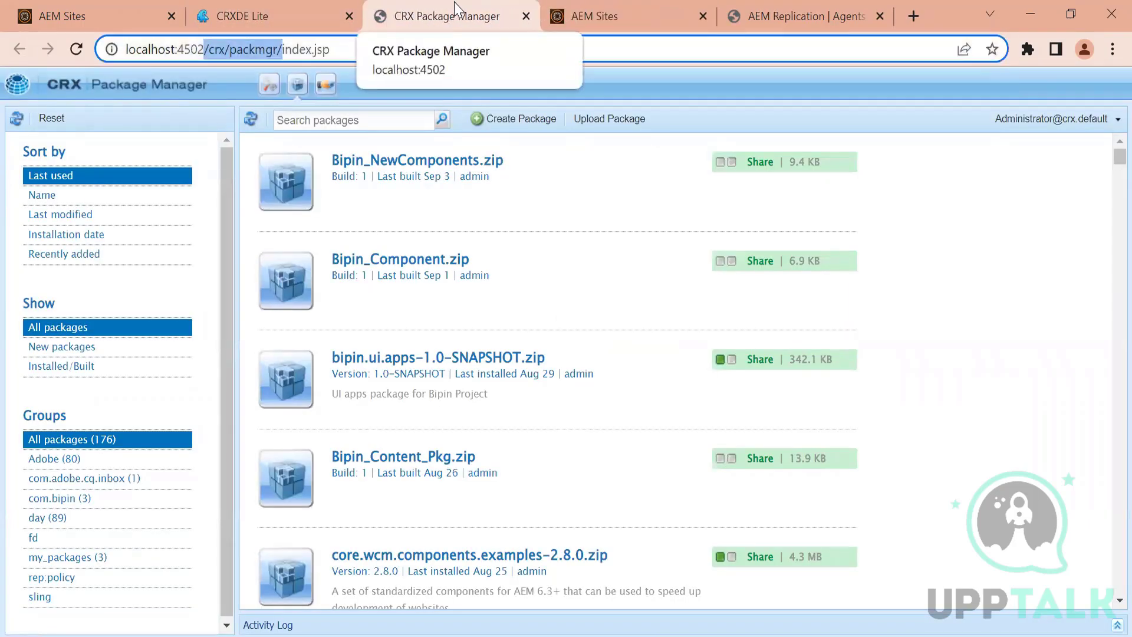
Create a package named Tojo_Pages in the my_packages group.
left_click(533, 119)
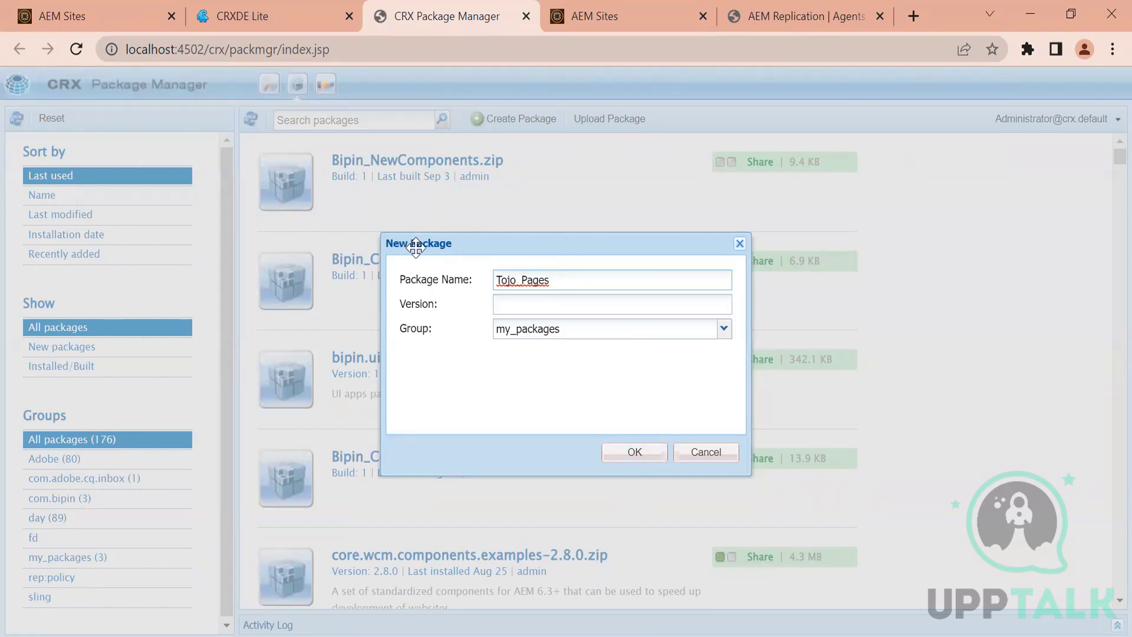
left_click(644, 454)
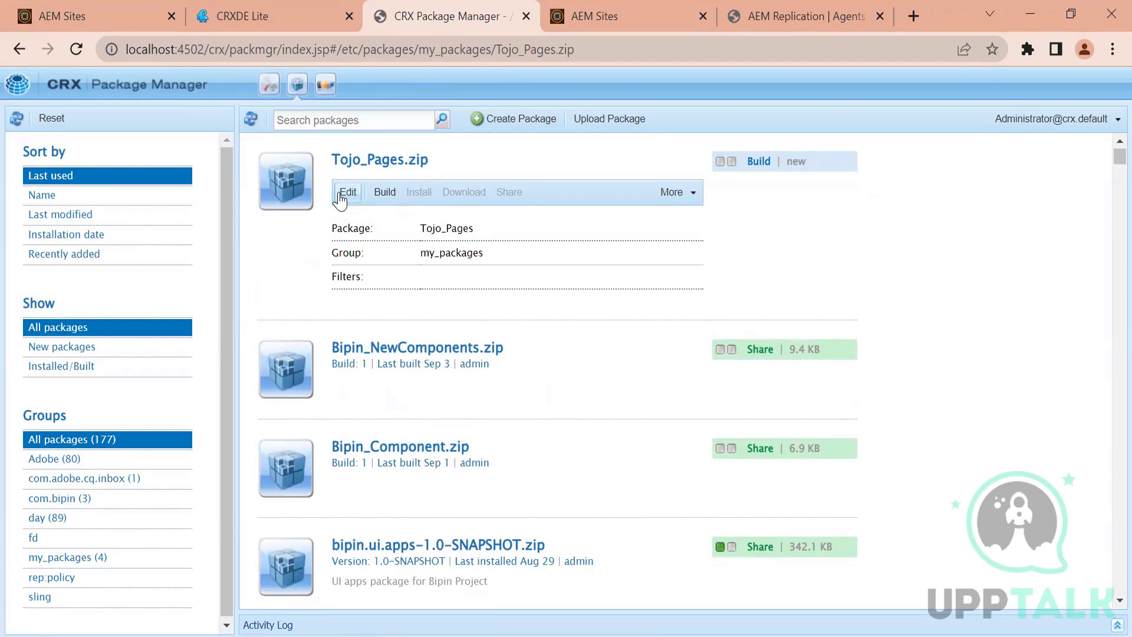
Open the Tojo_Pages package for editing and start its first filter.
left_click(347, 192)
left_click(365, 134)
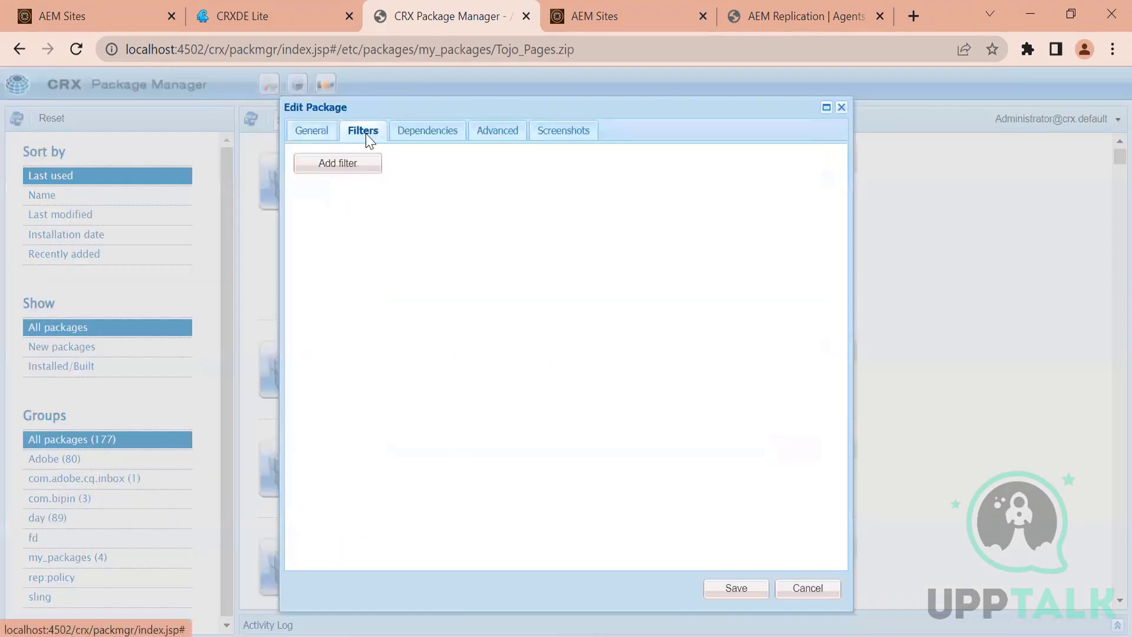
left_click(355, 156)
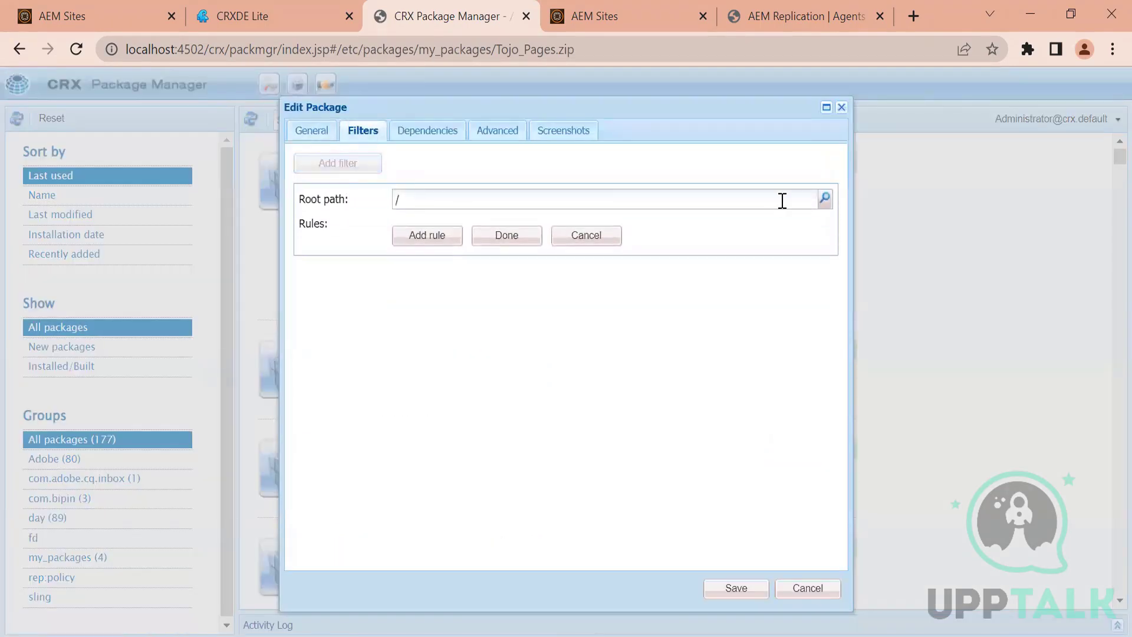
Set the filter's root path to /content/we-retail/us/en/women by browsing the repository tree, and accept the filter.
left_click(824, 199)
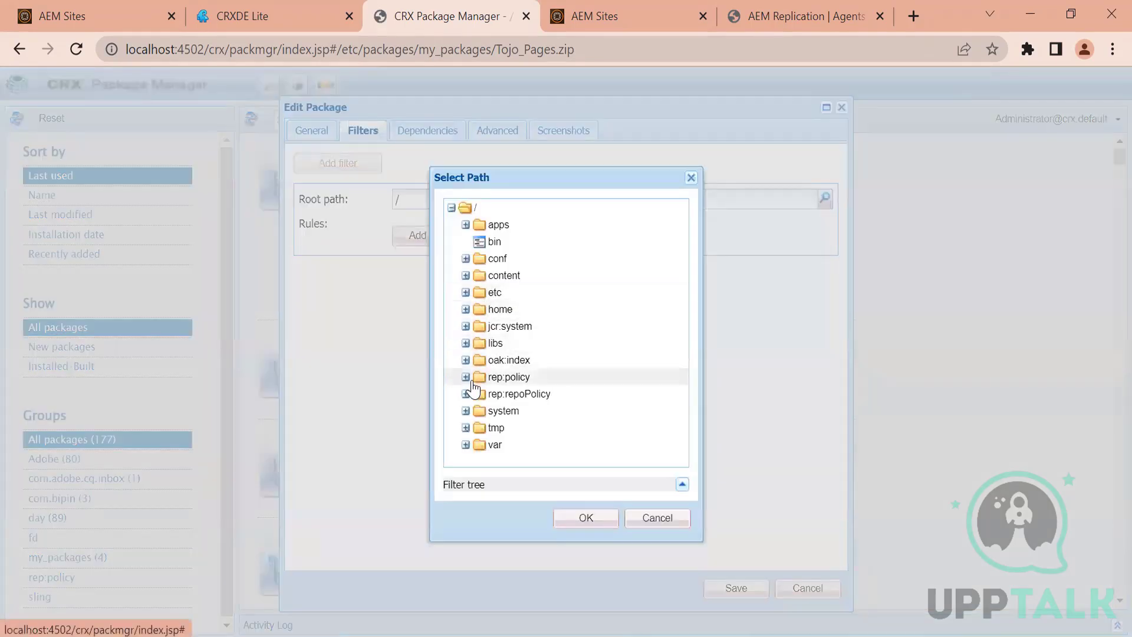
left_click(466, 276)
left_click_drag(675, 274, 690, 371)
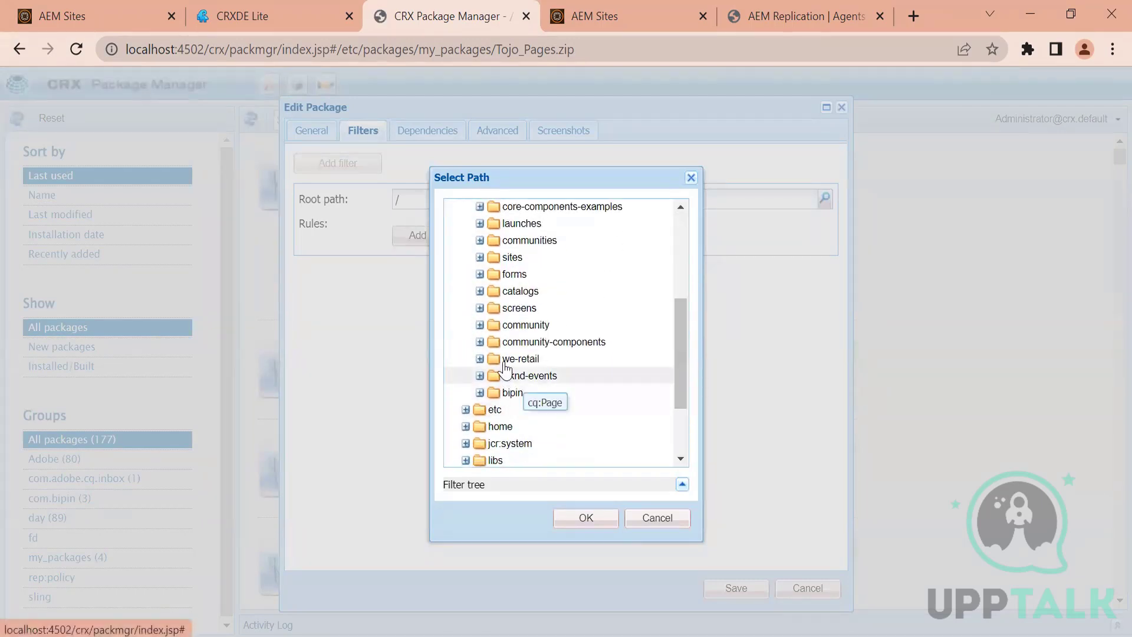
double_click(505, 361)
double_click(544, 412)
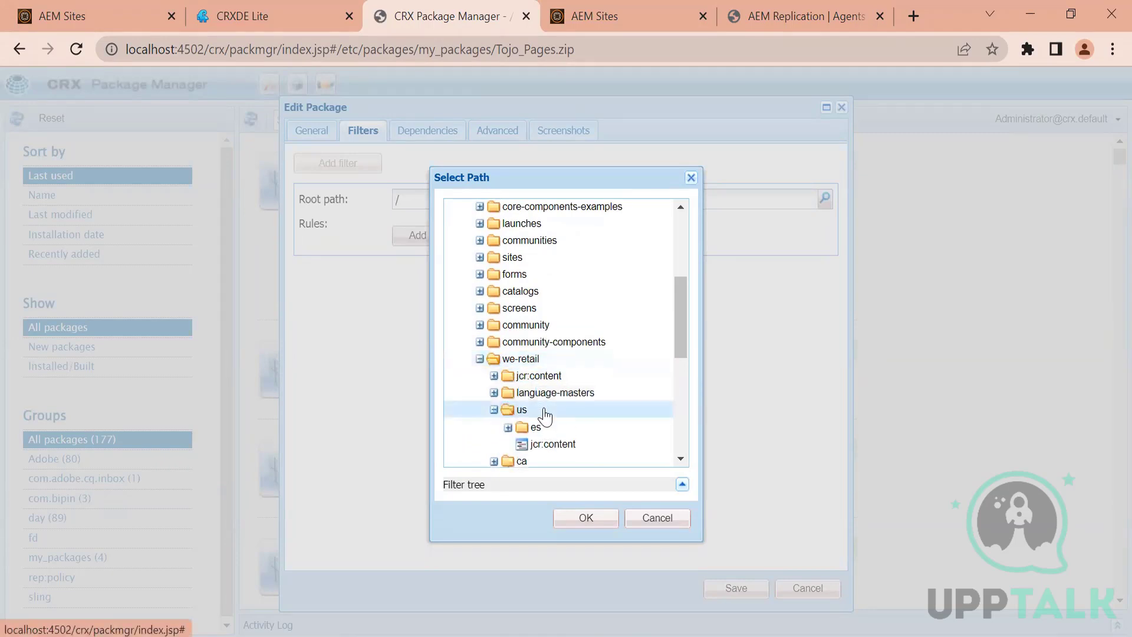
double_click(572, 429)
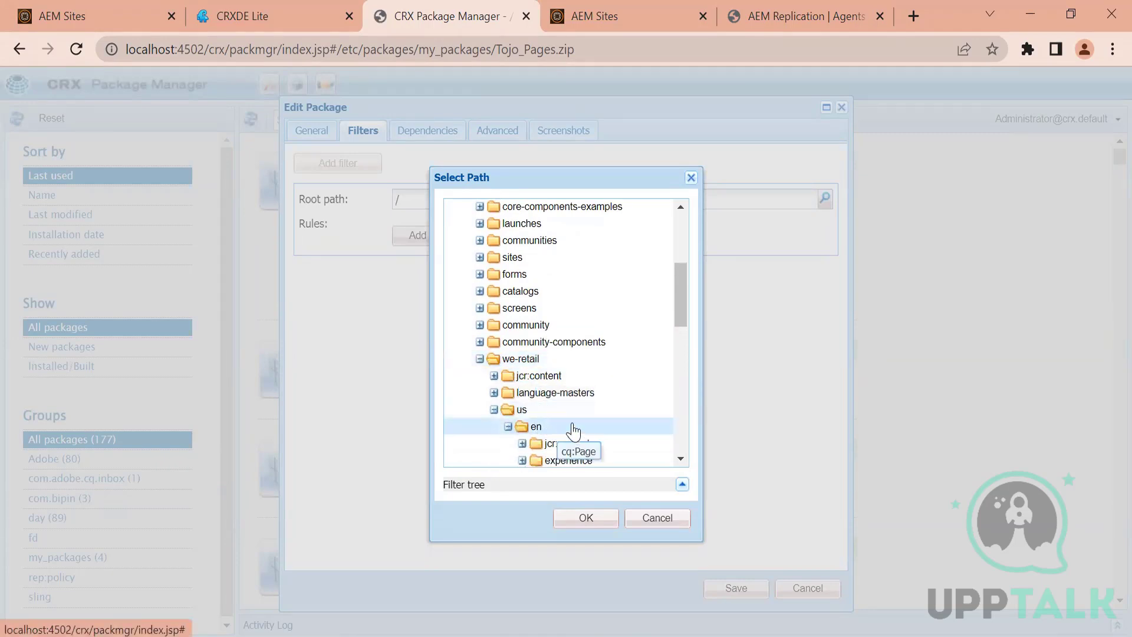
left_click_drag(684, 321, 684, 377)
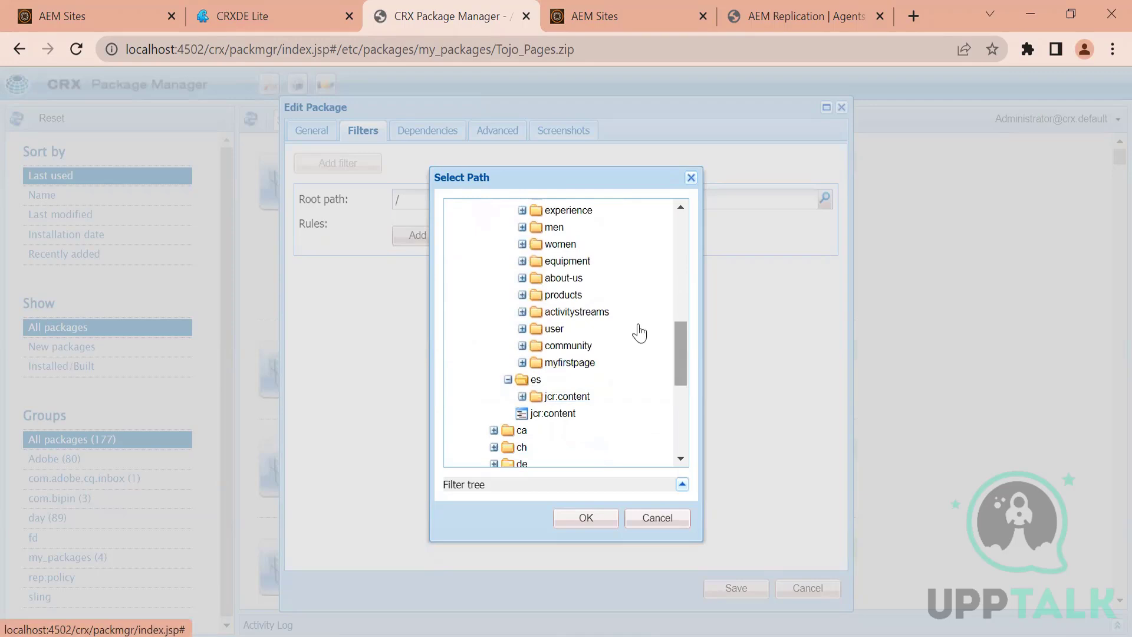
double_click(541, 244)
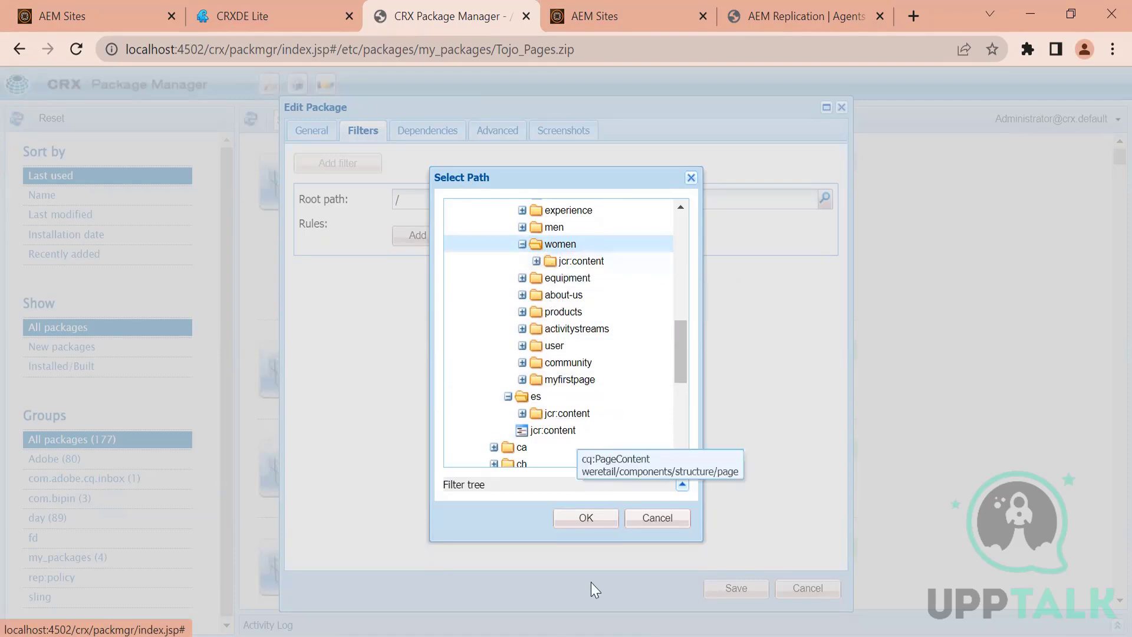
left_click(576, 516)
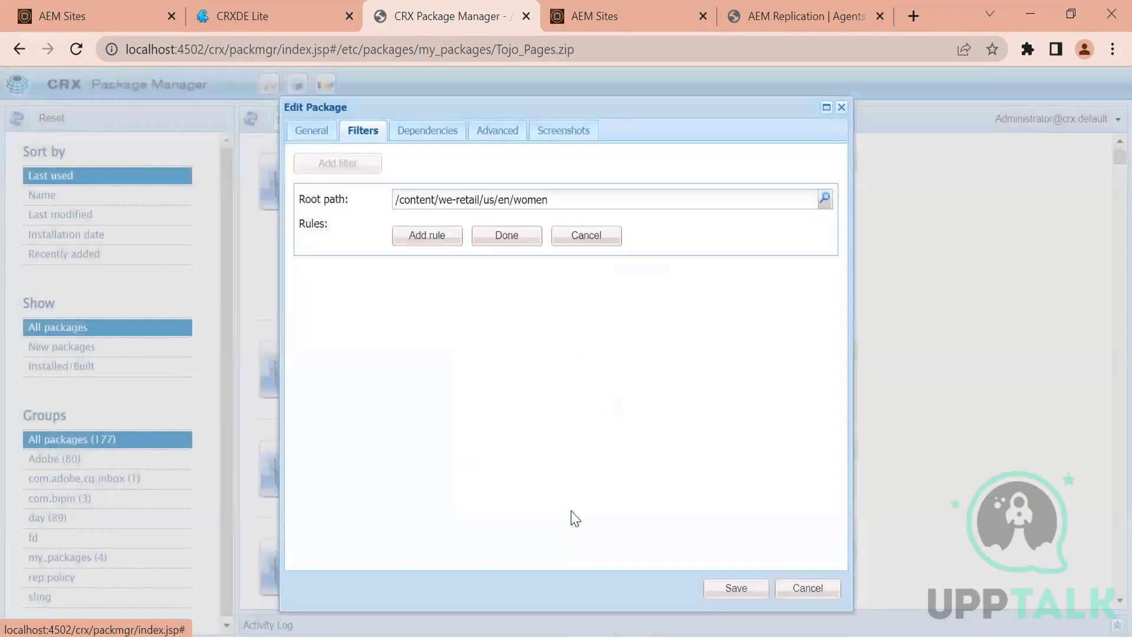
left_click(514, 239)
Add a second filter with the root path / to the package and reopen that filter for editing.
left_click(339, 165)
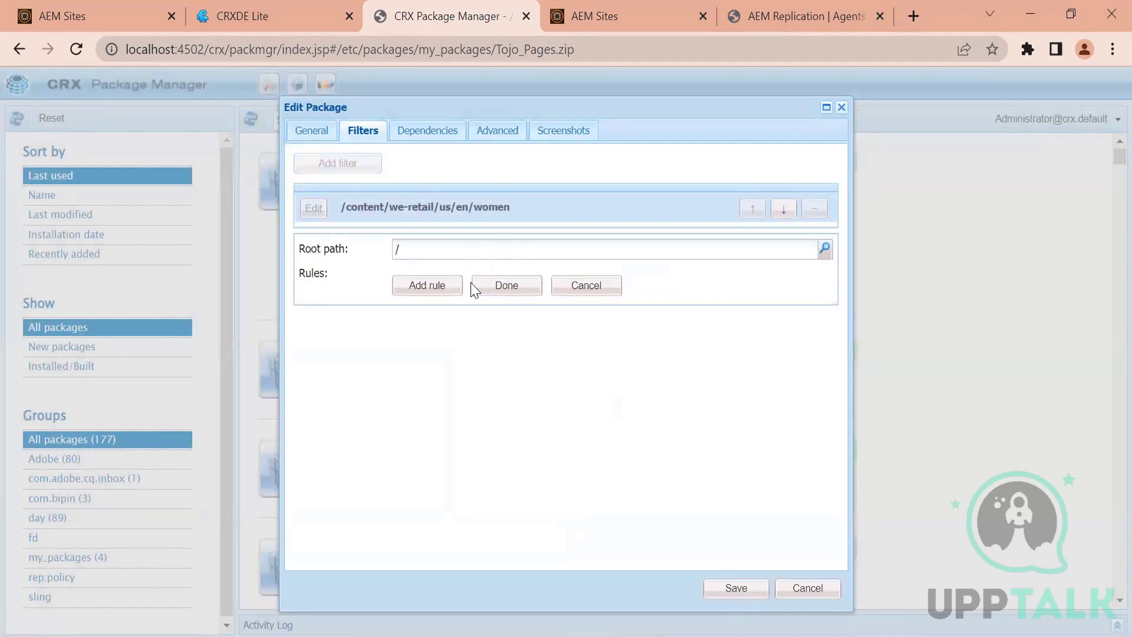
left_click(506, 285)
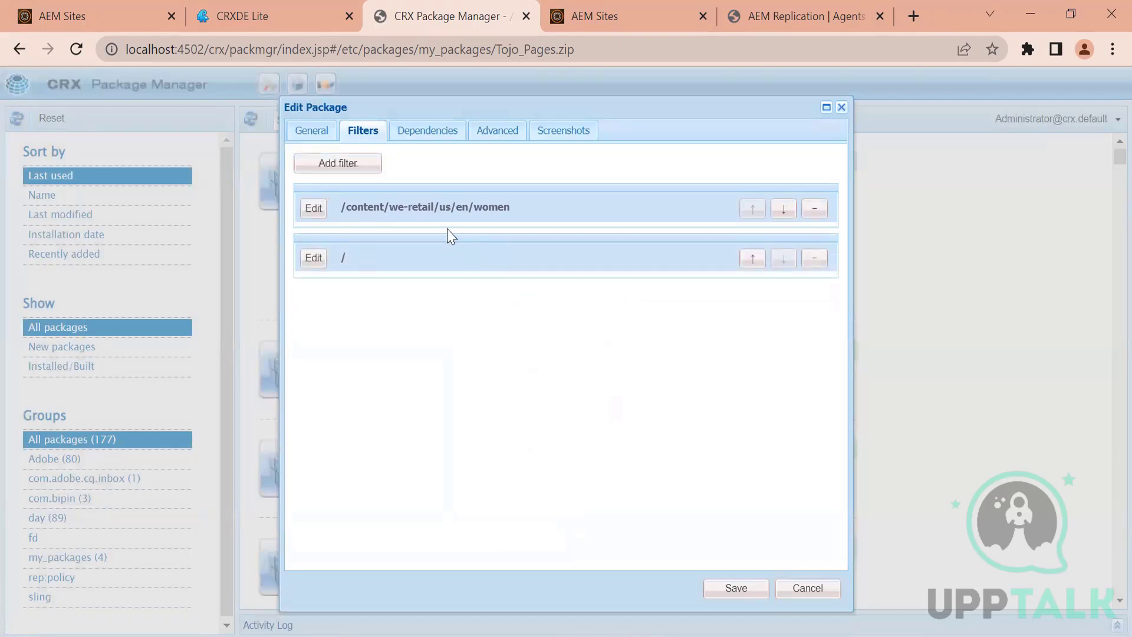
left_click(313, 260)
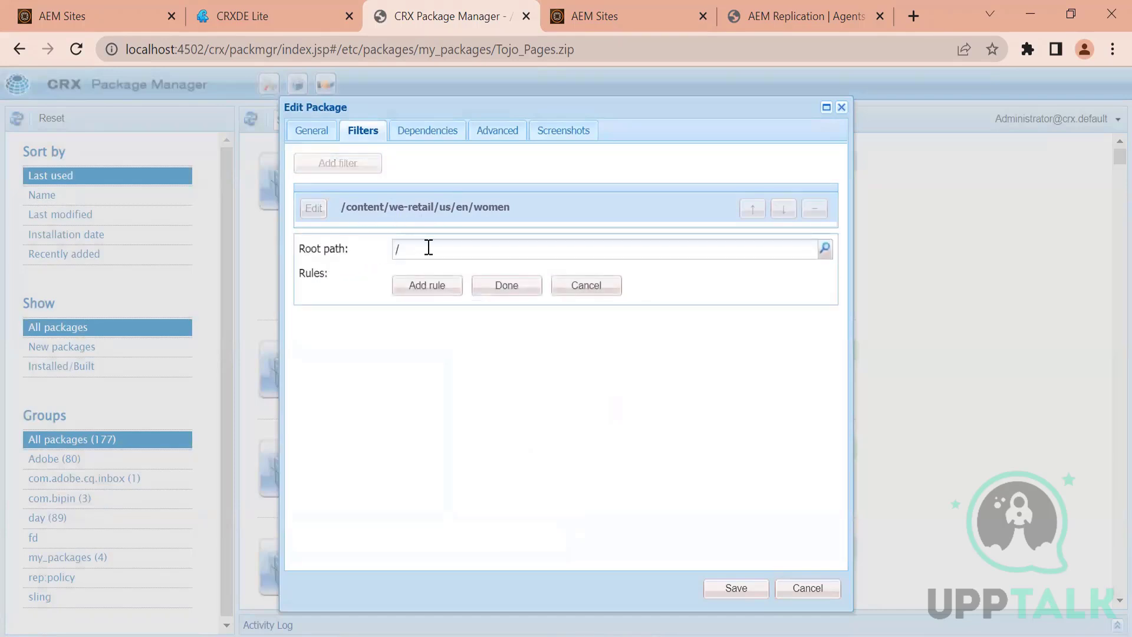
left_click(482, 287)
left_click(311, 259)
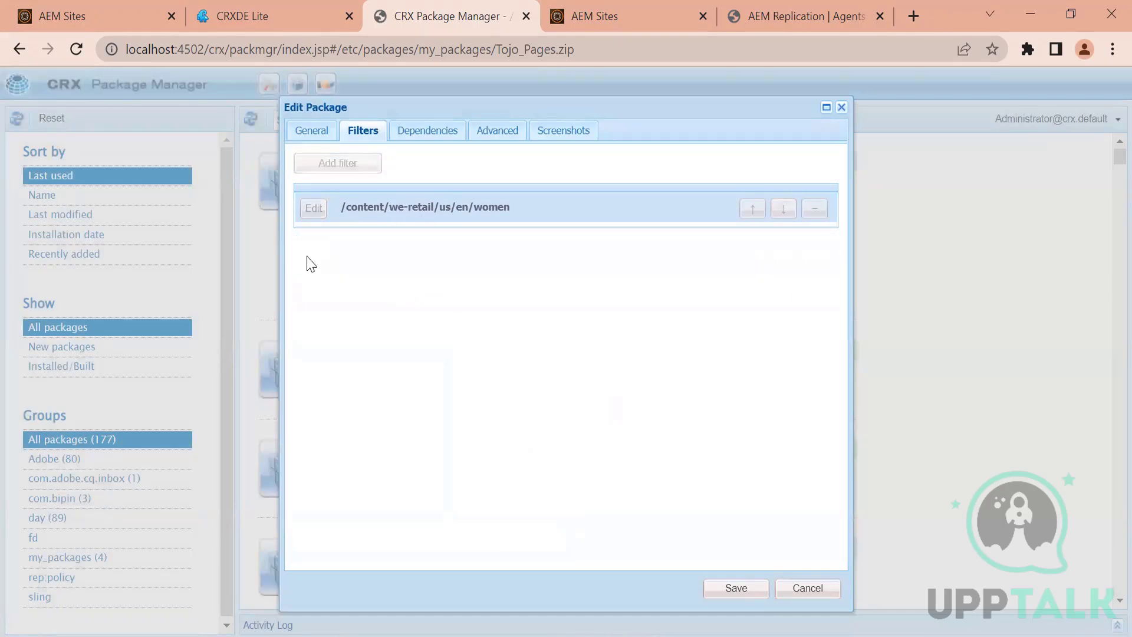
Browse the repository tree for the second filter's root path and select /content/we-retail/ca/en/experience.
left_click(825, 248)
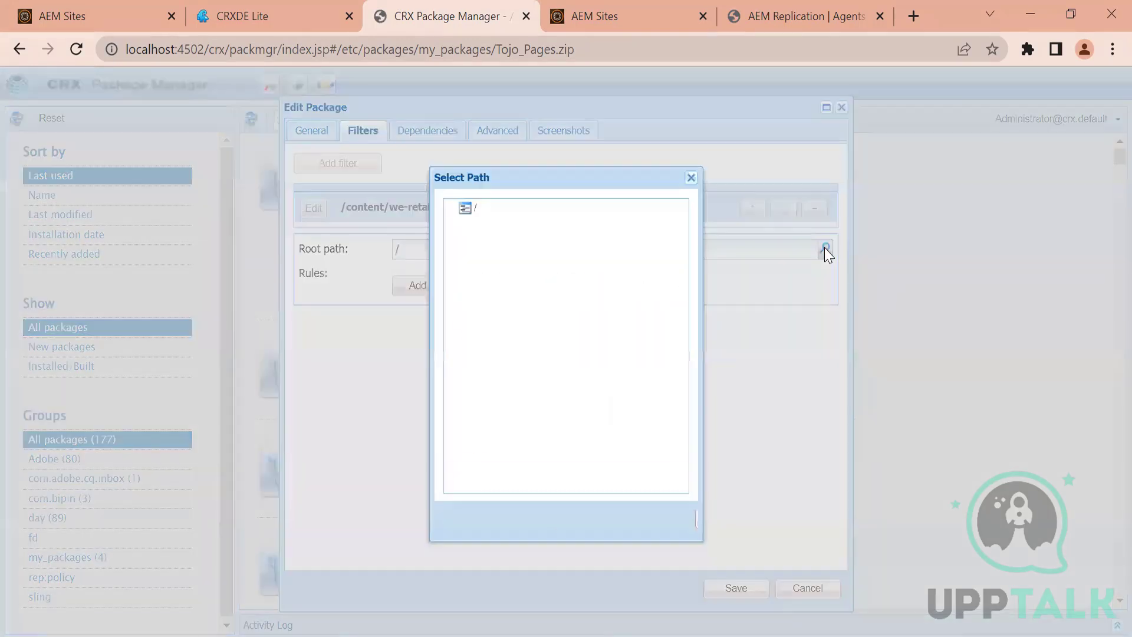
left_click(466, 275)
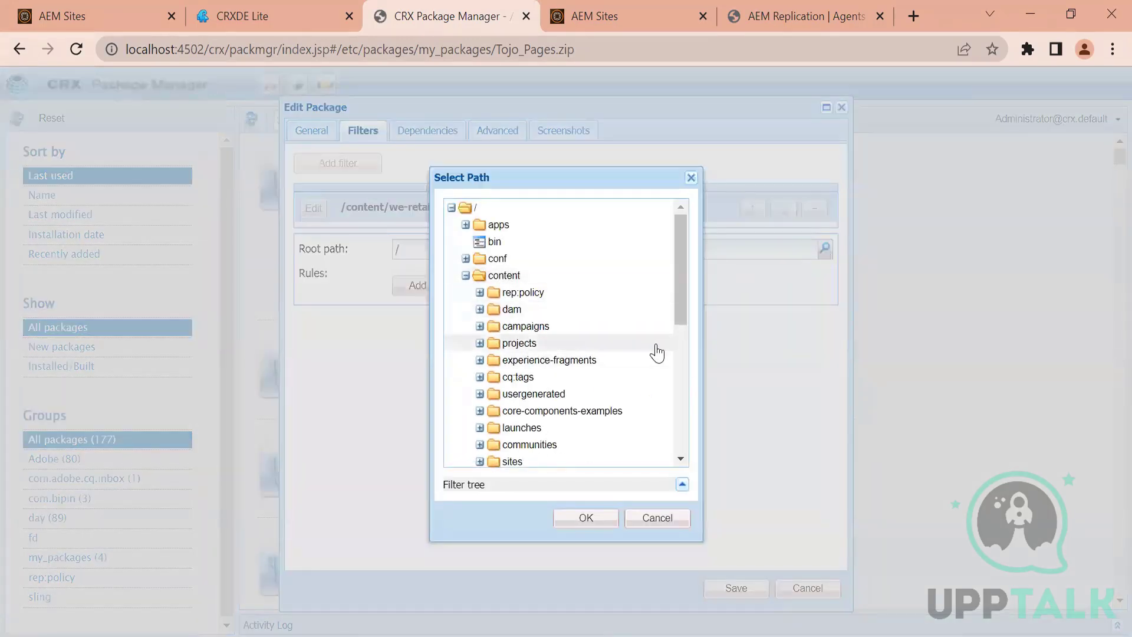
left_click_drag(678, 303, 682, 425)
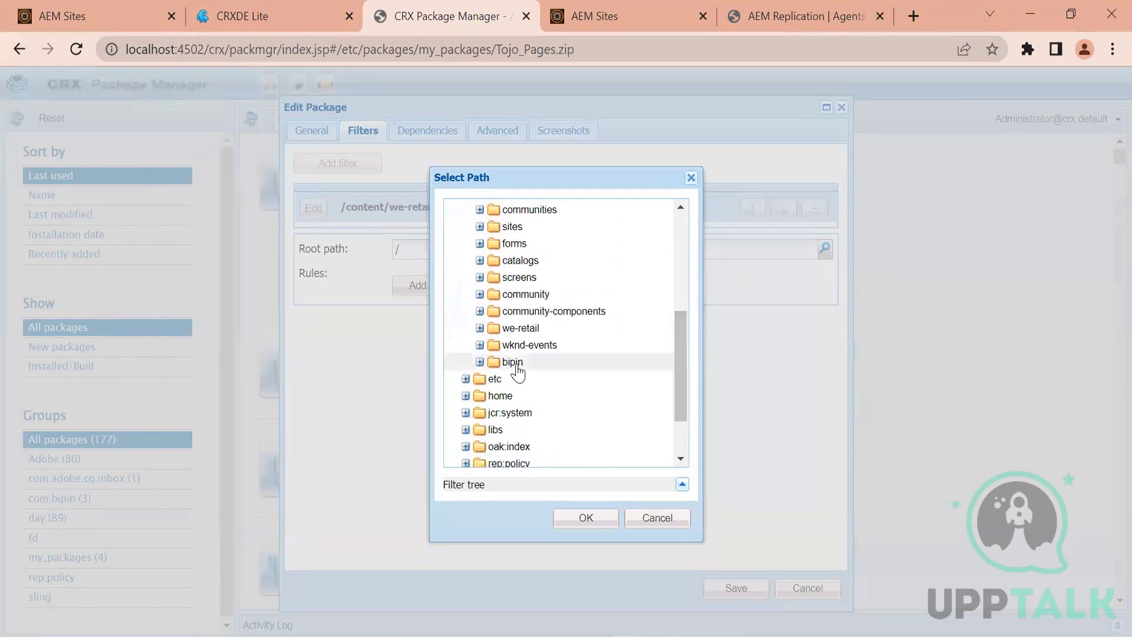
double_click(501, 330)
double_click(543, 396)
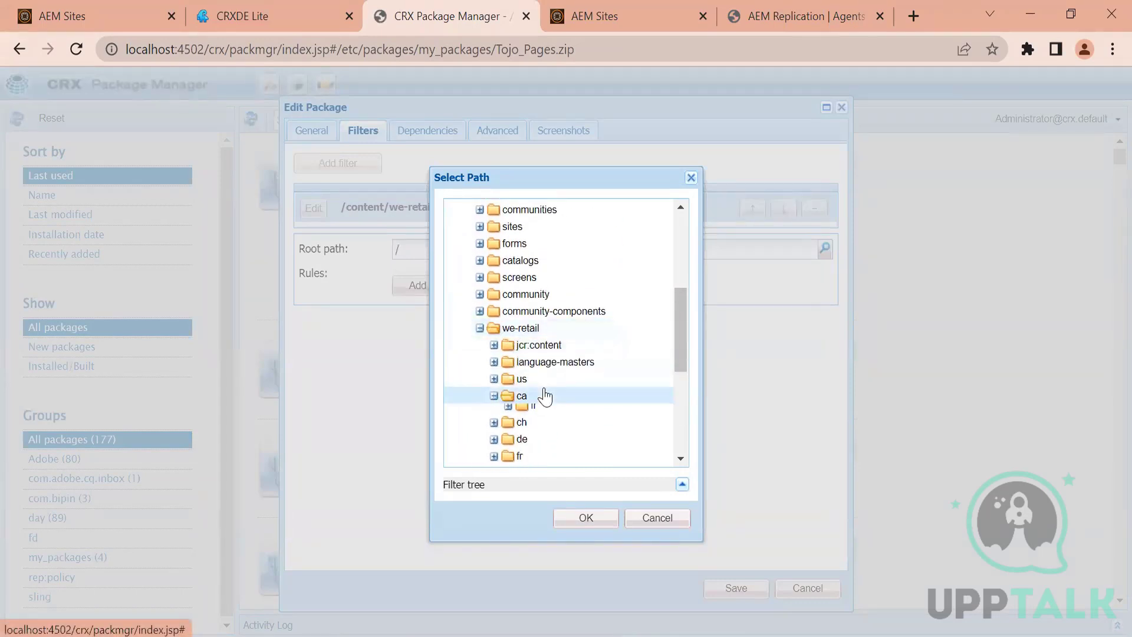
double_click(547, 431)
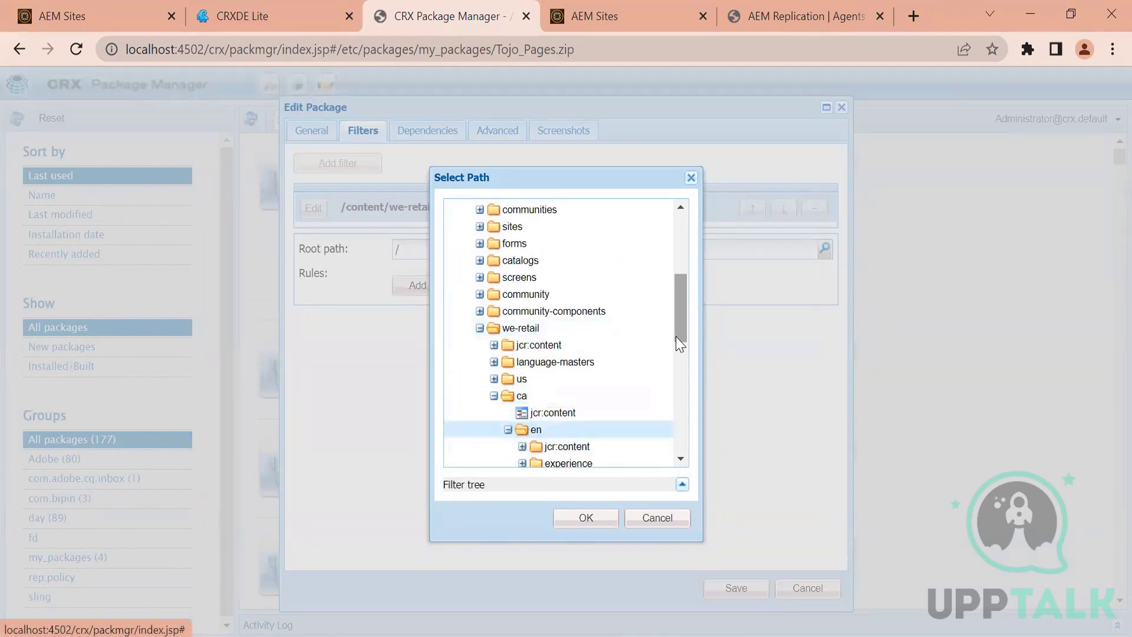
scroll(683, 369, "down", 3)
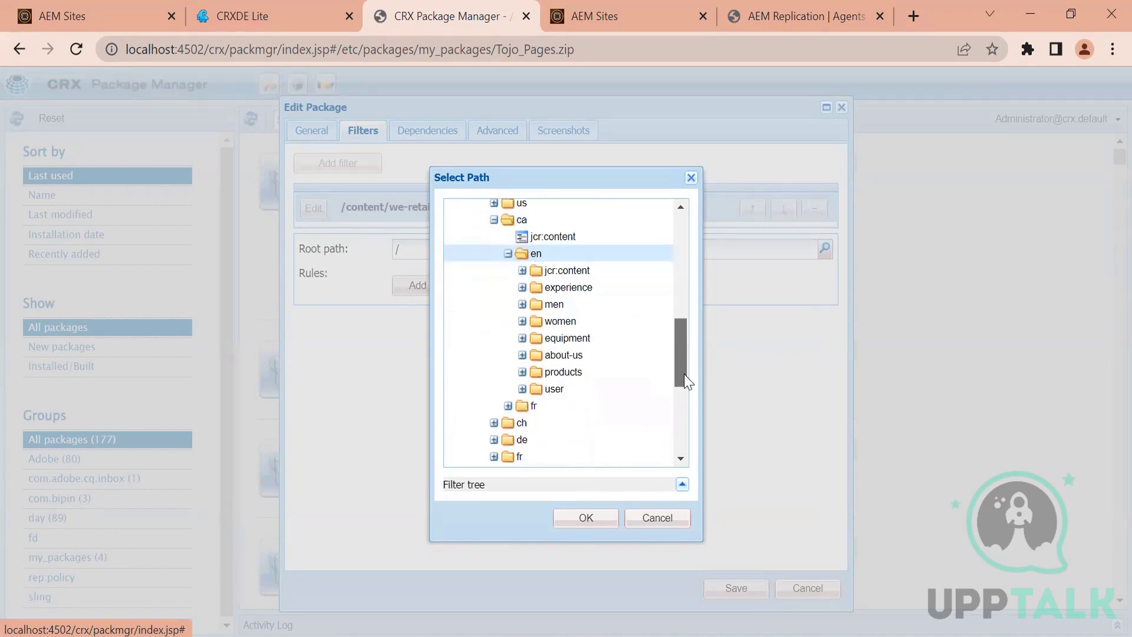
double_click(567, 287)
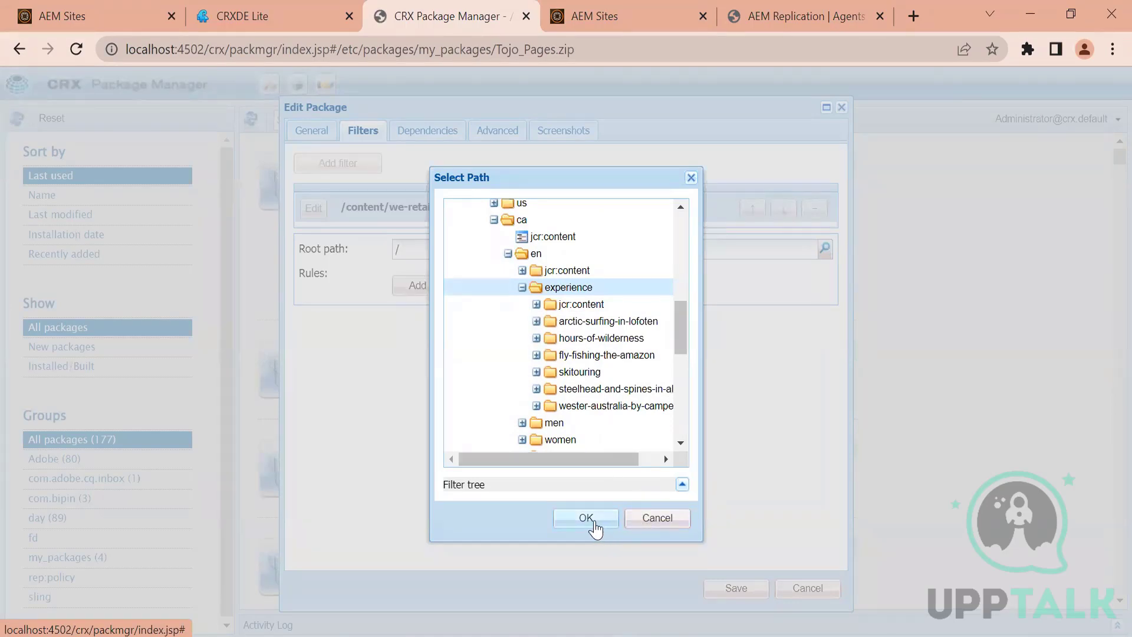
Examine the nodes under the experience page's jcr:content down to the responsivegrid, and collapse jcr:content with the experience page still selected.
left_click(536, 304)
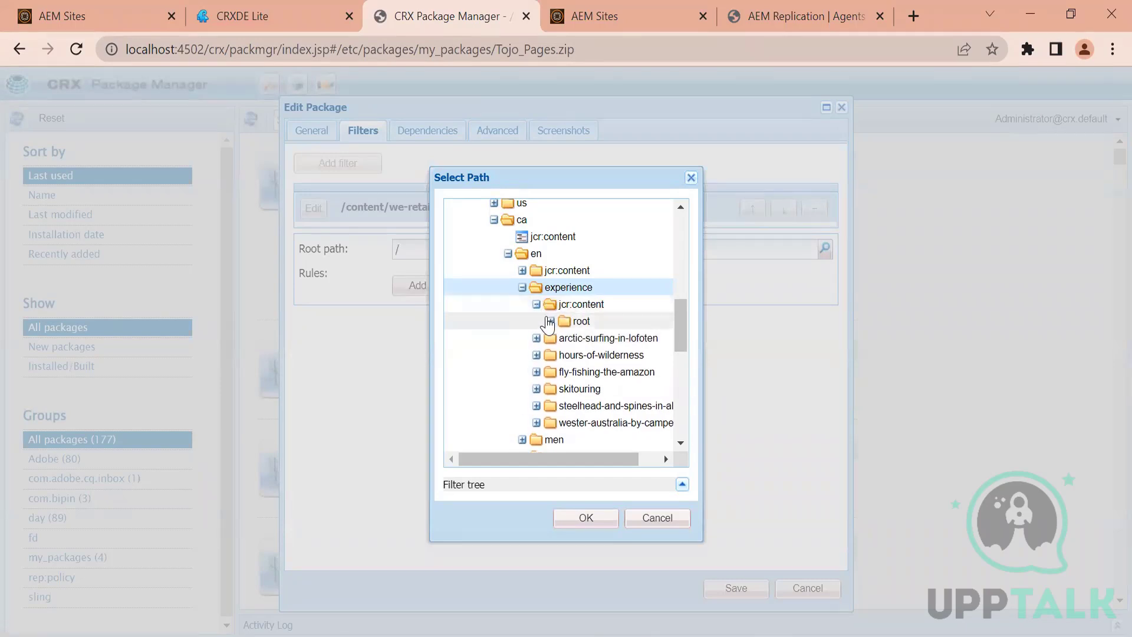
left_click(550, 321)
double_click(625, 355)
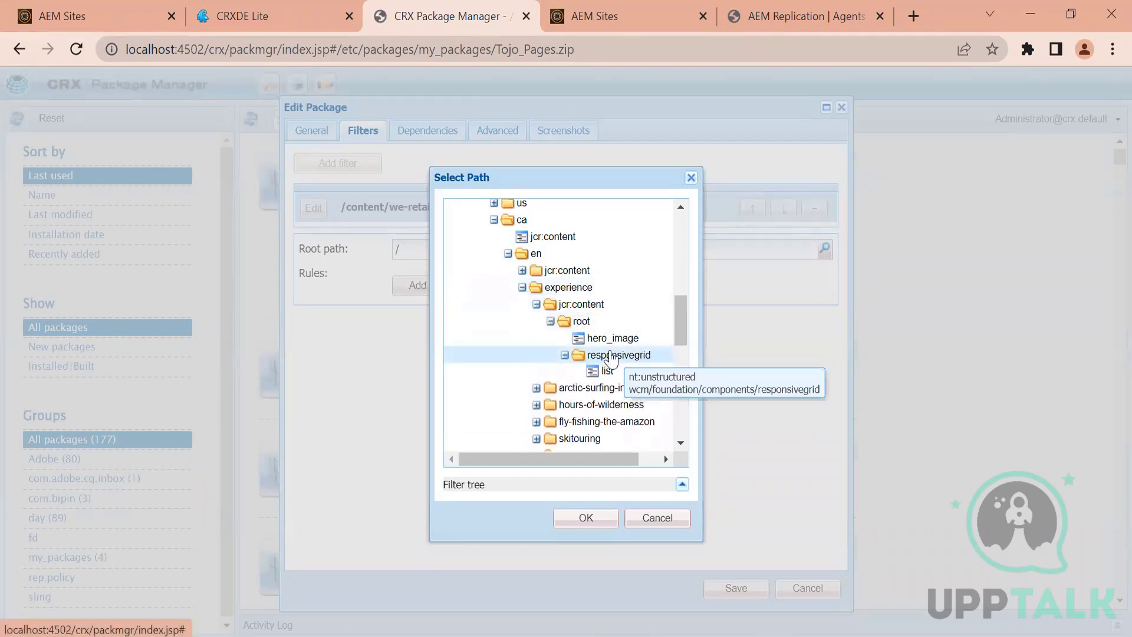
double_click(562, 289)
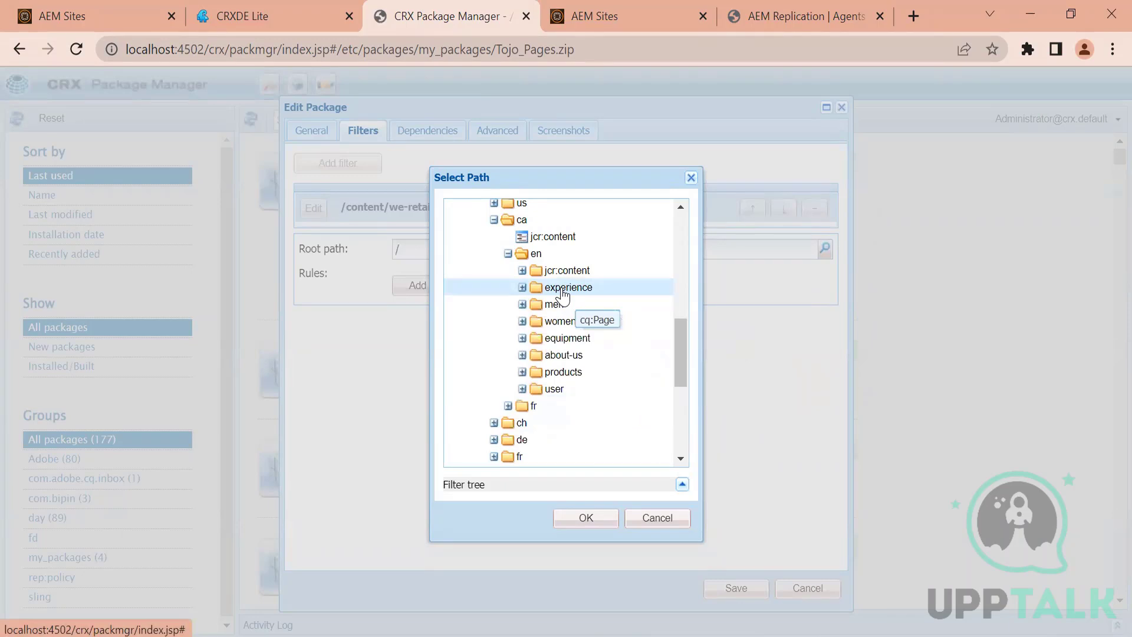
double_click(562, 289)
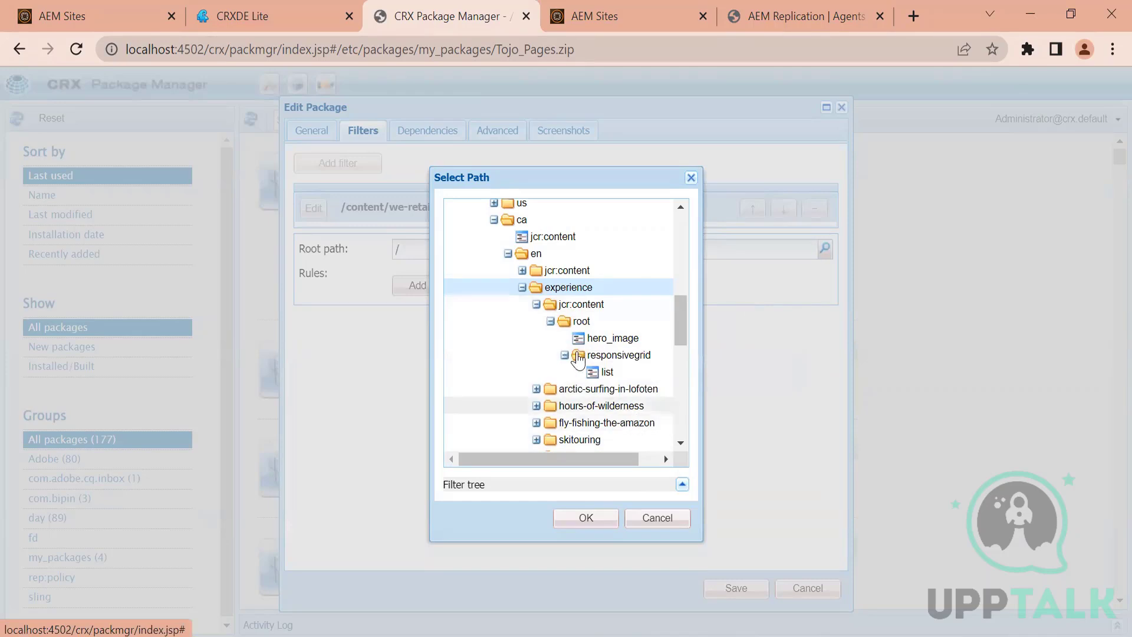
left_click(536, 304)
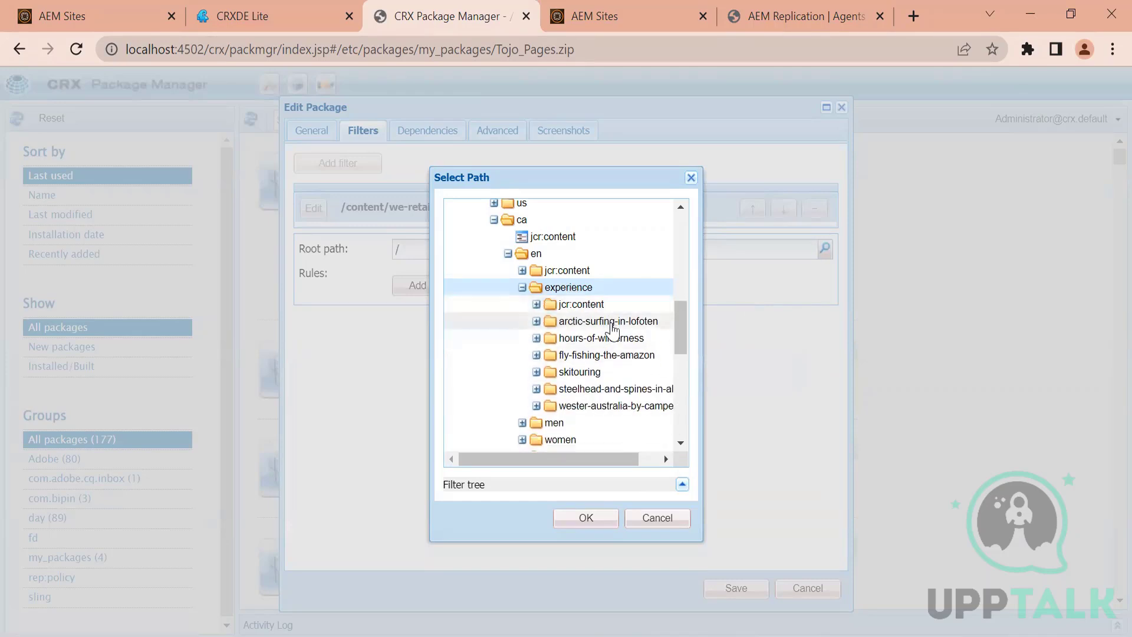
Accept /content/we-retail/ca/en/experience as the second filter's root path and save the package.
left_click(578, 518)
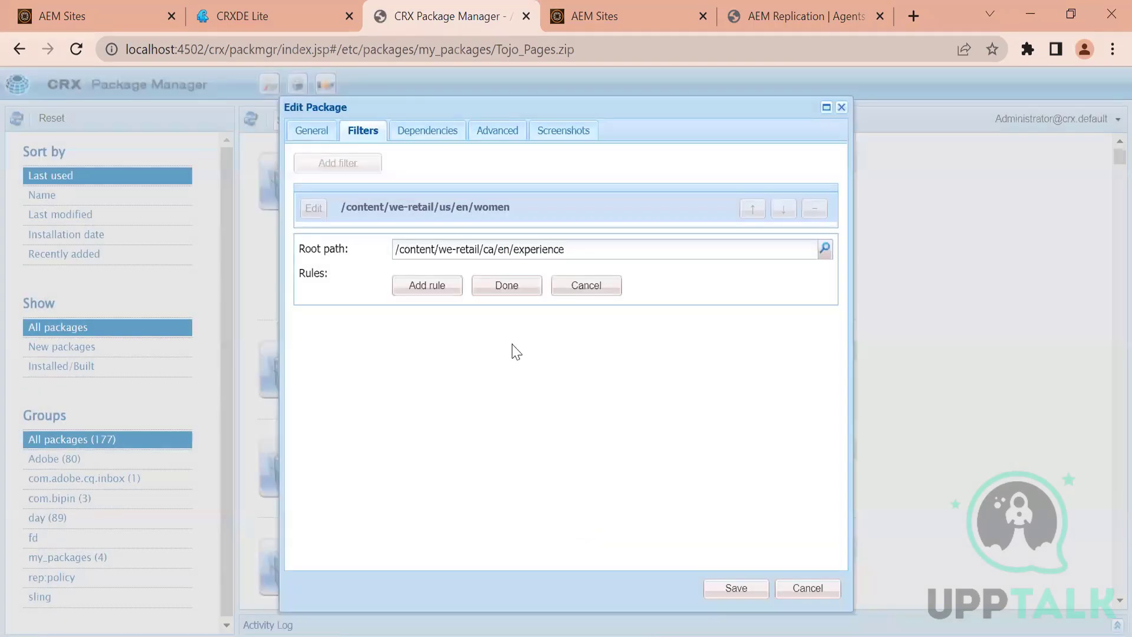
left_click(501, 285)
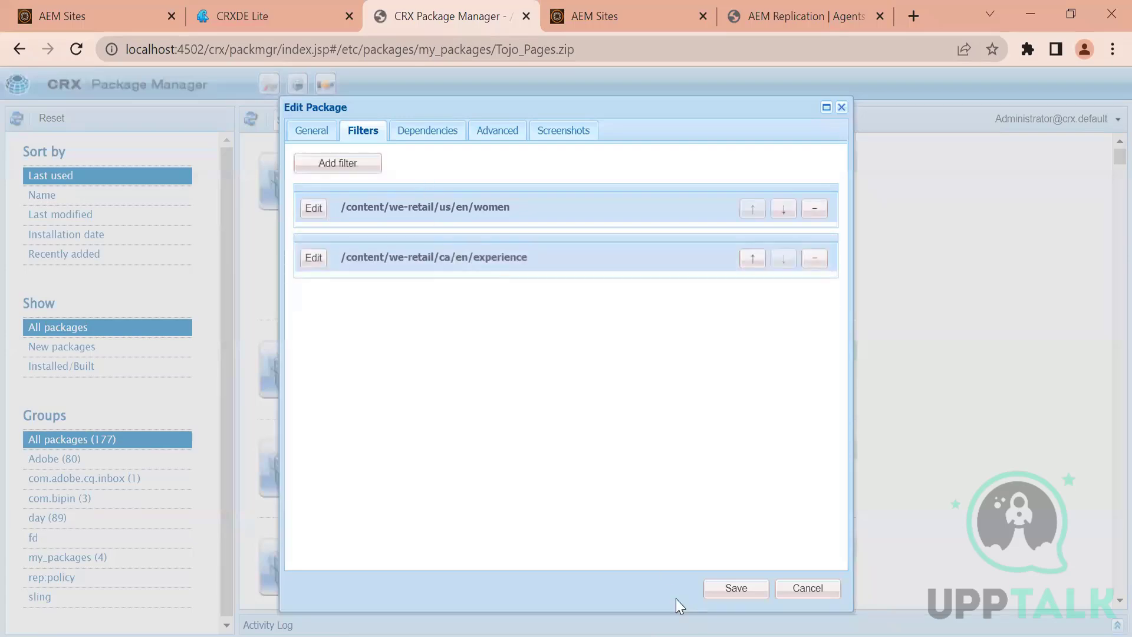
left_click(739, 590)
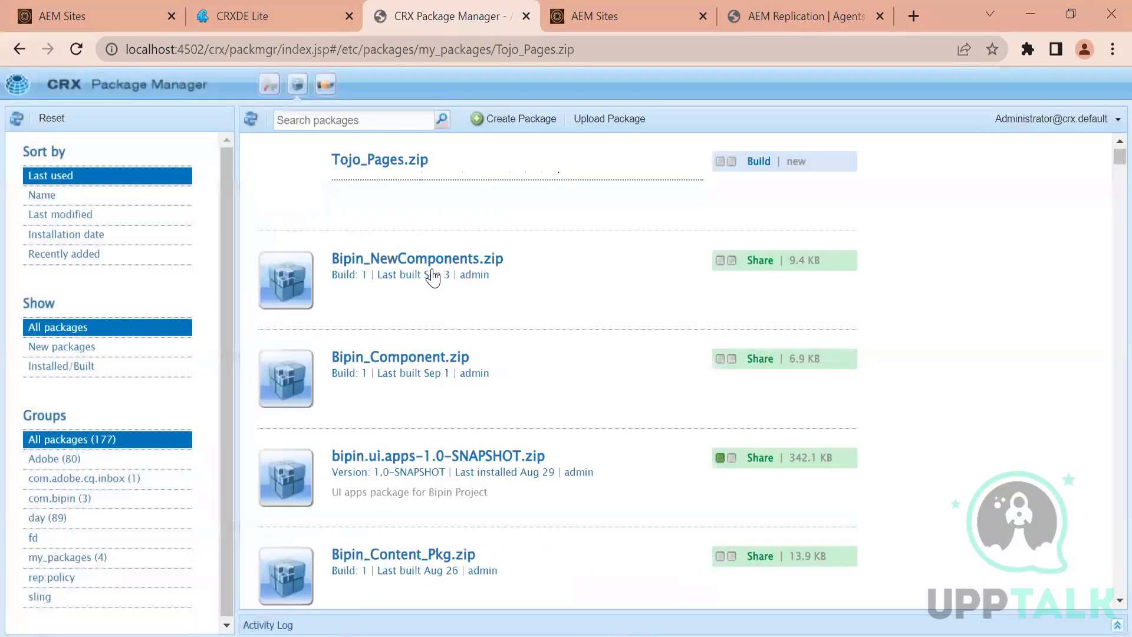
Build the Tojo_Pages package and download its zip file.
left_click(385, 192)
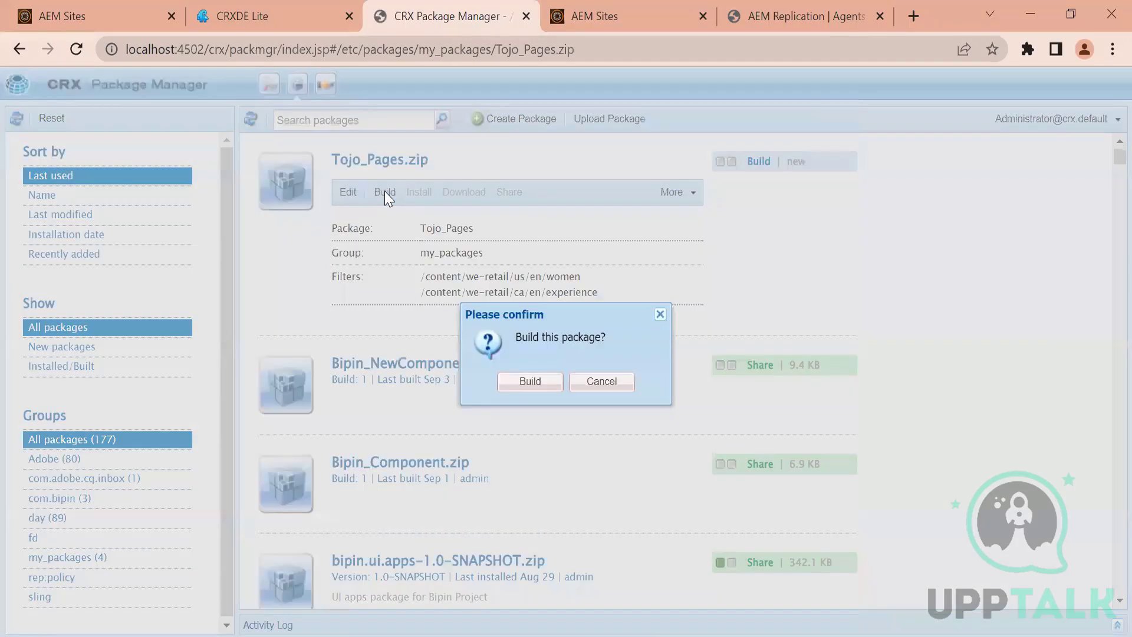
left_click(531, 382)
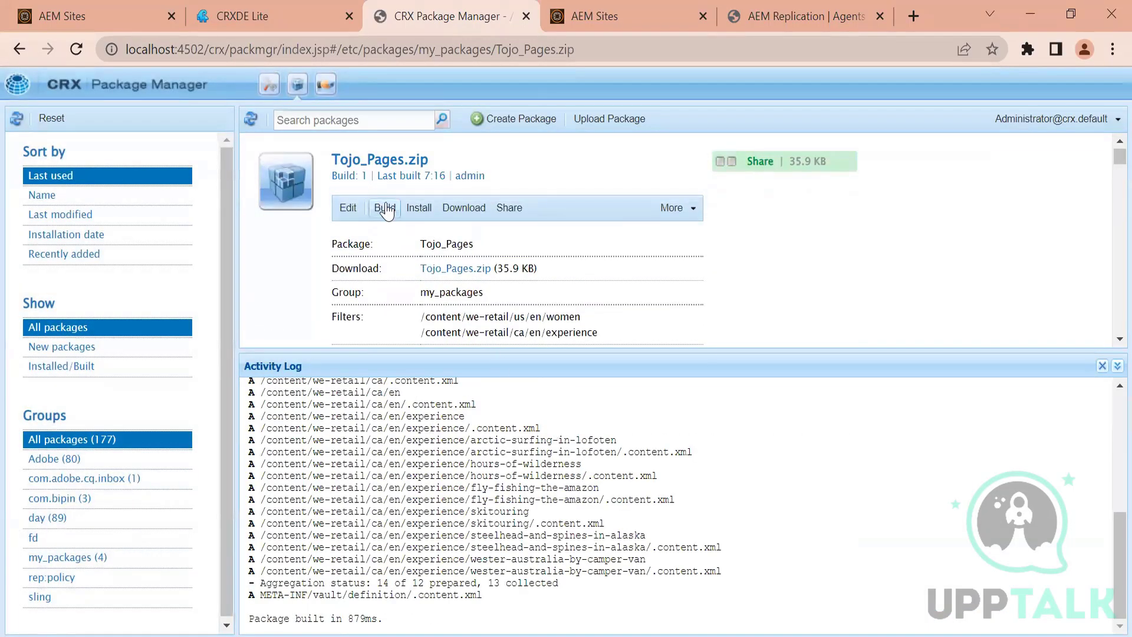
left_click(463, 210)
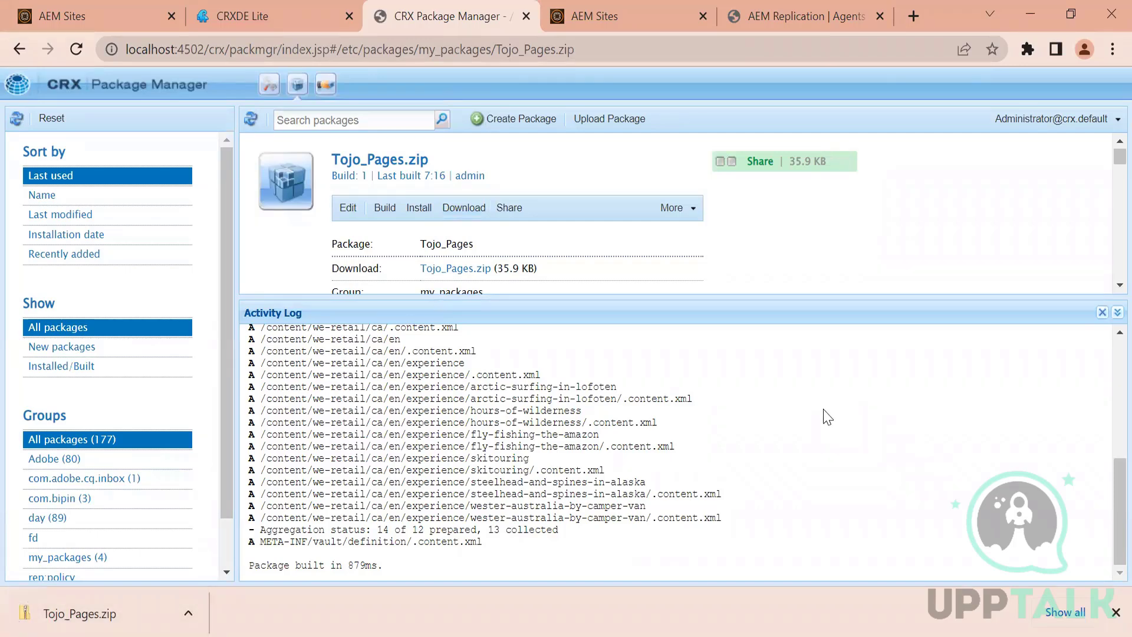
View the options for uploading a package and close the dialog without uploading anything.
left_click(610, 121)
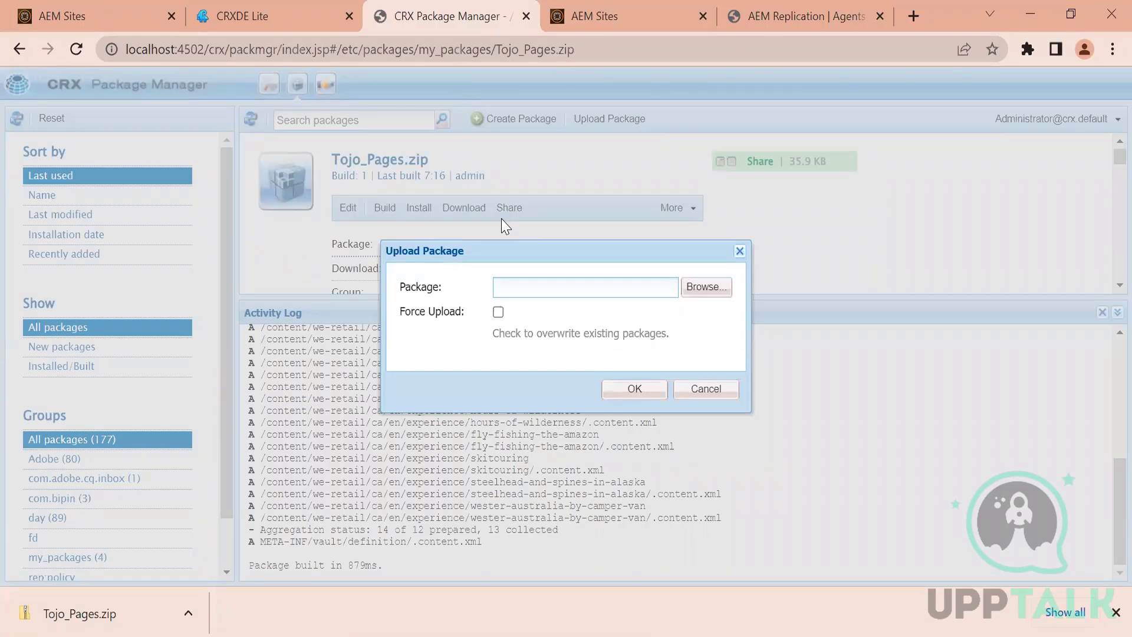
left_click(701, 389)
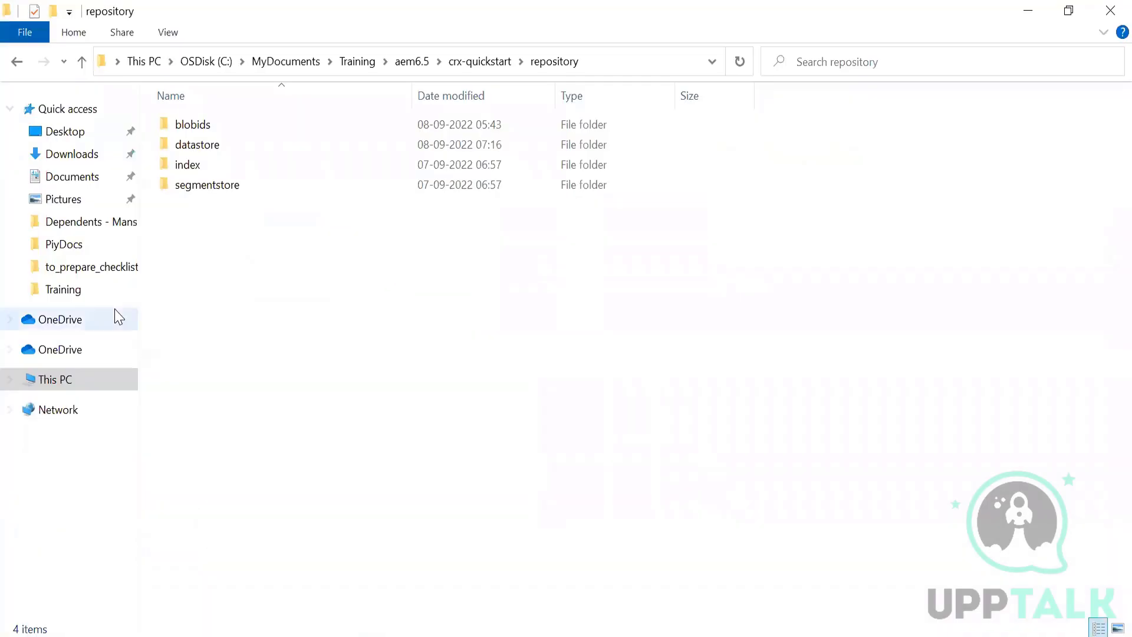
In File Explorer, place the downloaded Tojo_Pages zip from Downloads into the C: drive's MyDocuments\Training folder.
left_click(88, 154)
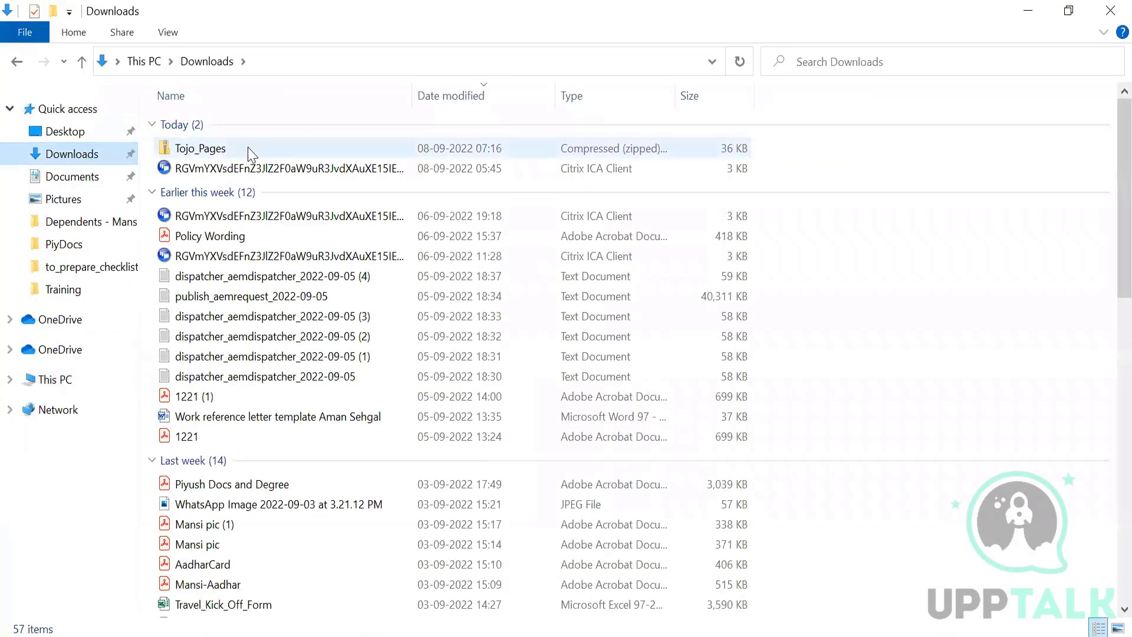
left_click(251, 154)
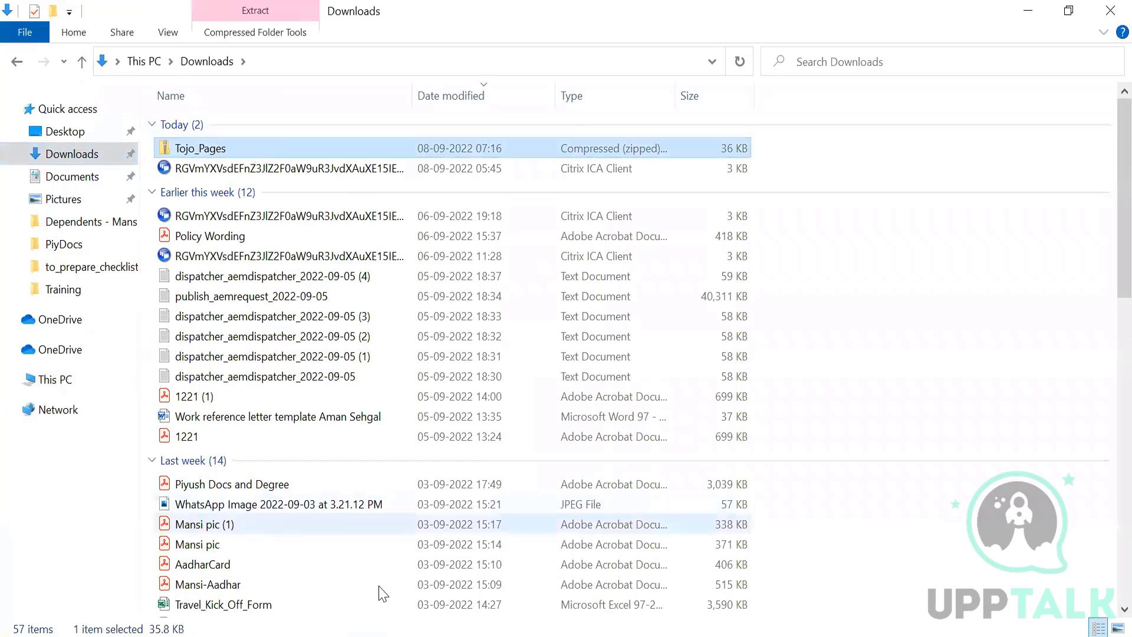
left_click(313, 59)
type("c:")
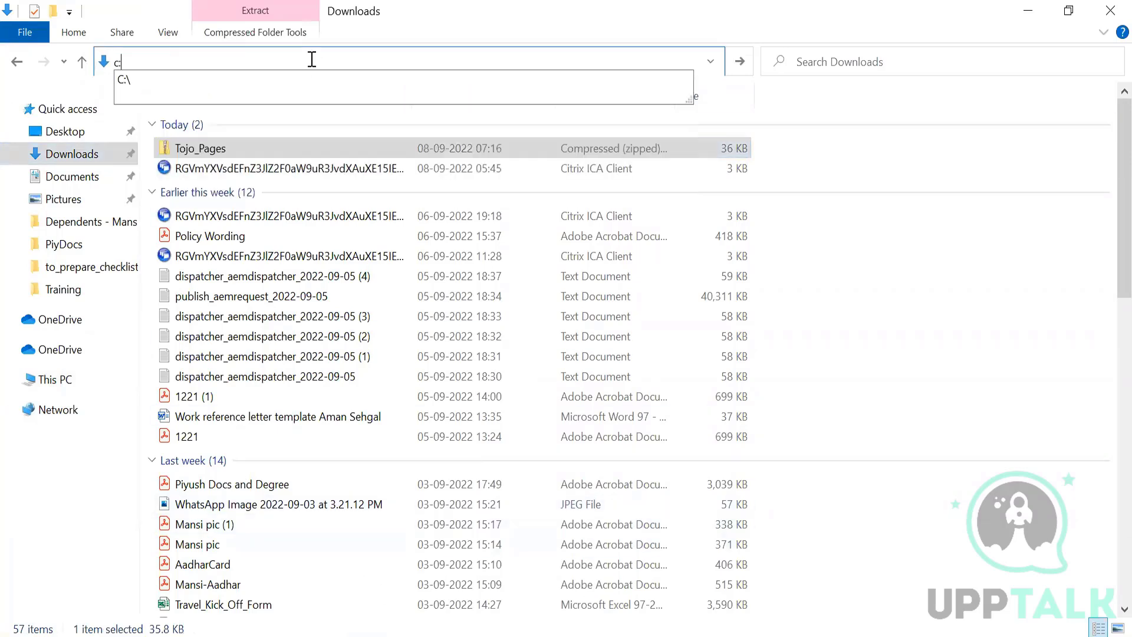
key("Return")
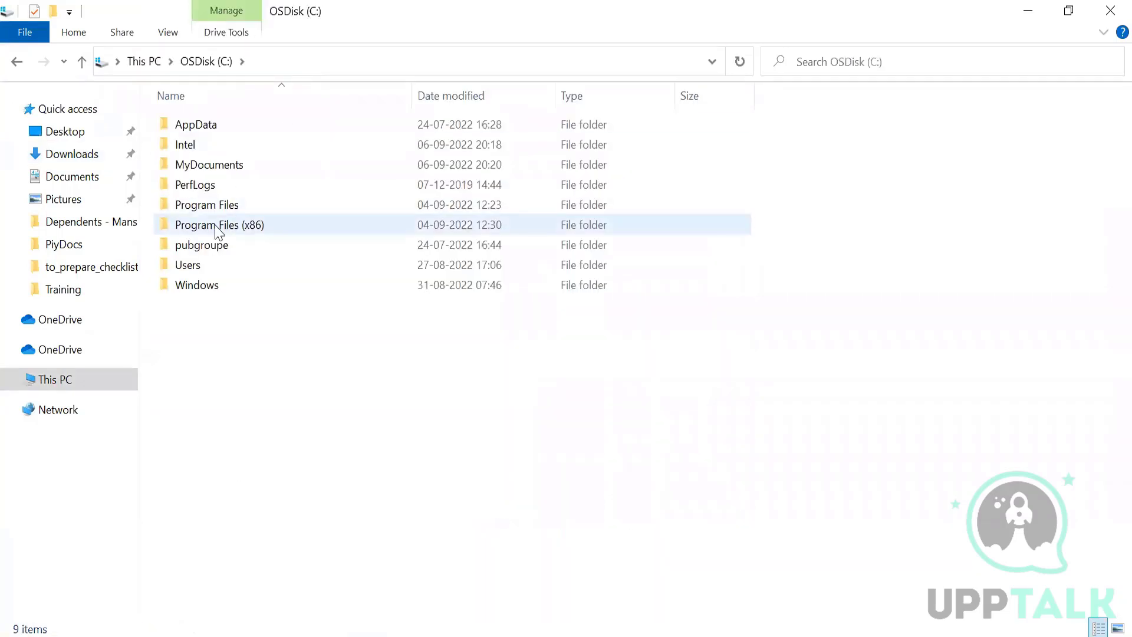
left_click(200, 270)
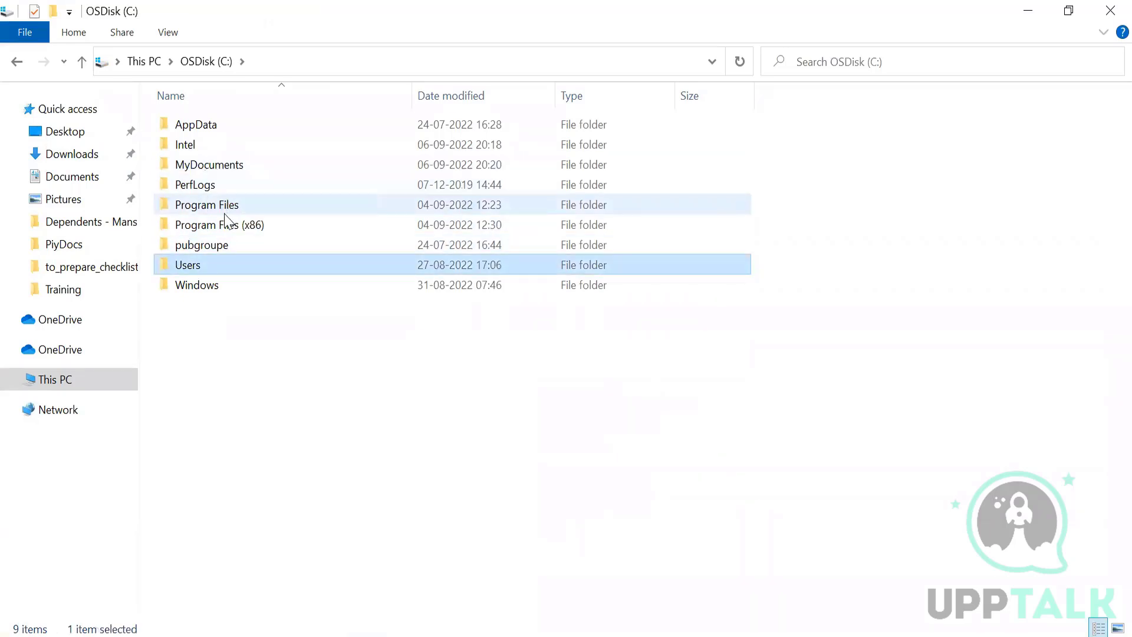
left_click(196, 167)
double_click(196, 167)
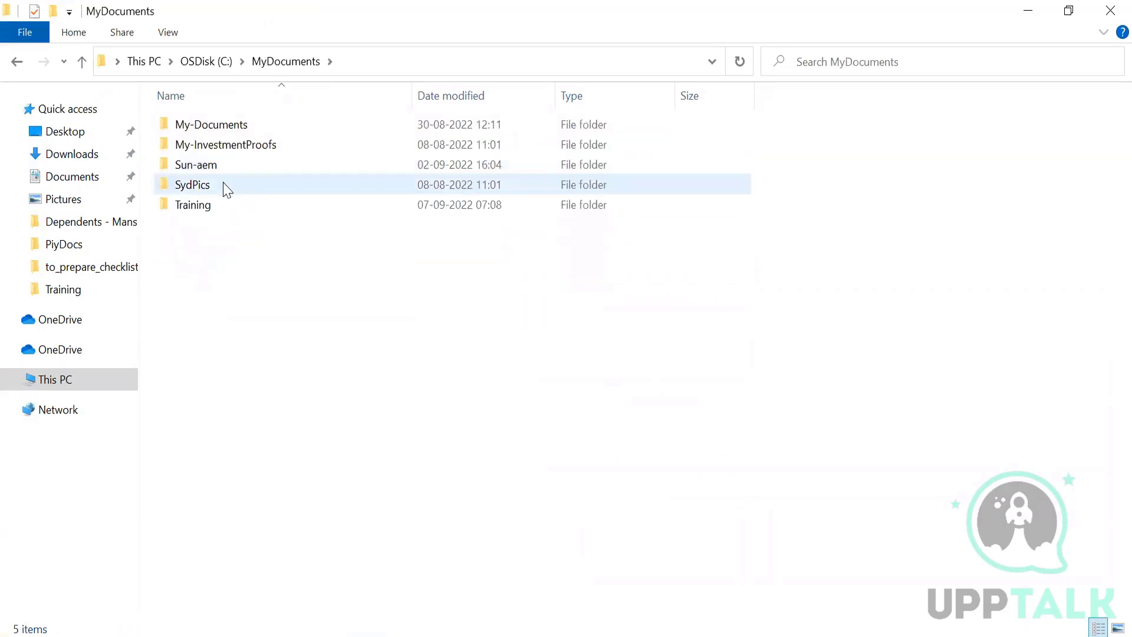
double_click(224, 208)
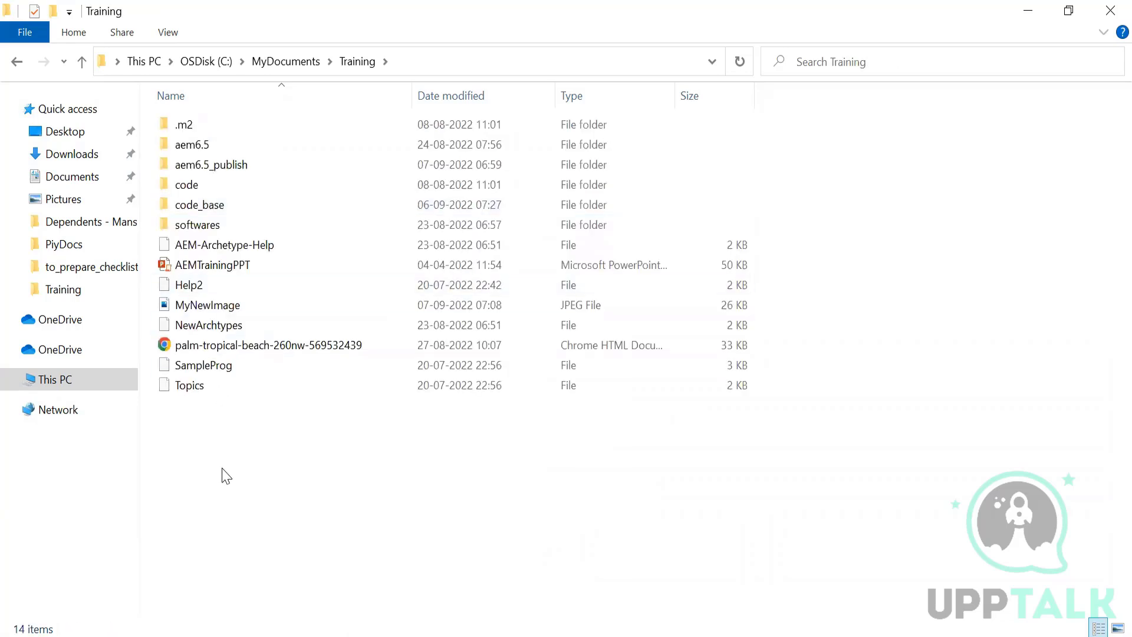
key("ctrl+v")
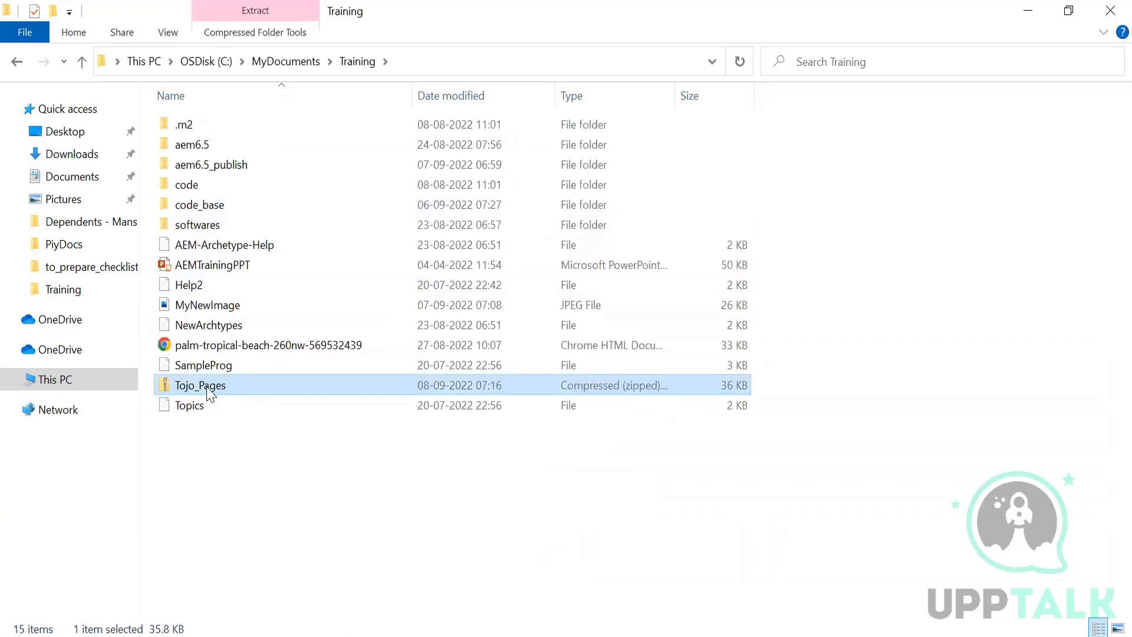
Return to CRX Package Manager, close the activity log and highlight the two filter paths of the Tojo_Pages package.
key("alt+Tab")
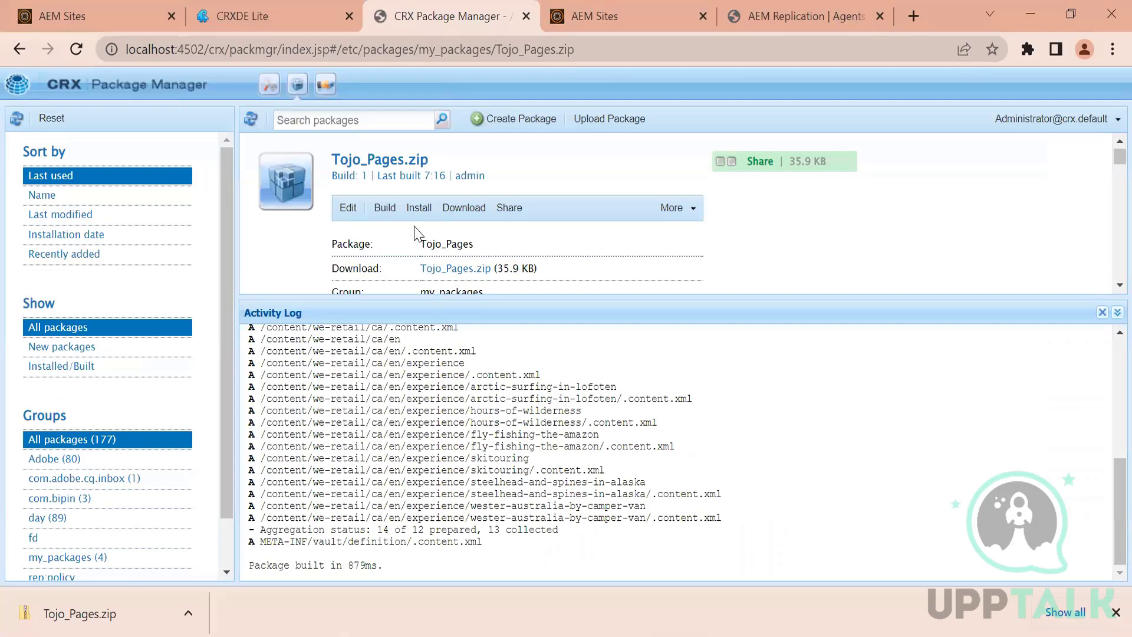
left_click(1102, 312)
left_click_drag(422, 318, 599, 330)
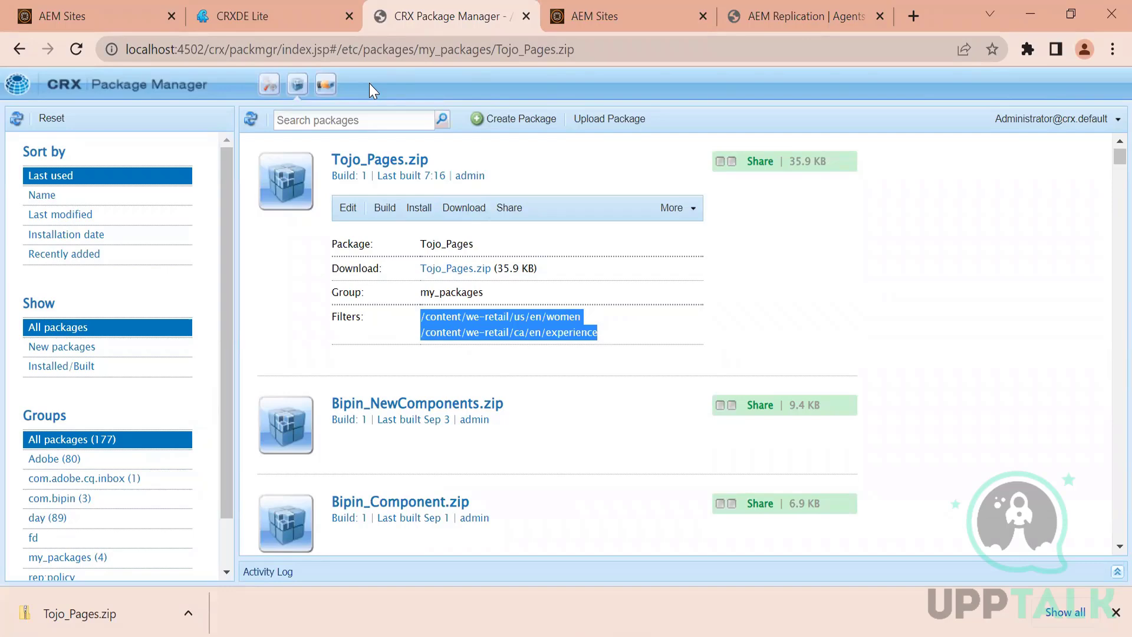
Switch to CRXDE Lite, collapse the etc folder, select the repository root and expand the content folder.
left_click(270, 11)
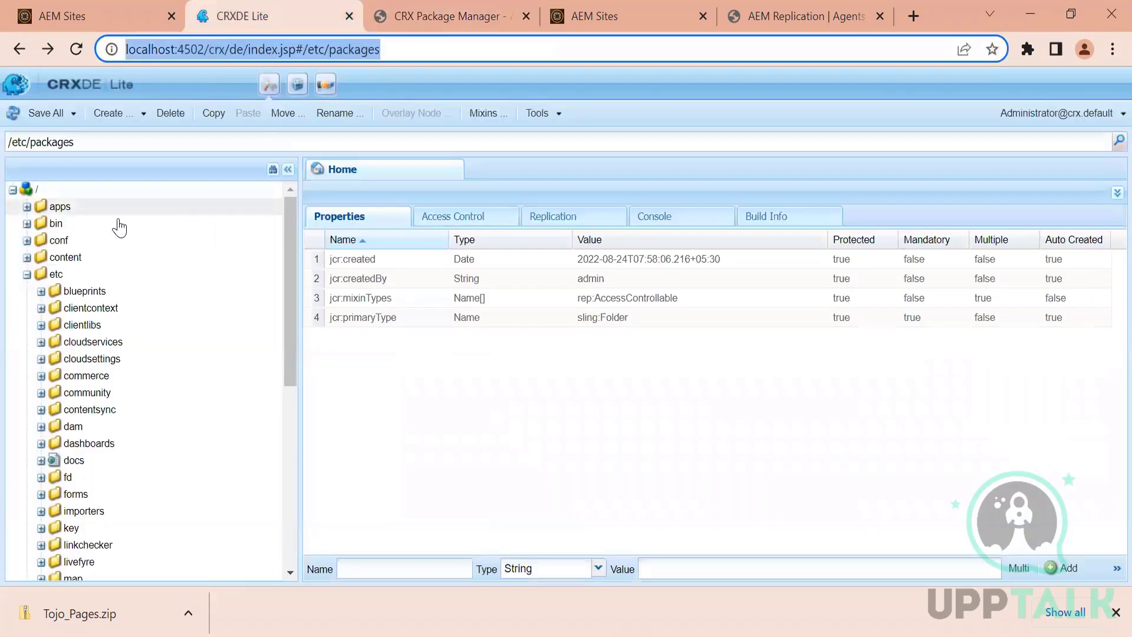
left_click(27, 274)
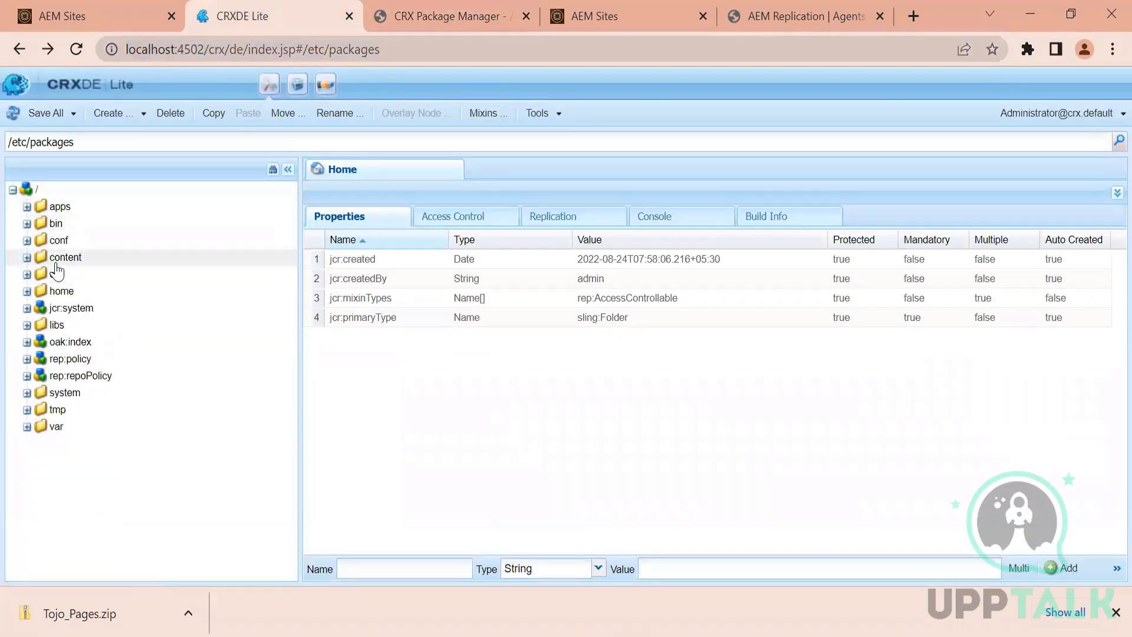
left_click(36, 189)
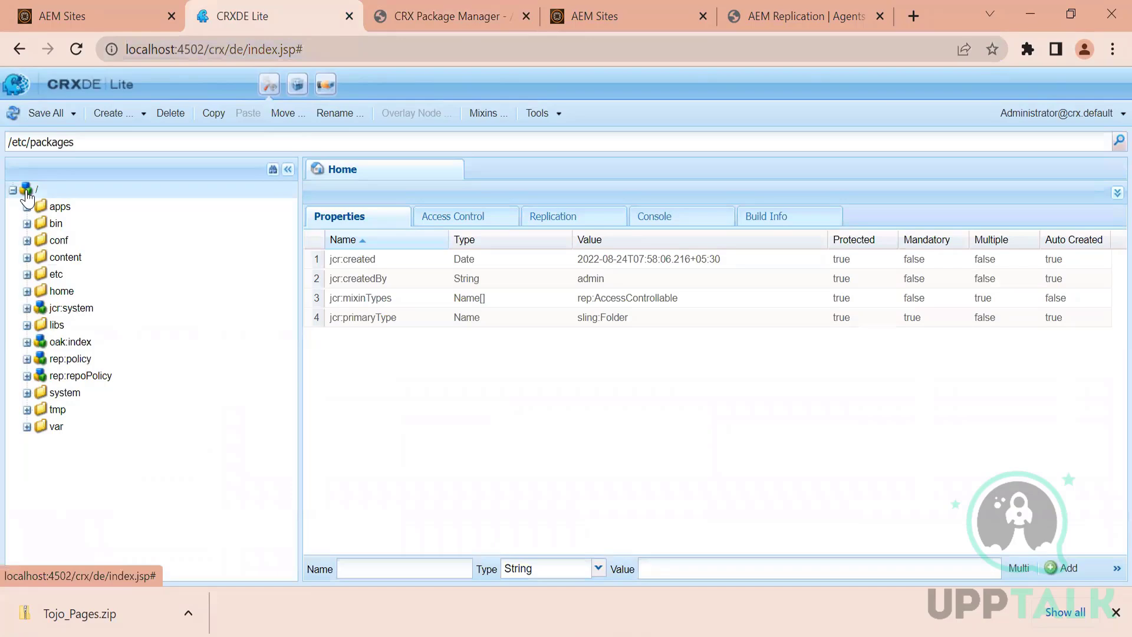
double_click(60, 259)
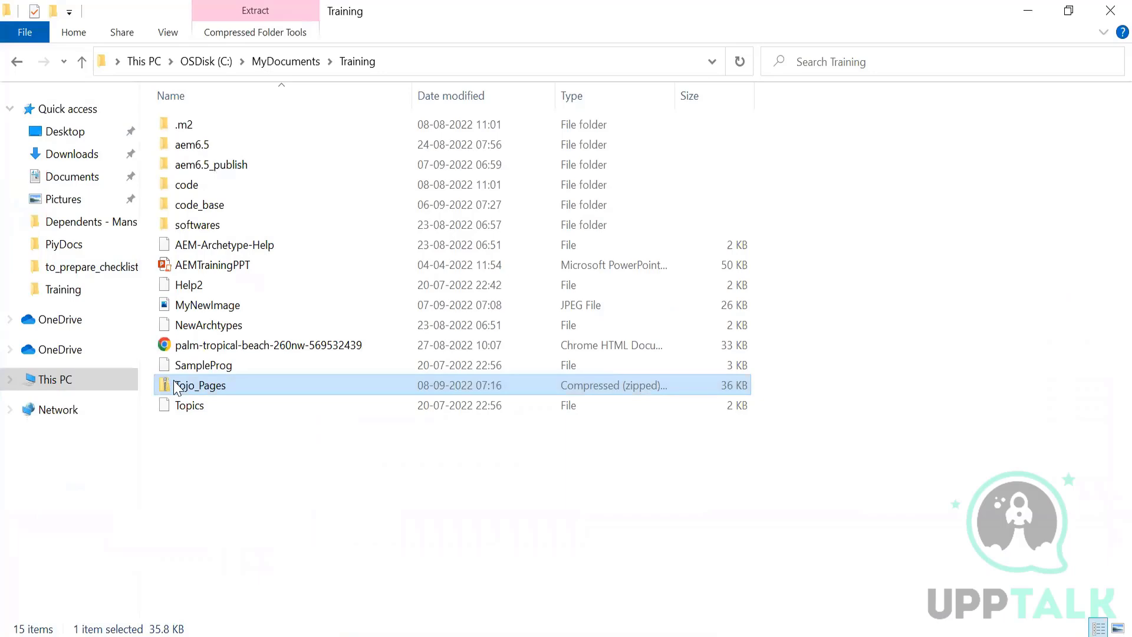
In File Explorer, open the Tojo_Pages zip and browse through jcr_root/content/we-retail/ca/en to the experience folder.
double_click(175, 387)
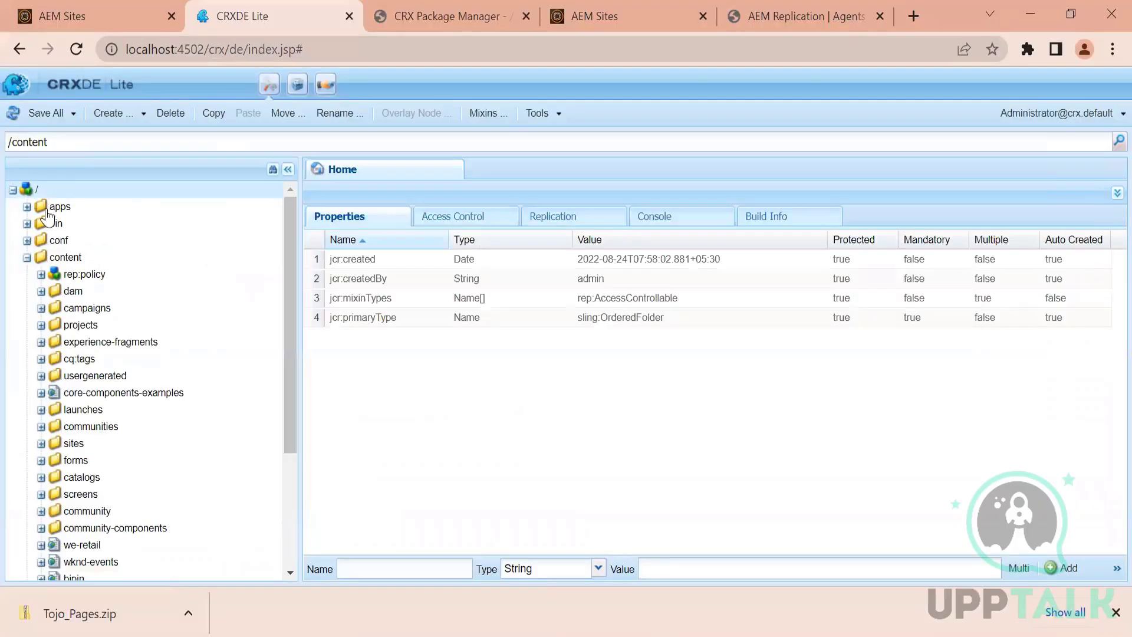
key("alt+Tab")
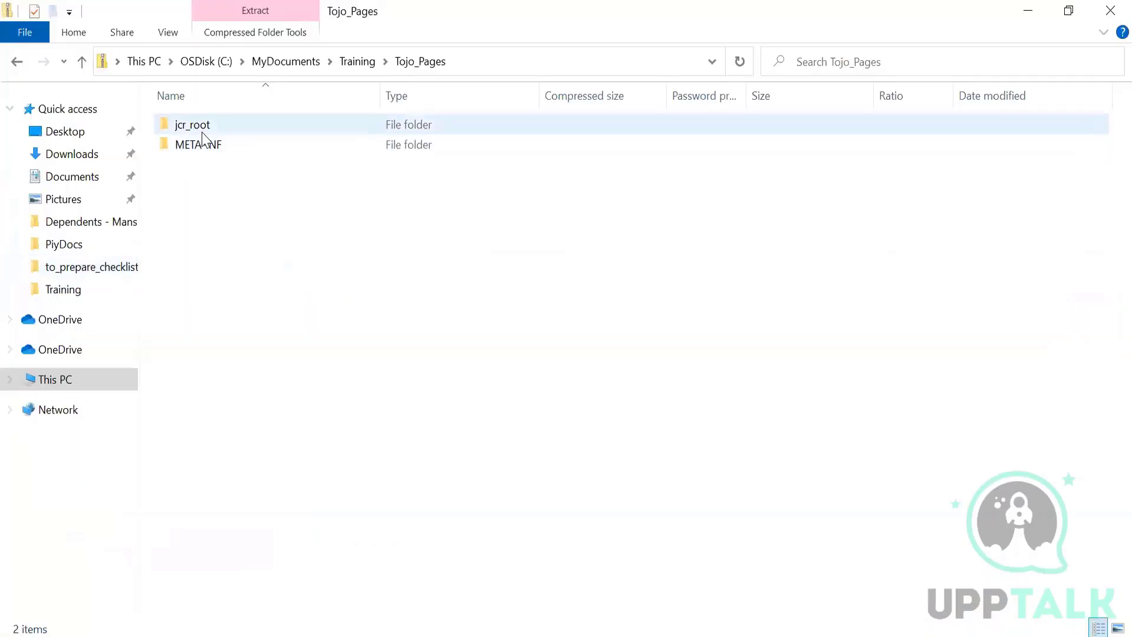
left_click(203, 132)
double_click(202, 131)
double_click(221, 131)
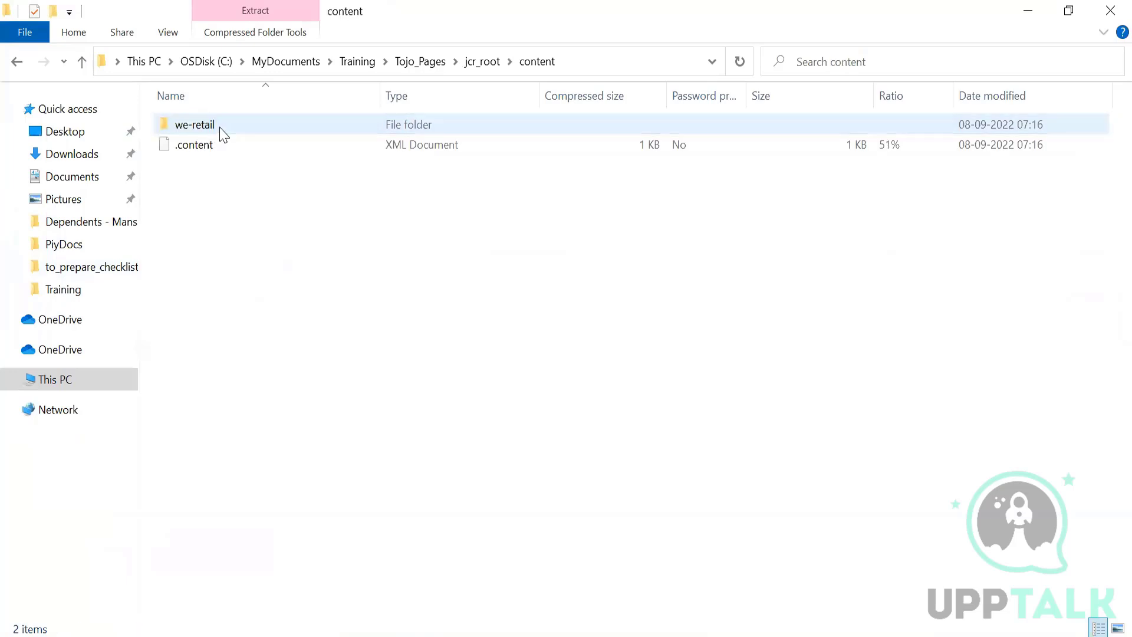
left_click(204, 131)
double_click(204, 131)
double_click(218, 131)
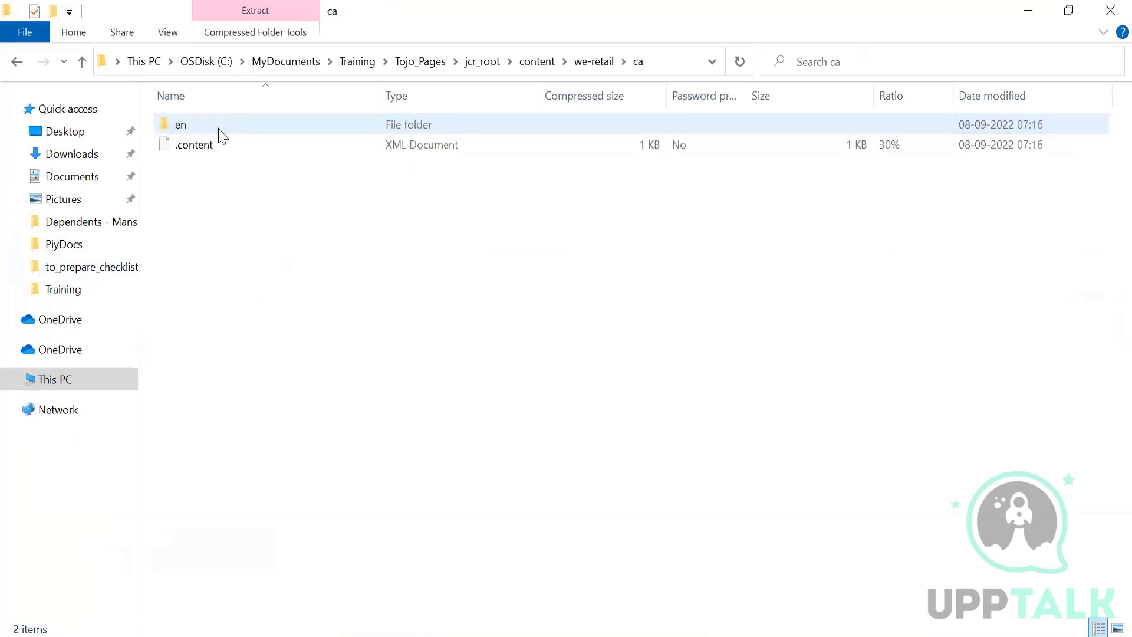
double_click(195, 132)
double_click(215, 131)
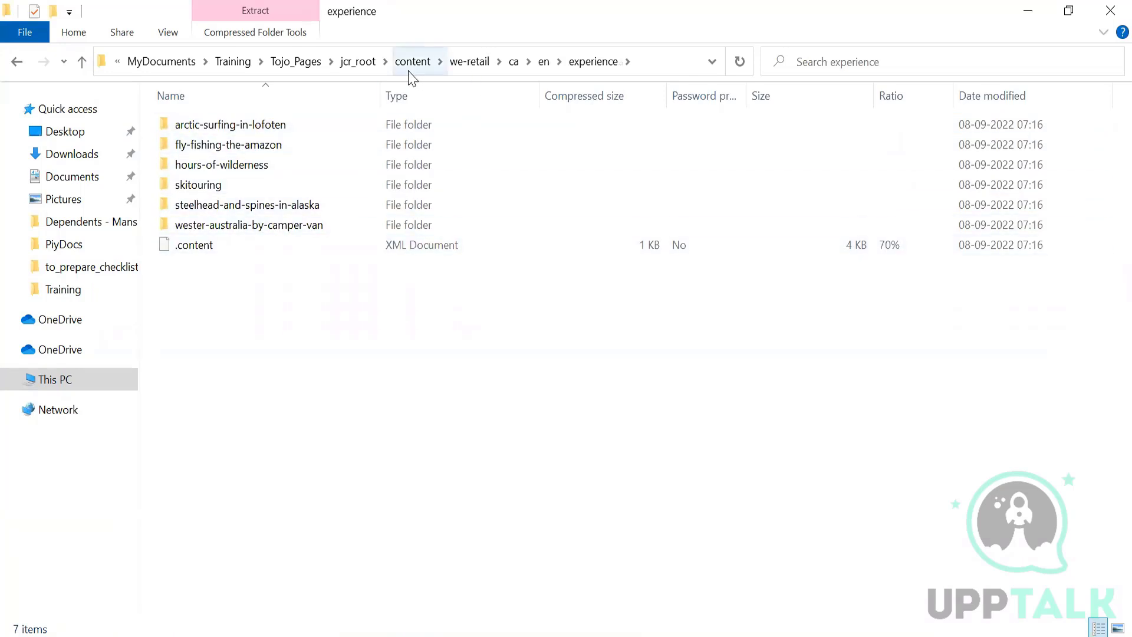
Go back to the zip's content folder, browse to we-retail/us/en/women and select its .content file.
left_click(358, 62)
double_click(215, 128)
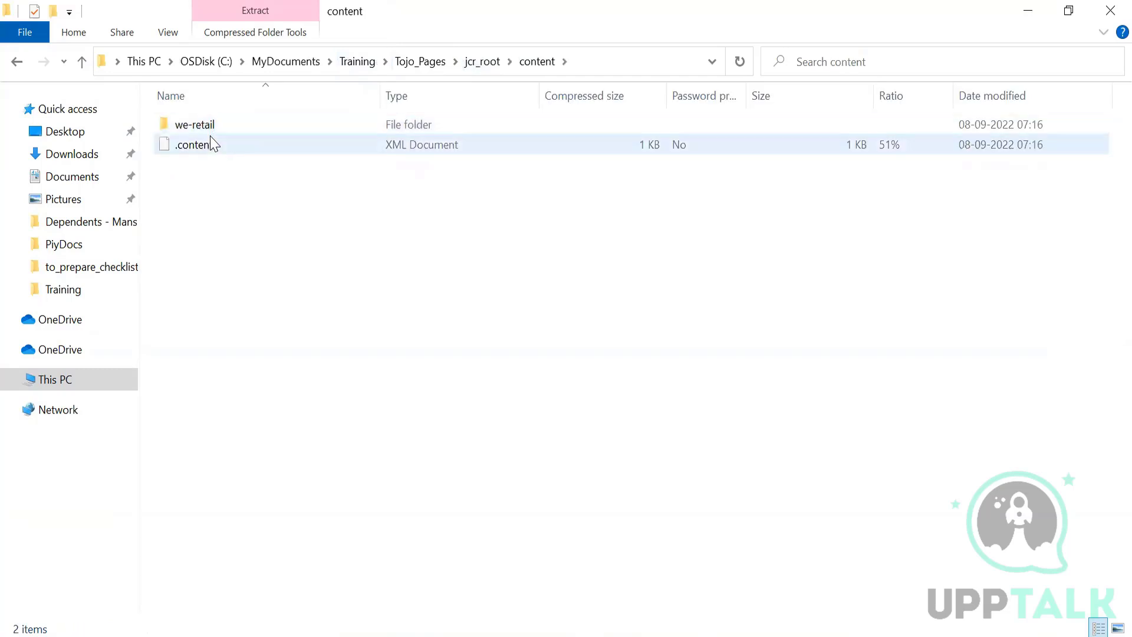
double_click(211, 127)
double_click(210, 146)
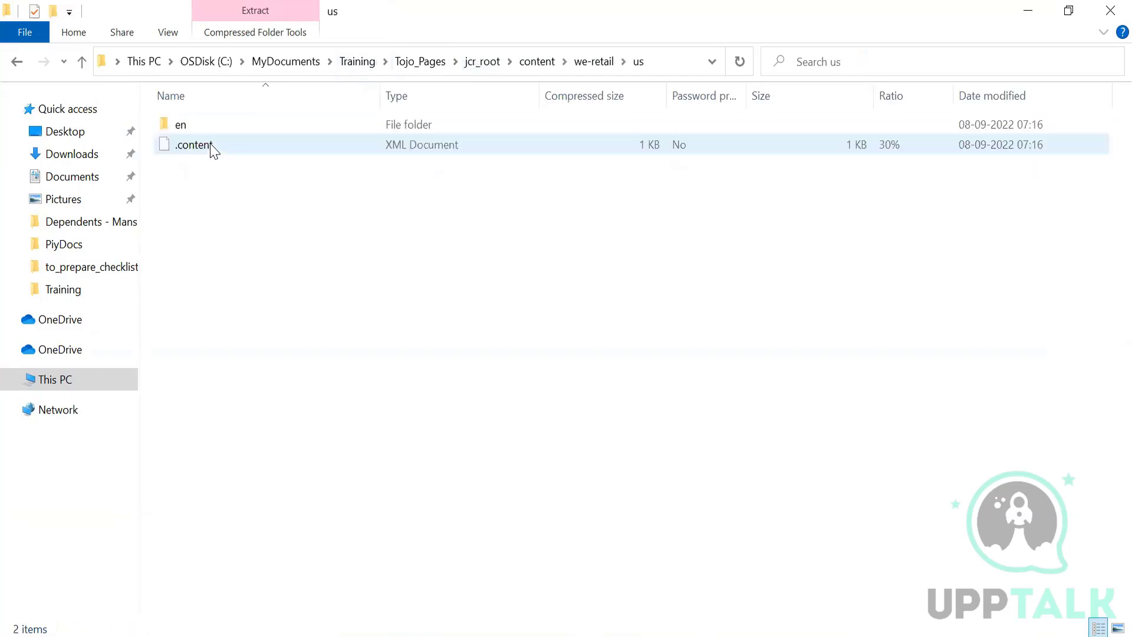
double_click(225, 131)
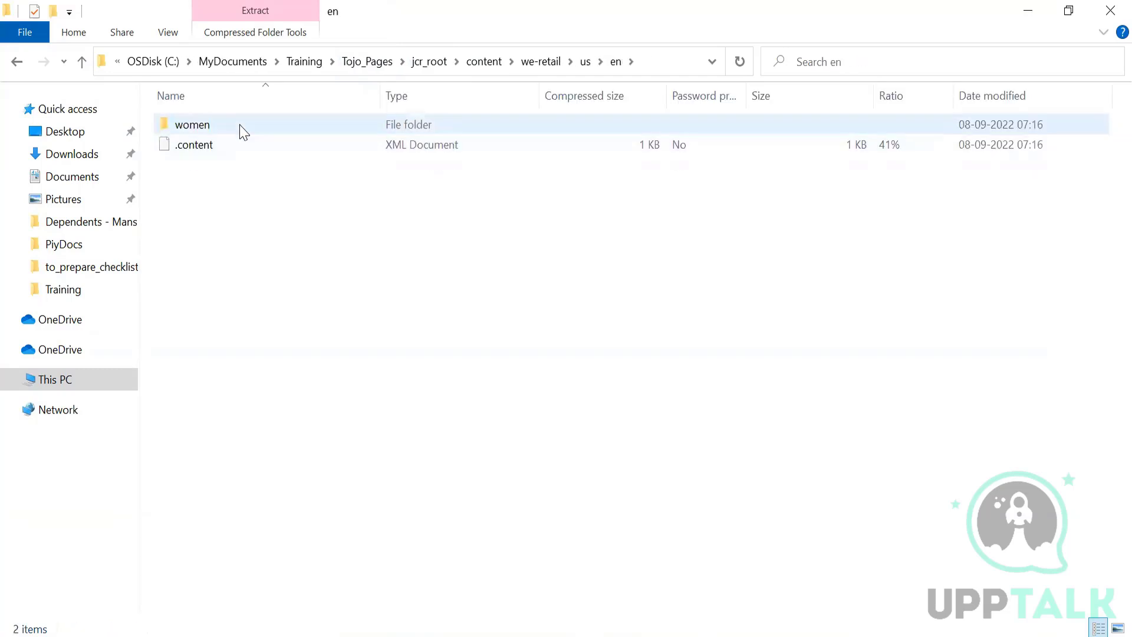
double_click(241, 129)
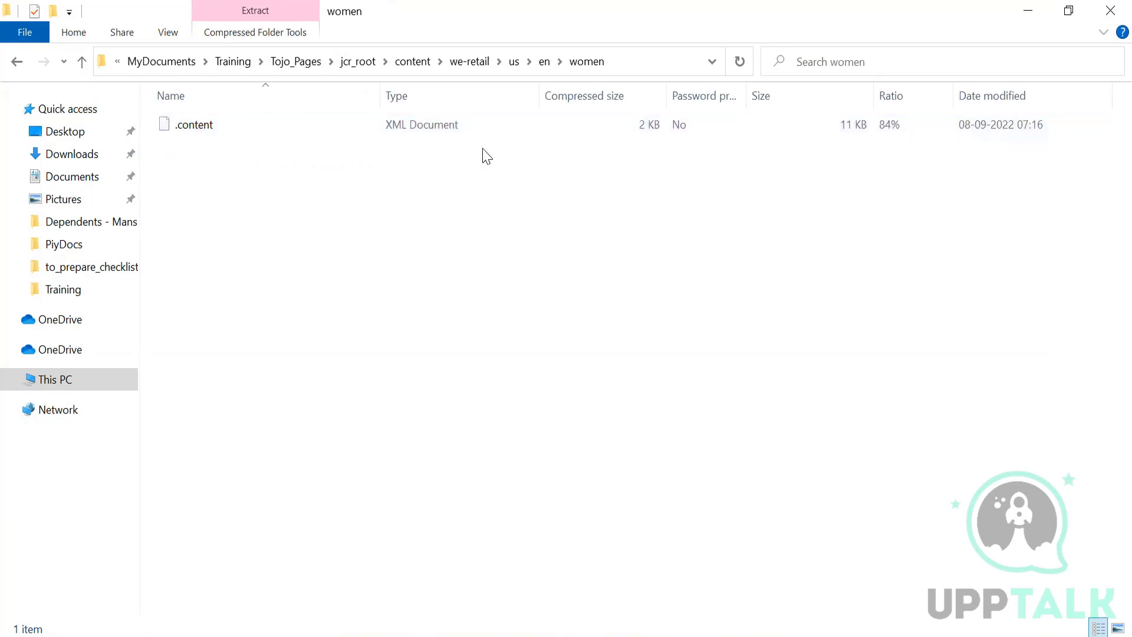
left_click(423, 130)
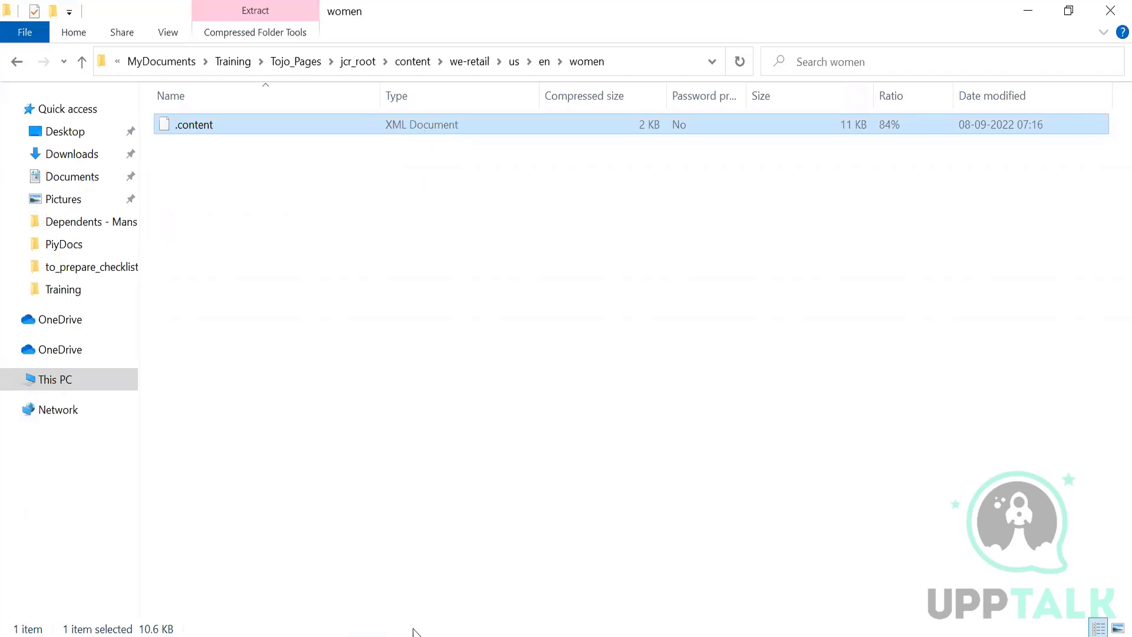
Expand the apps folder in CRXDE Lite, and take File Explorer back to the Training folder.
left_click(608, 635)
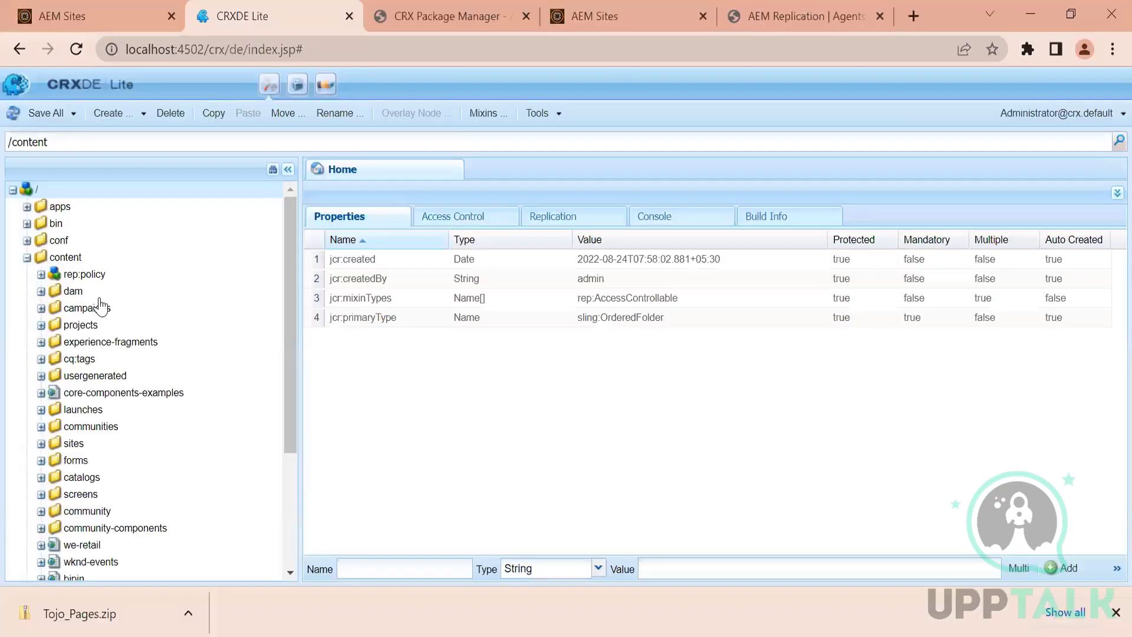
left_click(26, 206)
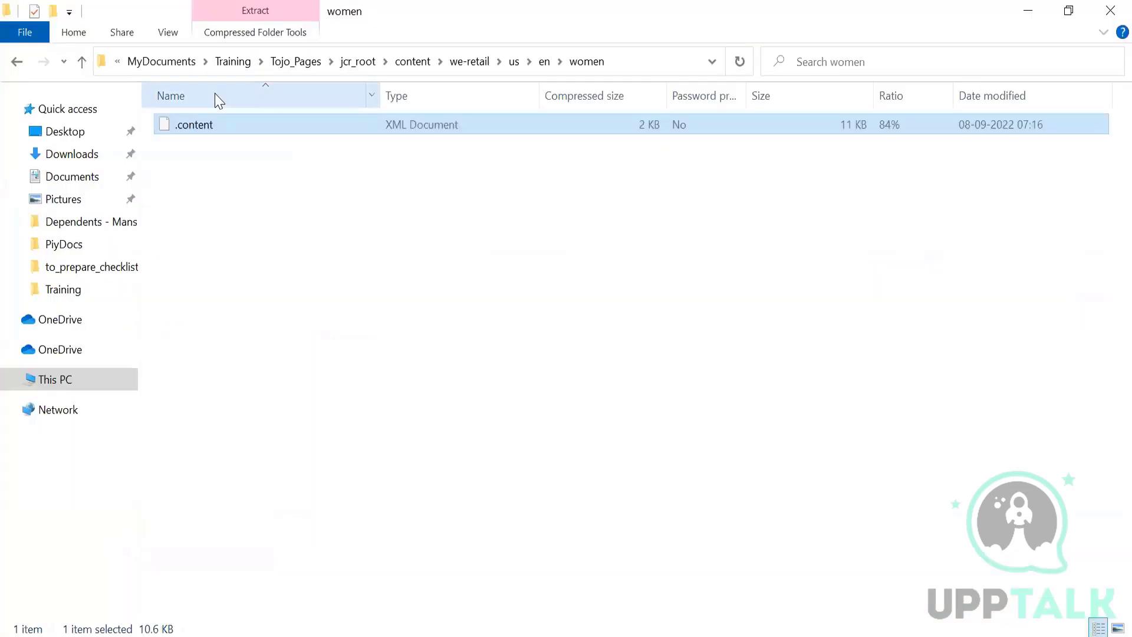
left_click(292, 65)
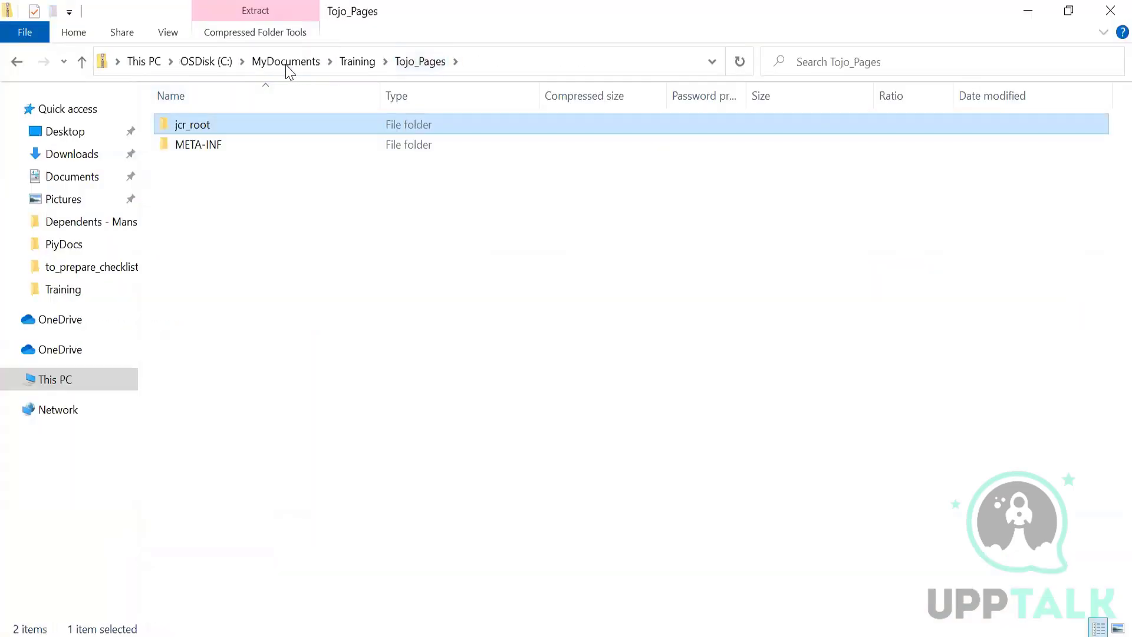
left_click(348, 64)
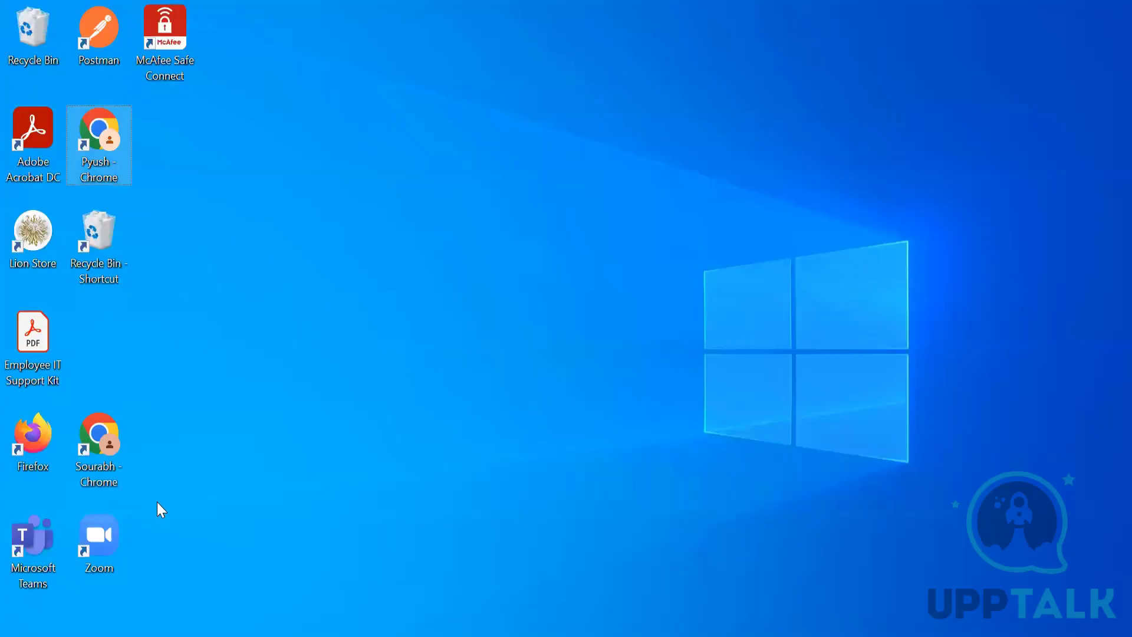
Launch IntelliJ IDEA Community Edition, try to open the sample project and minimize the welcome window.
key("super")
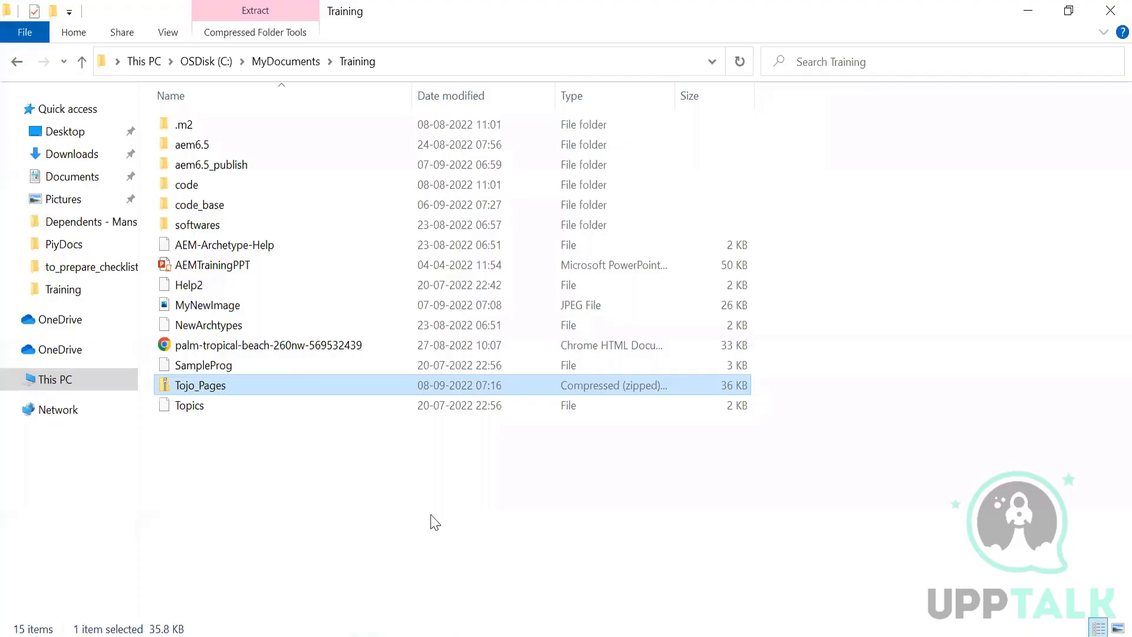
key("super")
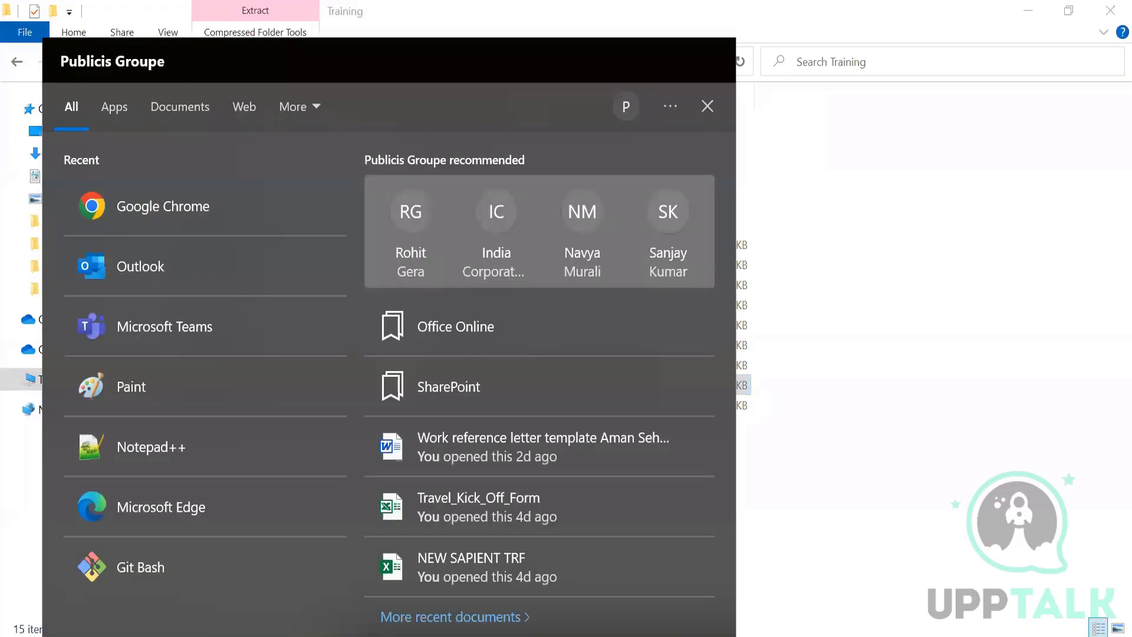
type("inte")
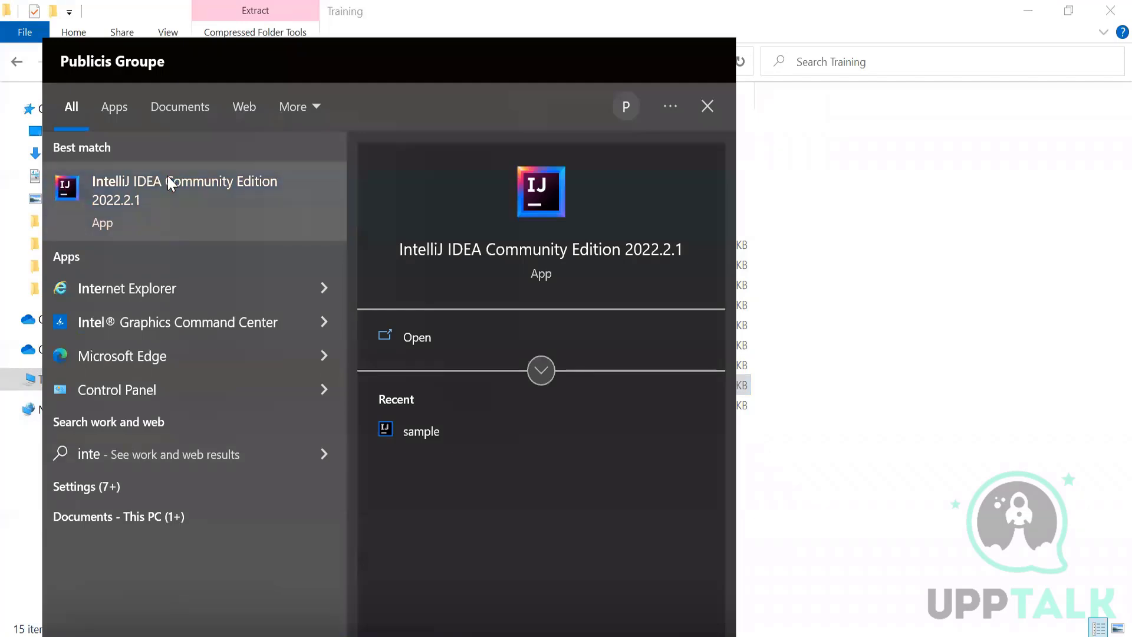
left_click(170, 184)
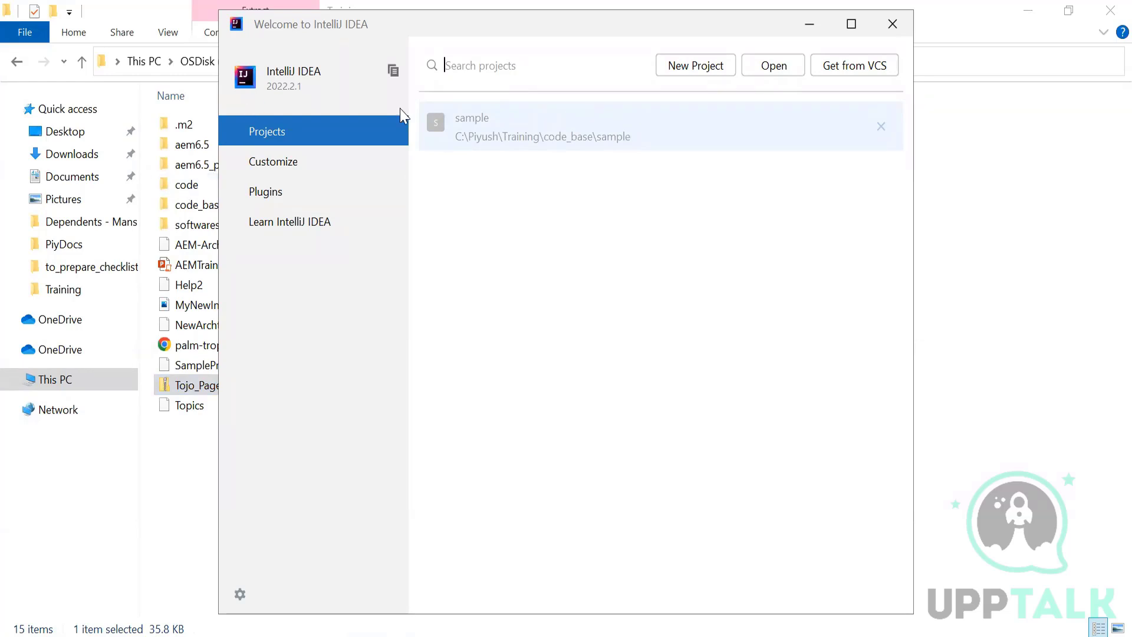
left_click(601, 132)
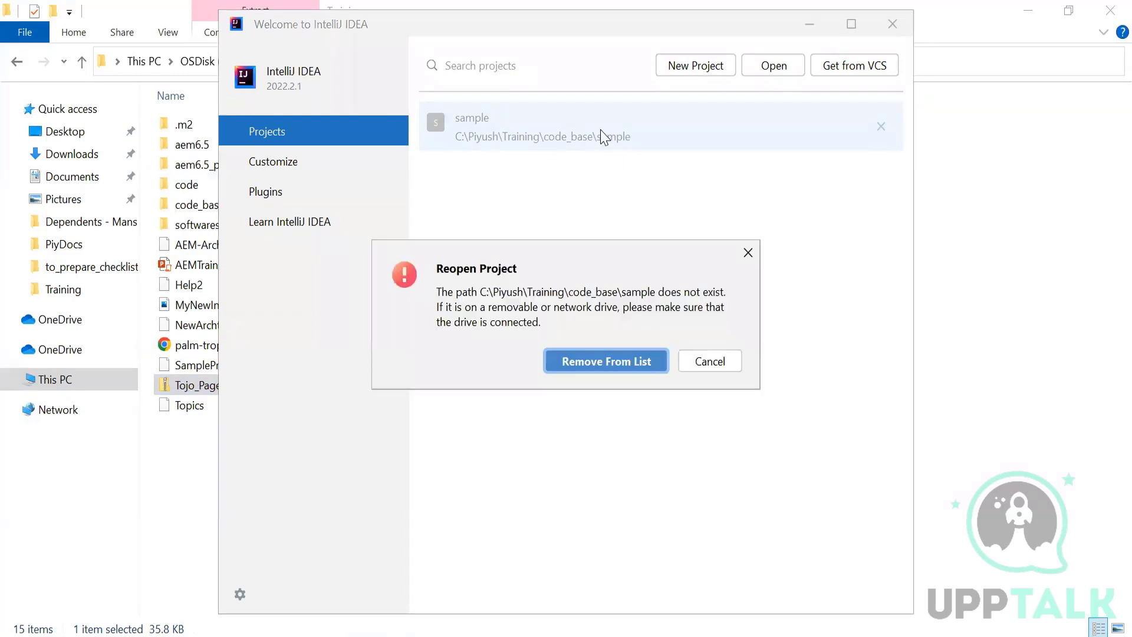
left_click(720, 363)
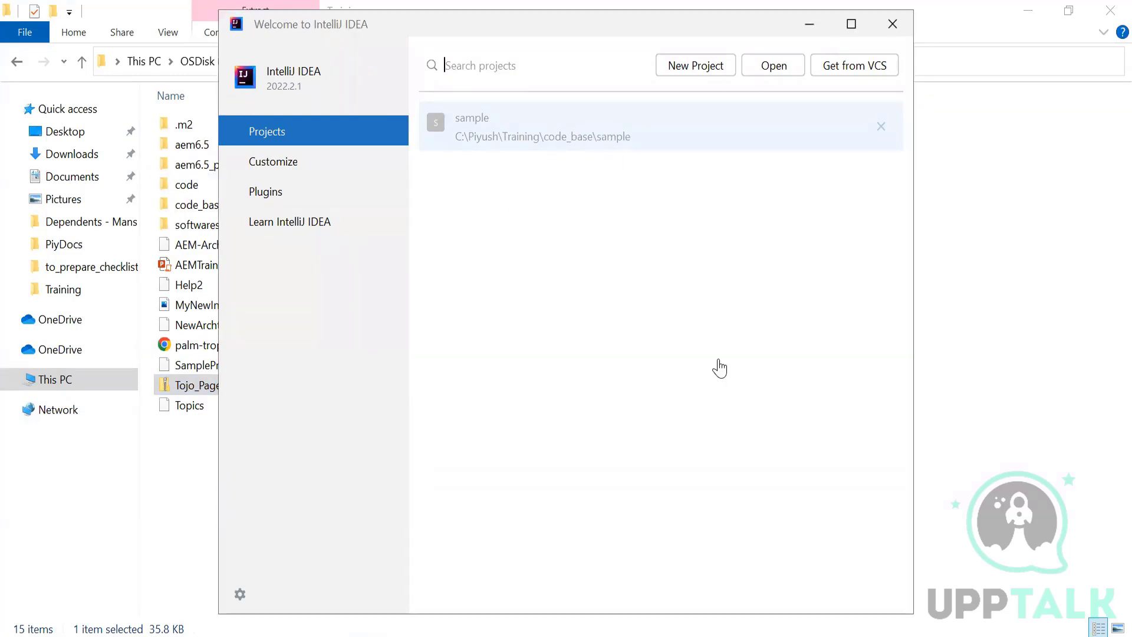
left_click(814, 28)
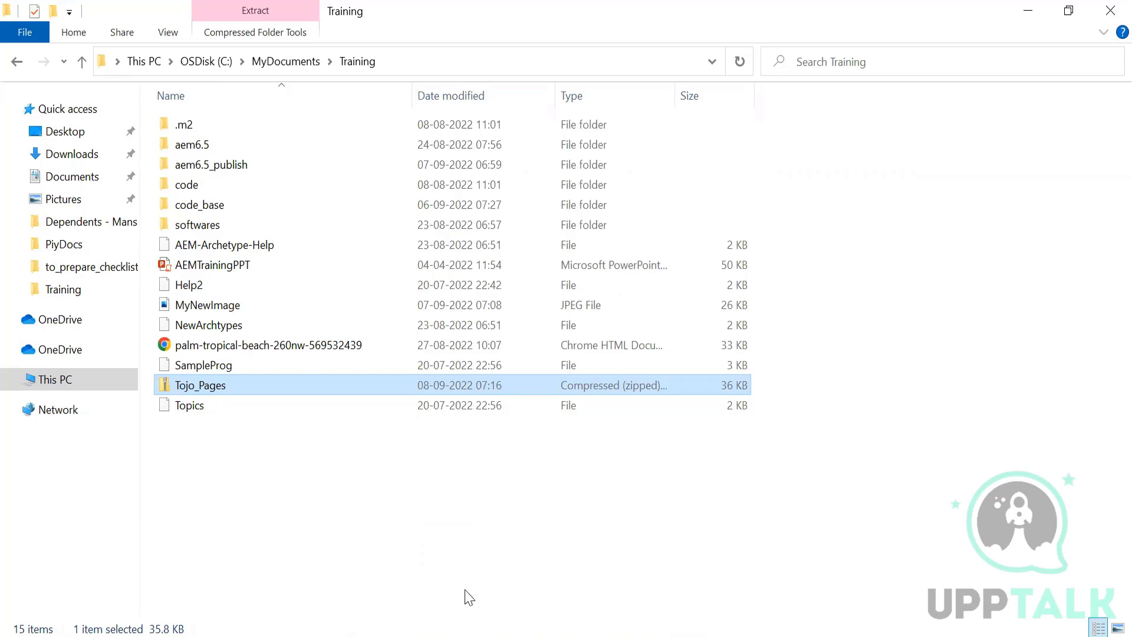
Return to CRXDE Lite and look through the subfolders of apps and content in the repository tree.
mouse_move(413, 636)
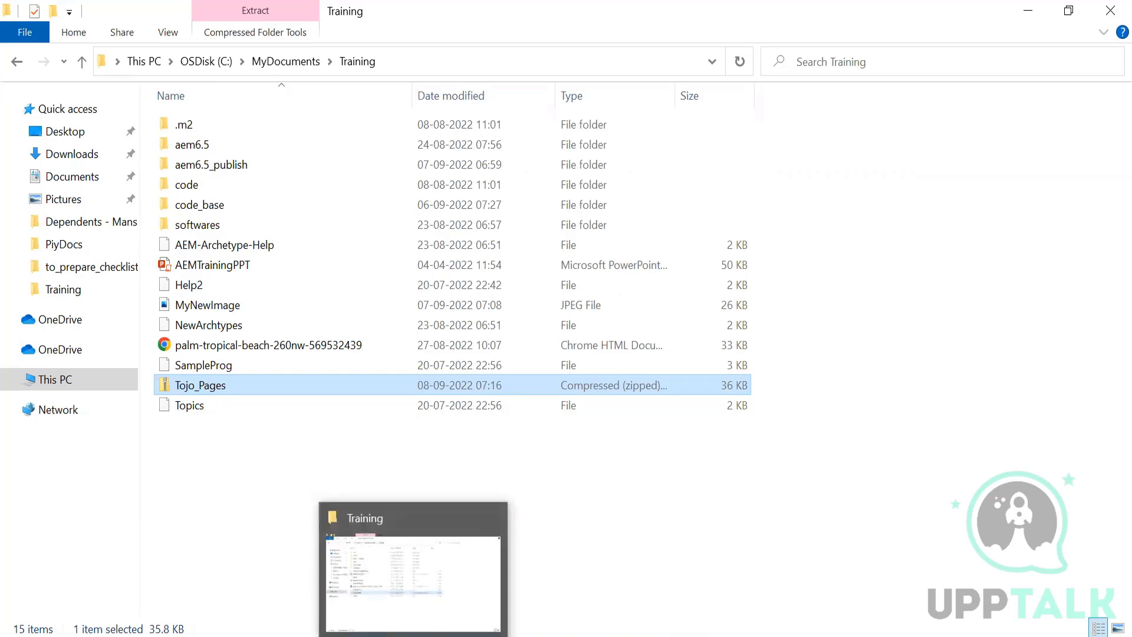
left_click(592, 522)
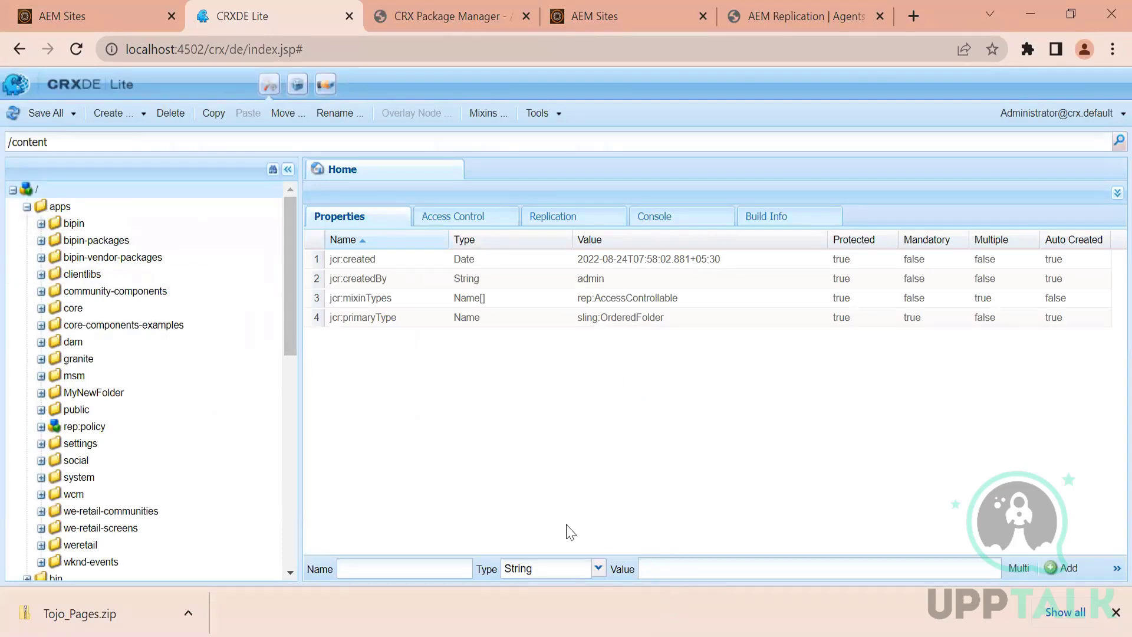
left_click_drag(291, 253, 291, 295)
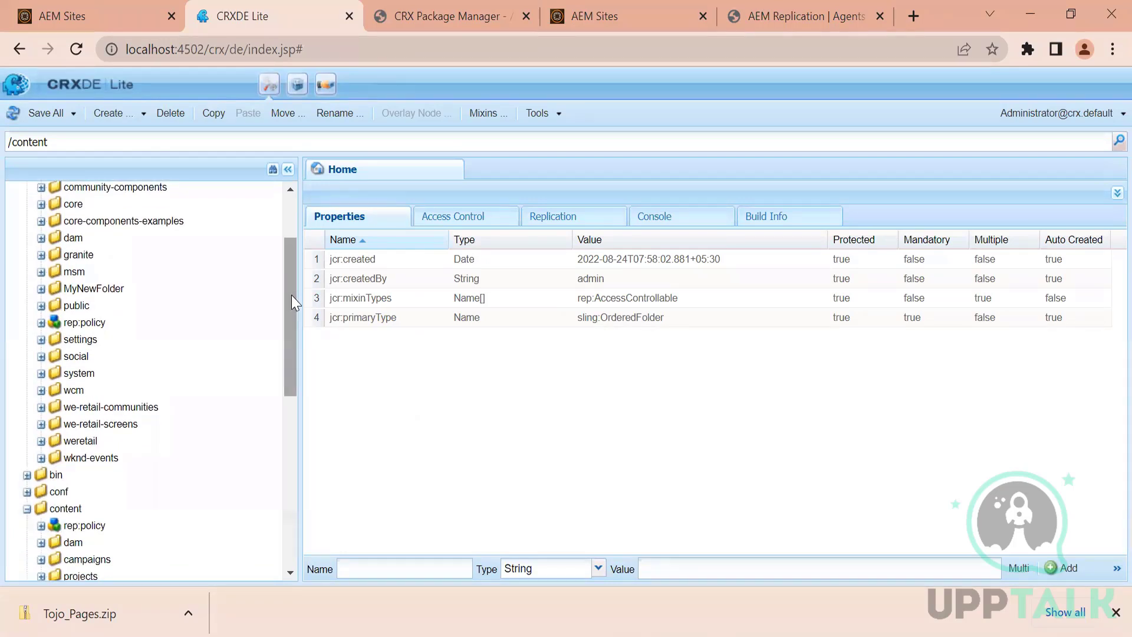
left_click_drag(291, 295, 288, 363)
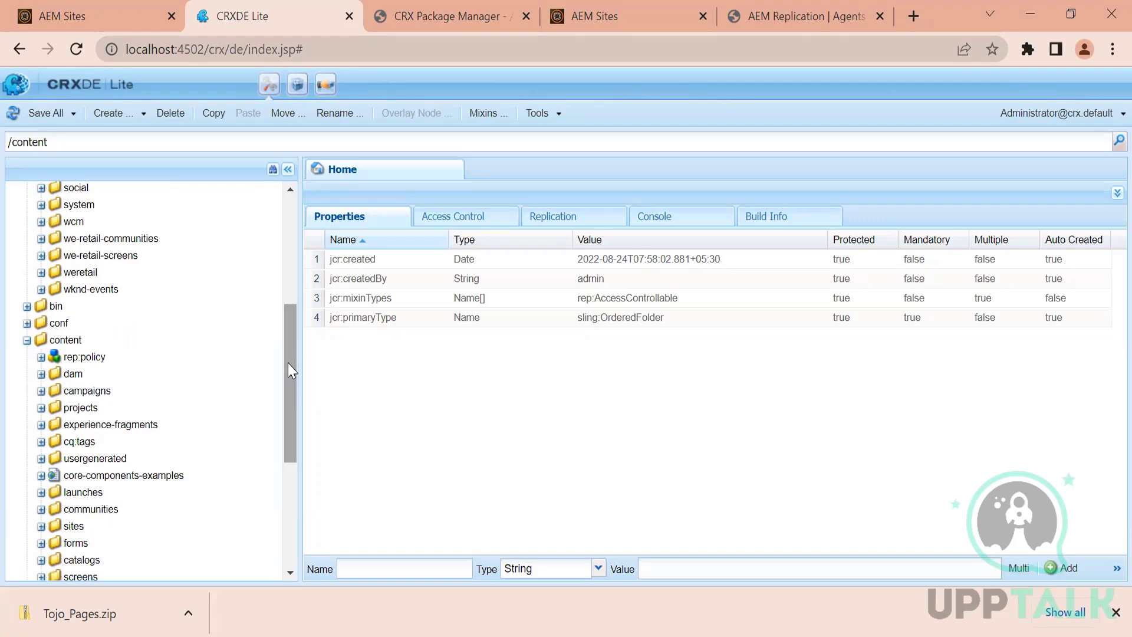
Clear the filter path highlighting in CRX Package Manager, and collapse the apps folder in CRXDE Lite.
left_click(428, 3)
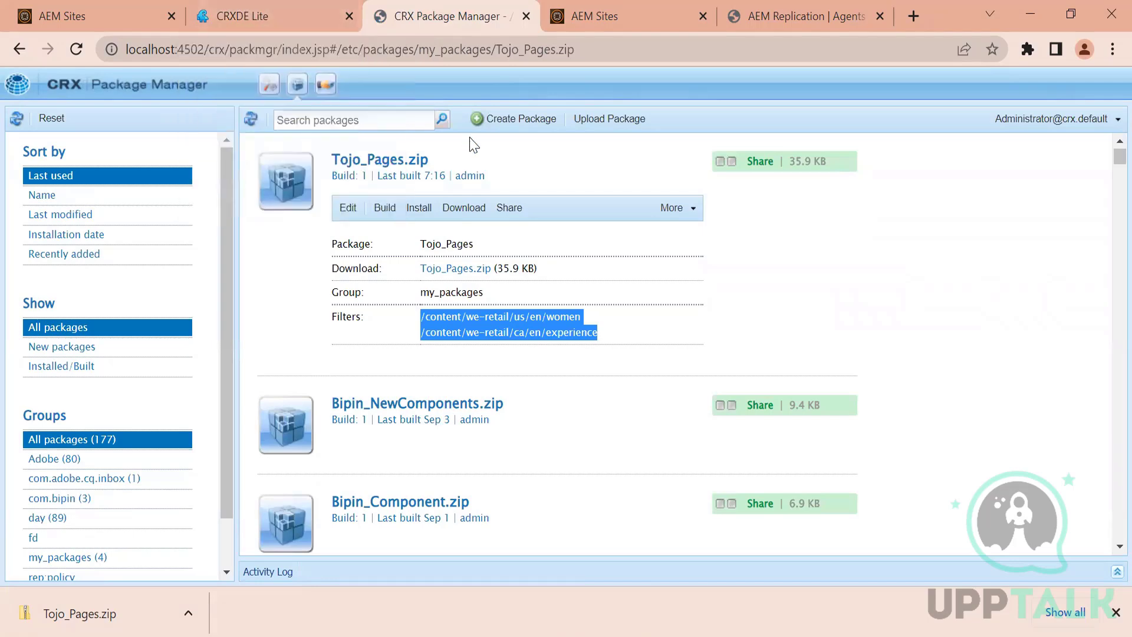
left_click(766, 348)
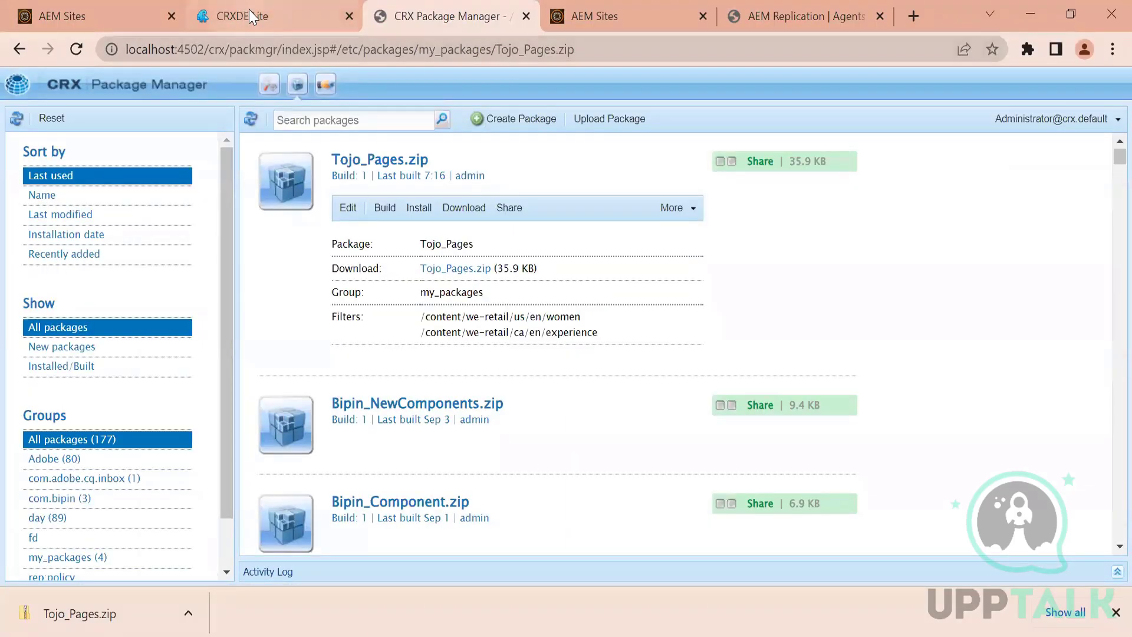
left_click(250, 10)
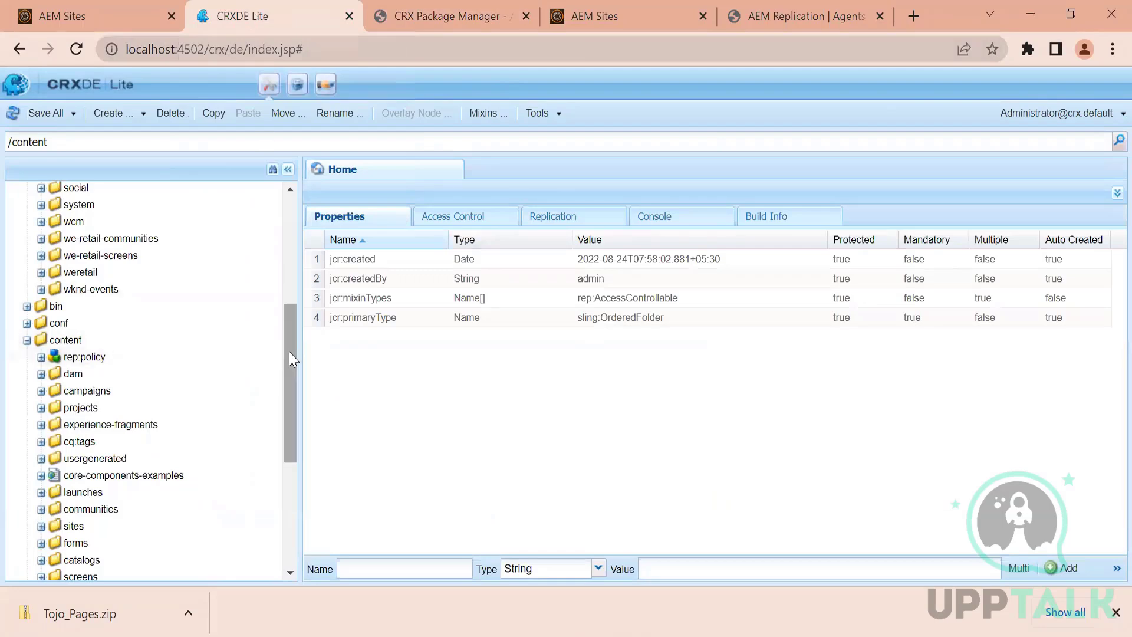
left_click_drag(289, 351, 284, 164)
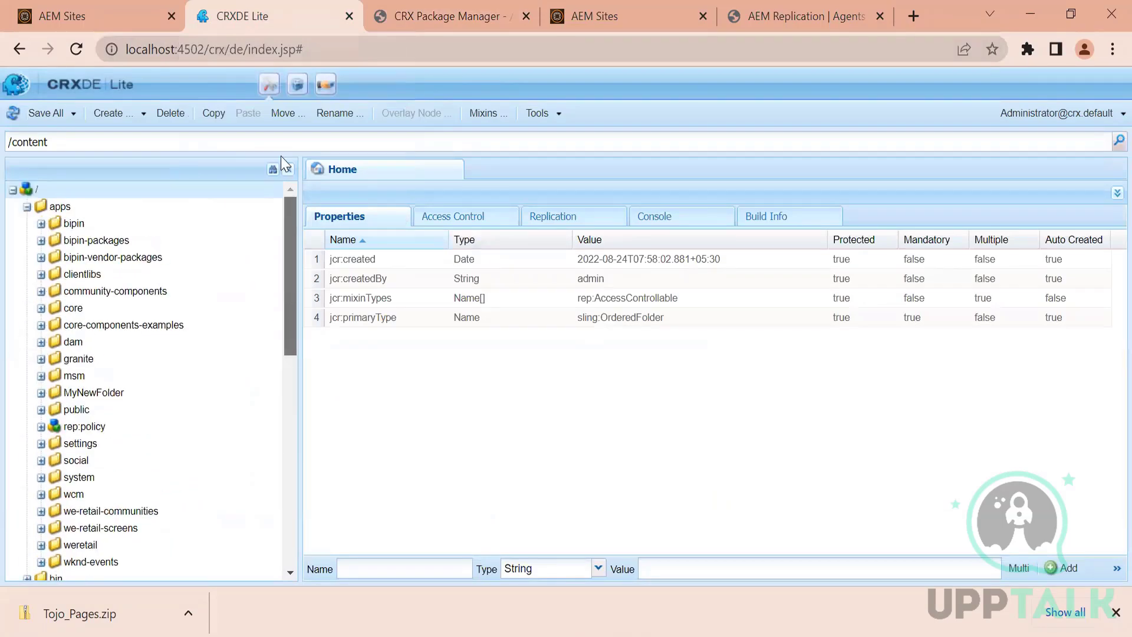
left_click(26, 206)
Return to CRX Package Manager and view the complete list of package groups down to sling.
left_click(458, 4)
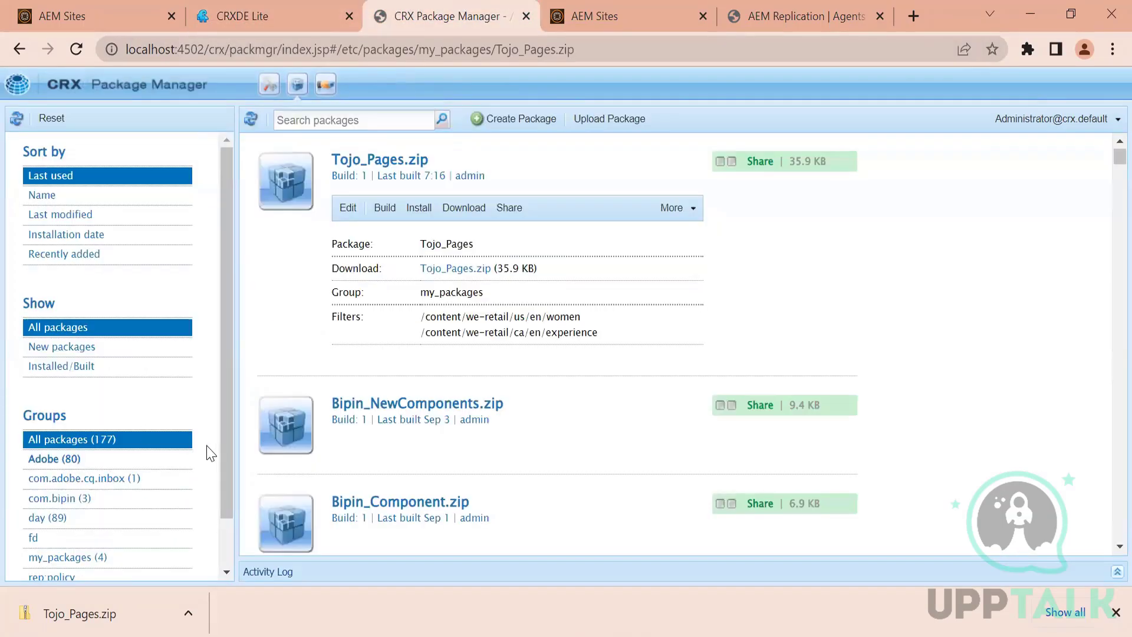
scroll(222, 438, "down", 1)
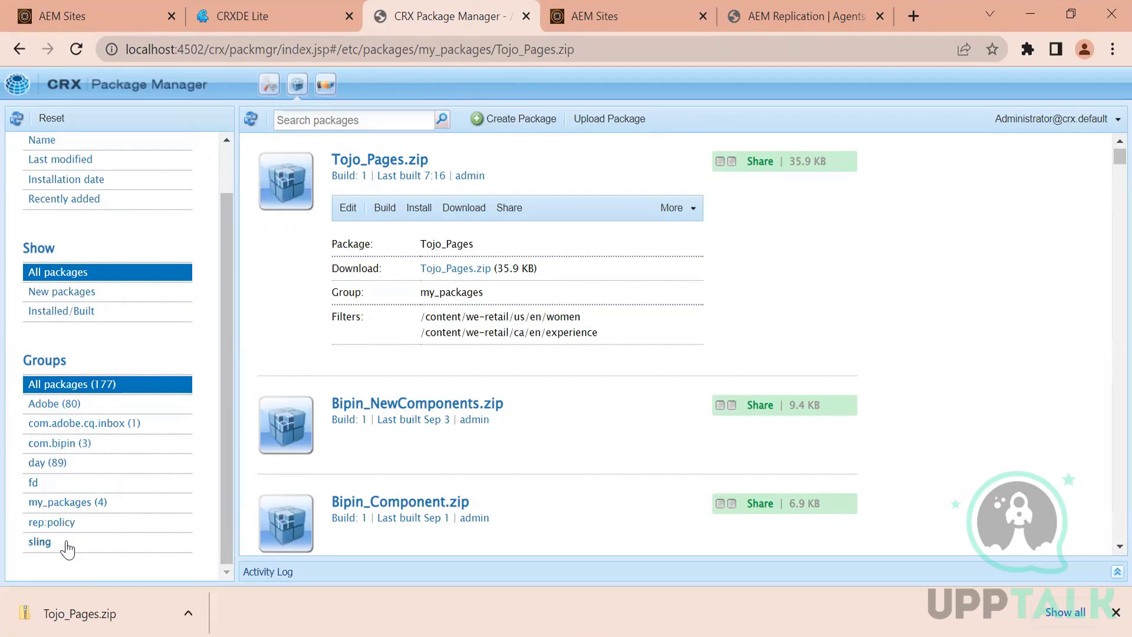
Switch between CRXDE Lite and CRX Package Manager, and view the packages in the day, fd, my_packages and sling groups.
left_click(281, 3)
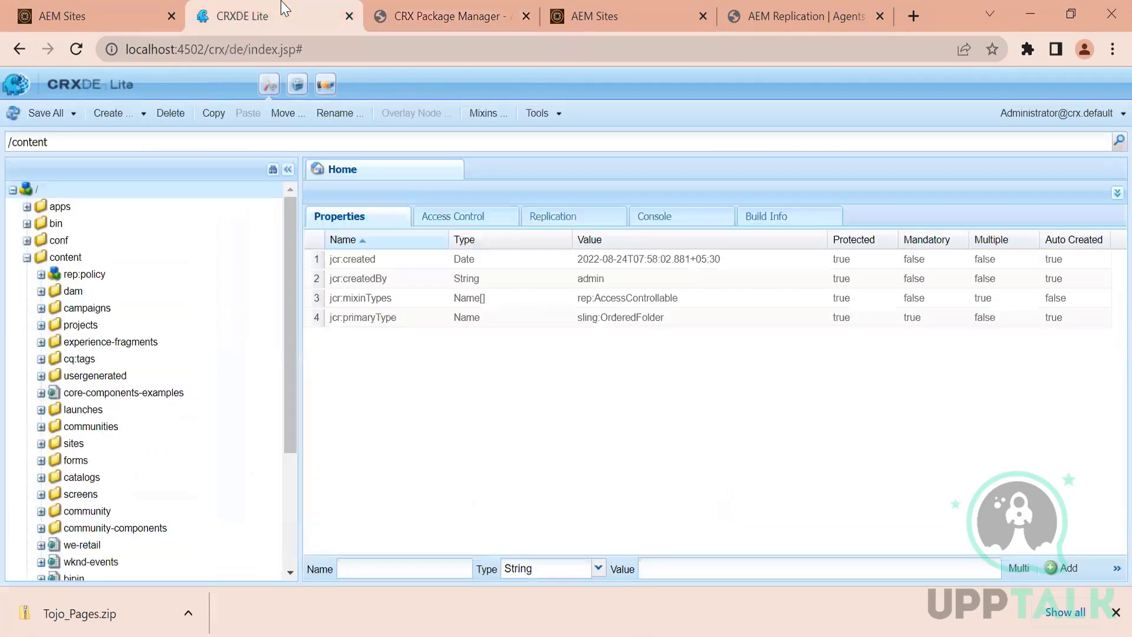
left_click(416, 7)
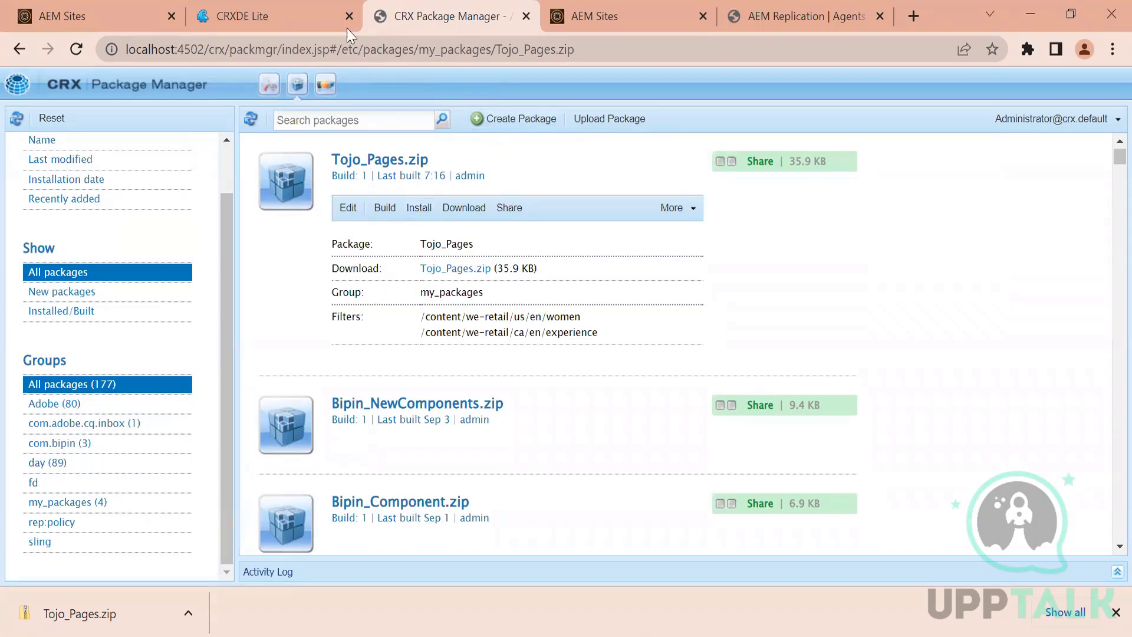
left_click(274, 8)
left_click(453, 8)
left_click(50, 468)
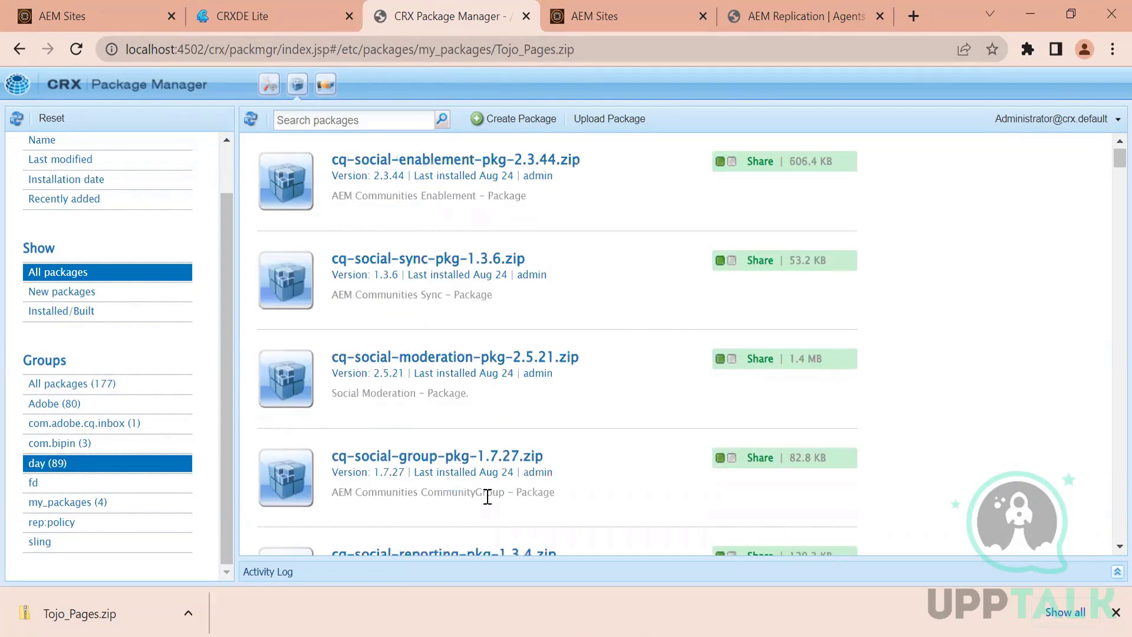
left_click(71, 484)
left_click(71, 505)
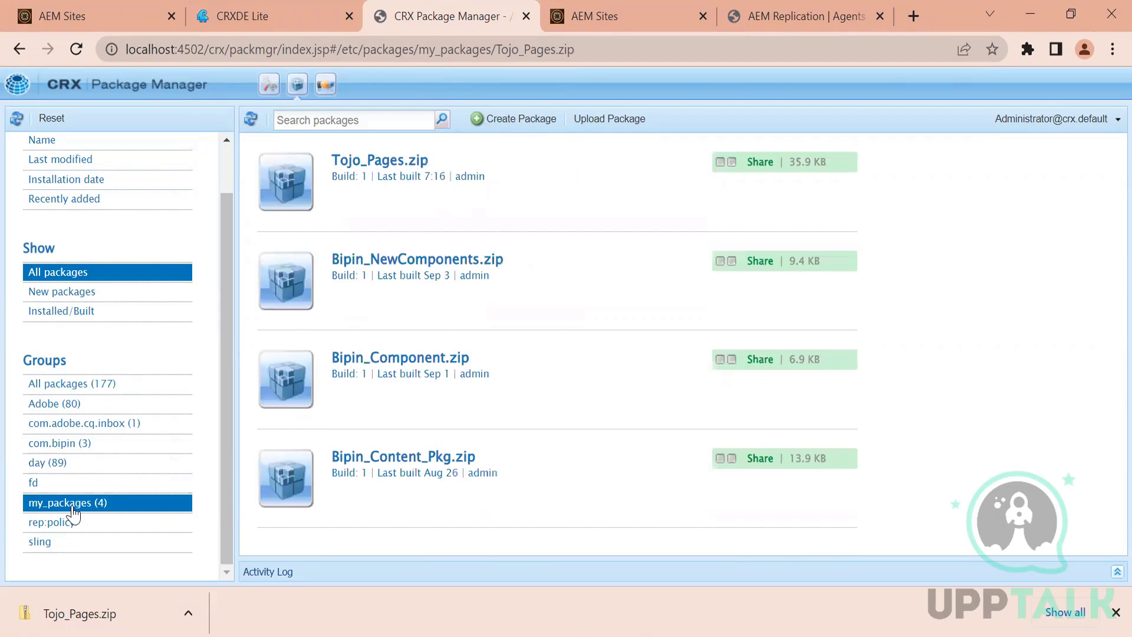
left_click(58, 543)
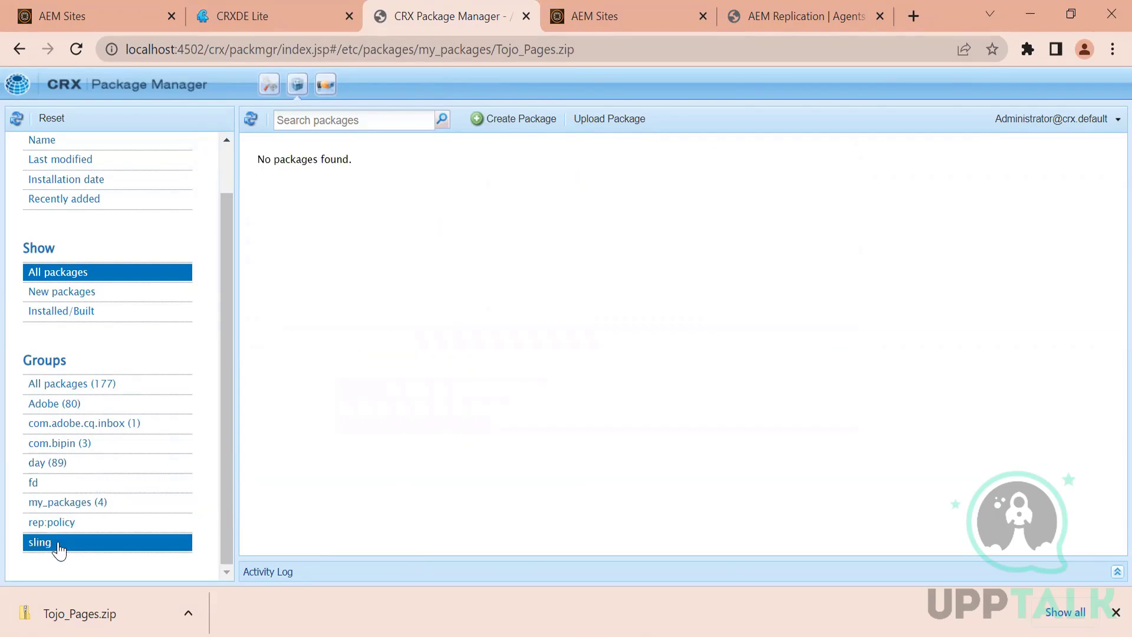
Show the packages of all groups and look through the complete package list.
left_click(95, 387)
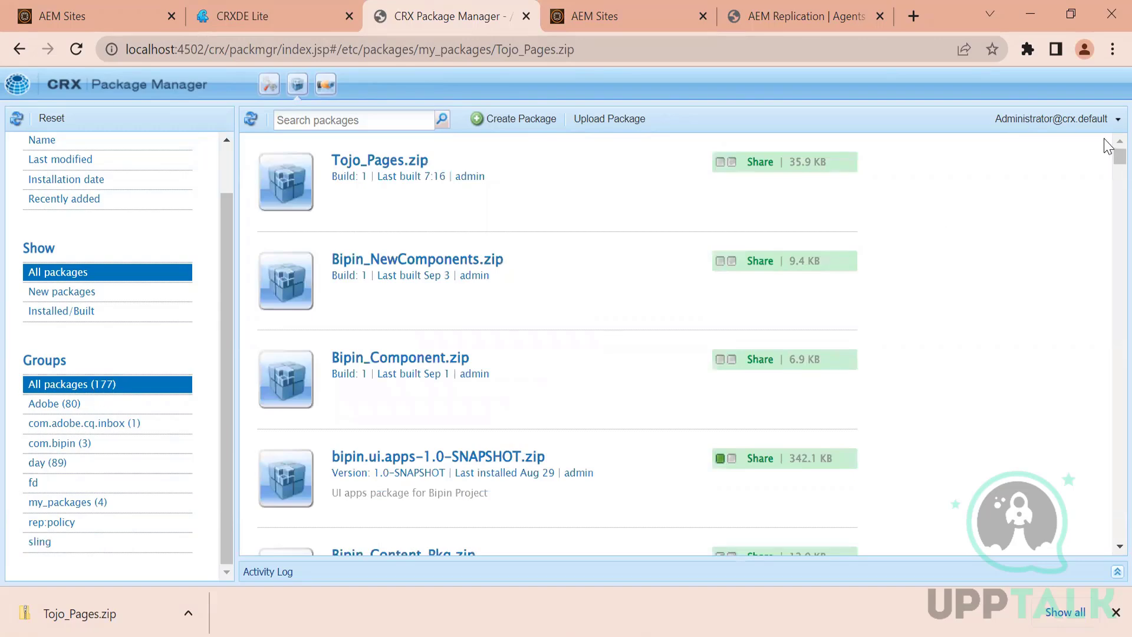
scroll(1109, 179, "down", 4)
scroll(1109, 180, "down", 5)
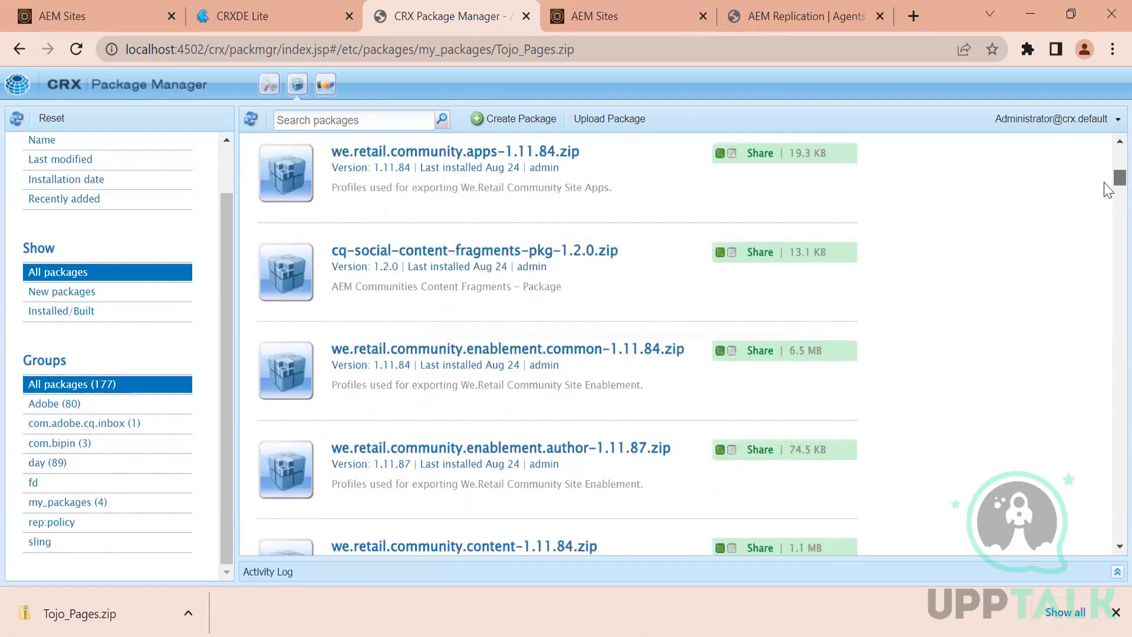
scroll(1109, 165, "up", 10)
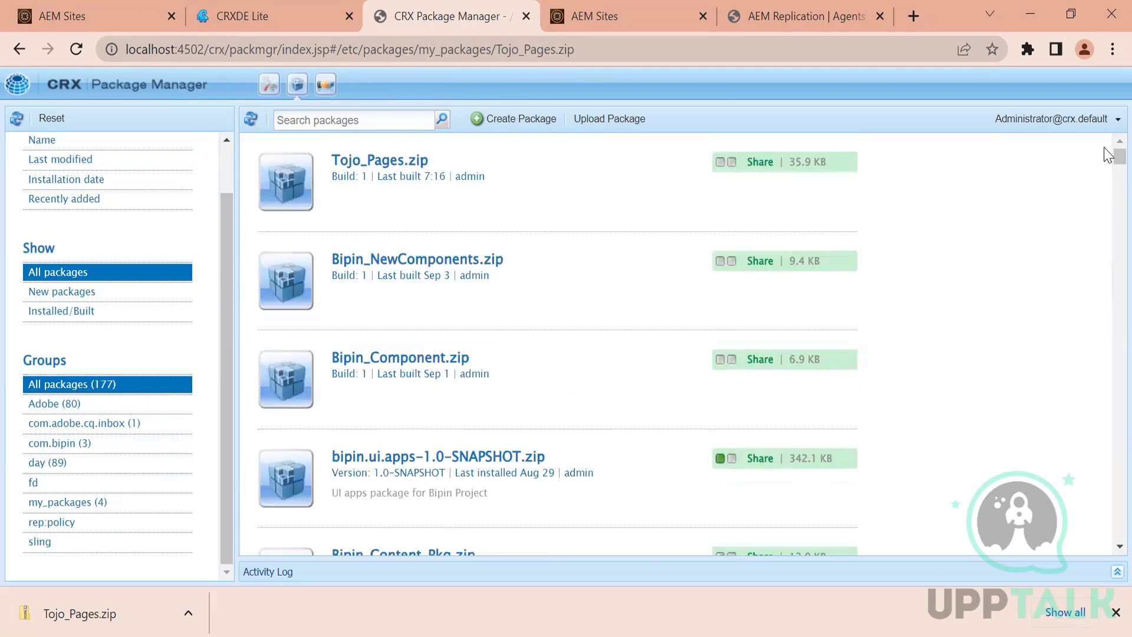
Switch to the AEM page showing the Tools navigation and open the Sites console from the main navigation.
left_click(290, 18)
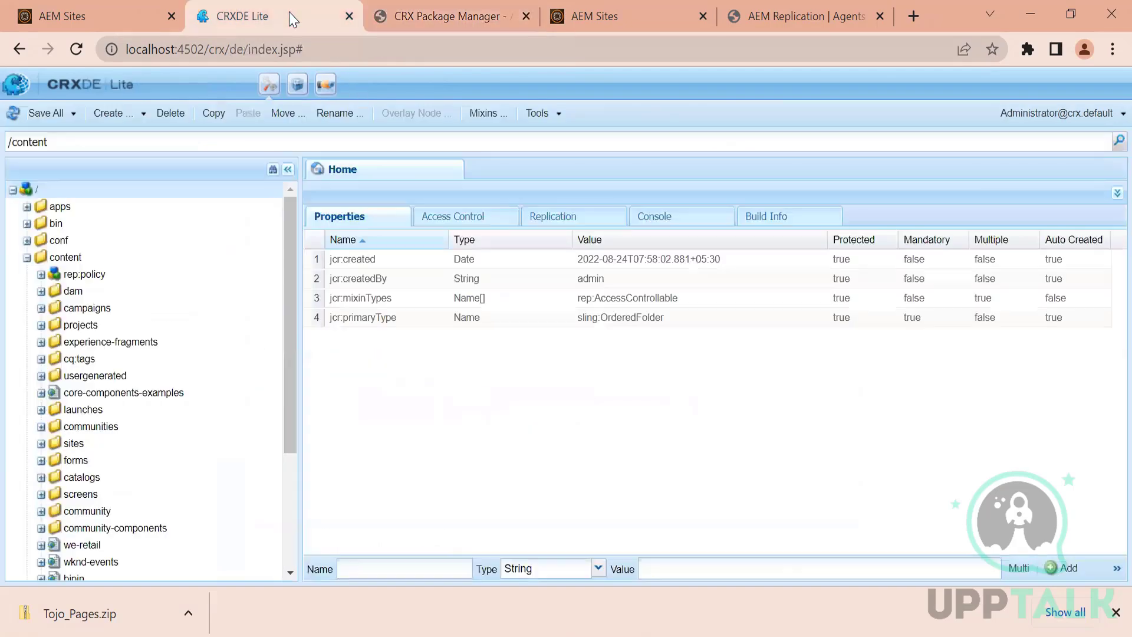
left_click(419, 15)
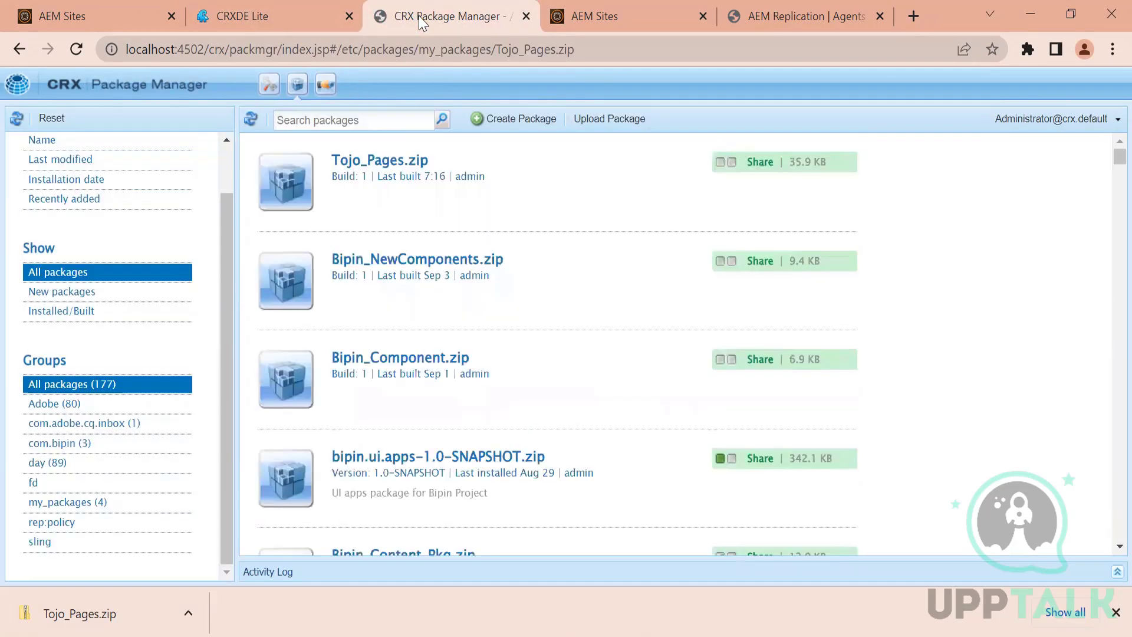
left_click(571, 9)
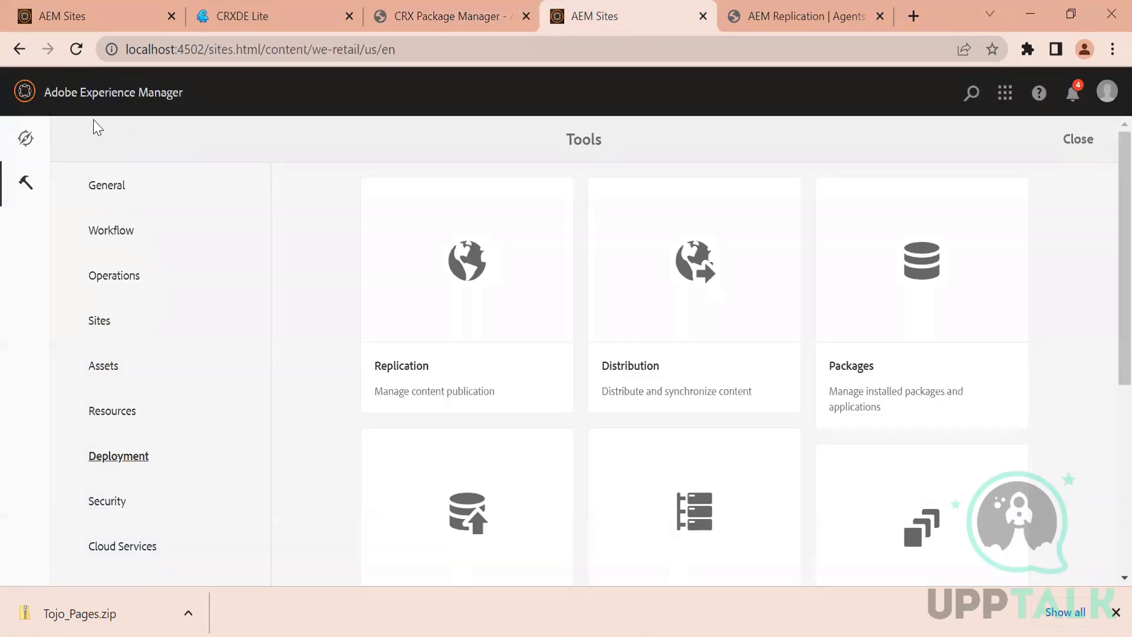
left_click(26, 140)
left_click(375, 313)
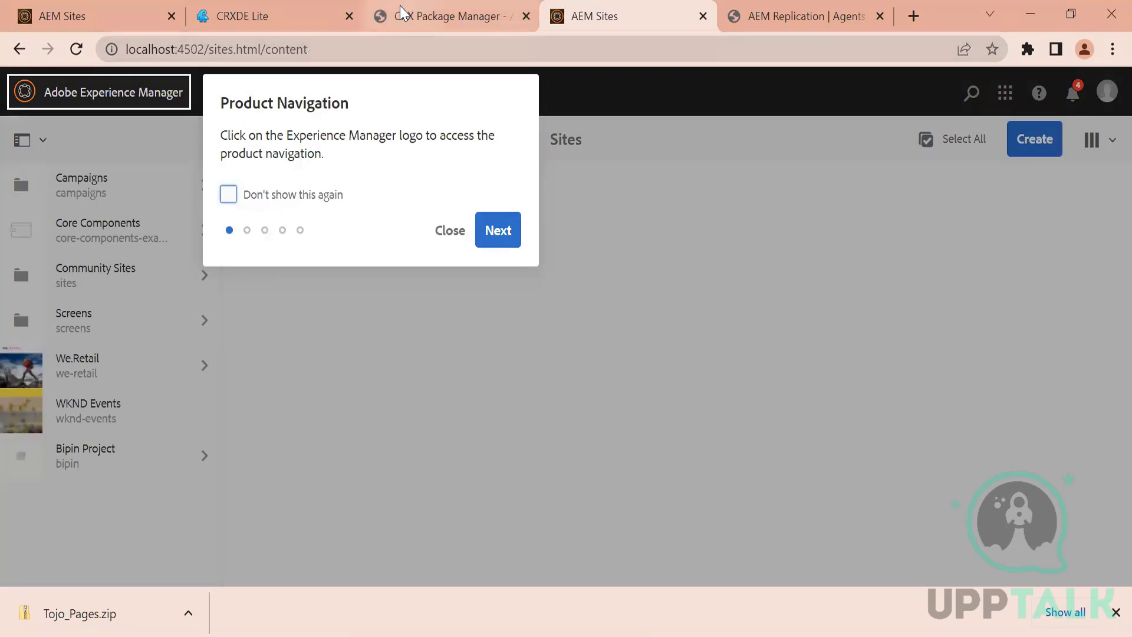
Look at CRXDE Lite, return to CRX Package Manager and expand the details of Tojo_Pages.zip.
left_click(400, 5)
left_click(259, 2)
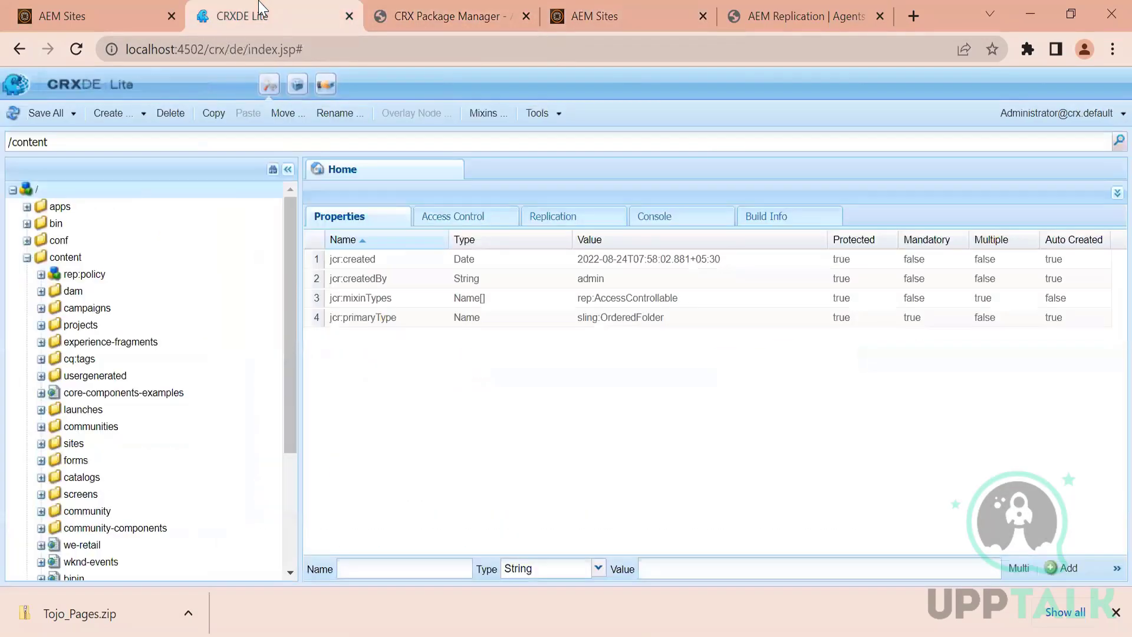
left_click(480, 2)
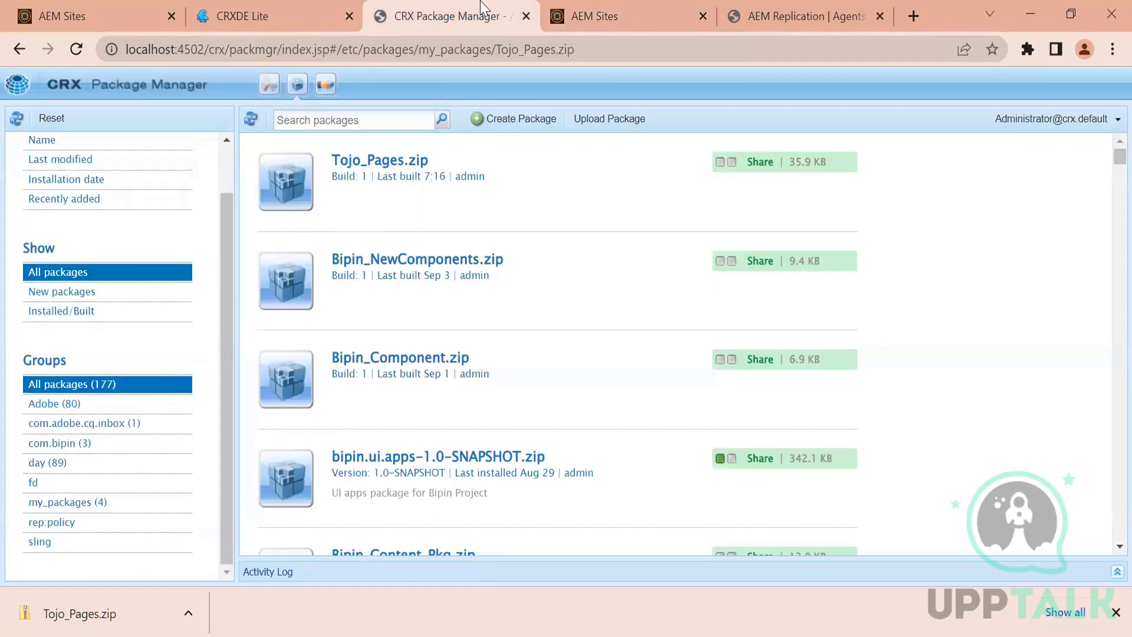
left_click(370, 167)
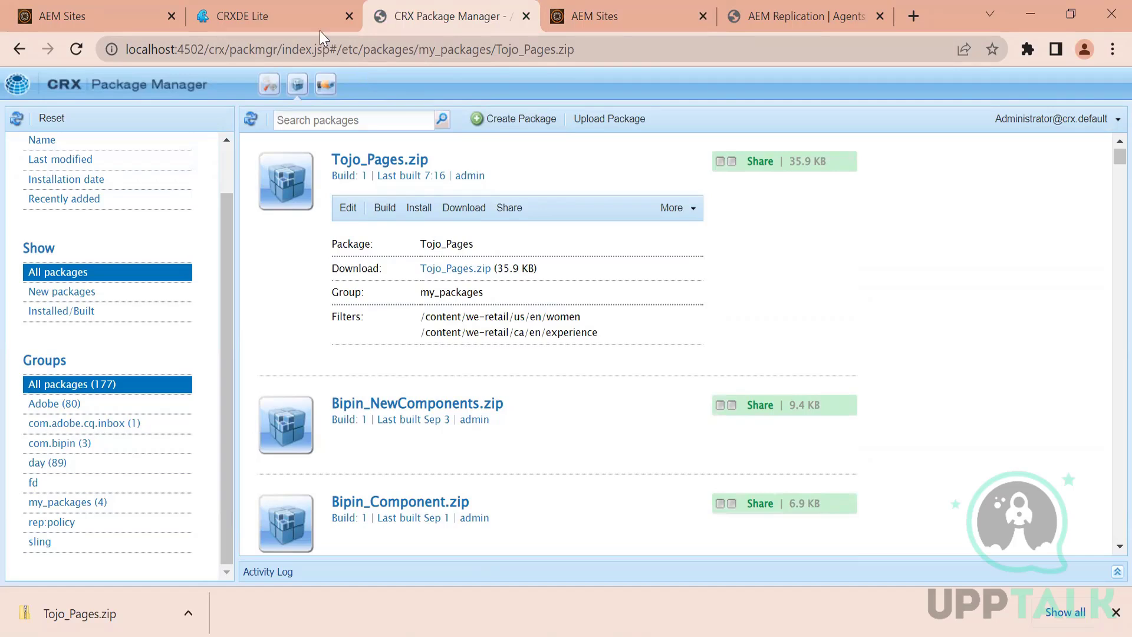
Look through the lower part of the CRXDE Lite repository tree and return to CRX Package Manager.
mouse_move(296, 15)
left_click(274, 3)
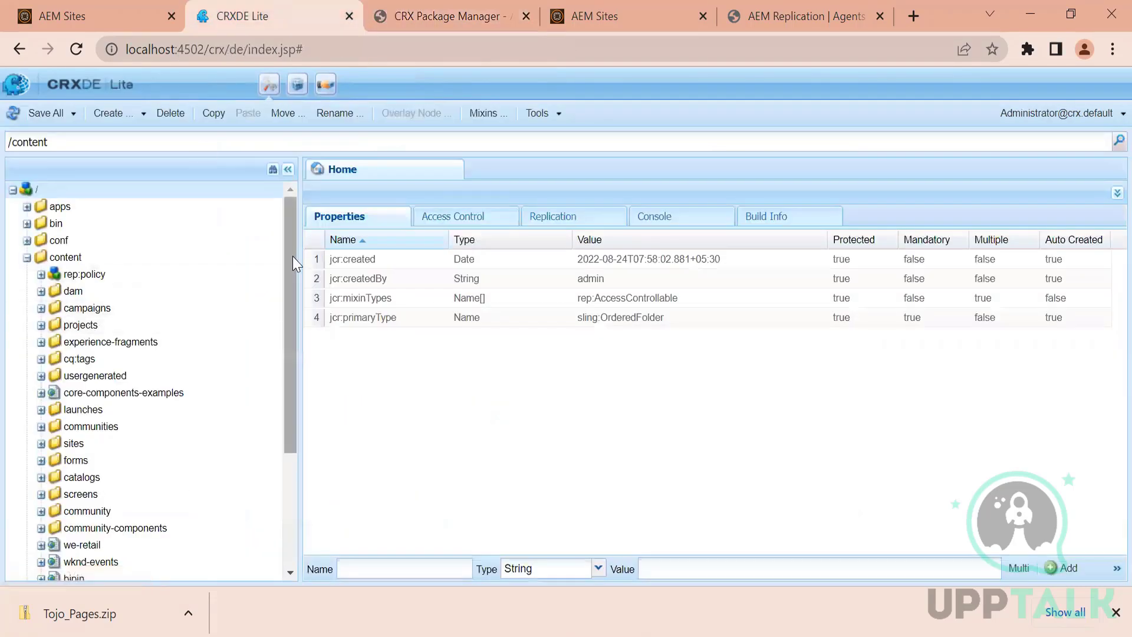
left_click_drag(292, 256, 296, 363)
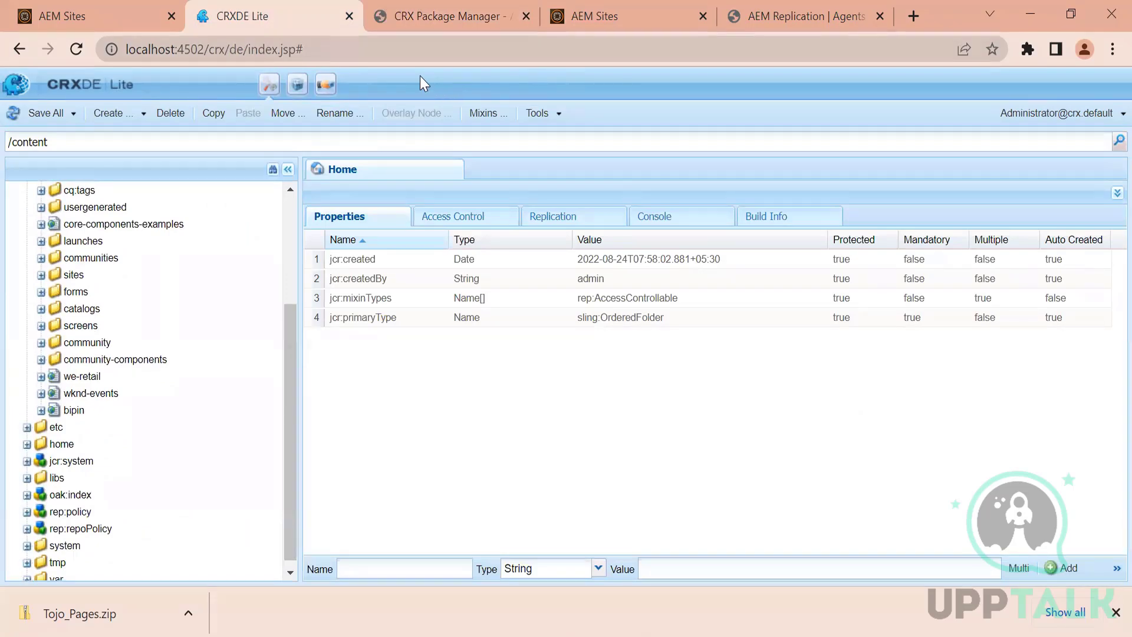
left_click(432, 5)
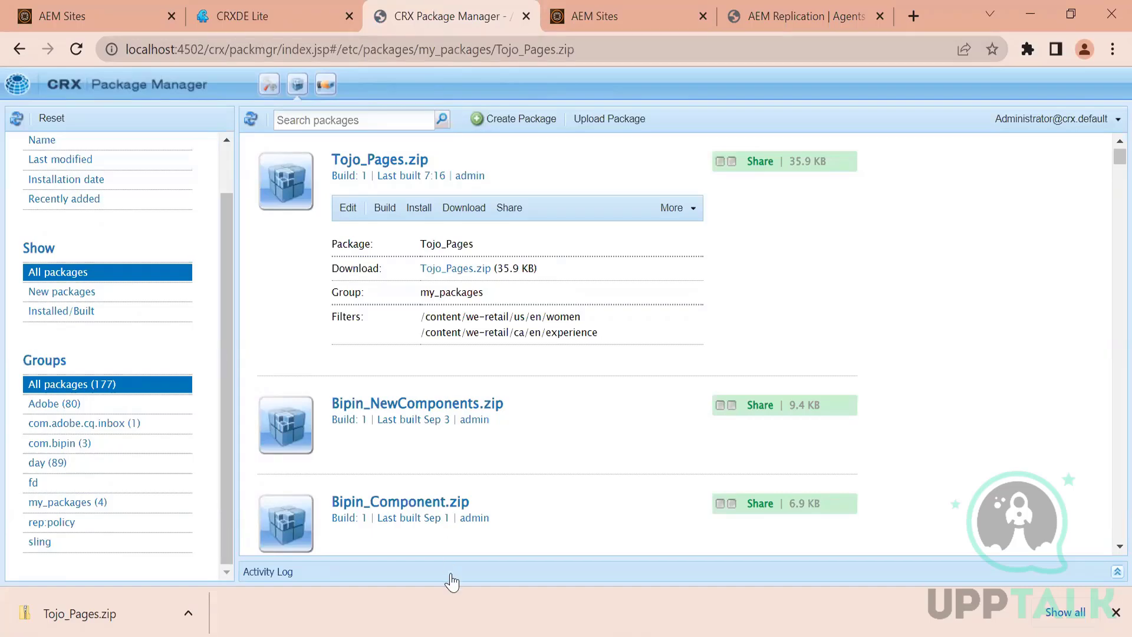
Switch to Paint to view the author and publish replication diagram, and return to CRX Package Manager.
key("alt+Tab")
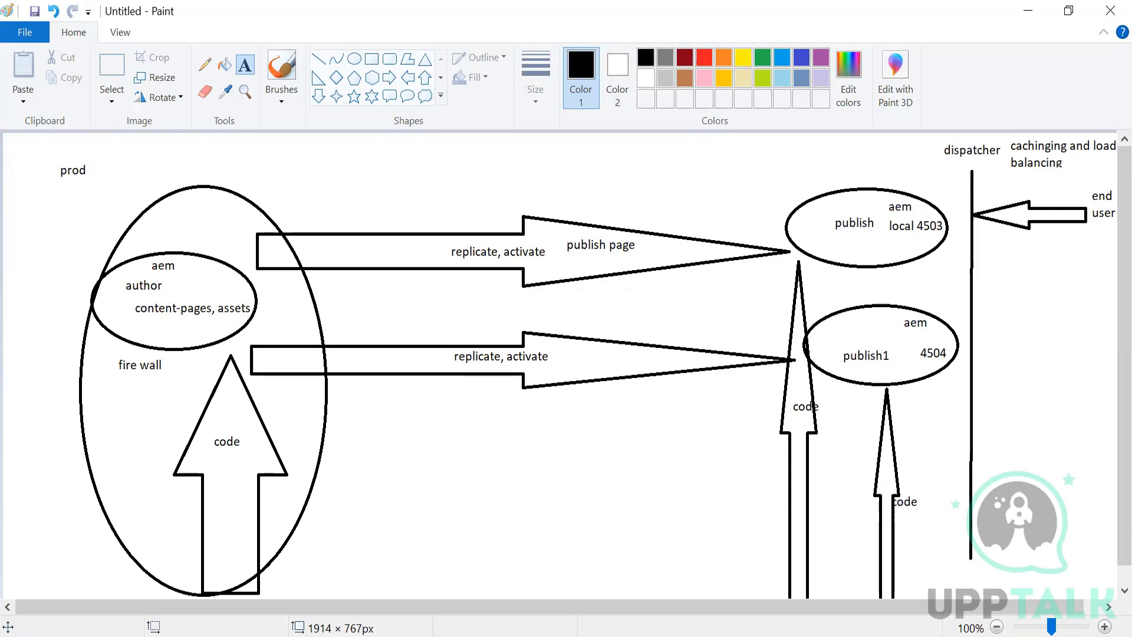
mouse_move(501, 634)
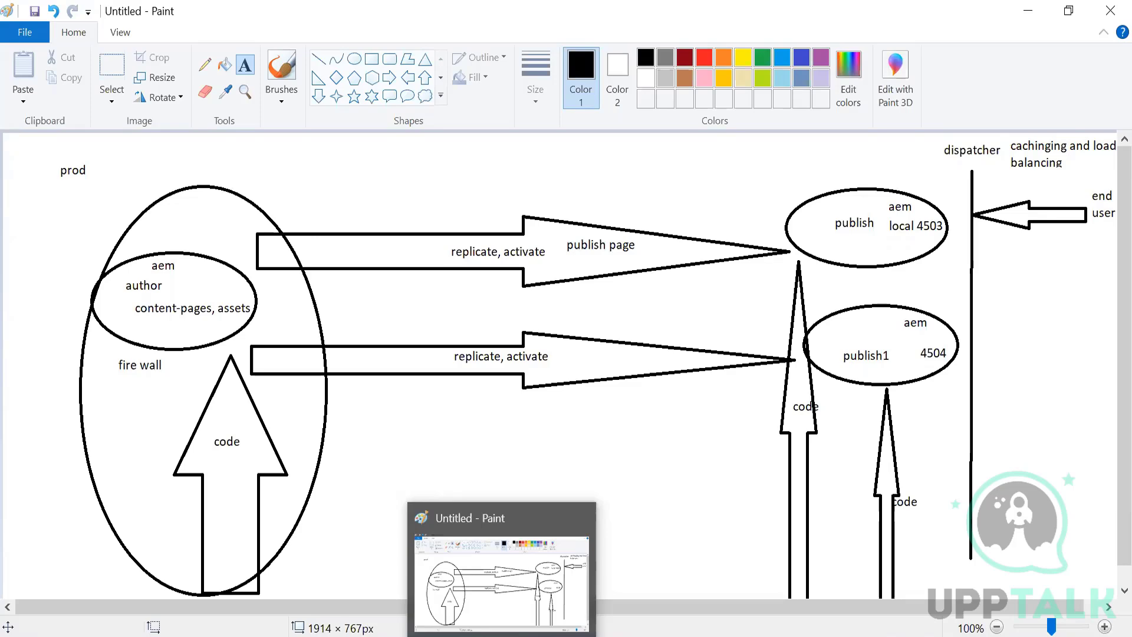
key("alt+Tab")
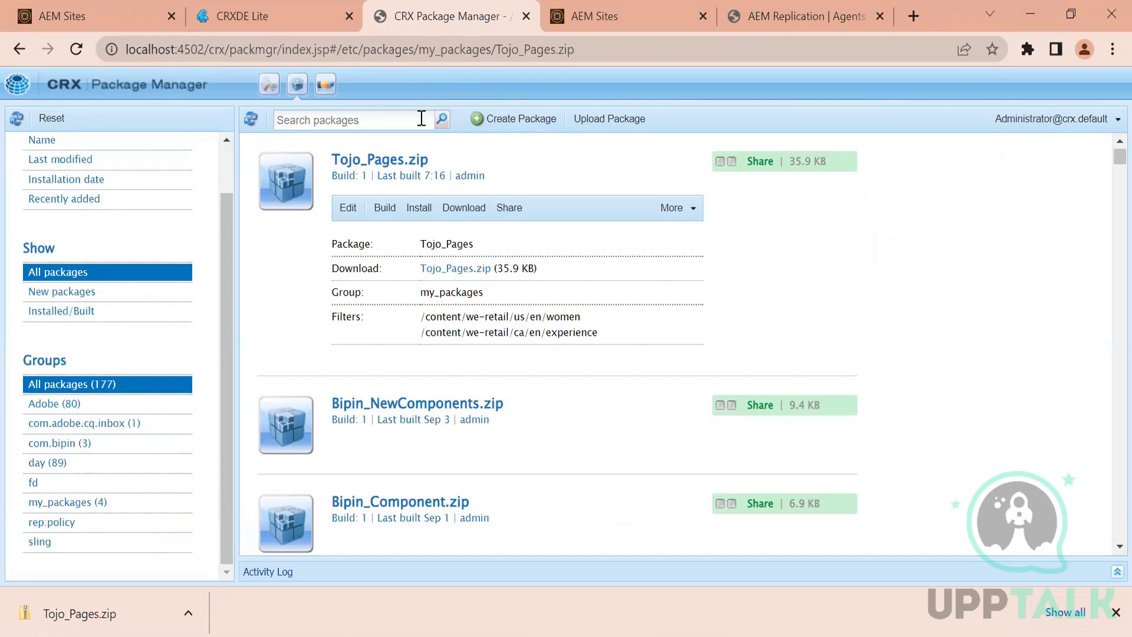
Select all pages from Men through MyFirstPage under We.Retail, United States, English in AEM Sites.
left_click(60, 1)
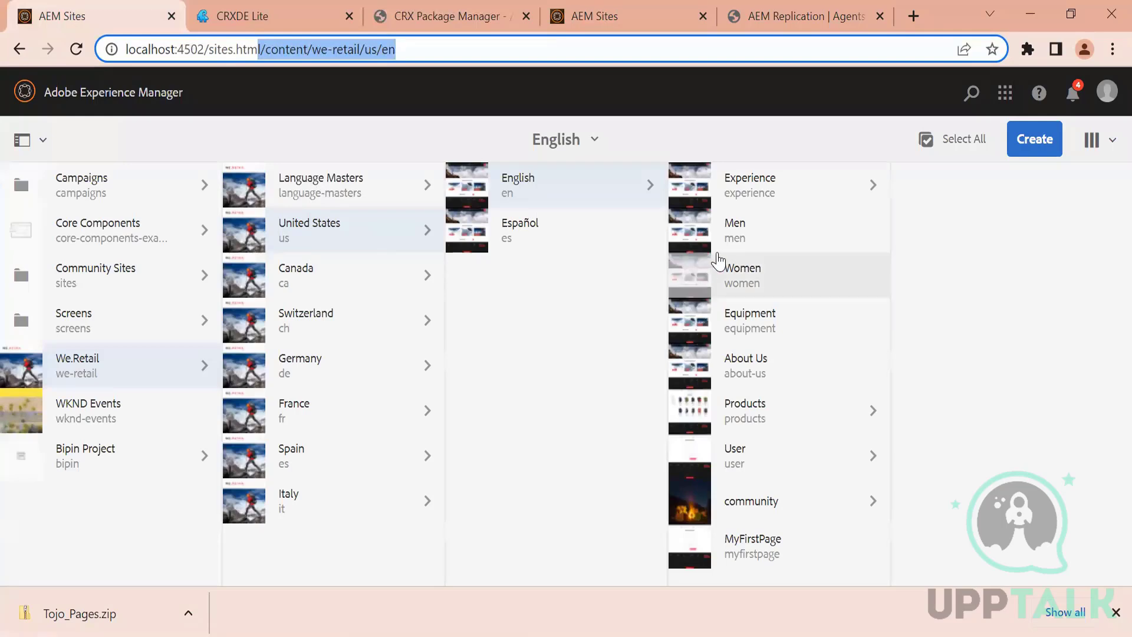
mouse_move(701, 236)
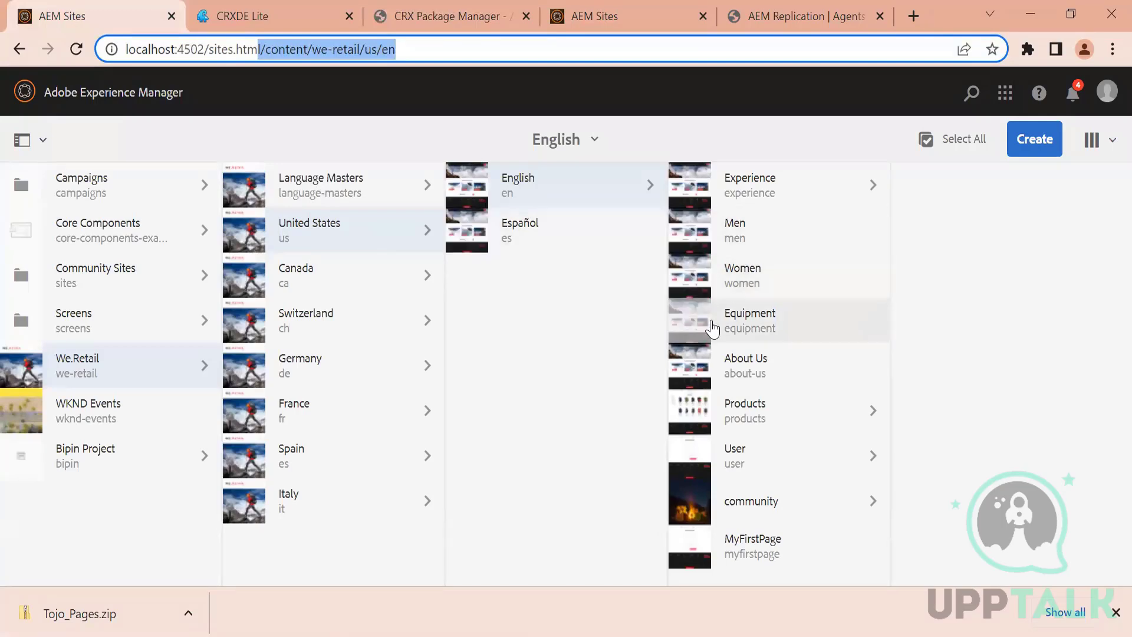
left_click(691, 275)
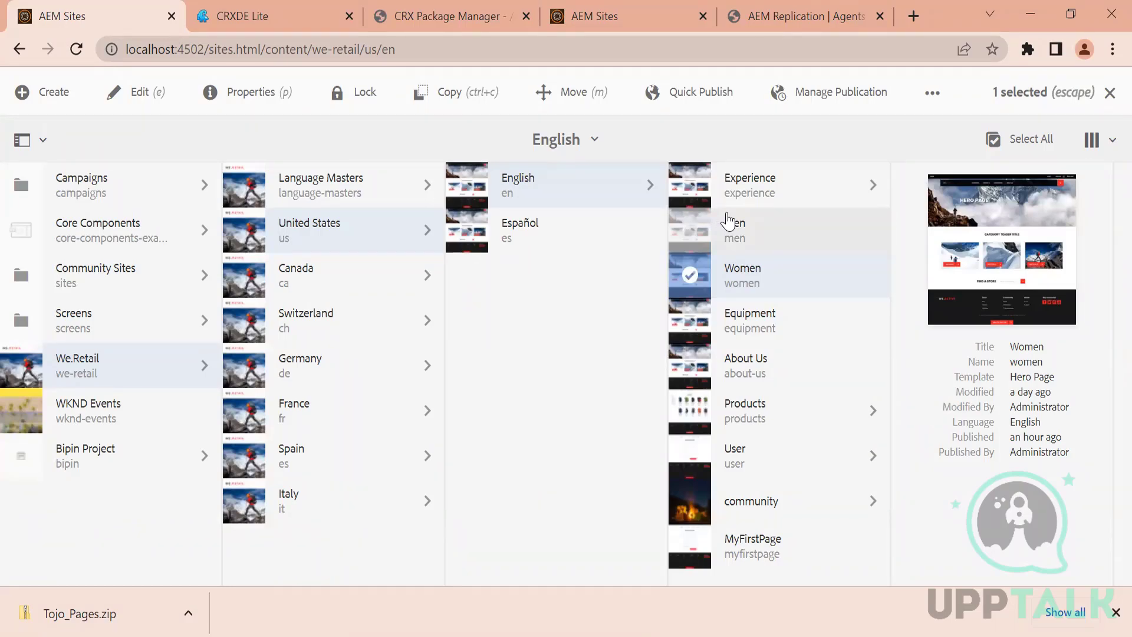
left_click(691, 244)
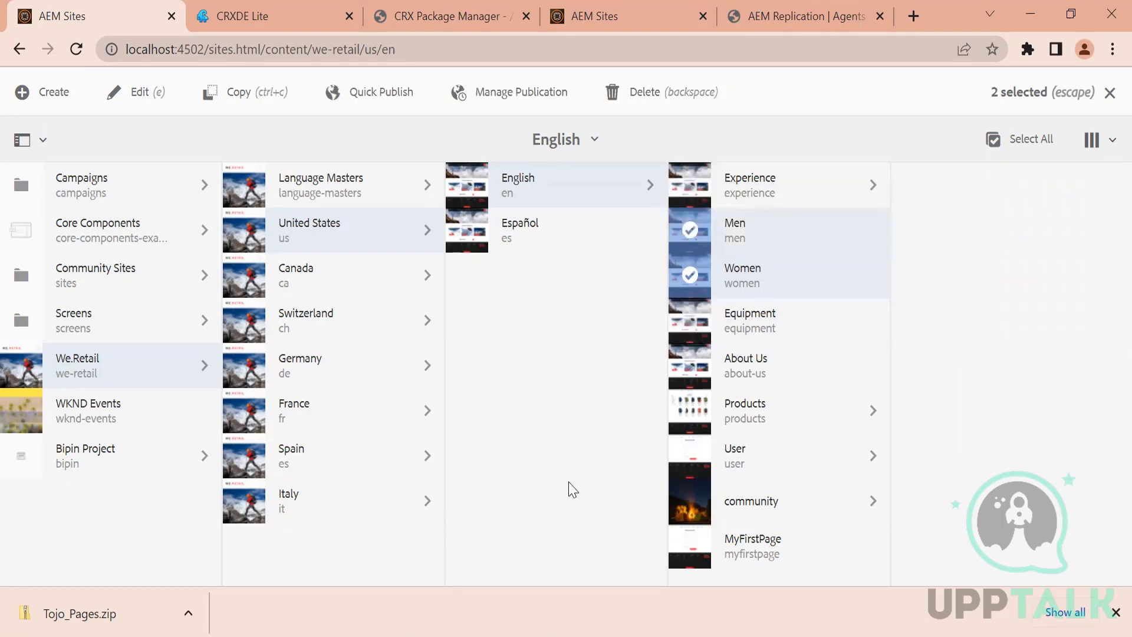
left_click(684, 545, "shift")
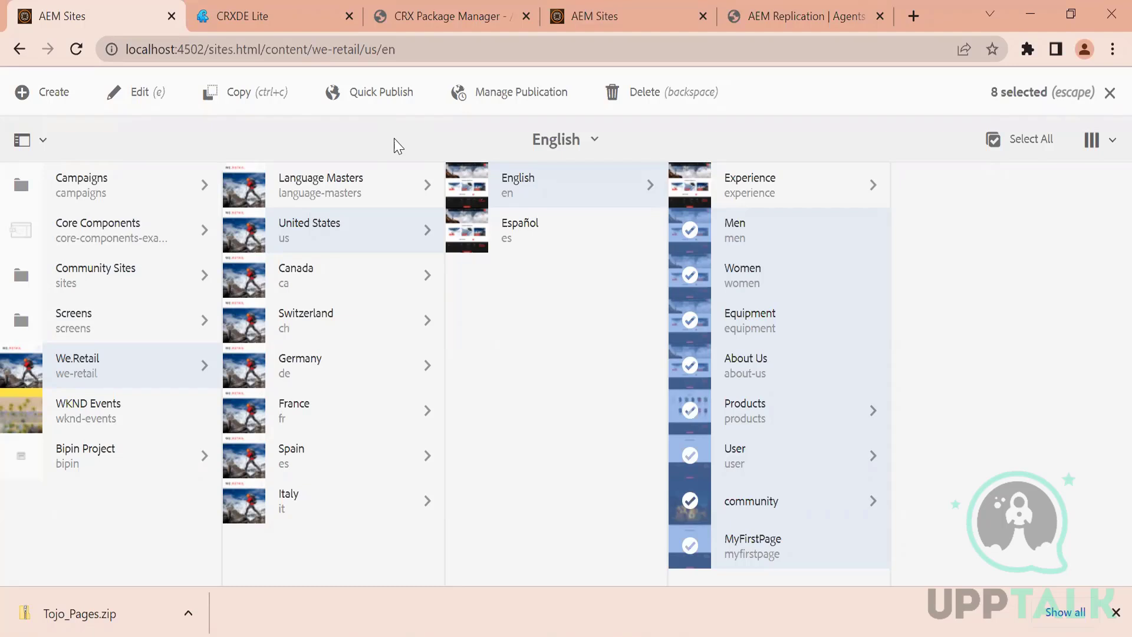
Highlight the host name in the AEM Sites page address, and check CRXDE Lite before returning to AEM Sites.
left_click(173, 49)
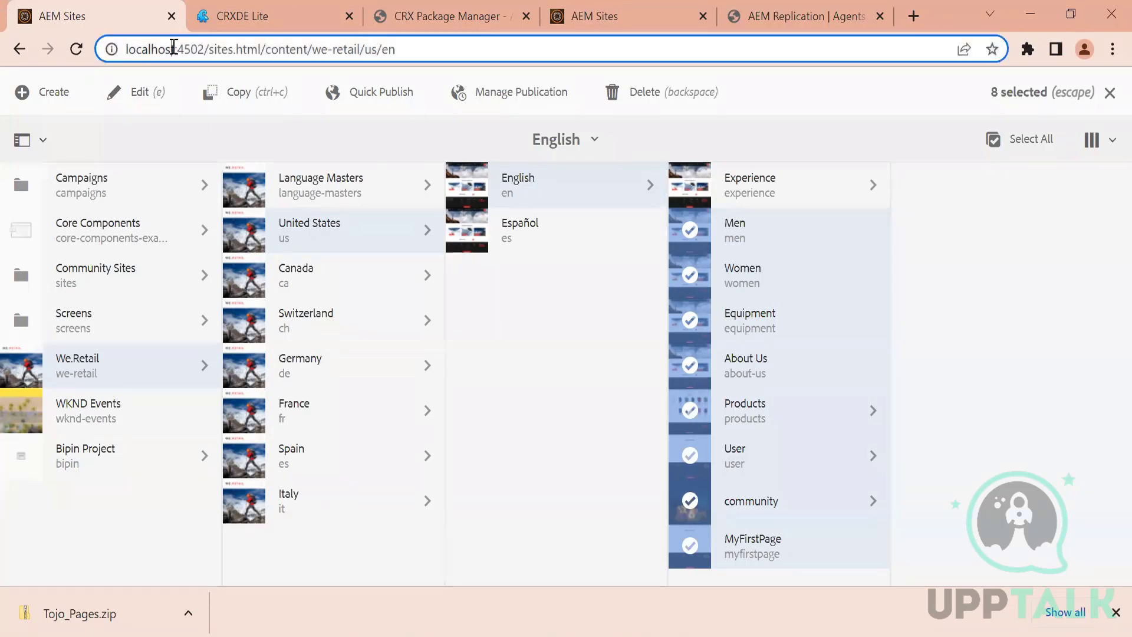
left_click_drag(174, 49, 127, 47)
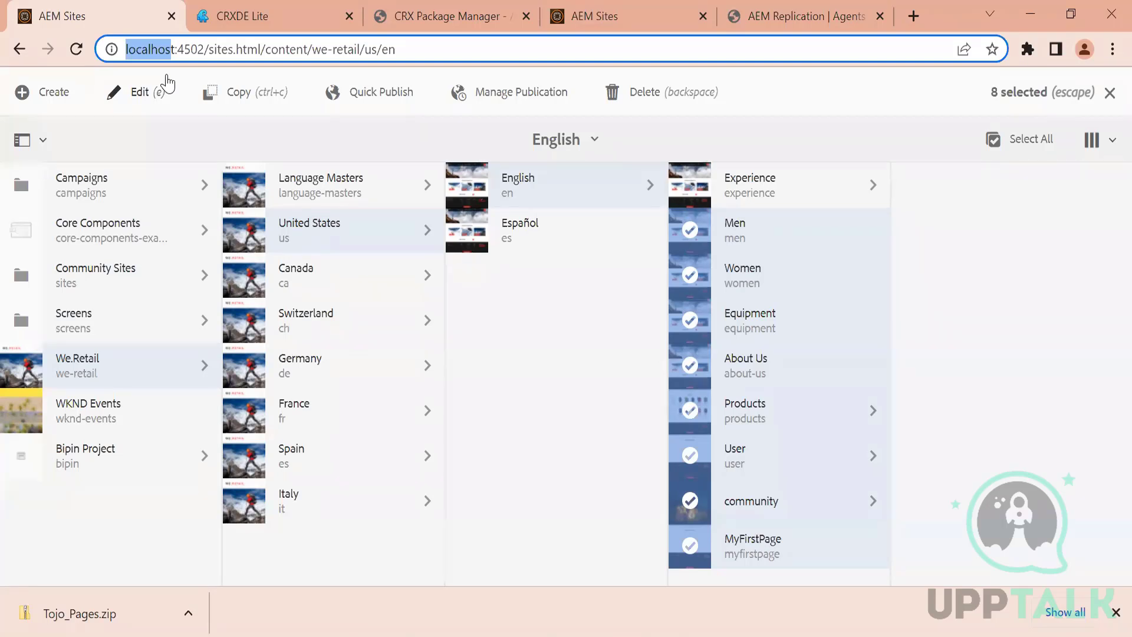
mouse_move(251, 2)
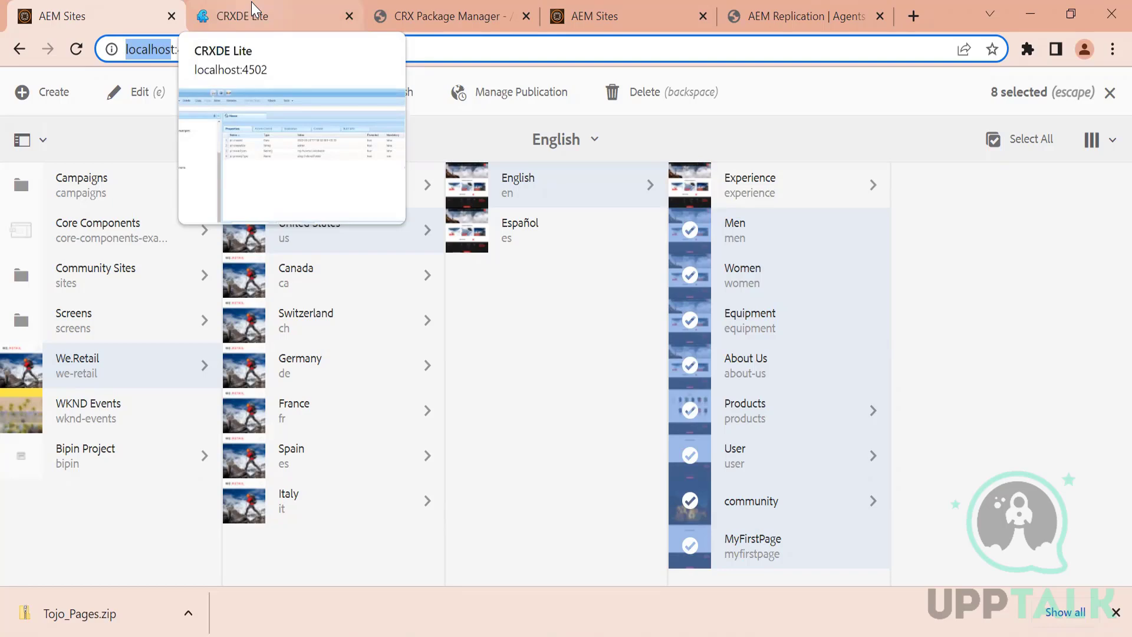
left_click(251, 1)
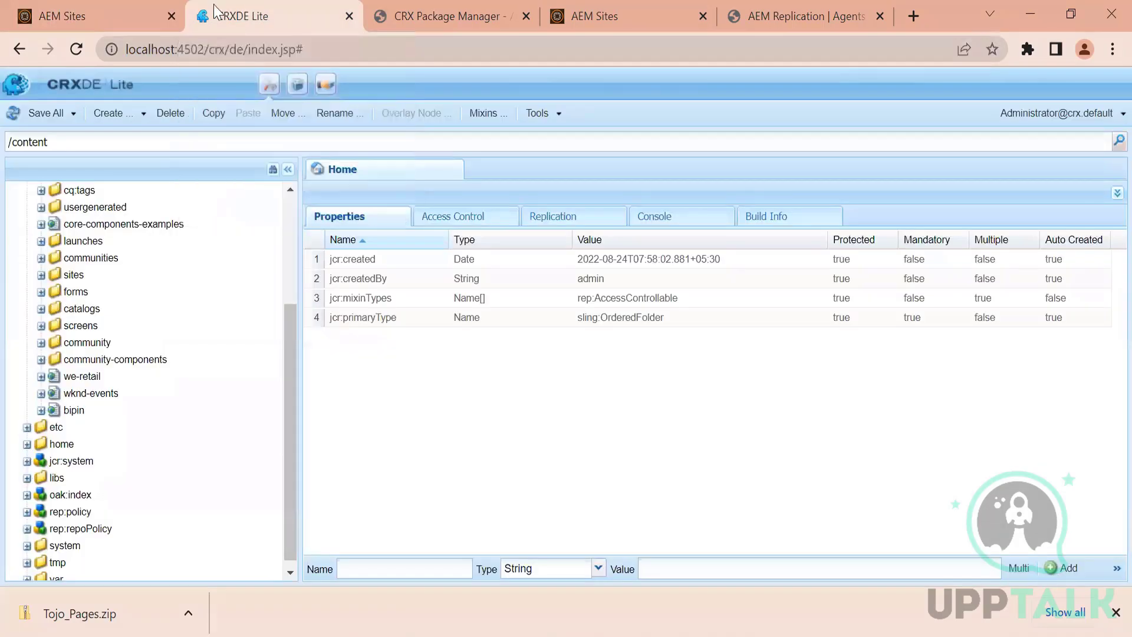
left_click(107, 15)
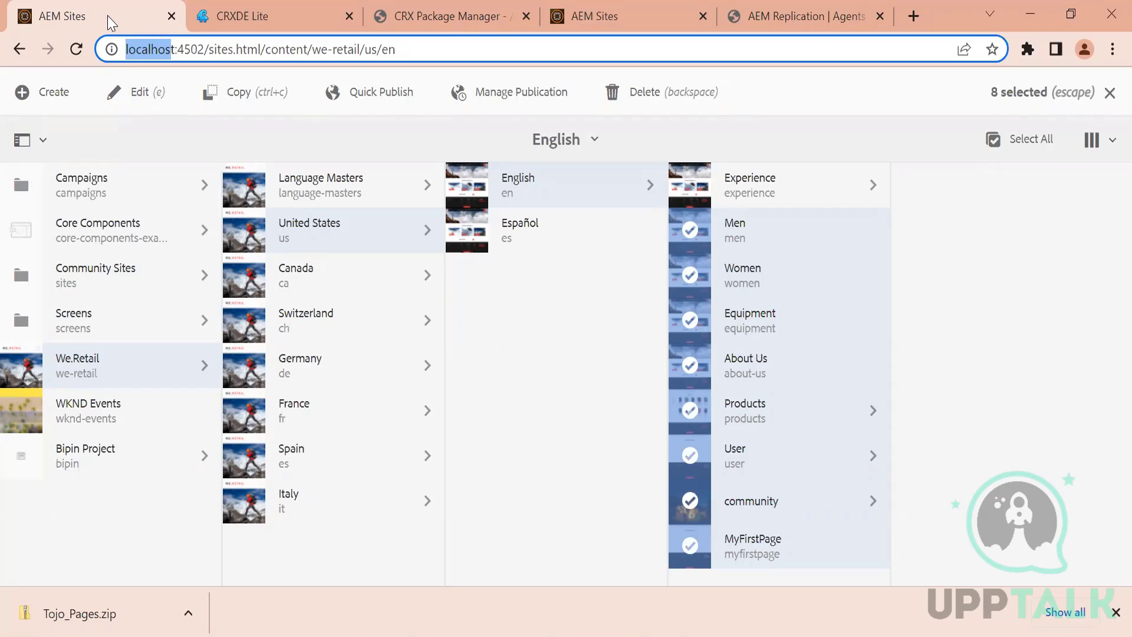
Compare AEM Sites with CRXDE Lite and CRX Package Manager, ending on the We.Retail English pages.
left_click(263, 2)
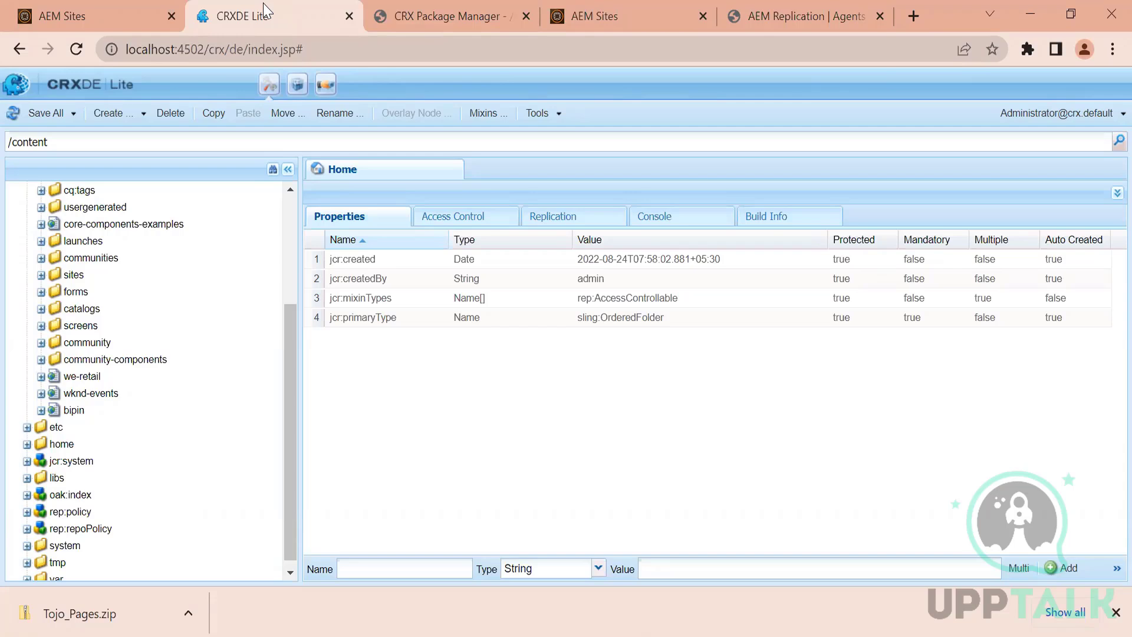
left_click(87, 2)
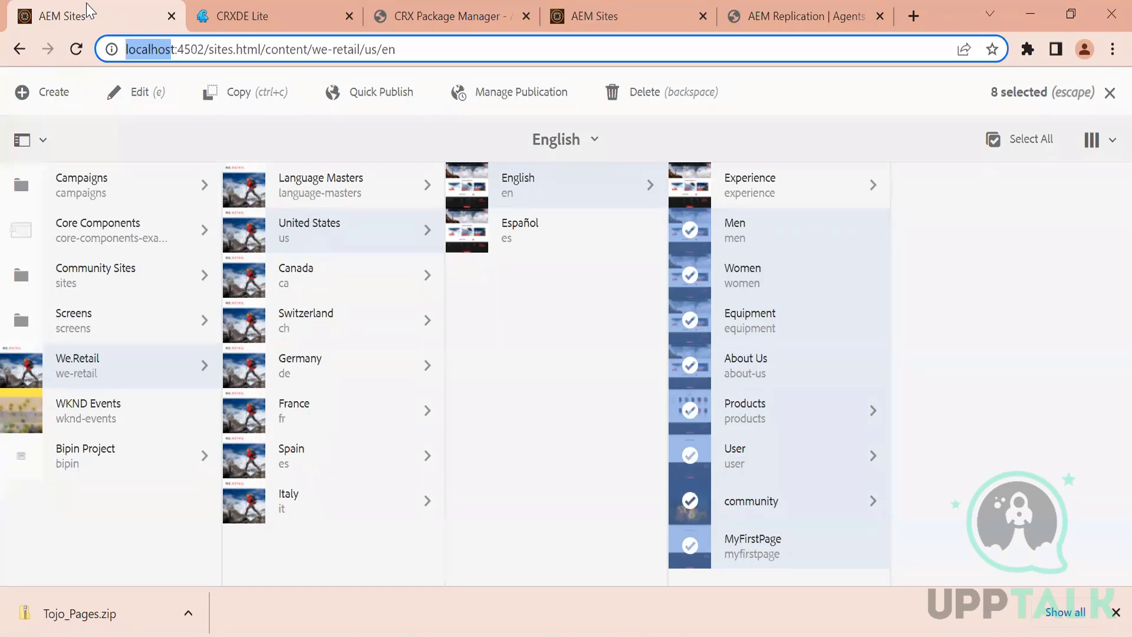
left_click(272, 16)
left_click(404, 16)
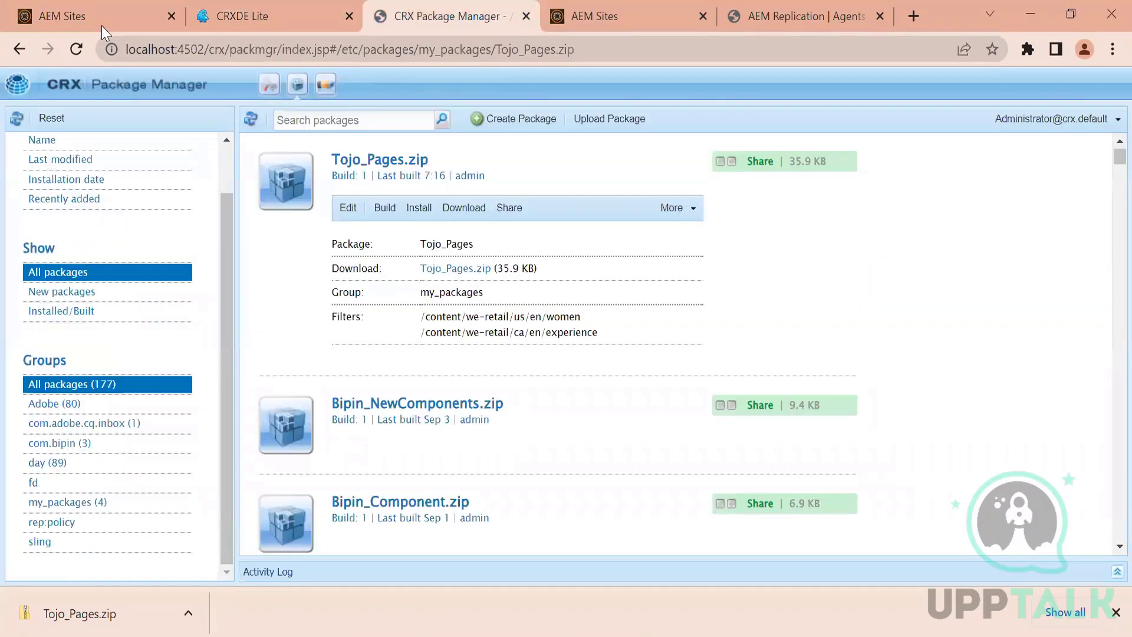
left_click(64, 14)
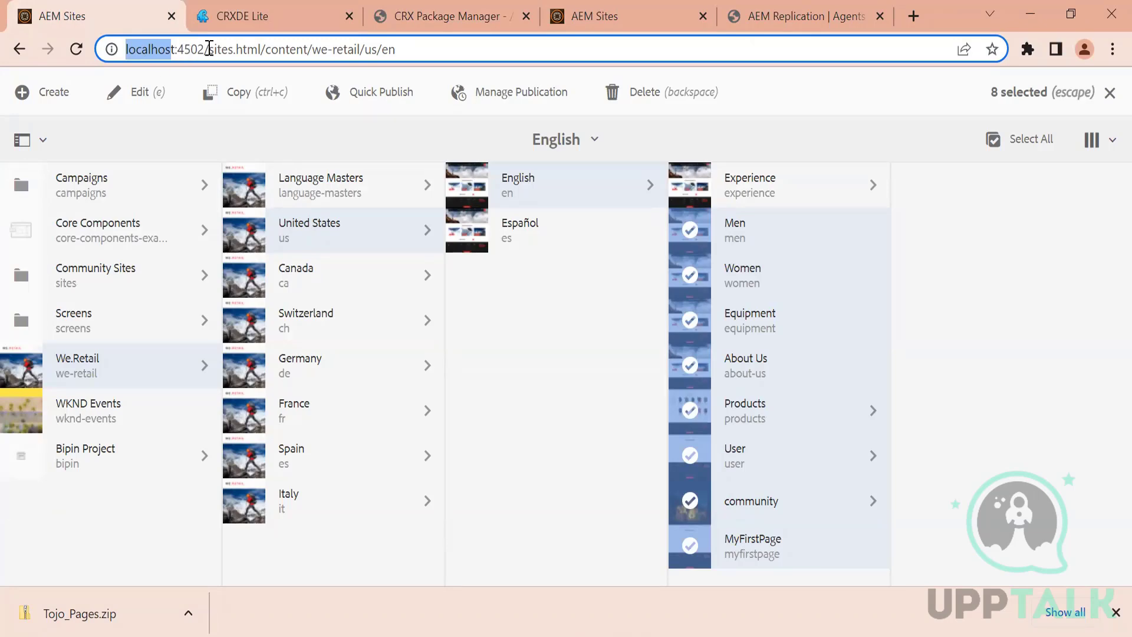
Go to the AEM author start page and open the Agents on author list from the deployment replication tools.
left_click_drag(209, 49, 810, 83)
key("BackSpace")
key("Return")
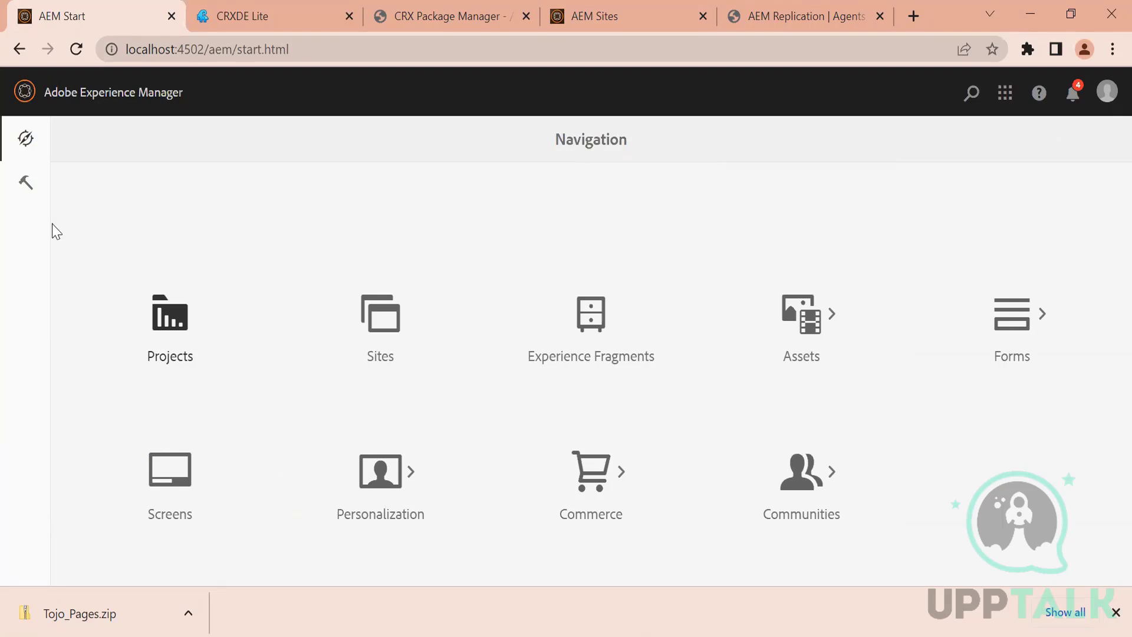
left_click(27, 187)
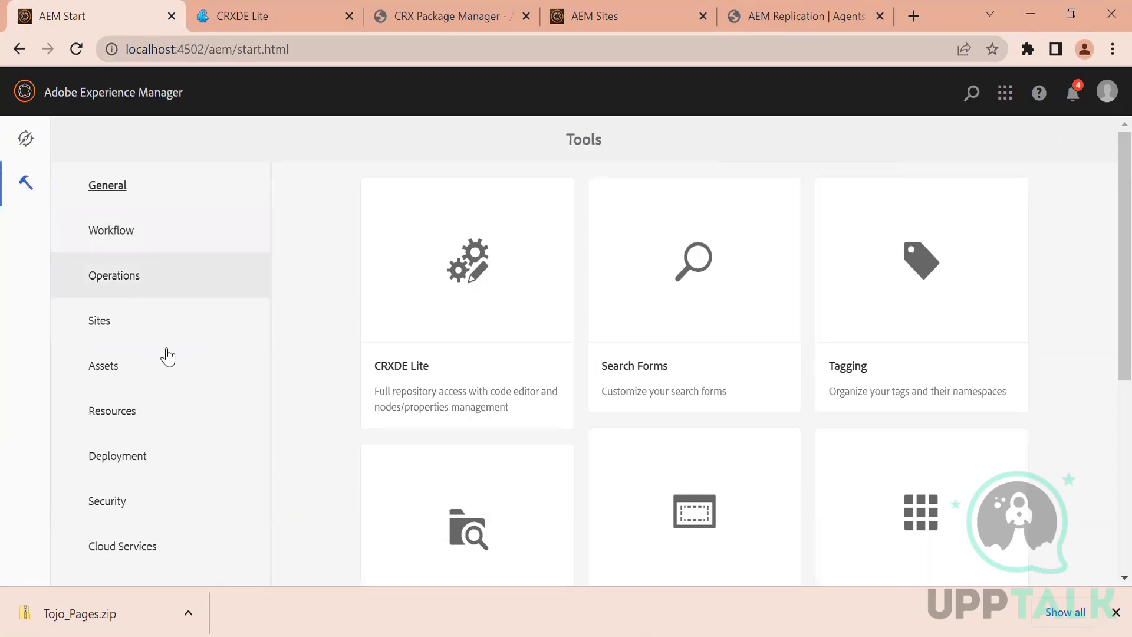
left_click(164, 456)
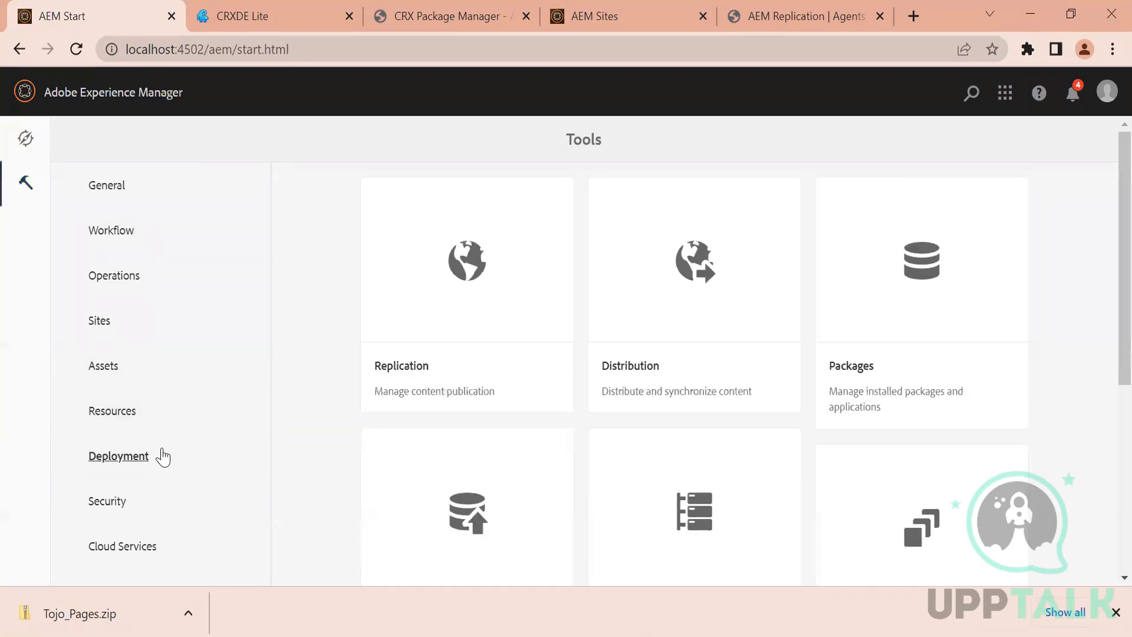
left_click(442, 285)
left_click(192, 287)
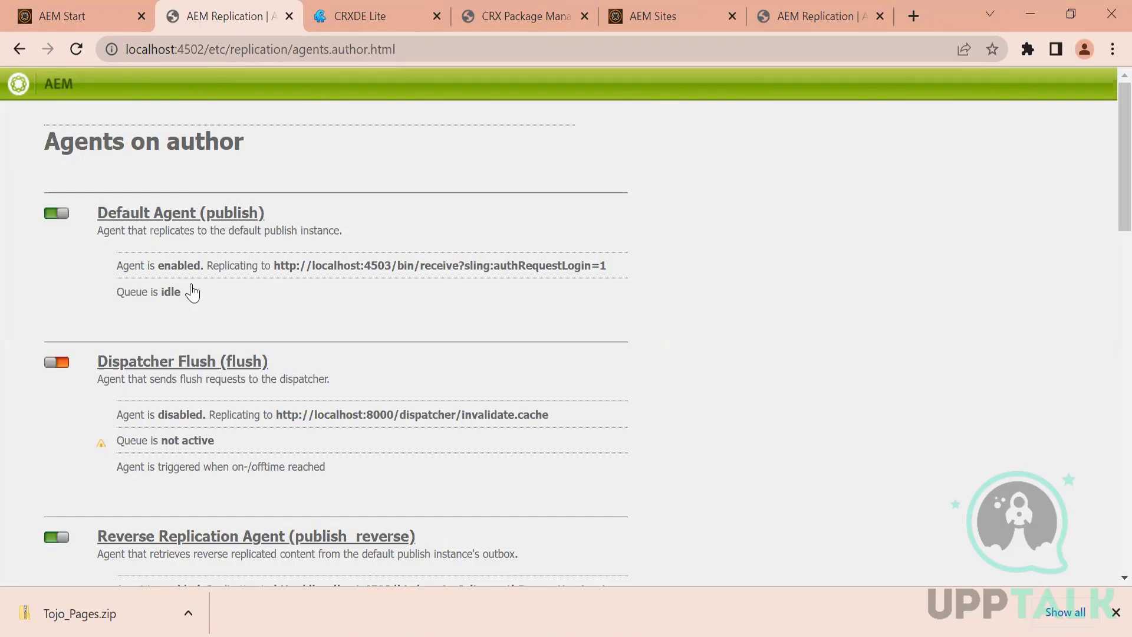
View the Default Agent (publish) transport settings, highlight localhost in the URI, and switch to the replication diagram in Paint.
left_click(194, 213)
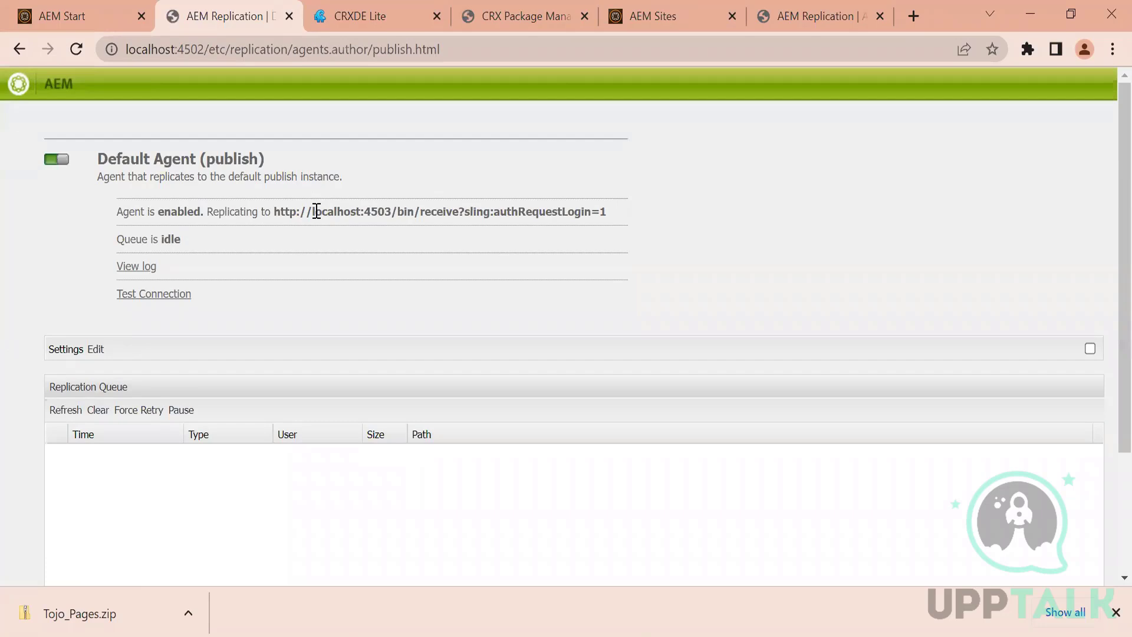
left_click(95, 349)
left_click(449, 123)
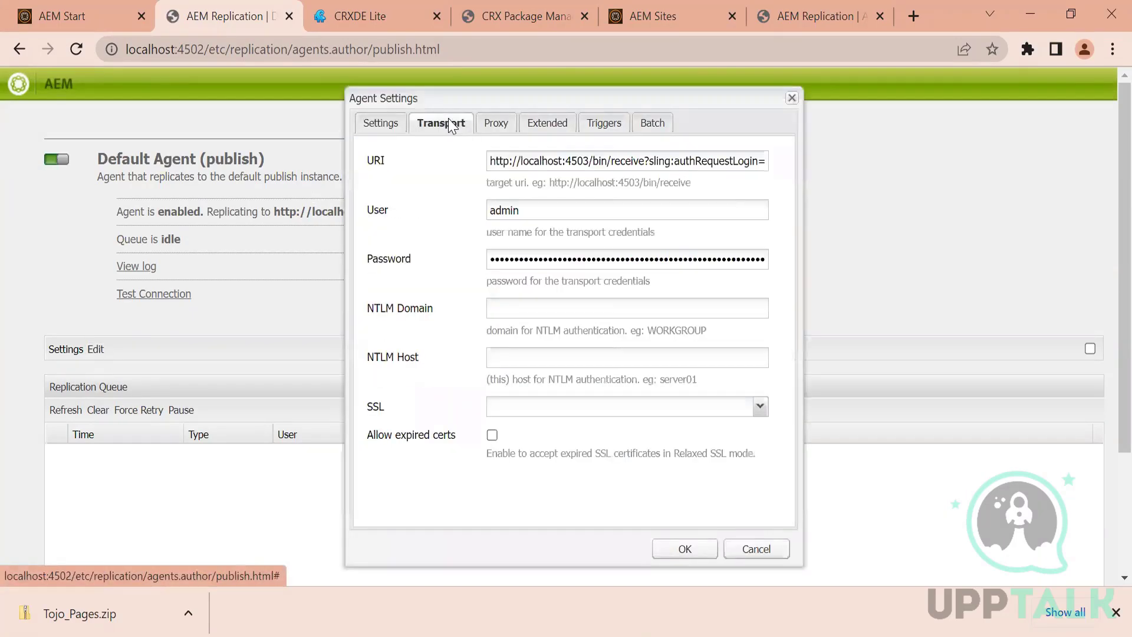
left_click(554, 167)
double_click(535, 160)
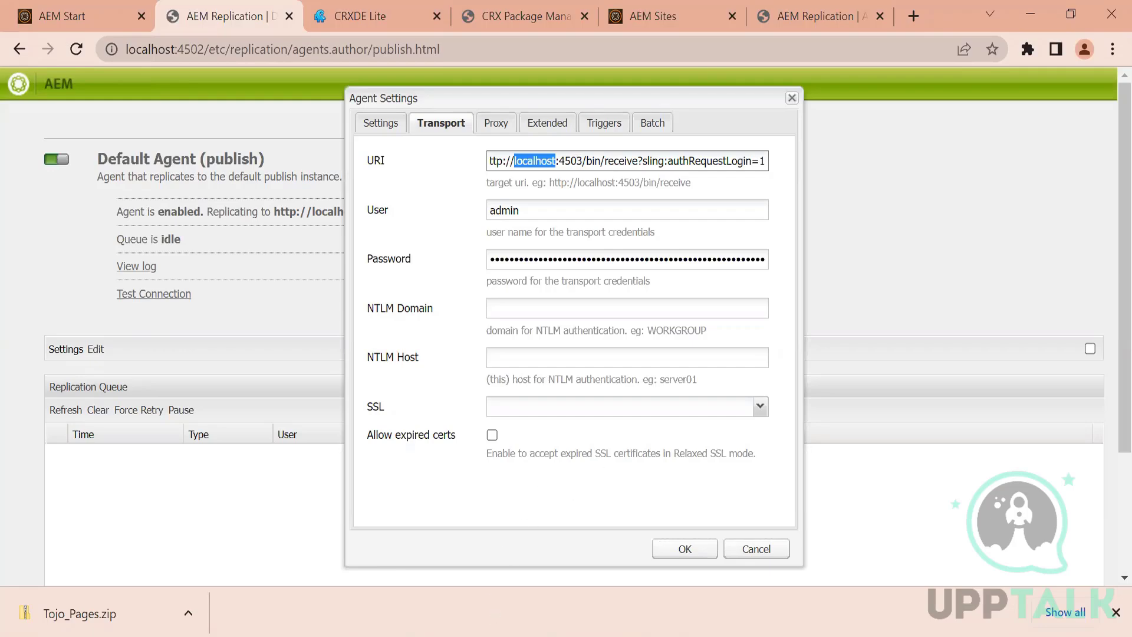
key("alt+Tab")
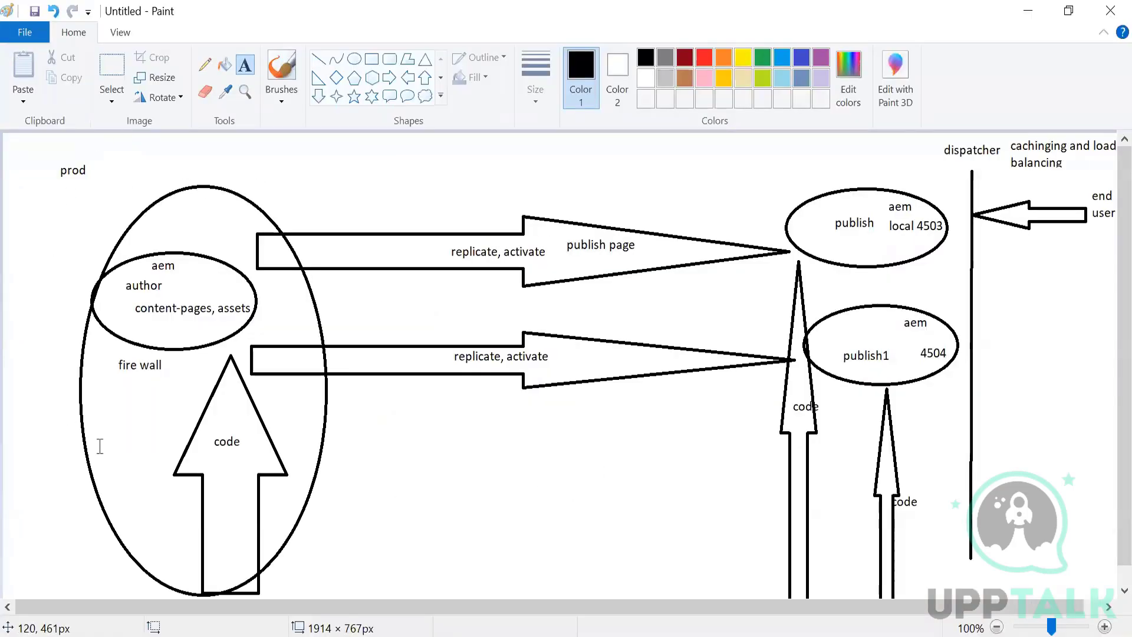
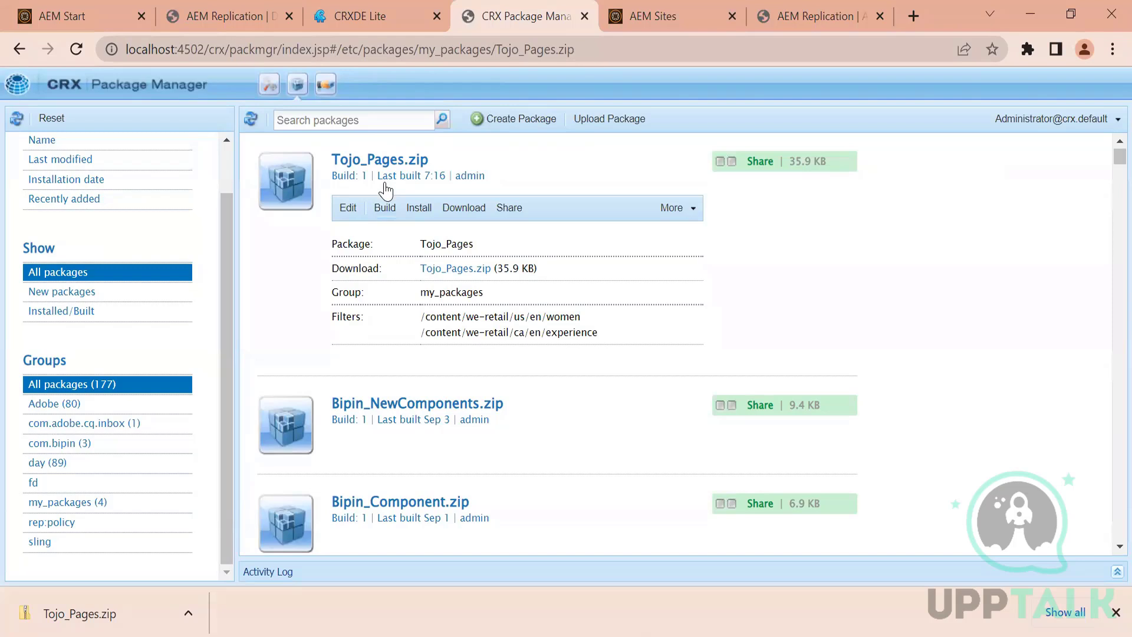
Search Google for "crx2oak aem to migrate aem content" in a new browser tab, and close that tab after viewing the results.
mouse_move(384, 184)
left_click(918, 17)
type("google")
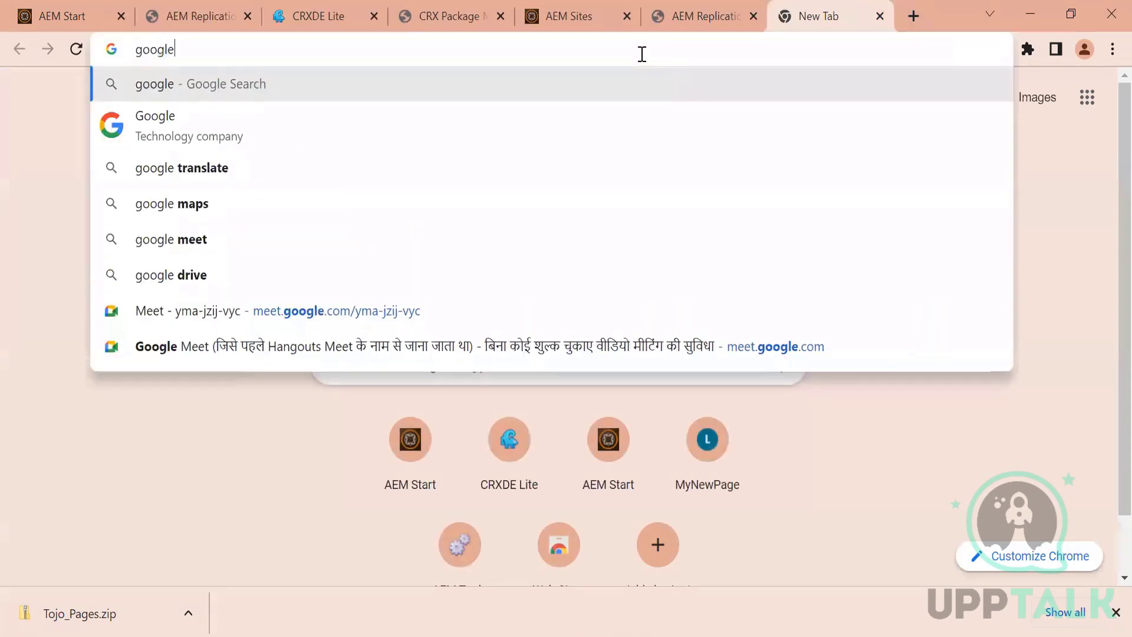
type(".com")
key("Return")
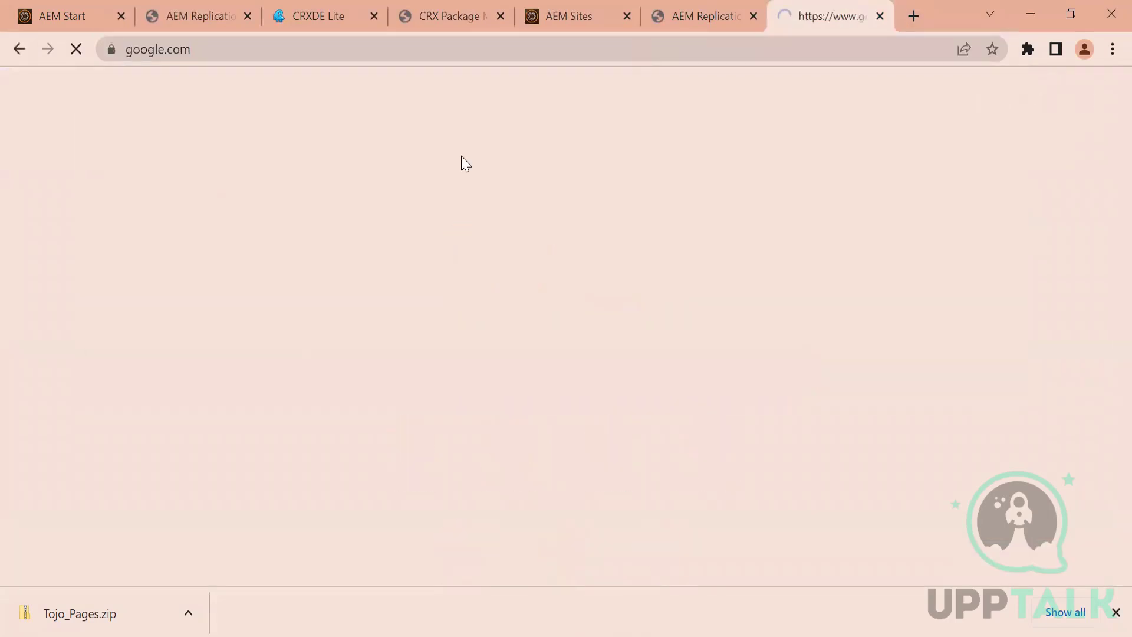
type("crx")
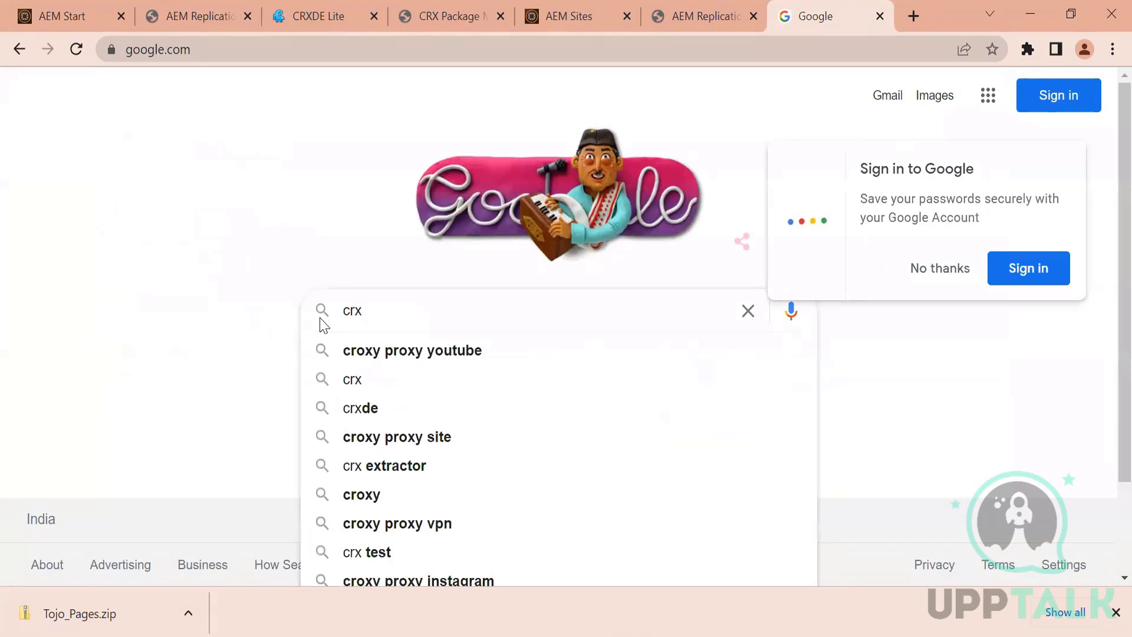
type("2")
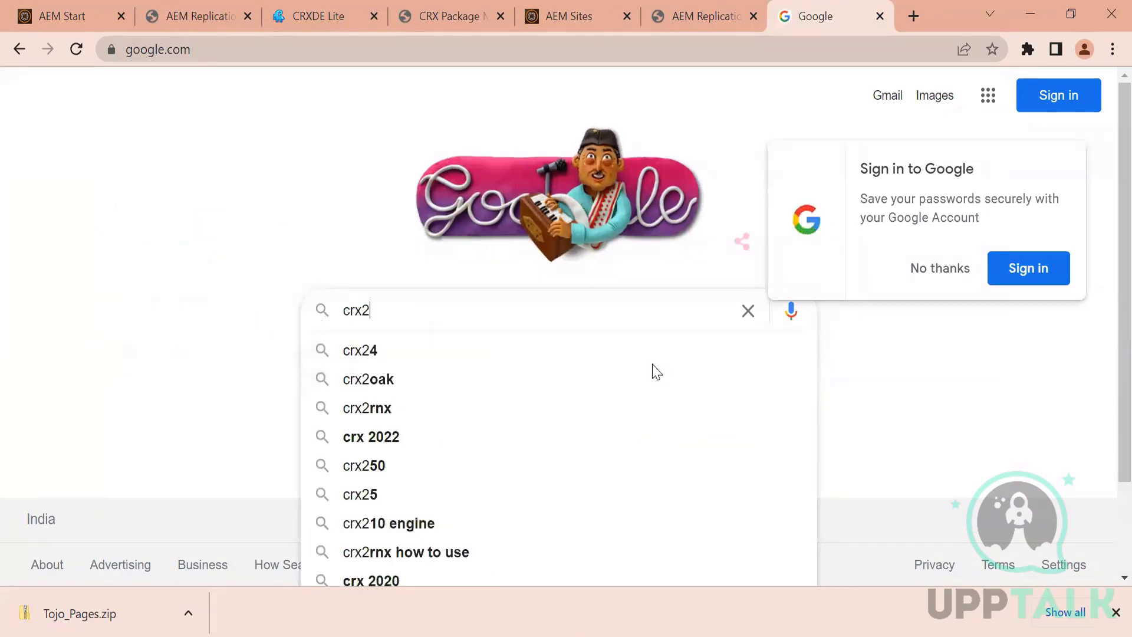
type("o")
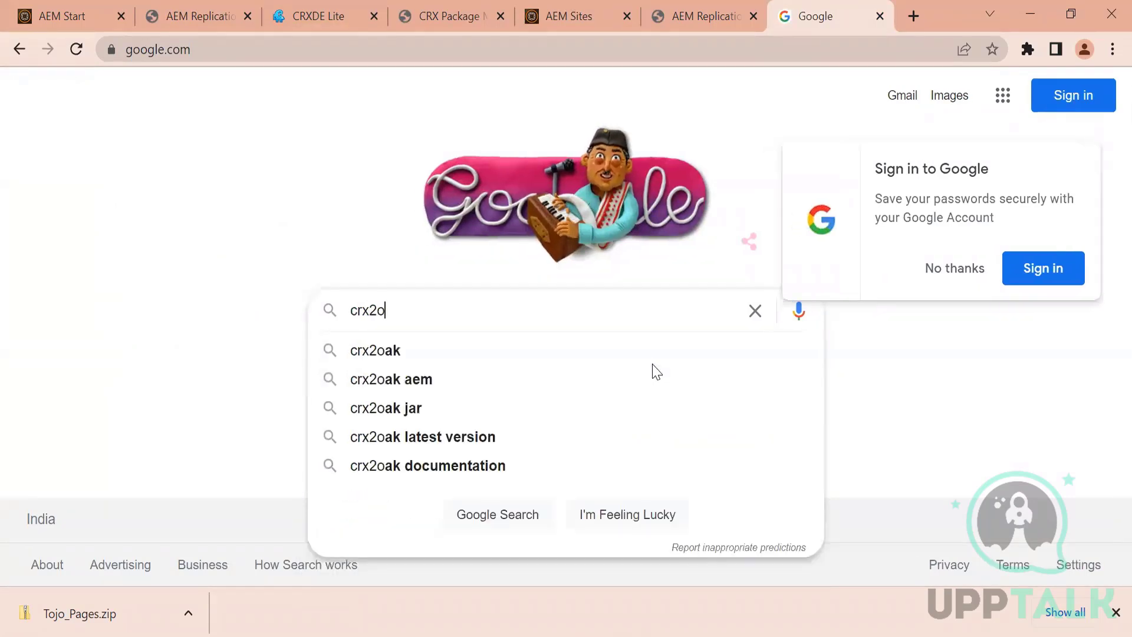
type("ak aem")
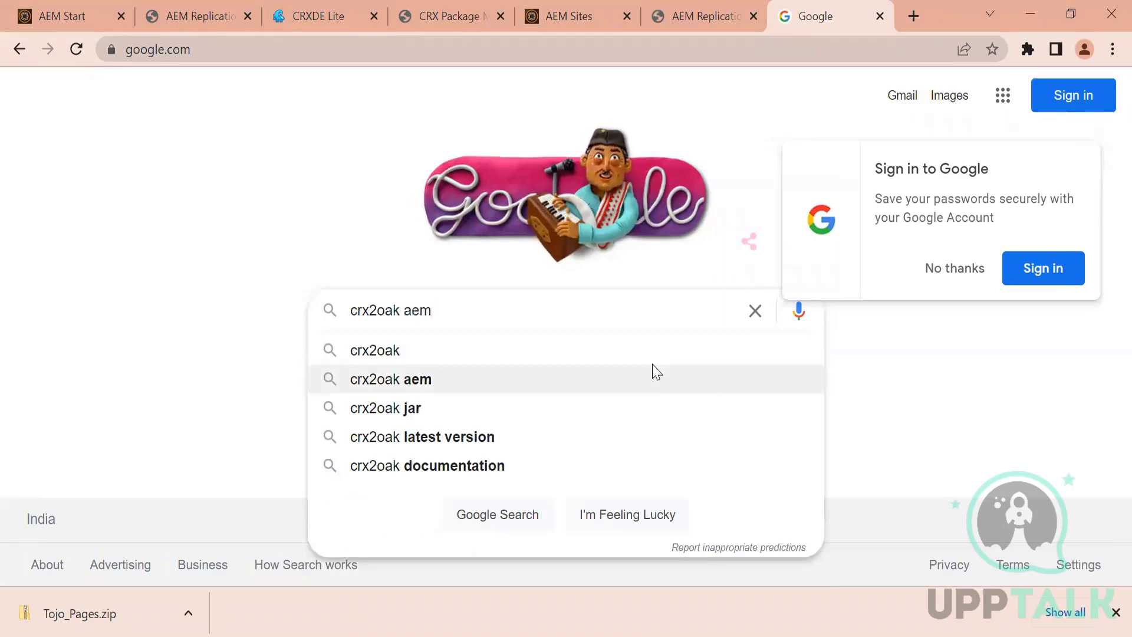
type(" to migratop")
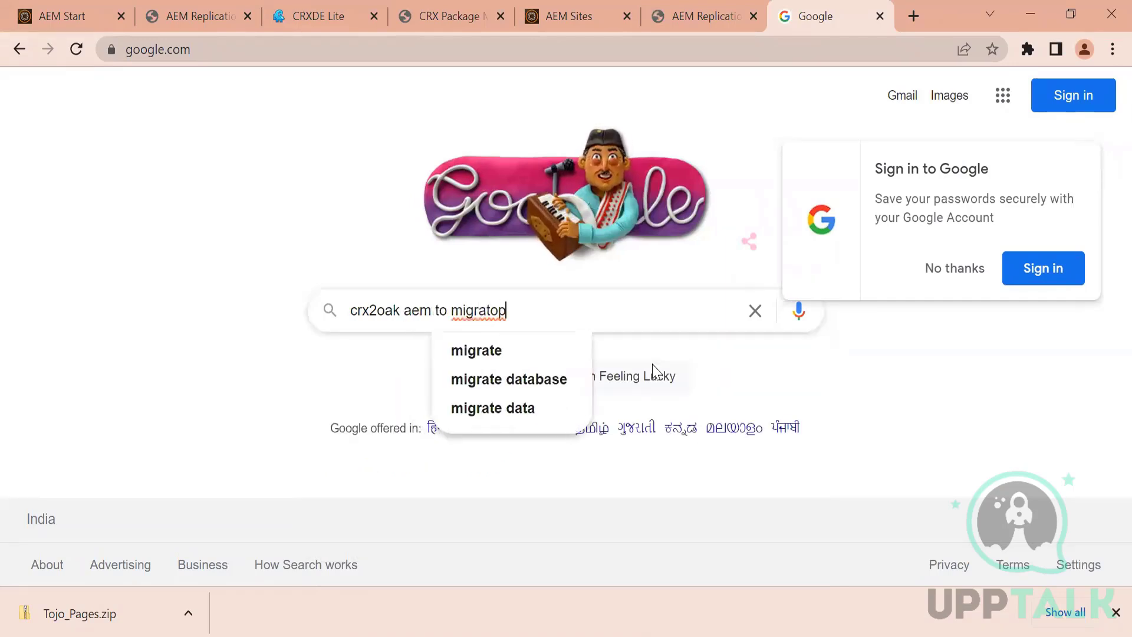
key("Down")
type("co")
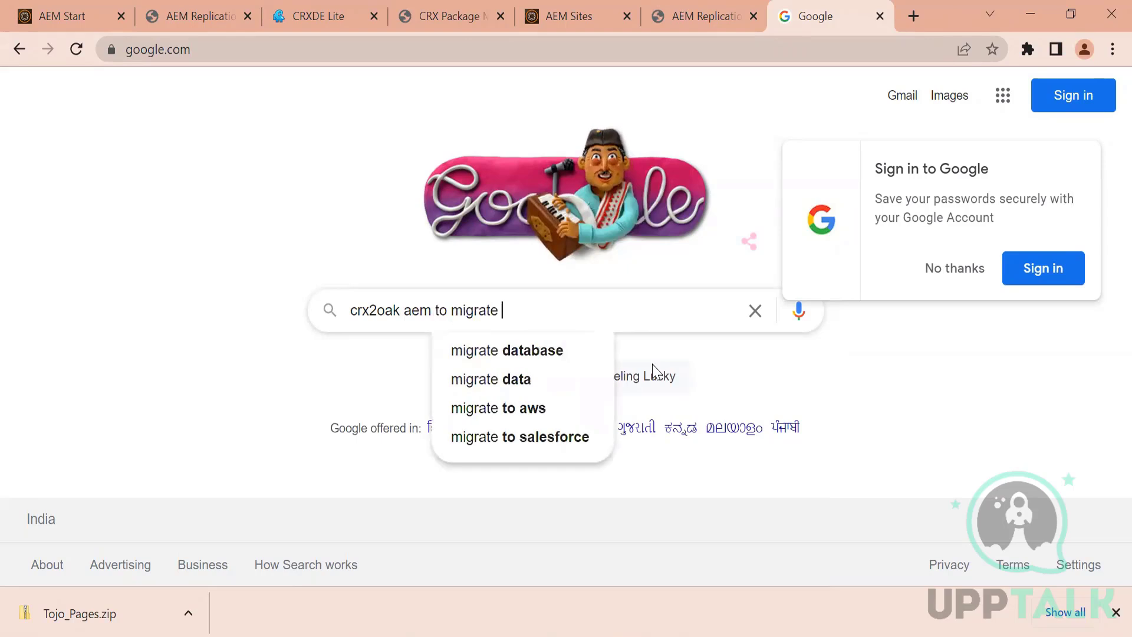
key("BackSpace")
key("BackSpace")
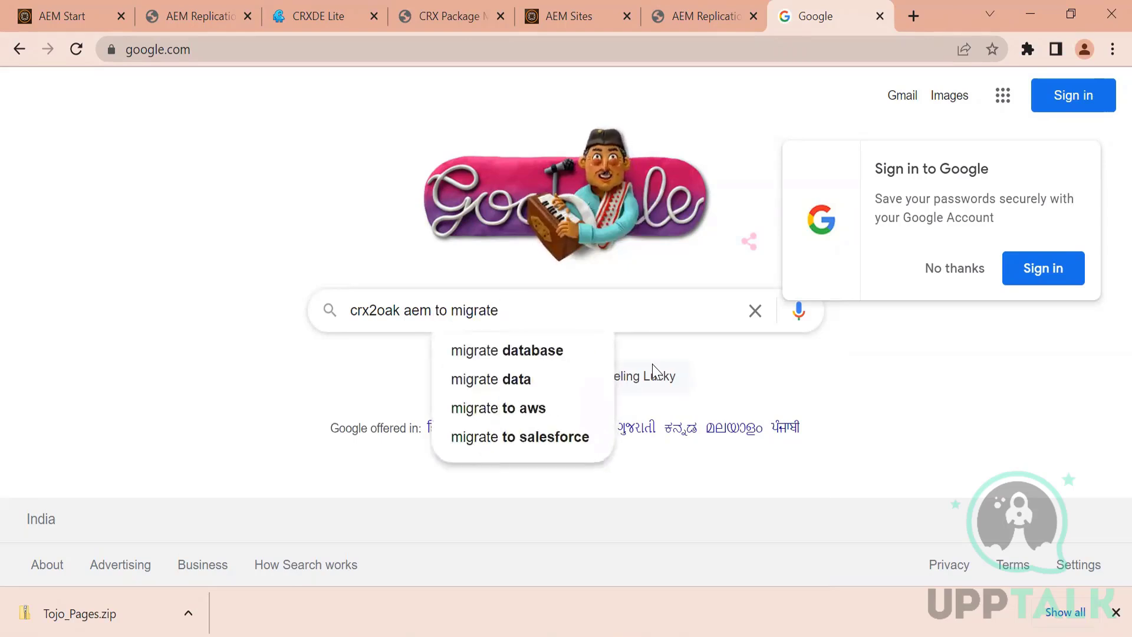
type("aem content")
key("Return")
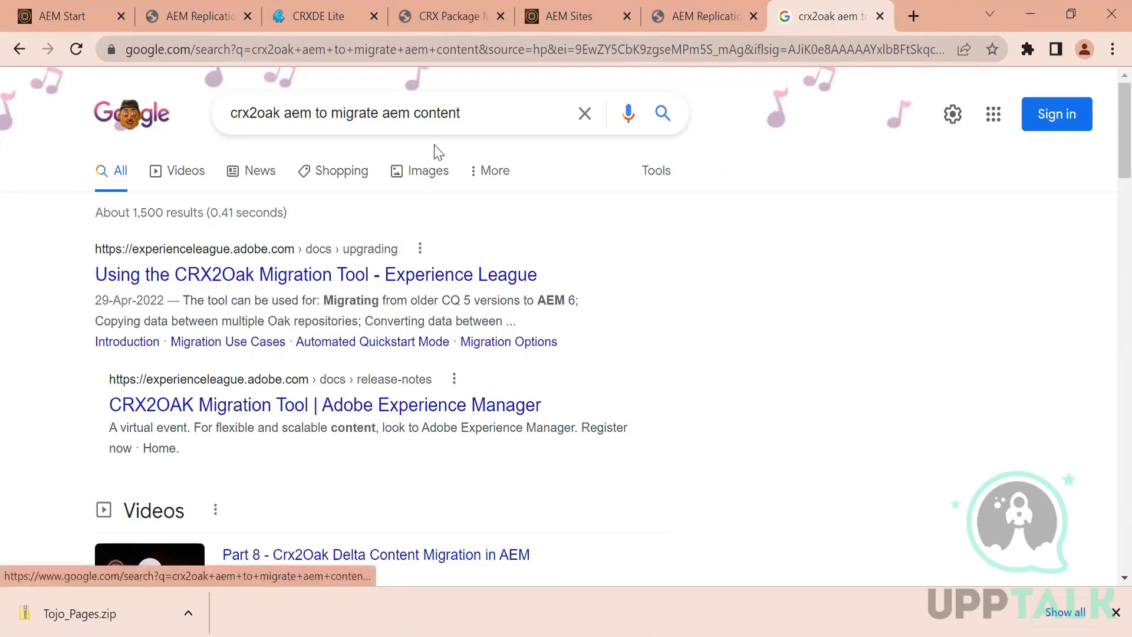
left_click(880, 21)
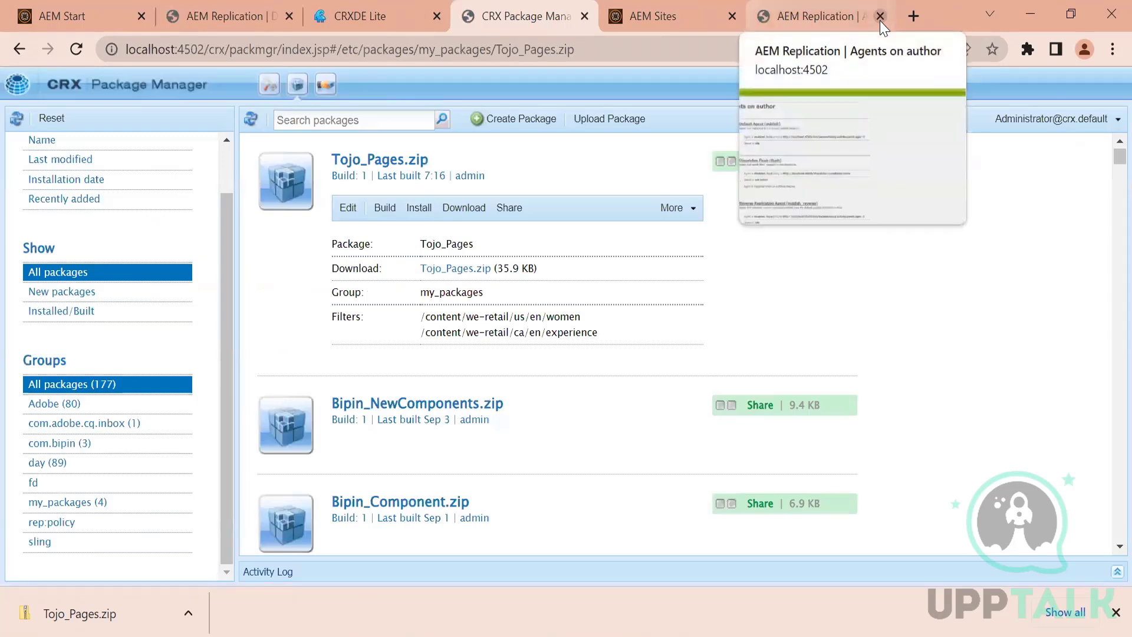
Search the web for "acs tool for content migration" in a new browser tab.
left_click(914, 18)
type("acs ")
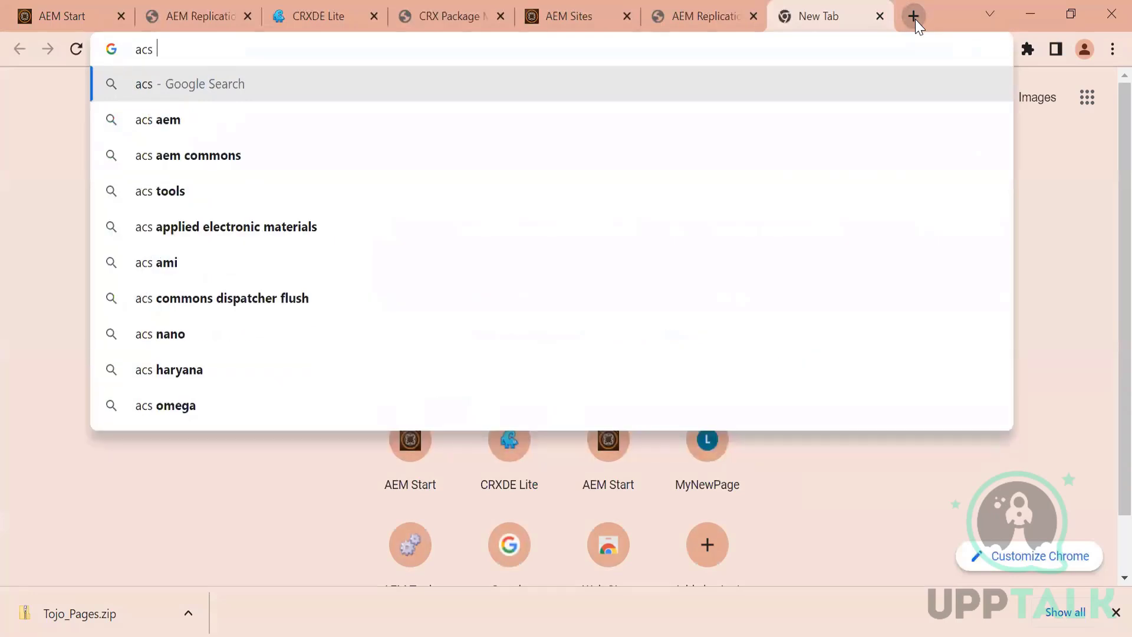
type("tool for ")
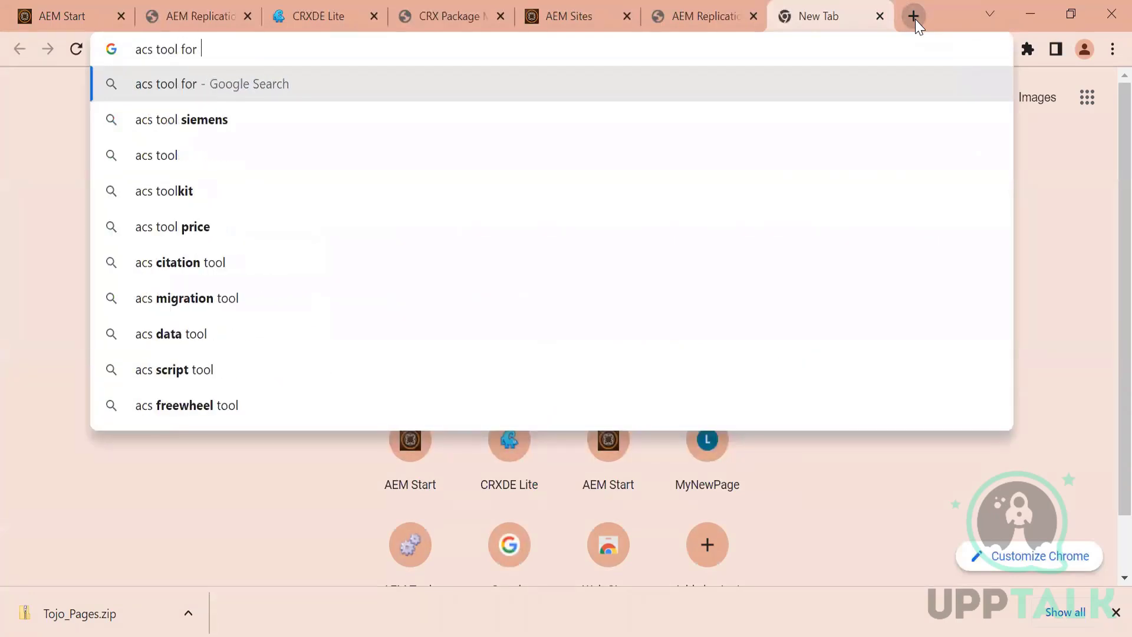
type("content migration")
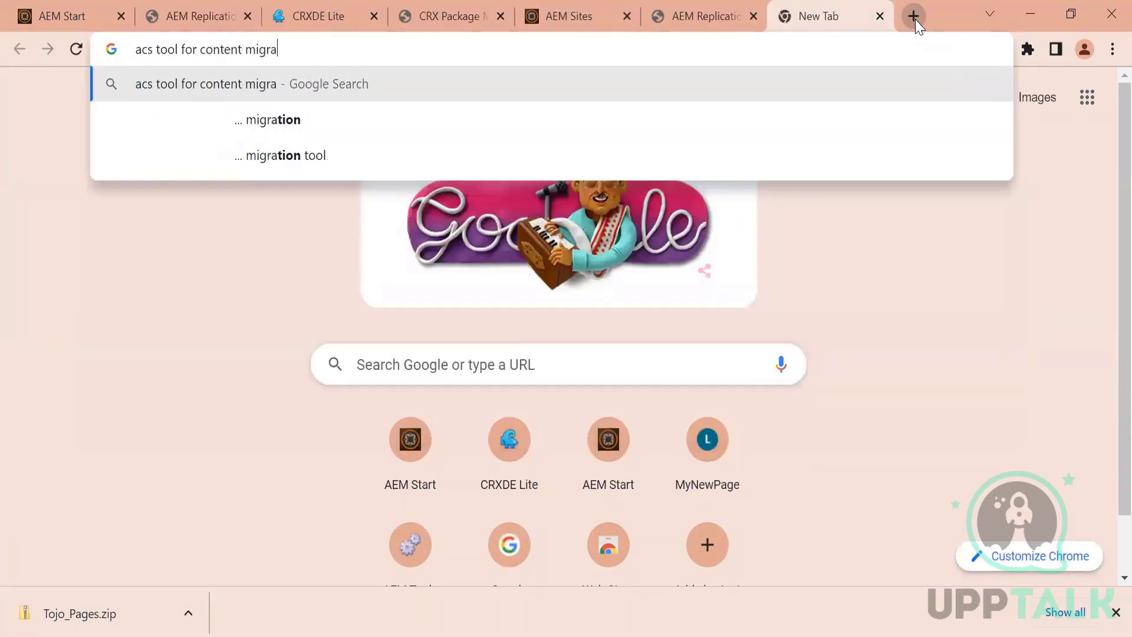
key("Return")
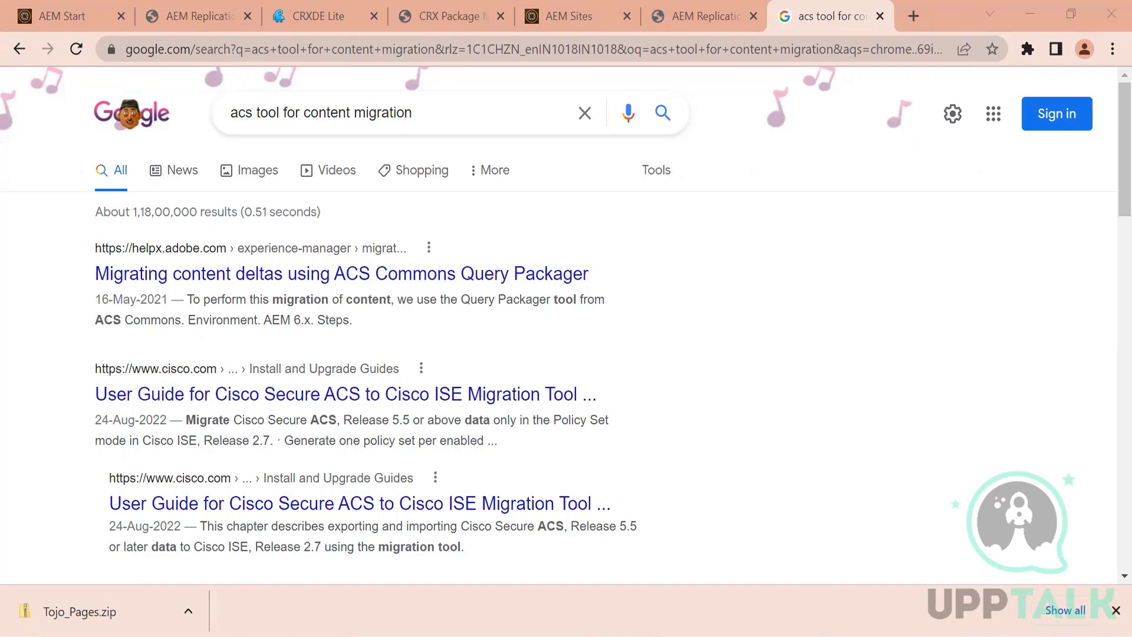
Switch to Notepad++ and add a "Content migration:" heading below the notes, followed by the line "acs content migration , Crx2oak".
key("alt+Tab")
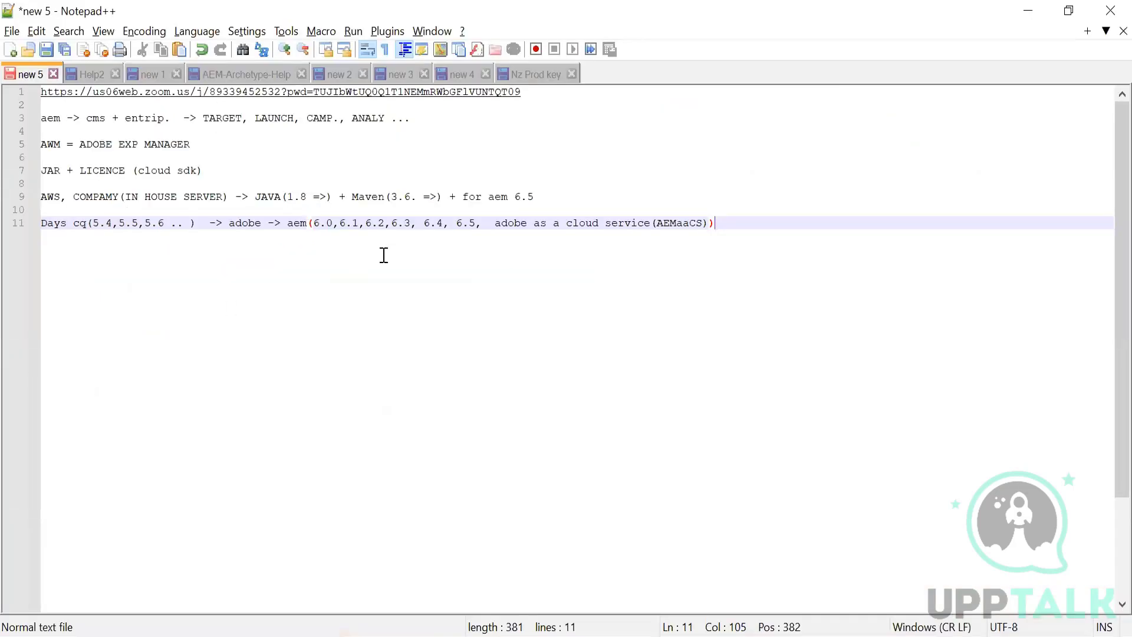
left_click(775, 220)
key("Return")
key("Return")
type("Content mi")
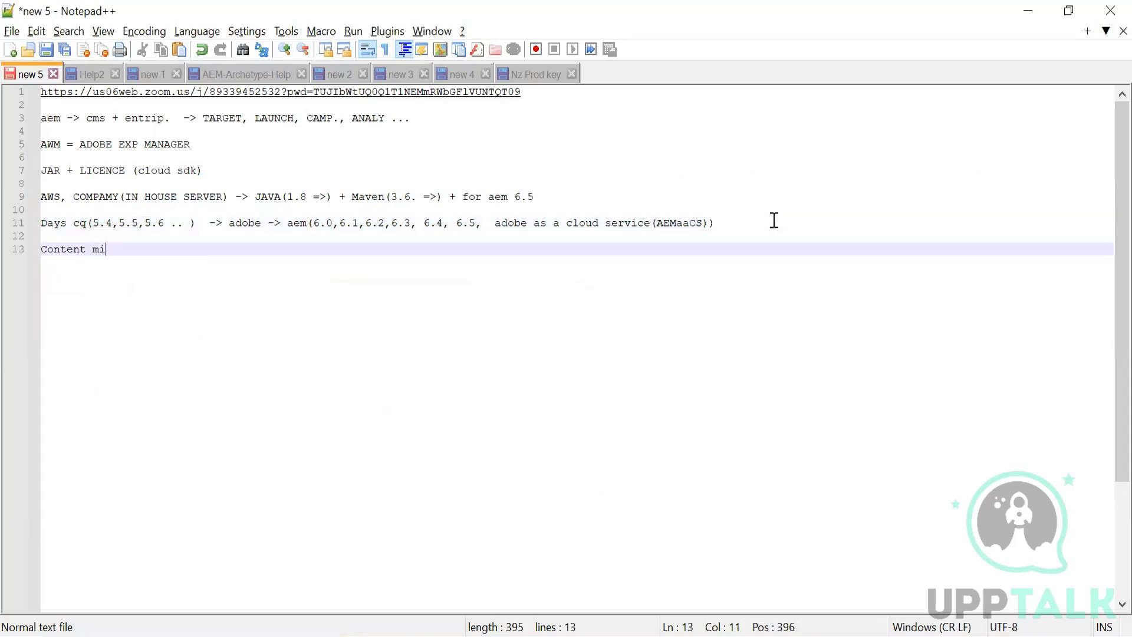
type("gration:")
key("Return")
type("acs content migration , Crx2oak")
key("Return")
key("BackSpace")
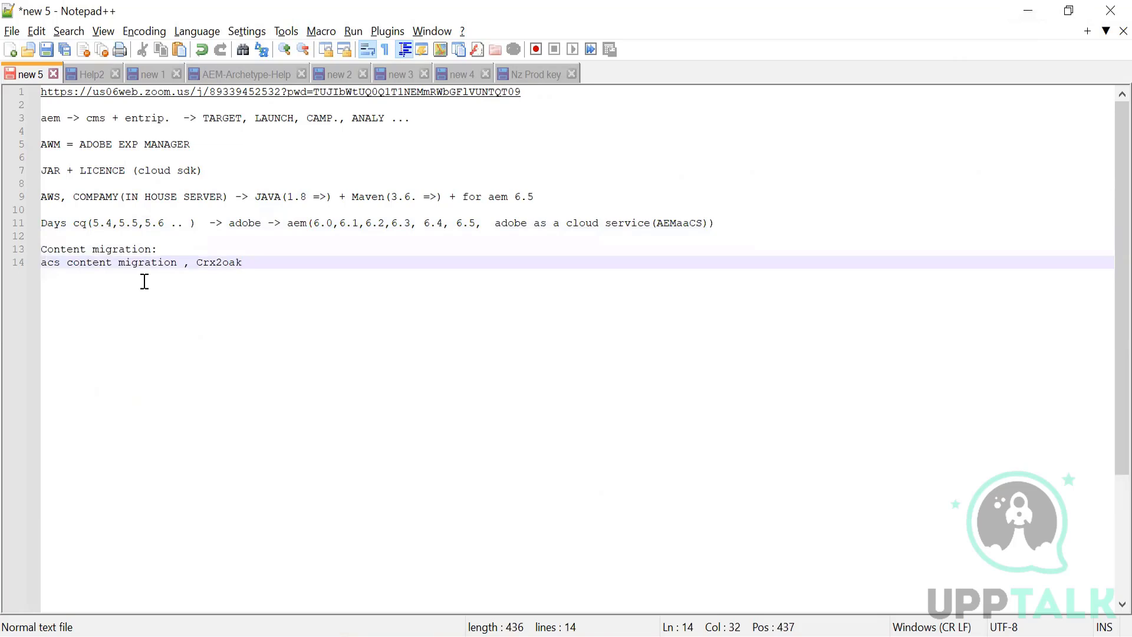
Highlight the content migration tools in the notes, and AEM 6.5 and the adobe cloud service entry in the version history line.
left_click_drag(74, 264, 225, 267)
left_click(280, 268)
left_click_drag(457, 223, 543, 223)
left_click(481, 227)
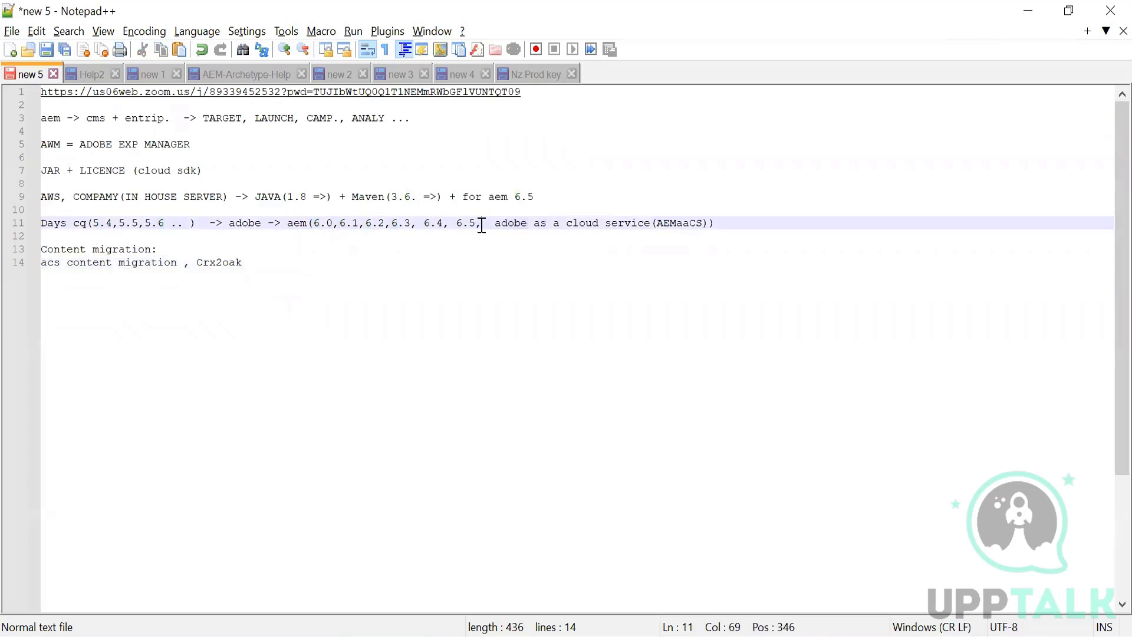
left_click_drag(494, 227, 565, 227)
left_click_drag(458, 226, 475, 226)
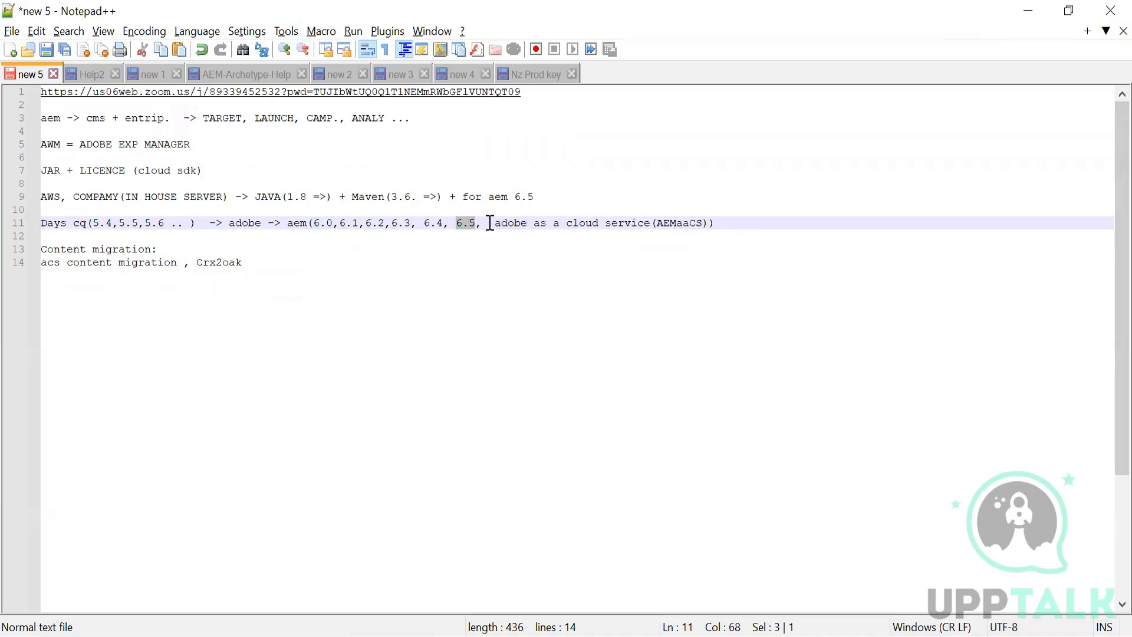
left_click(264, 263)
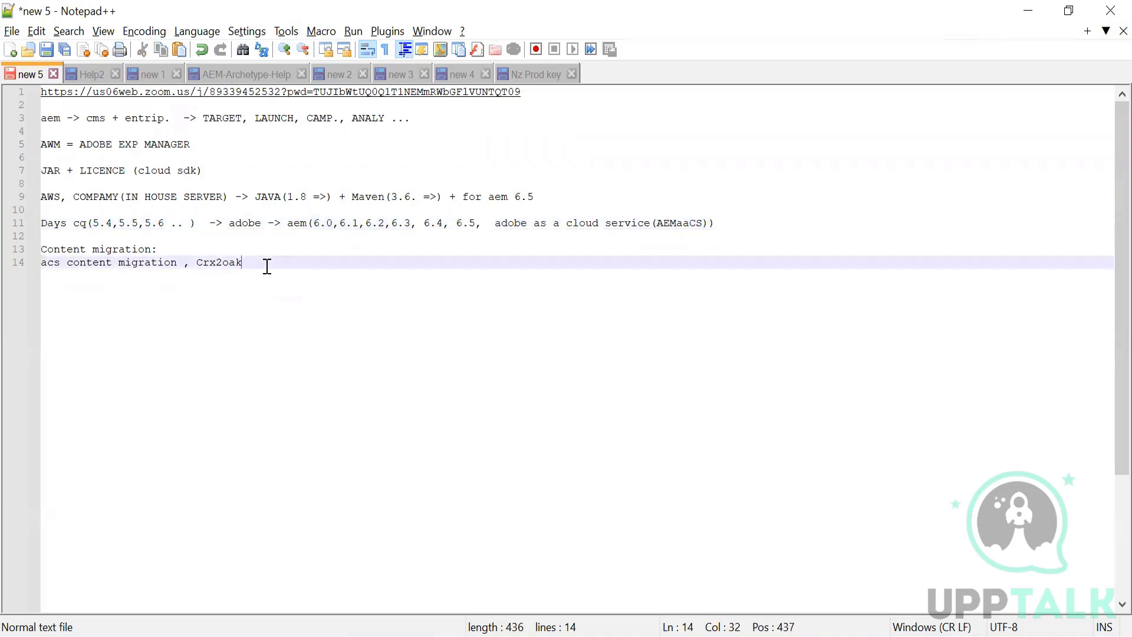
left_click_drag(458, 226, 480, 225)
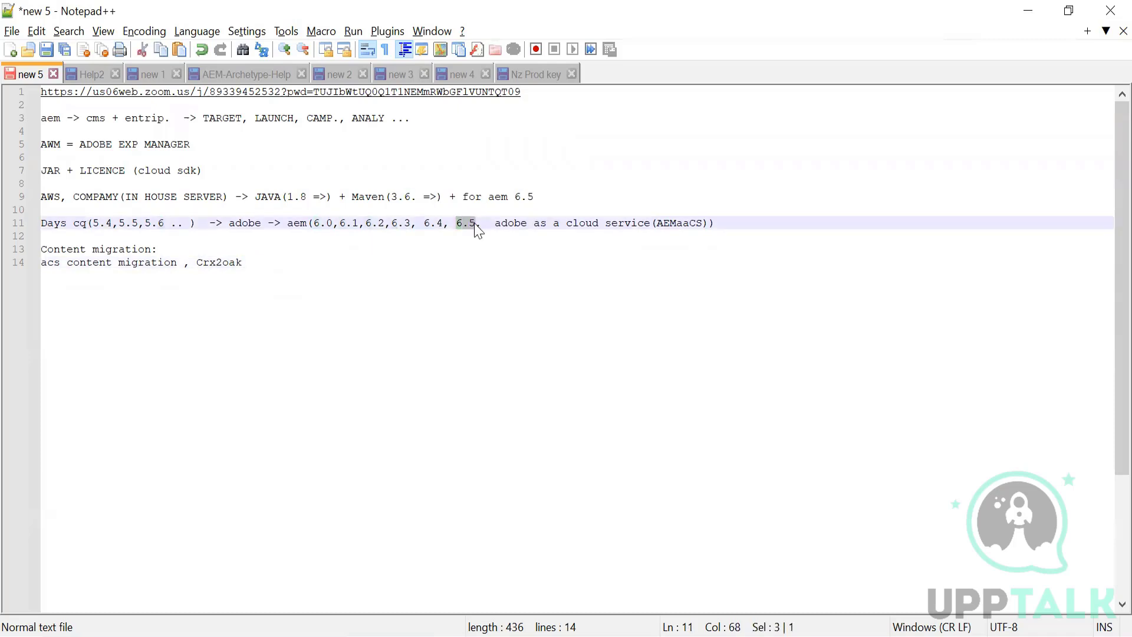
Append ", Content transfer tool for adobe as cloud service aem" to the content migration tools line.
left_click(265, 262)
type(", Con")
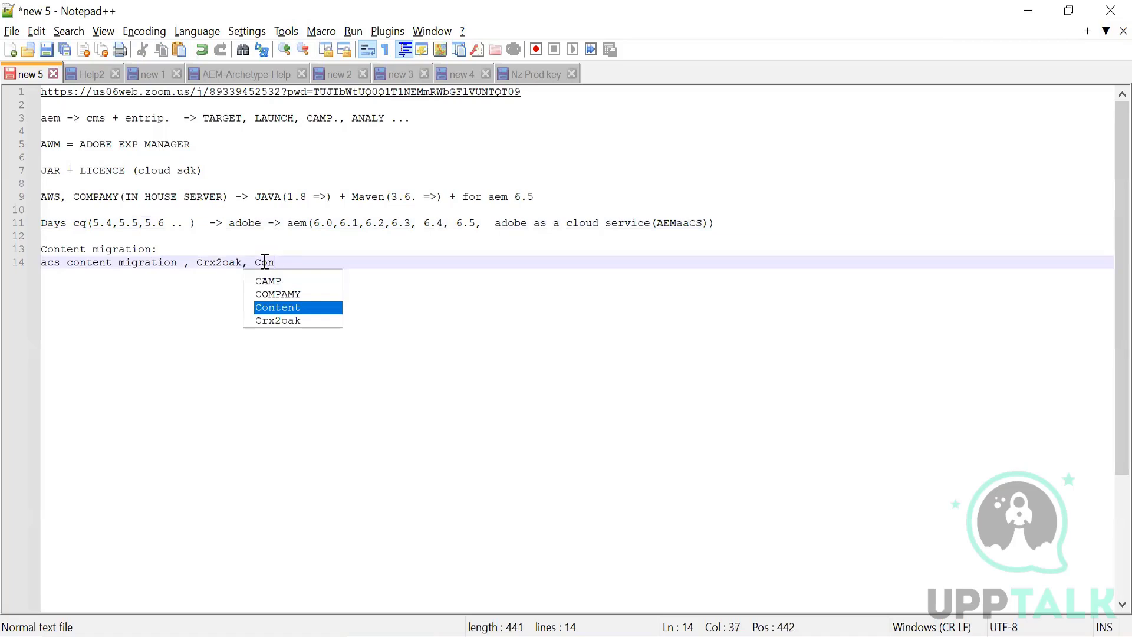
key("Return")
type("tra")
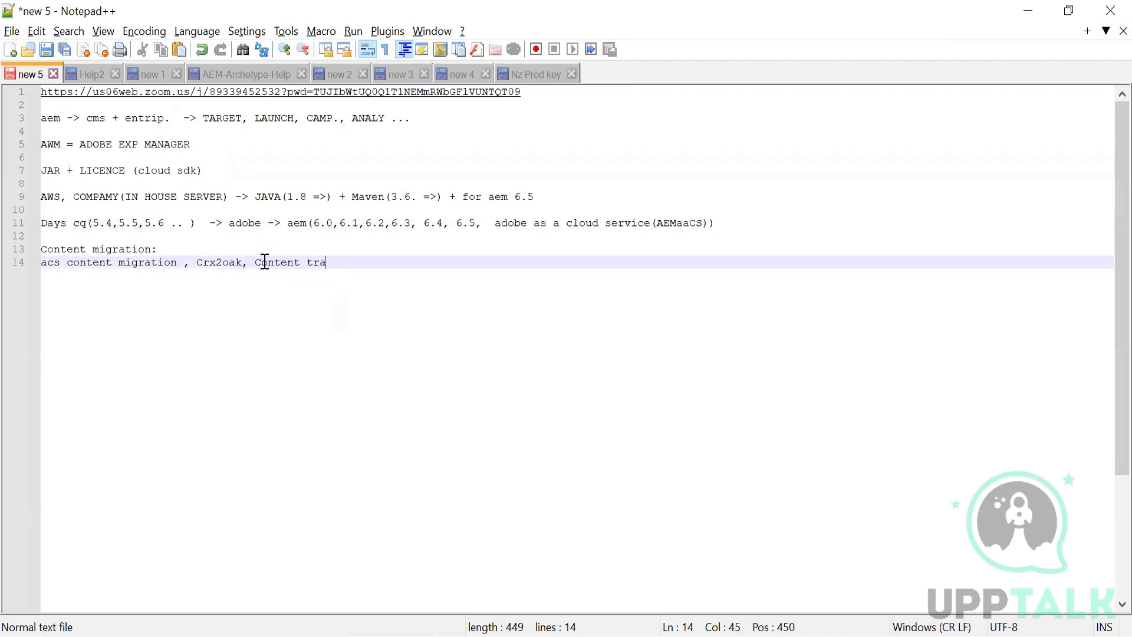
type("nsfer tool for adobe as cl")
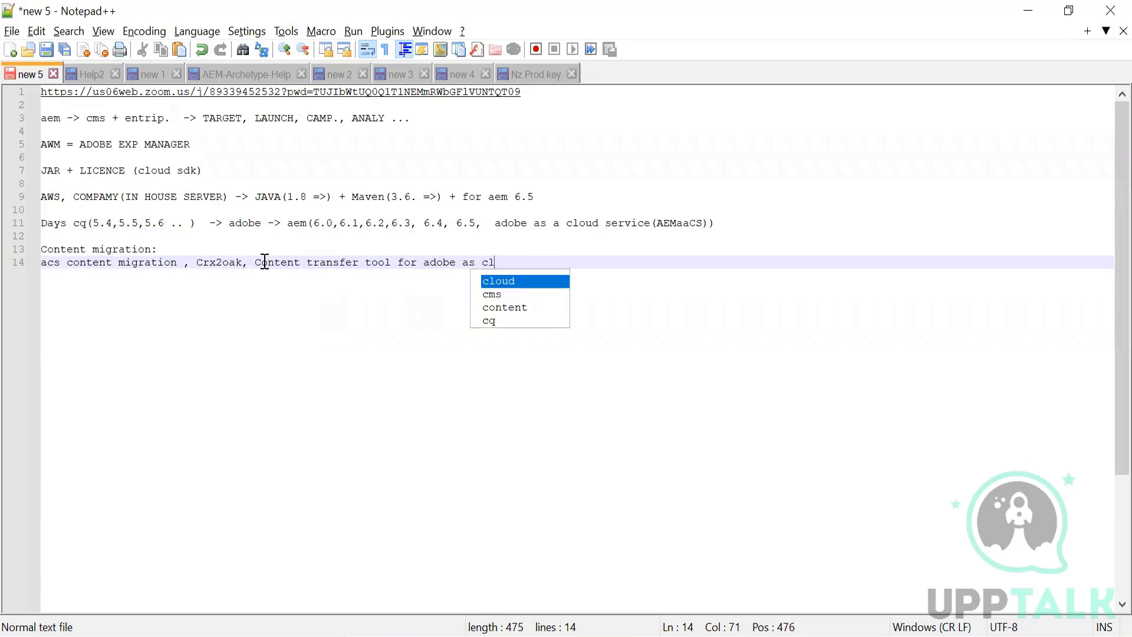
type("oud service aem")
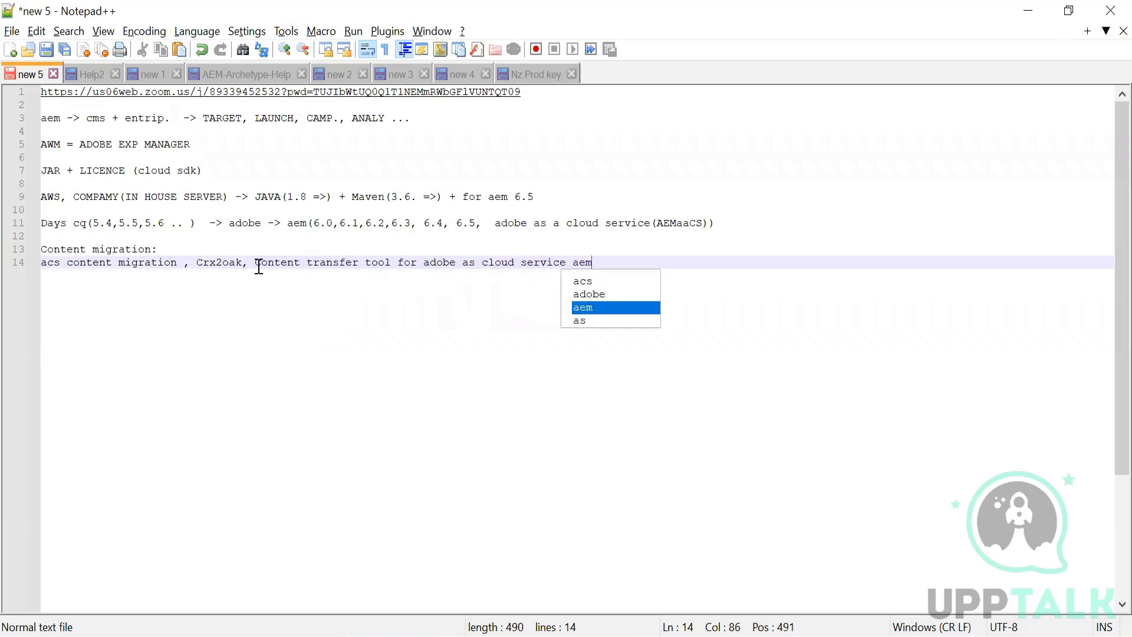
Highlight "Content transfer tool" in the content migration line and "adobe as a cloud service" in the version history line.
left_click_drag(256, 264, 392, 263)
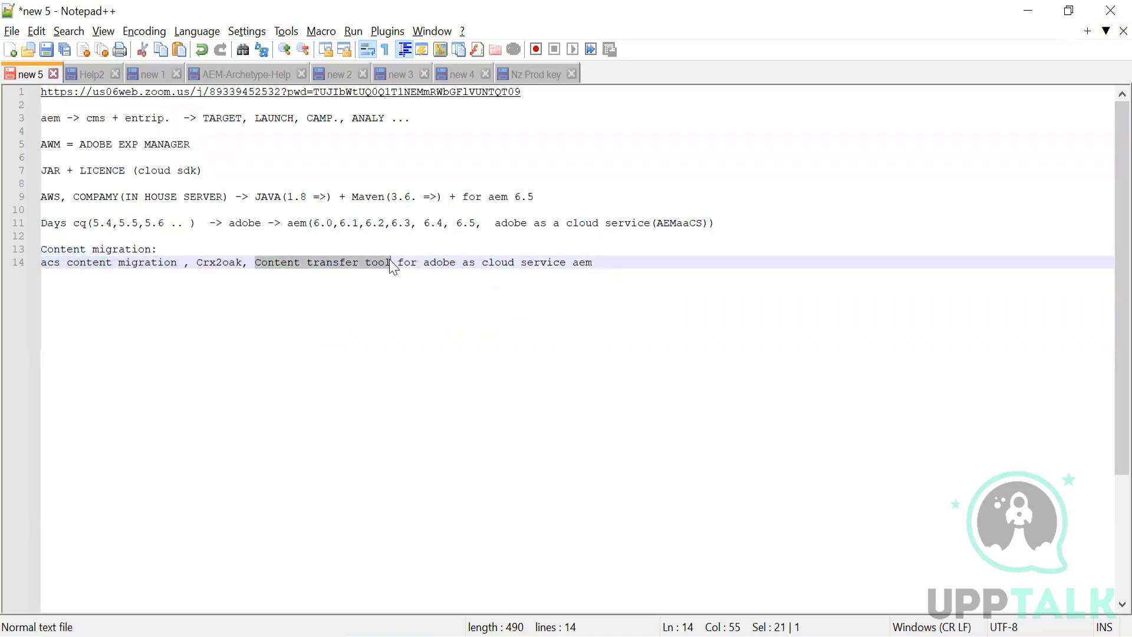
left_click(596, 284)
left_click_drag(597, 263, 443, 263)
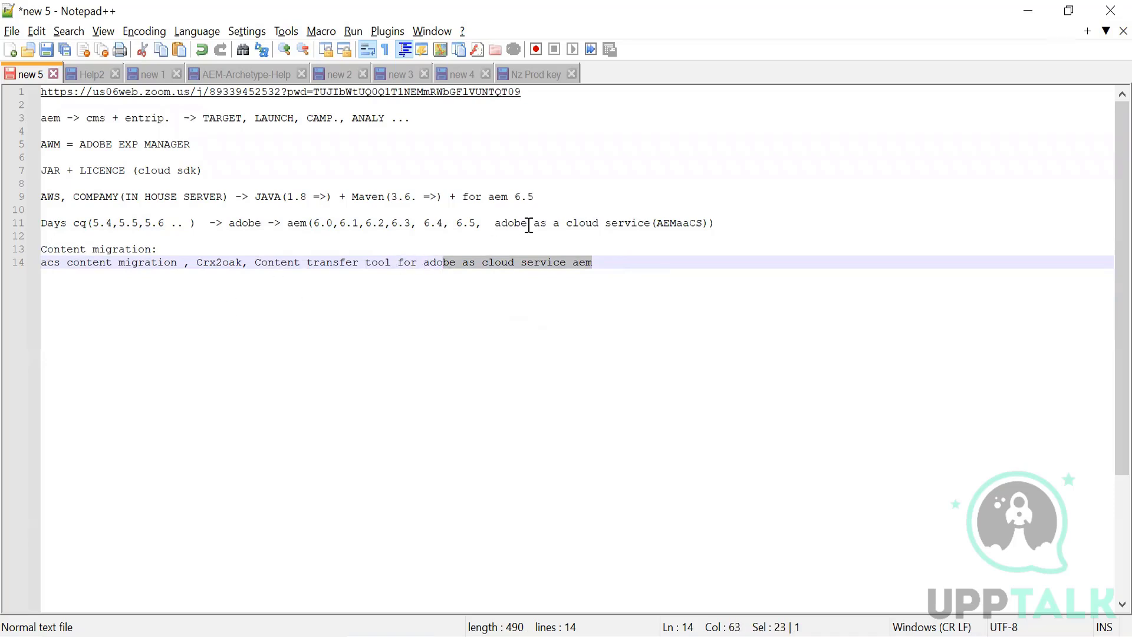
left_click_drag(497, 224, 641, 229)
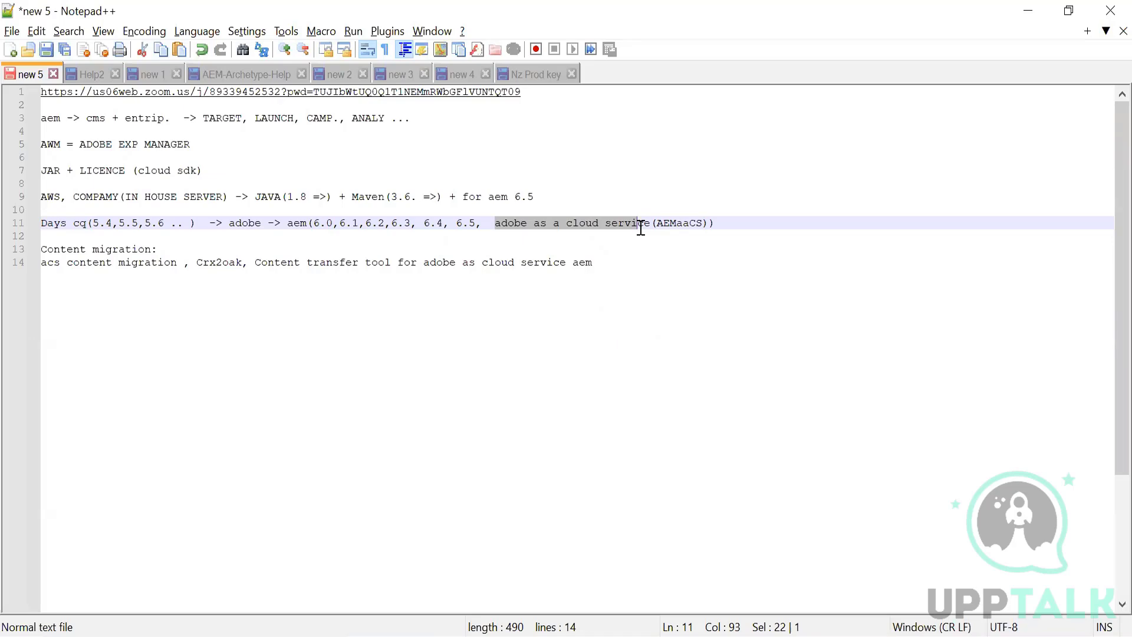
Glance at CRXDE Lite in the browser, return to the notes, and highlight the adobe as a cloud service and 6.5 entries.
key("alt+Tab")
key("ctrl+3")
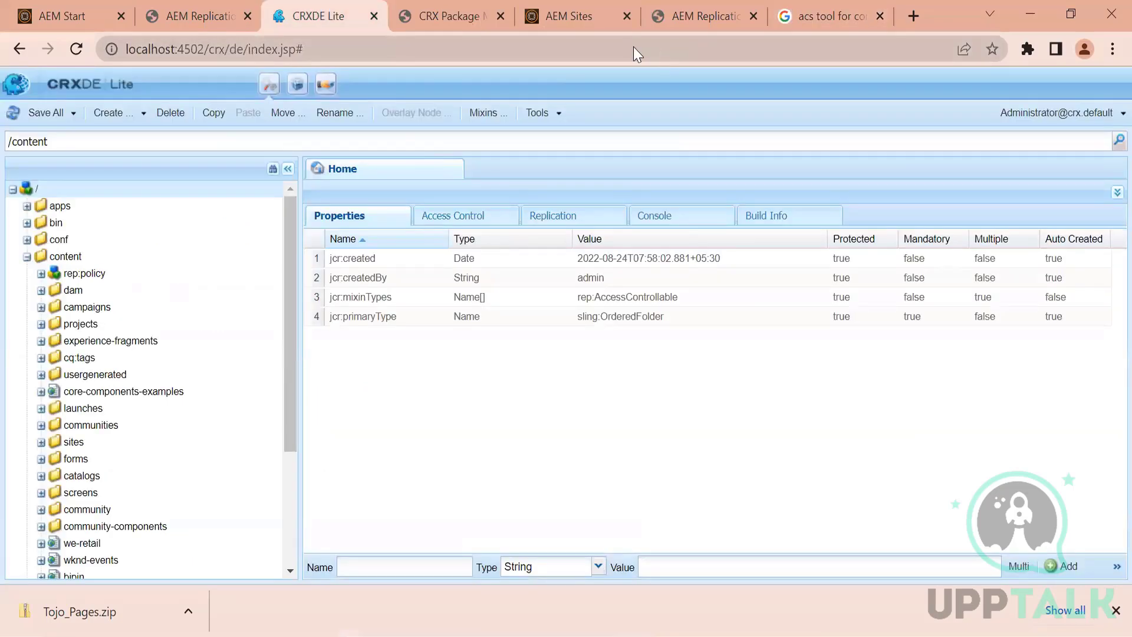
key("alt+Tab")
key("alt+Tab")
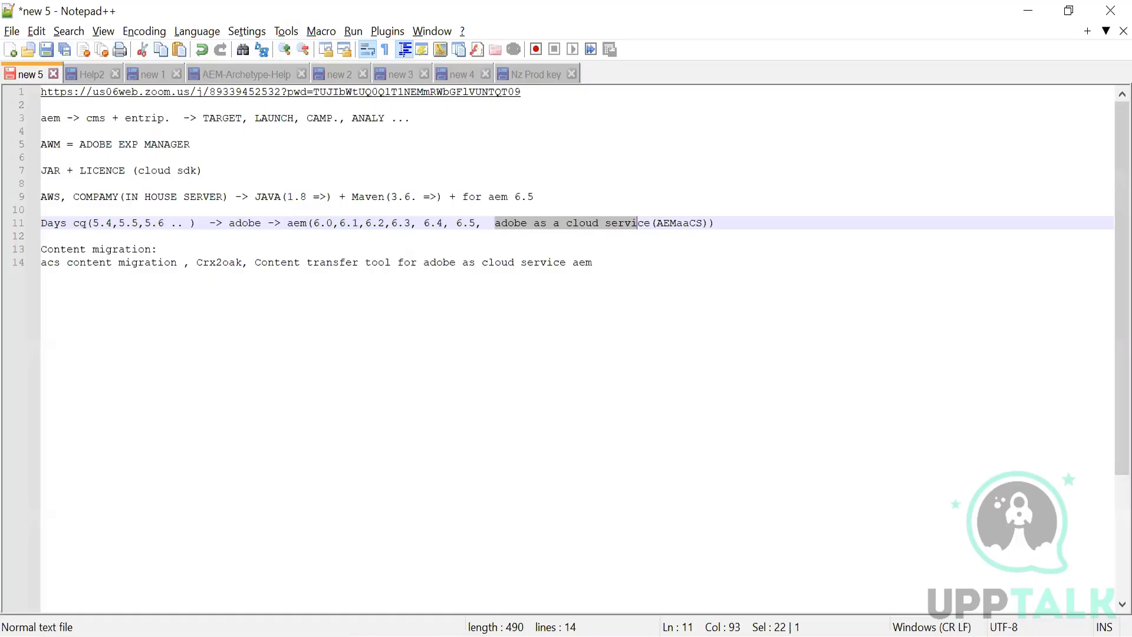
left_click(459, 255)
left_click_drag(495, 222, 678, 226)
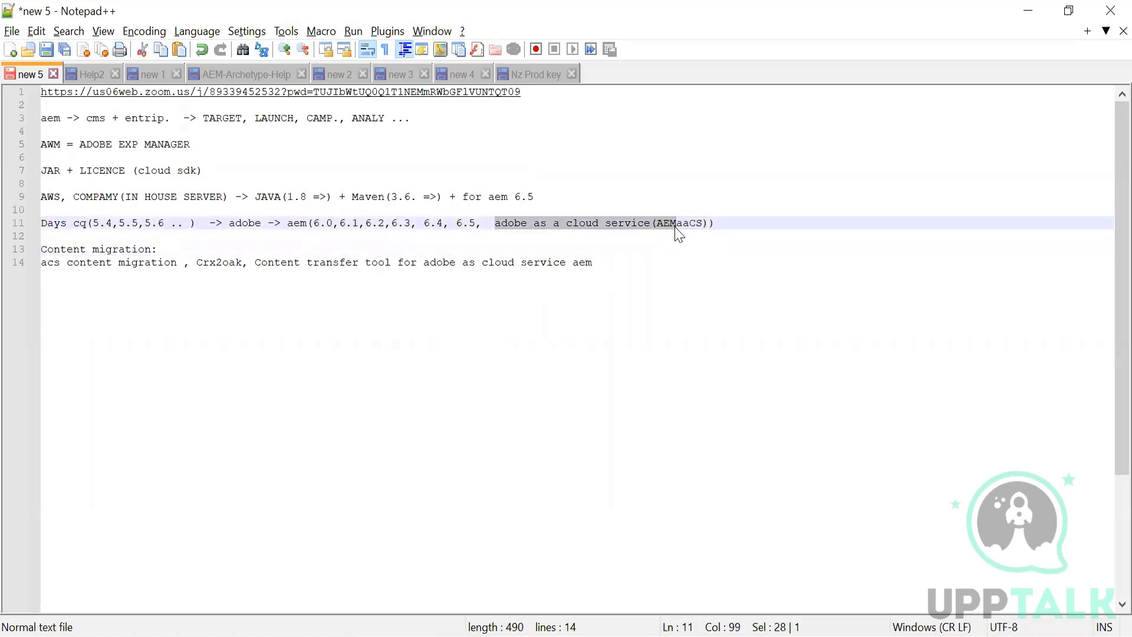
left_click_drag(456, 225, 479, 222)
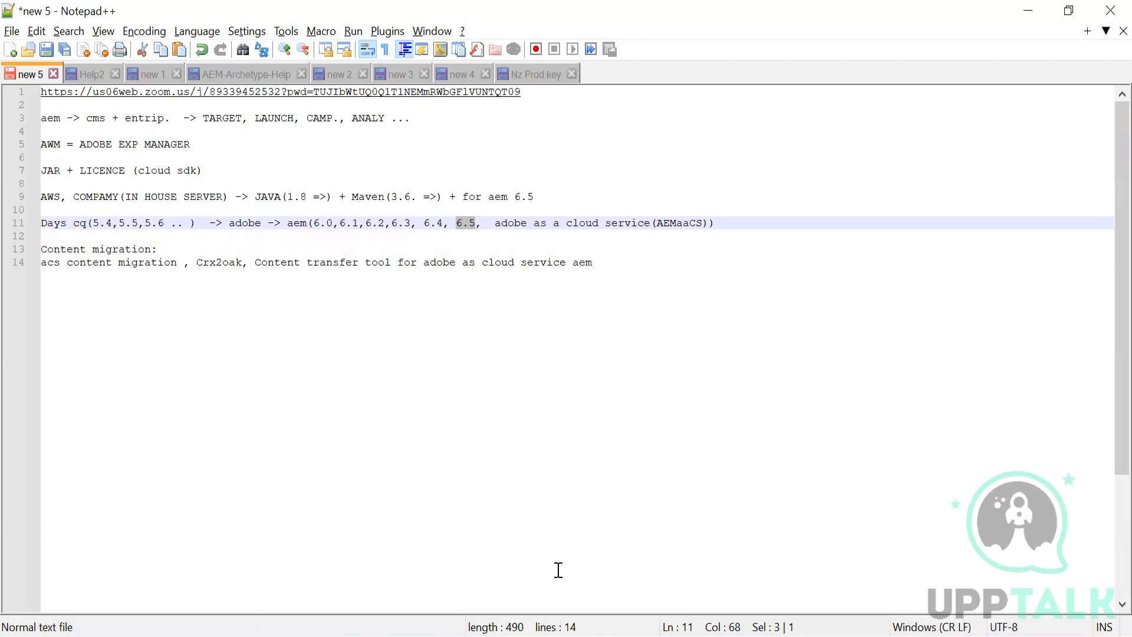
Minimize the Paint diagram, switch to Chrome, and open the Sites console from the AEM start page, dismissing the product tour.
key("alt+Tab")
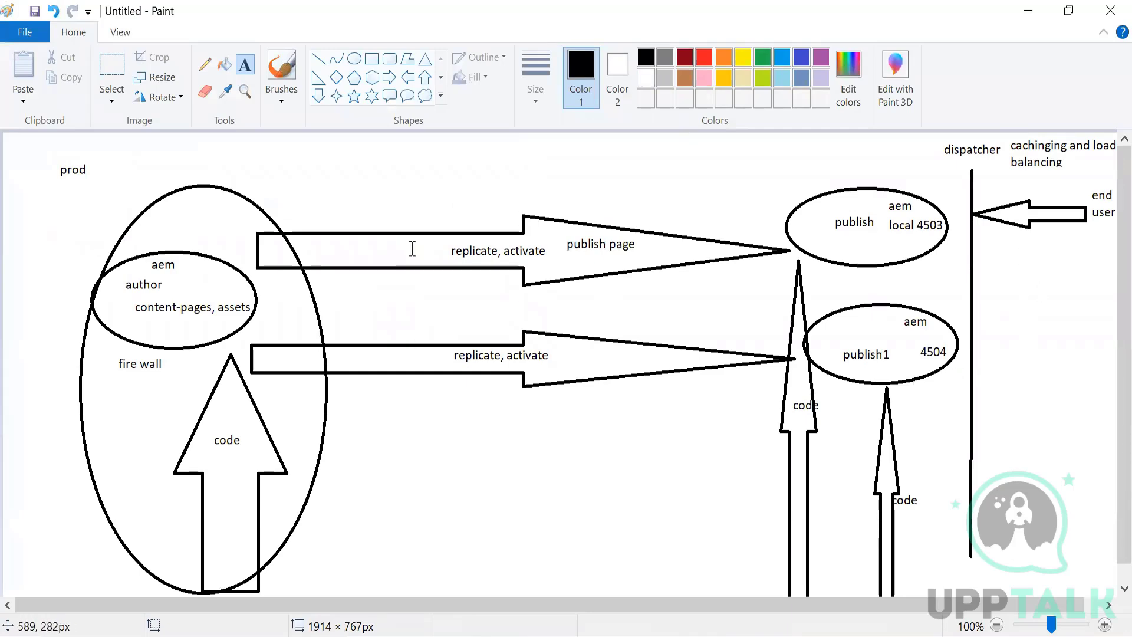
left_click(1019, 13)
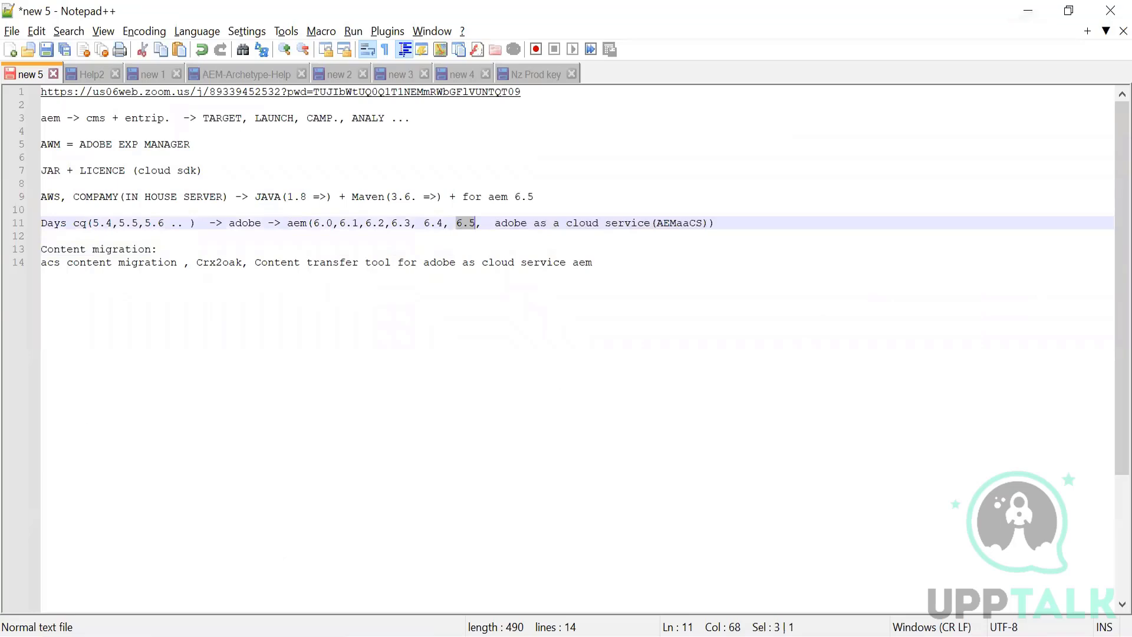
key("alt+Tab")
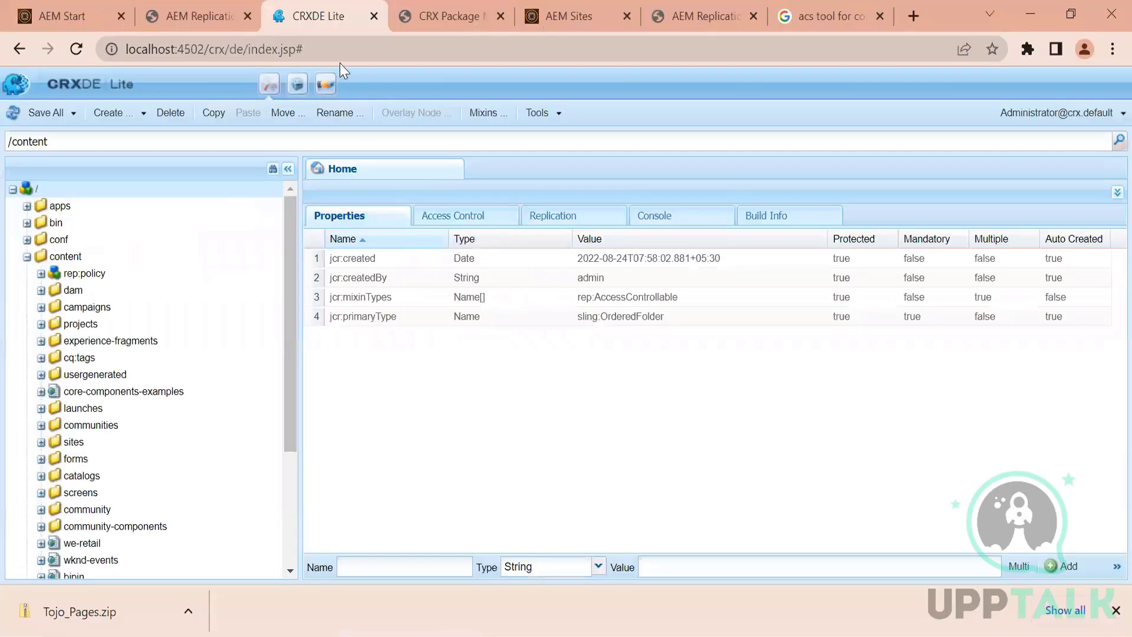
left_click(195, 16)
left_click(89, 16)
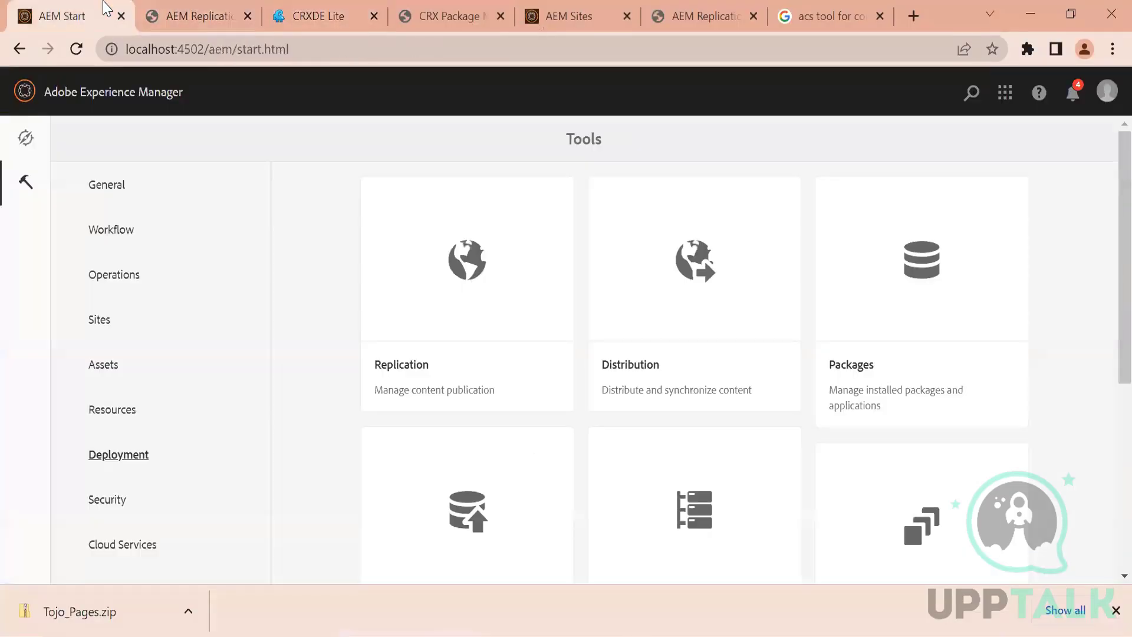
left_click(13, 142)
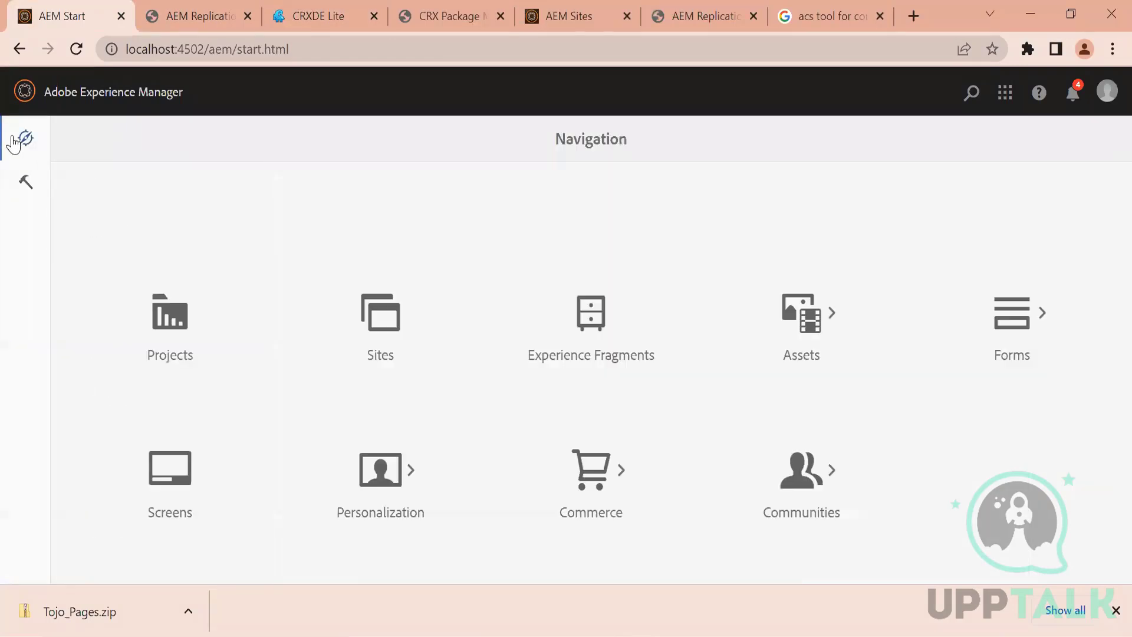
left_click(380, 316)
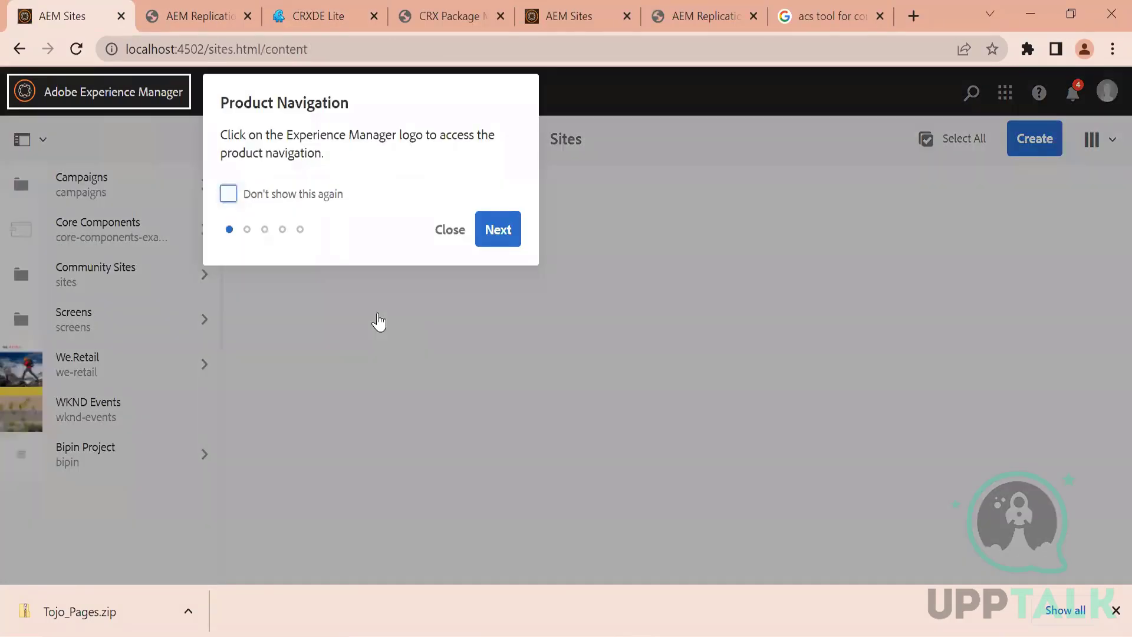
left_click(446, 231)
Open the Women page under We.Retail, United States, English for editing.
left_click(168, 381)
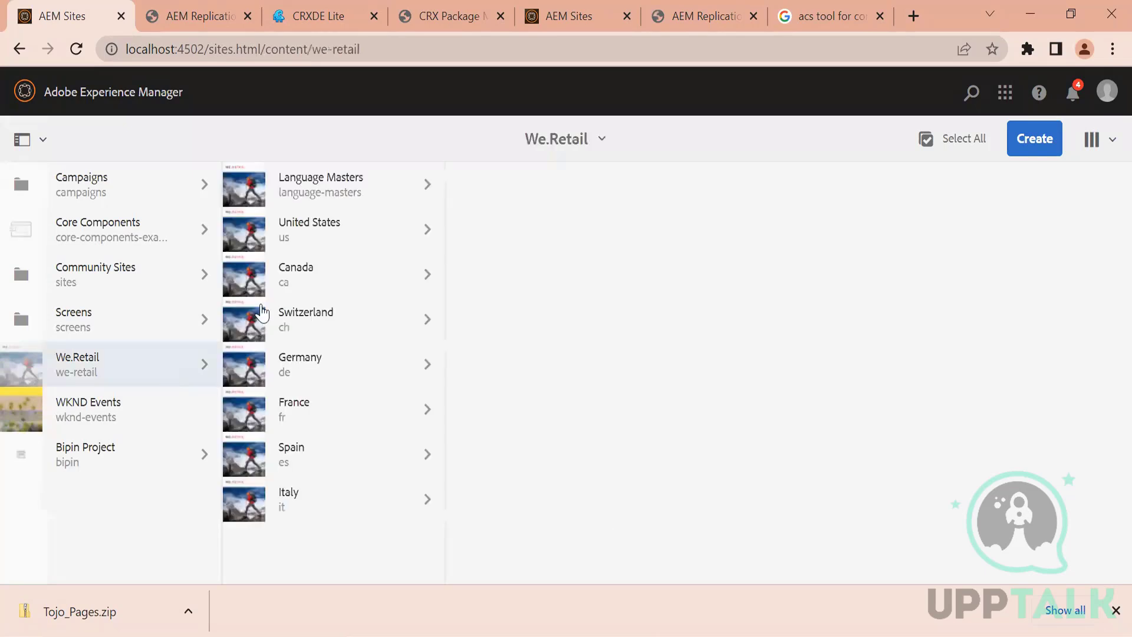
left_click(376, 230)
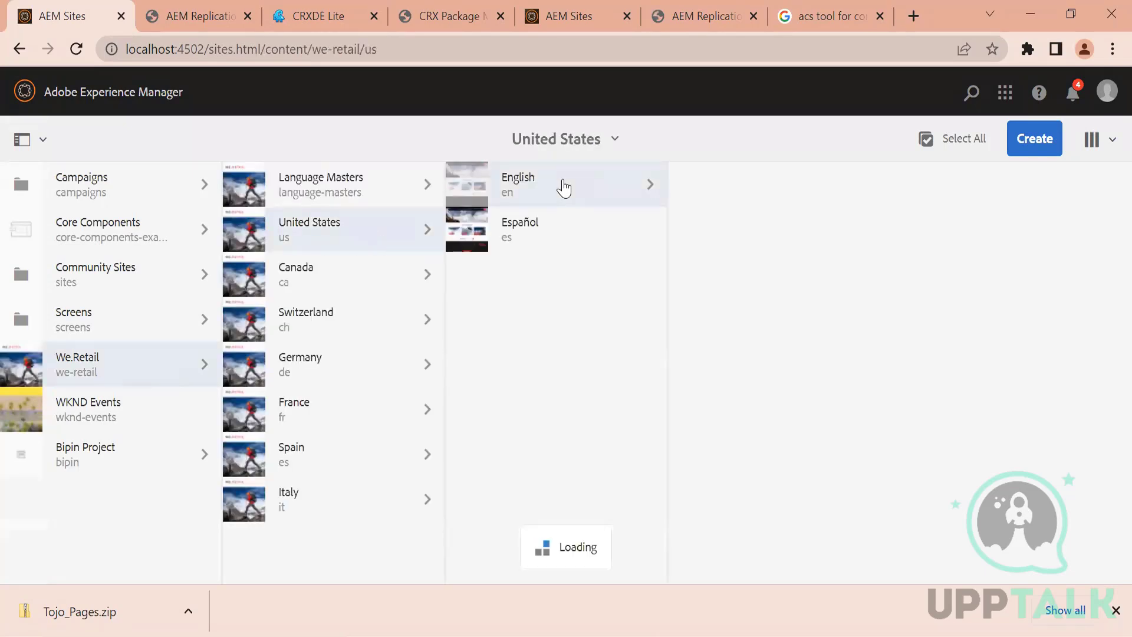
left_click(565, 187)
left_click(689, 274)
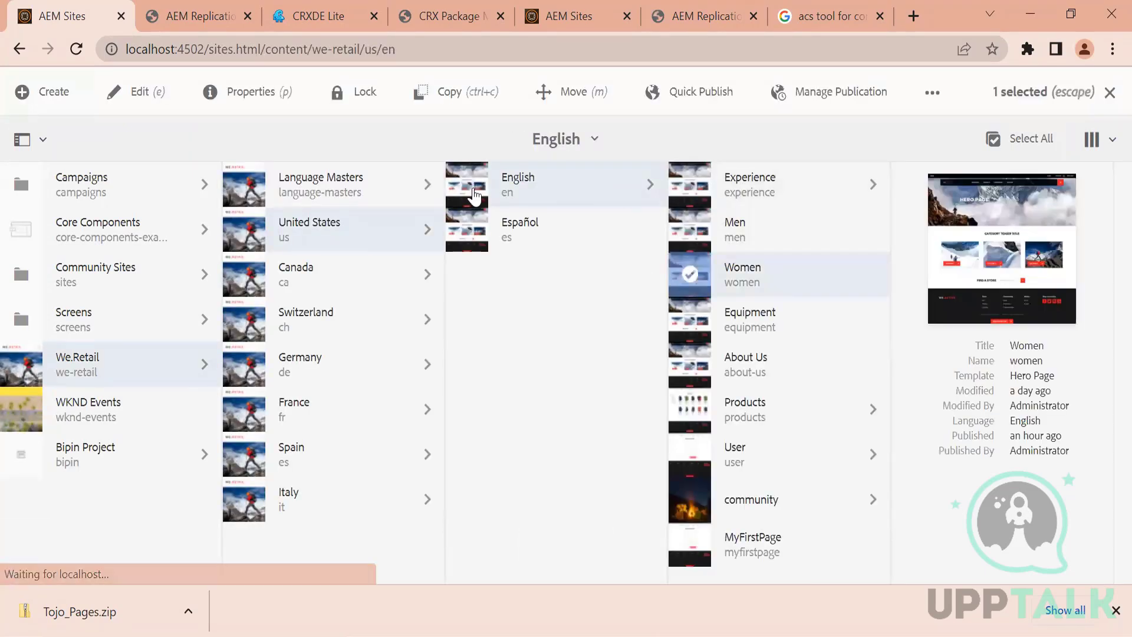
left_click(136, 93)
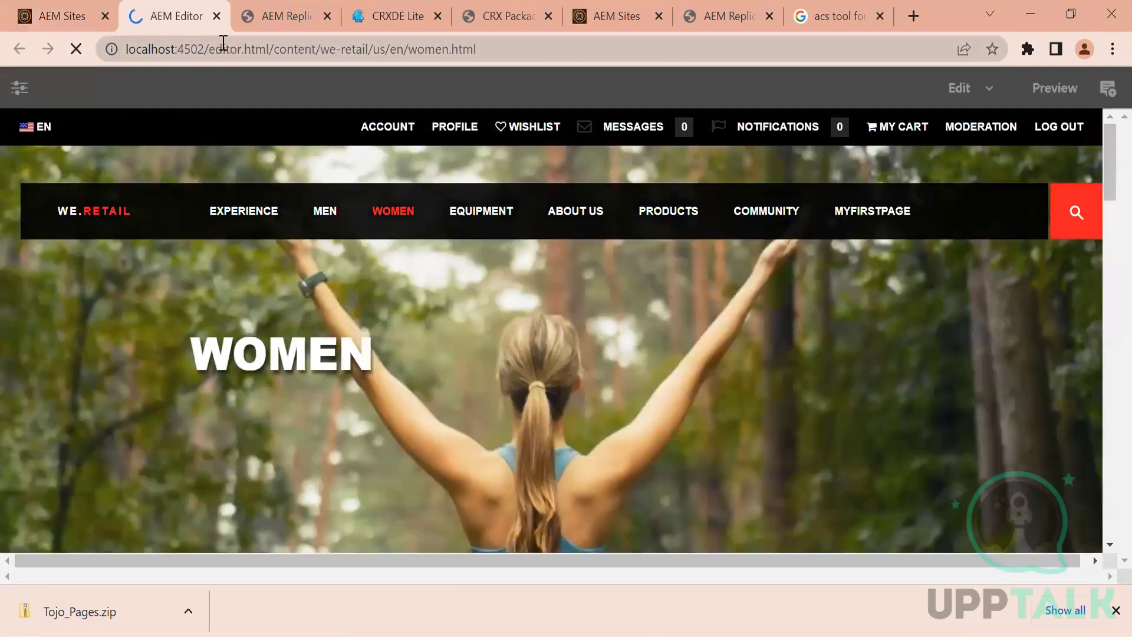
Highlight the /editor.html part of the page address and view the available editor modes.
left_click_drag(204, 47, 271, 46)
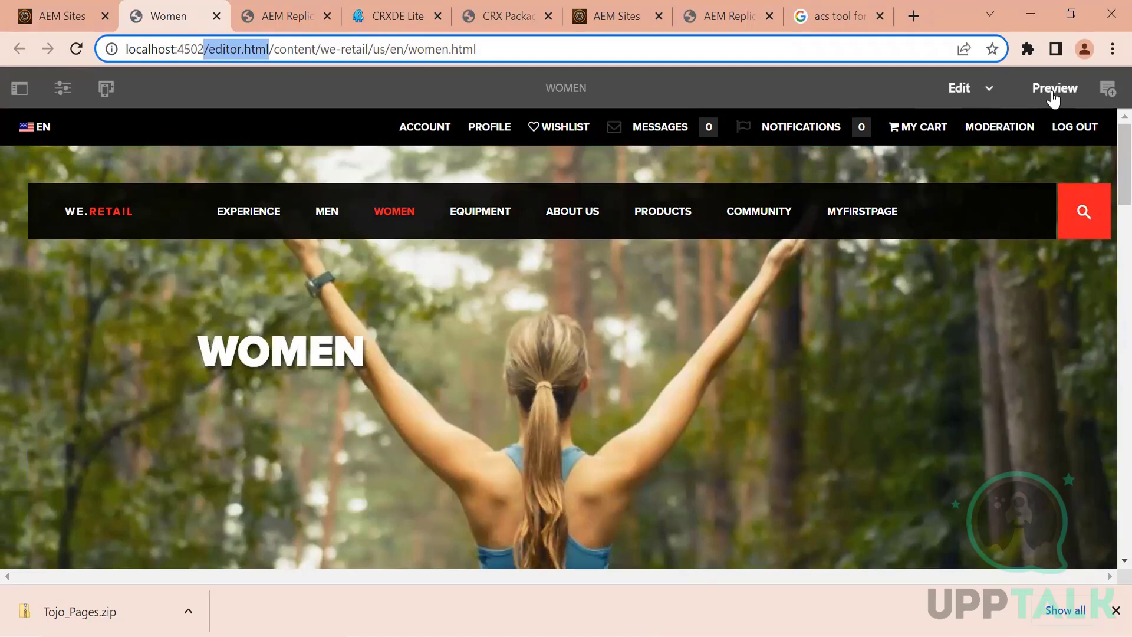
left_click(990, 91)
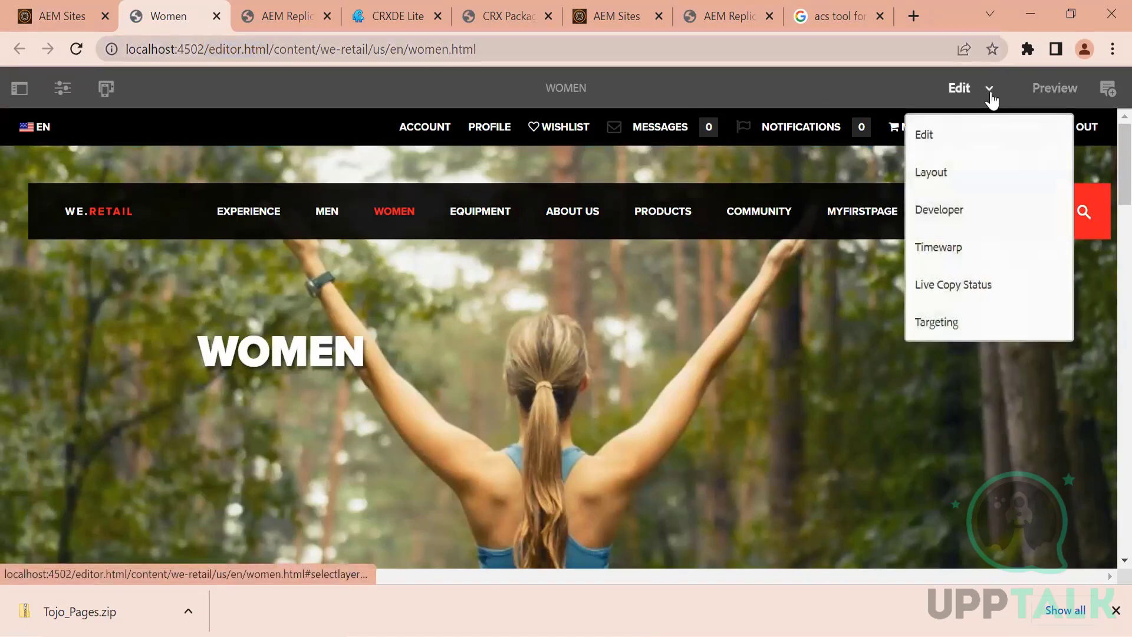
left_click(831, 71)
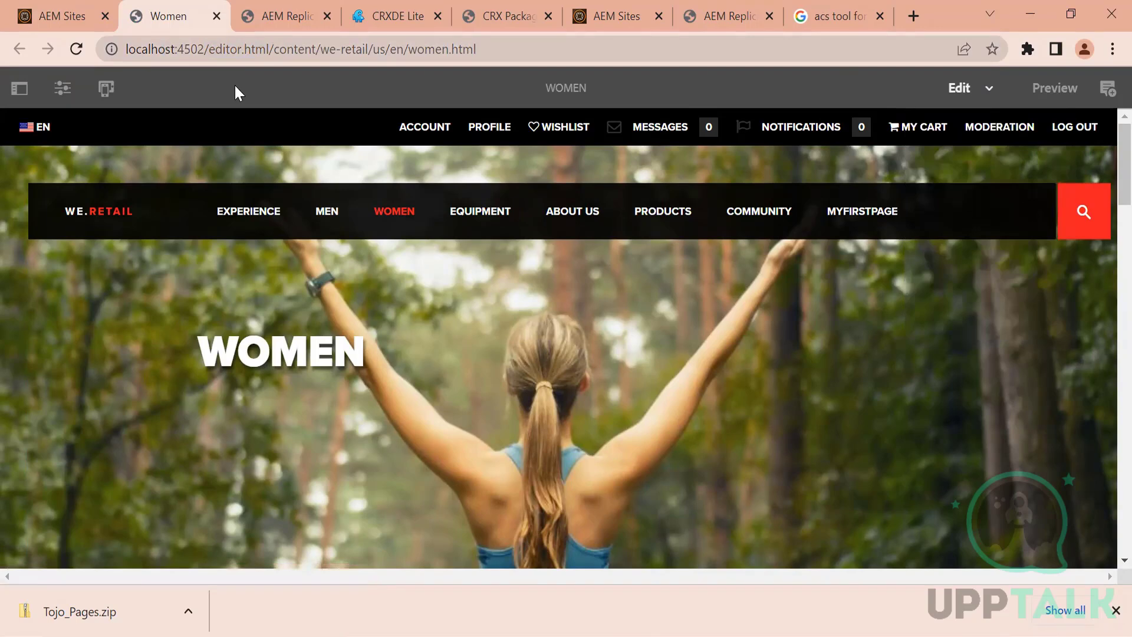
Dismiss the browser's download bar and lock the Women page.
left_click(62, 88)
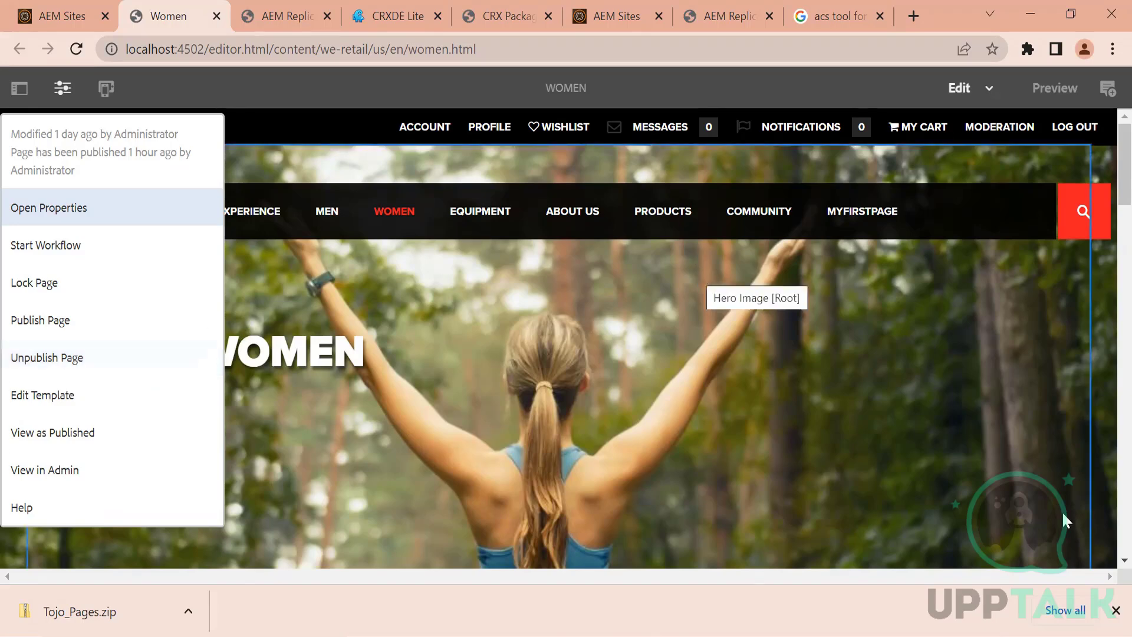
left_click(1116, 610)
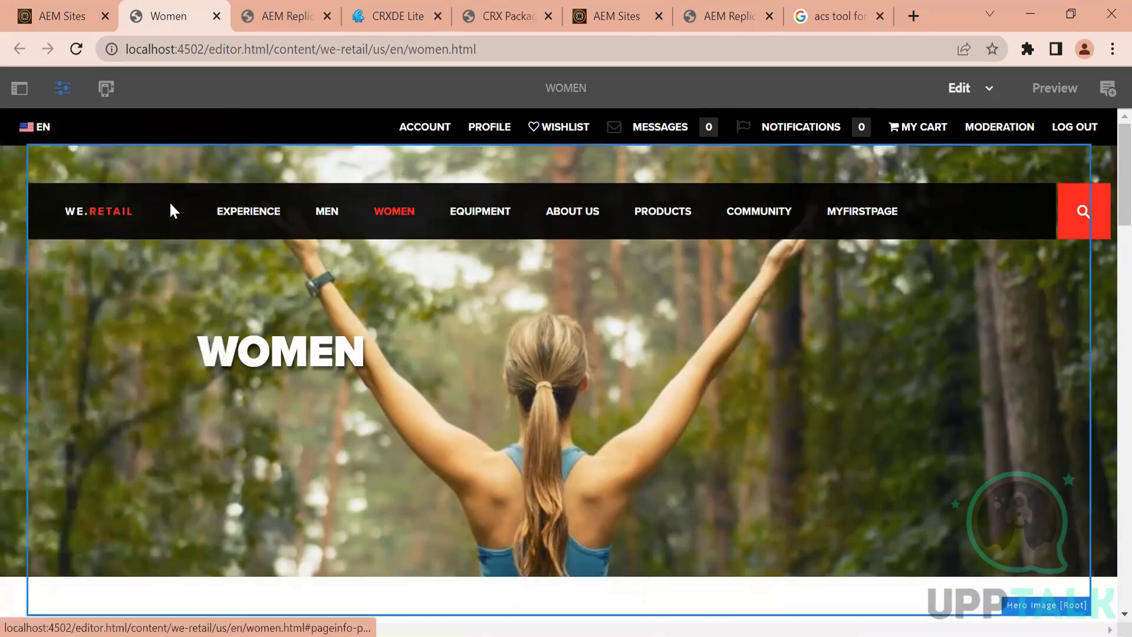
left_click(63, 89)
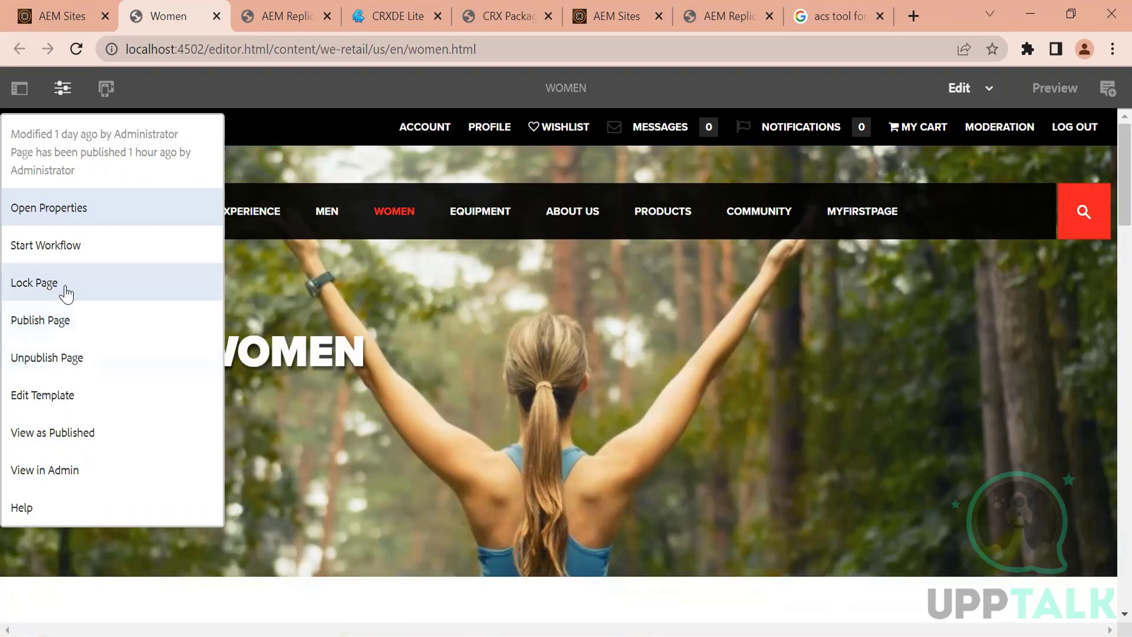
double_click(428, 49)
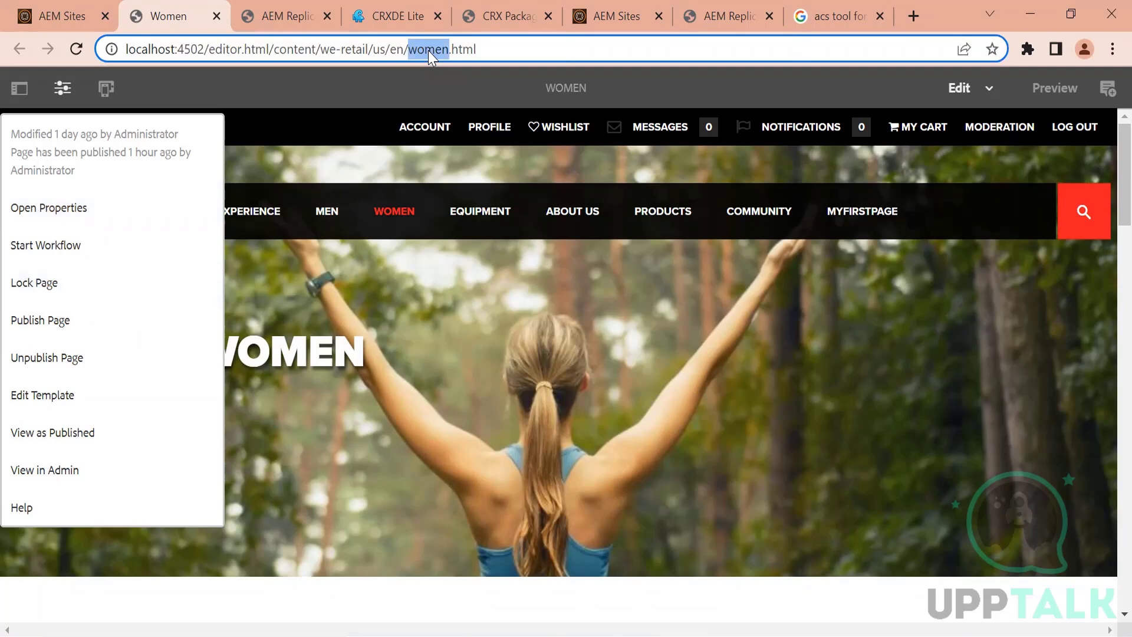
left_click(1104, 177)
scroll(1106, 212, "down", 3)
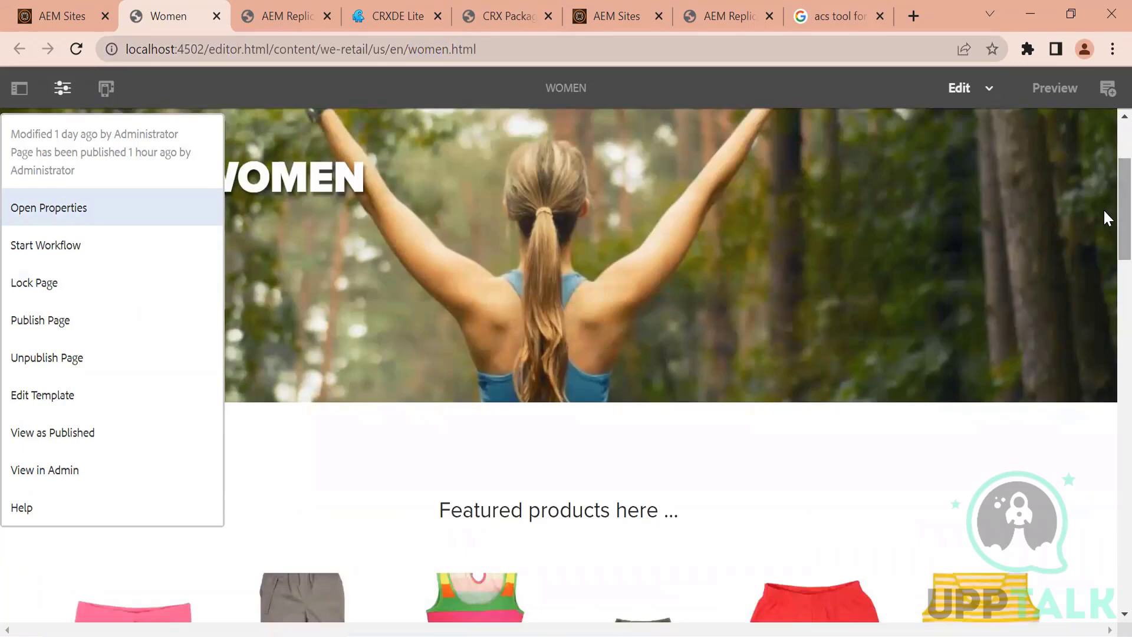
scroll(1104, 177, "up", 3)
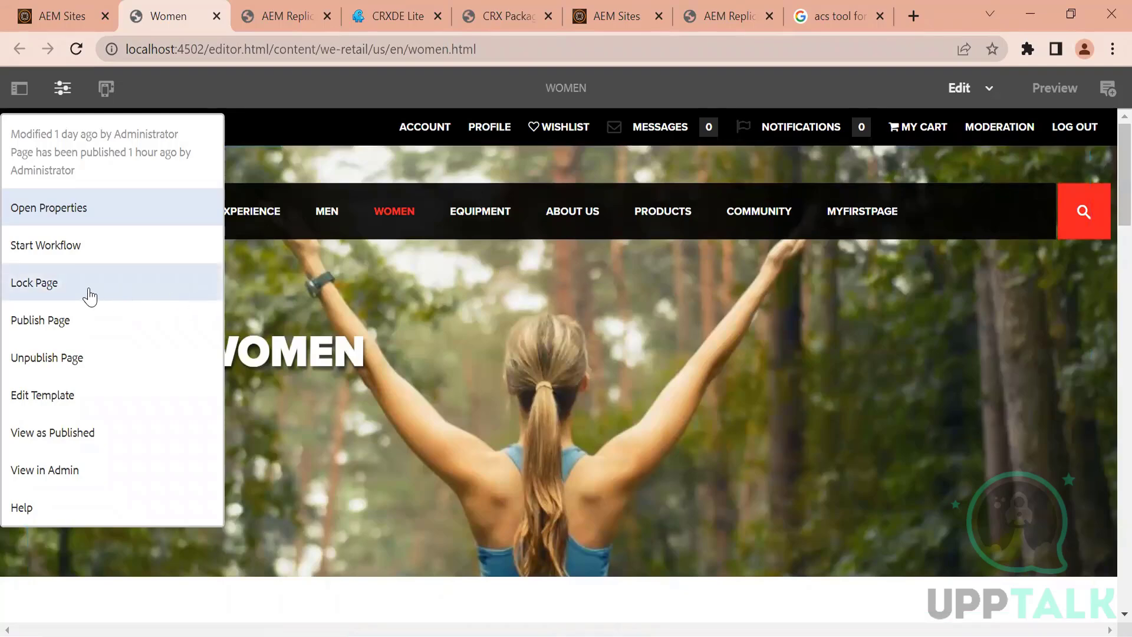
left_click(39, 284)
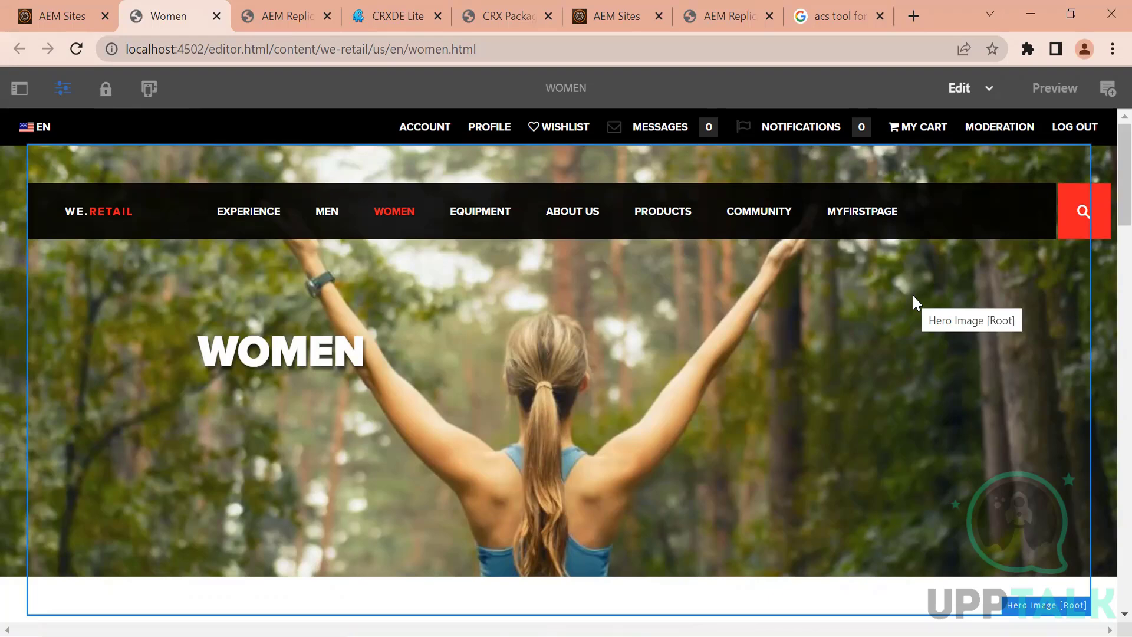
Examine the signed-in account's details in the AEM Sites console and compare them with the locked Women page.
left_click(1055, 88)
key("ctrl+shift+m")
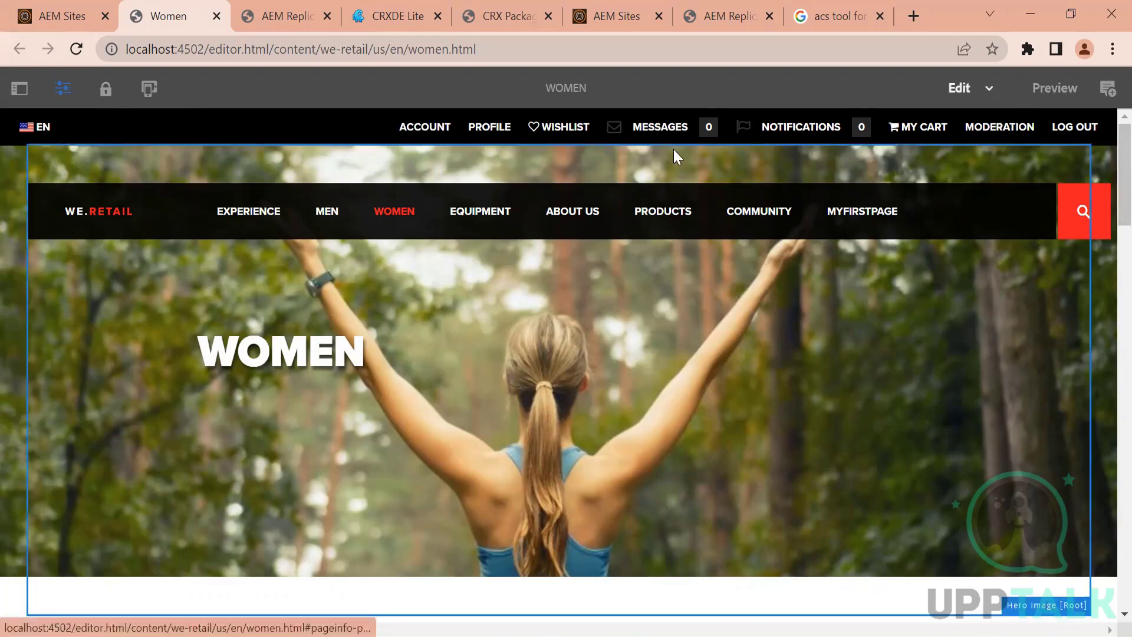
left_click(57, 10)
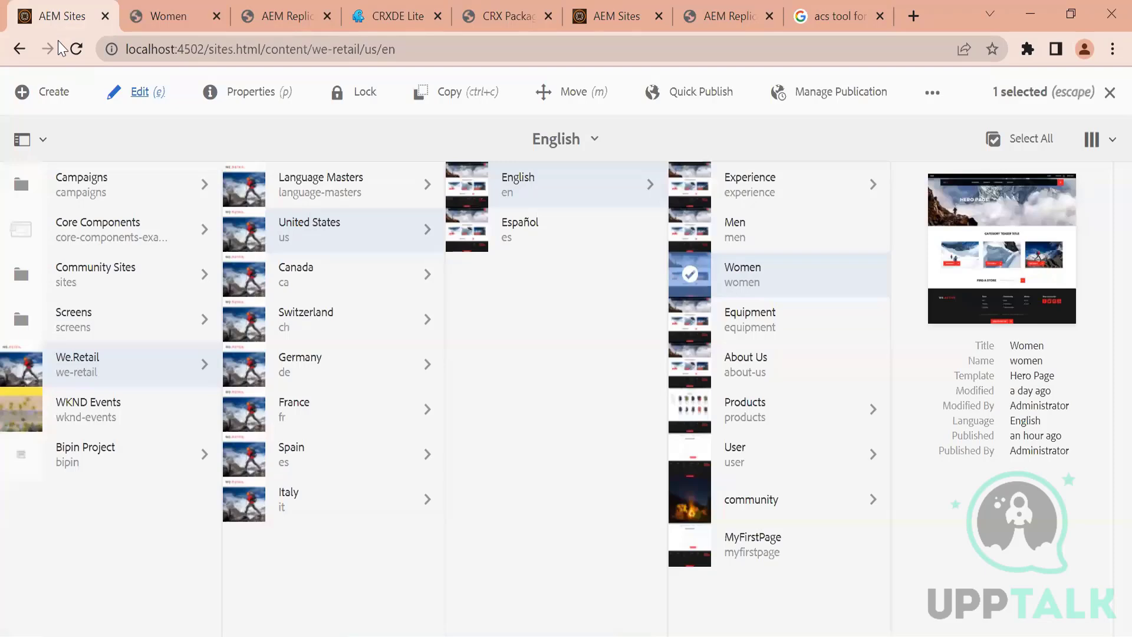
left_click(17, 54)
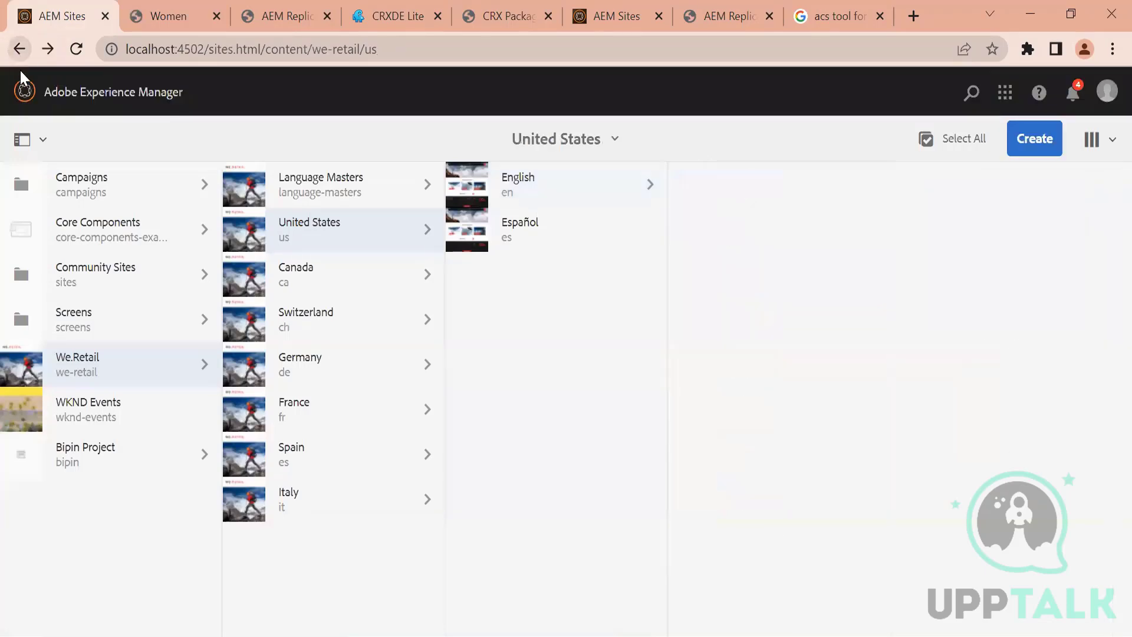
left_click(23, 90)
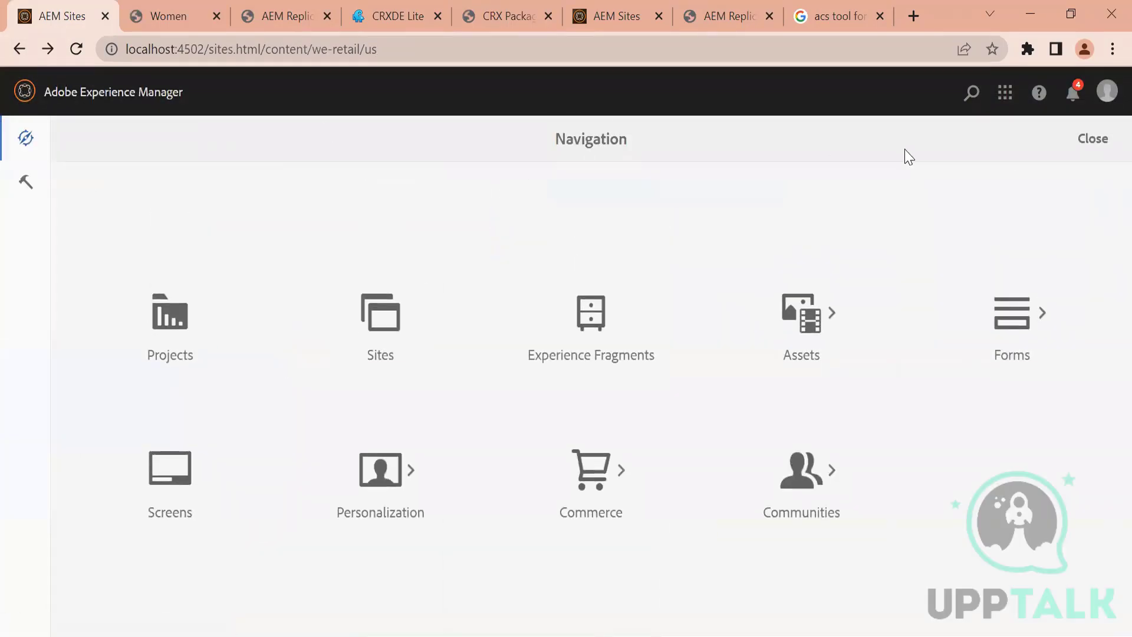
left_click(1107, 94)
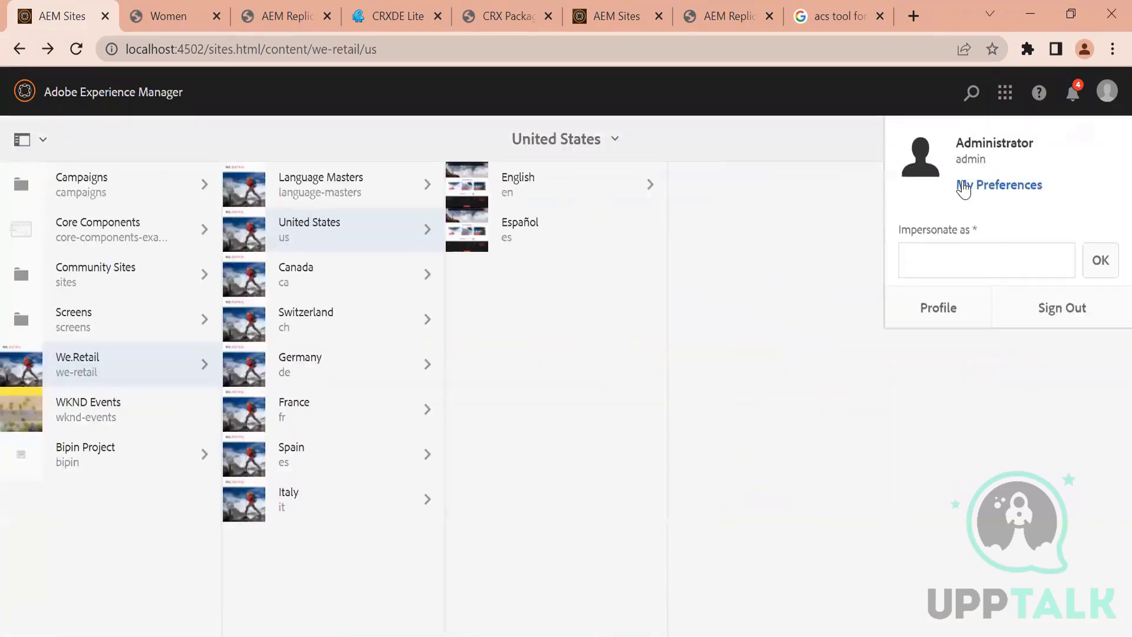
left_click(170, 1)
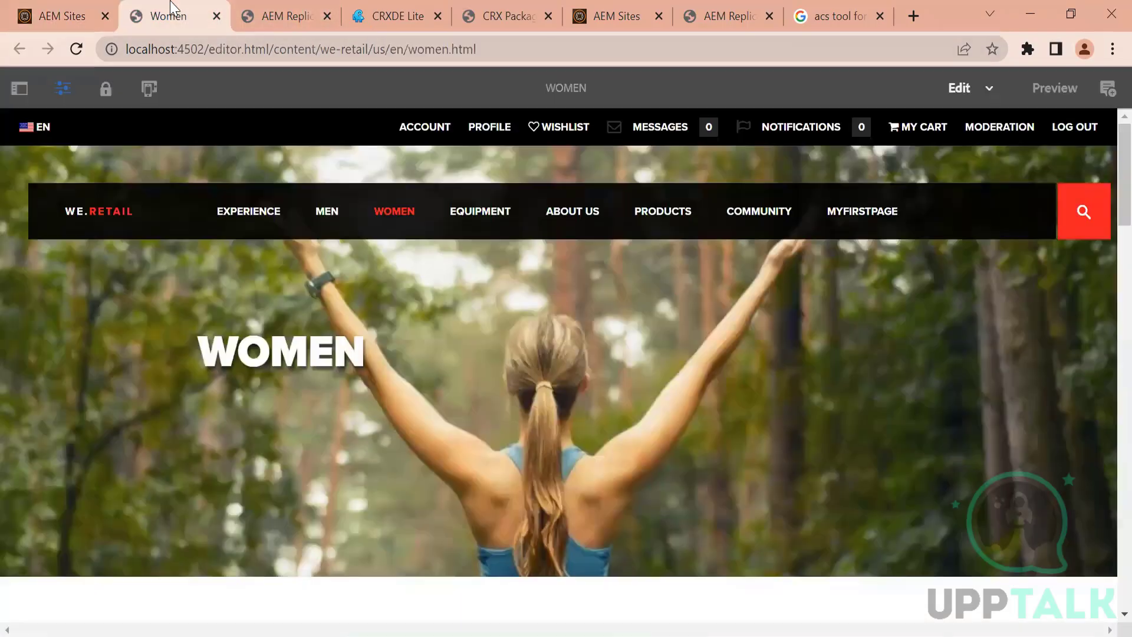
left_click(71, 2)
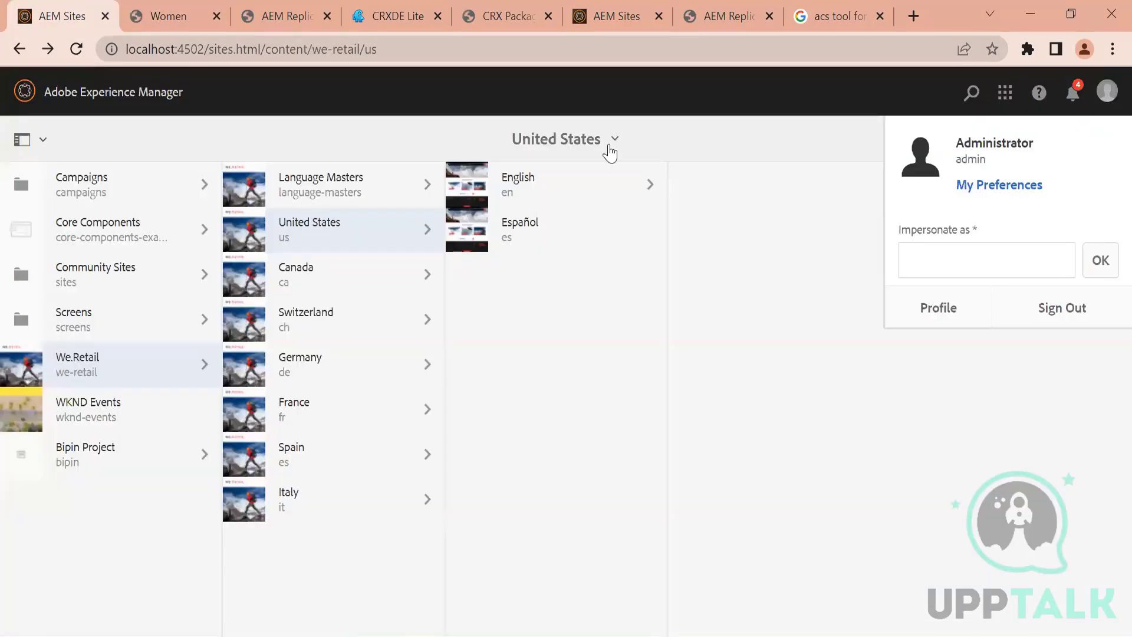
left_click(166, 1)
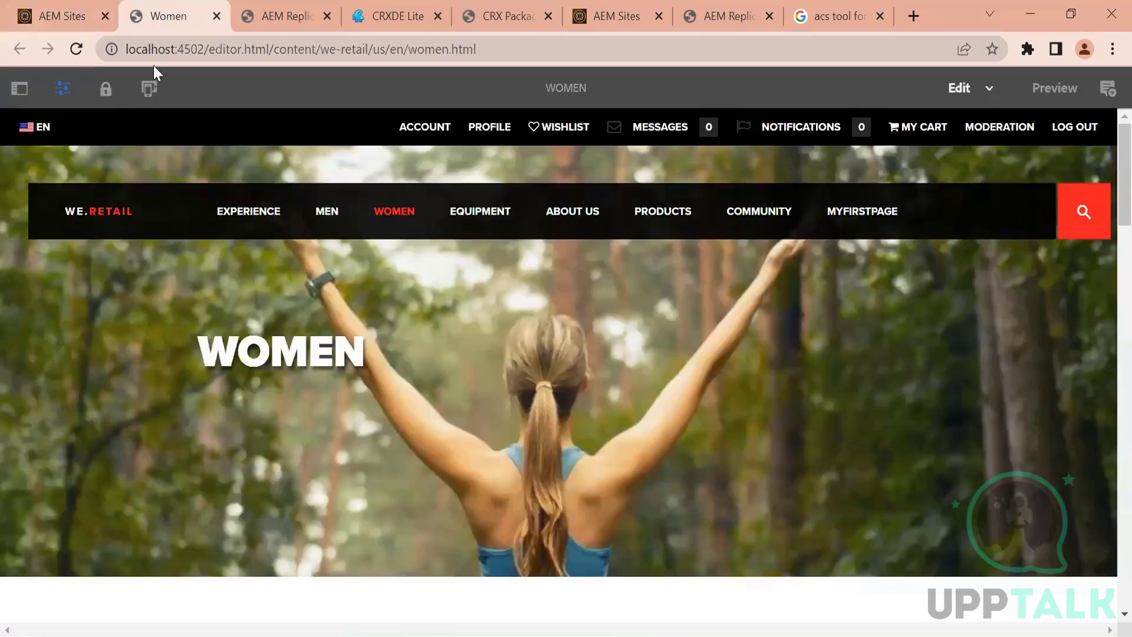
Unlock the Women page and view the properties of the "Featured products here ..." title component without changing them.
left_click(108, 90)
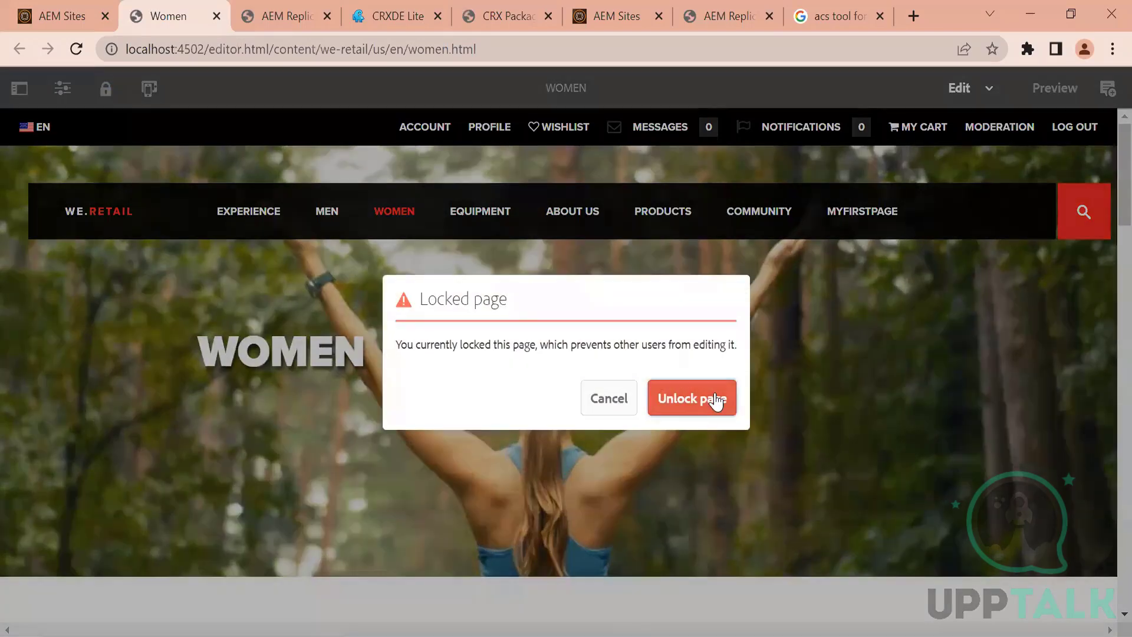
left_click(715, 401)
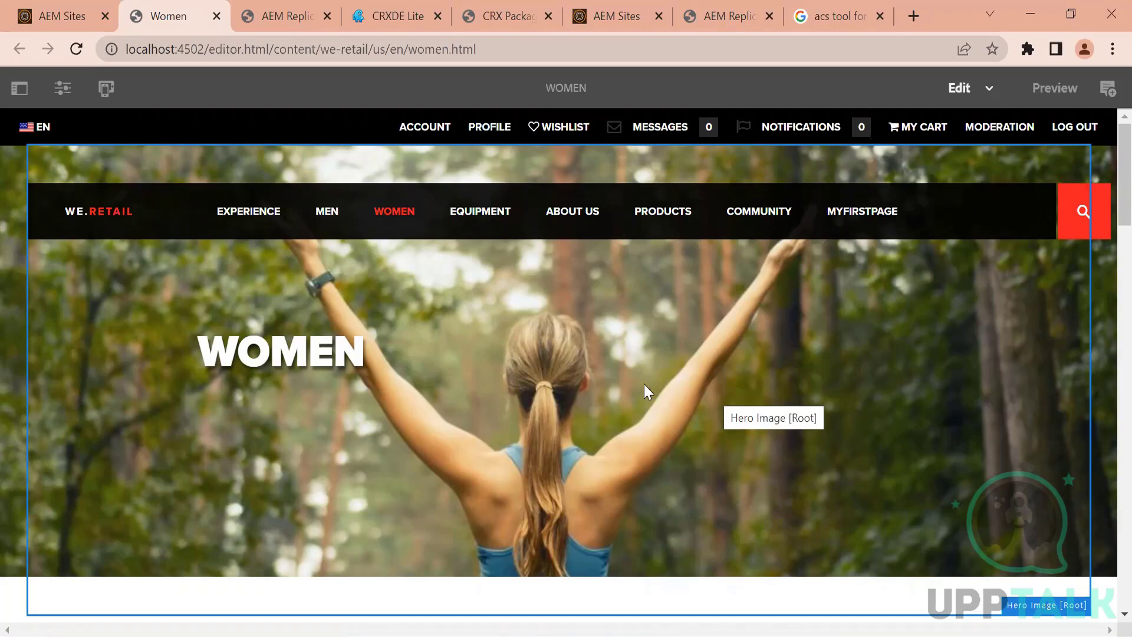
scroll(1105, 263, "down", 5)
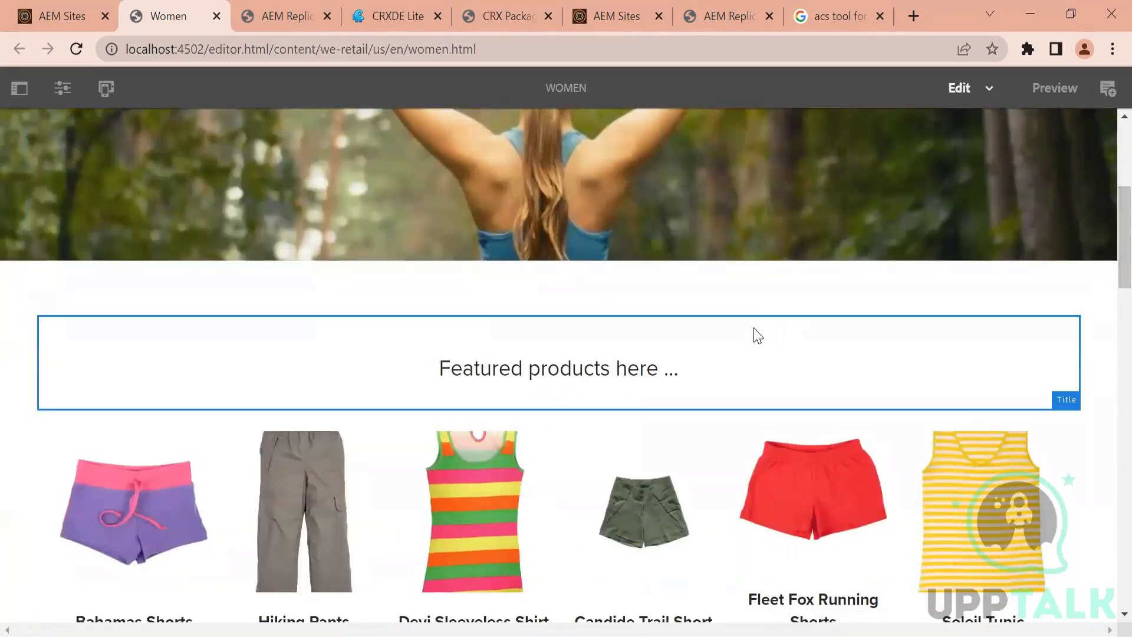
double_click(753, 331)
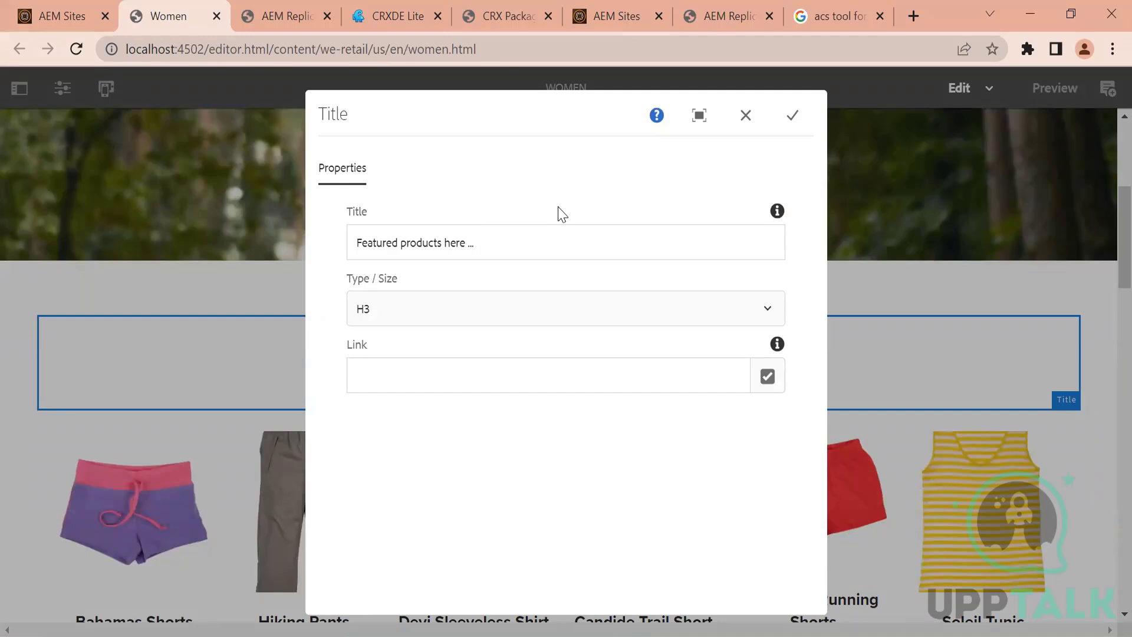
left_click(744, 117)
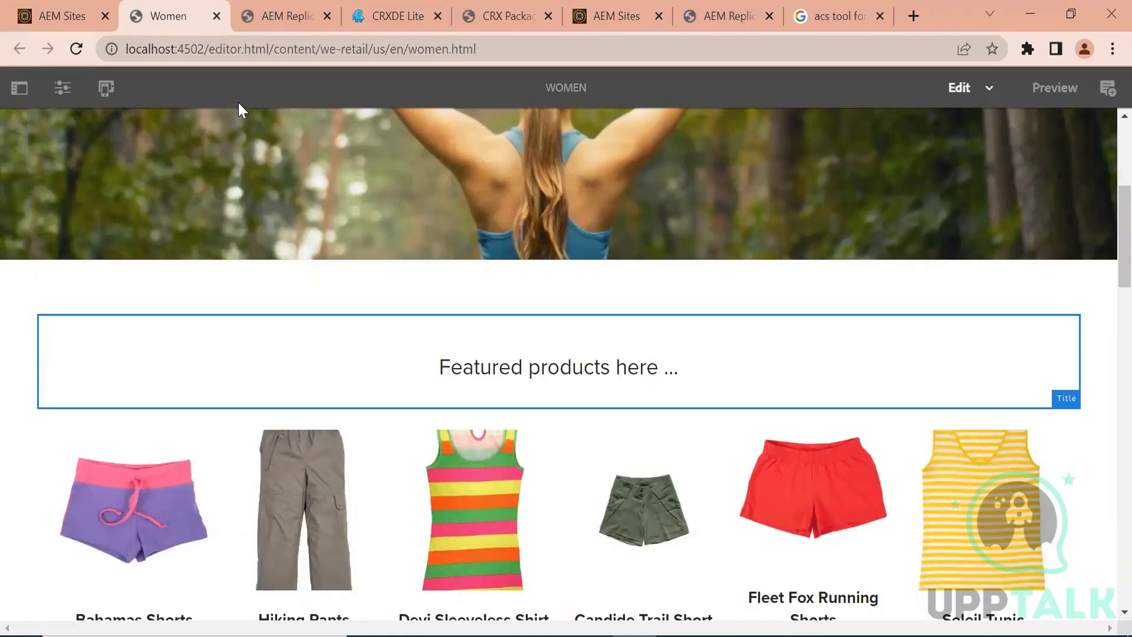
Open the Women page as published from the editor's page information options.
left_click(59, 95)
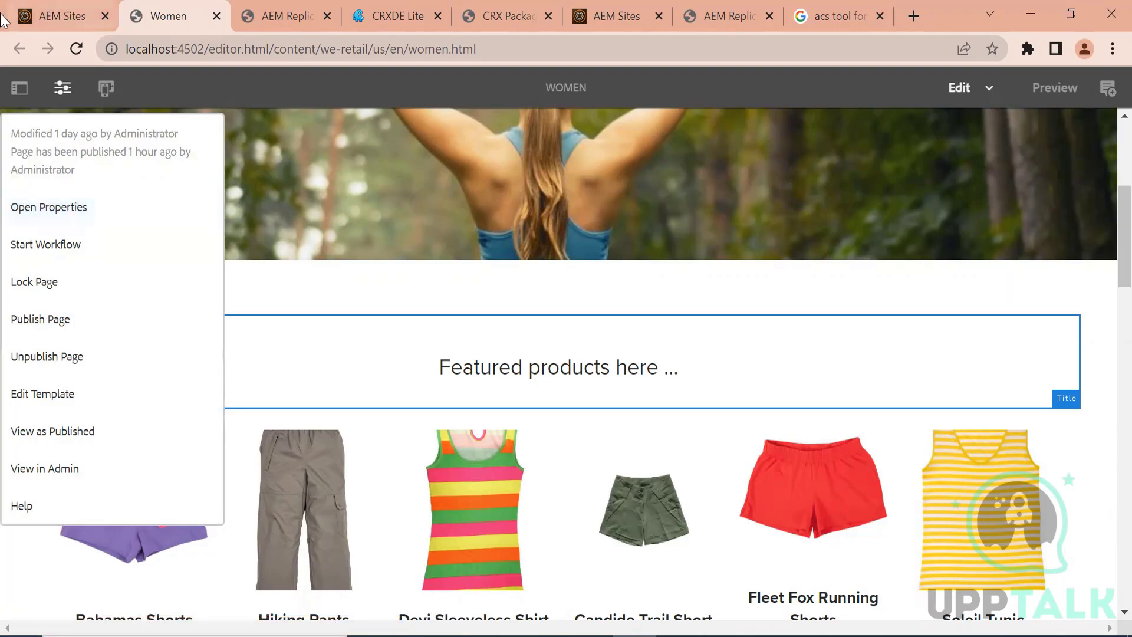
left_click(50, 13)
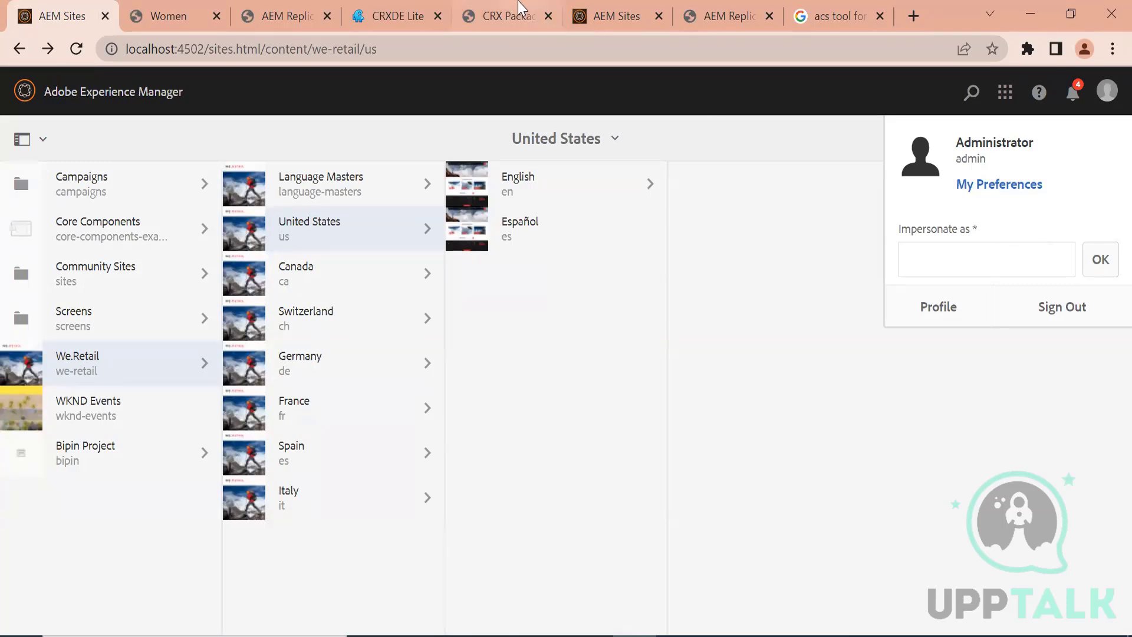
left_click(134, 8)
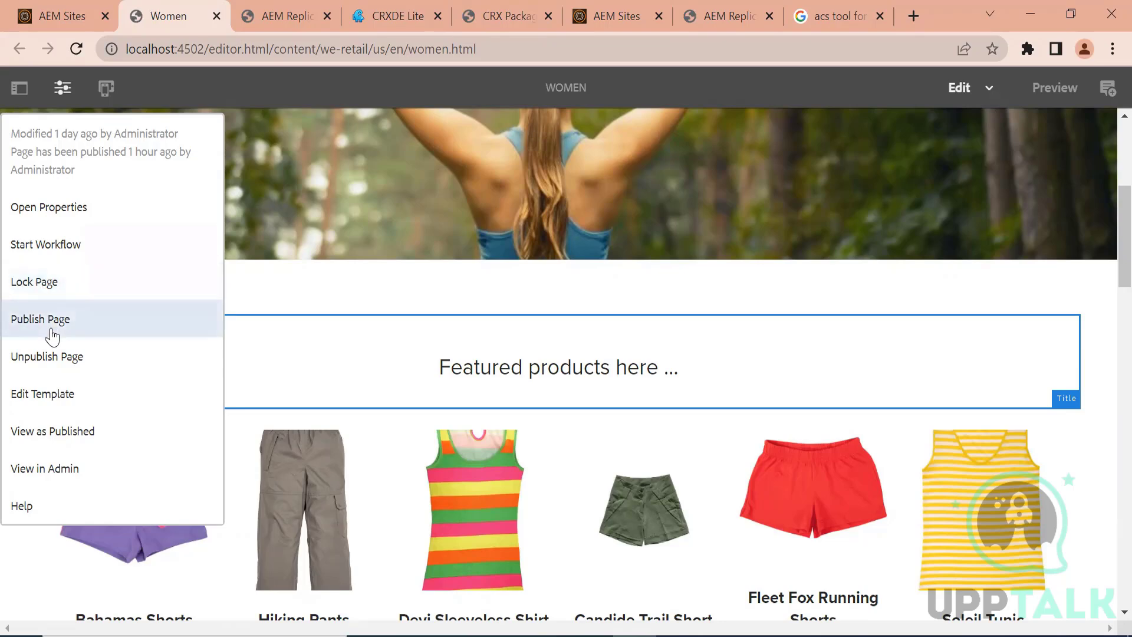
left_click(57, 438)
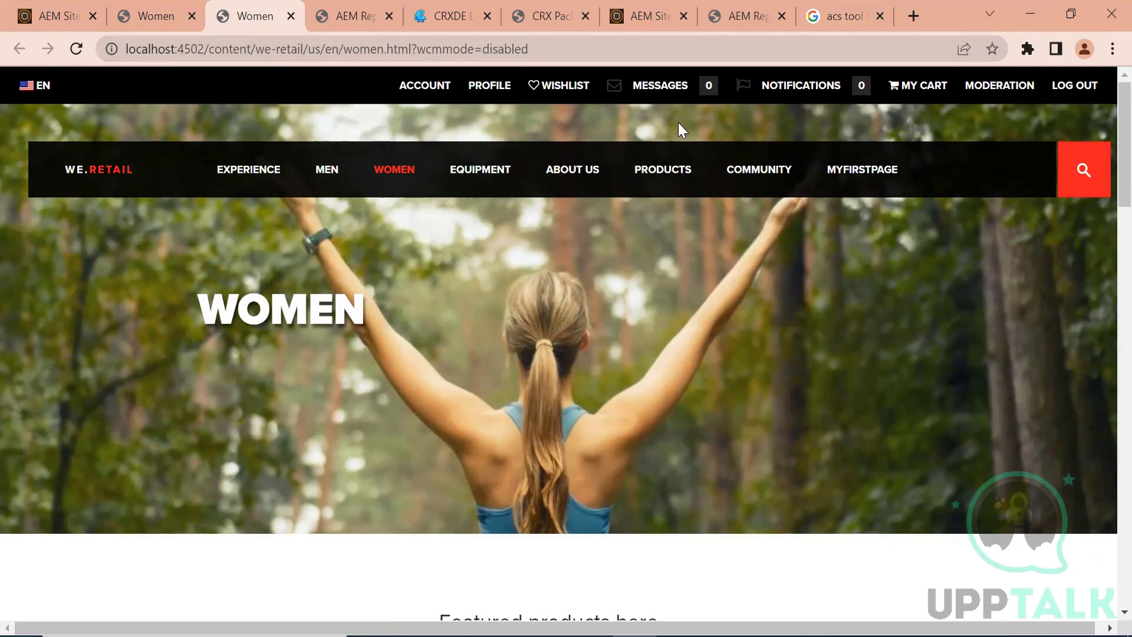
Compare the Women page in the editor with its published view, and check the default publish replication agent.
left_click(149, 18)
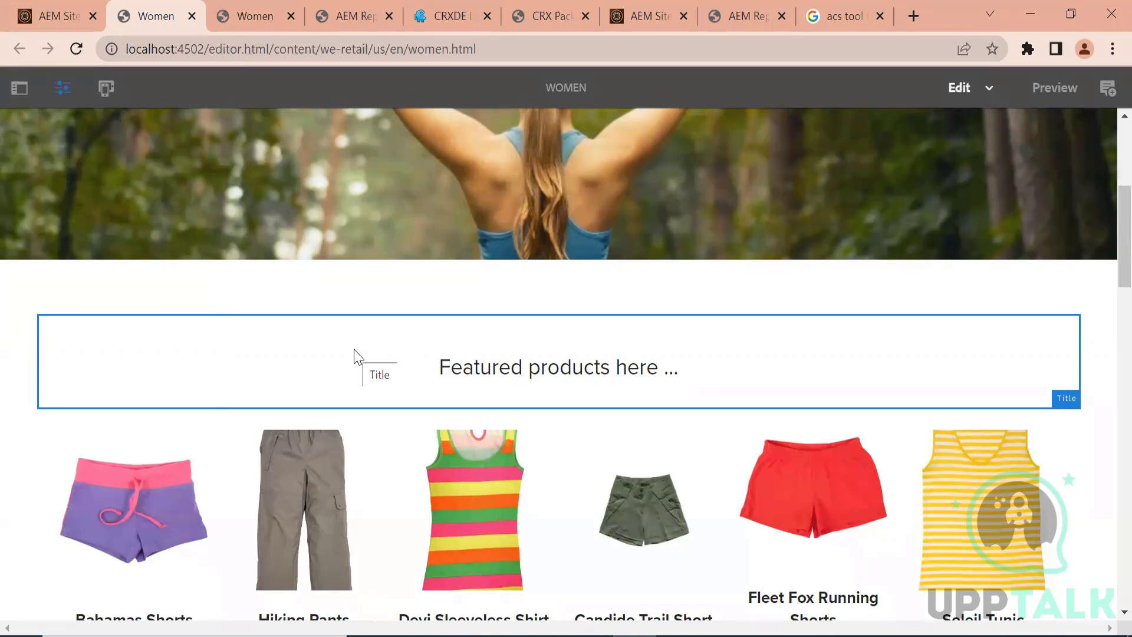
left_click(228, 8)
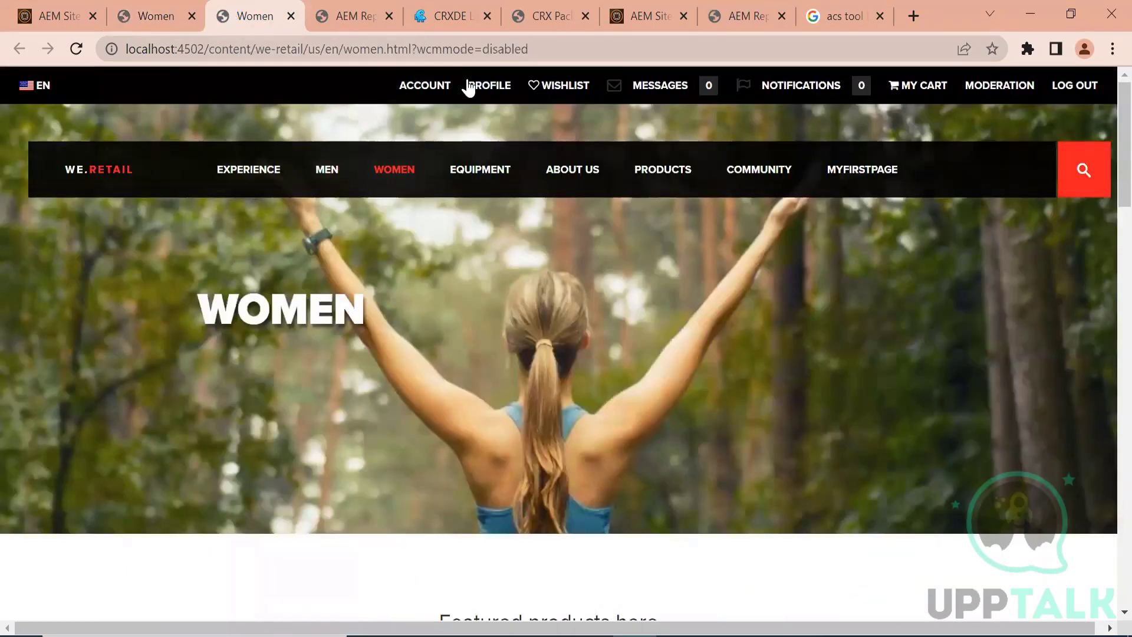
left_click(150, 11)
left_click(62, 90)
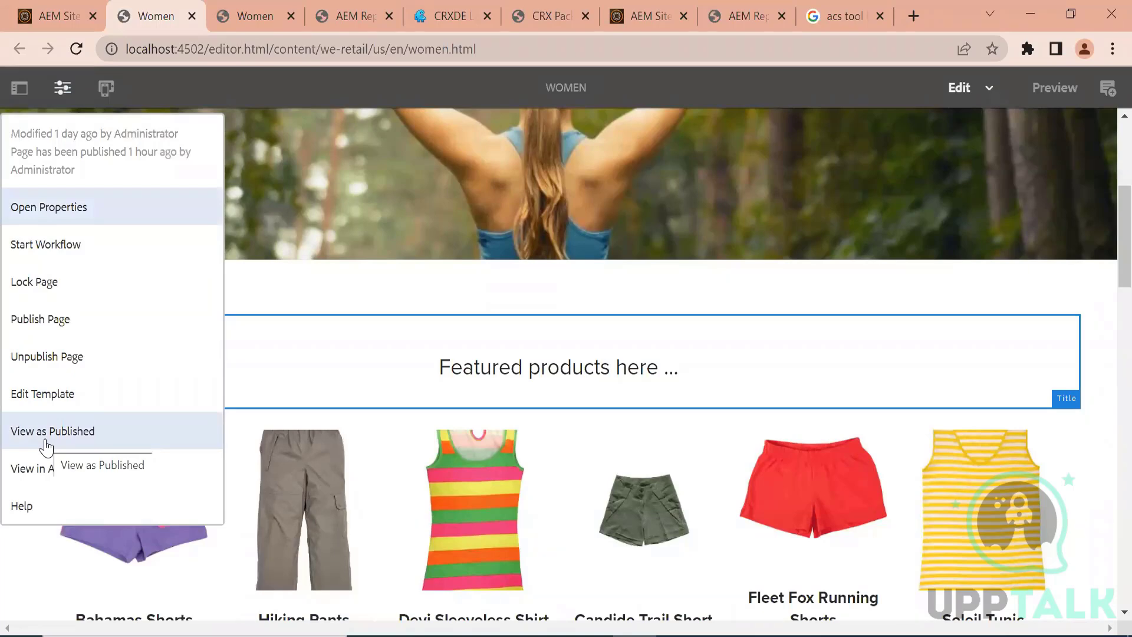
left_click(237, 16)
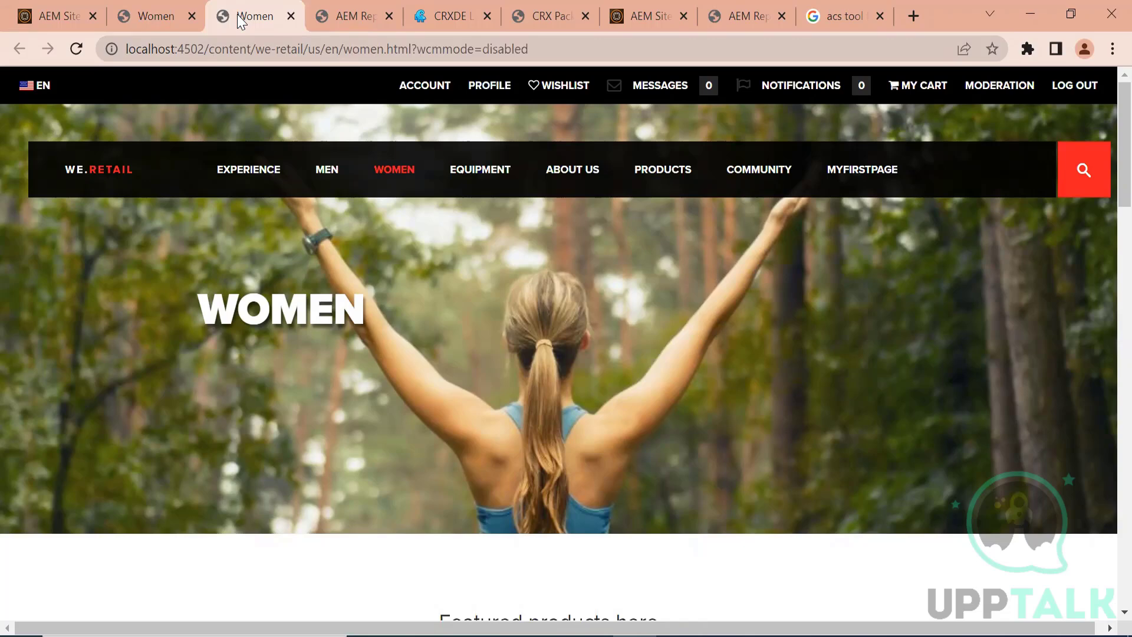
left_click(145, 16)
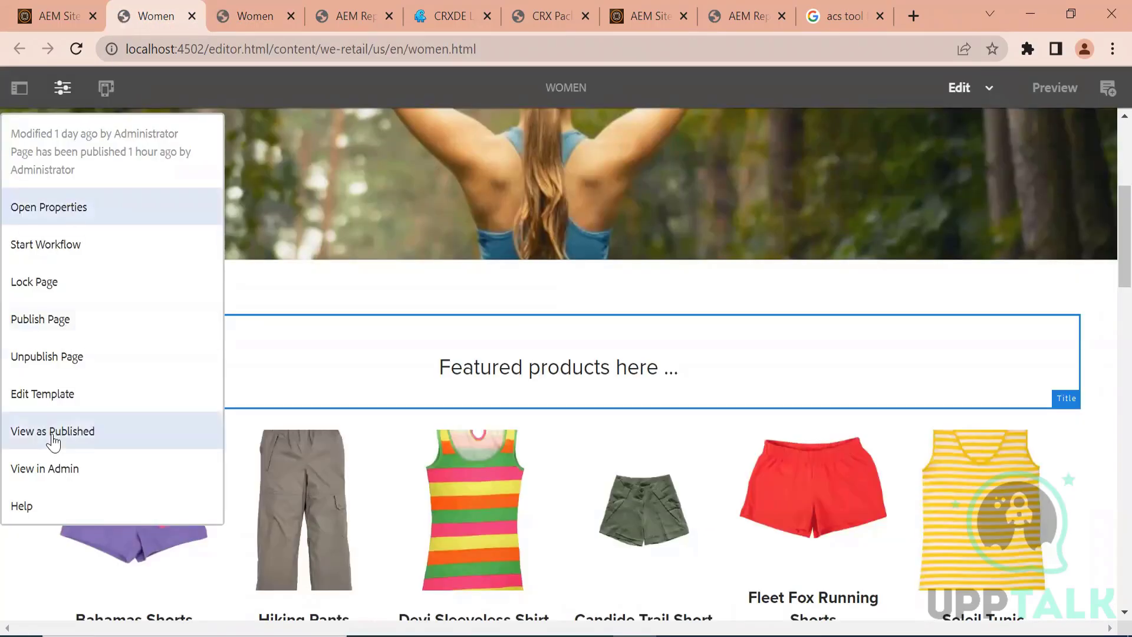
left_click(334, 2)
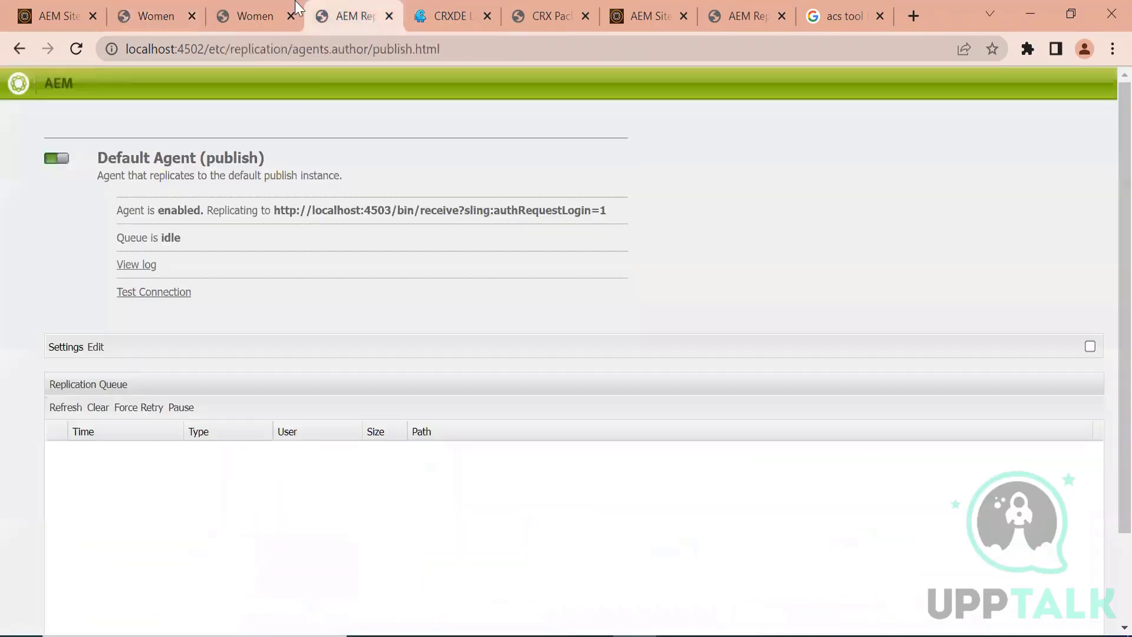
left_click(124, 13)
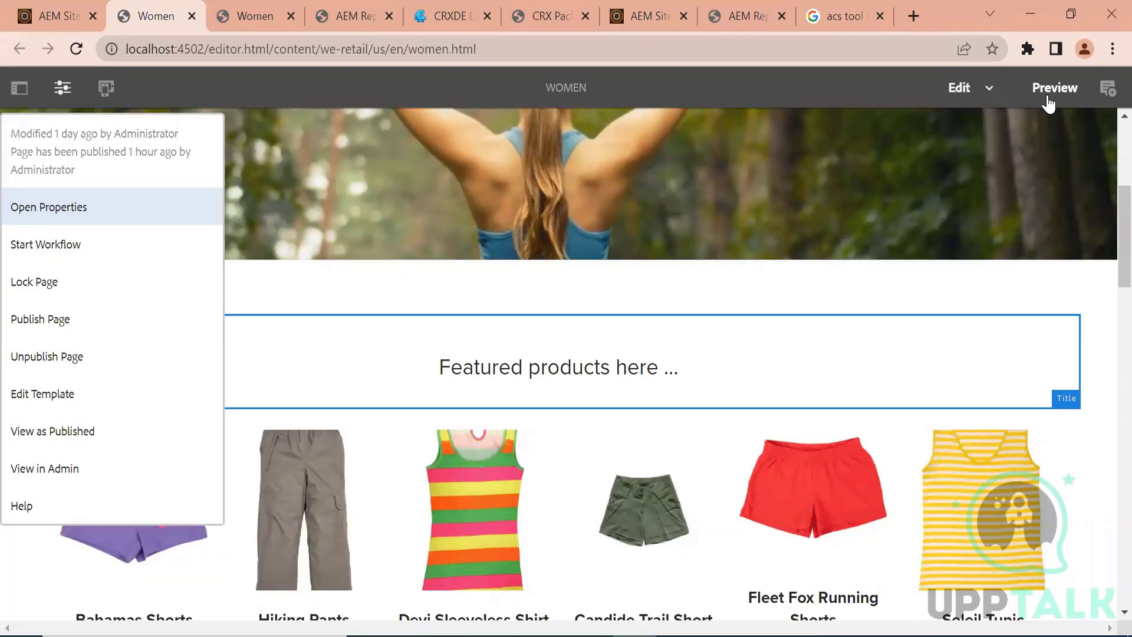
Open the startup batch file from the aem6.5_publish folder in Notepad++ and highlight run.modes in its command.
left_click(501, 636)
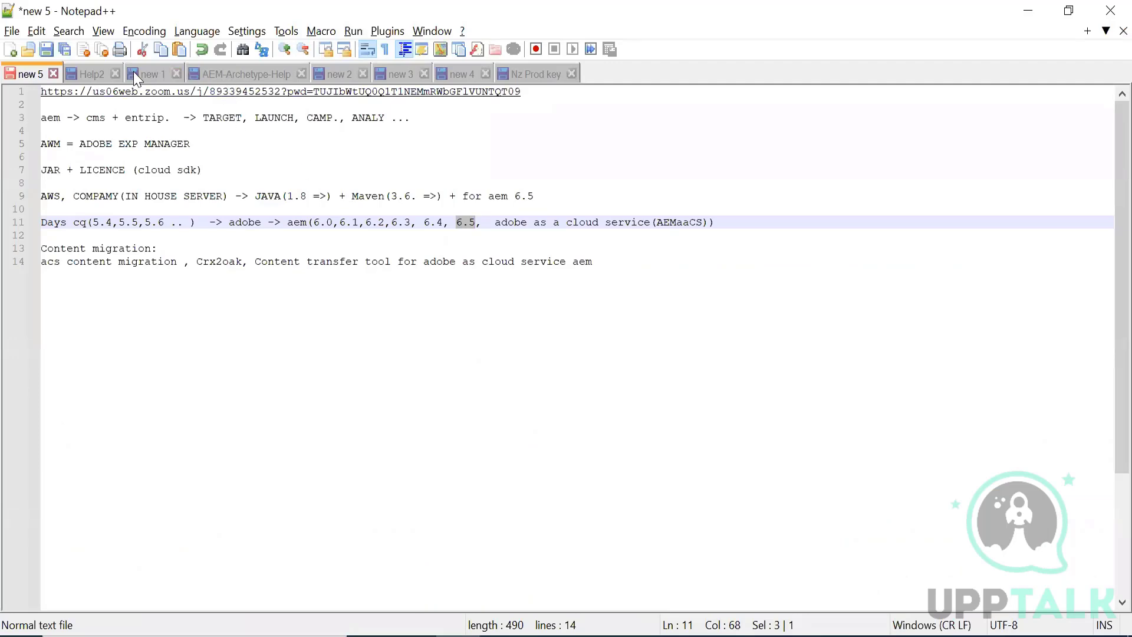
left_click(416, 636)
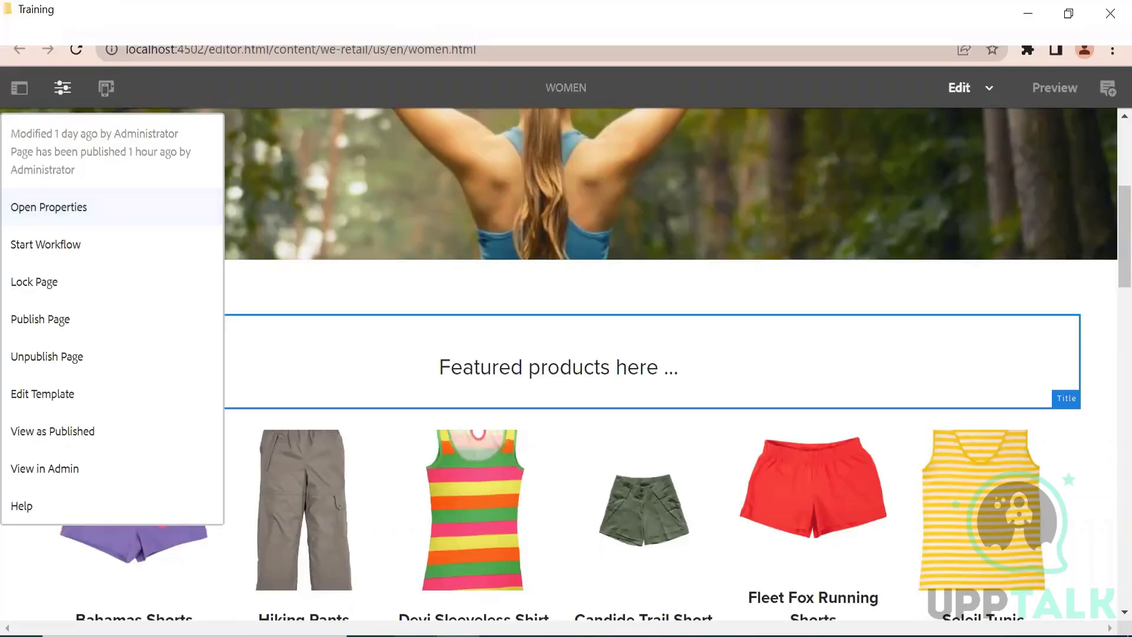
key("alt+Tab")
double_click(192, 162)
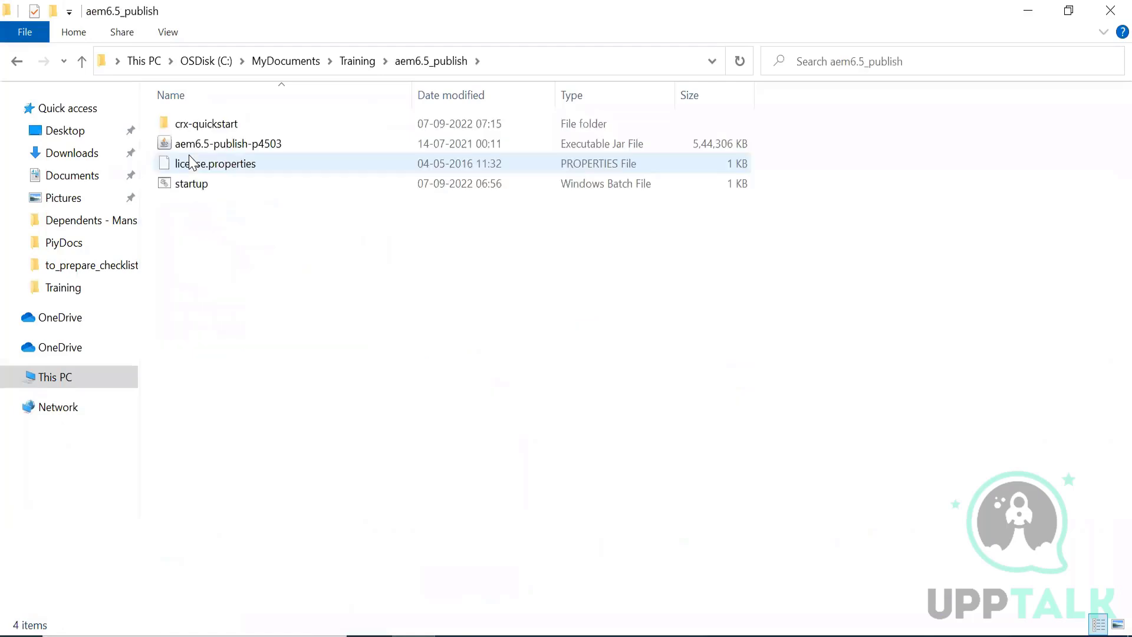
left_click(220, 190)
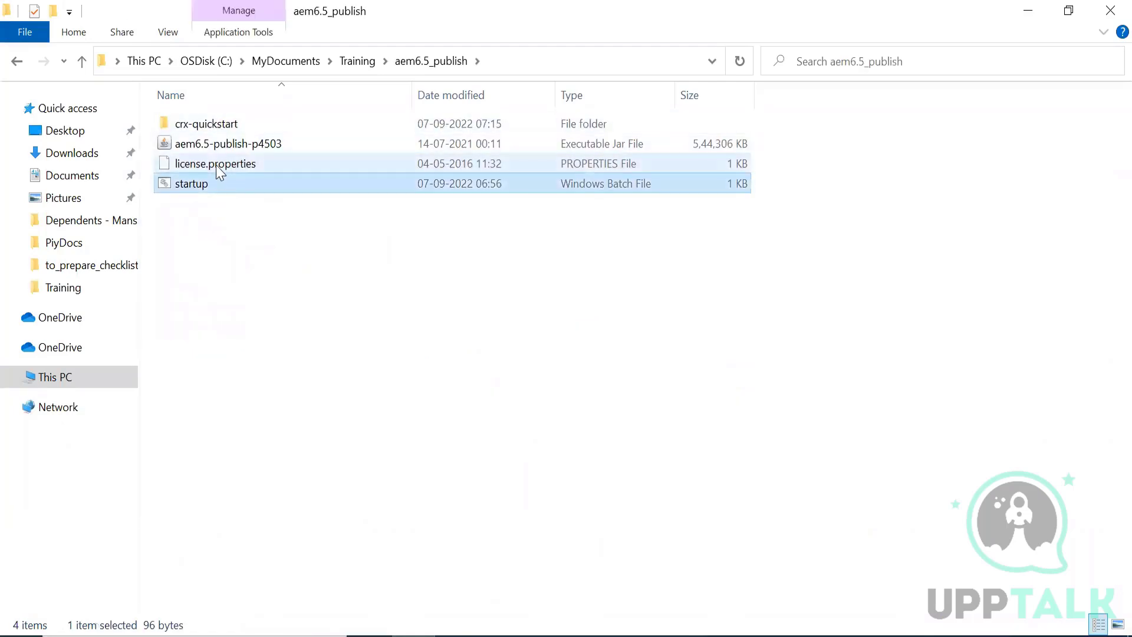
left_click_drag(215, 187, 579, 93)
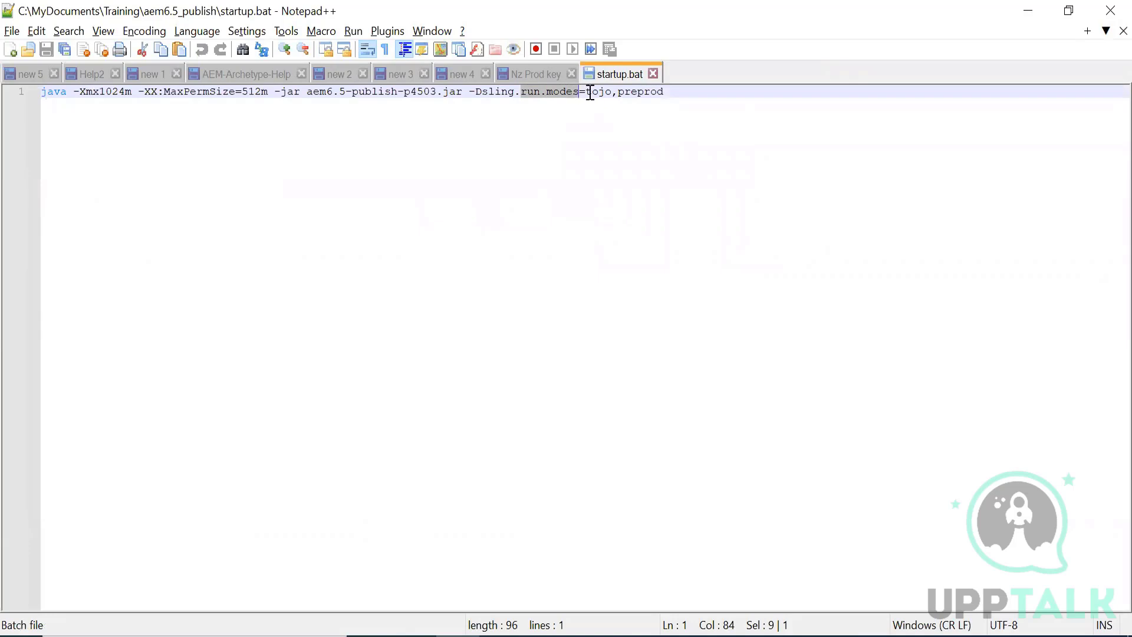
Examine the publish, tojo and preprod run modes in the startup command, and return to the Women page editor in the browser.
double_click(597, 92)
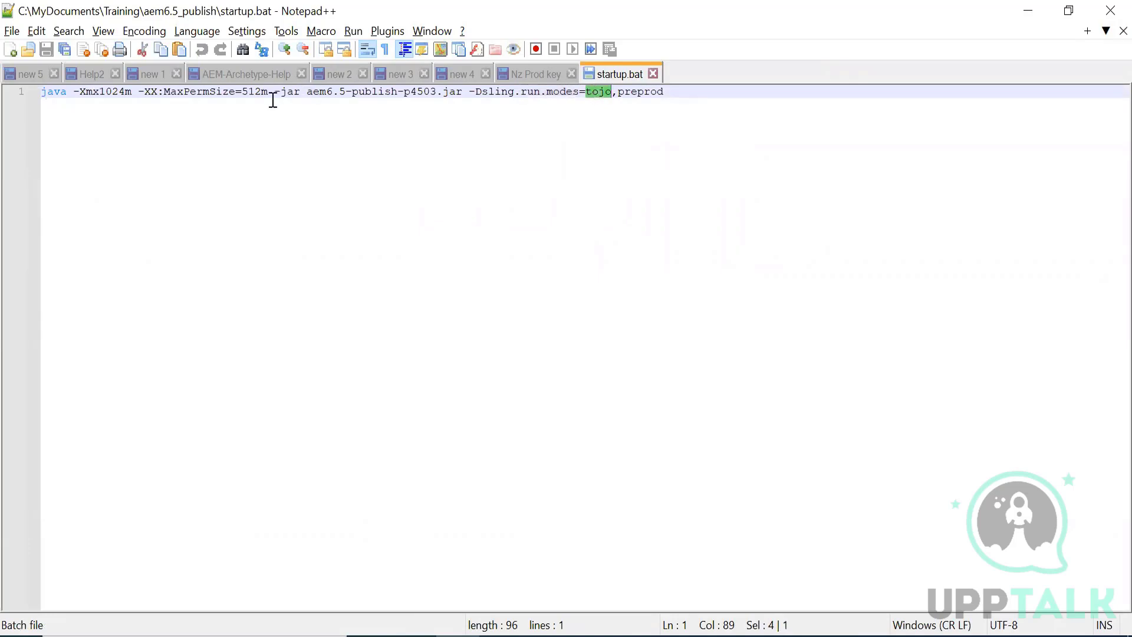
double_click(372, 92)
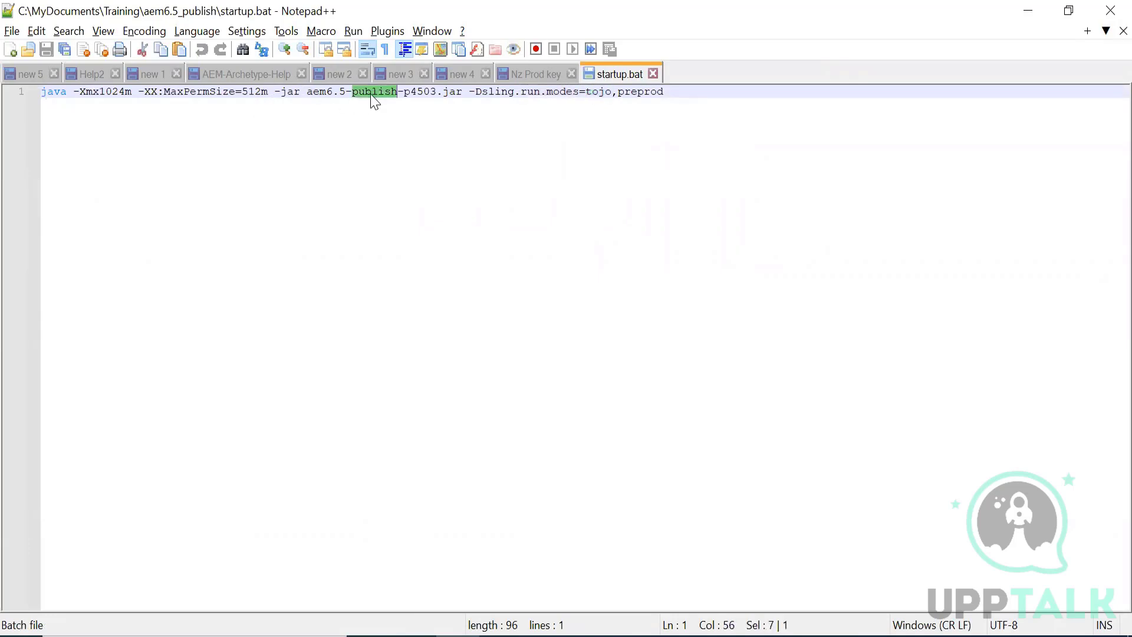
double_click(590, 93)
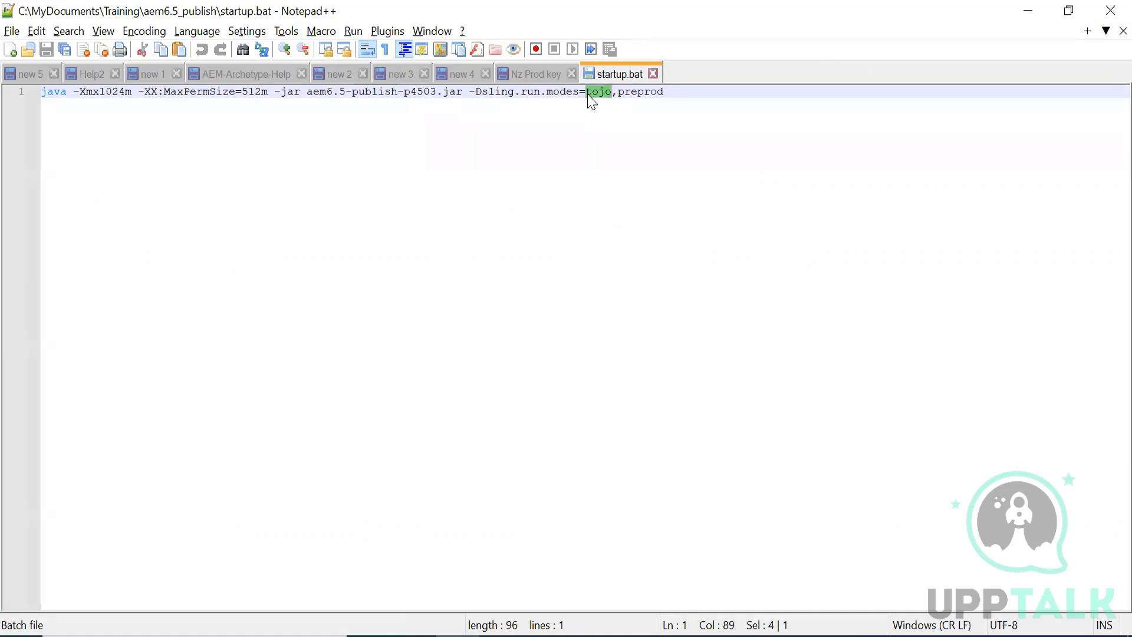
double_click(649, 93)
double_click(372, 92)
double_click(592, 93)
double_click(646, 93)
left_click_drag(521, 92, 566, 95)
left_click(566, 93)
left_click(1036, 15)
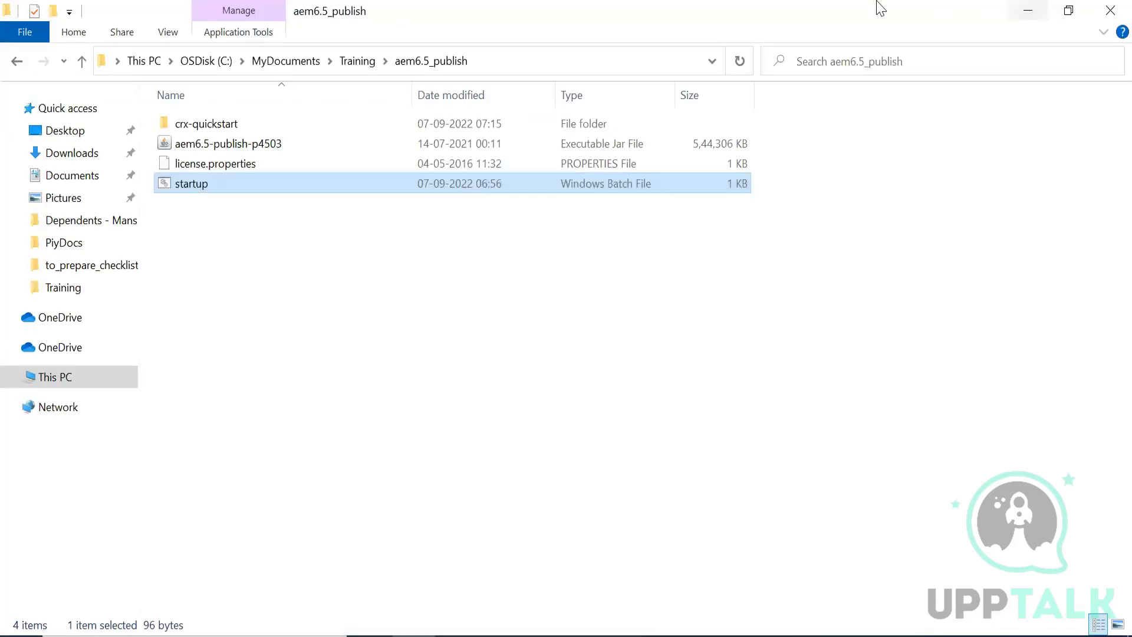
left_click(1034, 15)
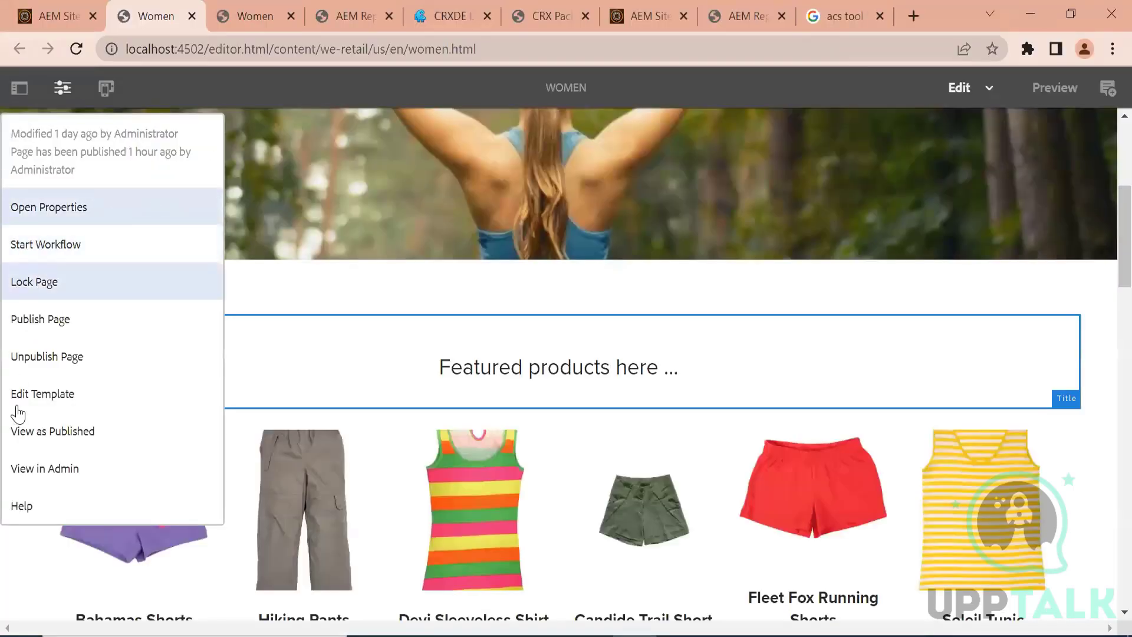
View the page editor's Help introduction on modes and close it.
left_click(23, 506)
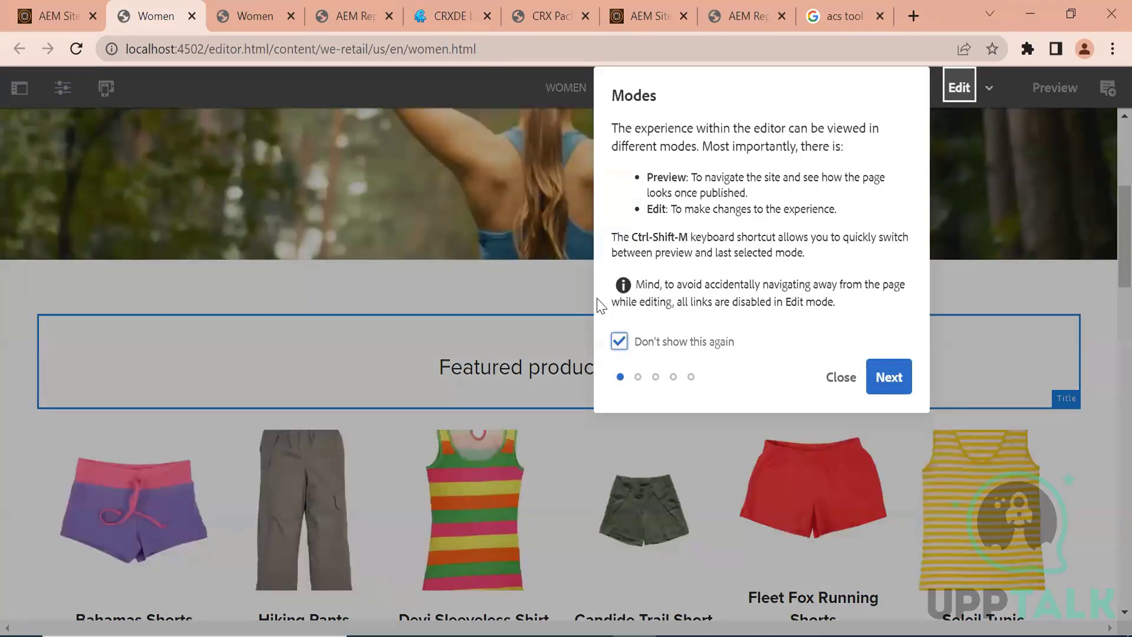
left_click(841, 378)
left_click(59, 99)
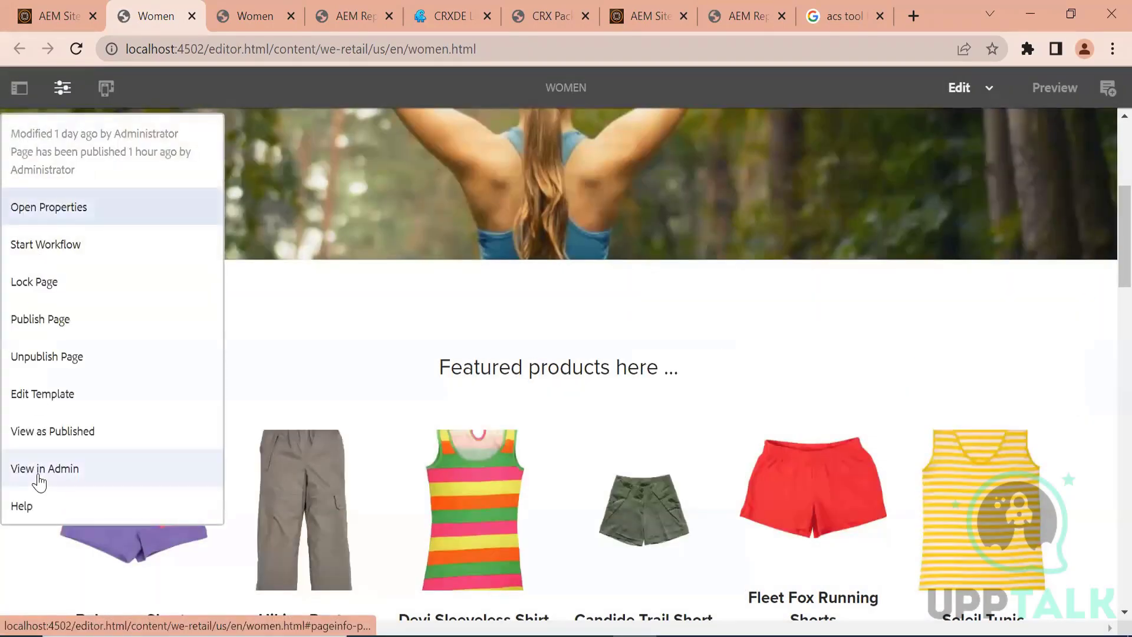
left_click(30, 509)
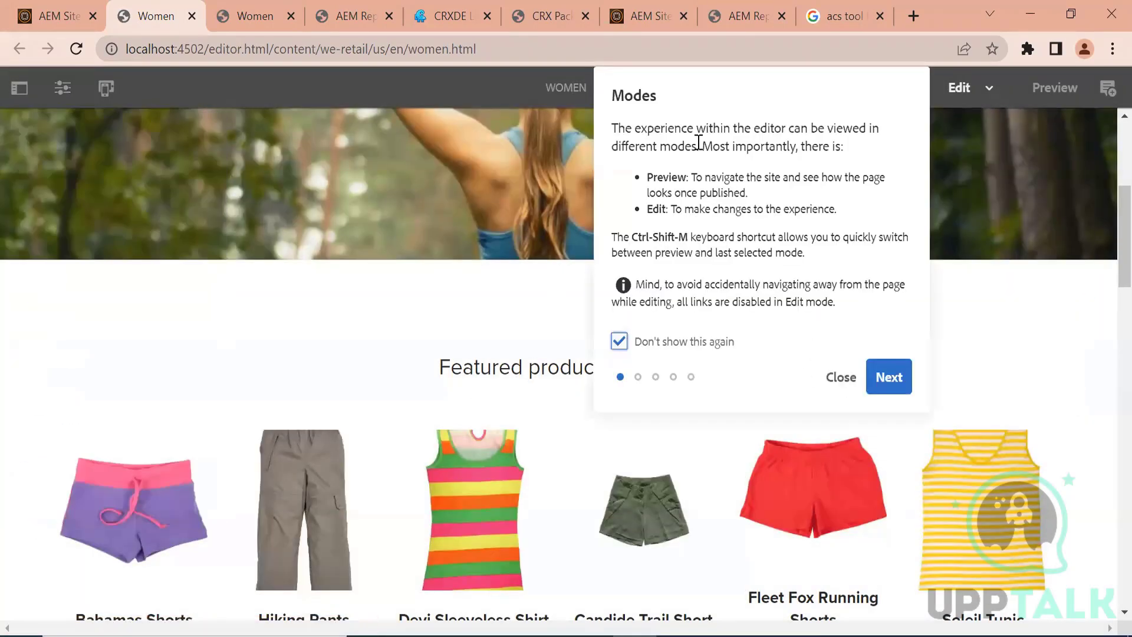
left_click(847, 387)
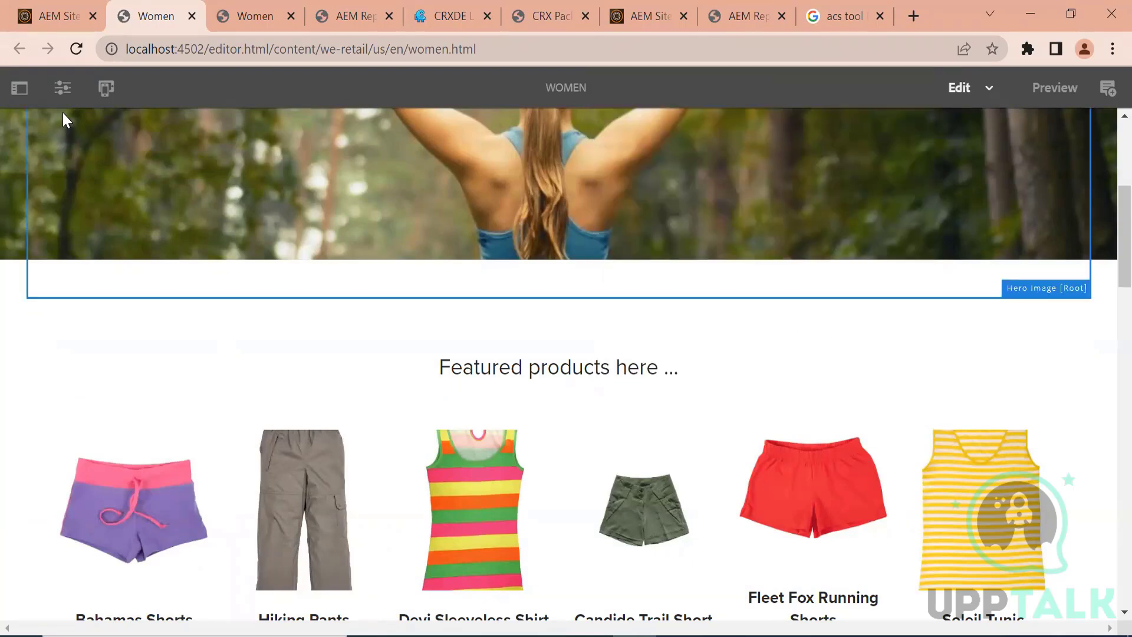
Switch the Women page to Layout mode, preview it at Galaxy S7, iPhone 8 Plus, iPad Retina and Desktop widths, and list the available devices.
left_click(983, 93)
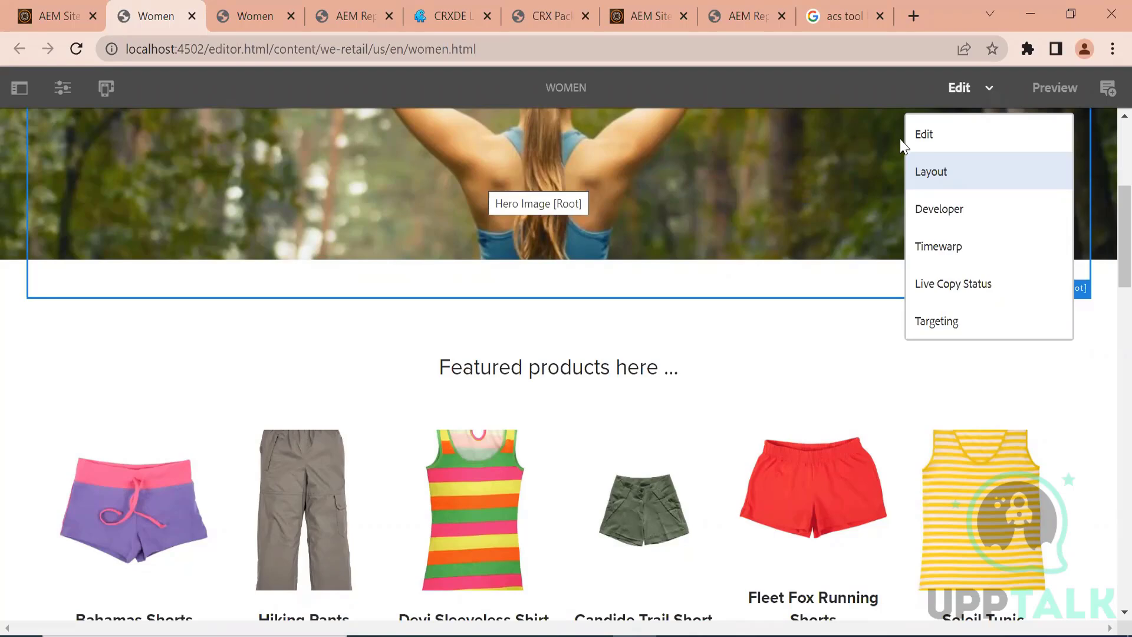
left_click(956, 171)
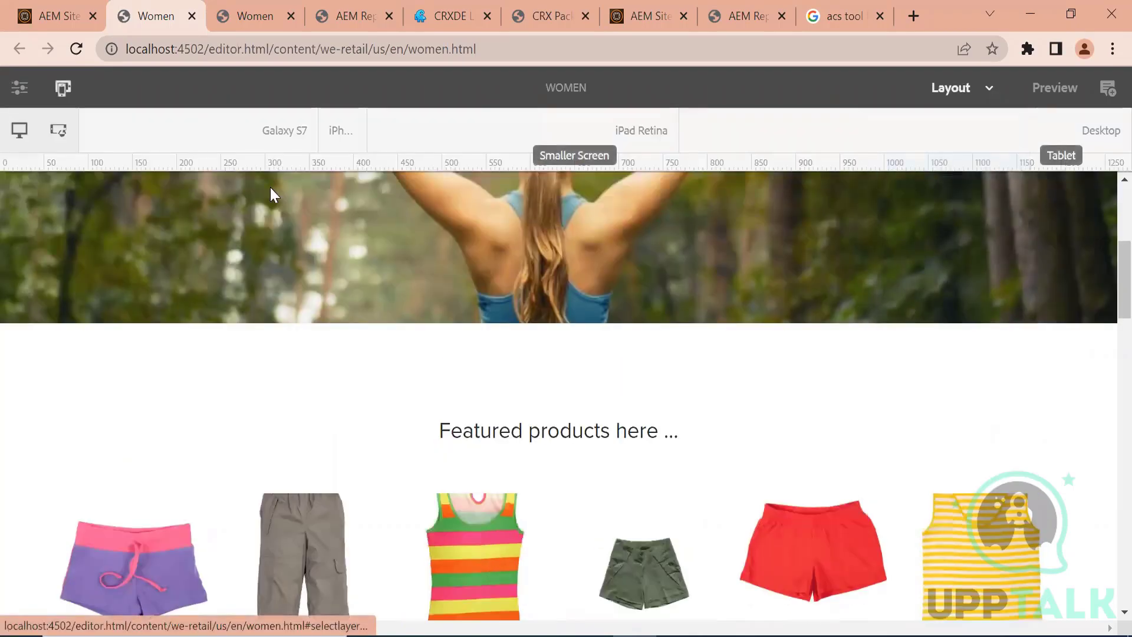
left_click(292, 132)
left_click(334, 135)
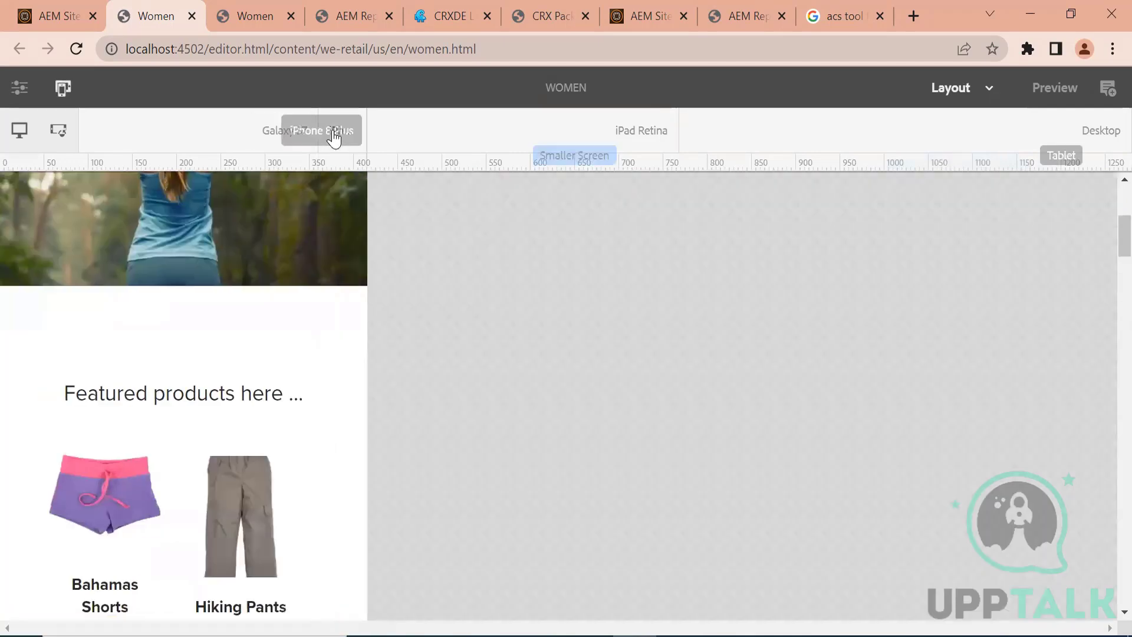
left_click(639, 131)
left_click(865, 143)
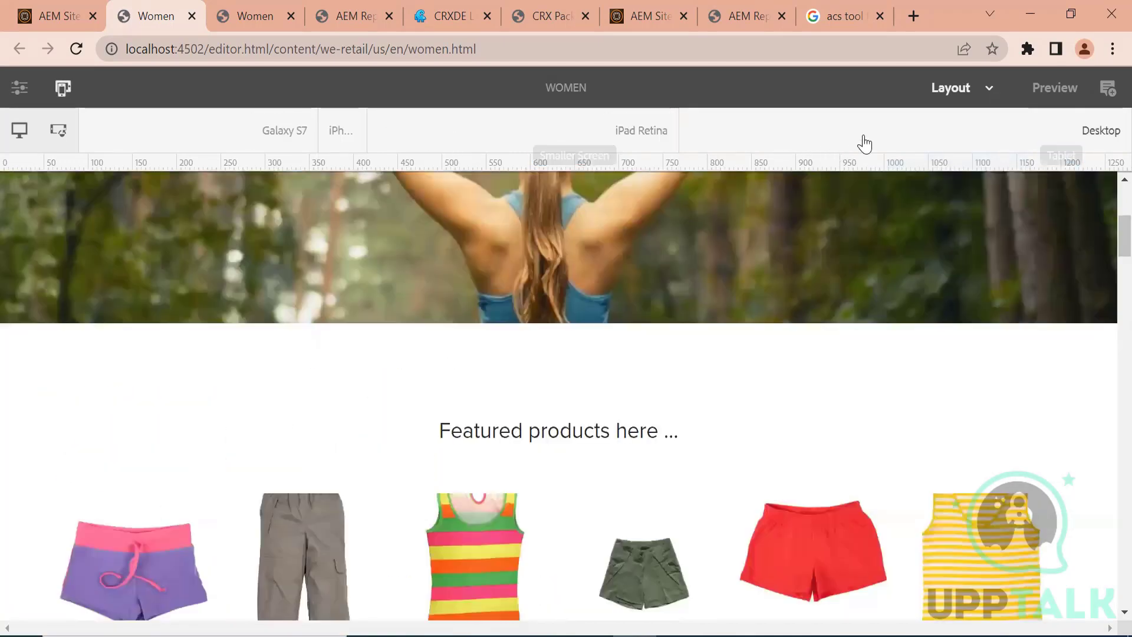
left_click(20, 129)
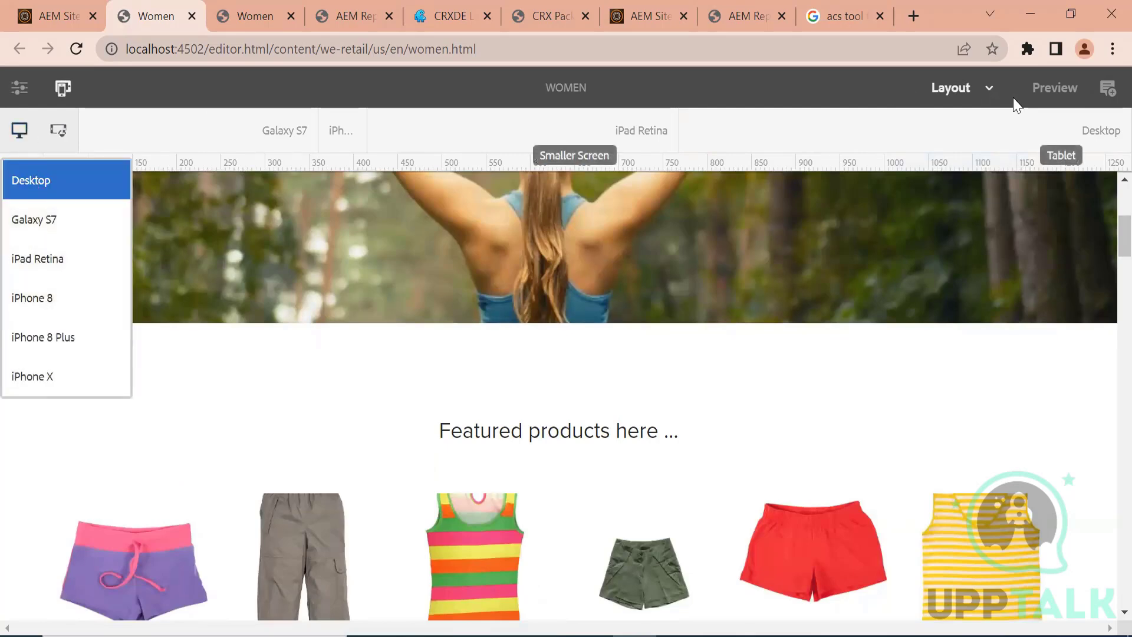
Turn off the device emulator on the Women page and switch the editor from Layout to Developer mode.
left_click(989, 89)
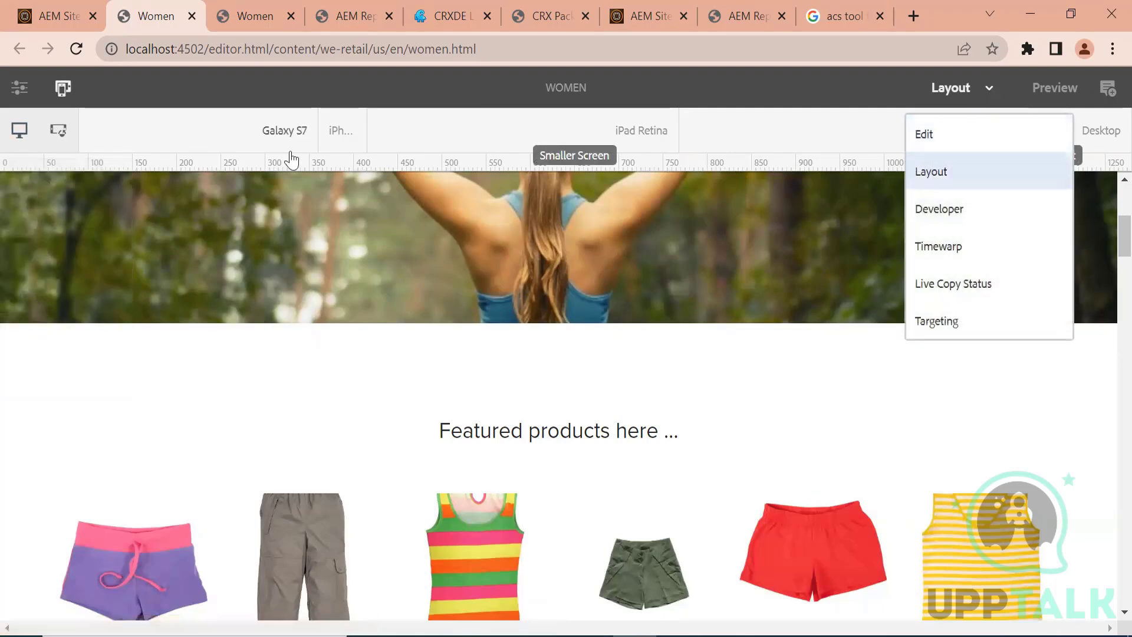
left_click(63, 93)
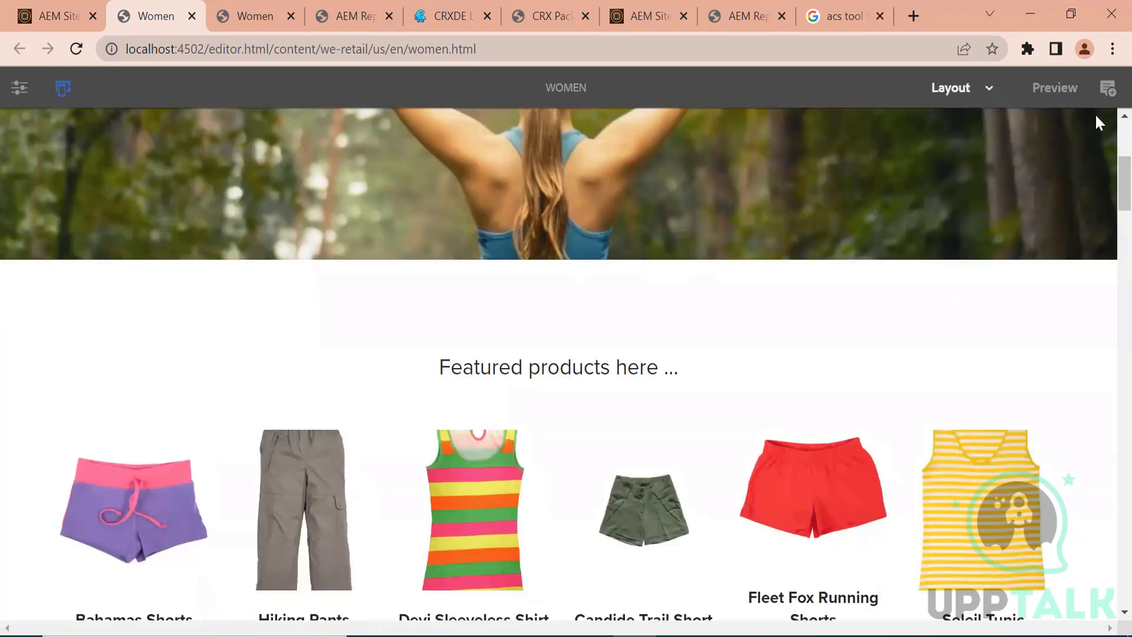
left_click(982, 98)
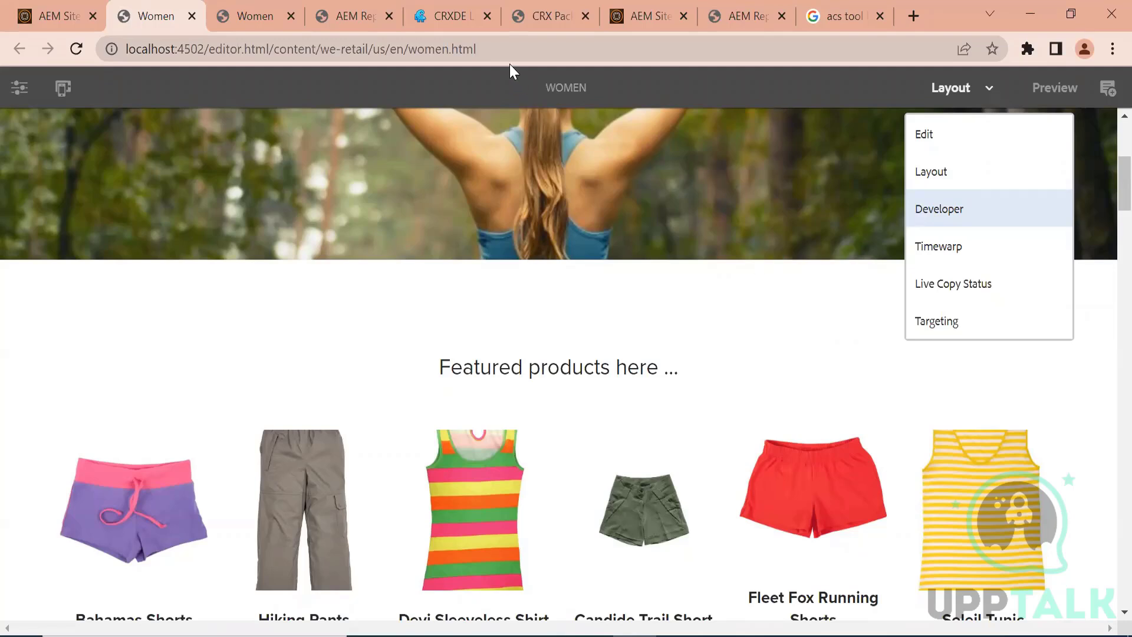
left_click(496, 49)
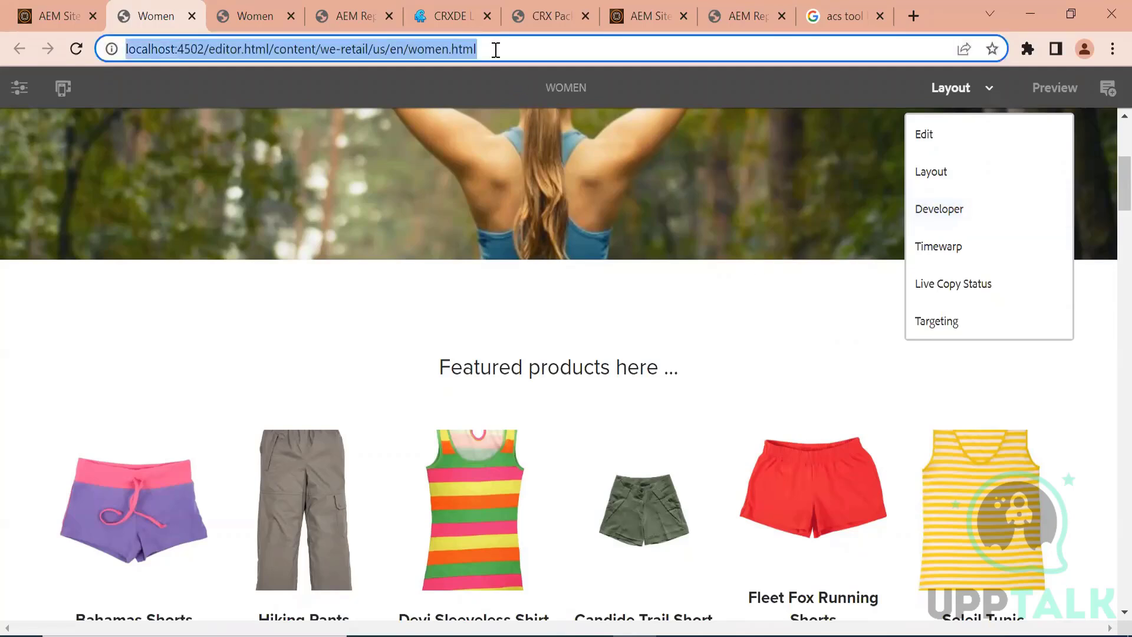
left_click(939, 209)
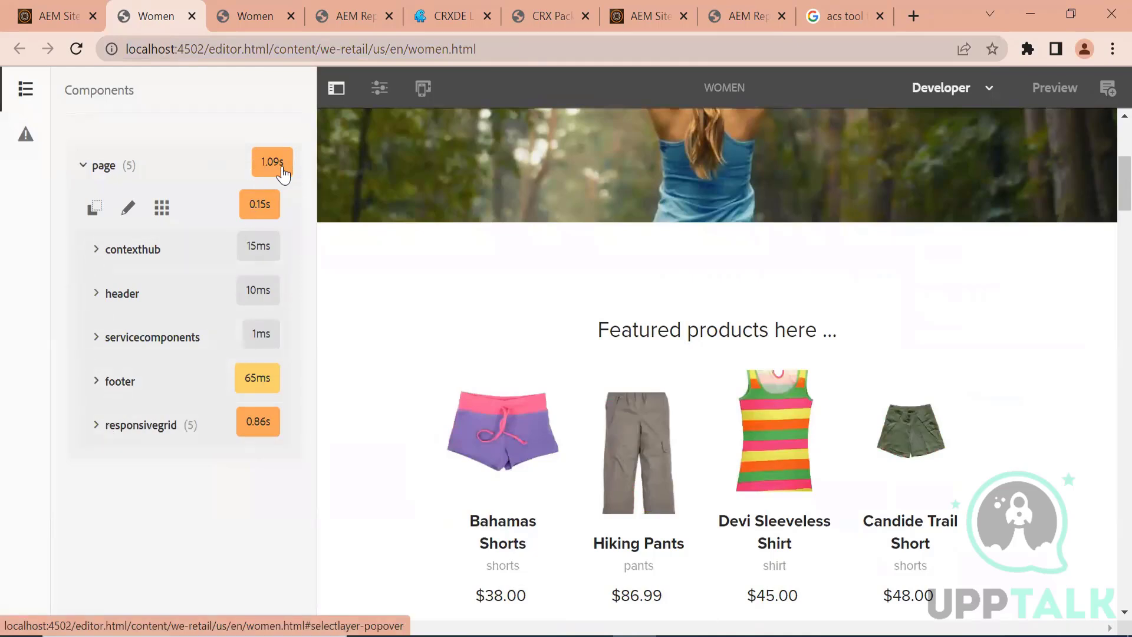
Expand the page's responsivegrid and its nested responsivegrid in the component tree to examine their load times.
left_click(95, 428)
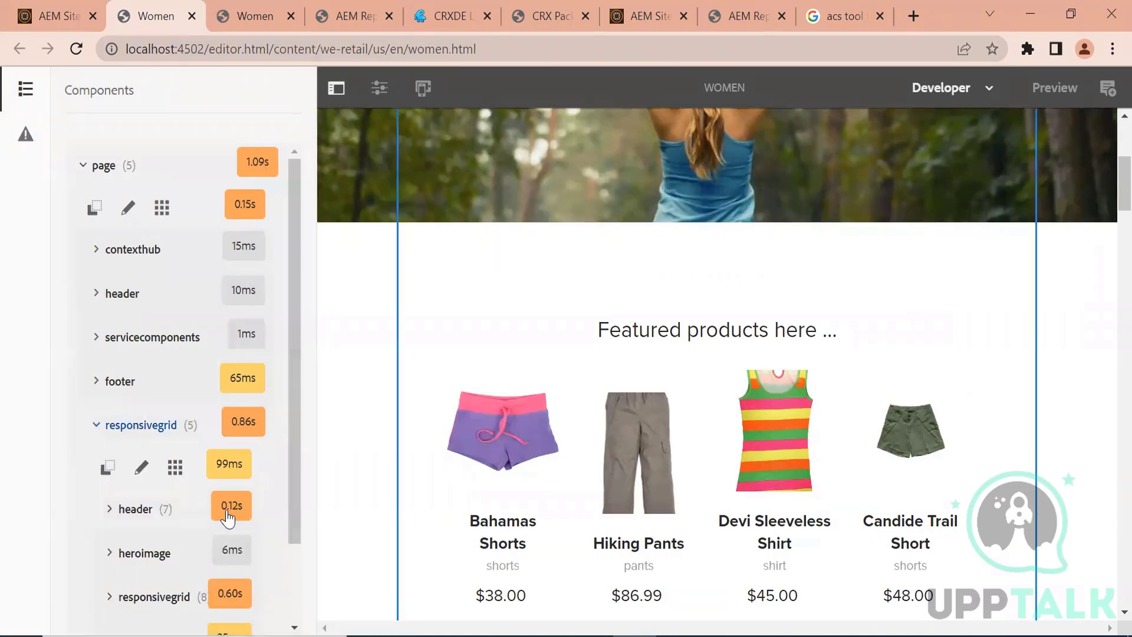
scroll(293, 486, "down", 3)
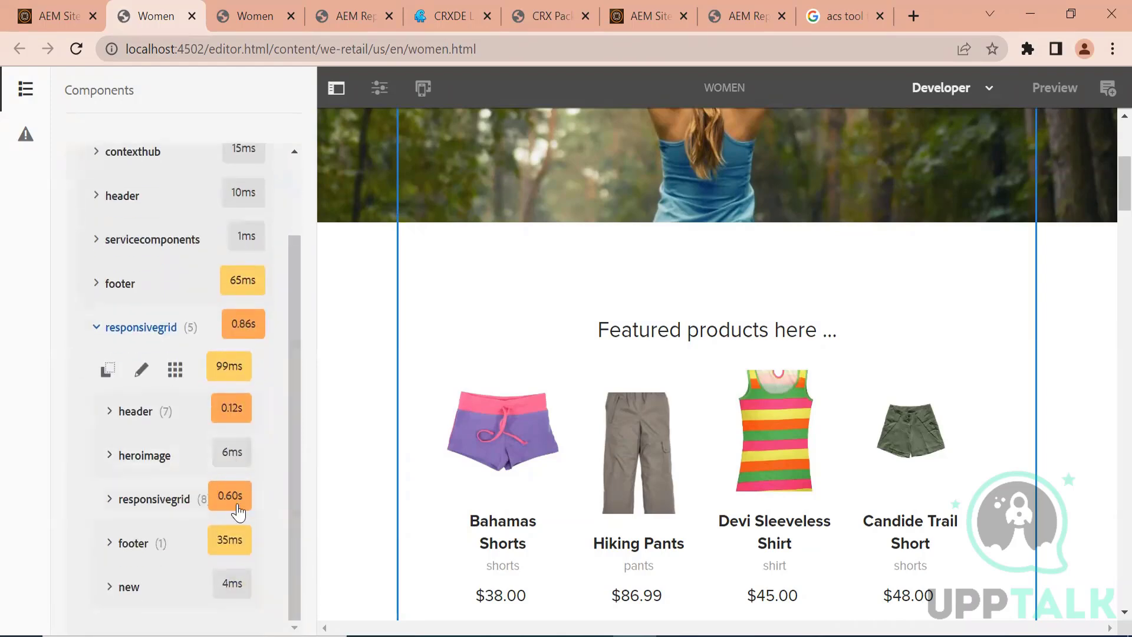
left_click(108, 499)
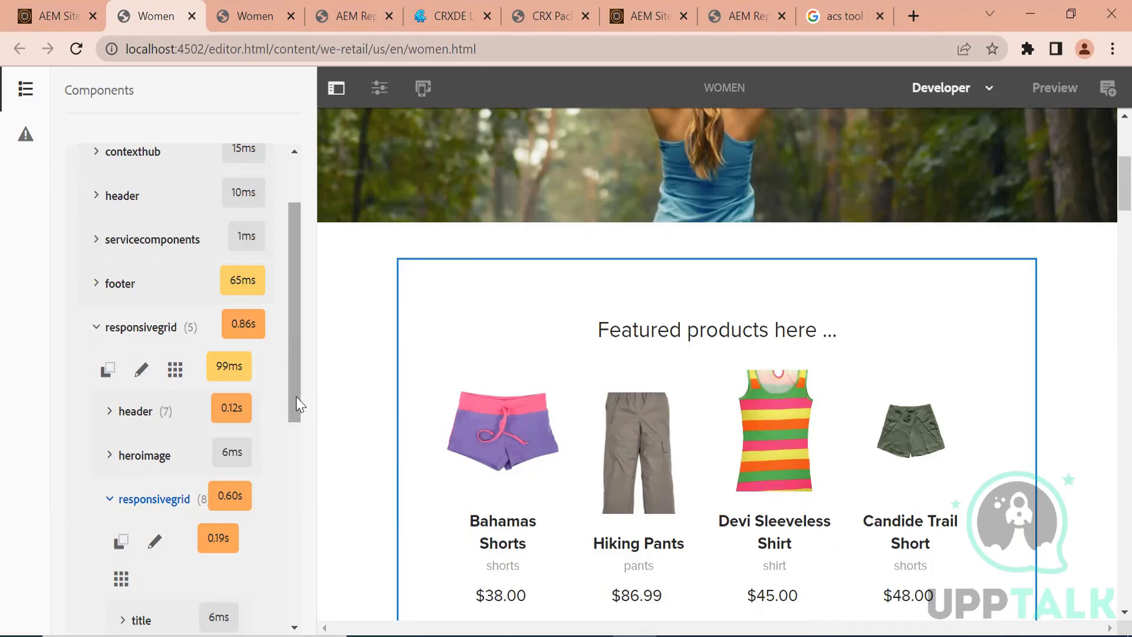
scroll(298, 439, "down", 1)
scroll(296, 466, "down", 3)
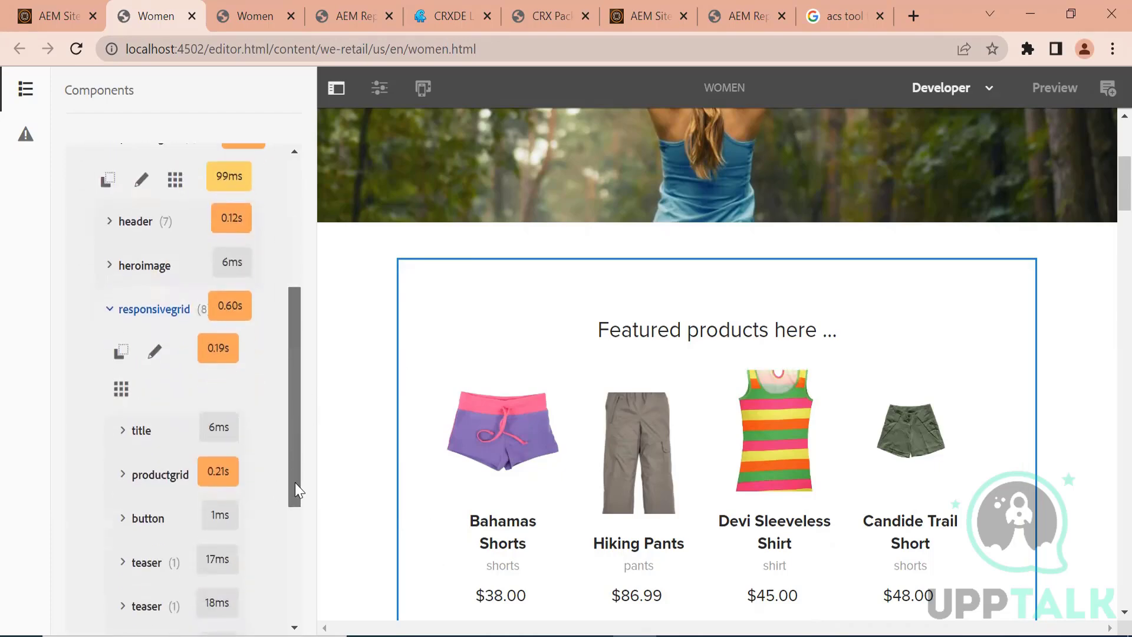
Inspect the productgrid component inside the nested responsivegrid, and collapse the whole page tree.
left_click(110, 311)
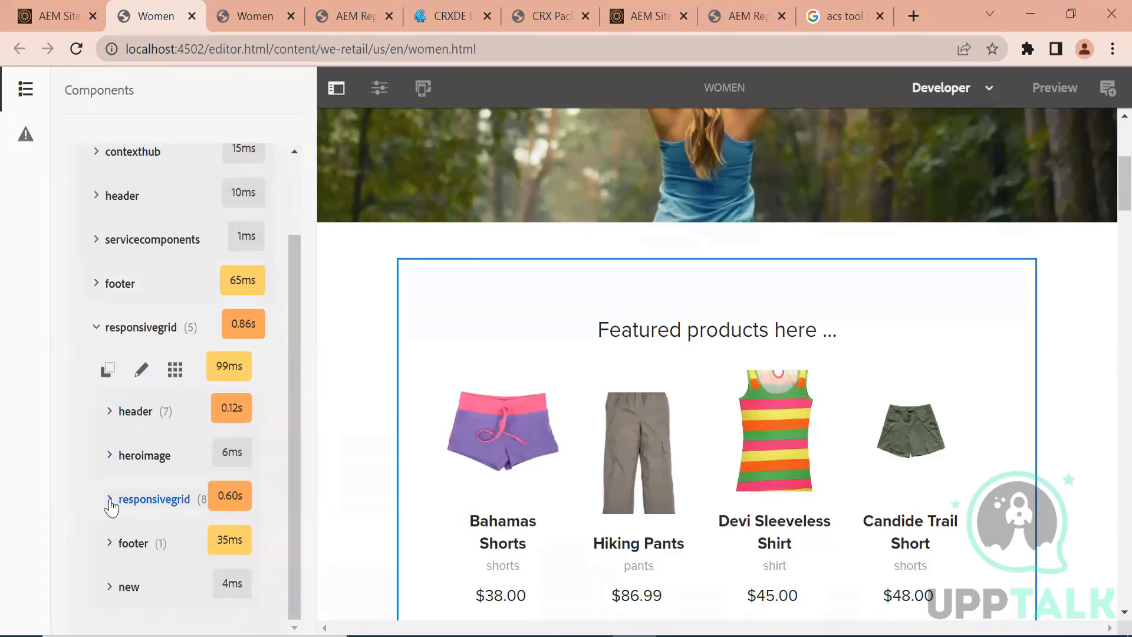
left_click(112, 499)
left_click(167, 478)
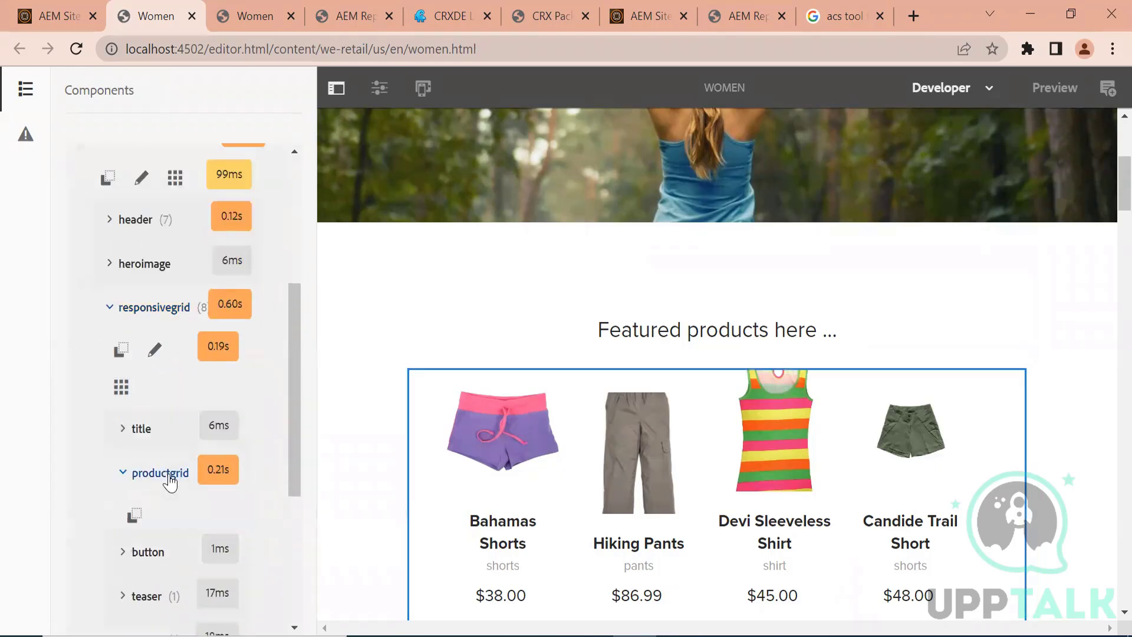
left_click(122, 473)
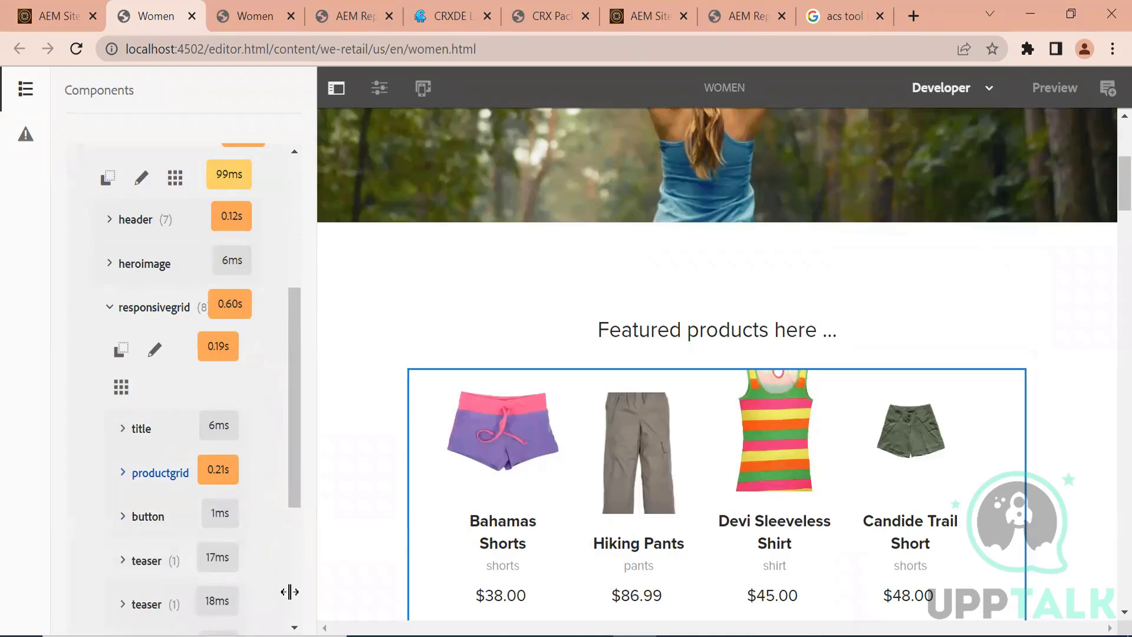
left_click_drag(291, 472, 278, 225)
left_click(84, 168)
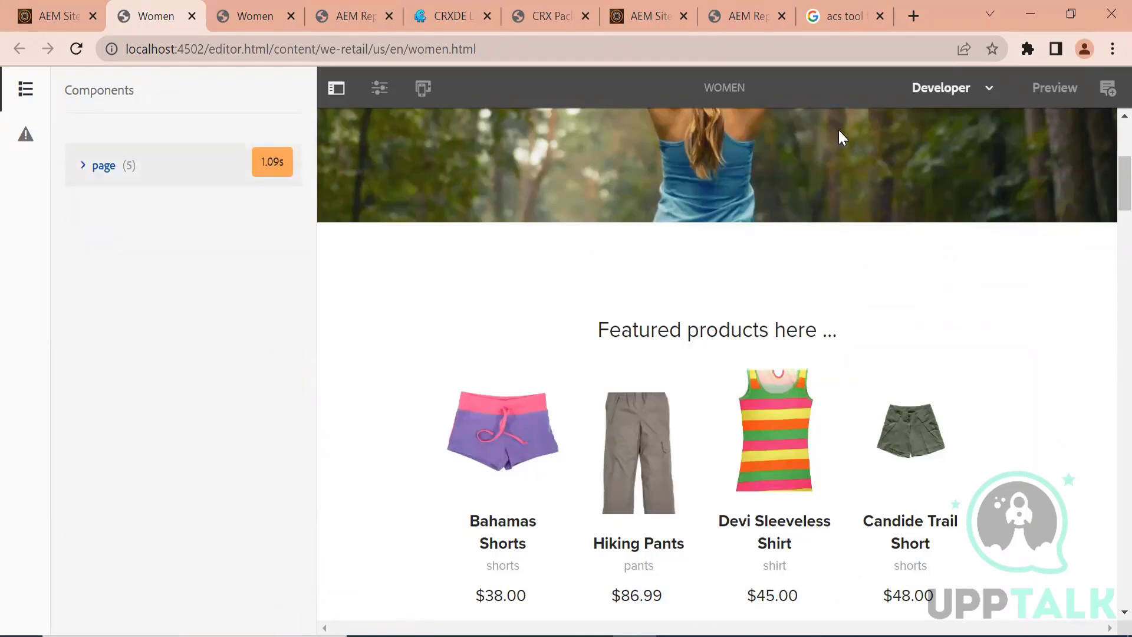
List the editor modes, review the page's component load times again, highlight we-retail in the URL, and hide the side panel.
left_click(990, 89)
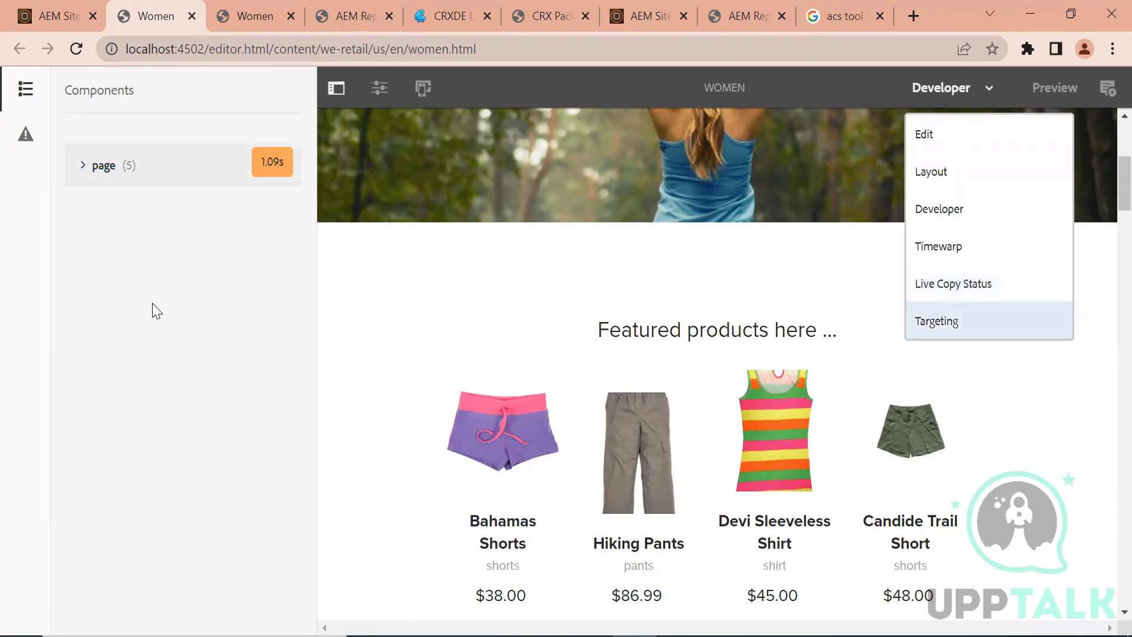
left_click(84, 170)
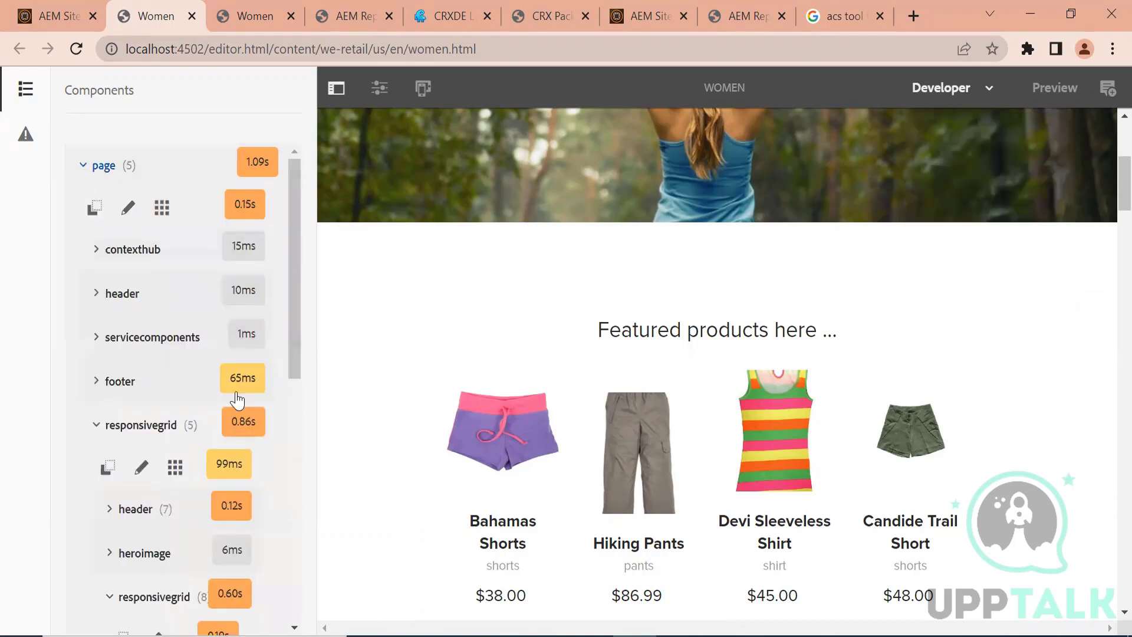
left_click_drag(289, 328, 290, 356)
left_click_drag(322, 49, 367, 47)
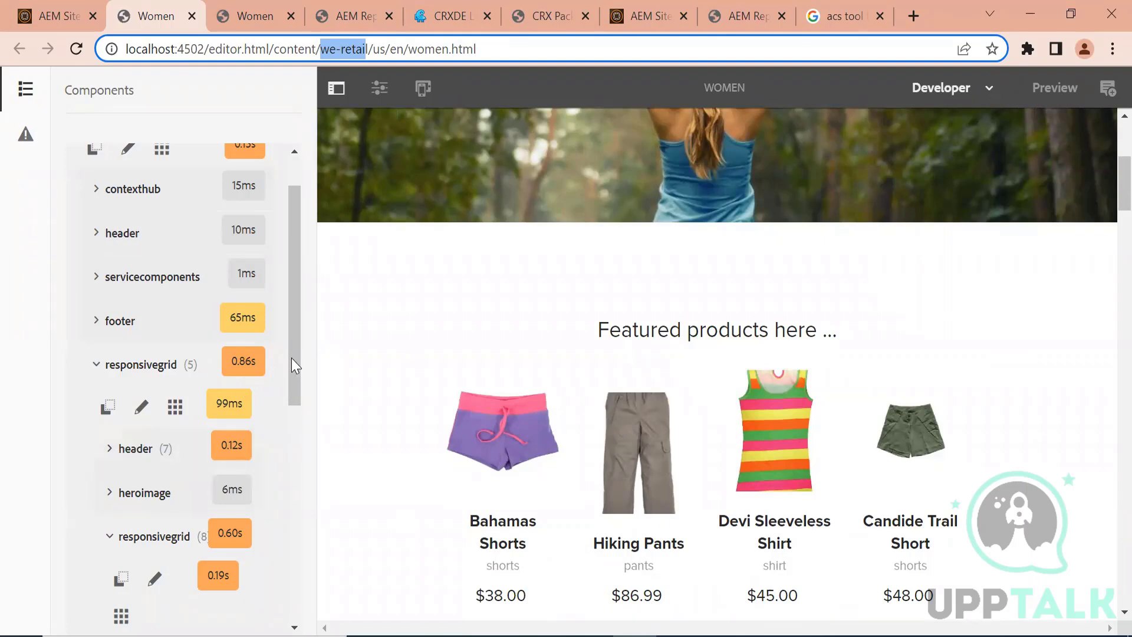
left_click_drag(297, 354, 297, 393)
scroll(297, 392, "up", 3)
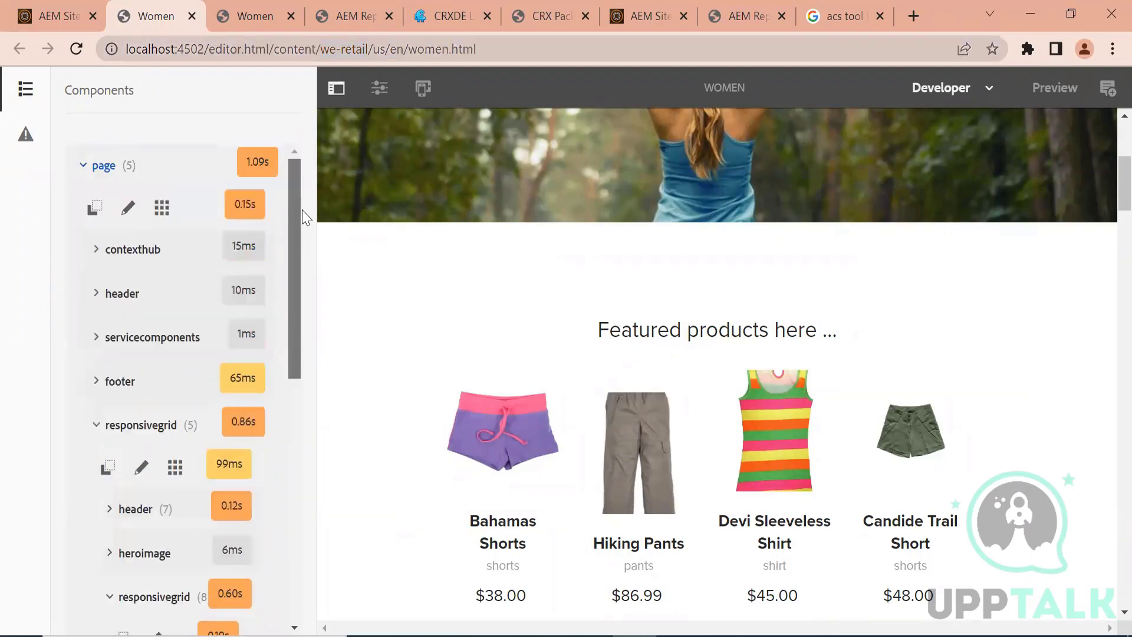
left_click(82, 167)
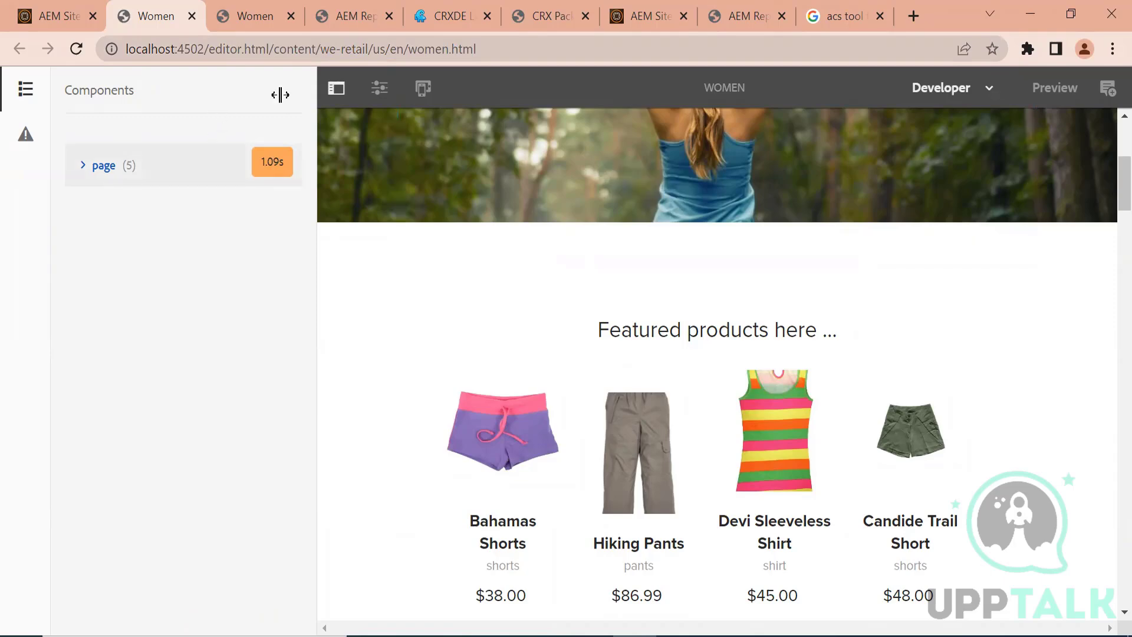
left_click(334, 89)
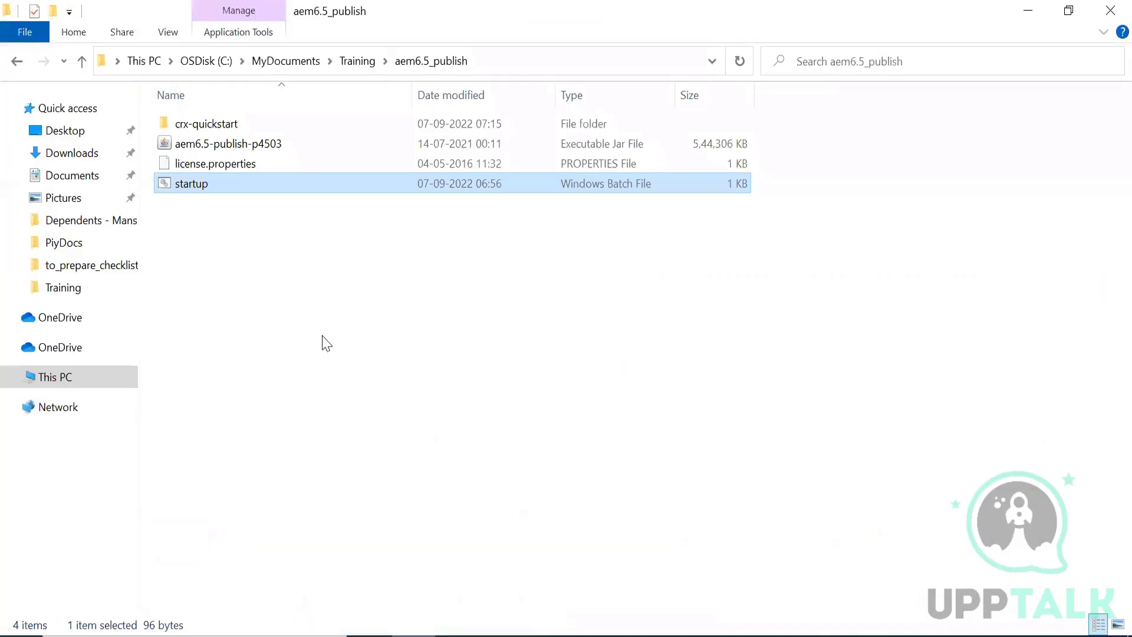
In File Explorer, open the ui.apps folder of the bipin project under Training\code_base.
left_click(350, 64)
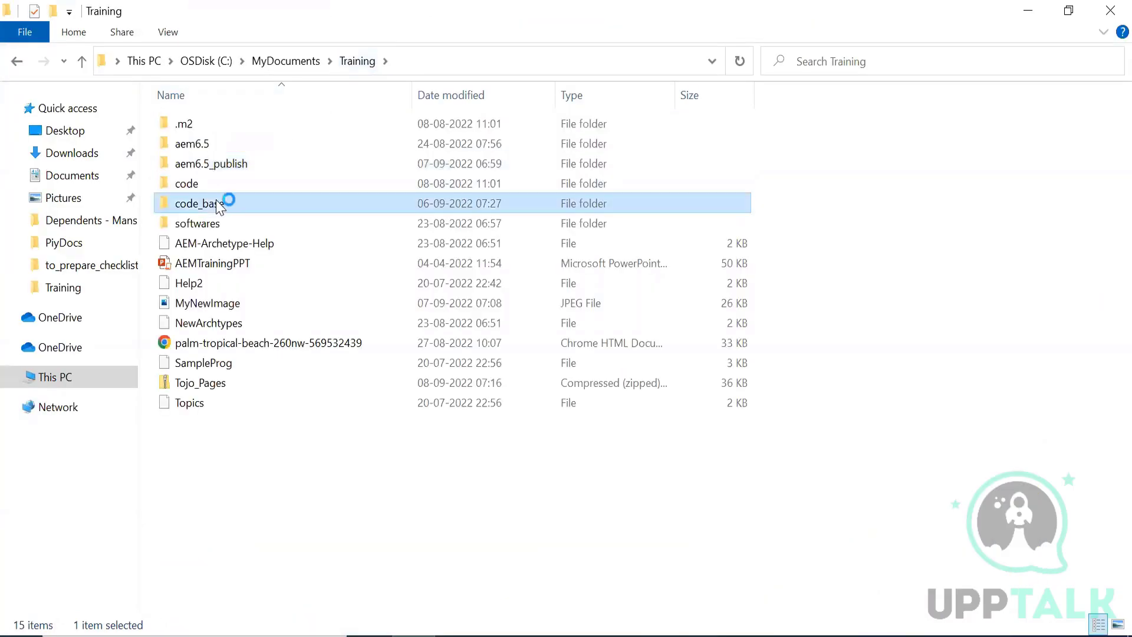
double_click(222, 204)
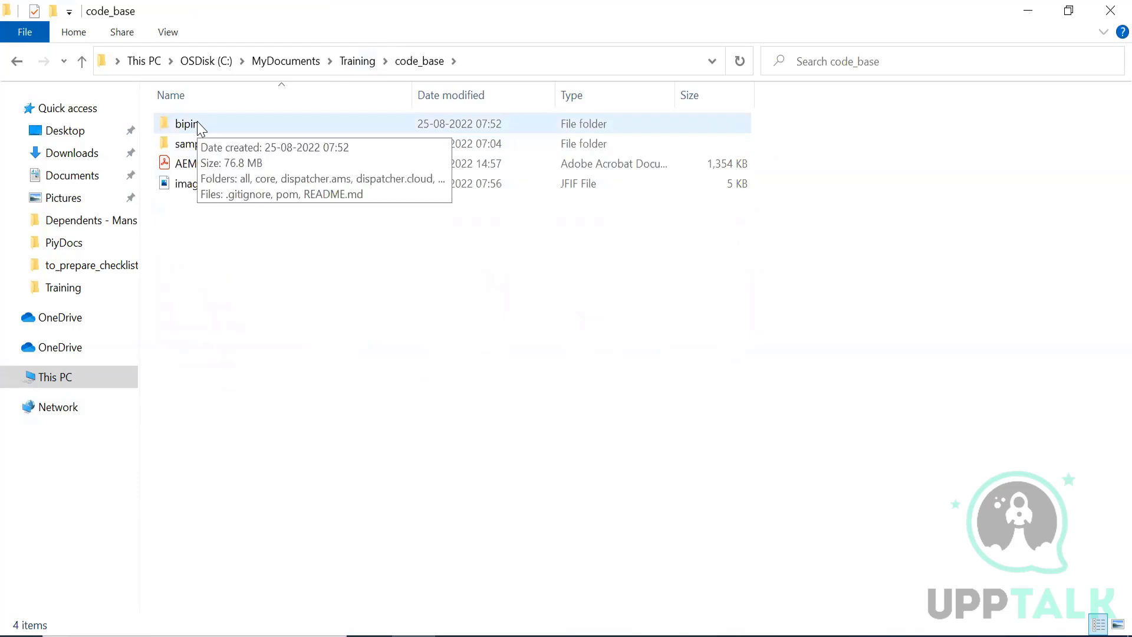
double_click(198, 125)
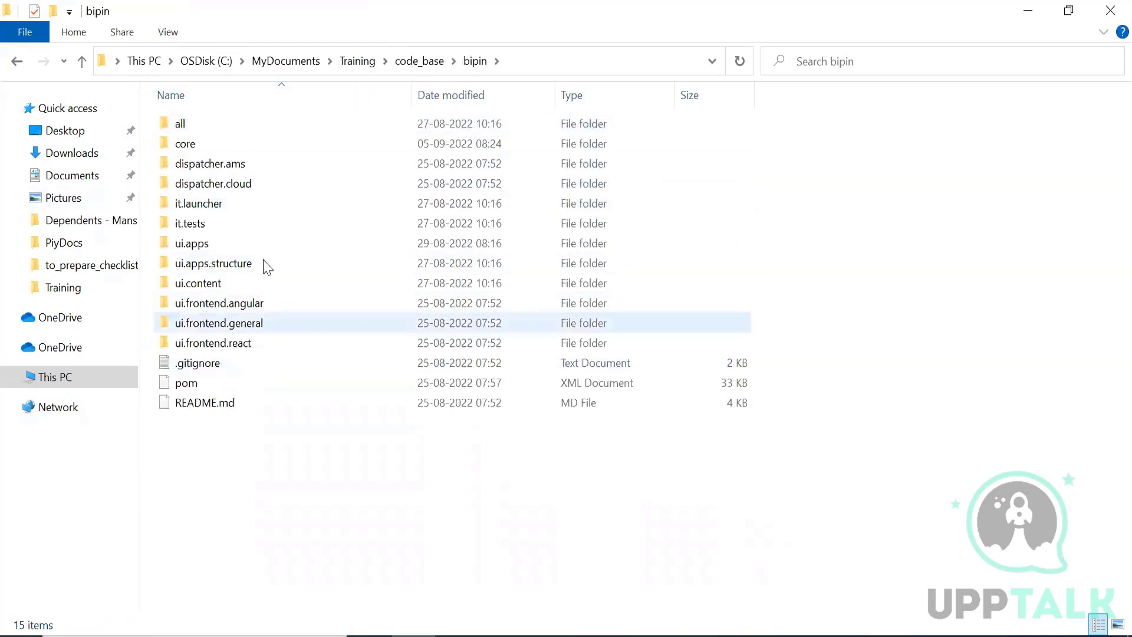
left_click(199, 250)
double_click(199, 249)
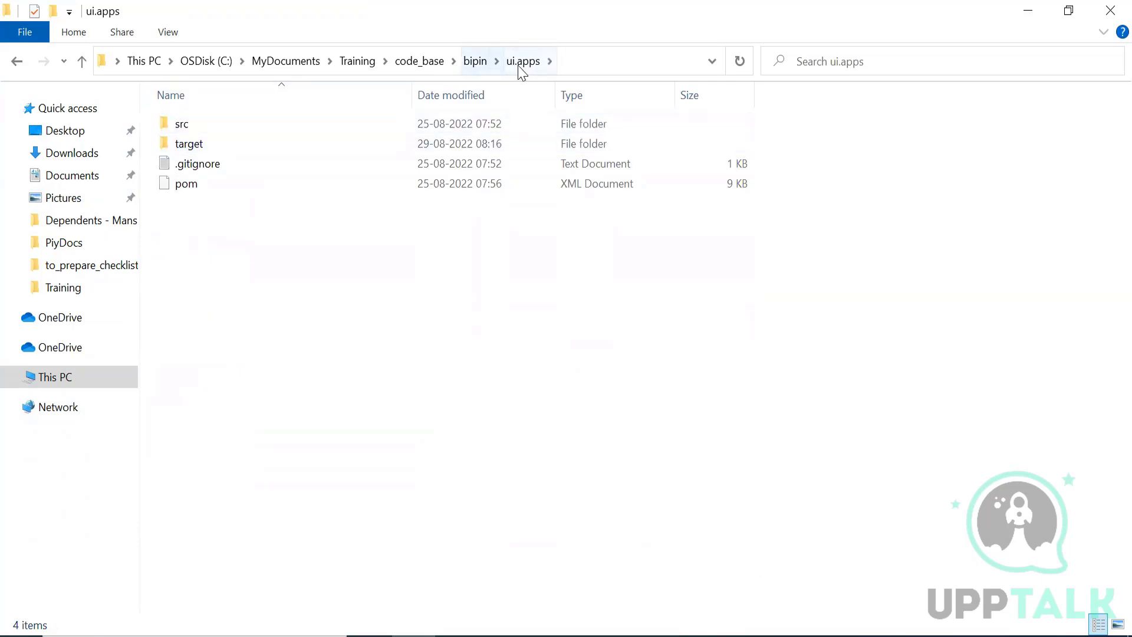
Open src\main\content\jcr_root\apps\bipin\components inside ui.apps and point out the aemworld and bipinworld component folders.
double_click(239, 131)
double_click(223, 135)
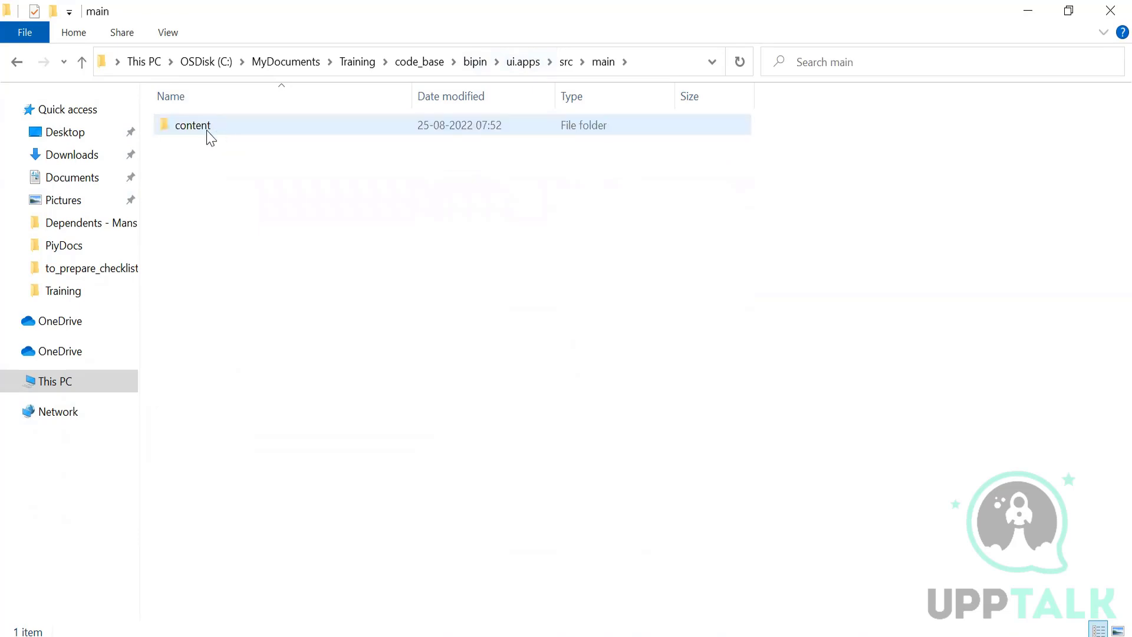
double_click(213, 137)
double_click(190, 134)
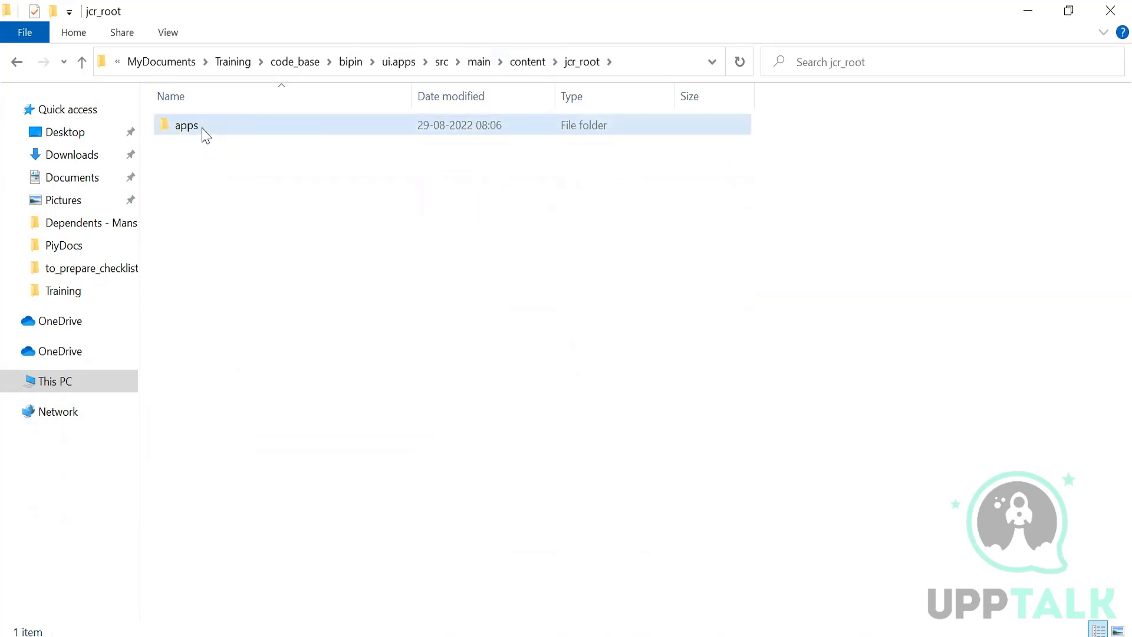
double_click(200, 135)
double_click(201, 135)
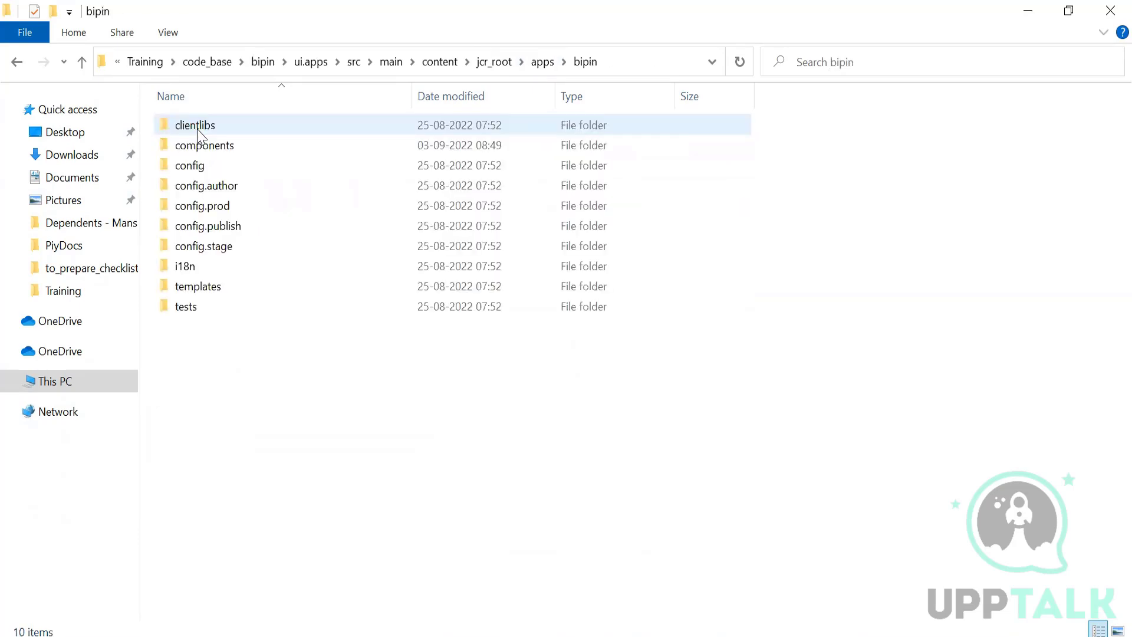
double_click(214, 152)
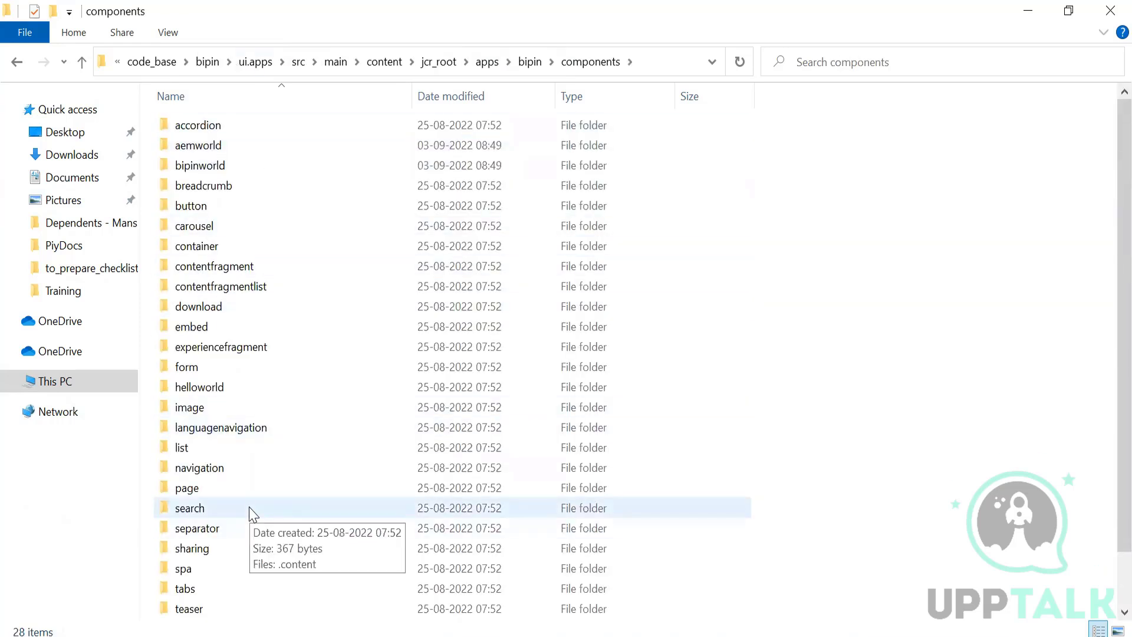
left_click(213, 148)
left_click(216, 165)
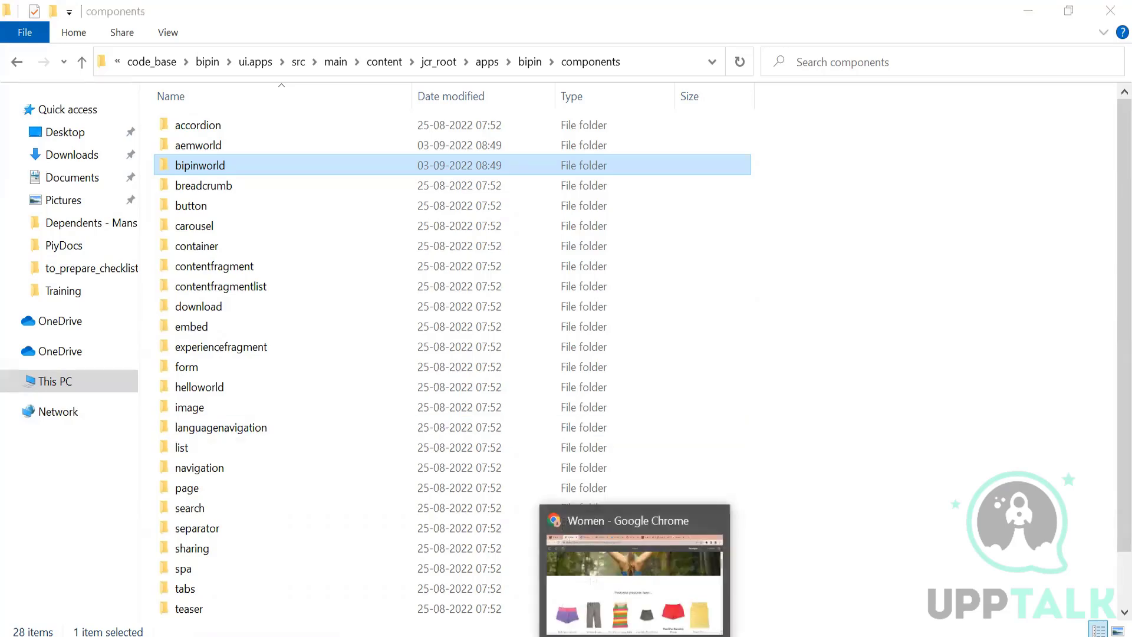
Switch to CRXDE Lite in the browser, expand /apps/core/wcm/components, and compare it with the project's components folder.
left_click(634, 584)
left_click(444, 1)
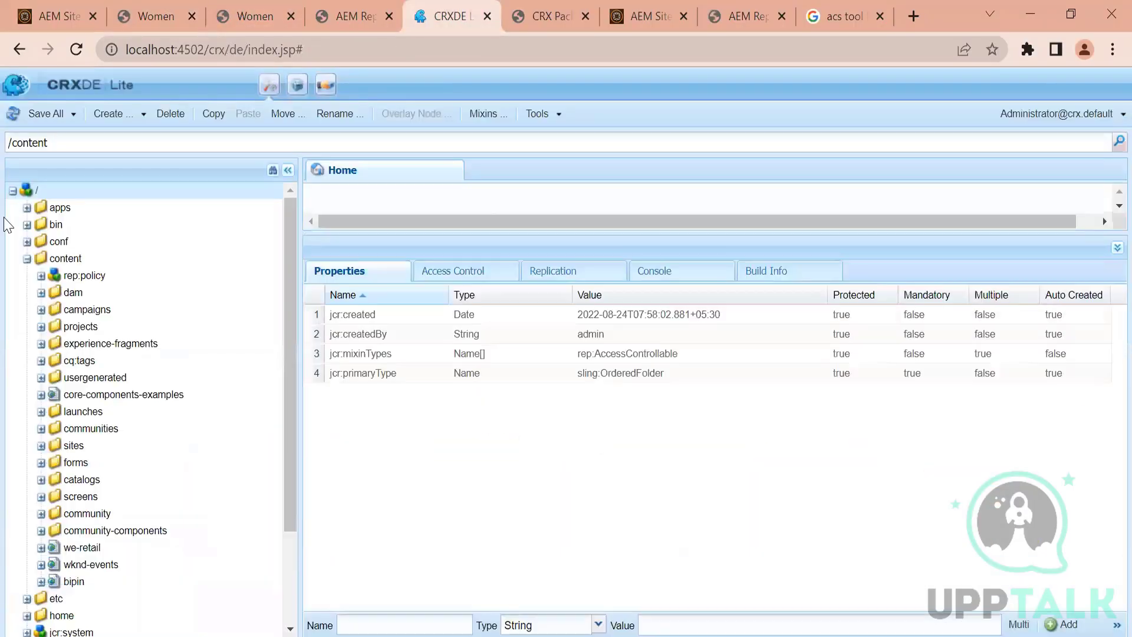
left_click(27, 258)
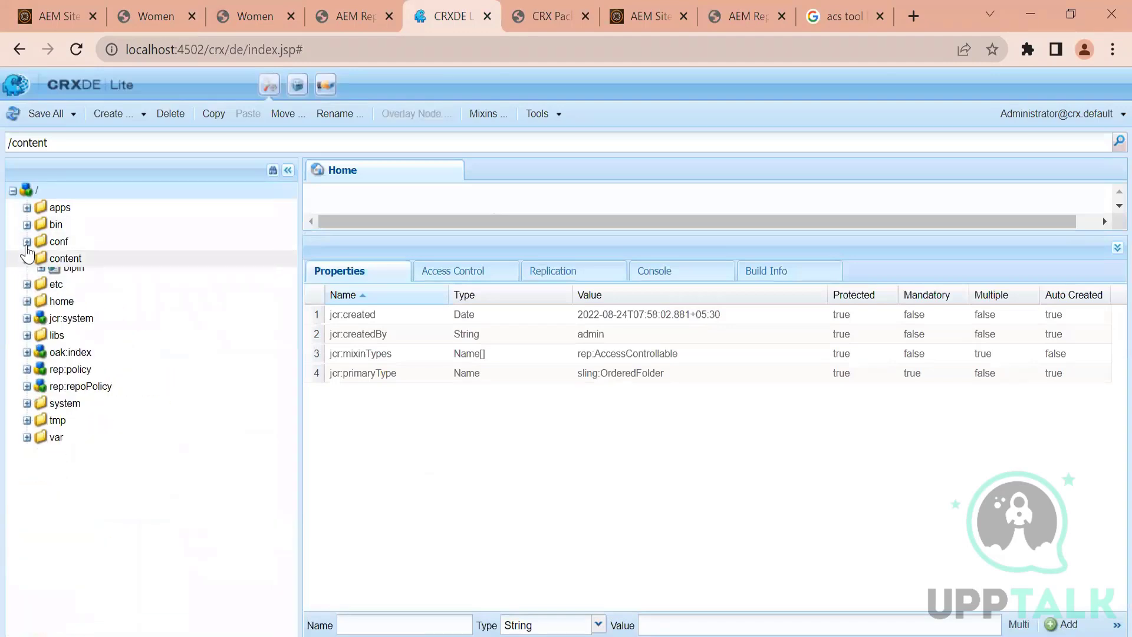
left_click(27, 207)
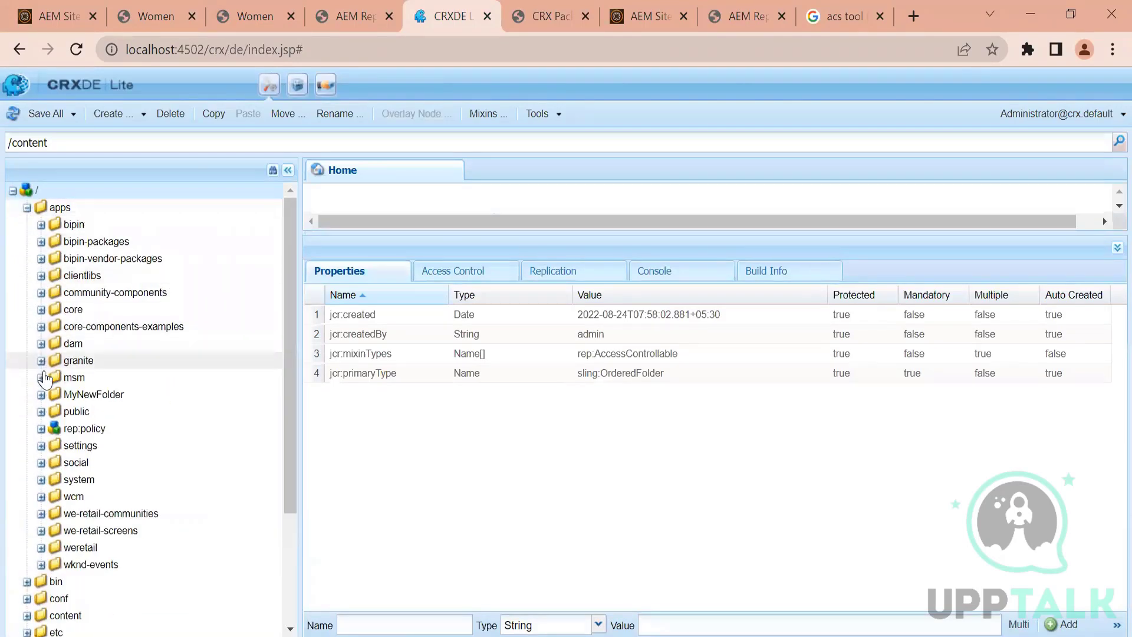
double_click(67, 496)
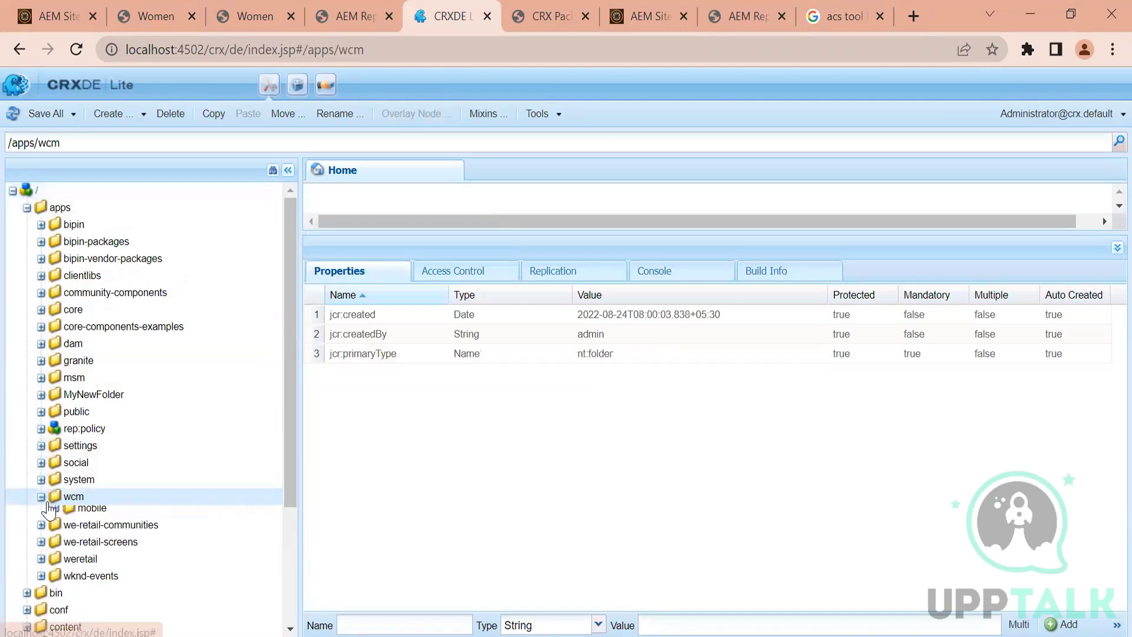
left_click(42, 311)
left_click(56, 327)
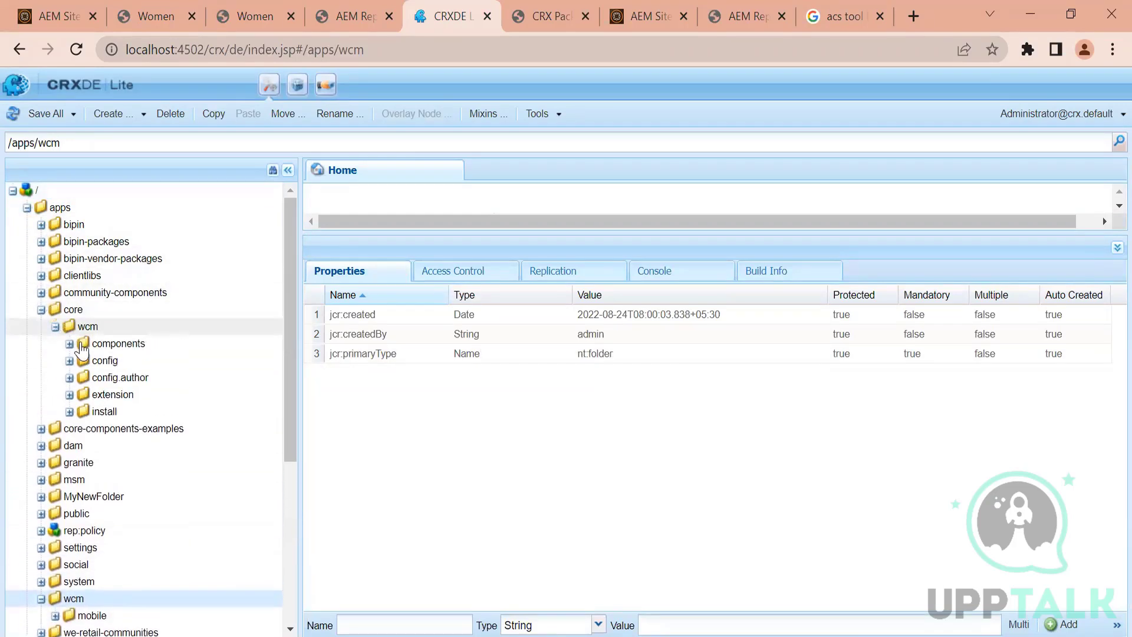
double_click(128, 348)
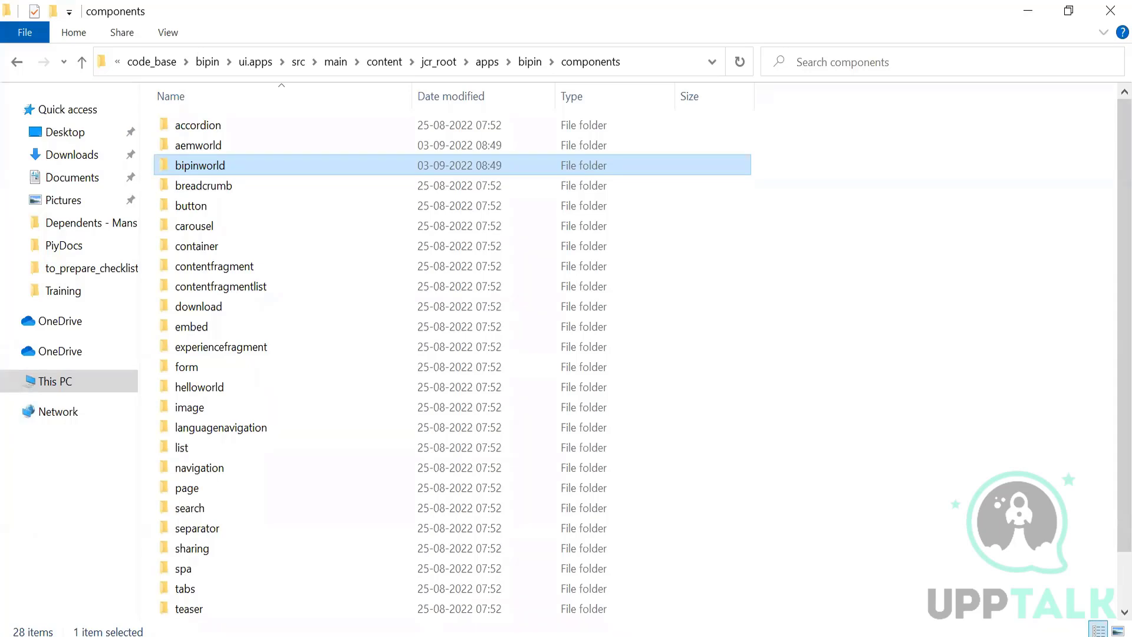
key("alt+Tab")
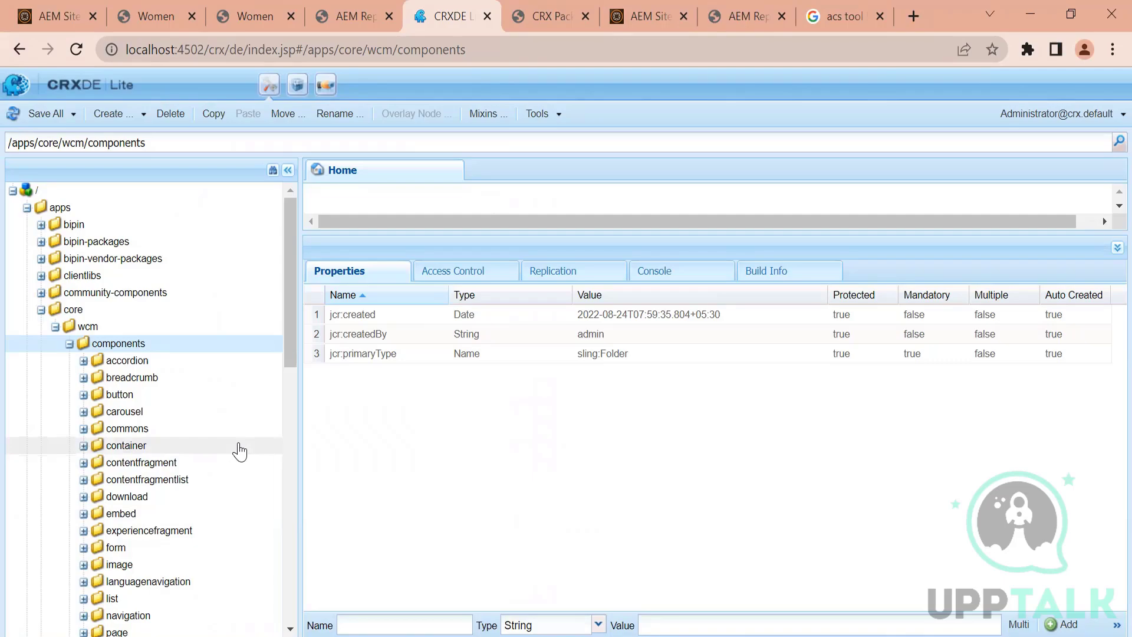
Compare the project's components folder in File Explorer with the core components in CRXDE Lite, and collapse the core and wcm nodes under /apps.
key("alt+Tab")
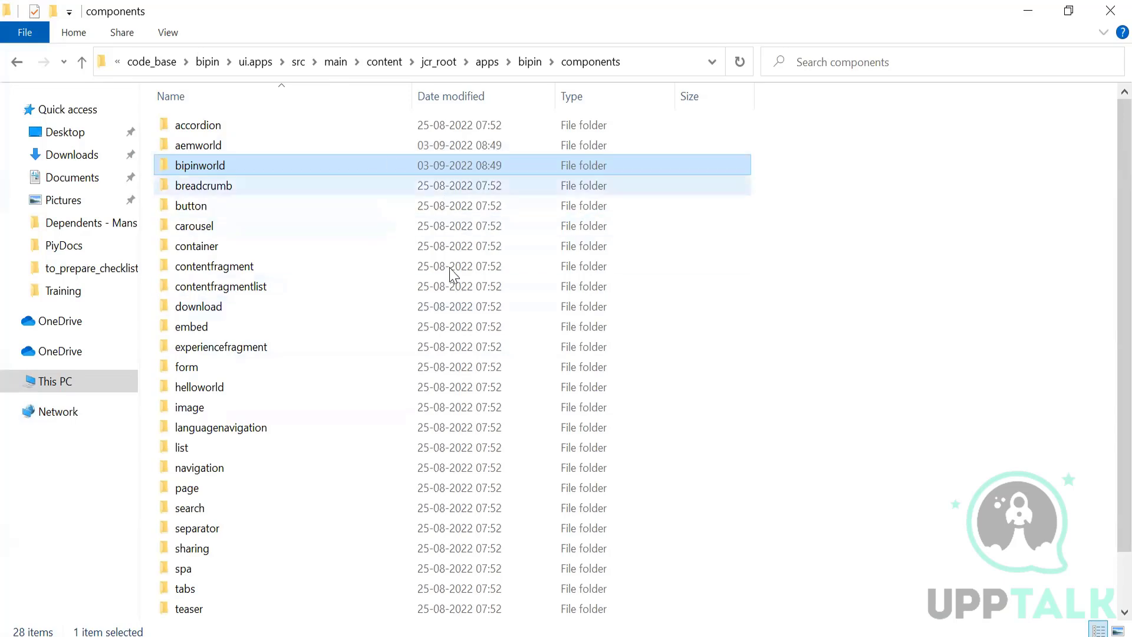
key("alt+Tab")
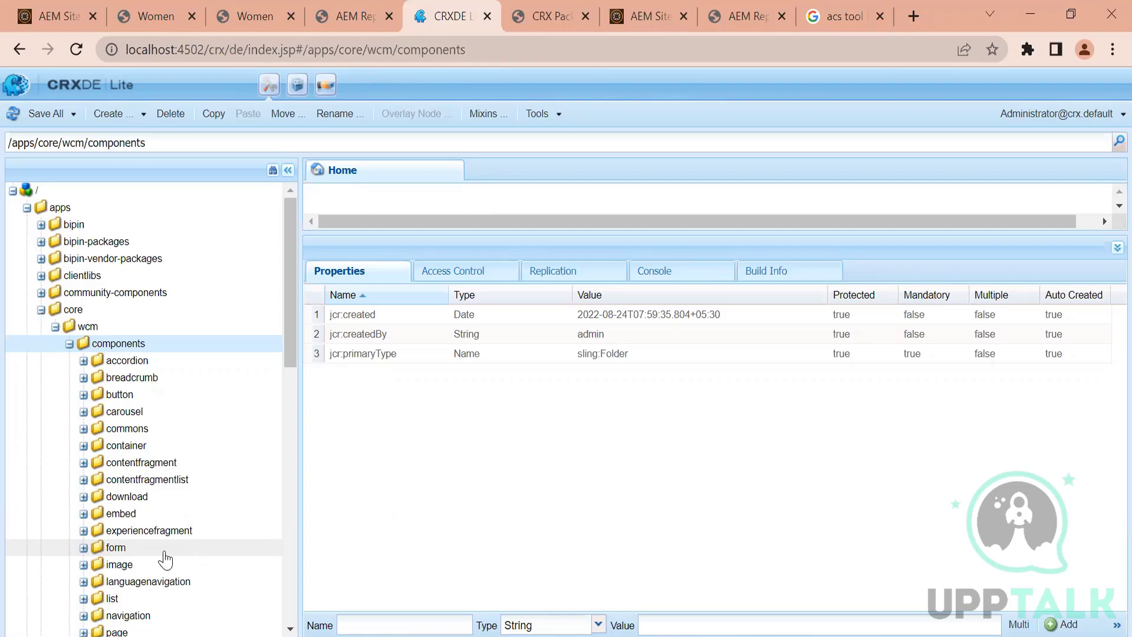
left_click(43, 326)
left_click(41, 310)
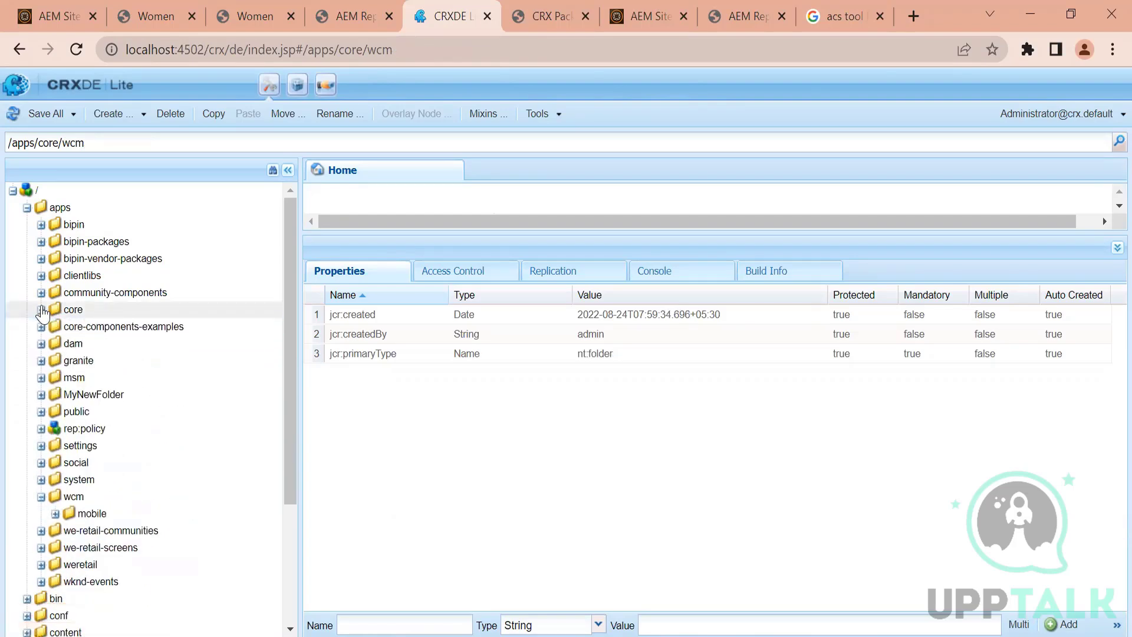
left_click(42, 496)
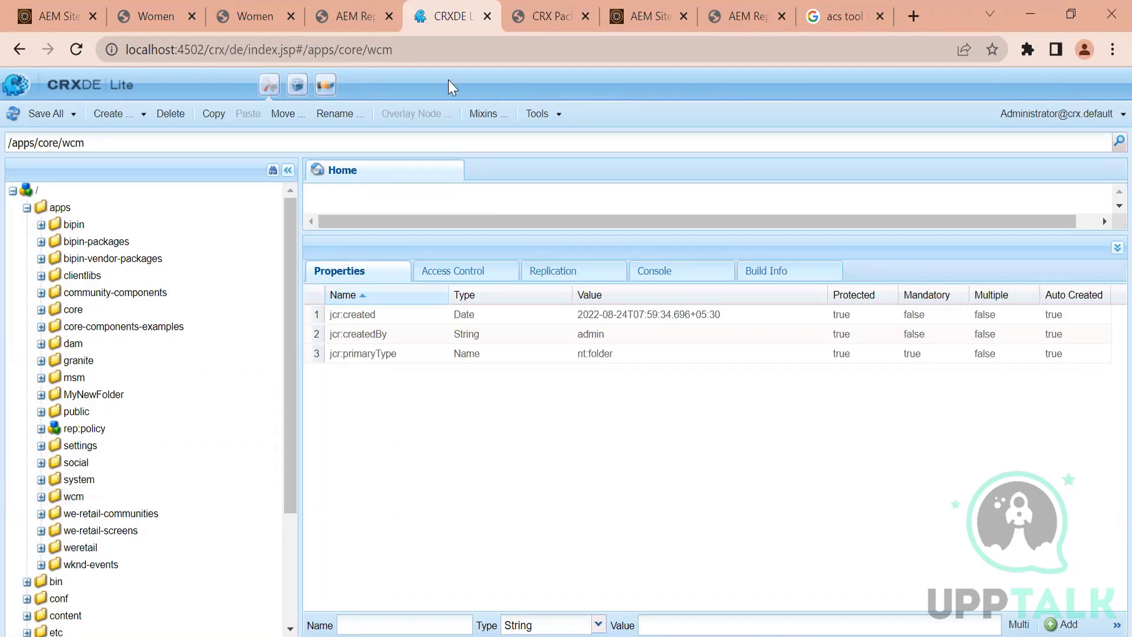
left_click(361, 1)
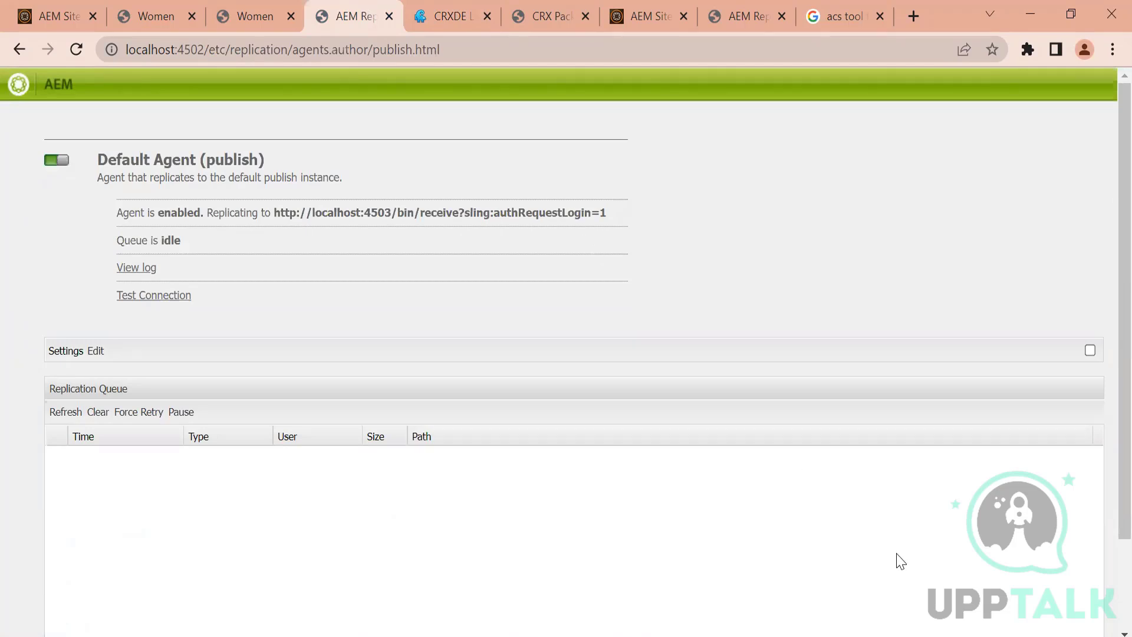
left_click(251, 1)
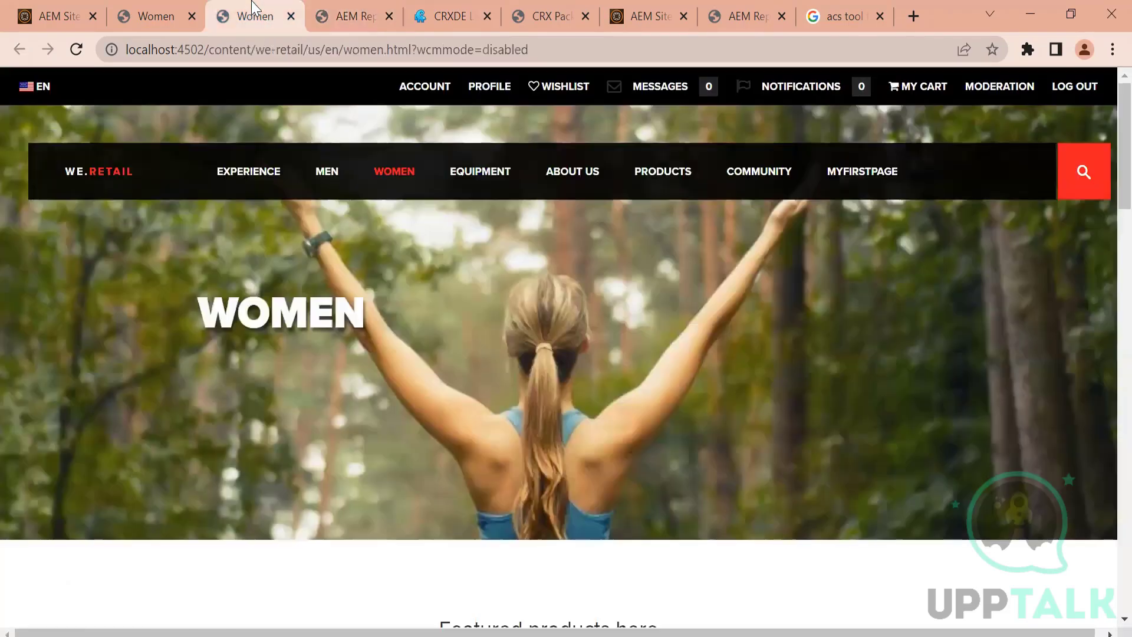
left_click(152, 8)
left_click(54, 2)
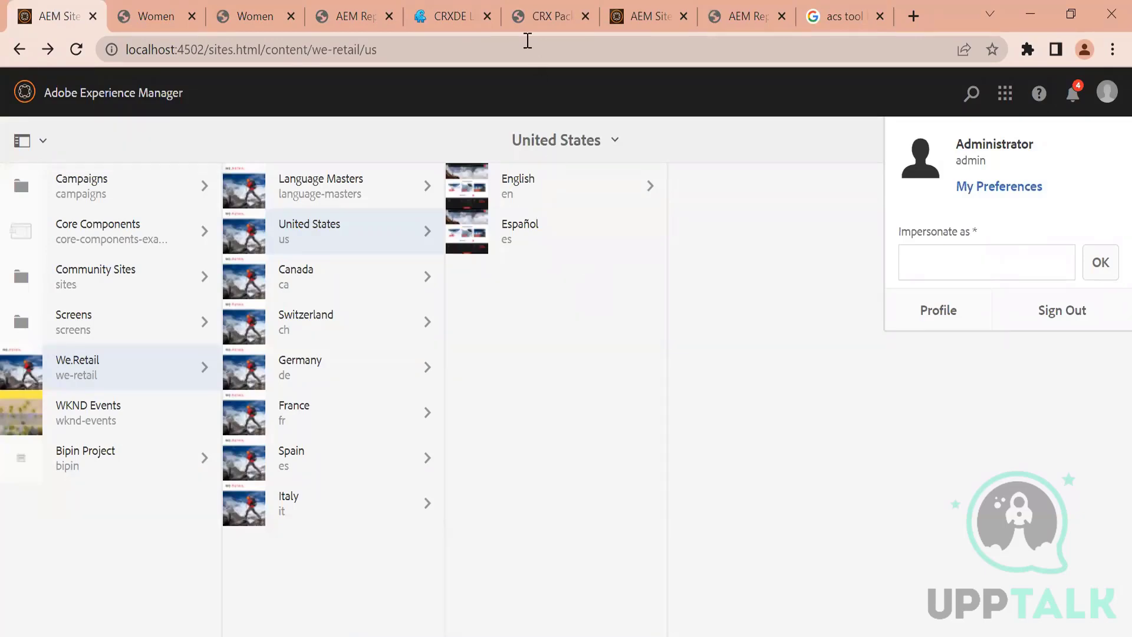
left_click(453, 12)
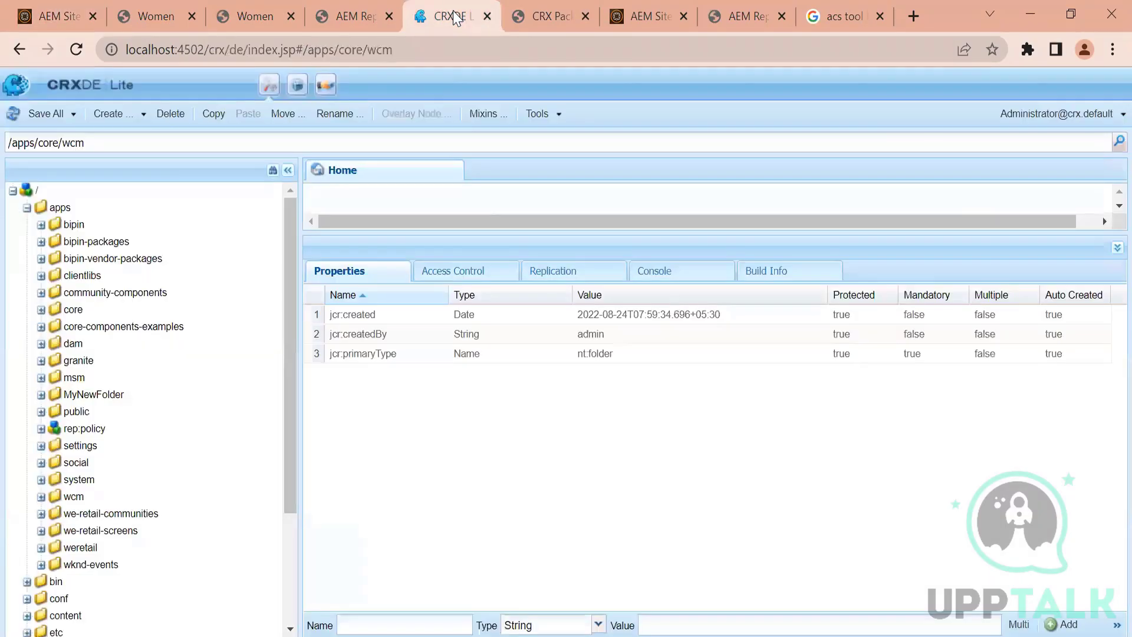
Load localhost:4502/aem/start.html in place of the replication agent page, and view its Tools section before returning to Navigation.
left_click(328, 16)
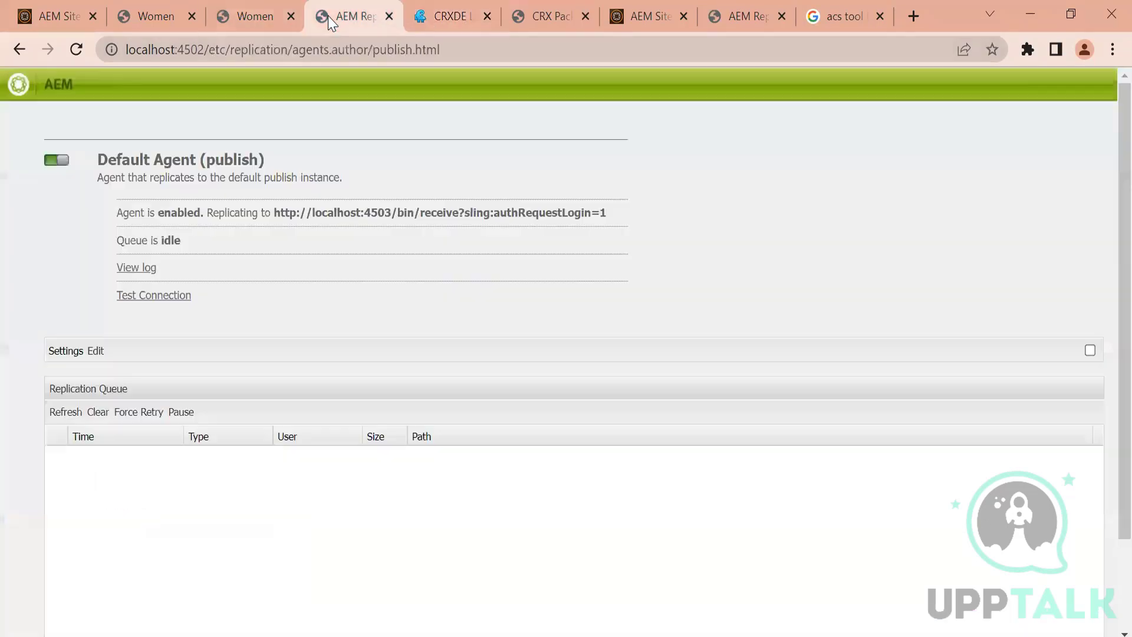
left_click(211, 50)
key("shift+End")
key("BackSpace")
key("Return")
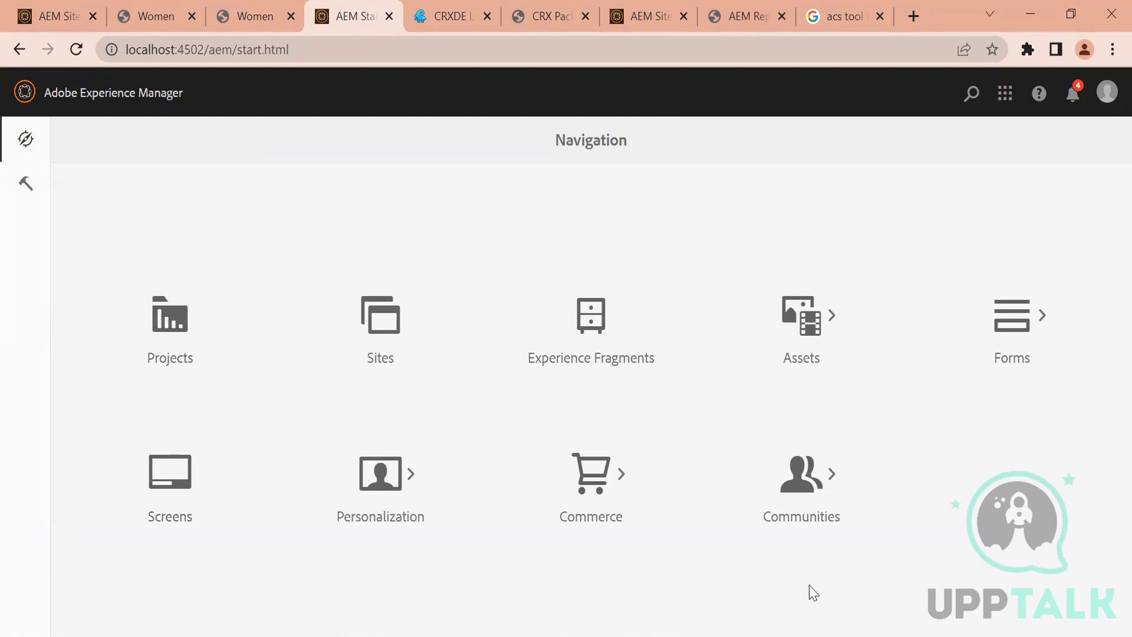
left_click(26, 184)
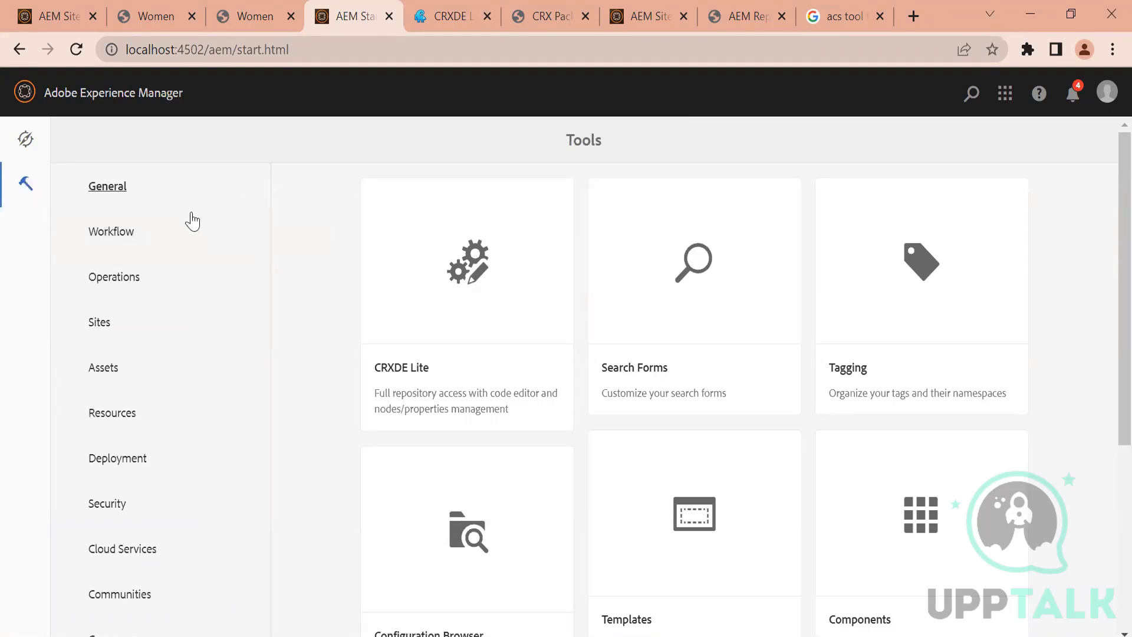
left_click(32, 149)
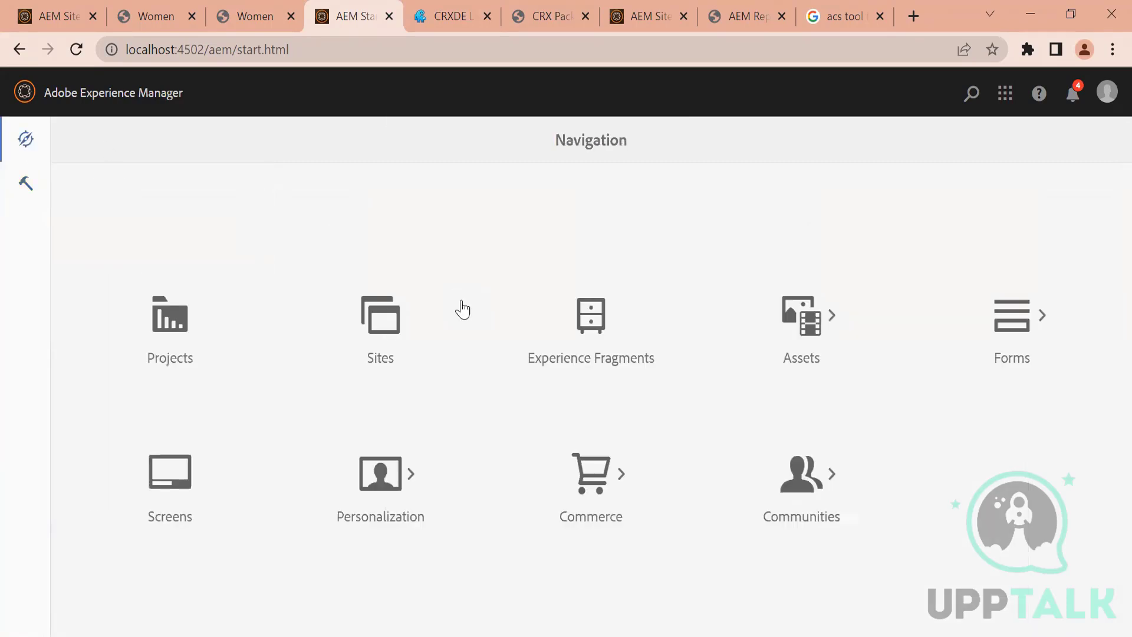
Place the spare AEM Sites tab beside the Women tabs and open We.Retail > United States > English > Women for editing.
left_click(247, 8)
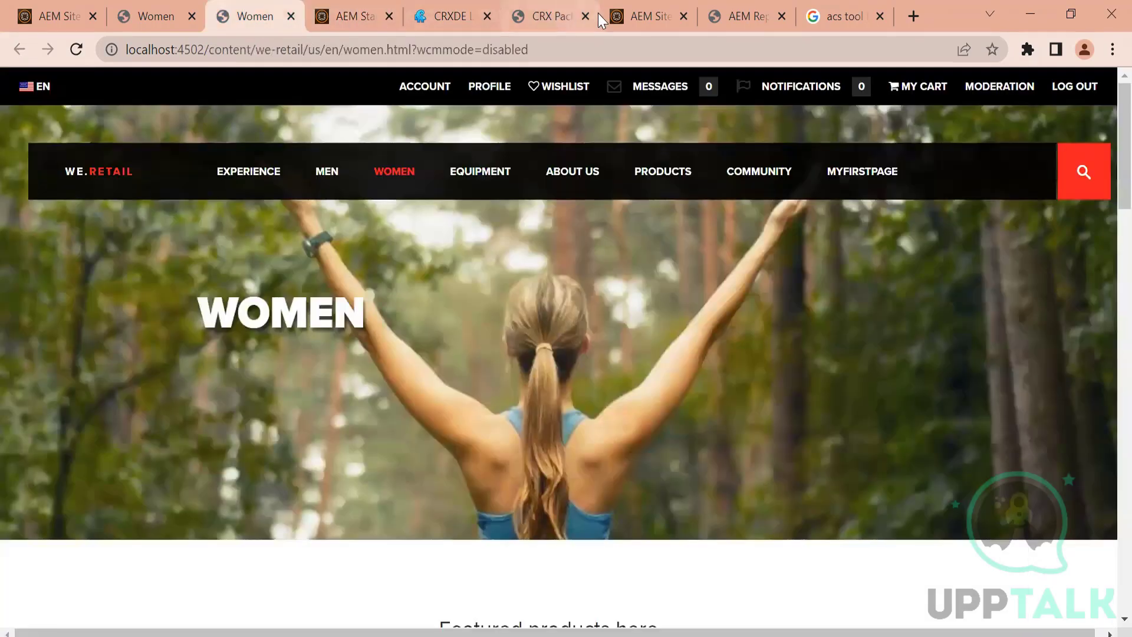
left_click_drag(631, 16, 351, 16)
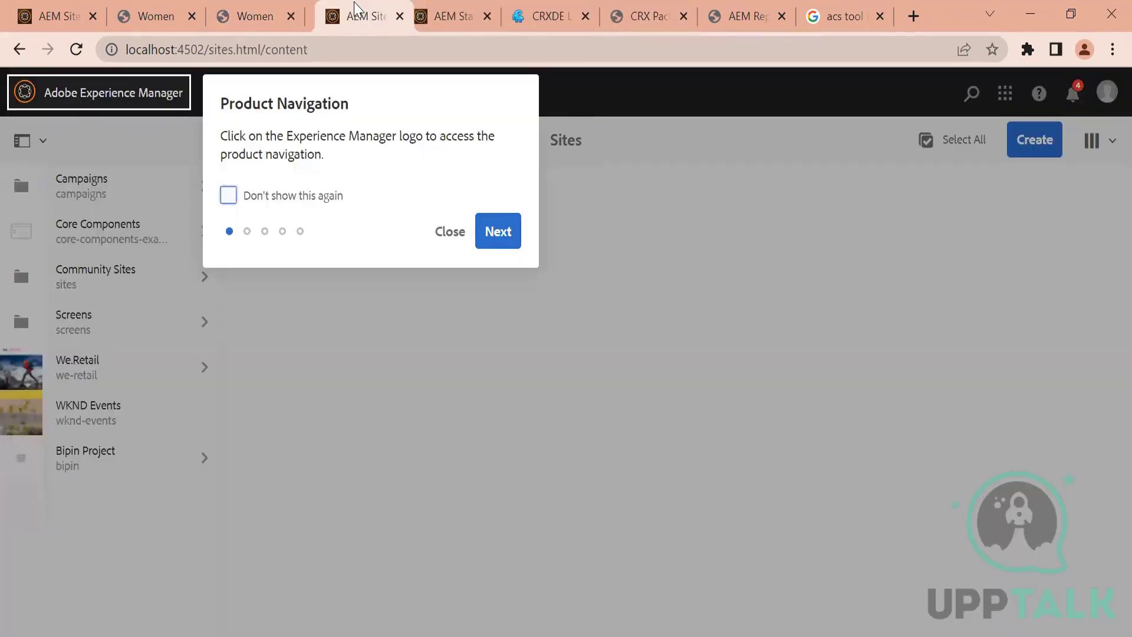
left_click(450, 232)
left_click(142, 382)
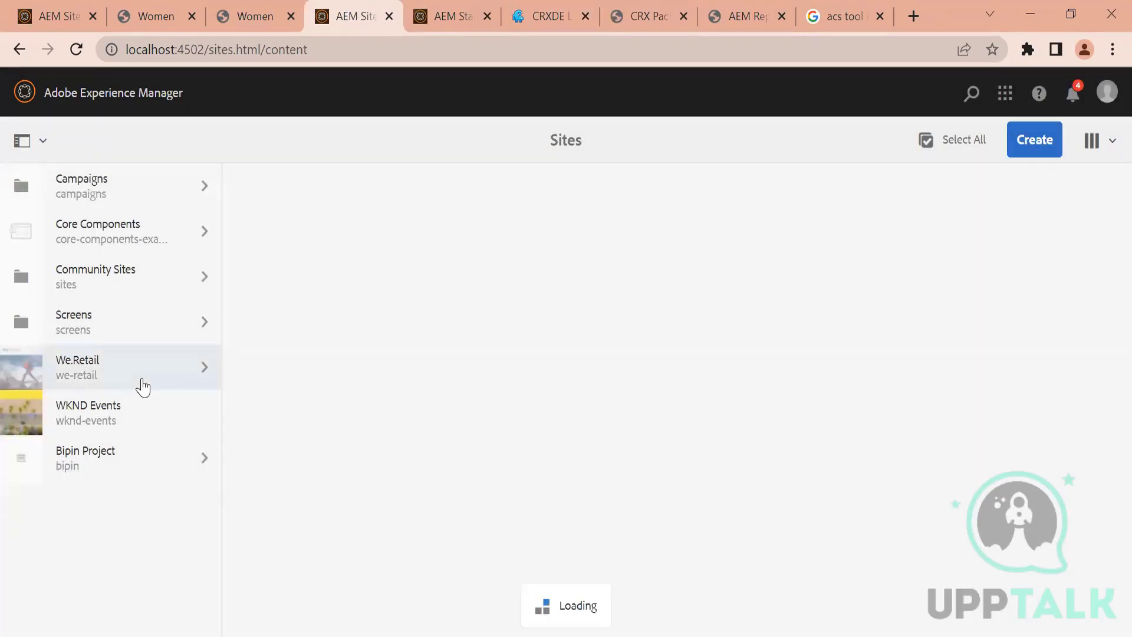
left_click(387, 248)
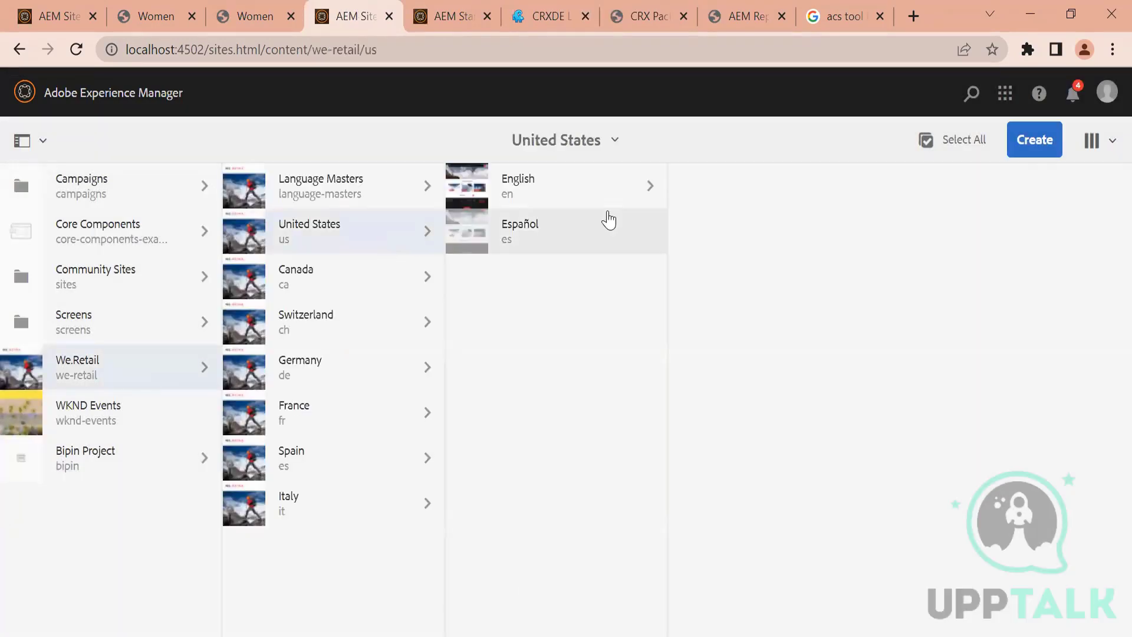
left_click(607, 183)
left_click(690, 276)
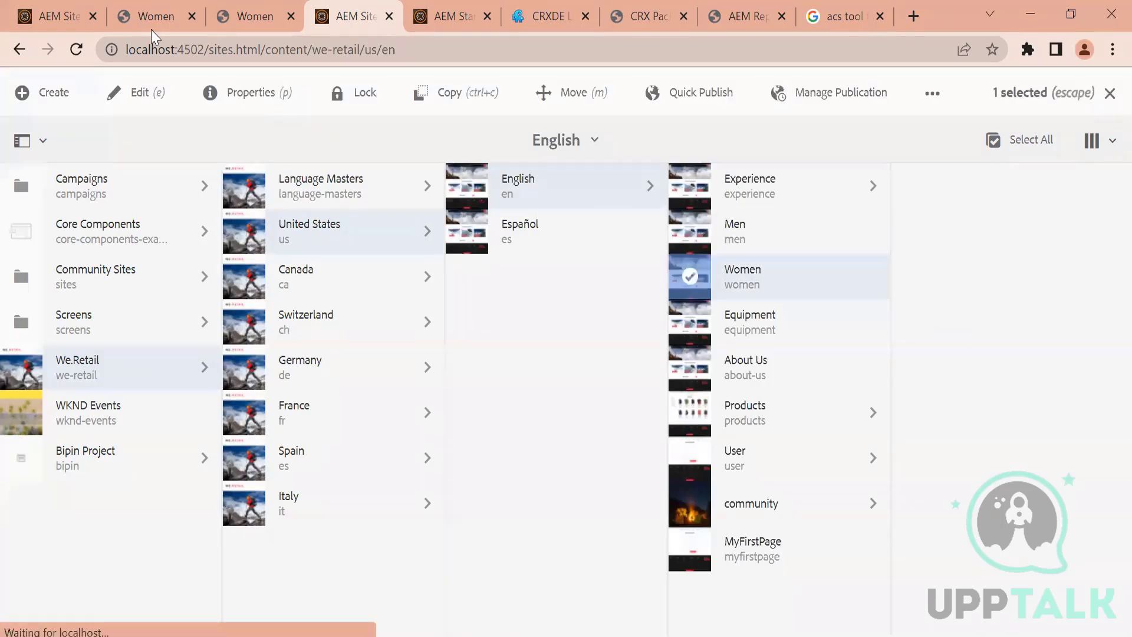
left_click(115, 101)
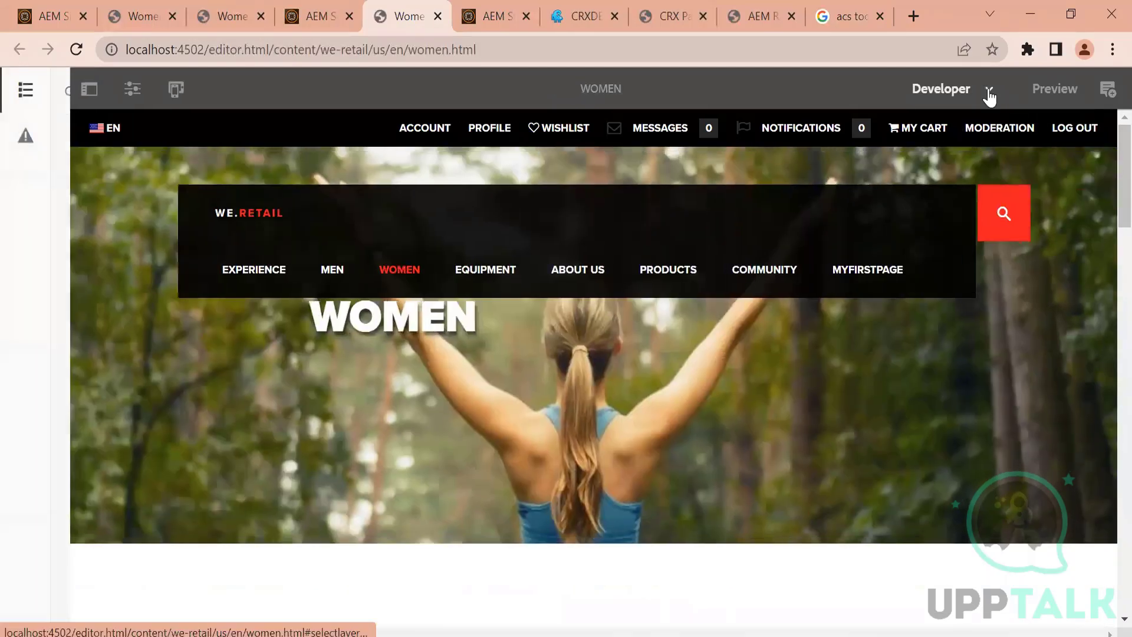
List the editor modes, show the Women page's location through View in Admin, and dismiss the product navigation guide.
left_click(989, 92)
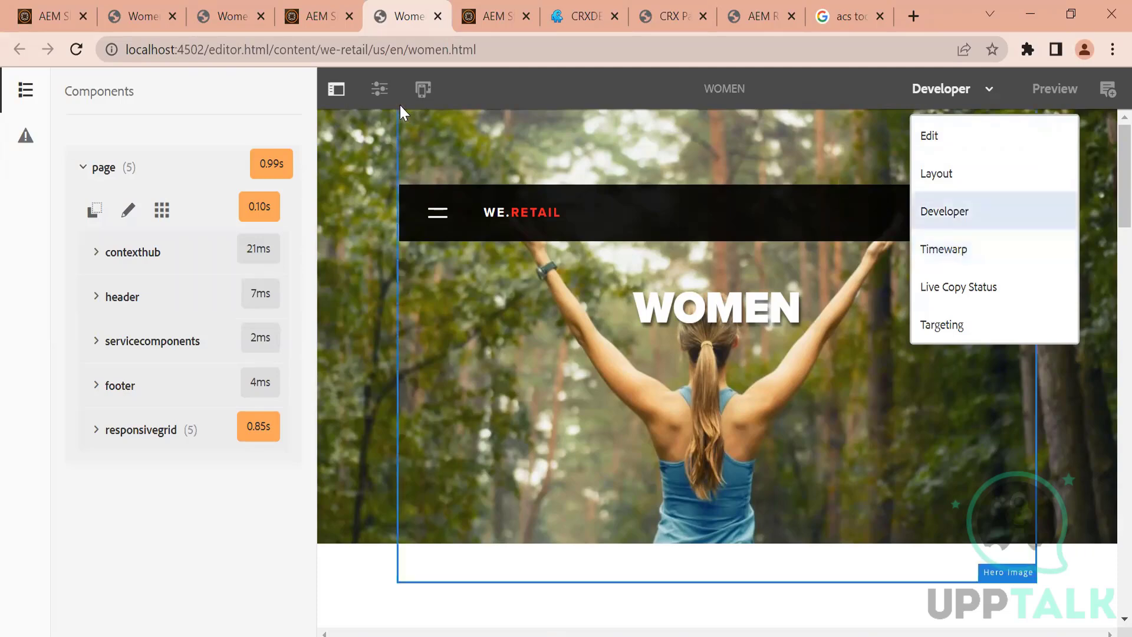
left_click(379, 90)
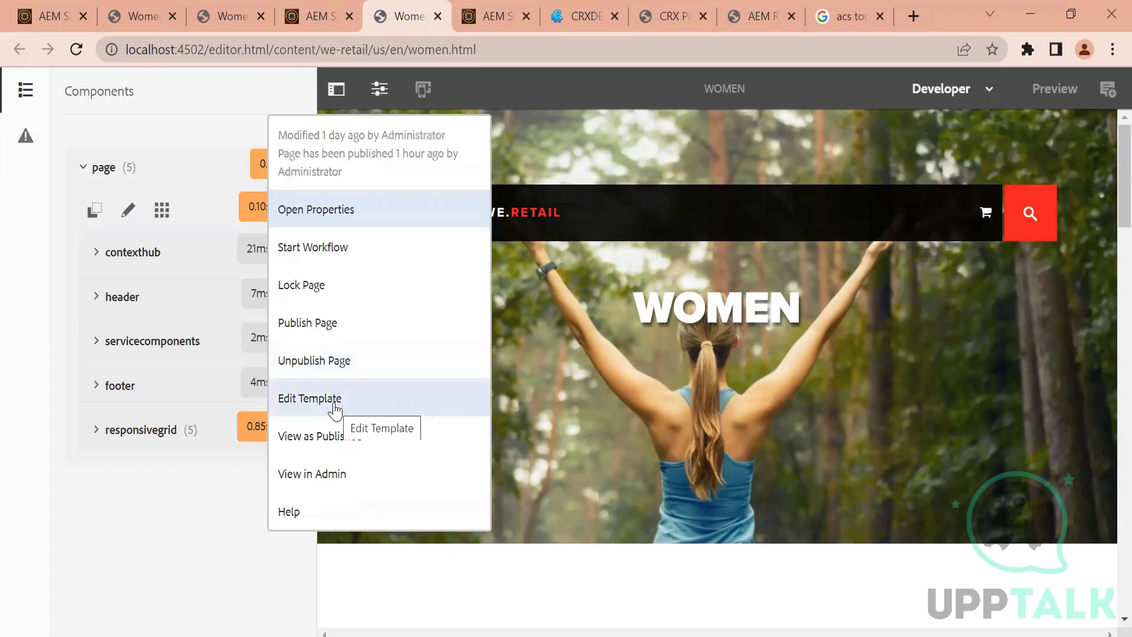
left_click(330, 472)
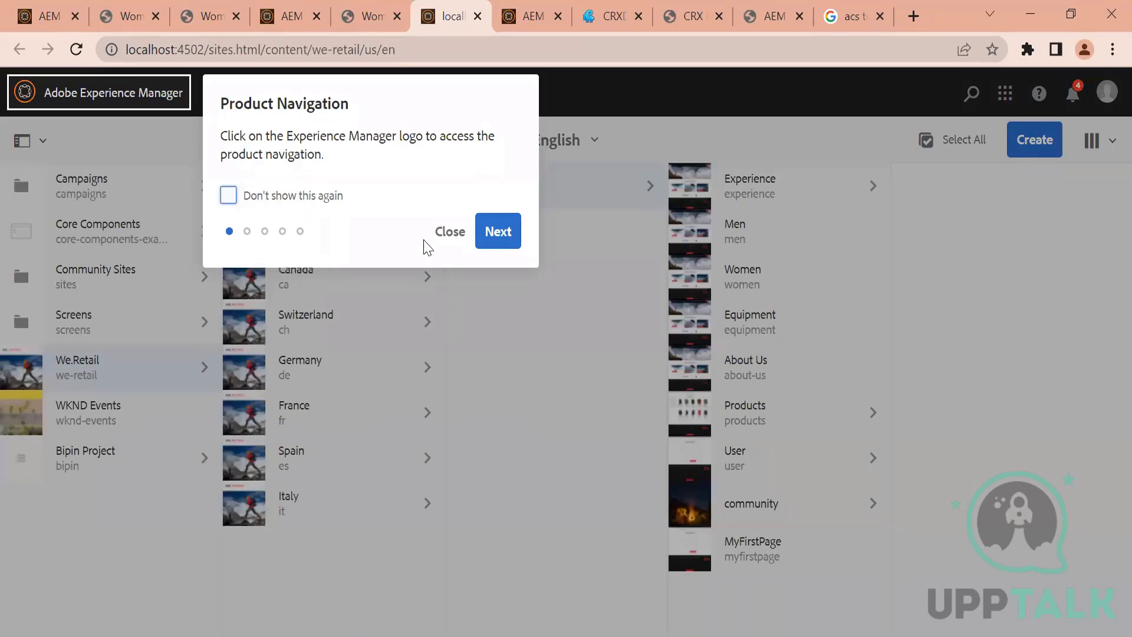
left_click(449, 231)
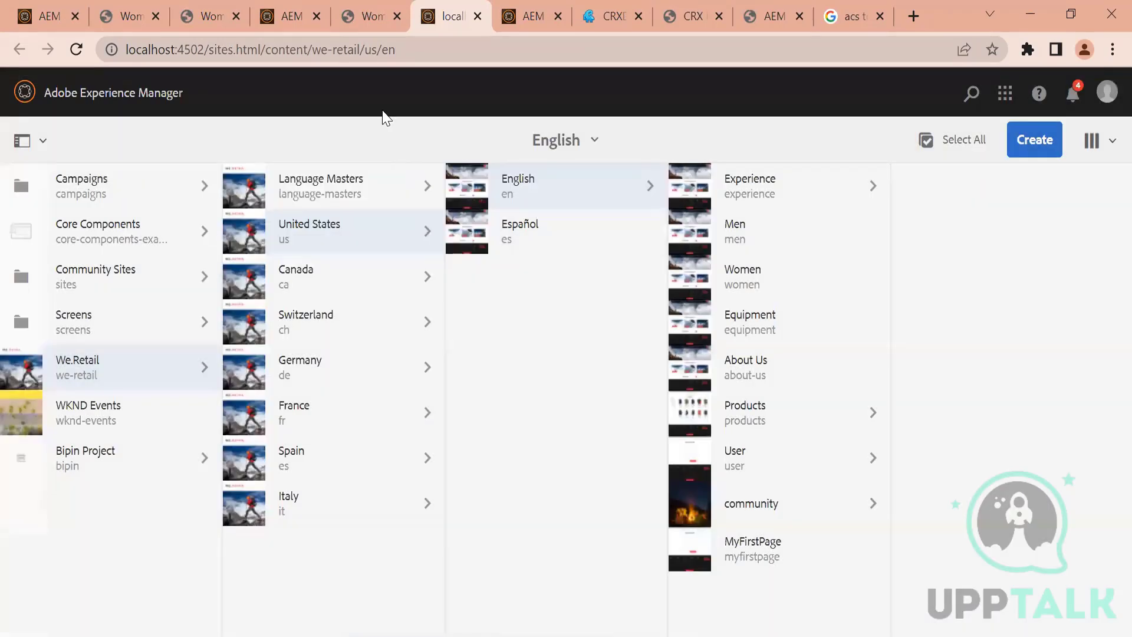
Return to the Women page editor, repeat View in Admin from the page information, and close both admin views.
left_click(371, 16)
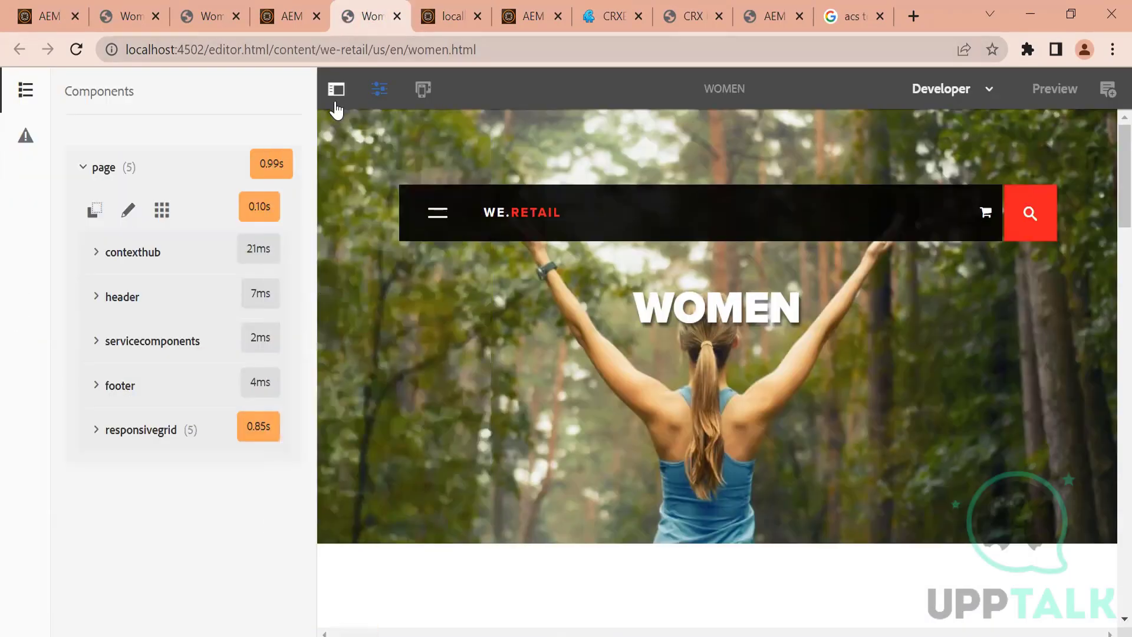
left_click(380, 90)
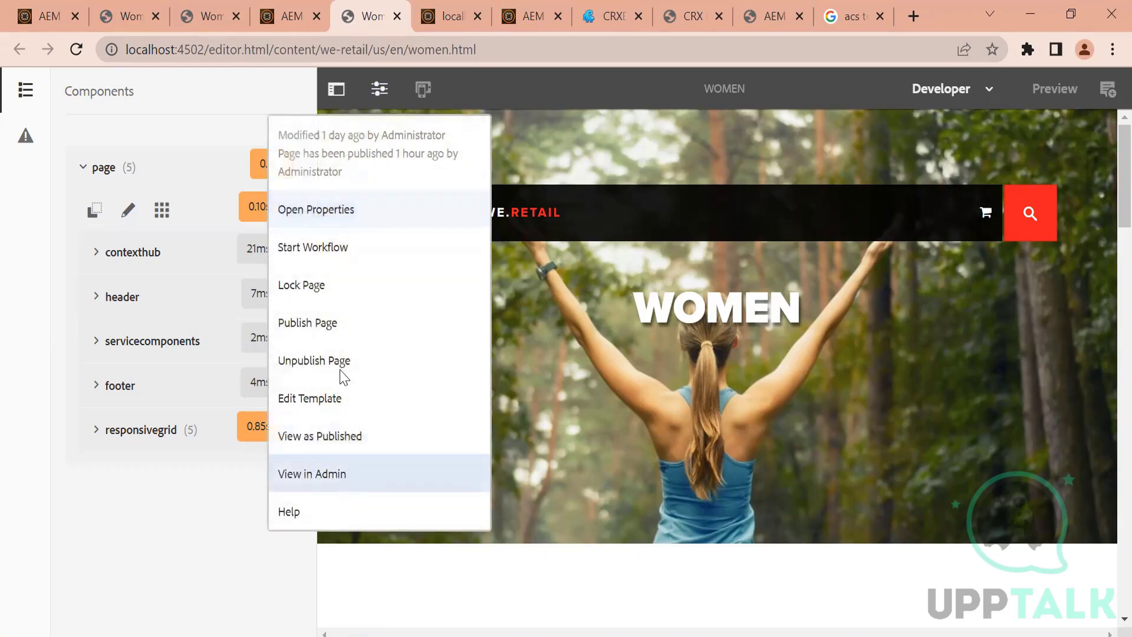
left_click(347, 489)
left_click(440, 16)
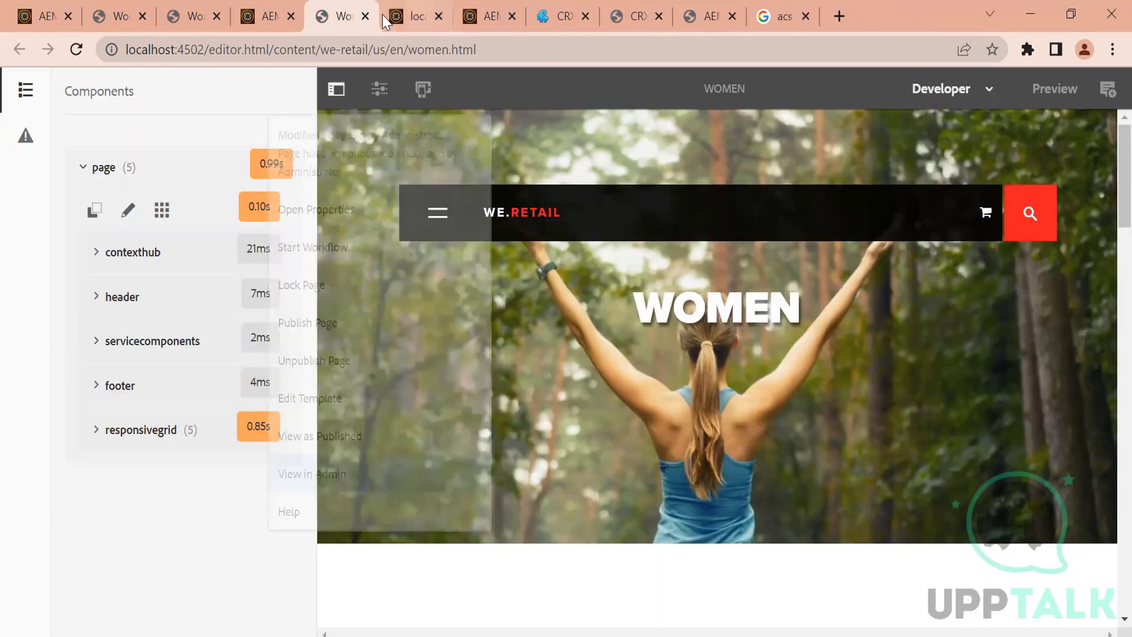
left_click(407, 16)
left_click(438, 16)
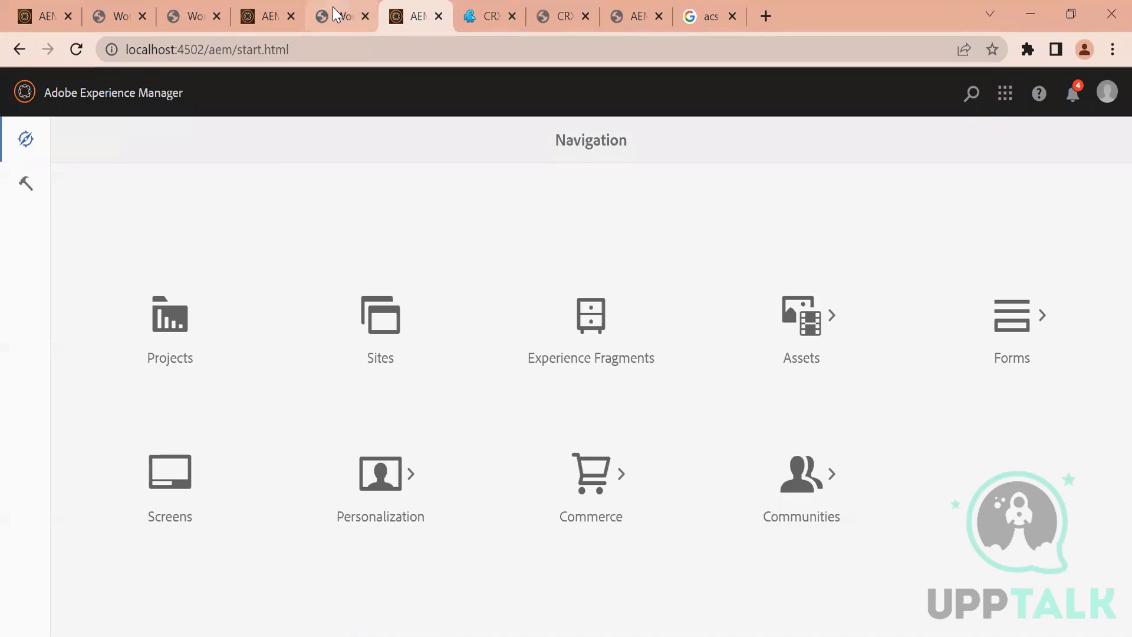
Return to the Women page editor, hide and reshow the side panel, and change the mode from Developer to Edit.
left_click(335, 13)
left_click(335, 87)
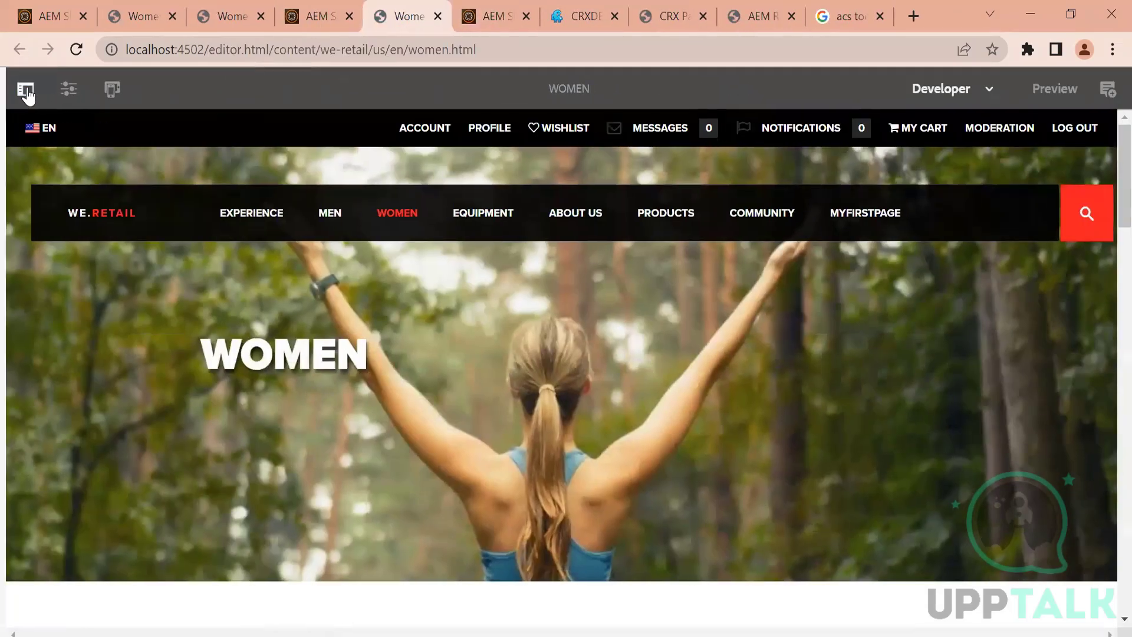
left_click(26, 91)
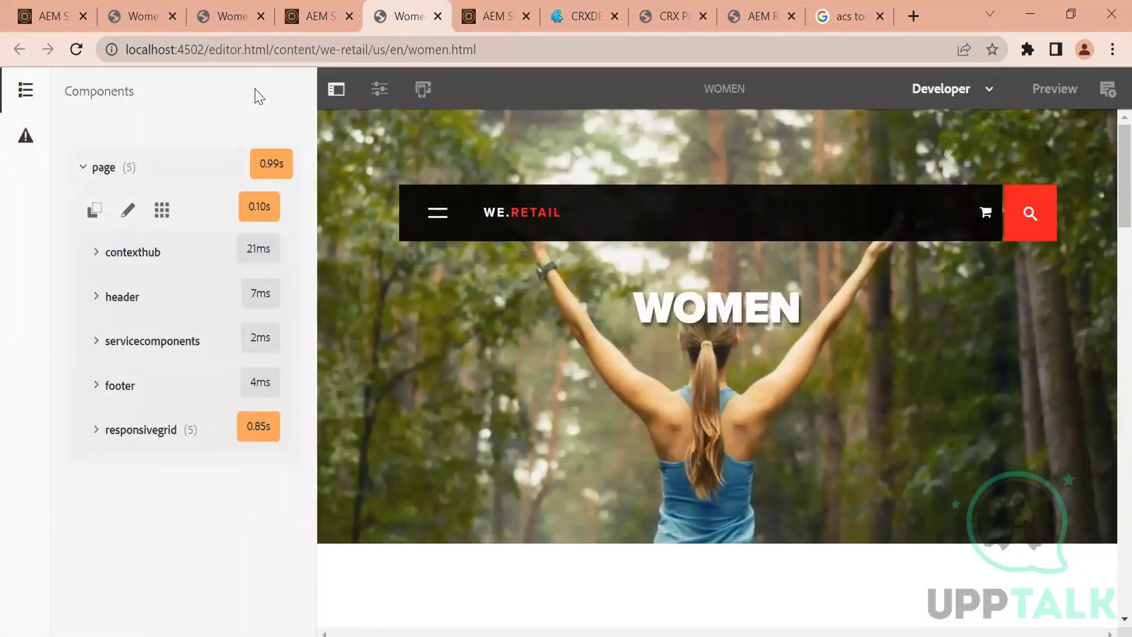
left_click(973, 96)
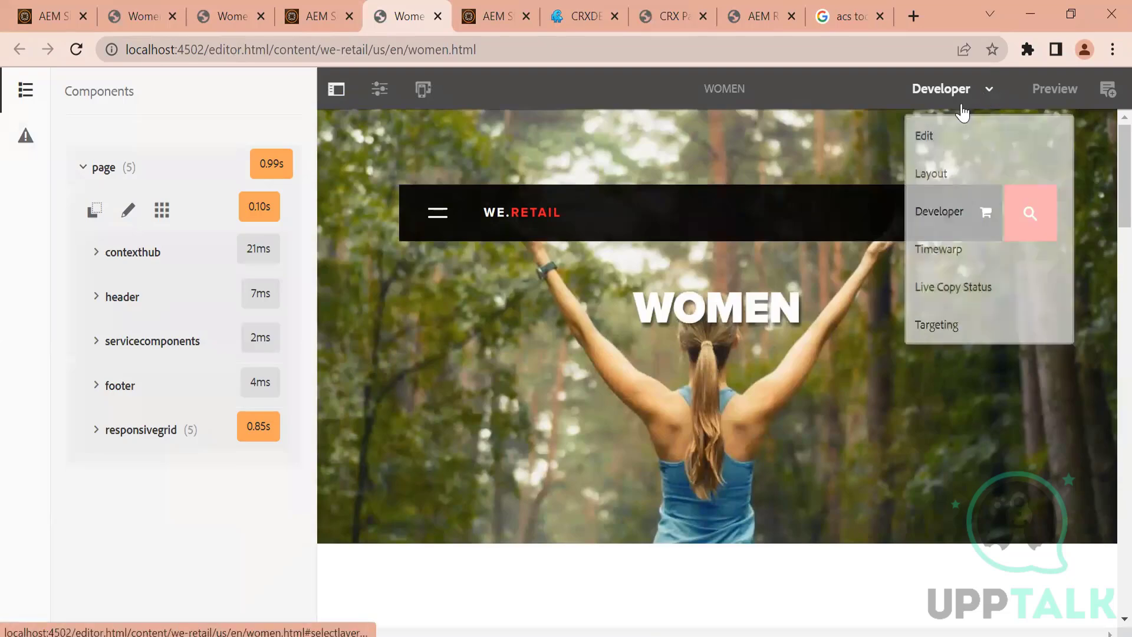
left_click(946, 144)
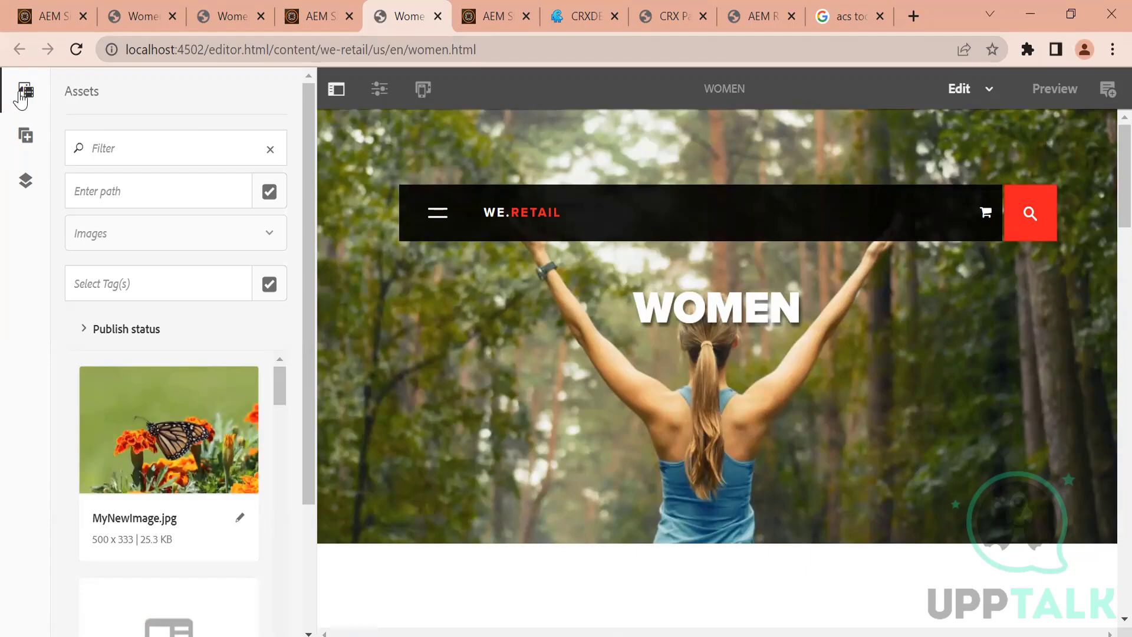
Review the side panel's Assets and the page information options in Edit mode, and look through the Women page's content.
left_click(336, 89)
left_click(38, 89)
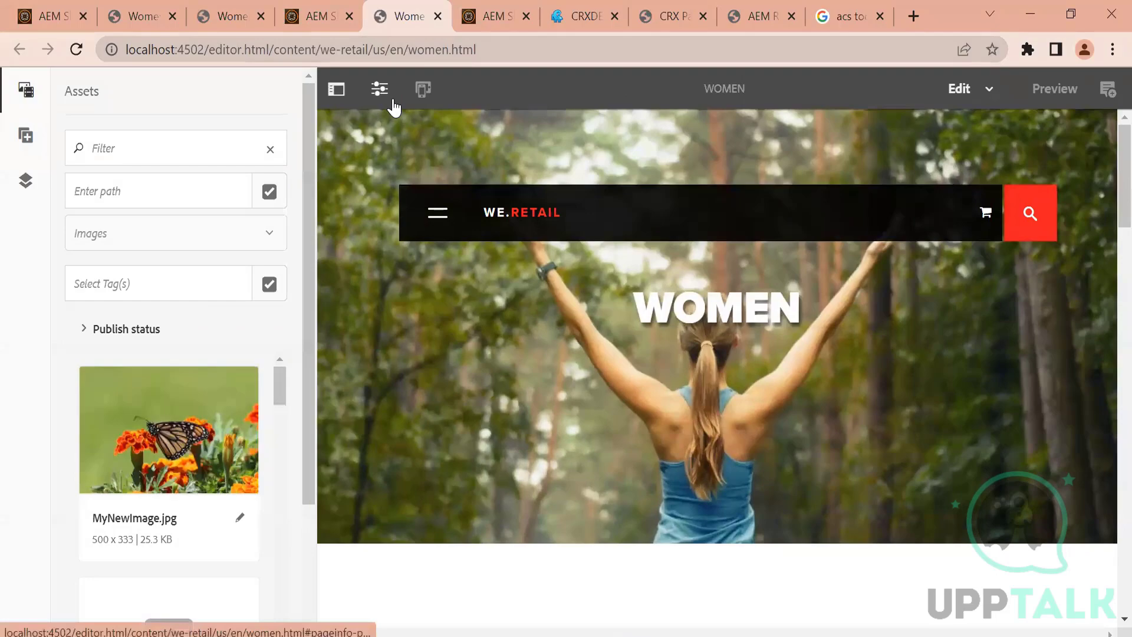
left_click(379, 89)
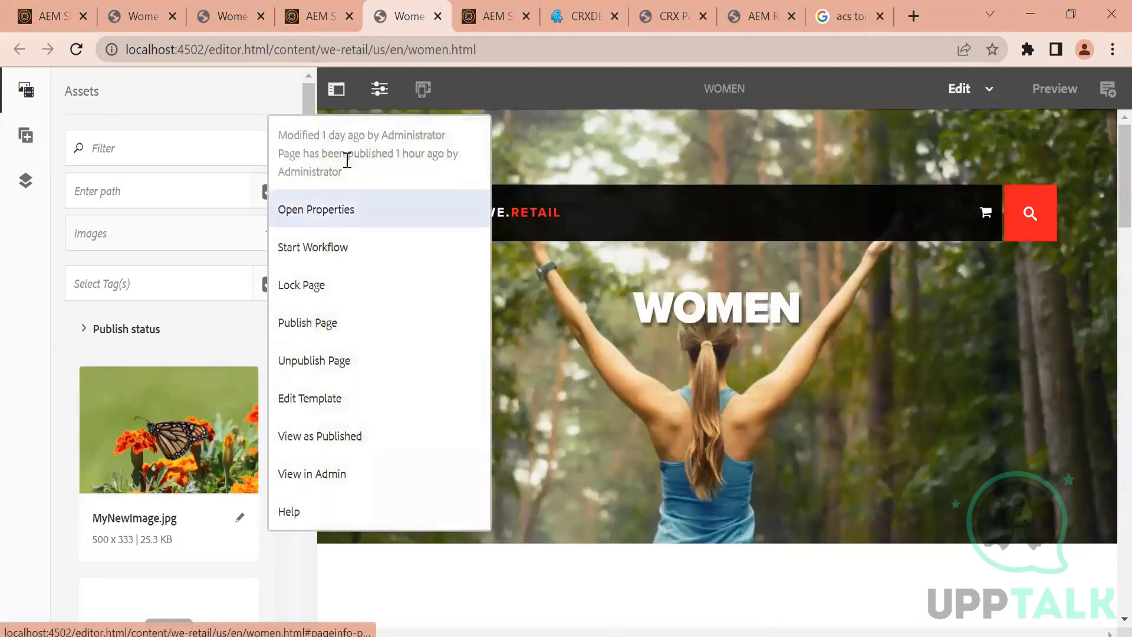
left_click(336, 93)
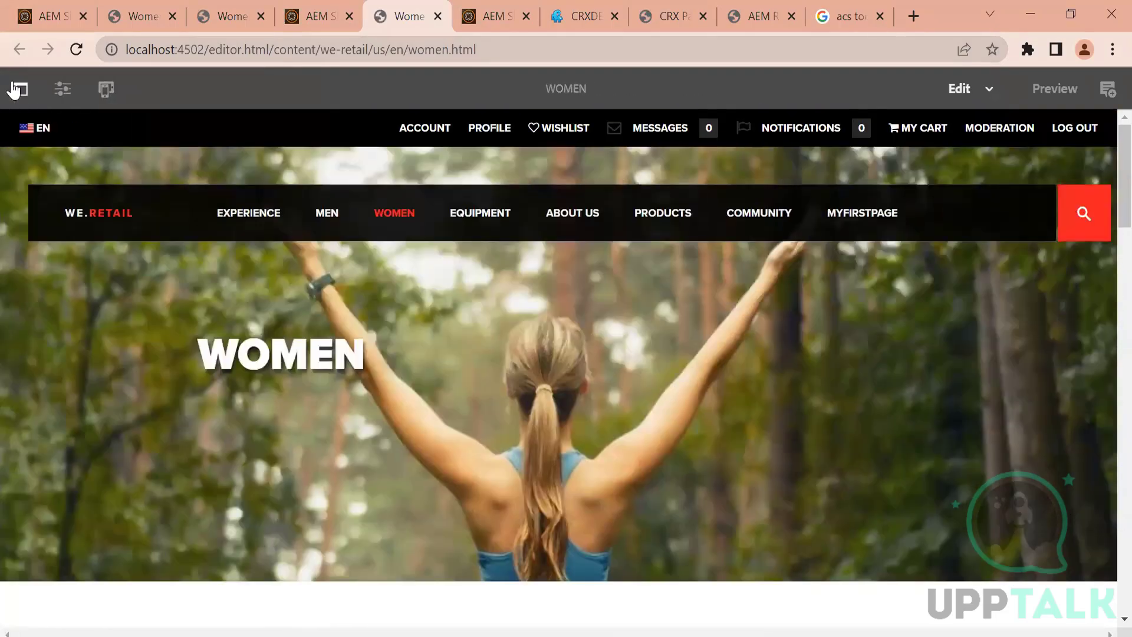
left_click(13, 89)
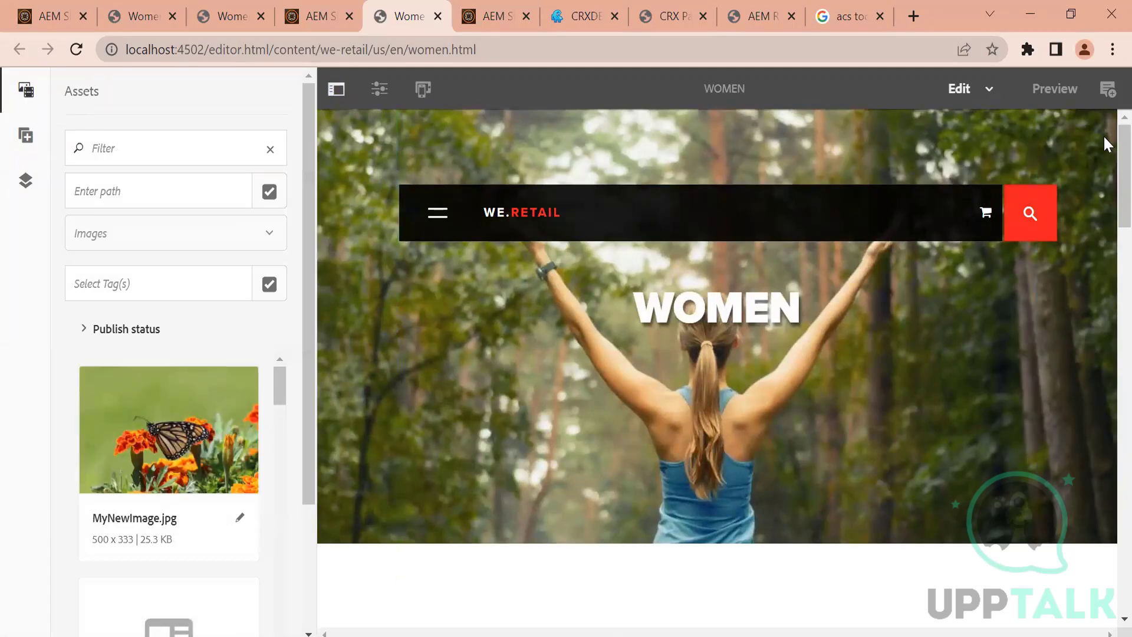
scroll(1106, 248, "down", 8)
scroll(1107, 295, "down", 3)
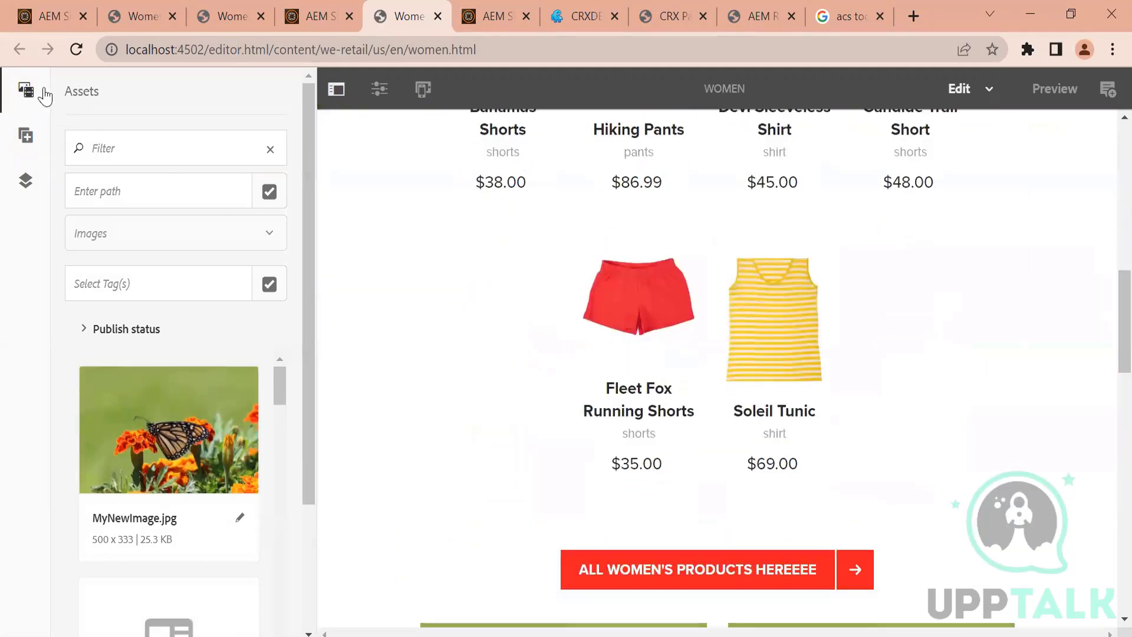
Review the side panel's Content Tree, the asset types available under Assets, and the Components list, ending on the Content Tree.
left_click(24, 181)
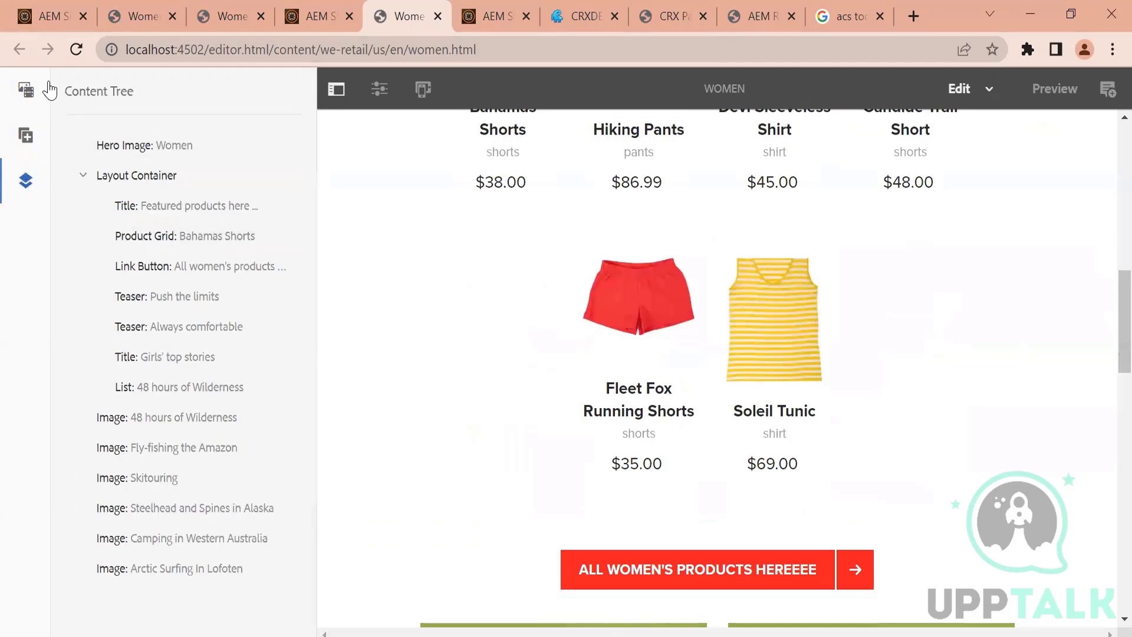
left_click(26, 92)
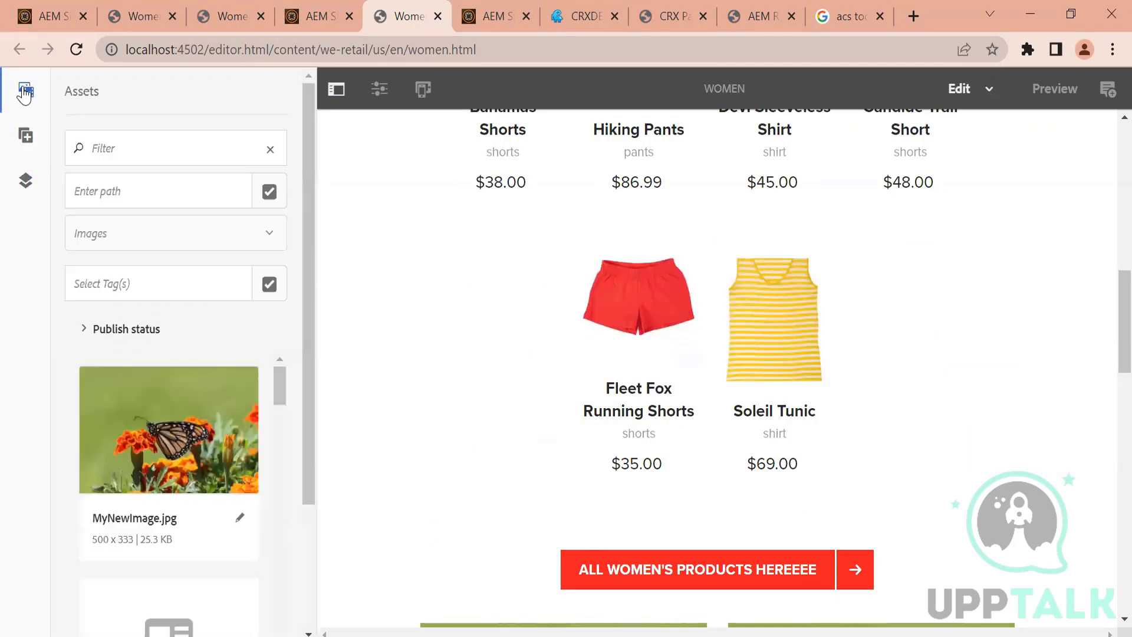
left_click(270, 232)
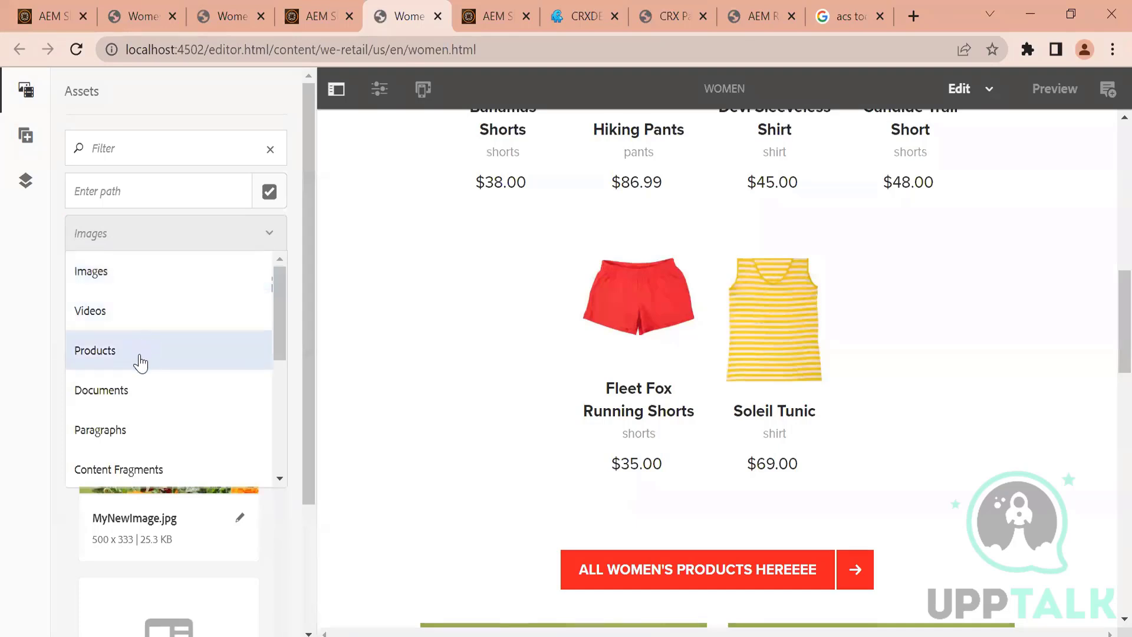
left_click(293, 329)
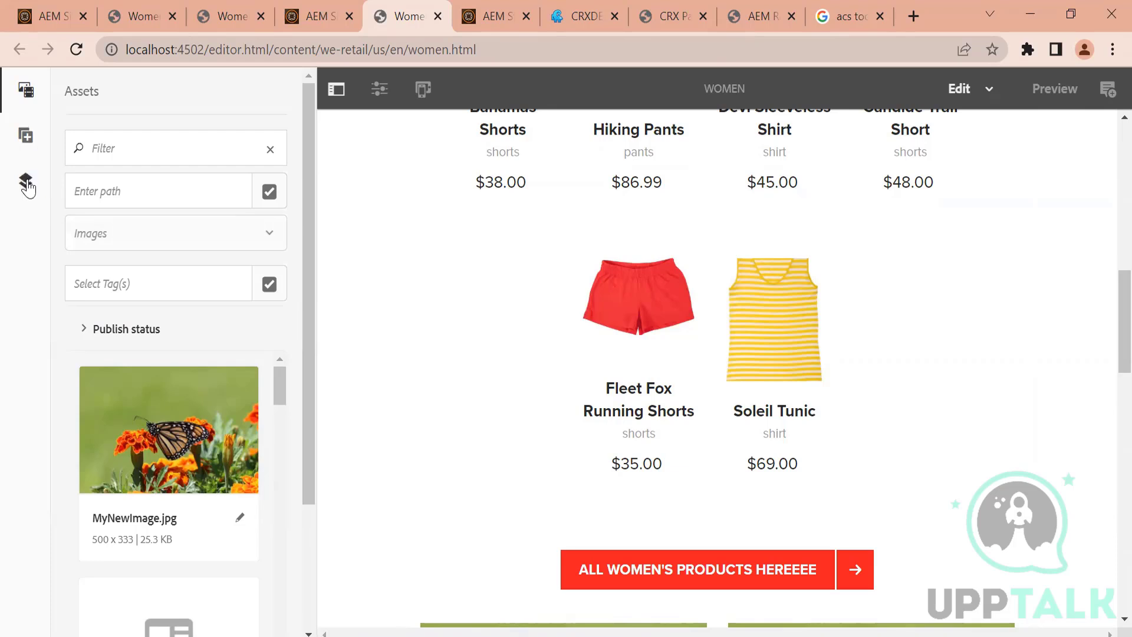
left_click(26, 138)
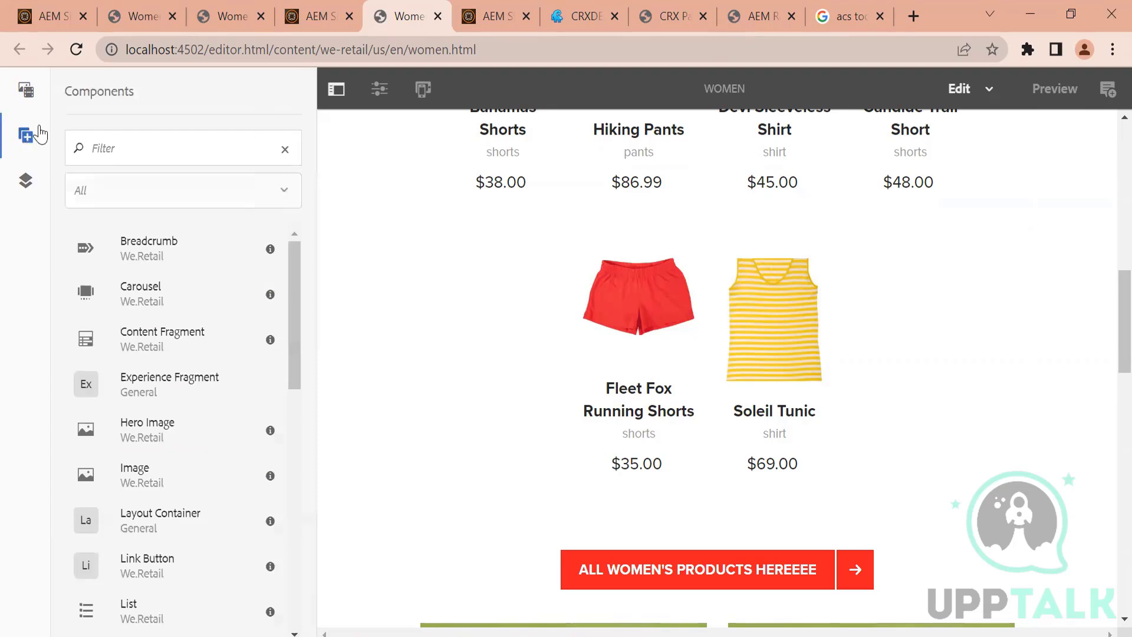
left_click(26, 181)
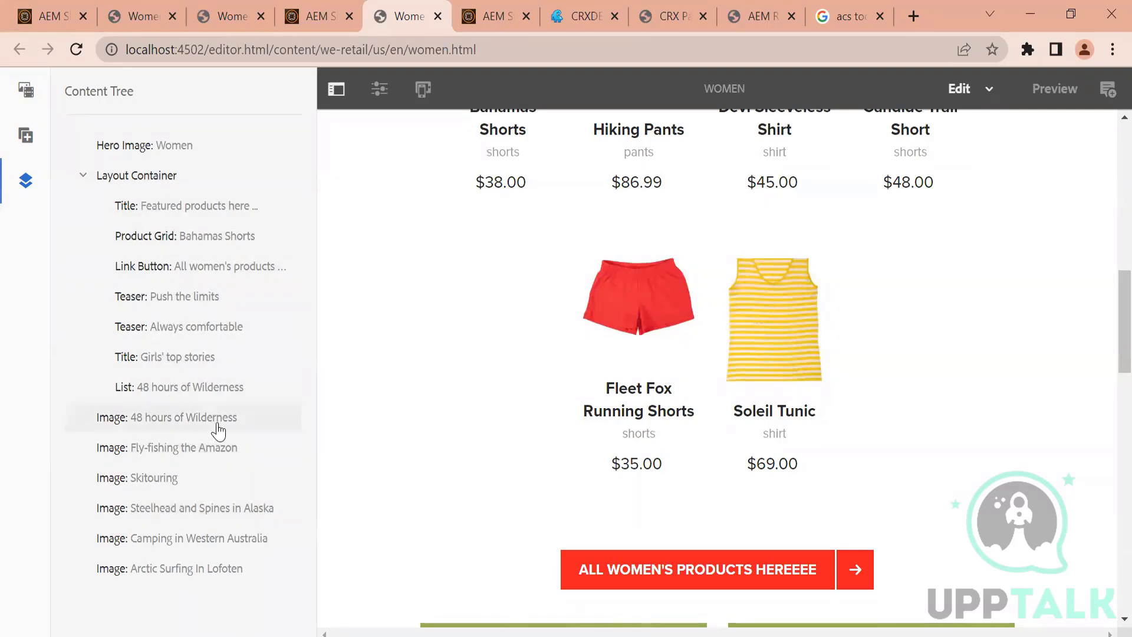
Select the product grid on the page, and view the settings of the "48 hours of Wilderness" List from the Content Tree.
left_click(535, 339)
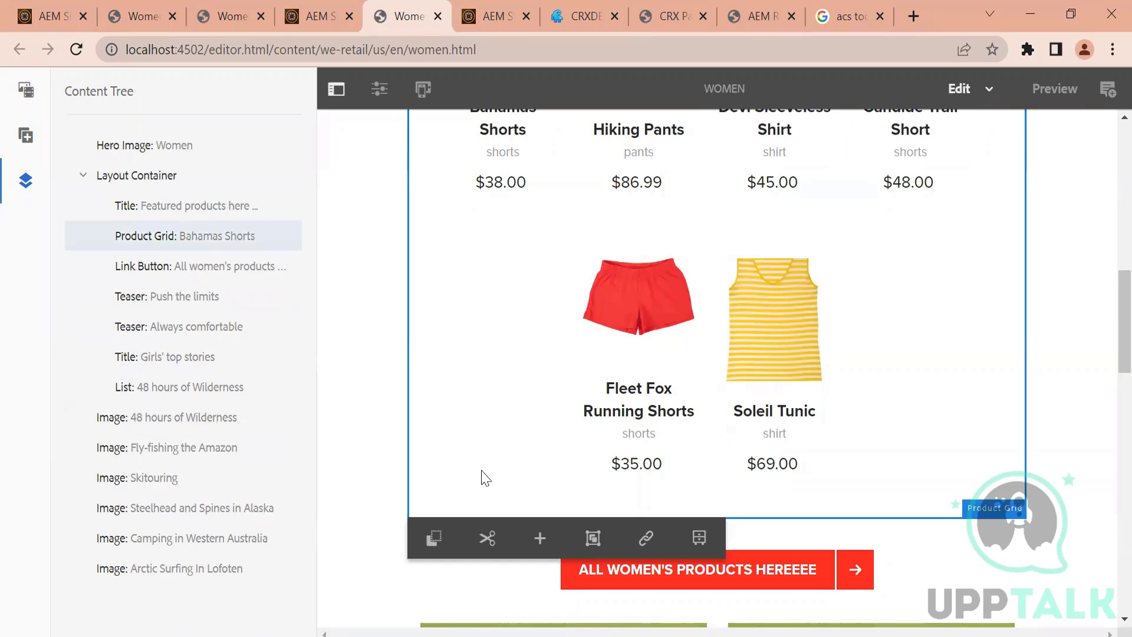
left_click(149, 394)
left_click(284, 386)
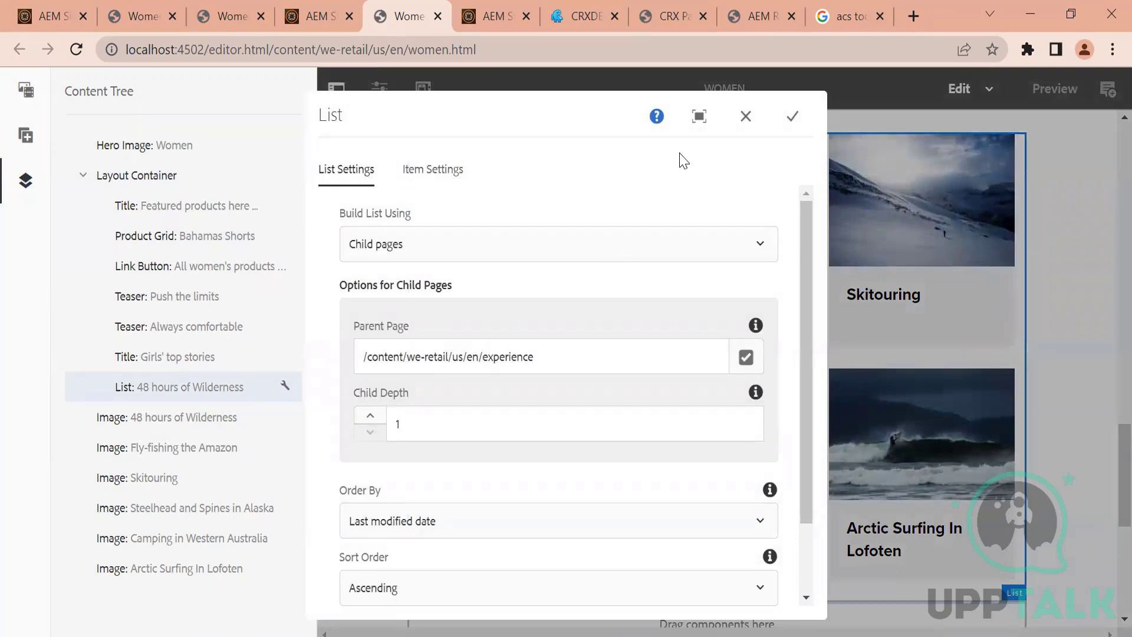
left_click(746, 116)
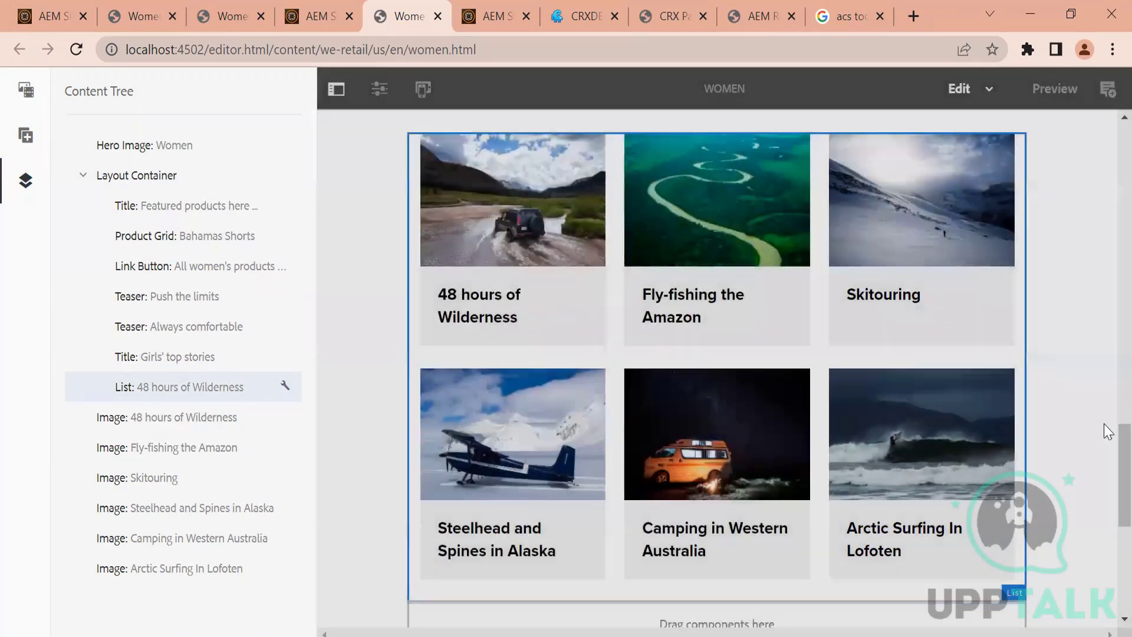
Locate the page's title components with the Content Tree and view the properties of the "Featured products here ..." title.
left_click_drag(1105, 472, 1086, 207)
left_click(857, 474)
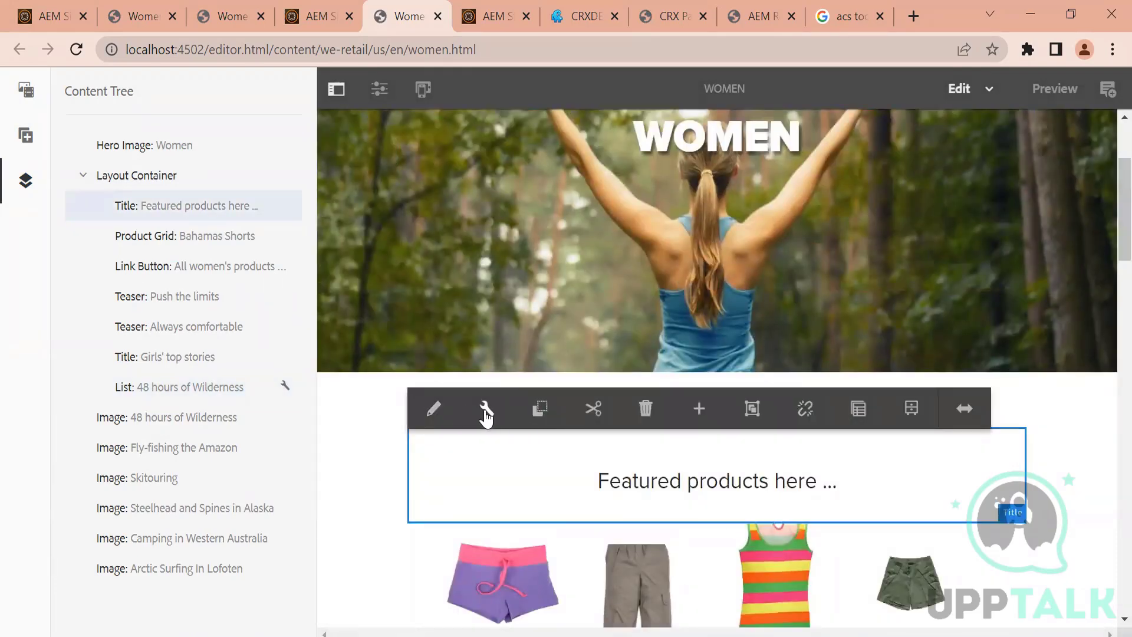
left_click(374, 479)
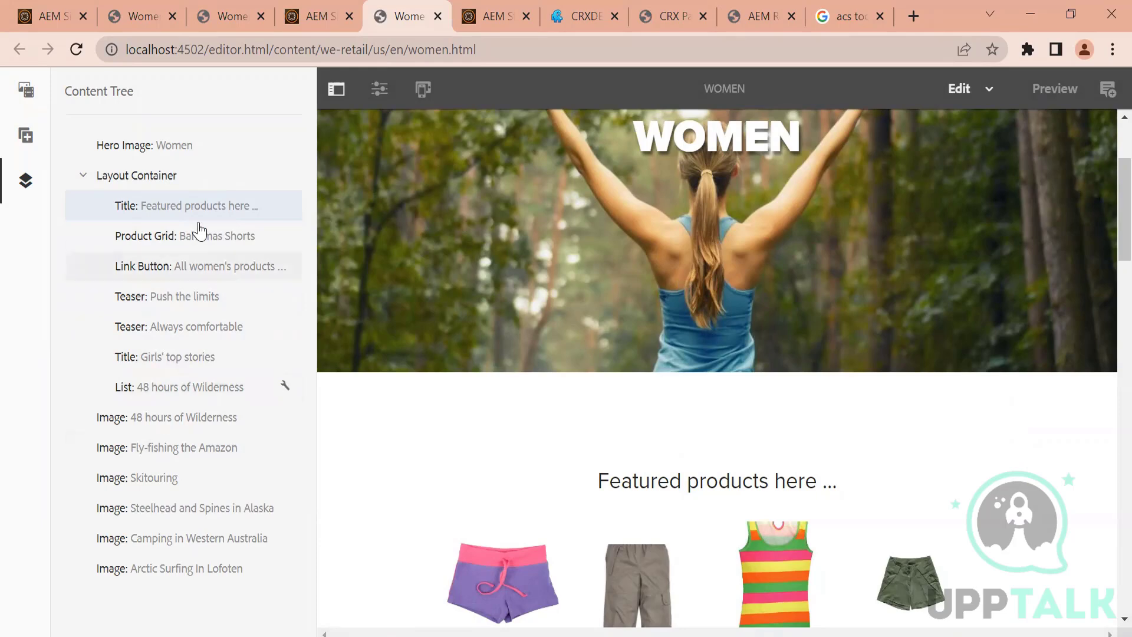
left_click(177, 370)
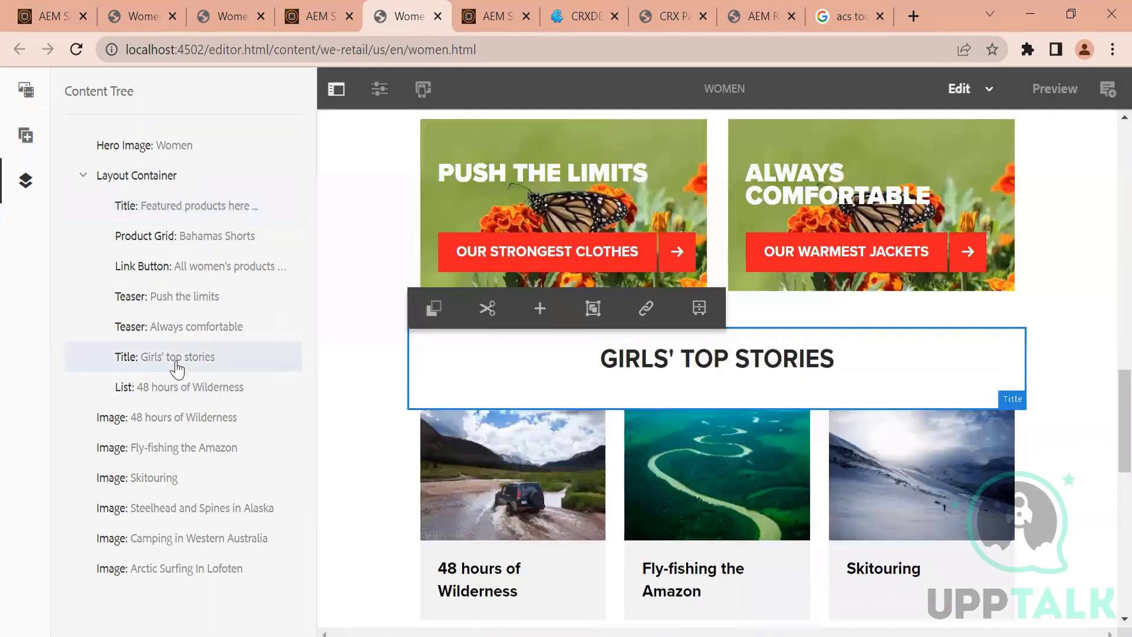
scroll(1105, 425, "up", 12)
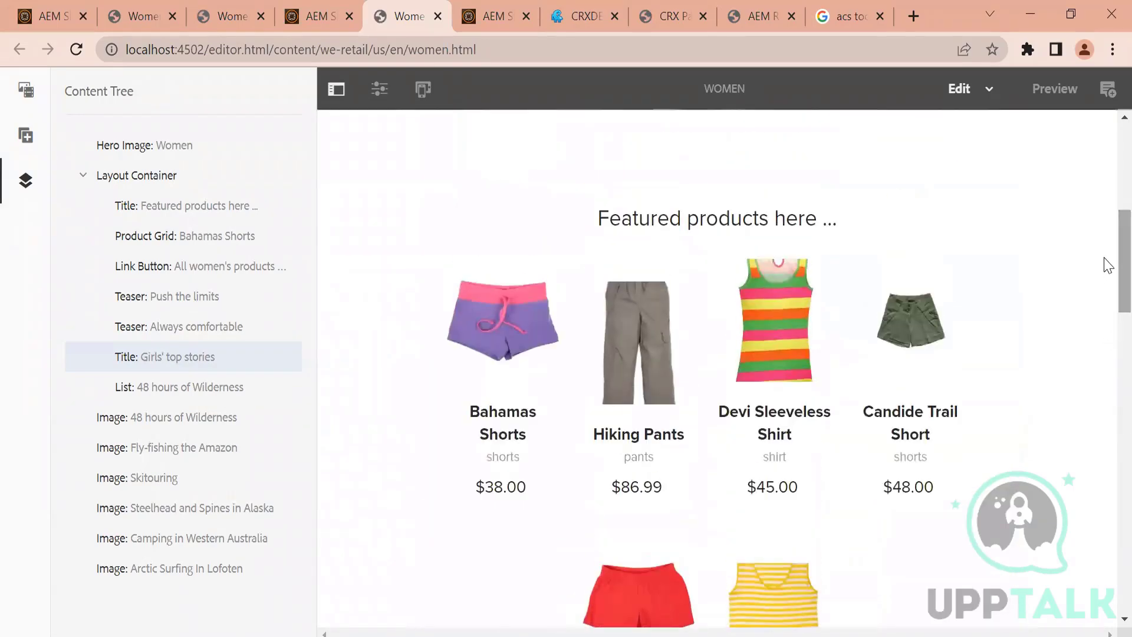
left_click(250, 207)
left_click(286, 206)
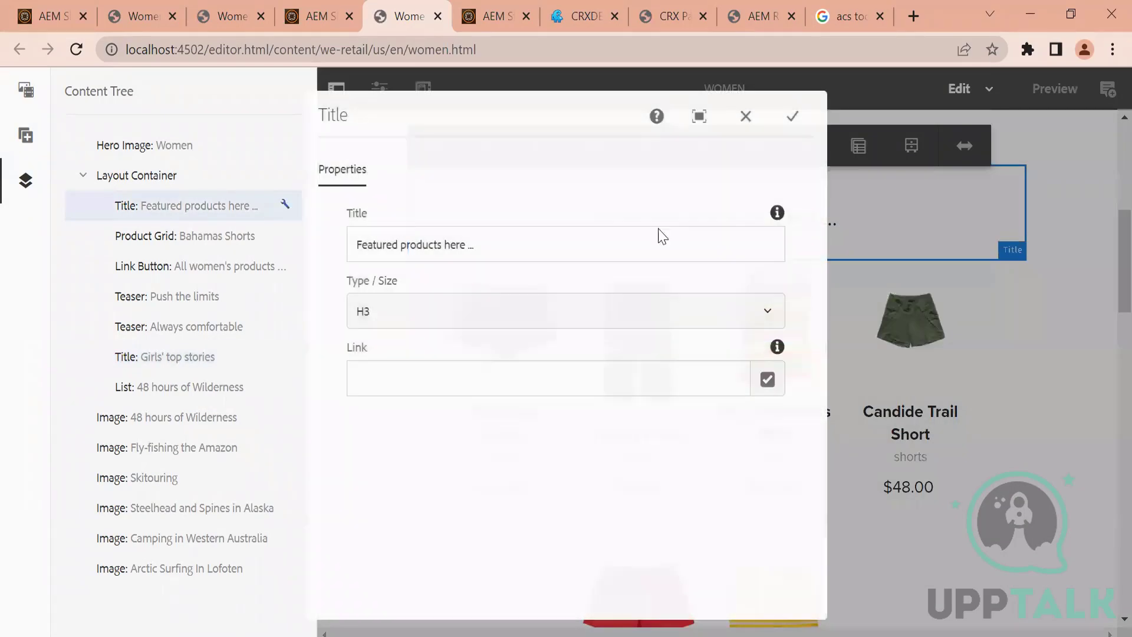
left_click(746, 117)
Insert a Title component into the empty component area at the end of the Women page, above the footer.
right_click(1106, 254)
left_click_drag(1106, 253, 1103, 558)
scroll(1102, 551, "down", 1)
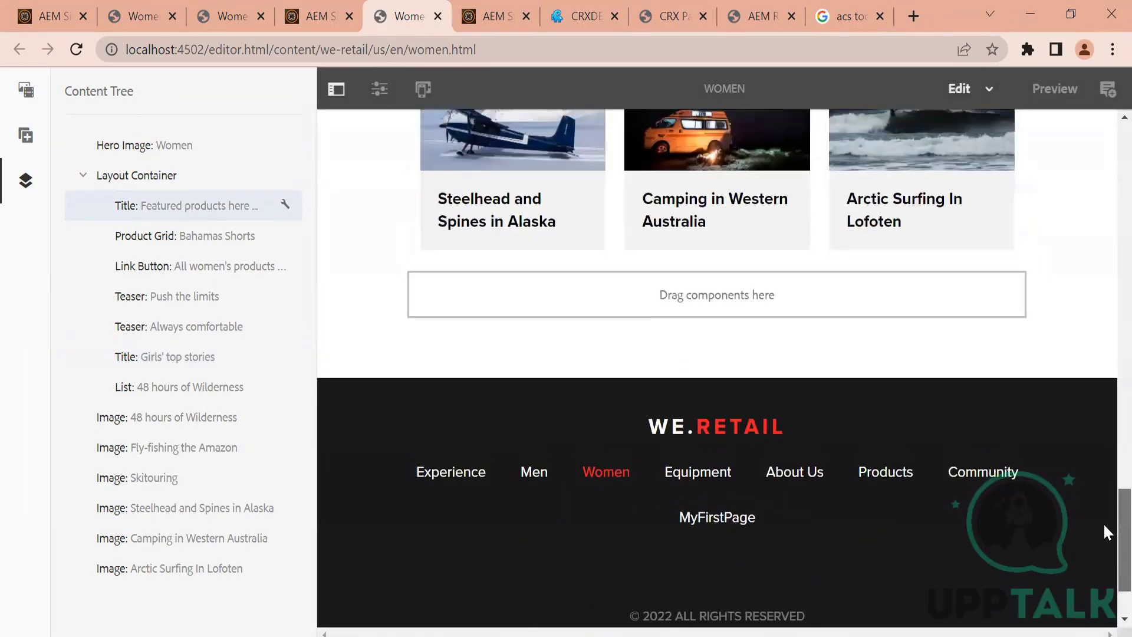
left_click(630, 318)
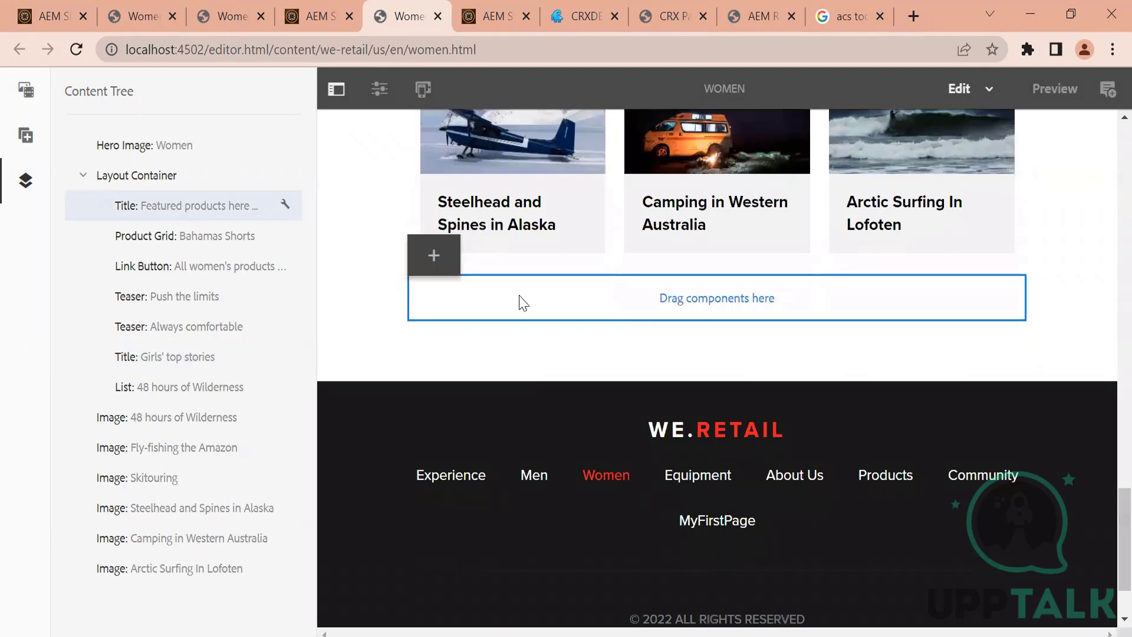
left_click(435, 257)
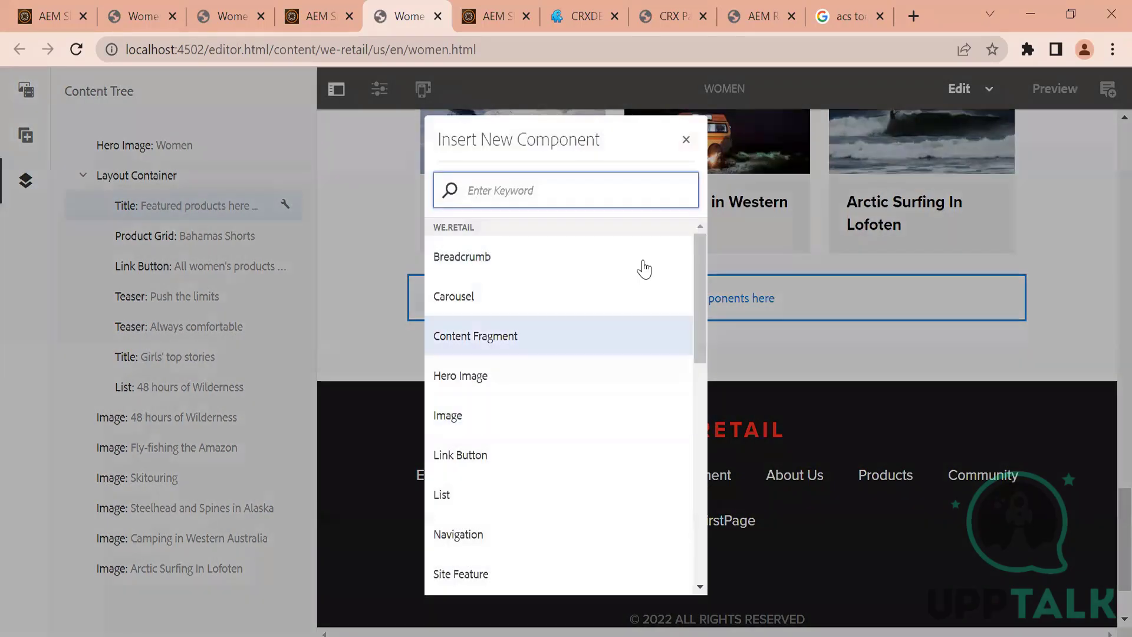
left_click_drag(698, 263, 724, 486)
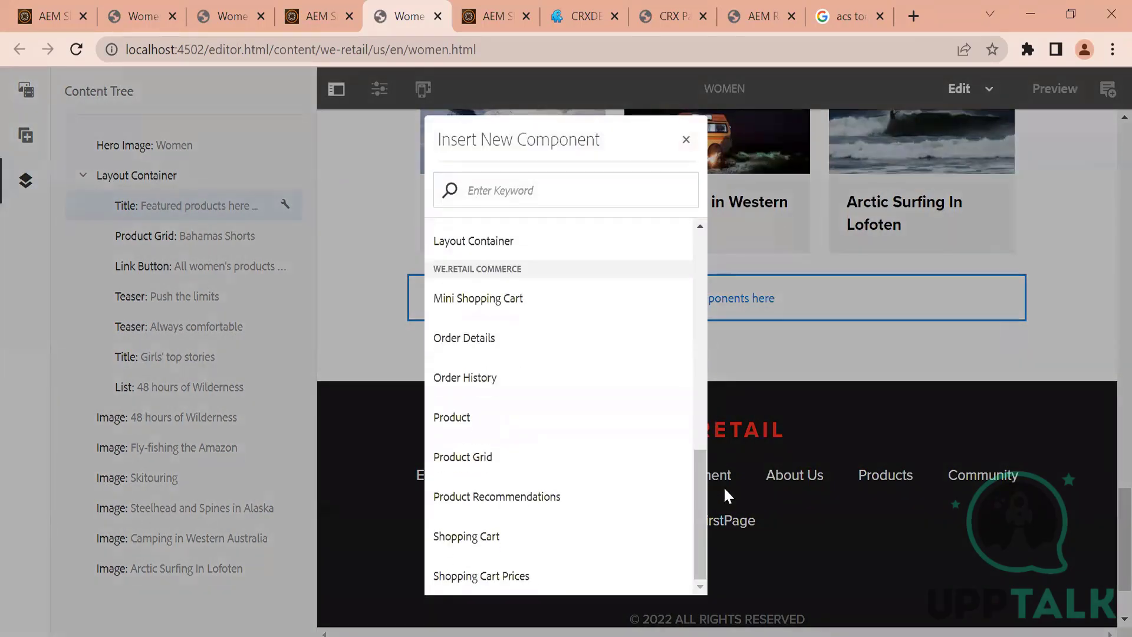
right_click(702, 384)
scroll(699, 436, "up", 1)
scroll(705, 401, "up", 3)
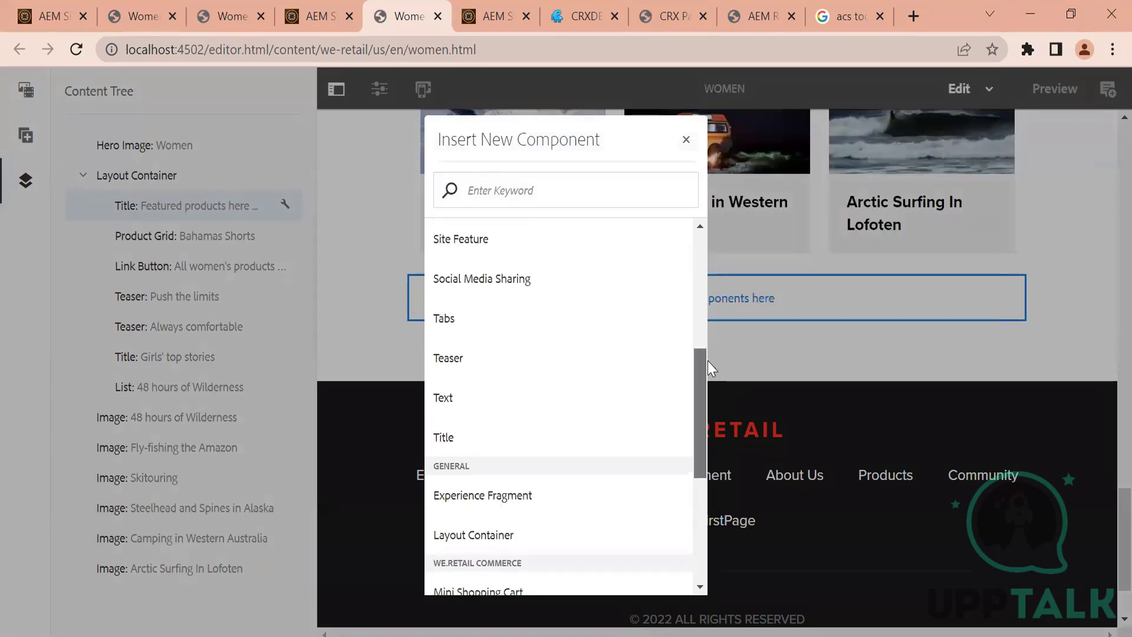
left_click(519, 440)
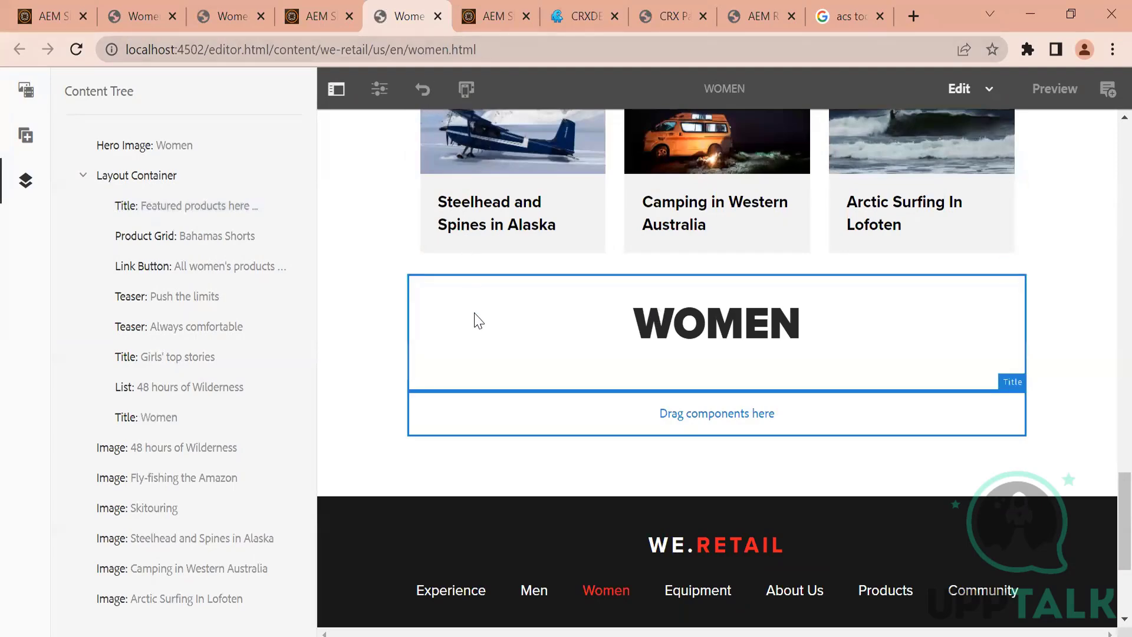
Set the new Title component's text to "My Pageee" and save its properties.
left_click(472, 321)
left_click(485, 256)
left_click(399, 230)
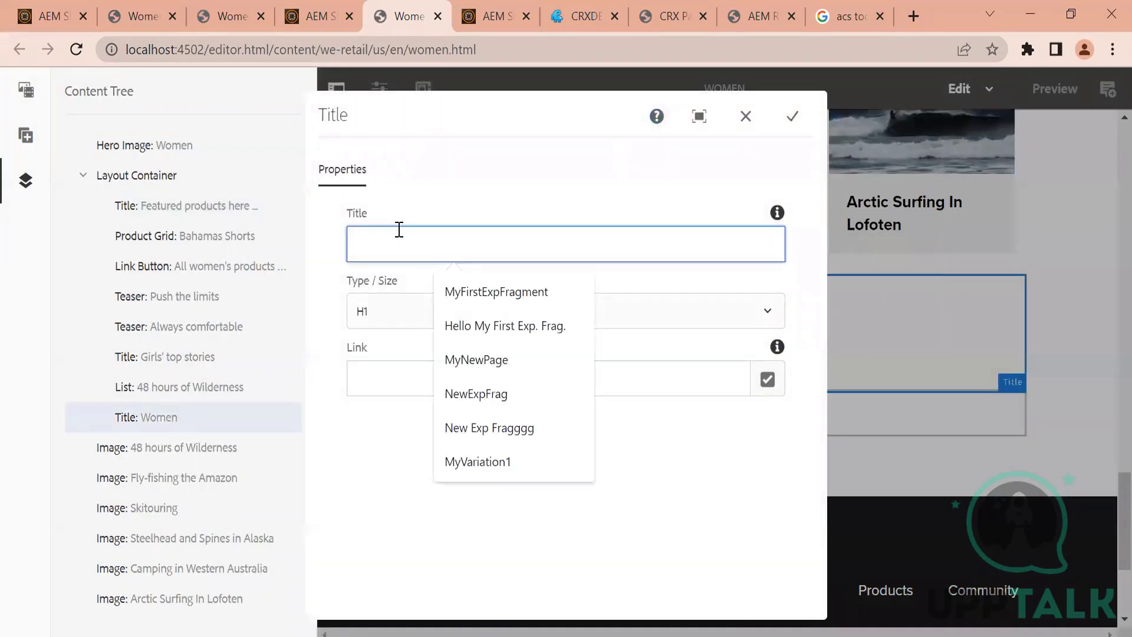
type("My Pageee")
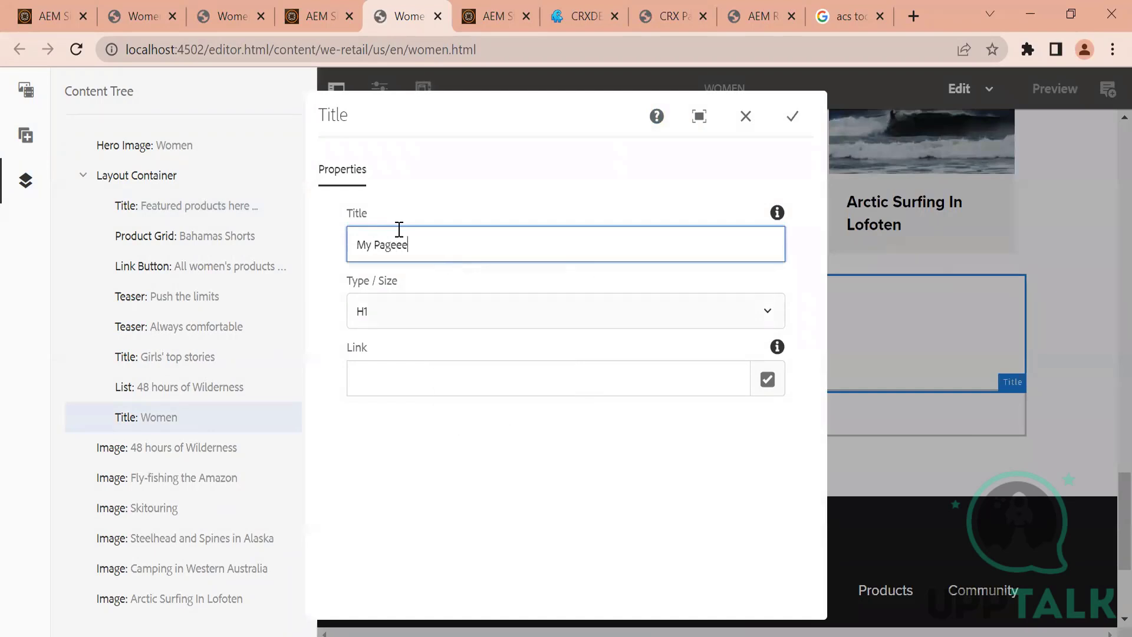
left_click(792, 116)
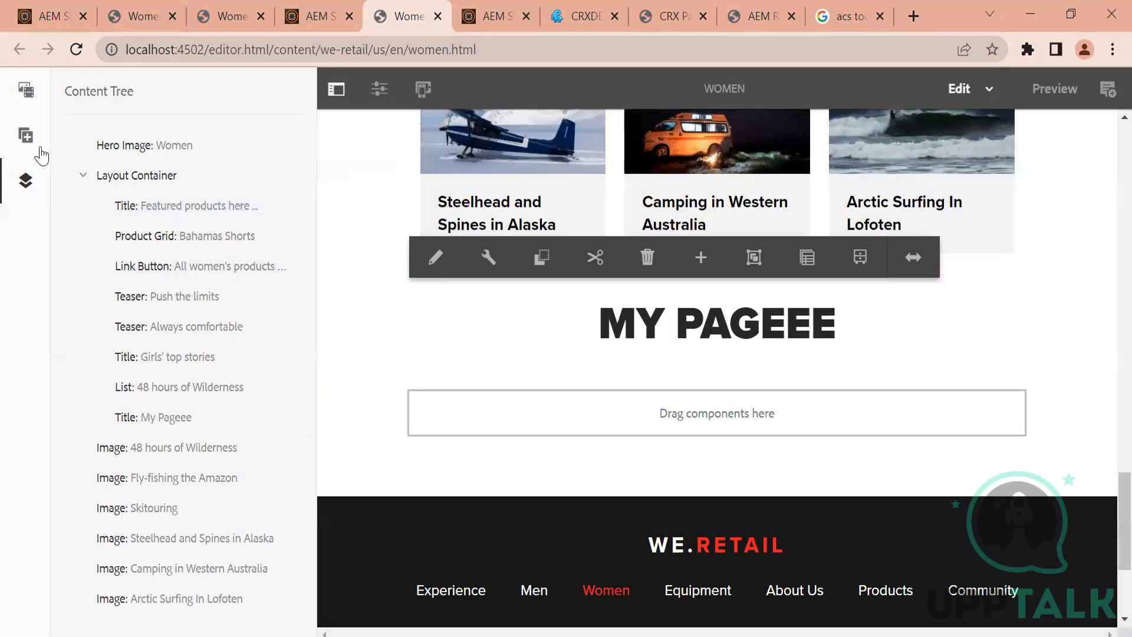
Add a Content Fragment component from the Components list below the My Pageee title, and open and close its configuration.
left_click(26, 135)
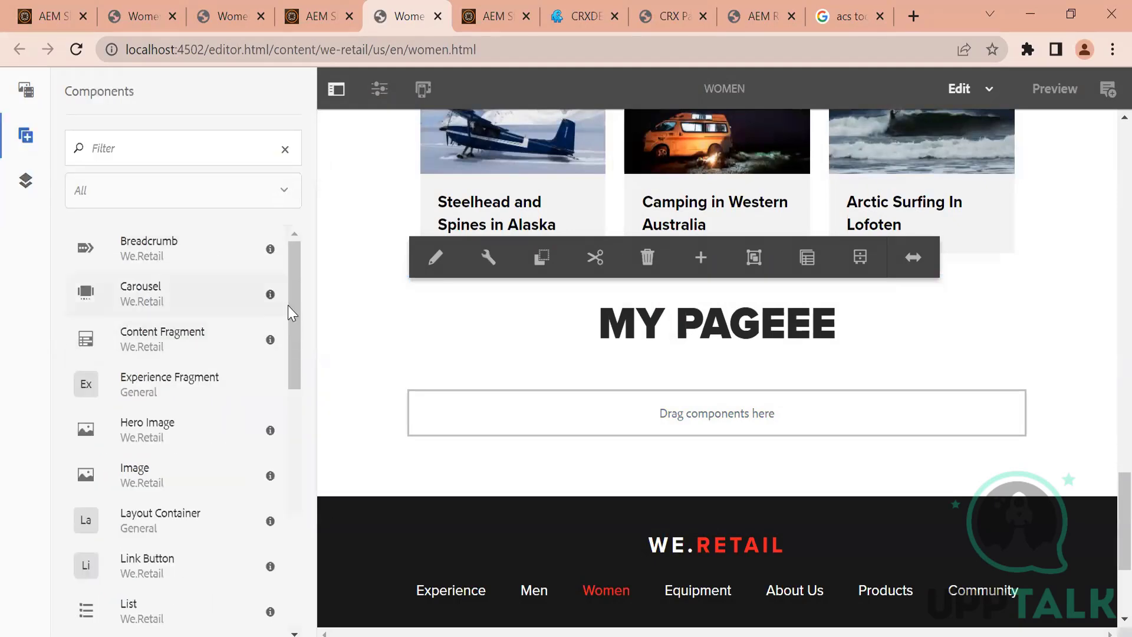
left_click_drag(293, 302, 290, 274)
left_click_drag(210, 342, 630, 429)
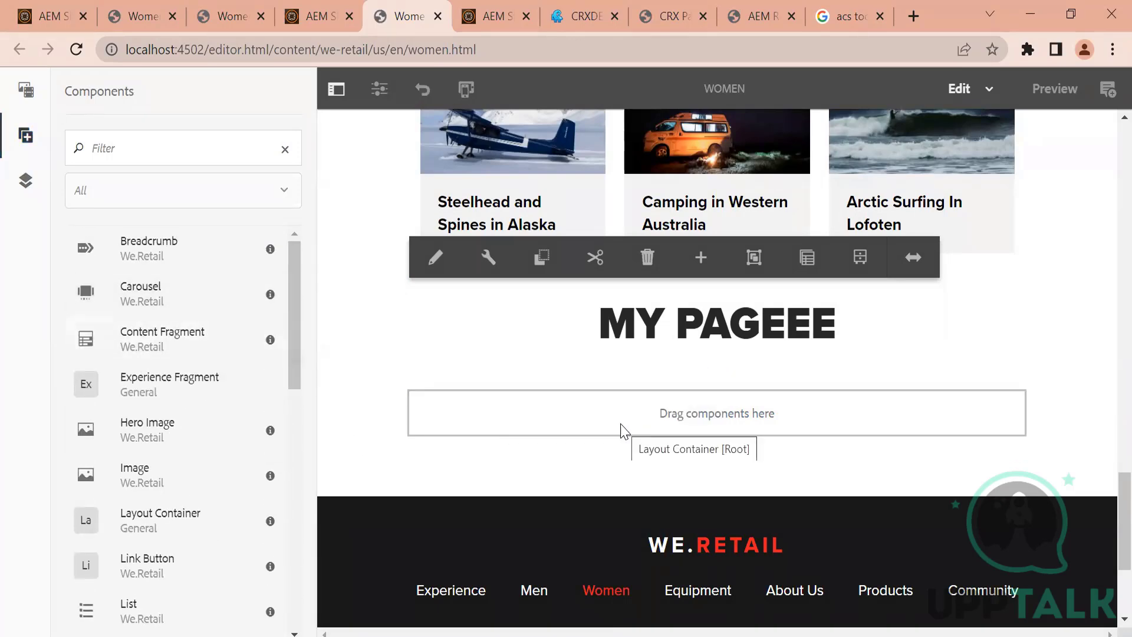
left_click(576, 414)
left_click(432, 370)
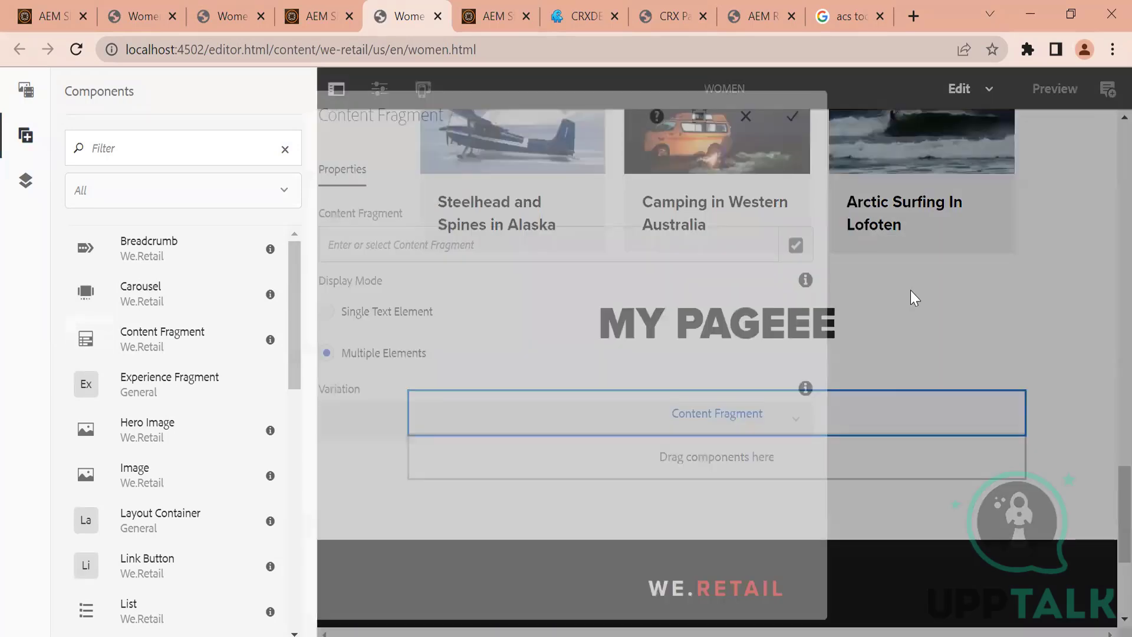
left_click(745, 116)
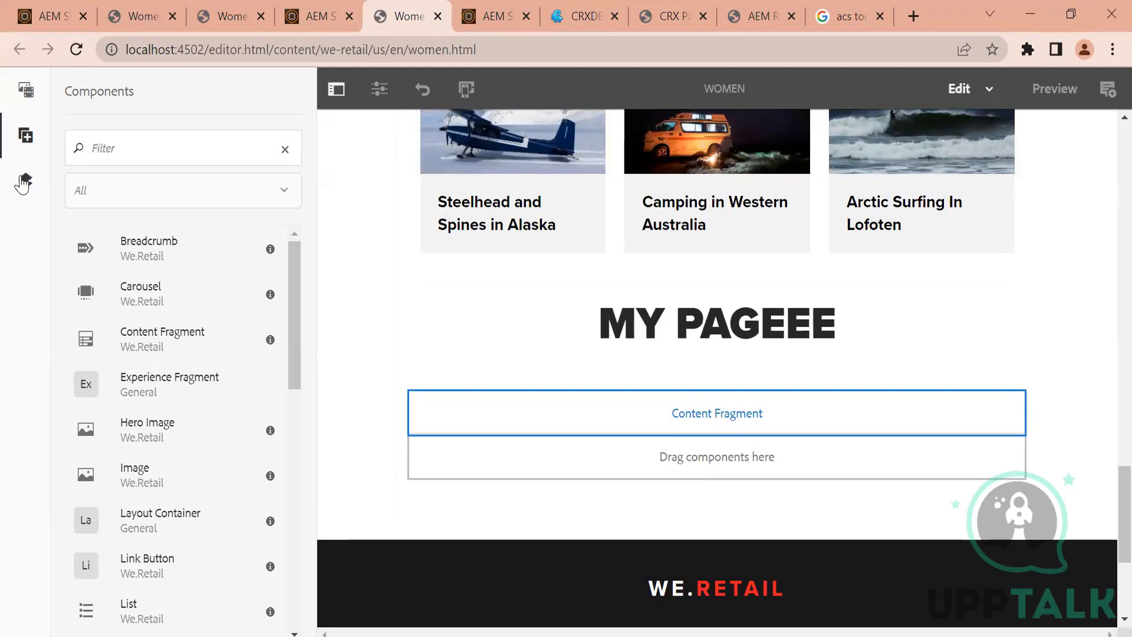
Delete the Content Fragment component below the My Pageee title.
left_click(465, 425)
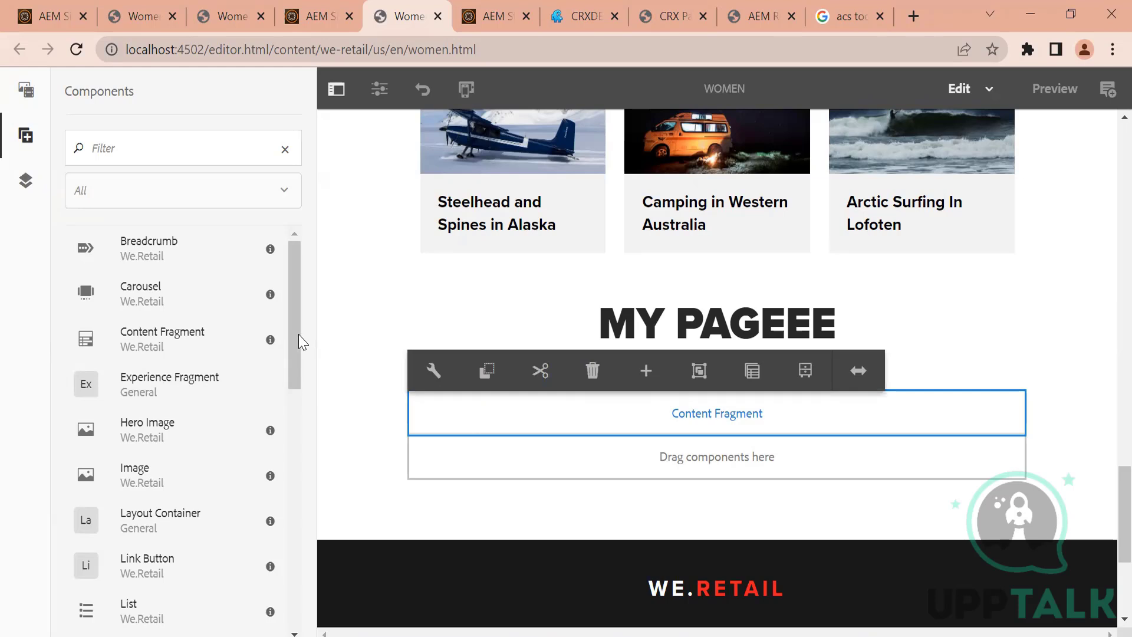
left_click_drag(293, 334, 290, 387)
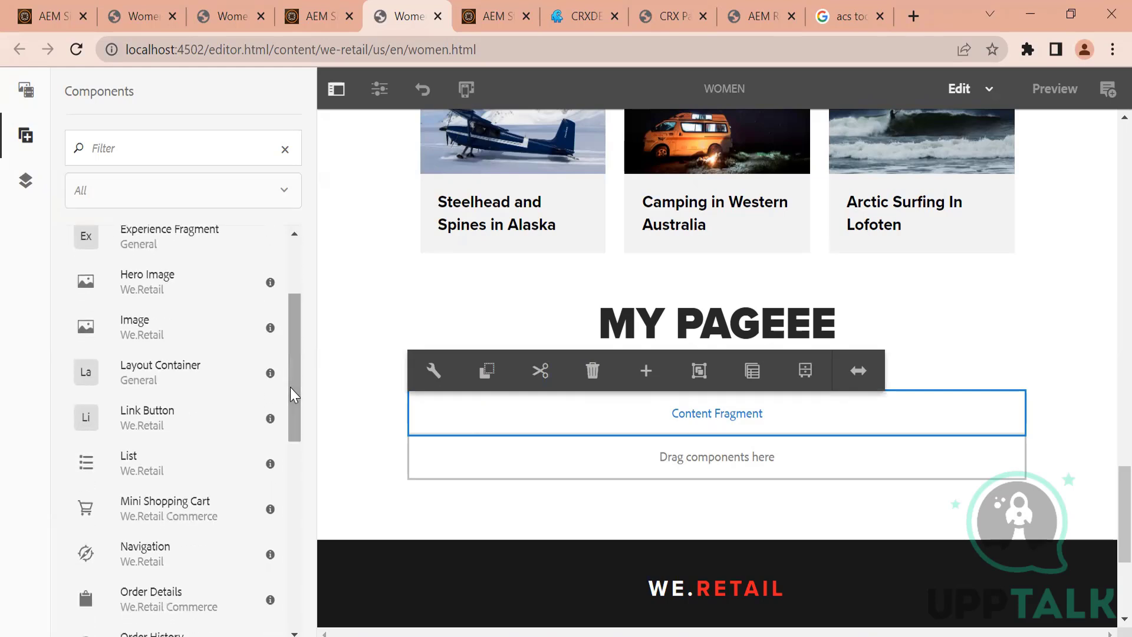
right_click(593, 370)
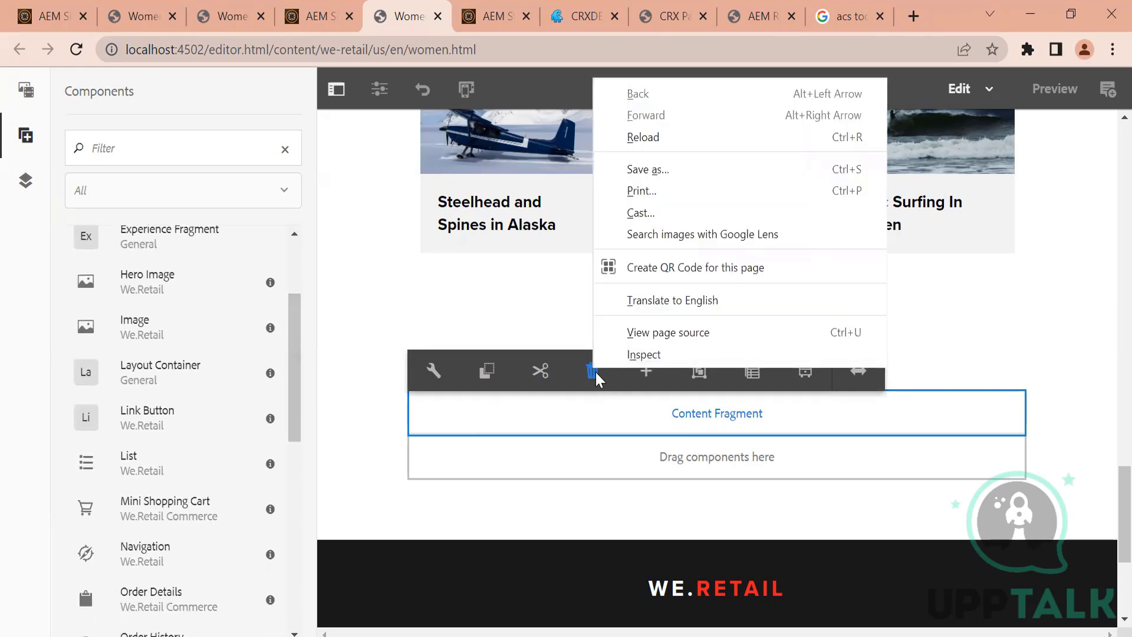
left_click(594, 371)
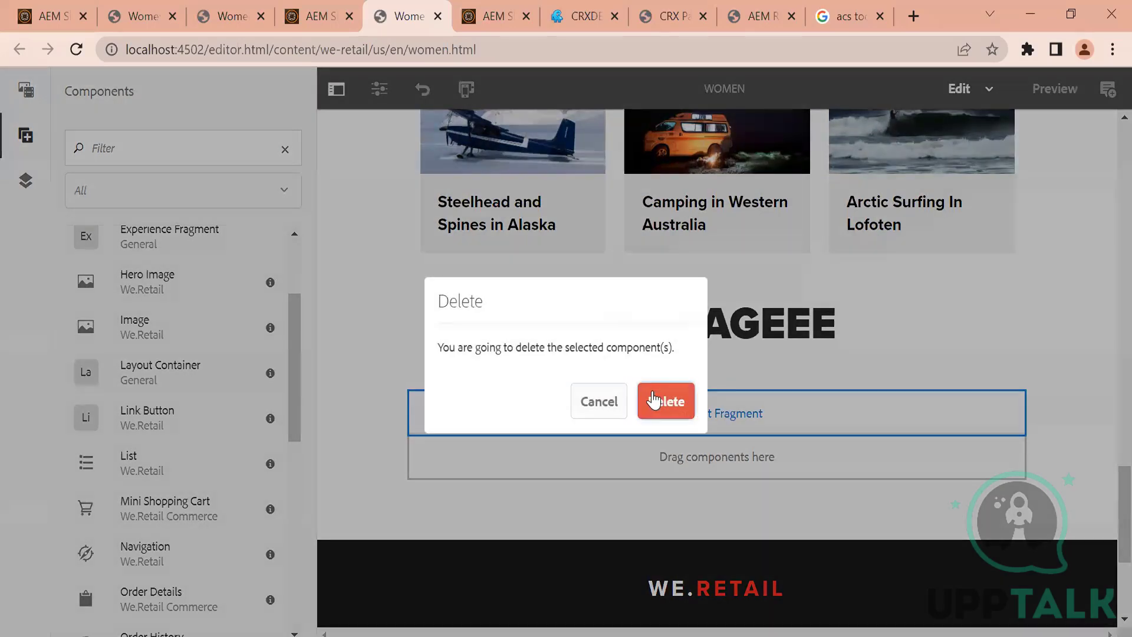
left_click(653, 400)
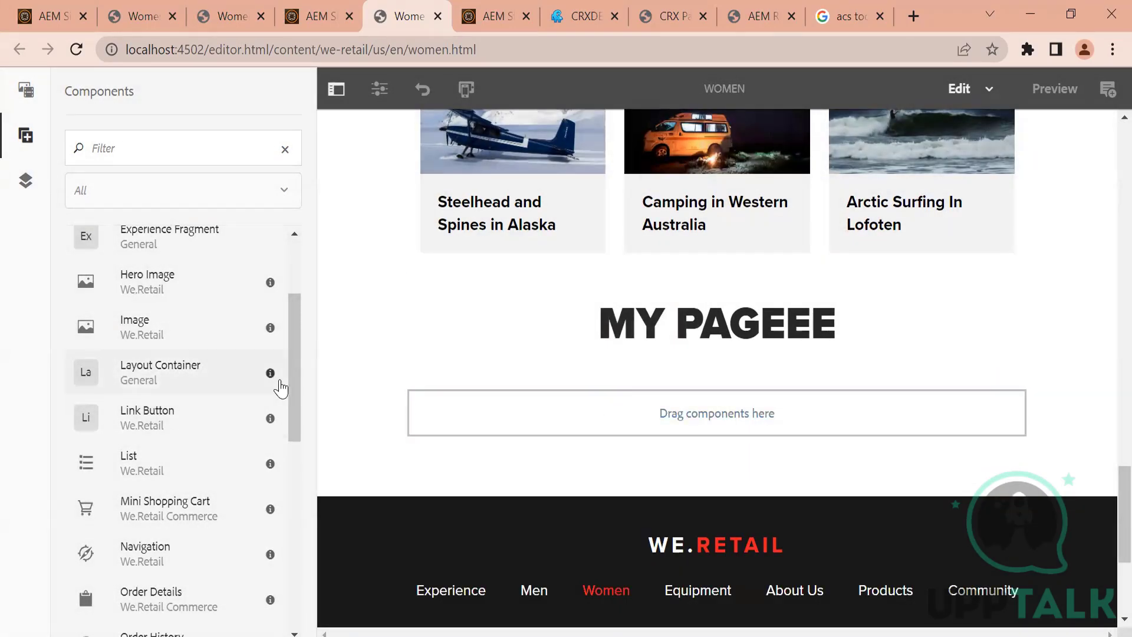
Look through the rest of the Components list and compare it with the Insert New Component dialog, closing it without inserting anything.
left_click_drag(297, 400, 291, 533)
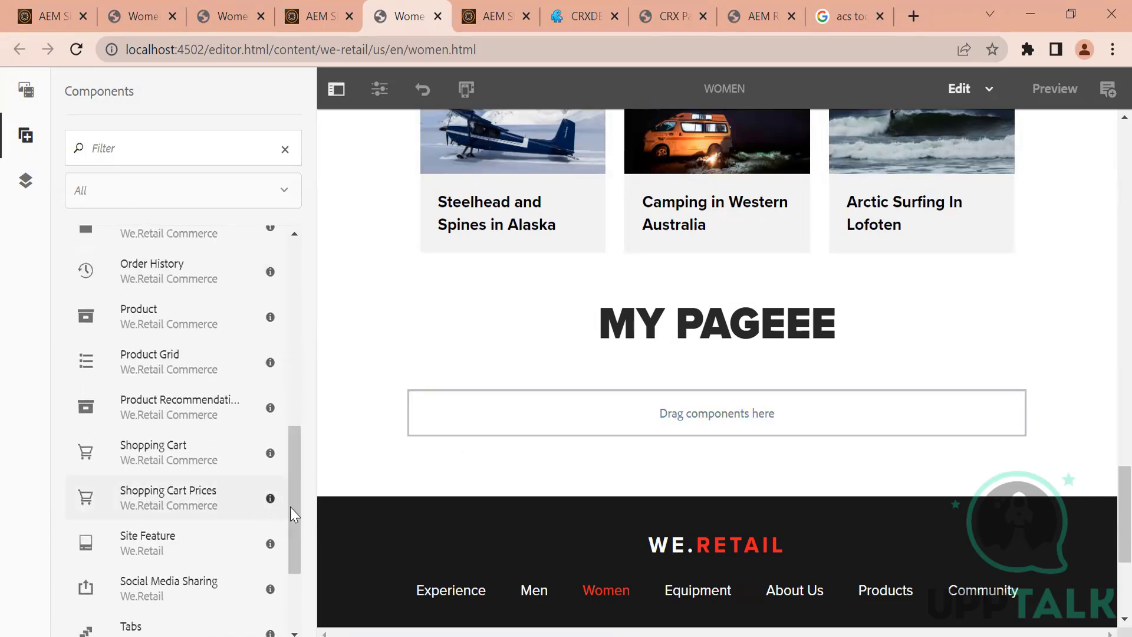
left_click_drag(297, 511, 295, 585)
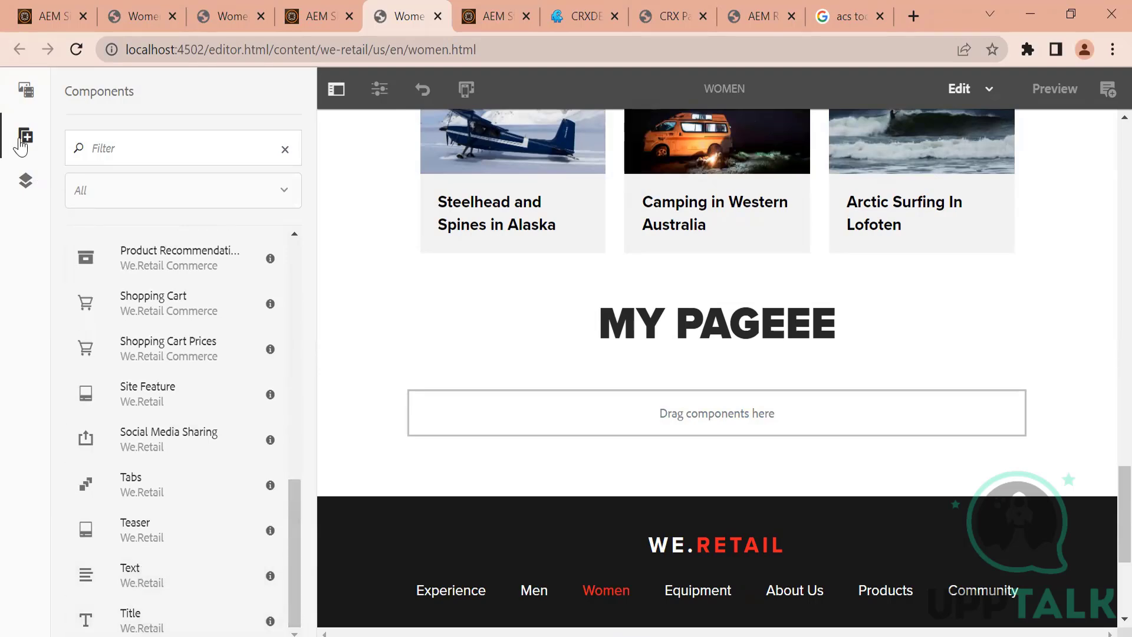
double_click(540, 419)
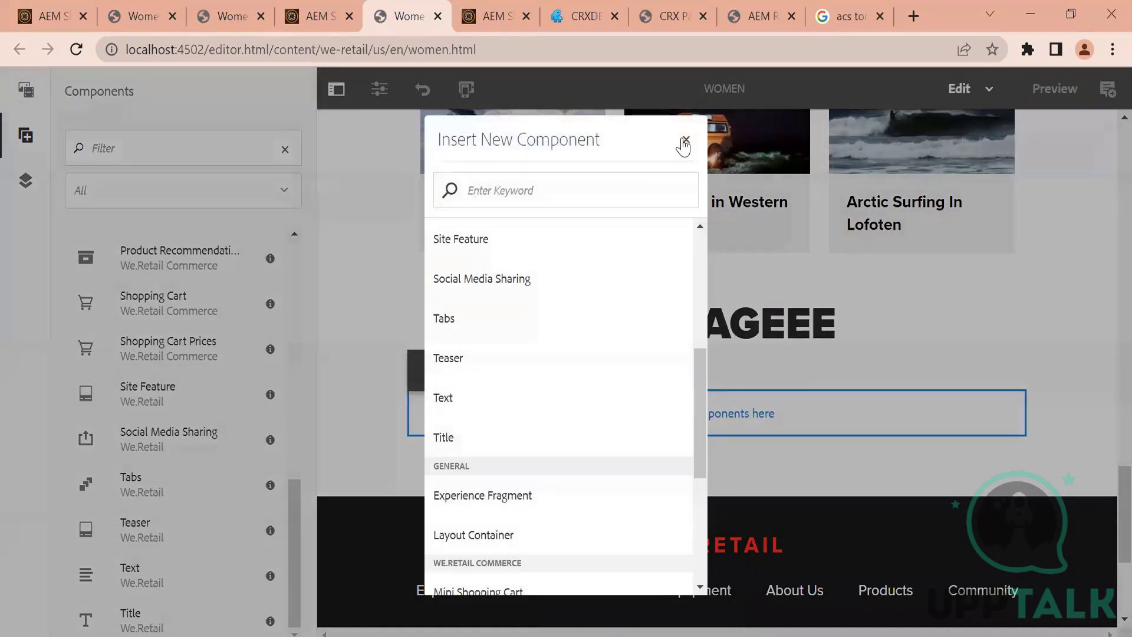
left_click(685, 141)
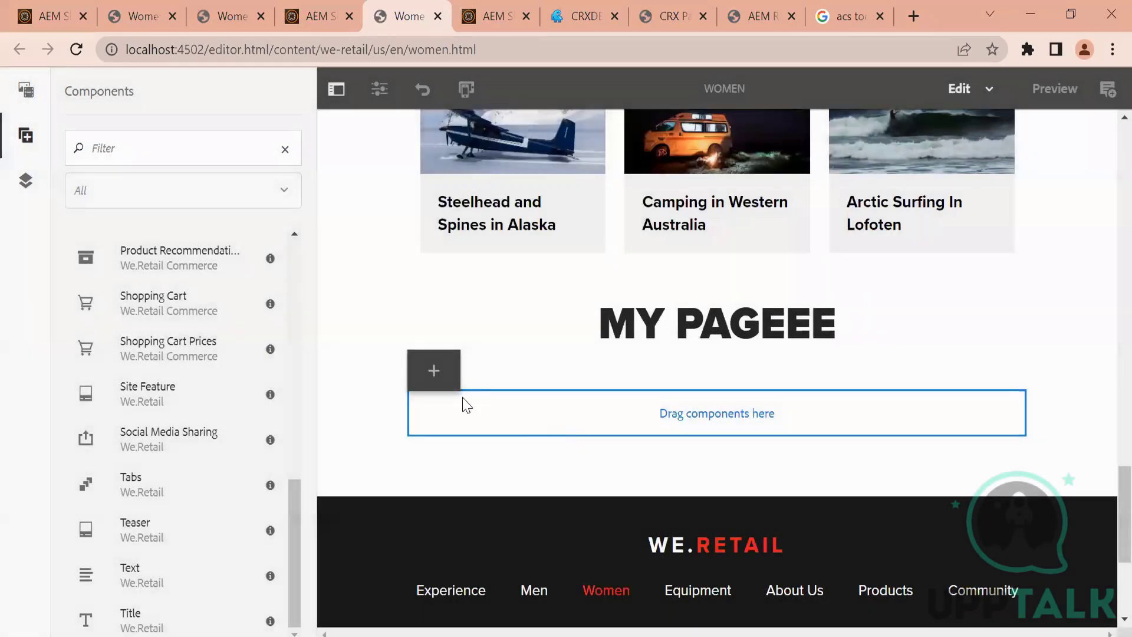